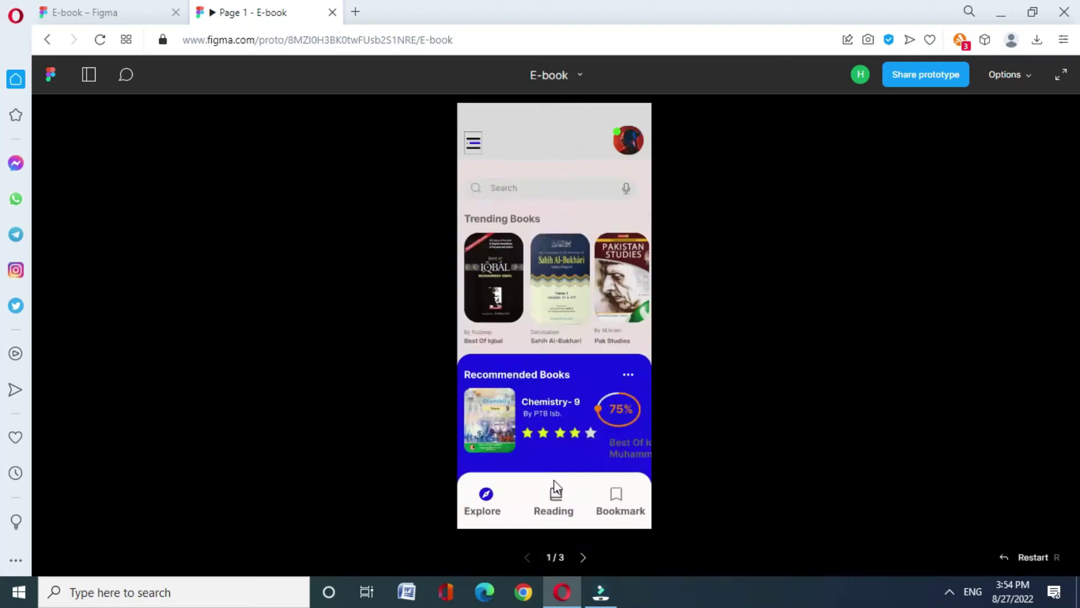
Preview the E-book prototype's Book Details screens, returning home between them.
left_click(483, 500)
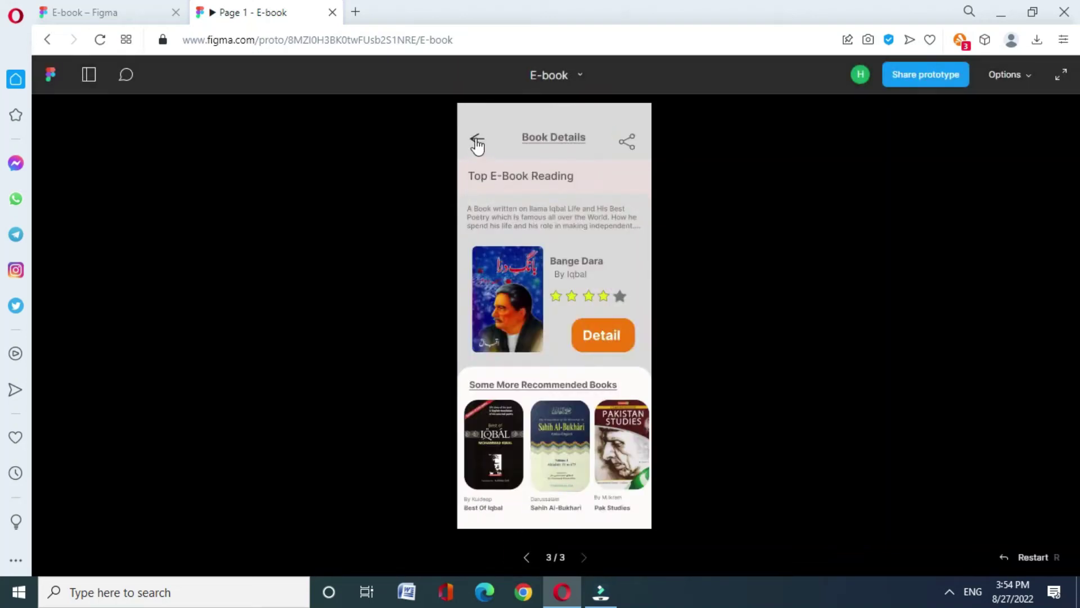
left_click(476, 140)
left_click(626, 504)
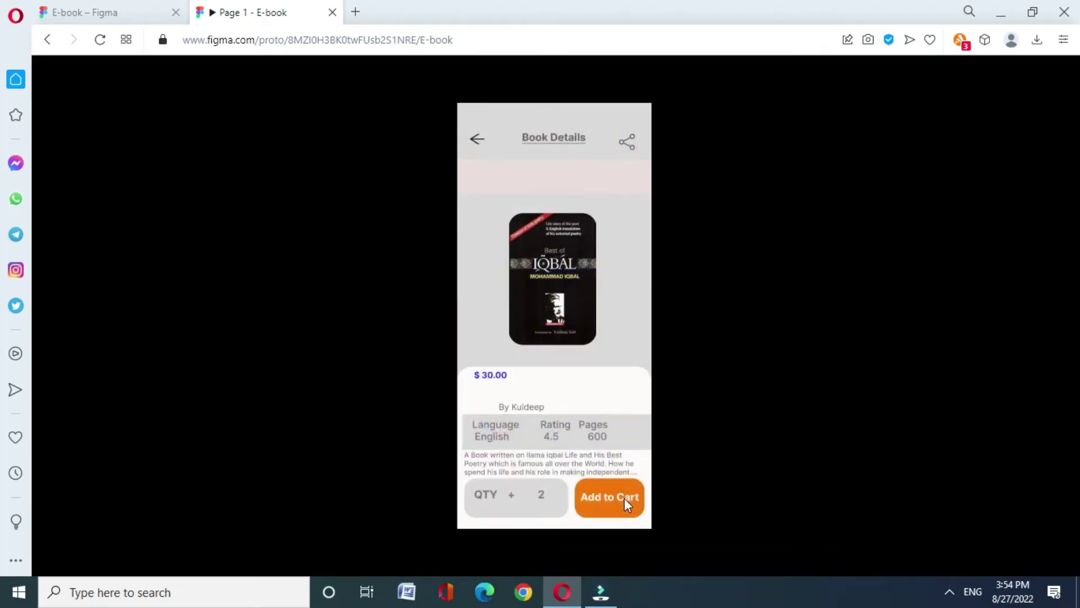
left_click(478, 142)
left_click(489, 508)
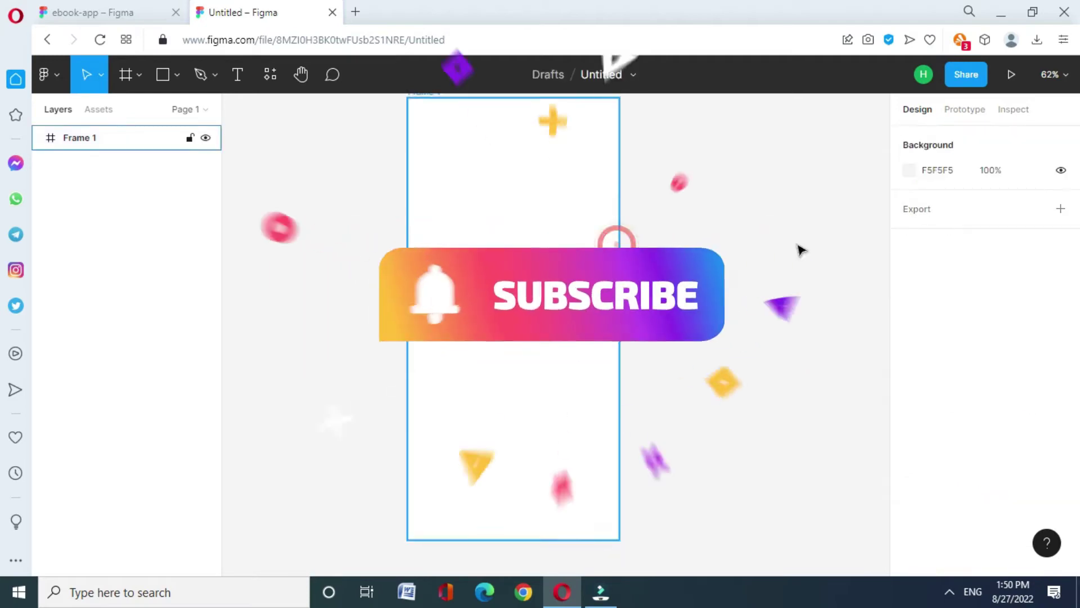
Set Frame 1's width to 410.
left_click(945, 234)
type("49")
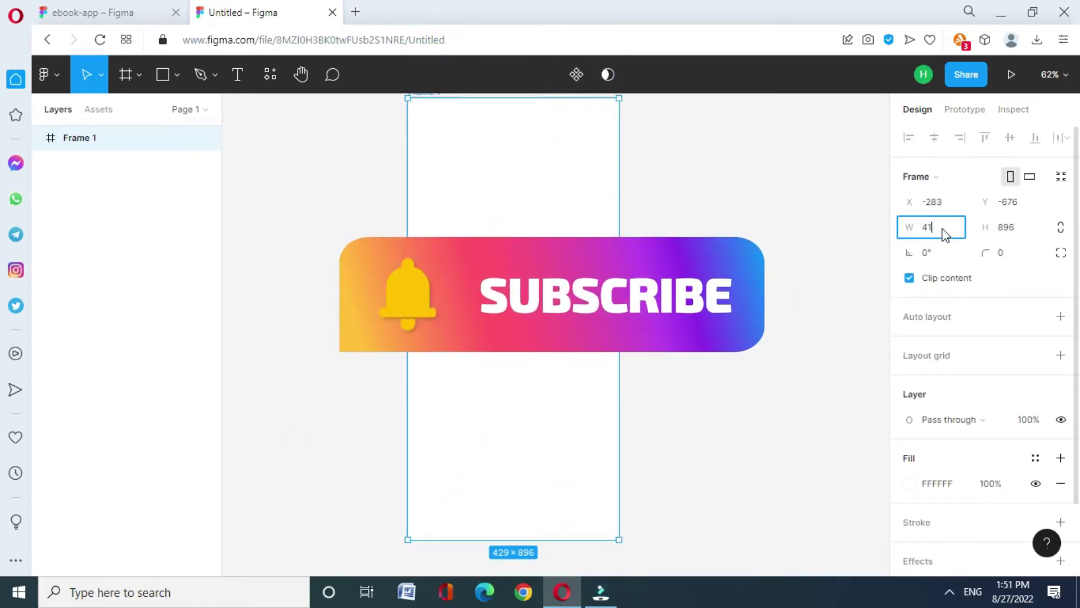
type("0")
left_click(807, 258)
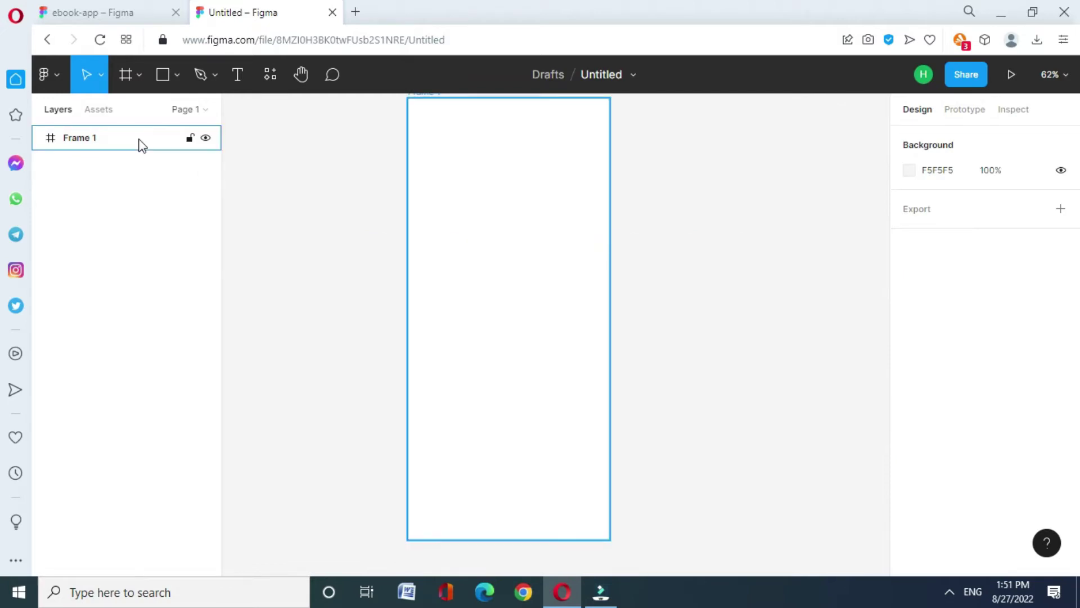
Draw a rectangle covering the whole frame and fill it pale pink EADEDE.
left_click(172, 74)
left_click(147, 111)
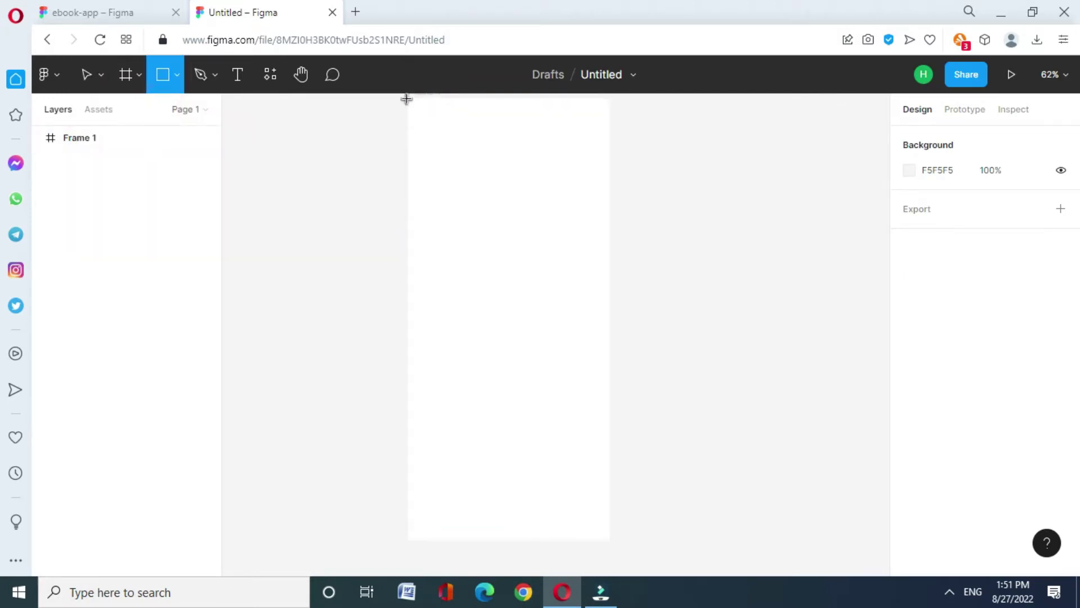
left_click_drag(408, 98, 609, 539)
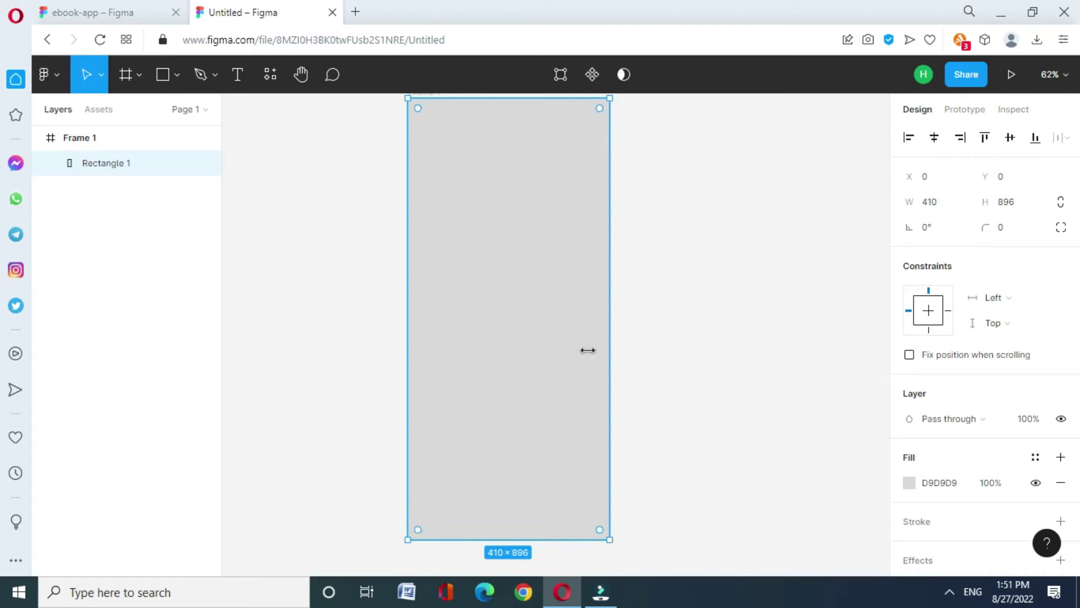
left_click(909, 482)
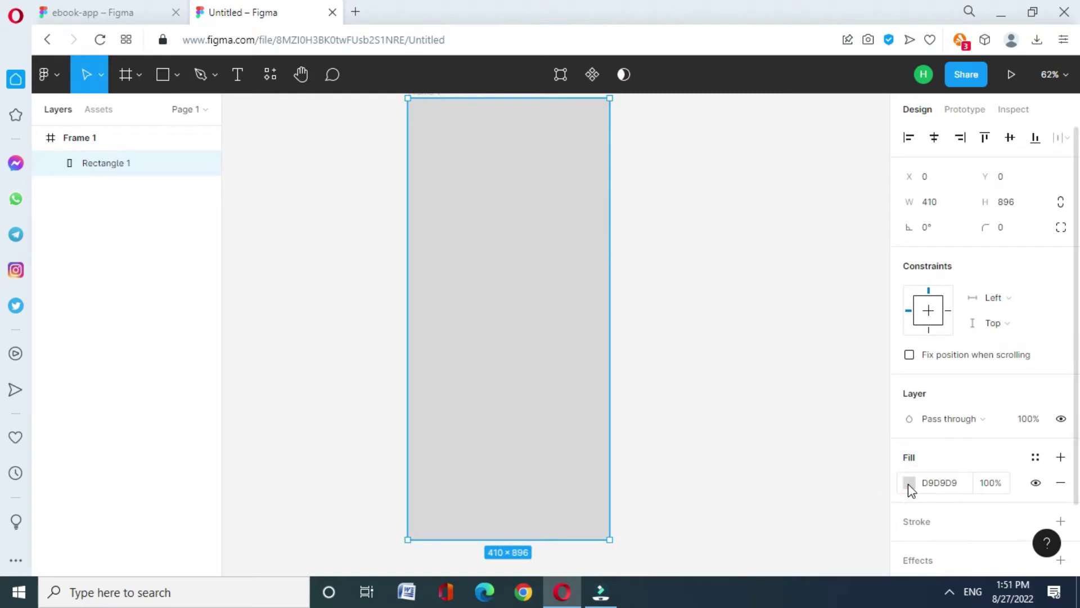
left_click(909, 482)
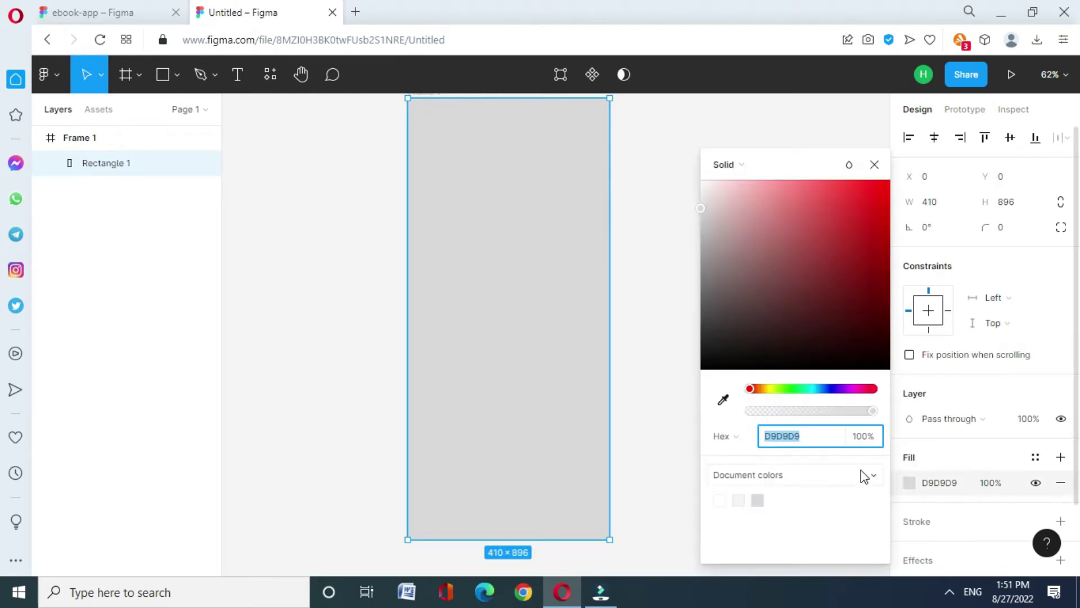
left_click(711, 198)
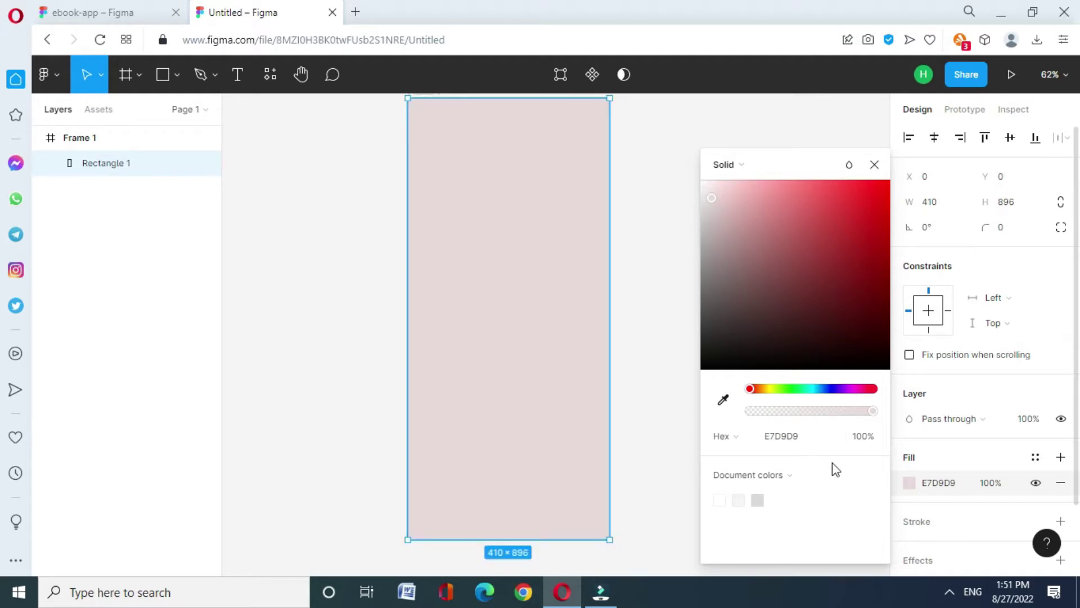
left_click_drag(711, 198, 710, 196)
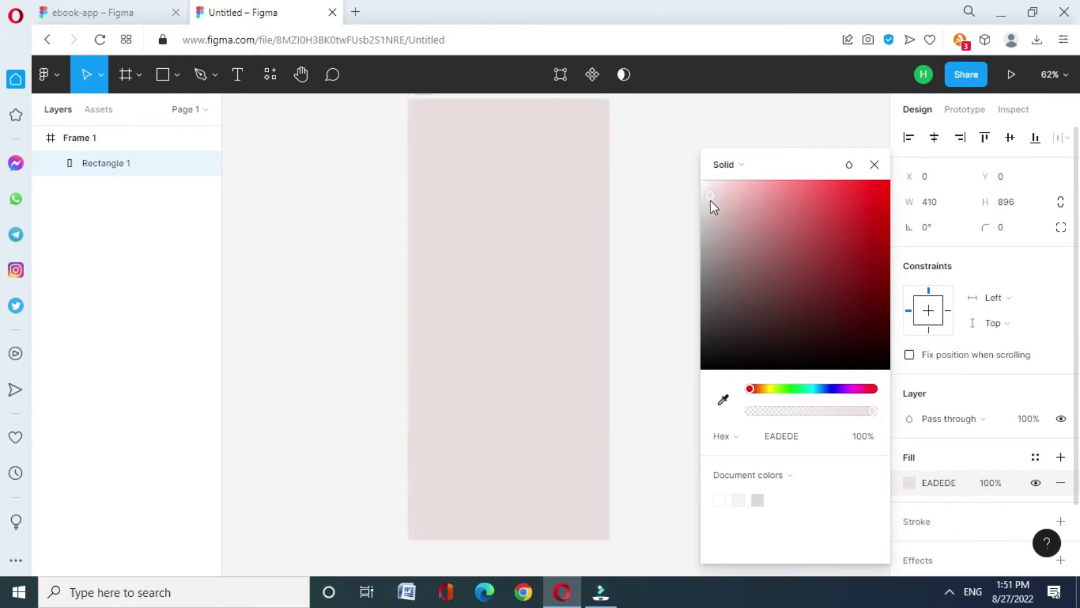
left_click(875, 165)
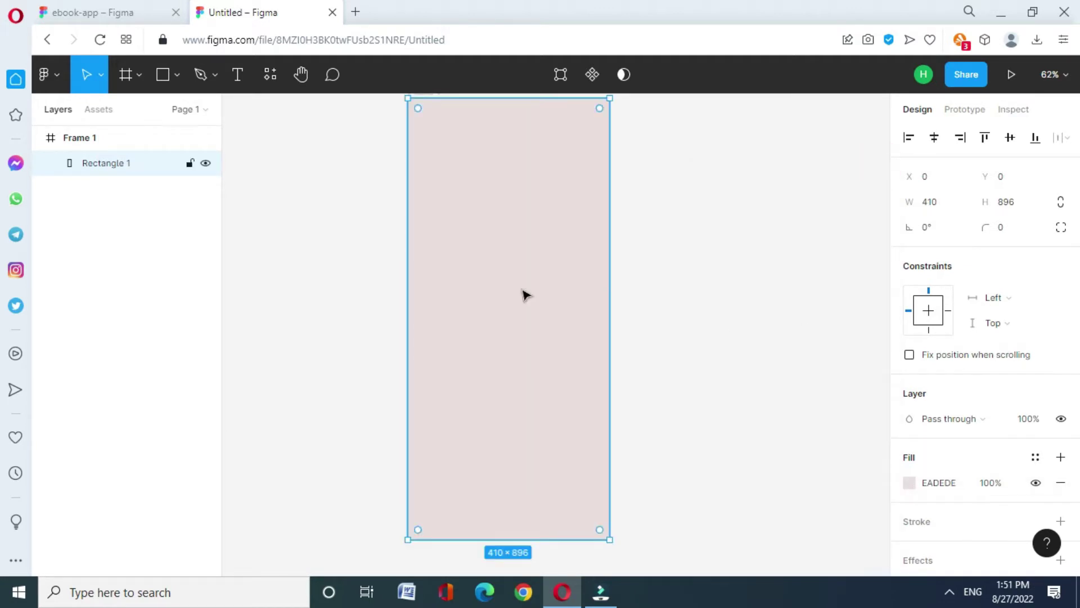
Add a column layout grid to Frame 1 with a count of 5.
left_click(123, 144)
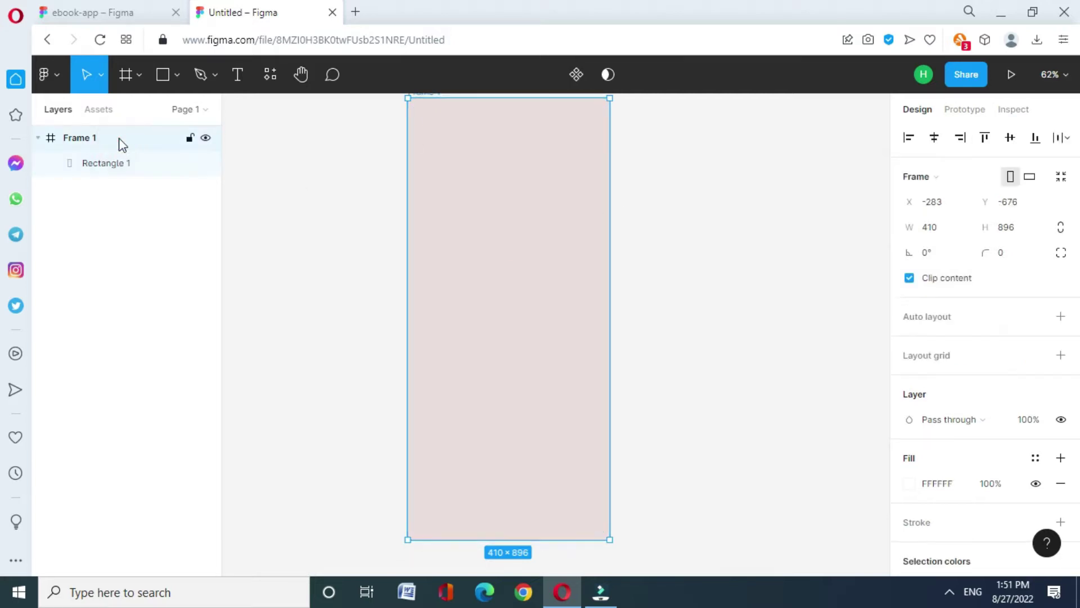
left_click(941, 354)
left_click(910, 382)
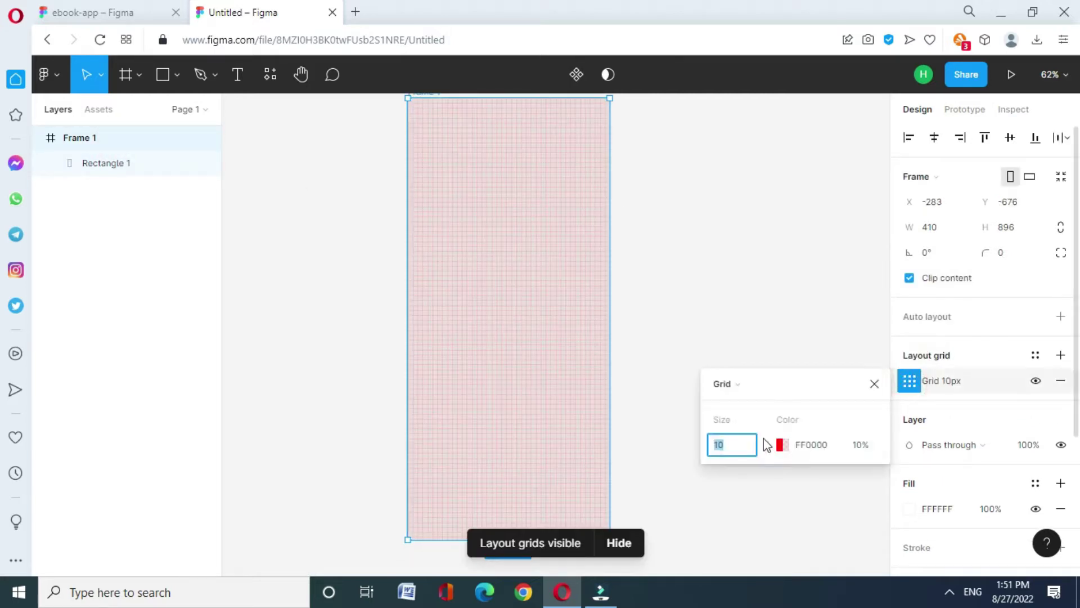
left_click(742, 388)
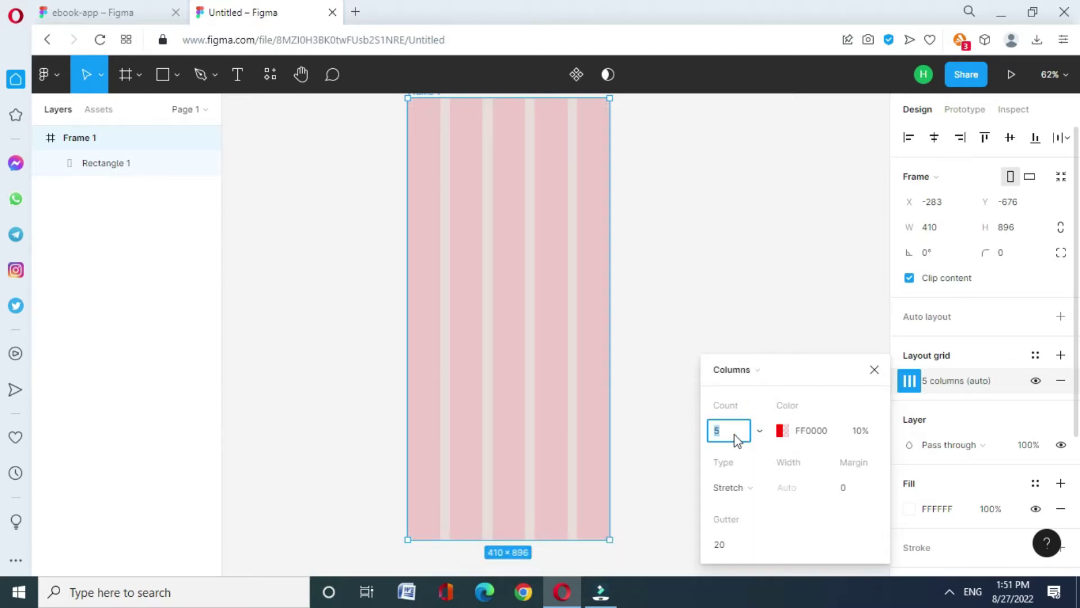
type("4")
key("Return")
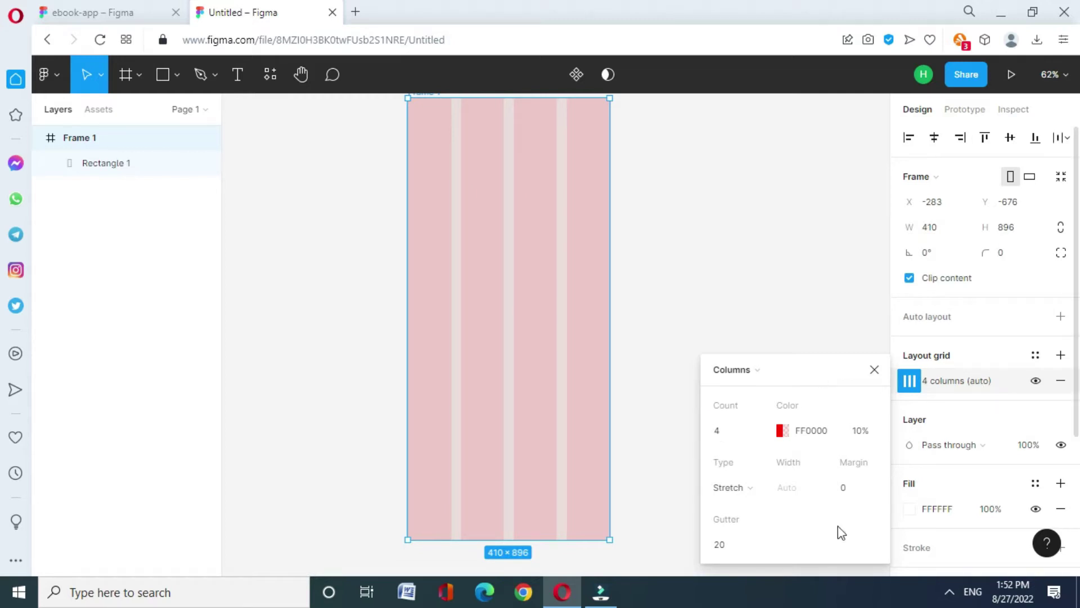
left_click(731, 432)
key("Up")
Set the column grid's margin to 60.
left_click(864, 497)
key("Return")
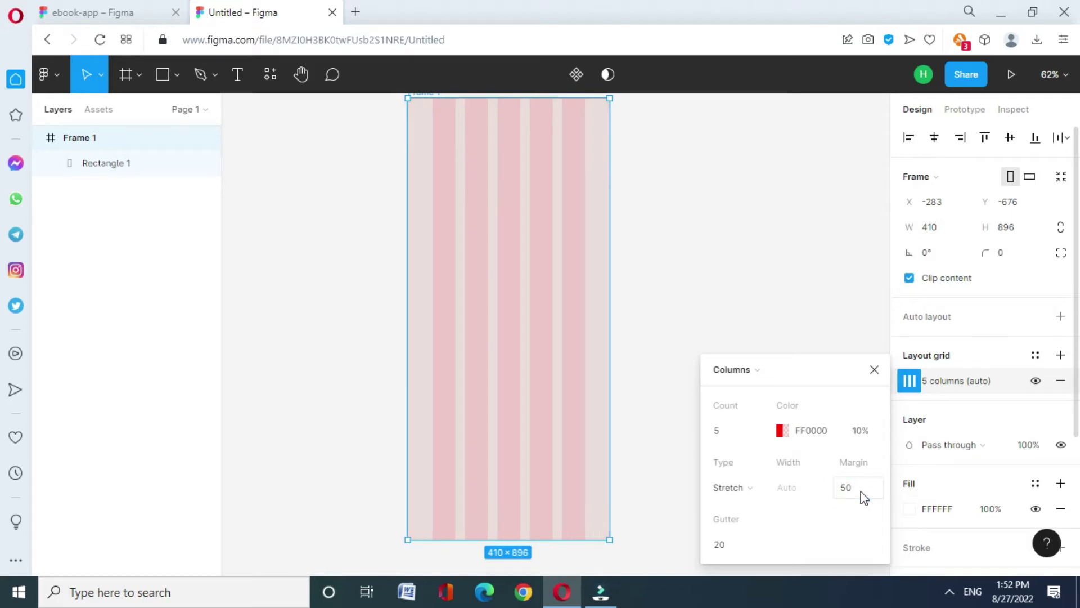
type("60")
key("Return")
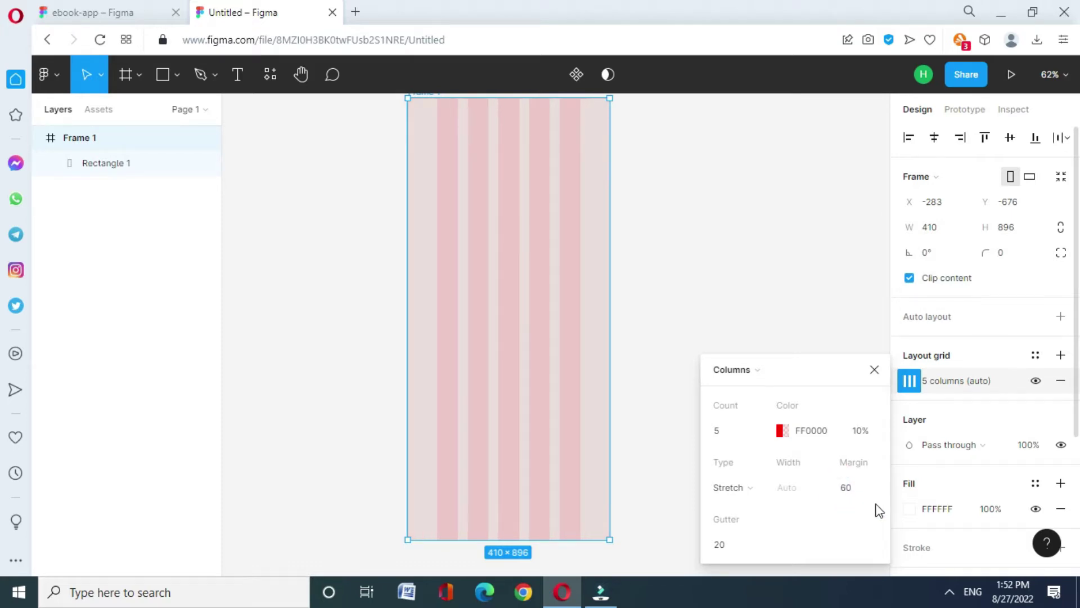
left_click(821, 273)
left_click(606, 282)
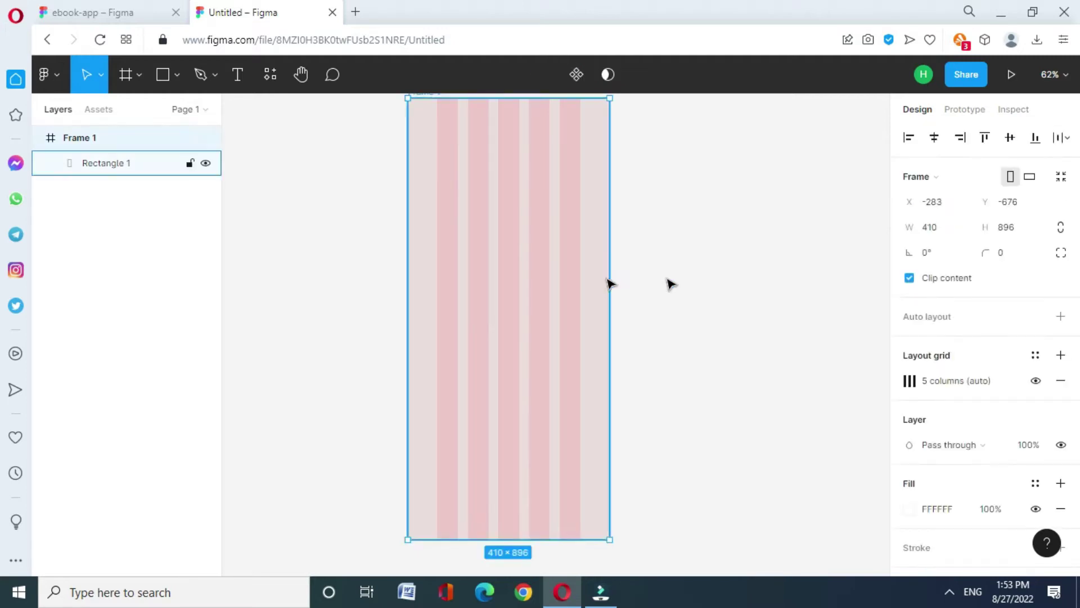
Switch the grid to centred columns, each 60px wide.
left_click(985, 382)
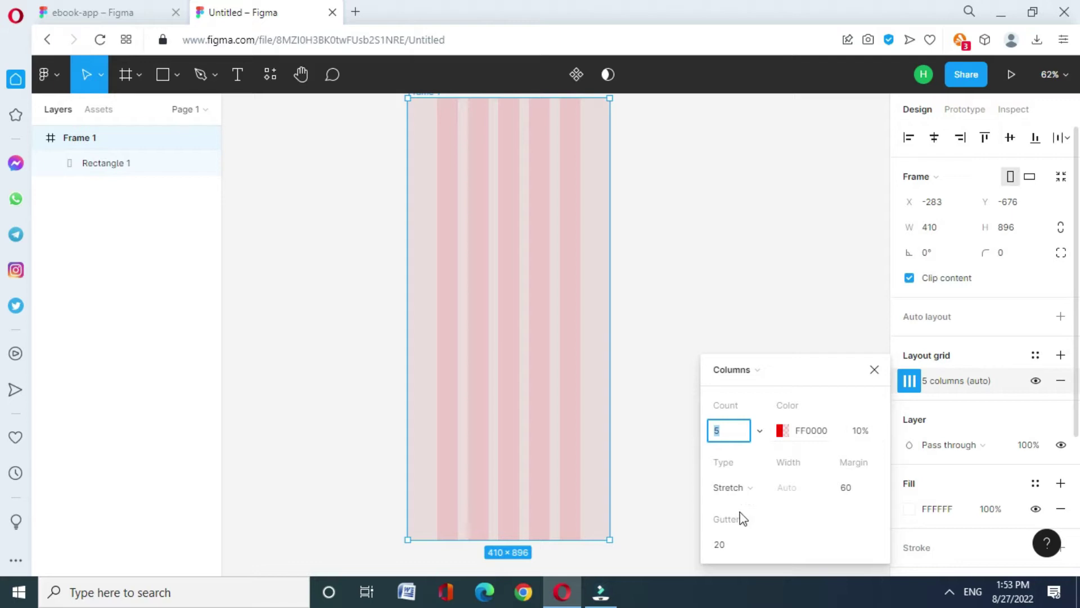
left_click(758, 486)
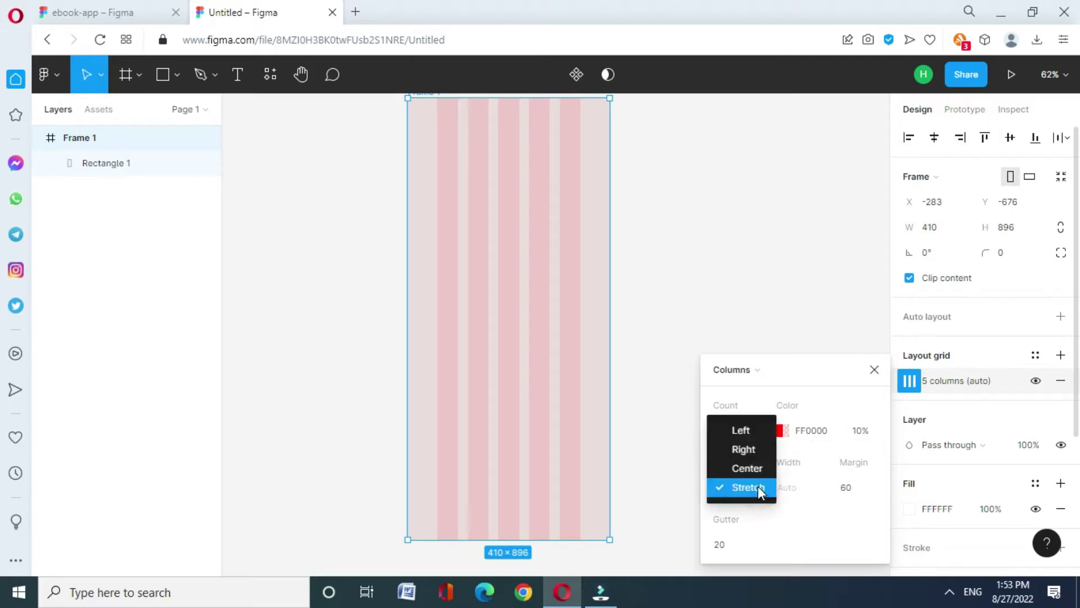
left_click(750, 472)
left_click(792, 488)
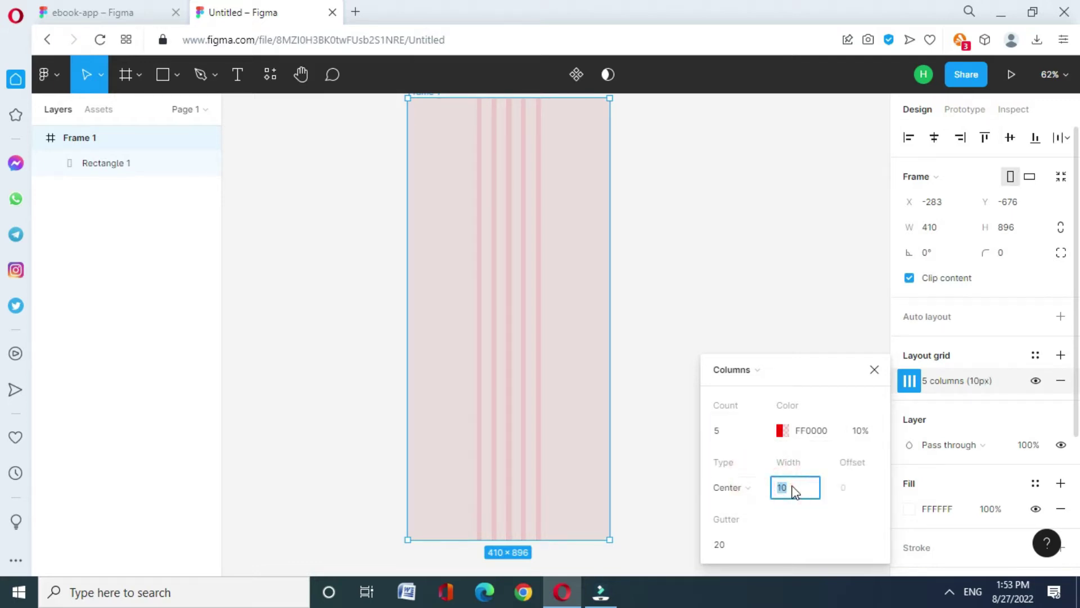
type("60")
key("Return")
left_click(874, 372)
left_click(832, 340)
left_click(604, 211)
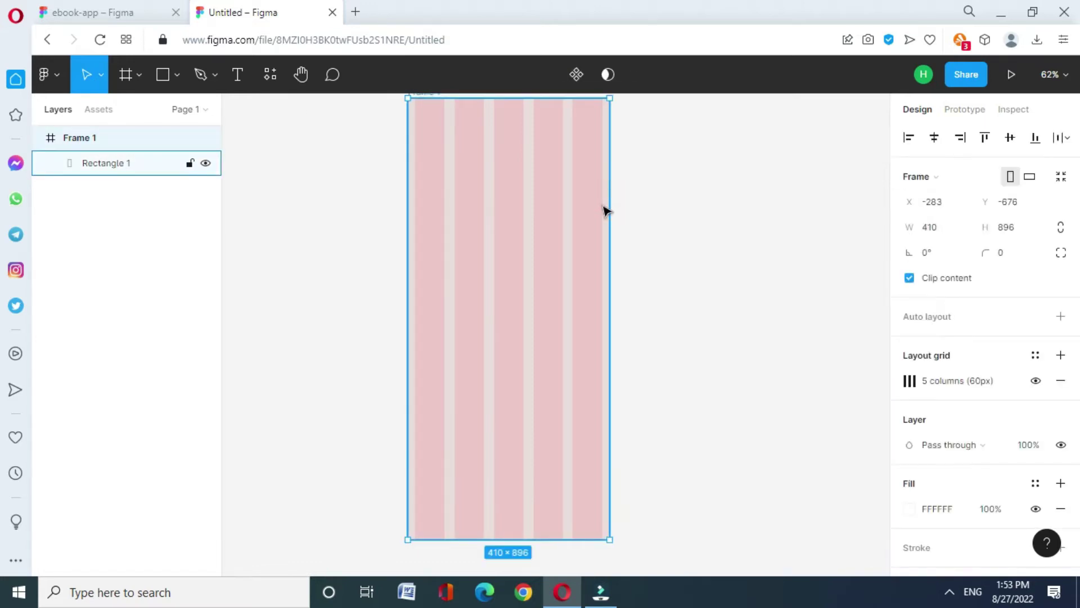
left_click(163, 74)
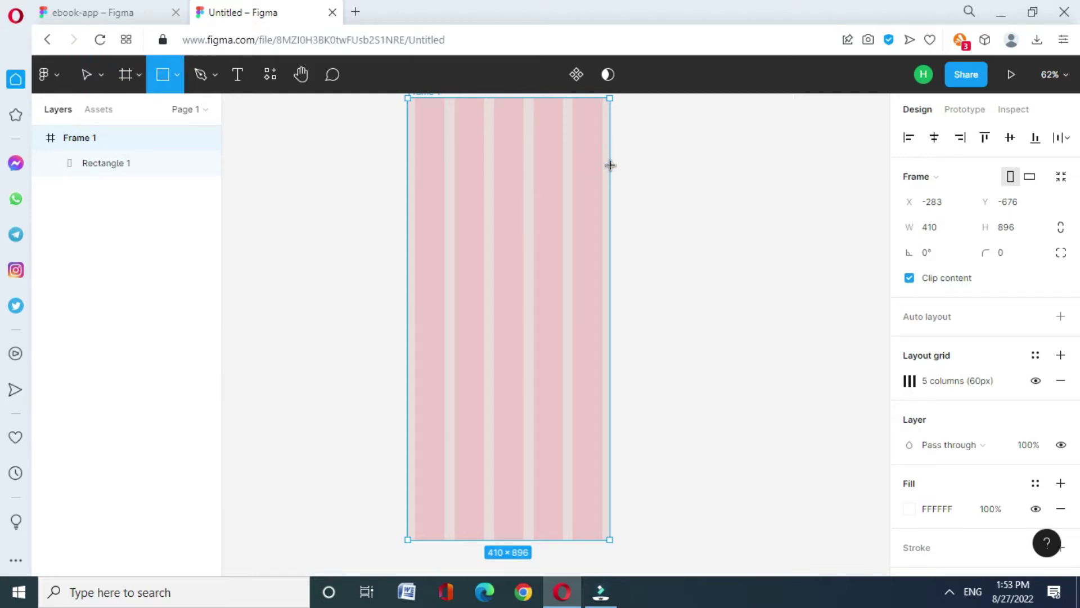
Draw a 410×119 bar aligned to the top-left of the frame.
left_click(686, 254)
mouse_move(687, 254)
left_mouse_down()
mouse_move(550, 200)
mouse_move(433, 126)
mouse_move(610, 141)
left_mouse_up()
left_click_drag(513, 147, 513, 156)
left_click_drag(403, 112, 409, 114)
mouse_move(497, 123)
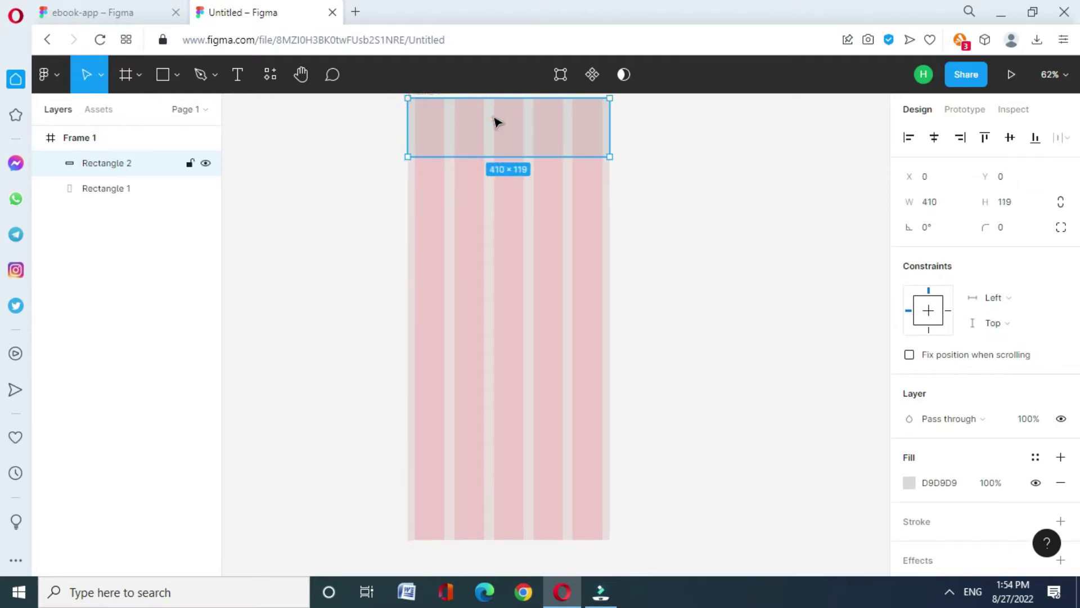
Paste a near-white FFFBFB copy of the bar at the bottom, then draw a 410×368 lower block.
key("ctrl+v")
left_click_drag(497, 121, 503, 507)
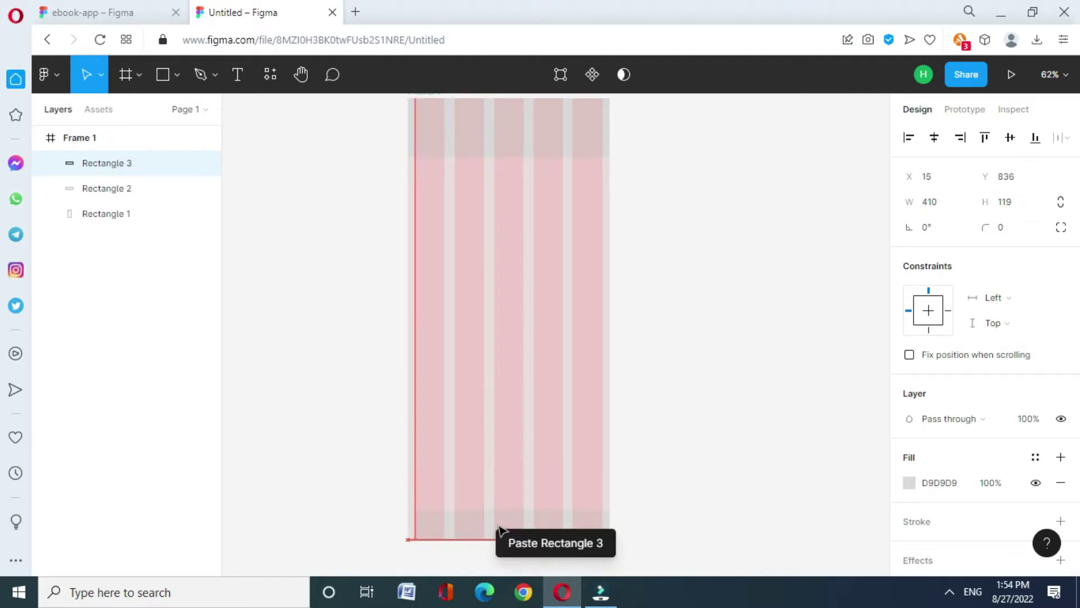
left_click(585, 116)
left_click(920, 484)
left_click(873, 411)
left_click(560, 507)
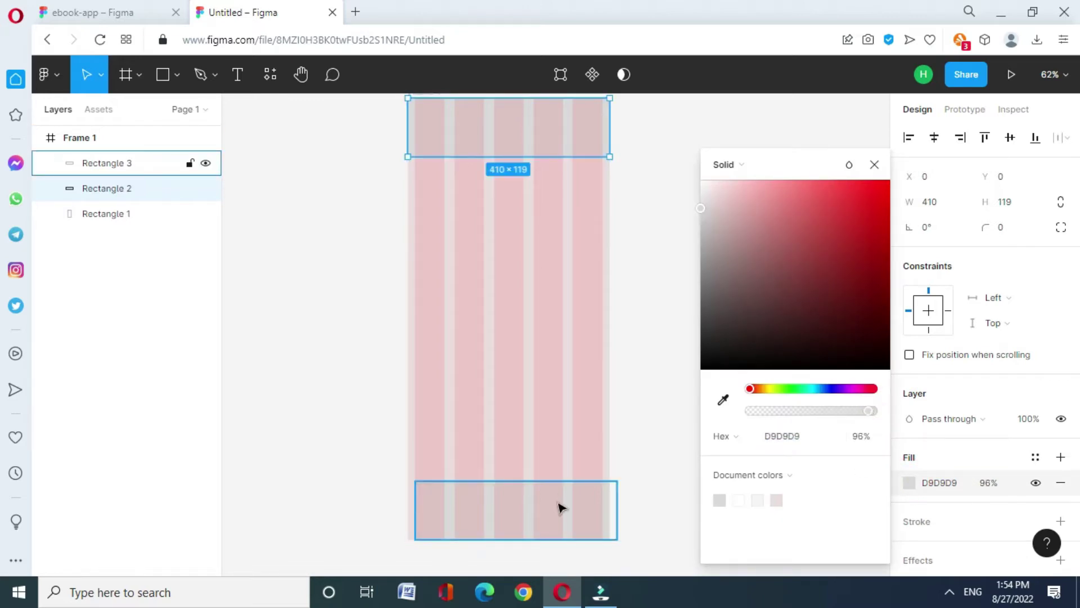
left_click(909, 482)
left_click_drag(704, 213, 703, 181)
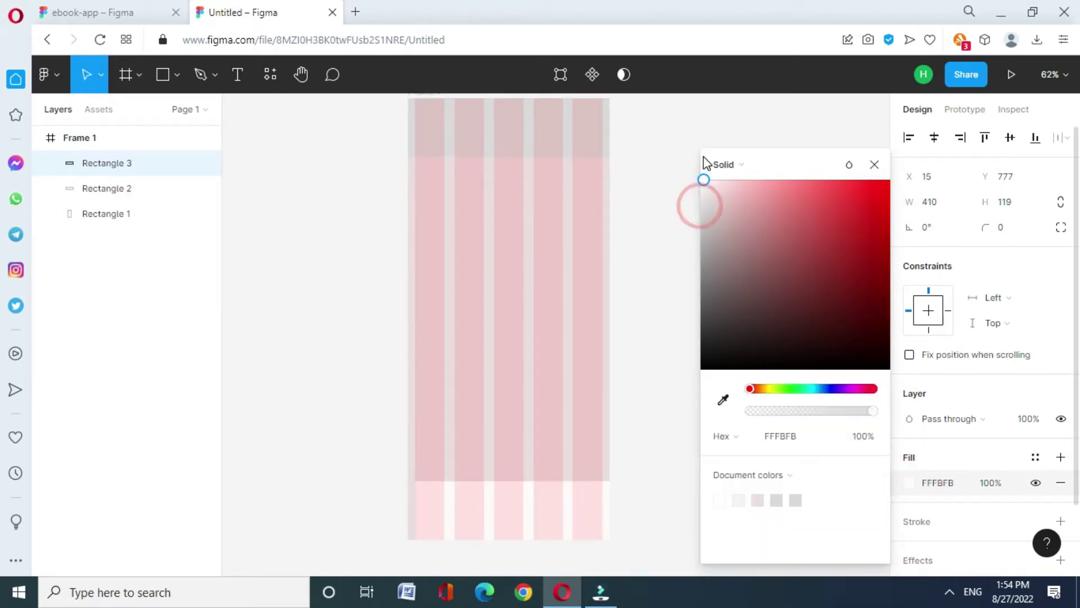
left_click(875, 164)
left_click_drag(587, 510, 580, 510)
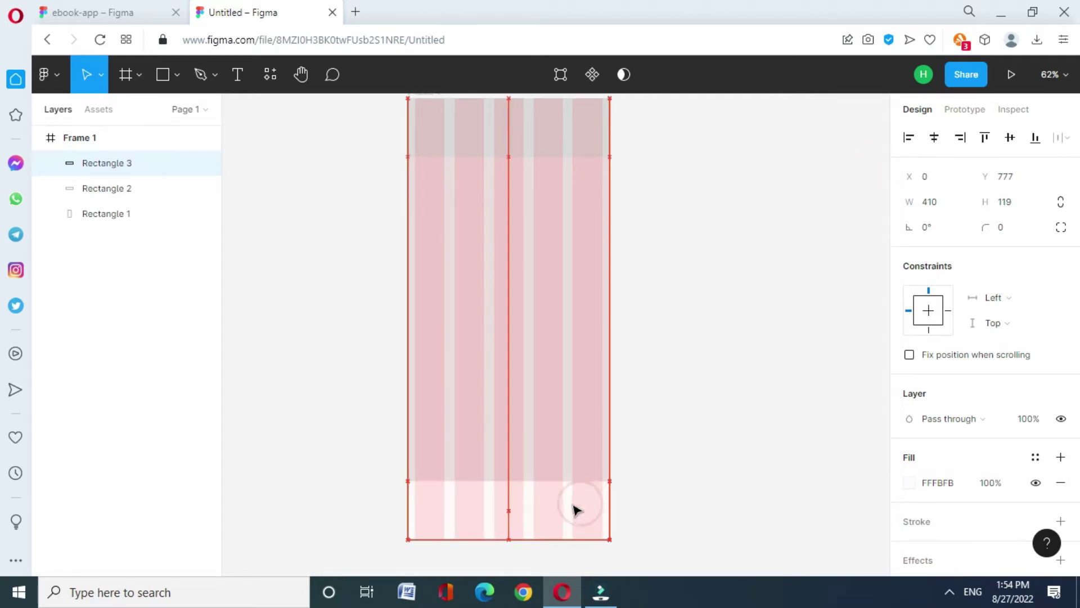
left_click(163, 74)
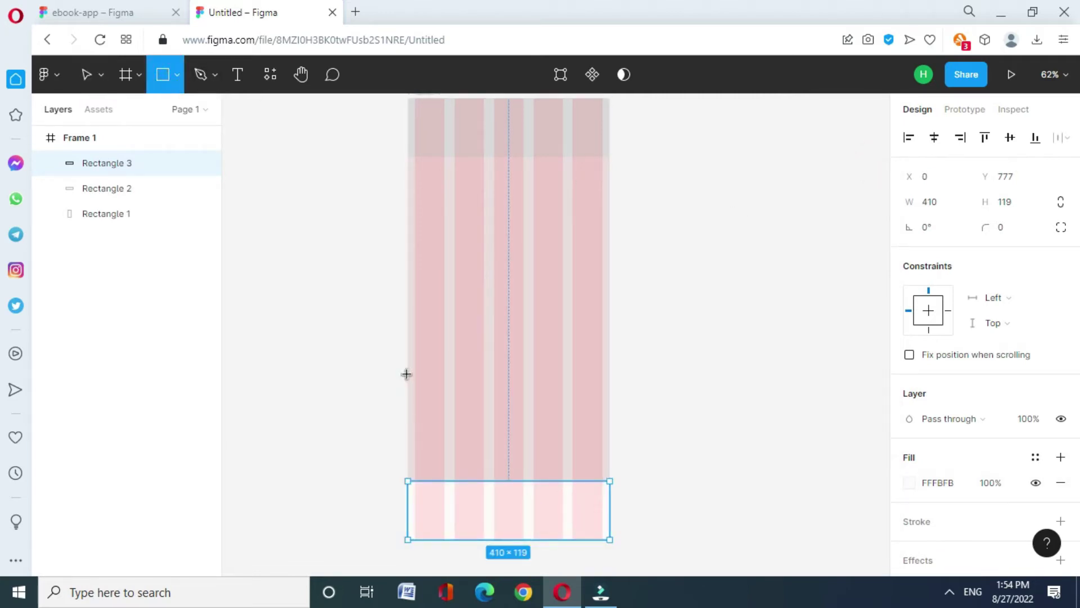
left_click_drag(408, 358, 611, 540)
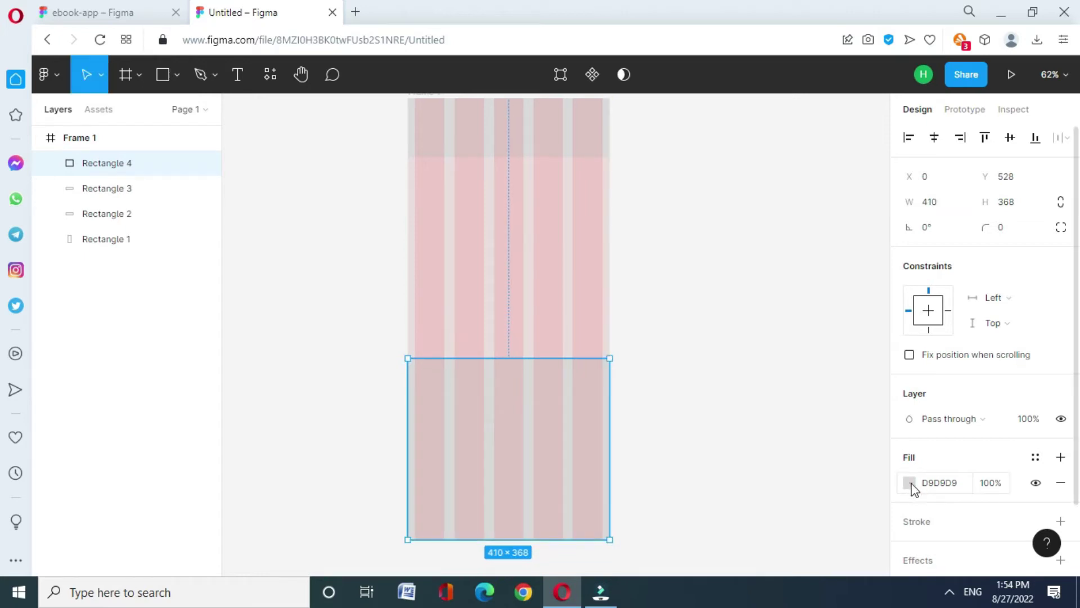
Fill the lower block with vivid blue 332FF0.
left_click(909, 483)
left_click_drag(748, 388, 832, 388)
left_click(828, 205)
left_click_drag(845, 211, 852, 196)
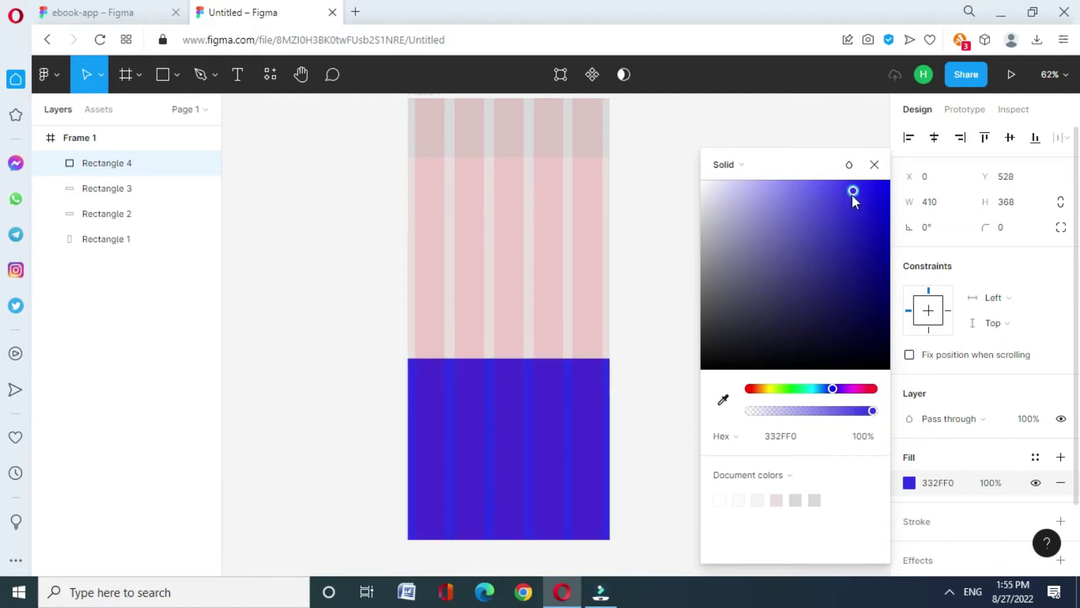
left_click(876, 167)
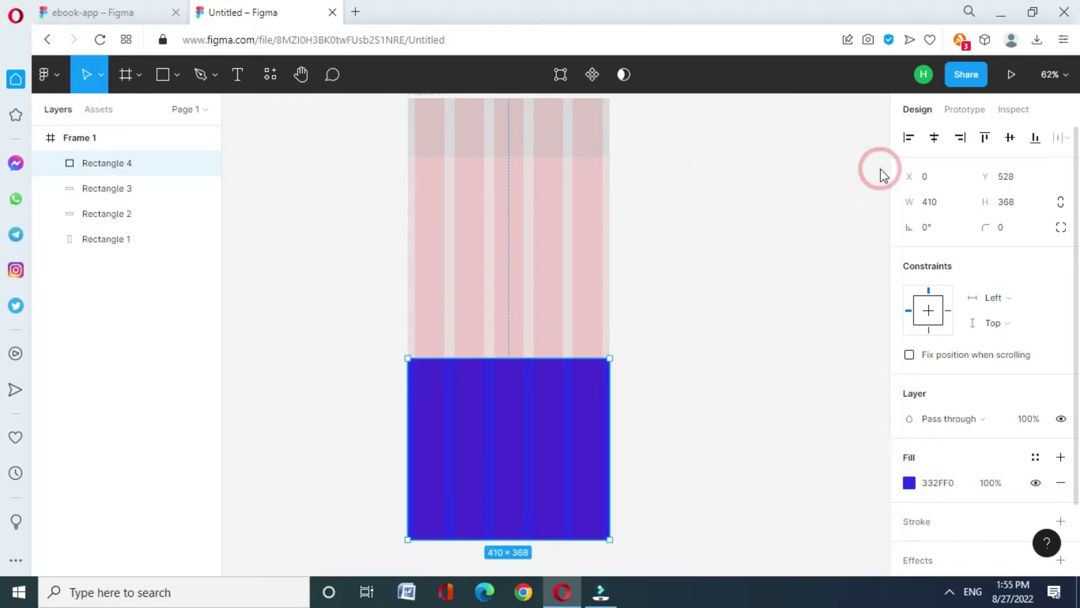
Round only the blue panel's top corners to 30, leaving the bottom corners 0.
left_click(1001, 225)
type("30")
key("Return")
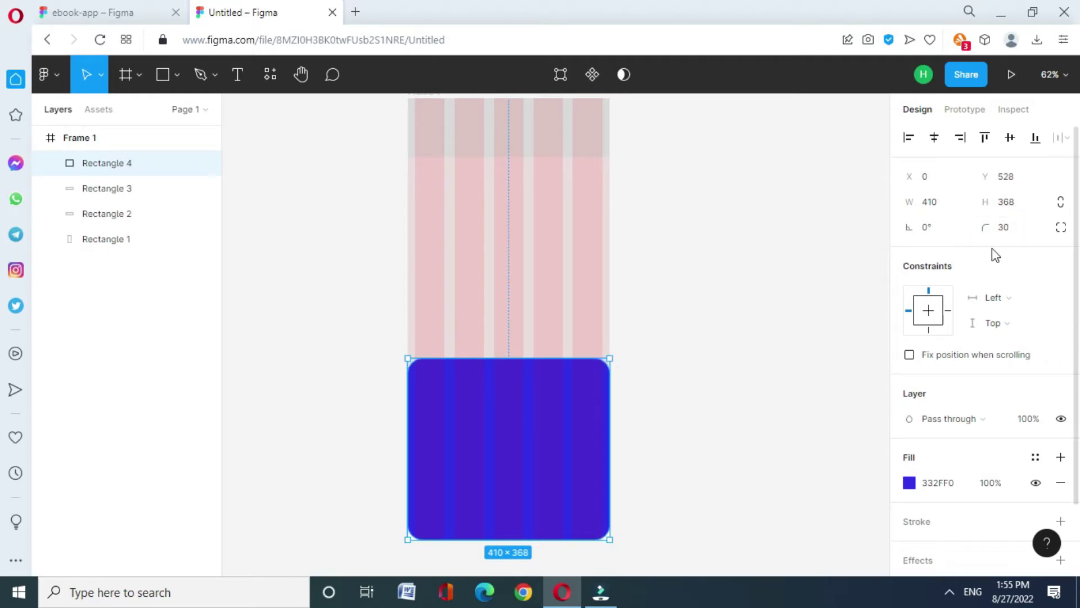
key("ctrl+z")
left_click(1061, 226)
left_click(951, 253)
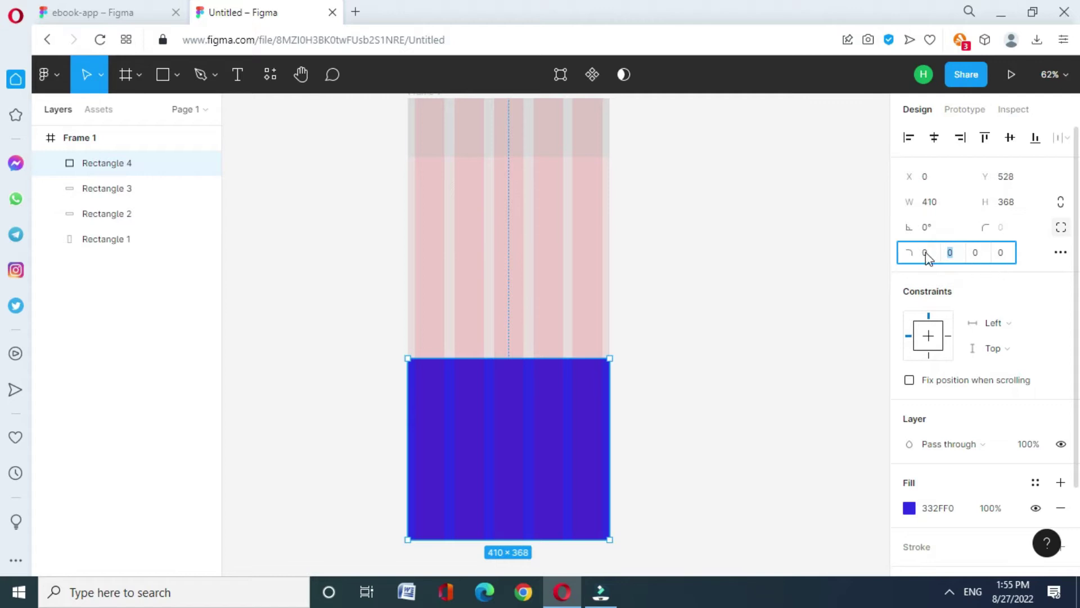
type("30")
key("Return")
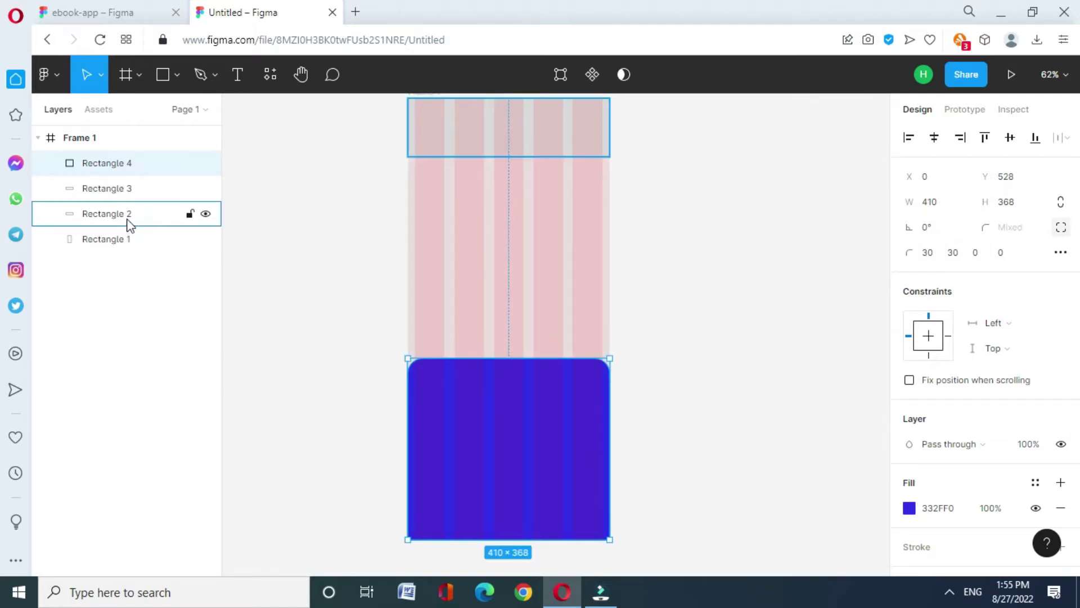
Send the blue panel to the back, then bring it forward one level.
left_click(590, 504)
right_click(548, 421)
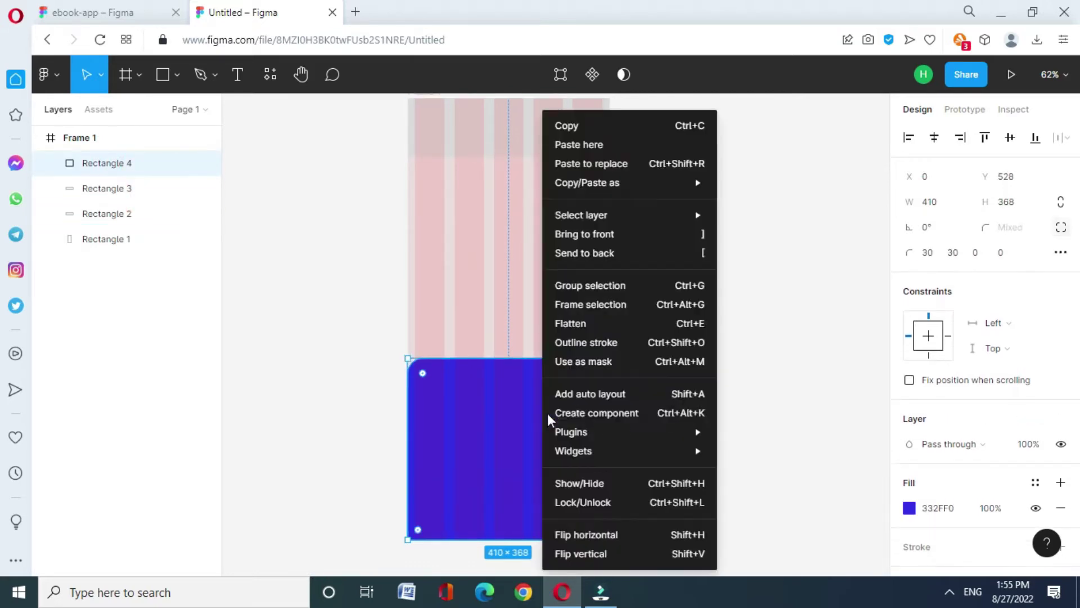
left_click(585, 253)
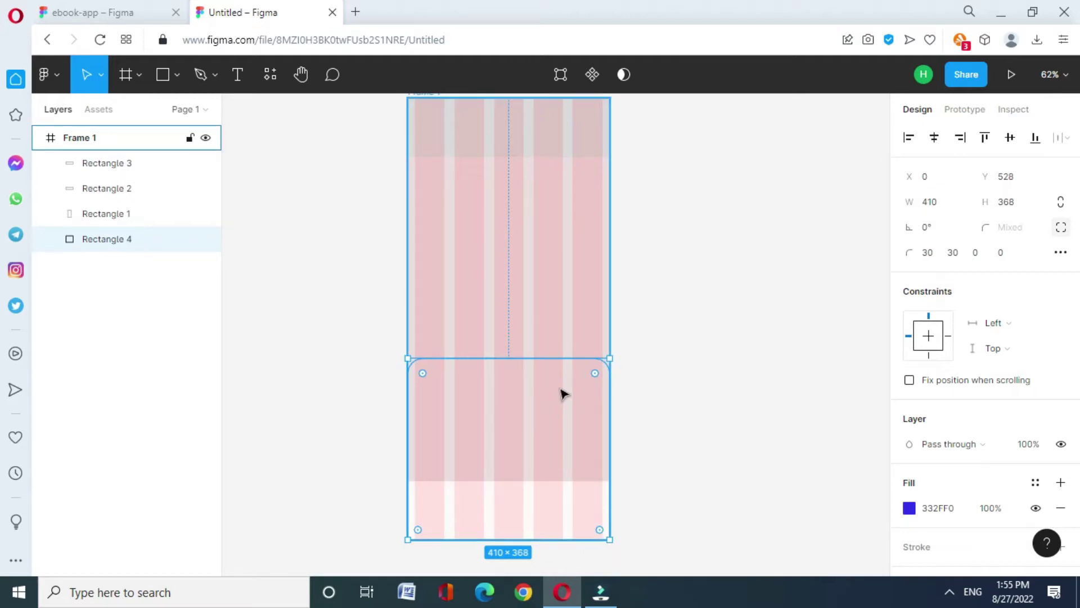
key("bracketright")
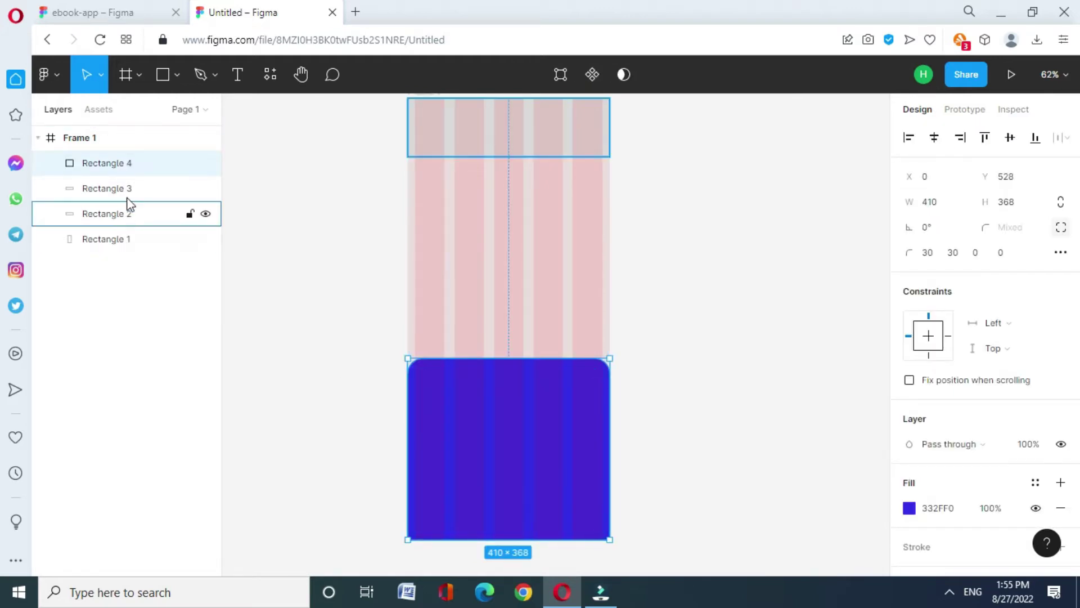
Bring the white bottom strip Rectangle 3 to the front above the blue panel.
left_click(112, 188)
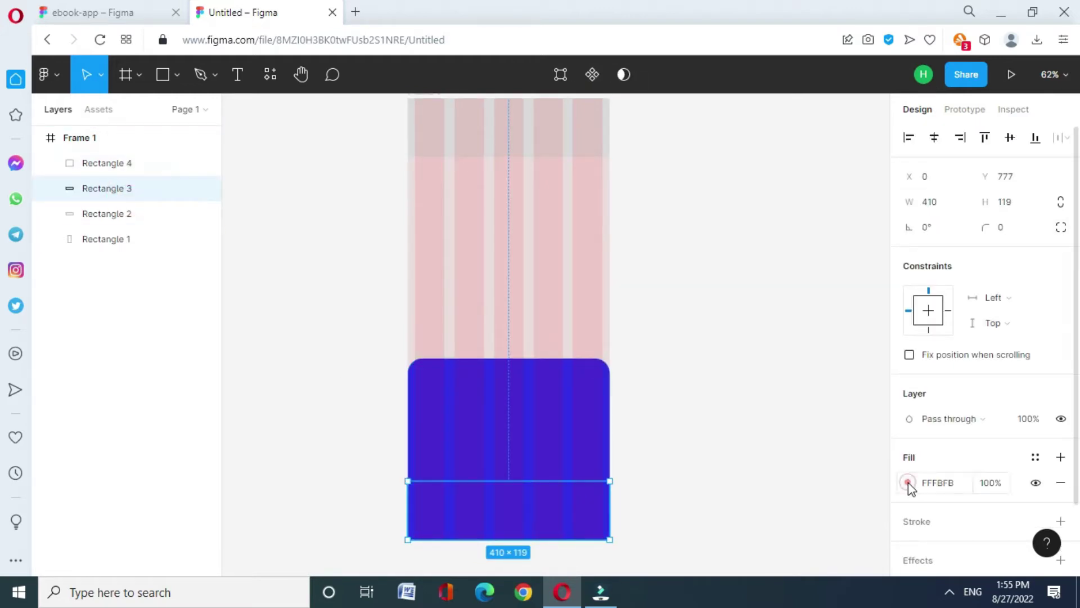
left_click(909, 483)
left_click(874, 164)
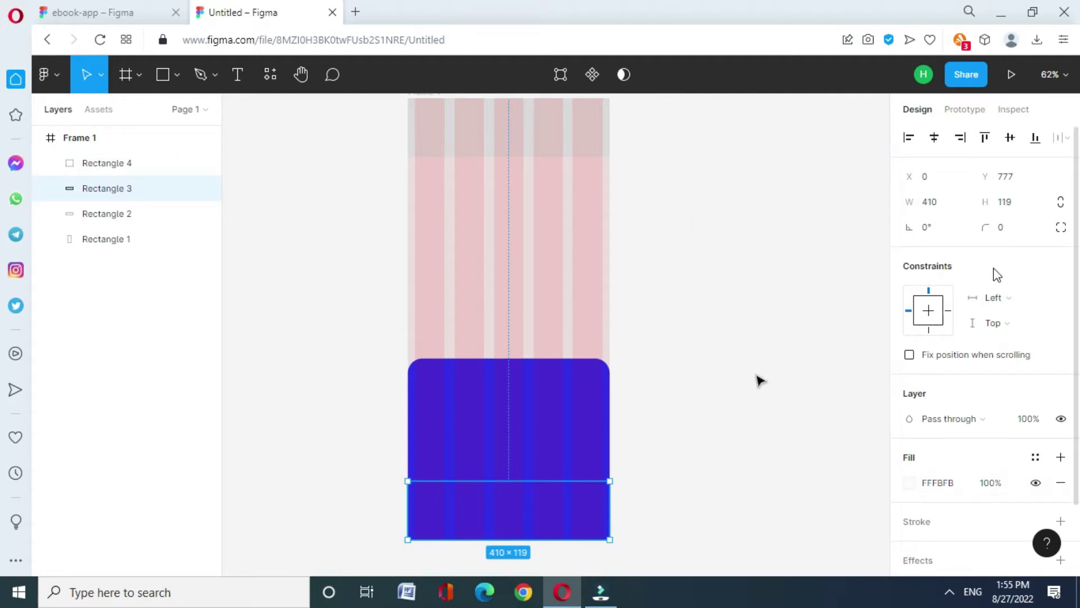
right_click(129, 179)
left_click(163, 213)
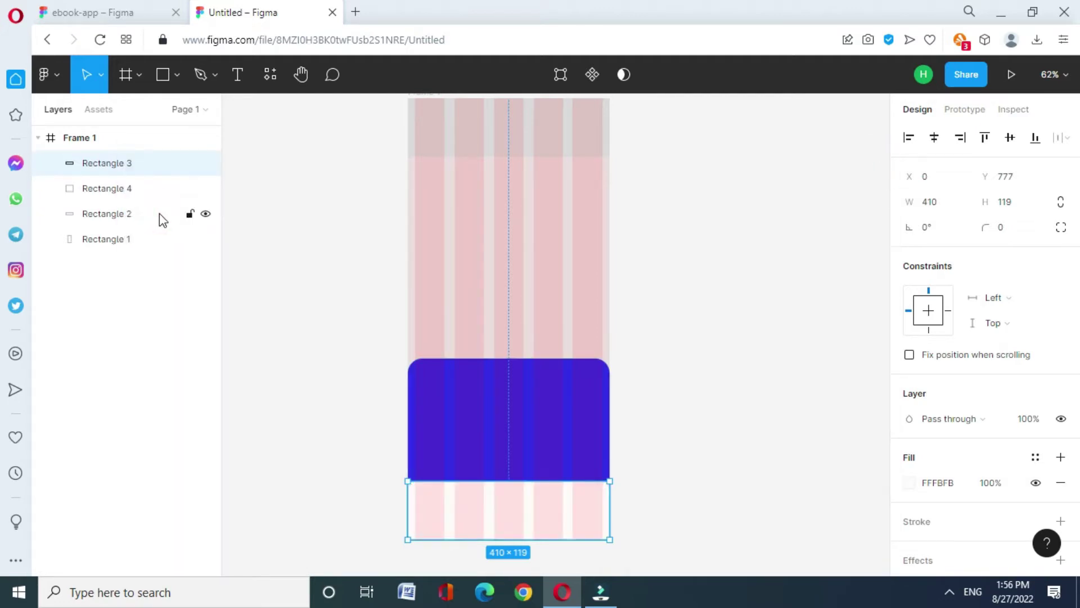
left_click(1000, 230)
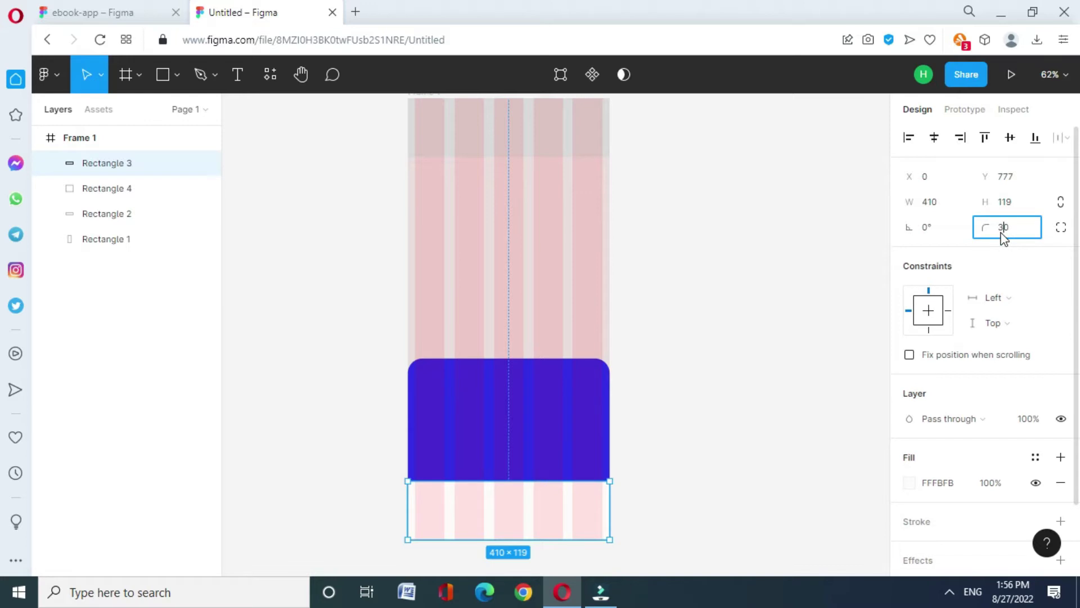
Give the white strip's top-left and top-right corners a 30 radius.
left_click(1063, 231)
left_click(929, 253)
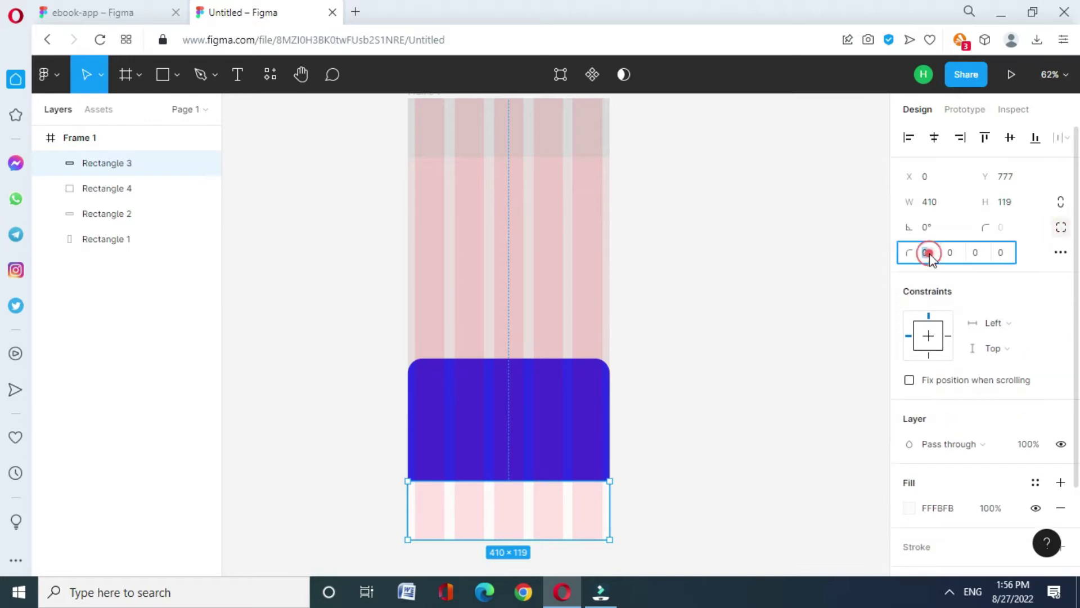
type("30")
key("Tab")
type("30")
key("Return")
Select Rectangle 2 and Frame 1 in turn, then clear the selection.
left_click(704, 326)
left_click(579, 126)
left_click(745, 180)
left_click(529, 176)
left_click(419, 103)
key("Escape")
left_click(767, 492)
Copy Frame 1 and paste it twice as Frame 2 and Frame 3.
left_click(77, 137)
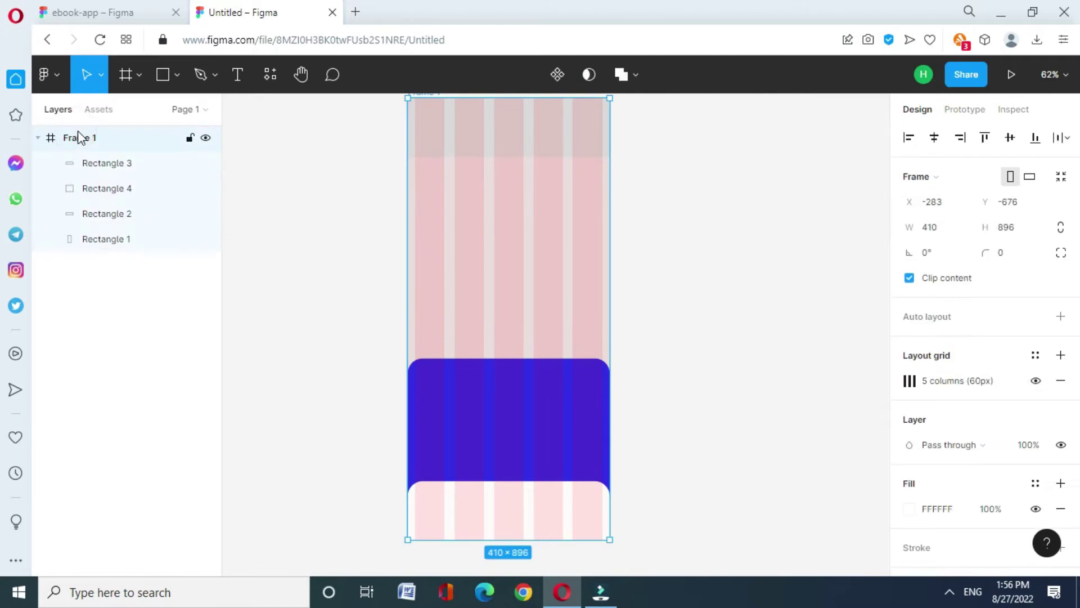
right_click(88, 137)
left_click(321, 248)
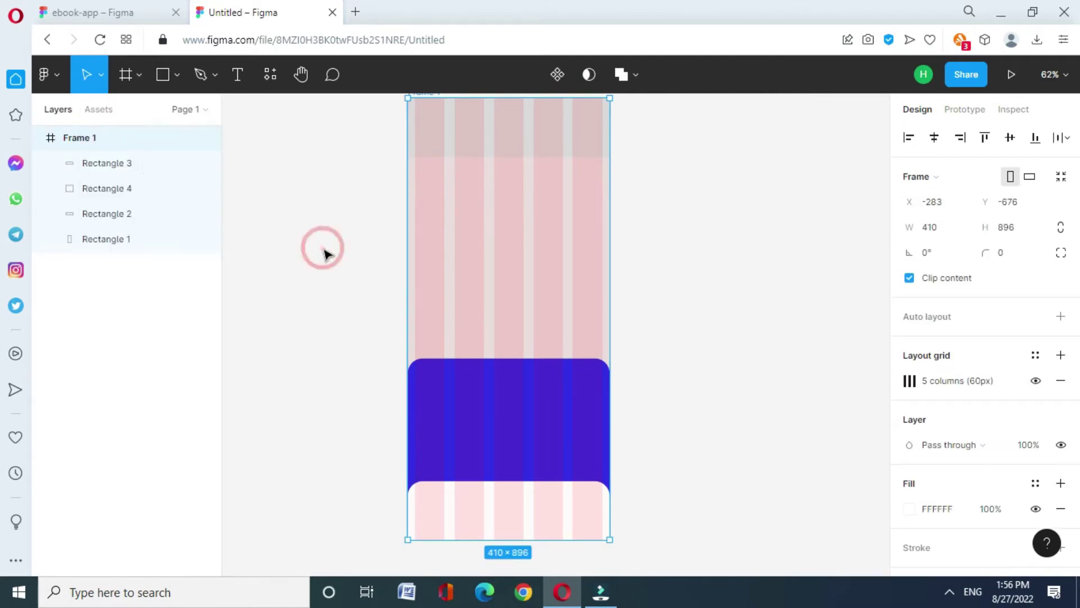
right_click(123, 137)
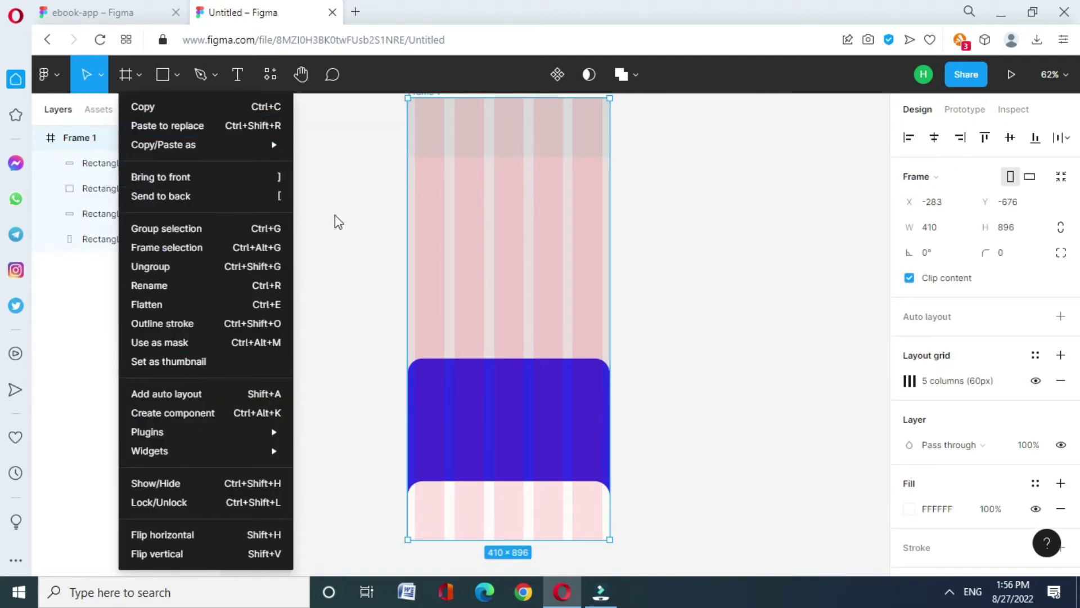
left_click(337, 219)
right_click(163, 140)
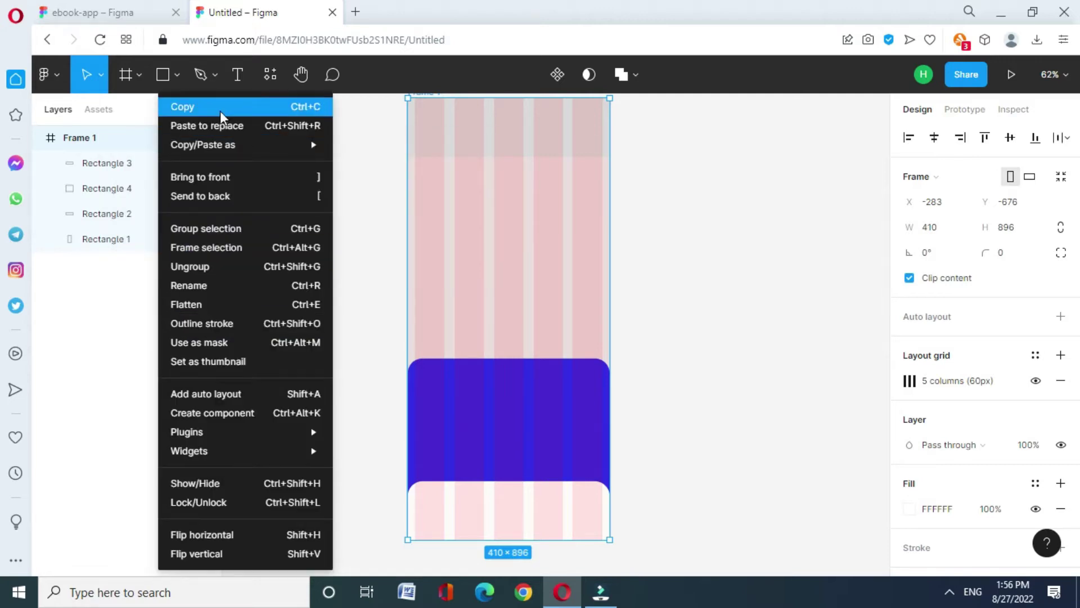
left_click(221, 111)
left_click(718, 281)
key("ctrl+v")
left_click(853, 274)
key("ctrl+v")
Lock and hide the Frame 2 and Frame 3 copies in the layers list.
right_click(103, 263)
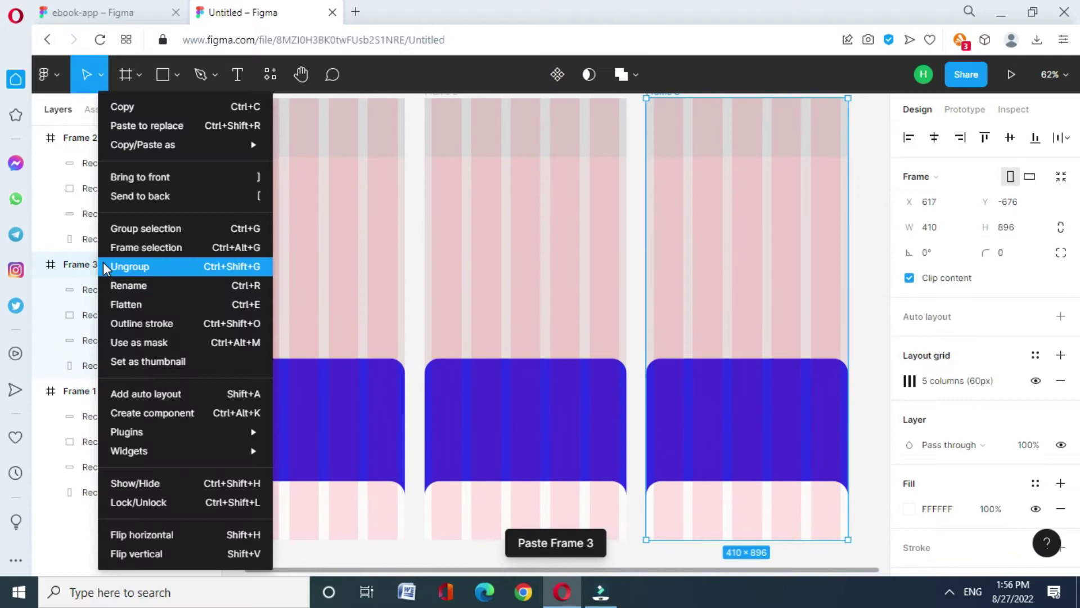
left_click(860, 210)
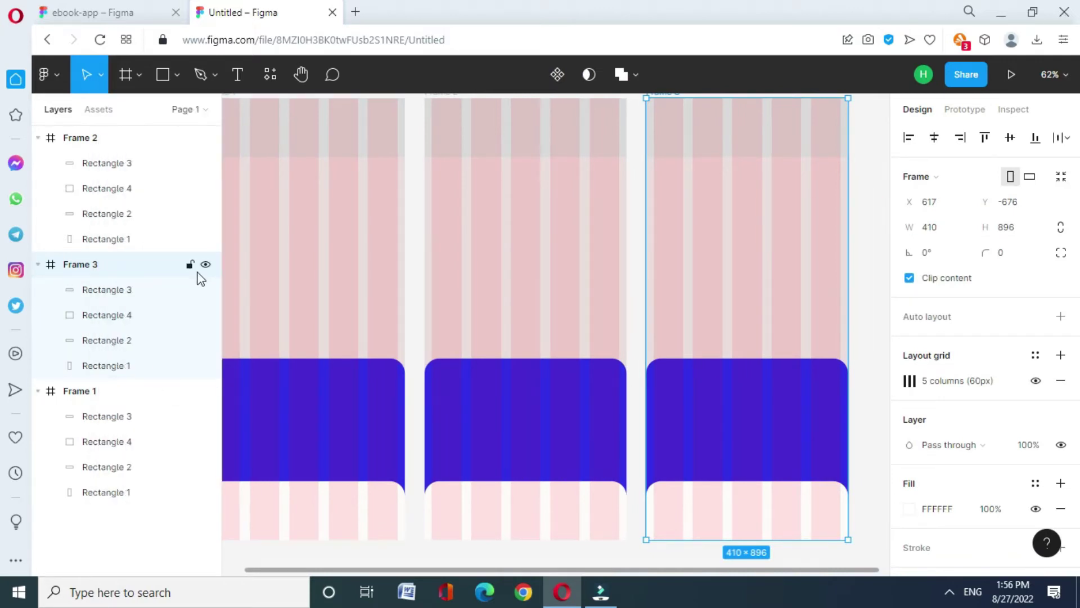
left_click(190, 264)
left_click(190, 138)
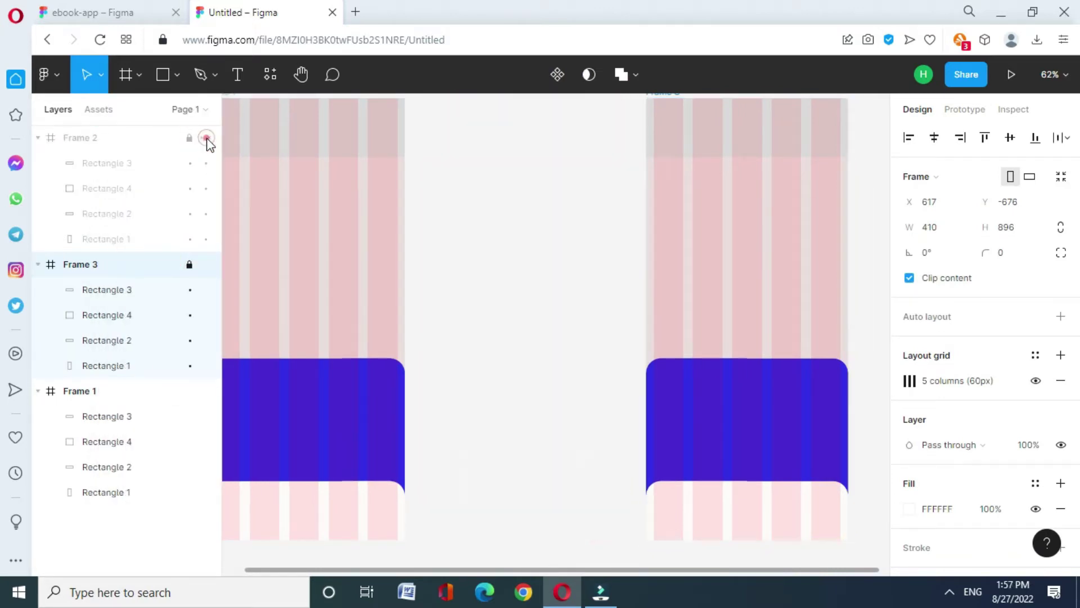
left_click(206, 264)
left_click(37, 138)
left_click(37, 163)
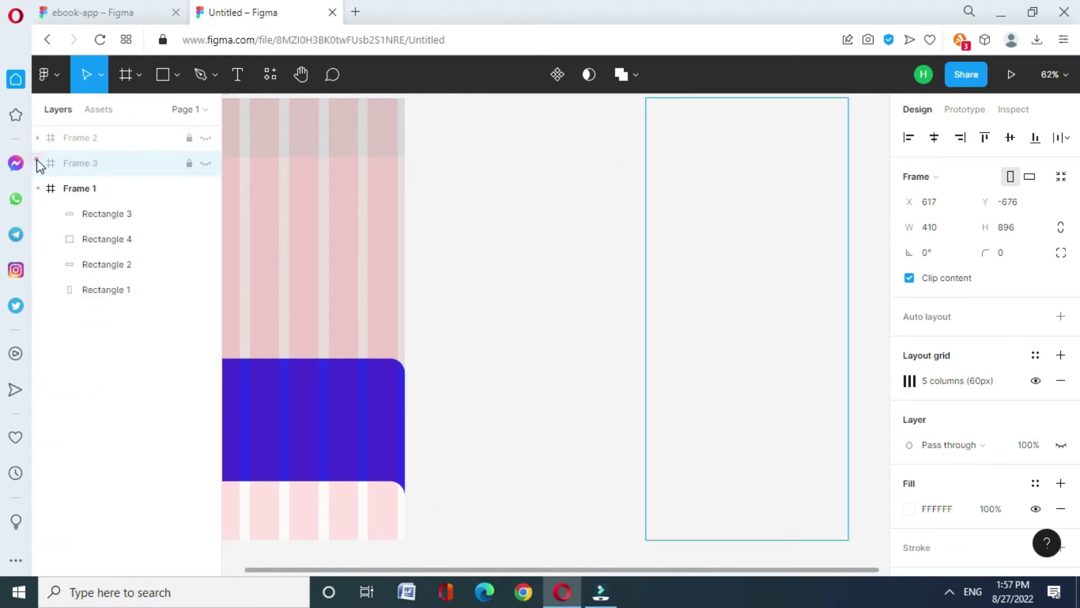
left_click(135, 349)
left_click_drag(524, 570, 441, 570)
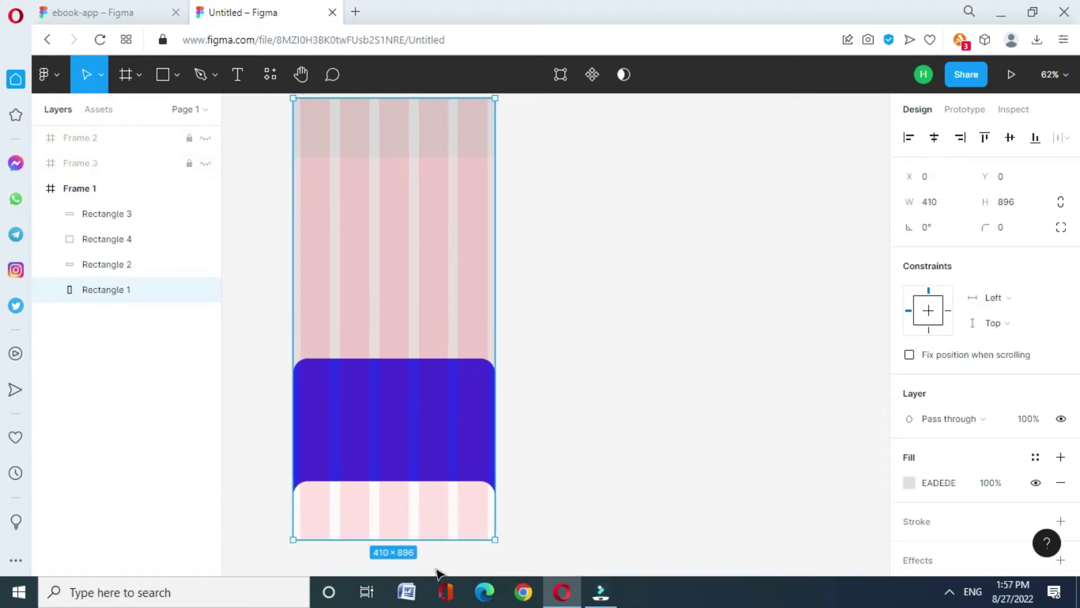
Search the community plugins for 'iconify' and run the Iconify plugin.
right_click(587, 205)
mouse_move(666, 341)
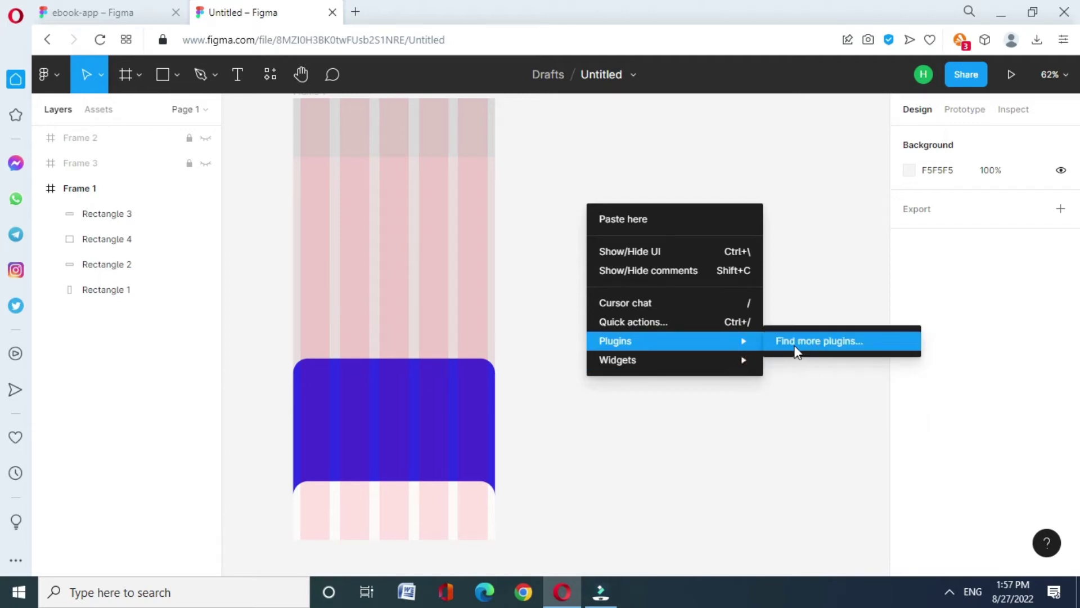
left_click(859, 158)
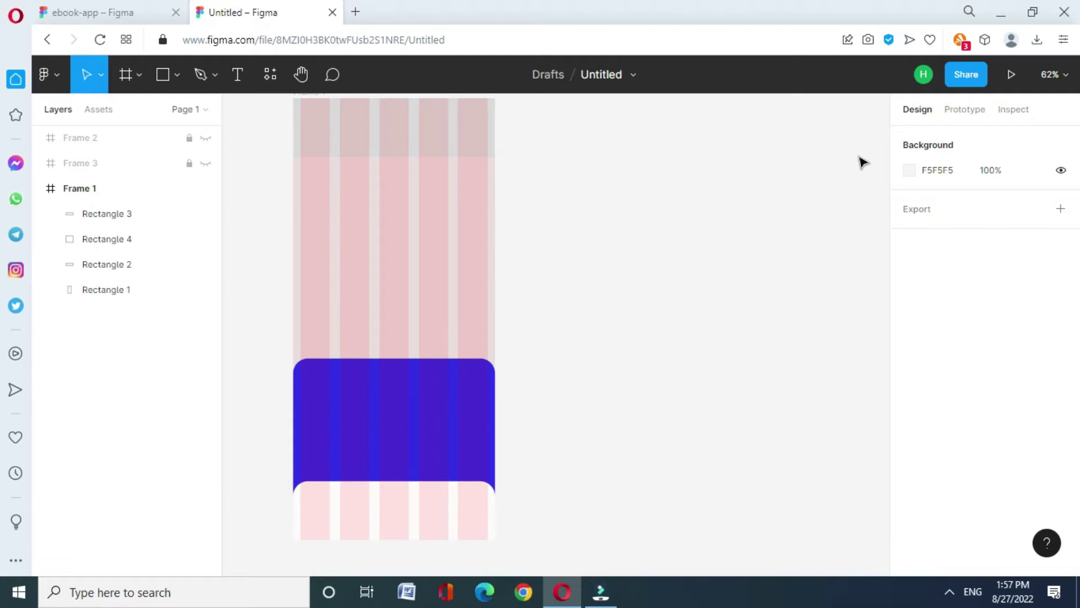
left_click(271, 75)
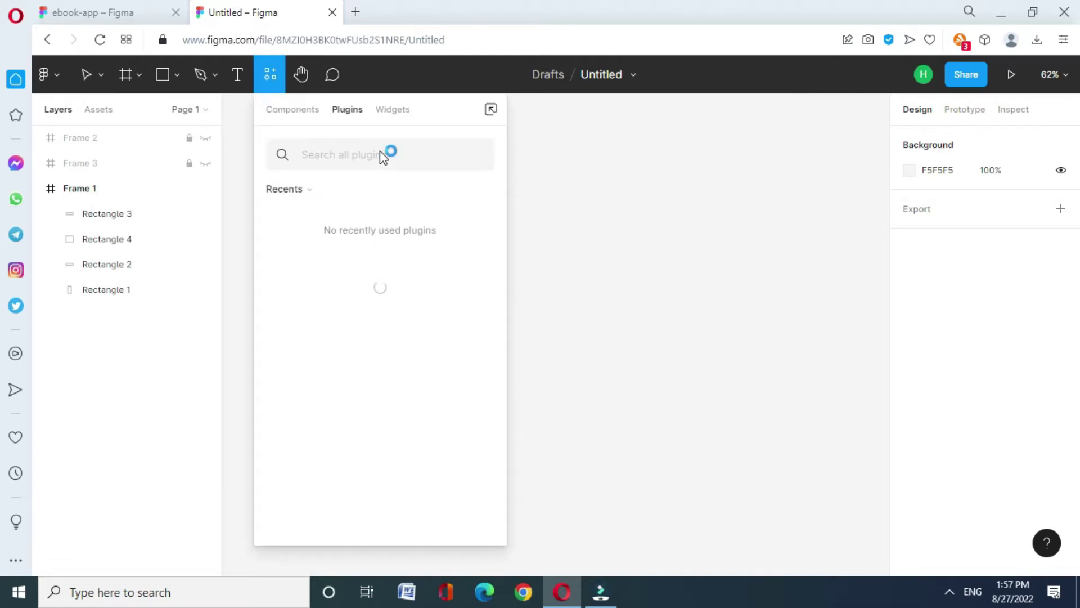
type("icon")
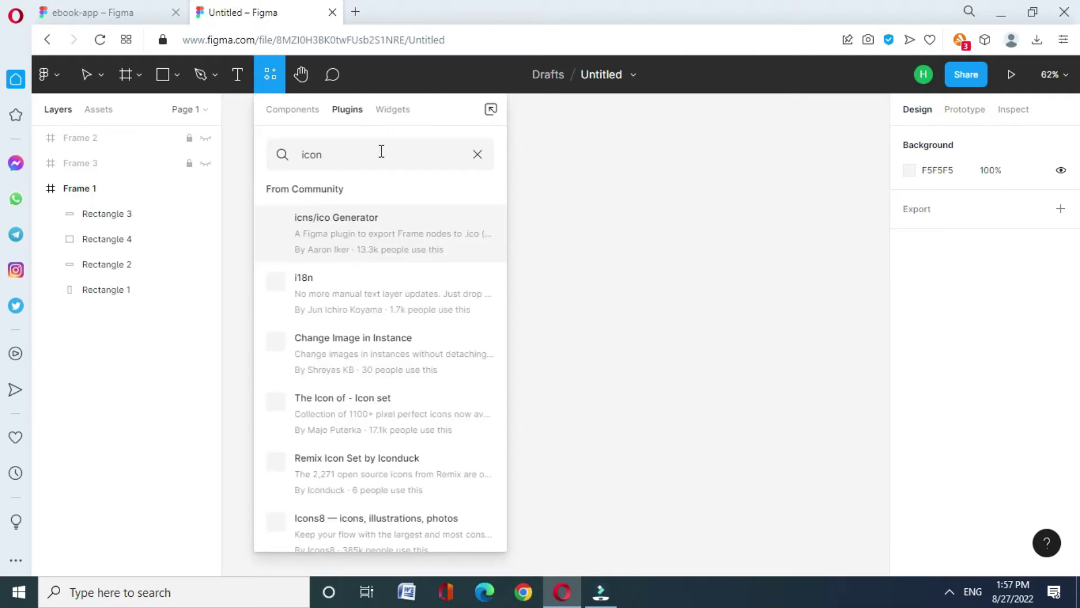
type("ify")
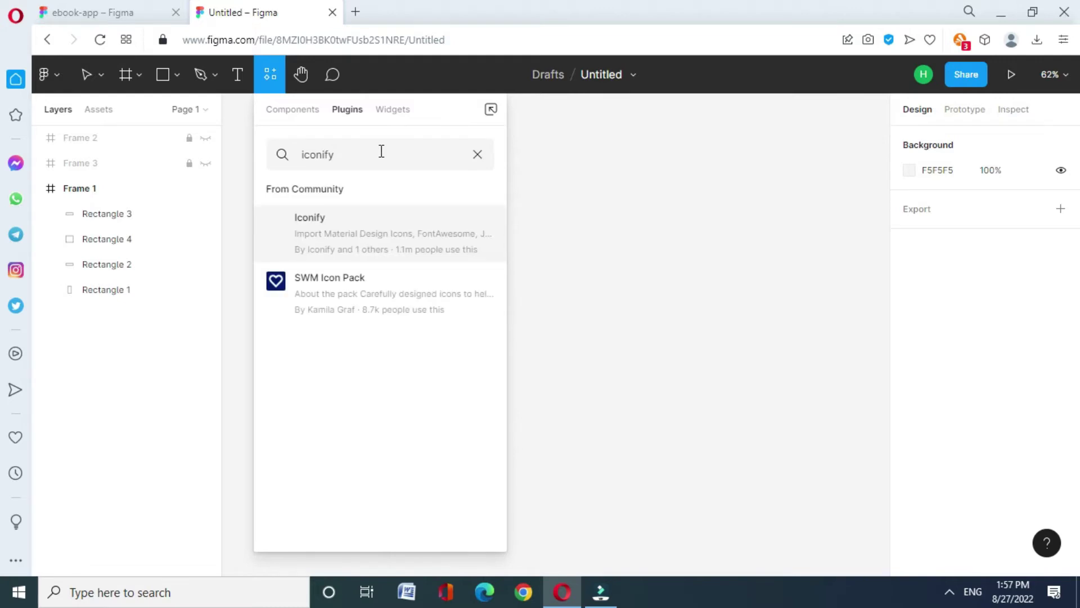
left_click(481, 238)
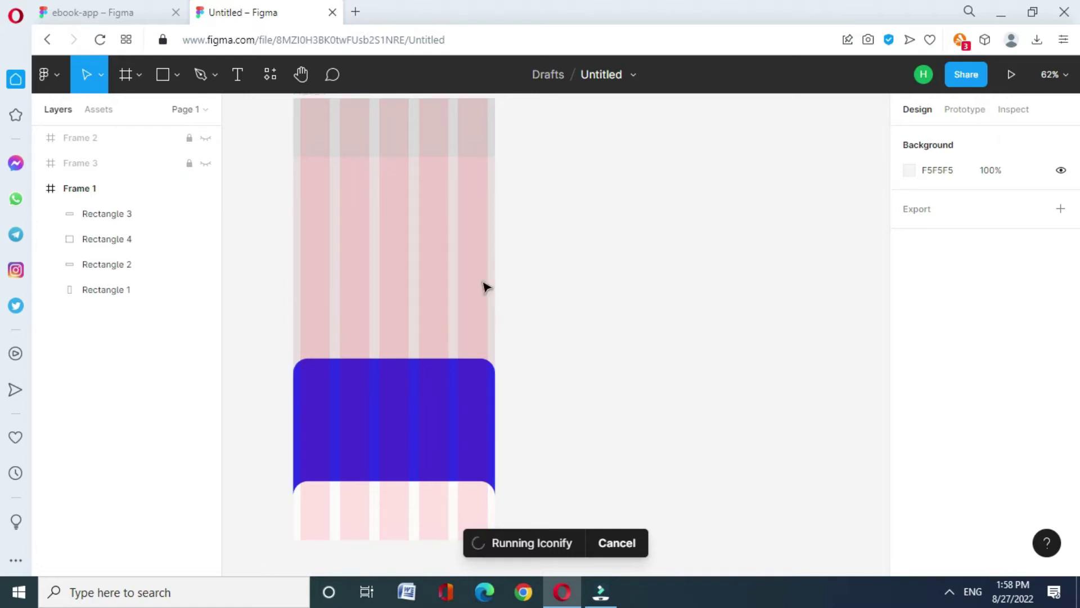
Add a bold 'Explore' text label to the right of the frame.
left_click(238, 75)
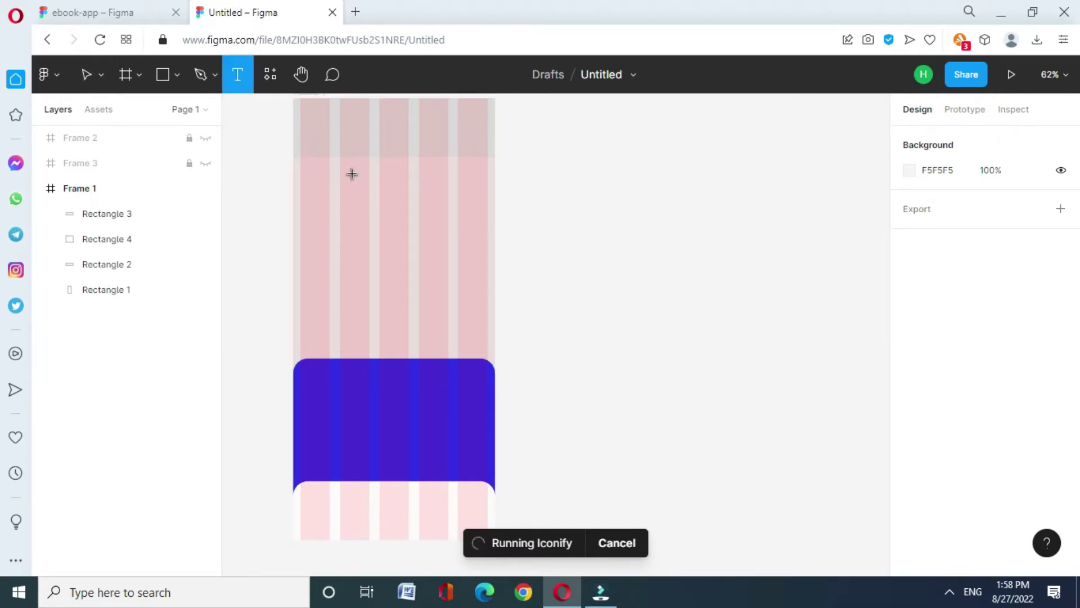
left_click_drag(501, 230, 577, 252)
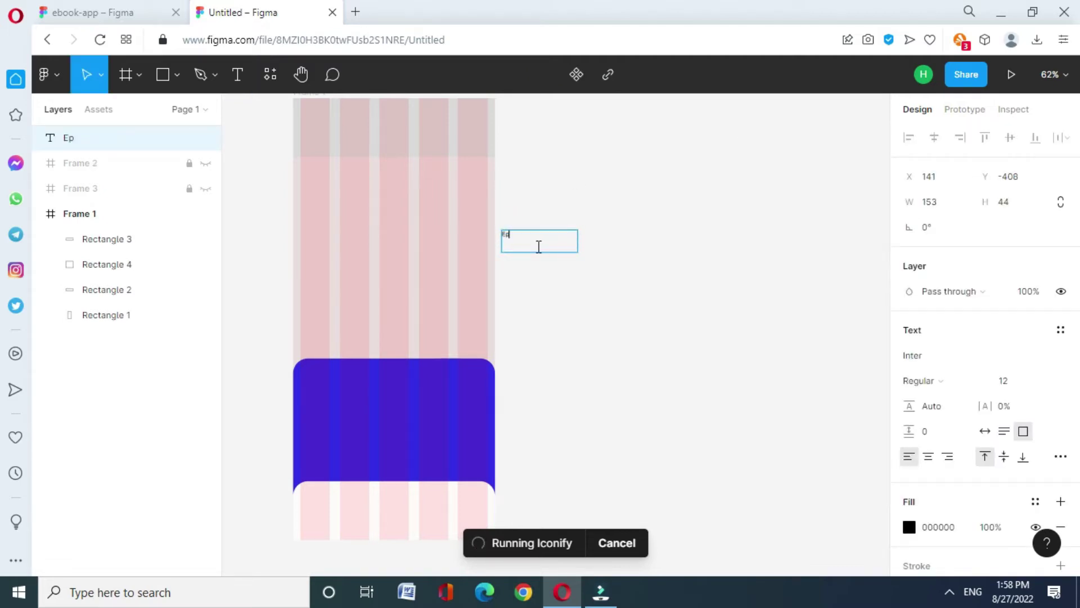
left_click(1004, 386)
left_click(965, 384)
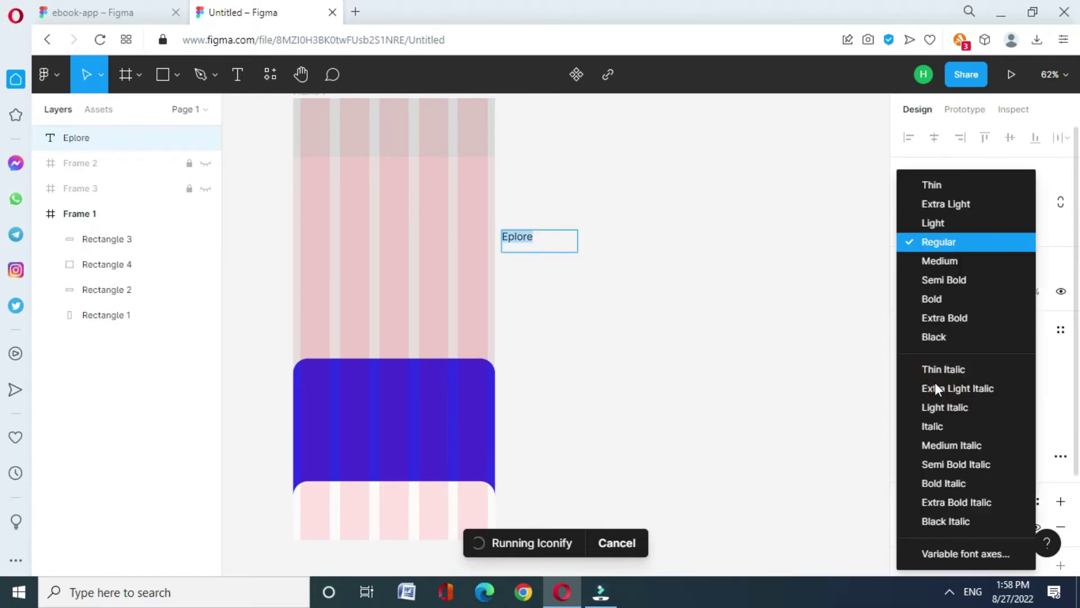
left_click(937, 298)
left_click(513, 240)
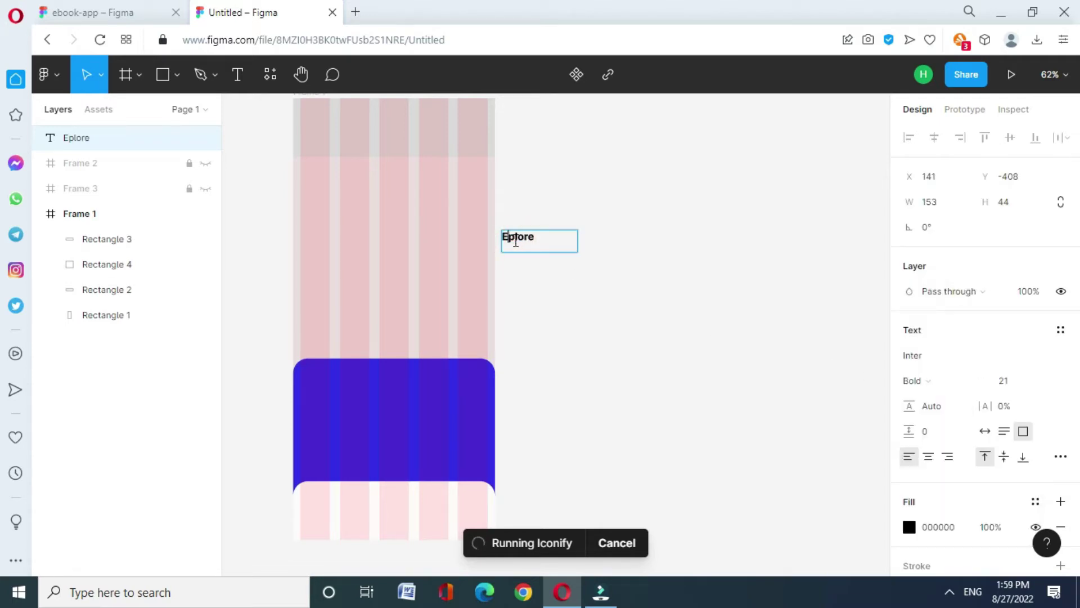
type("x")
key("Escape")
left_click_drag(577, 251, 547, 245)
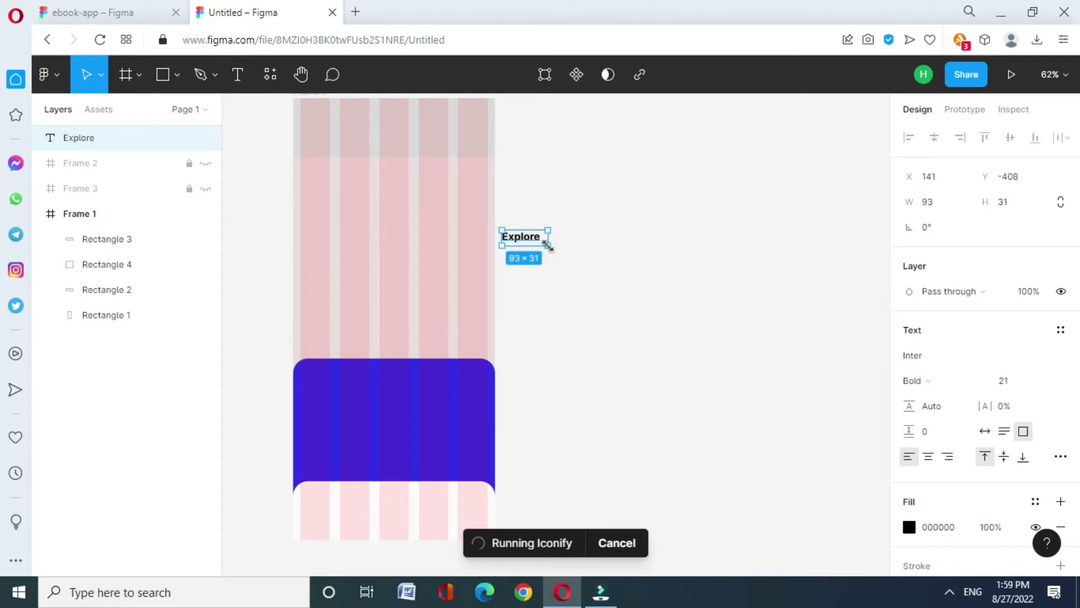
left_click(585, 292)
left_click(528, 242)
Paste two copies of the label below it, retyped as 'Reading' and 'Bookmark'.
key("ctrl+v")
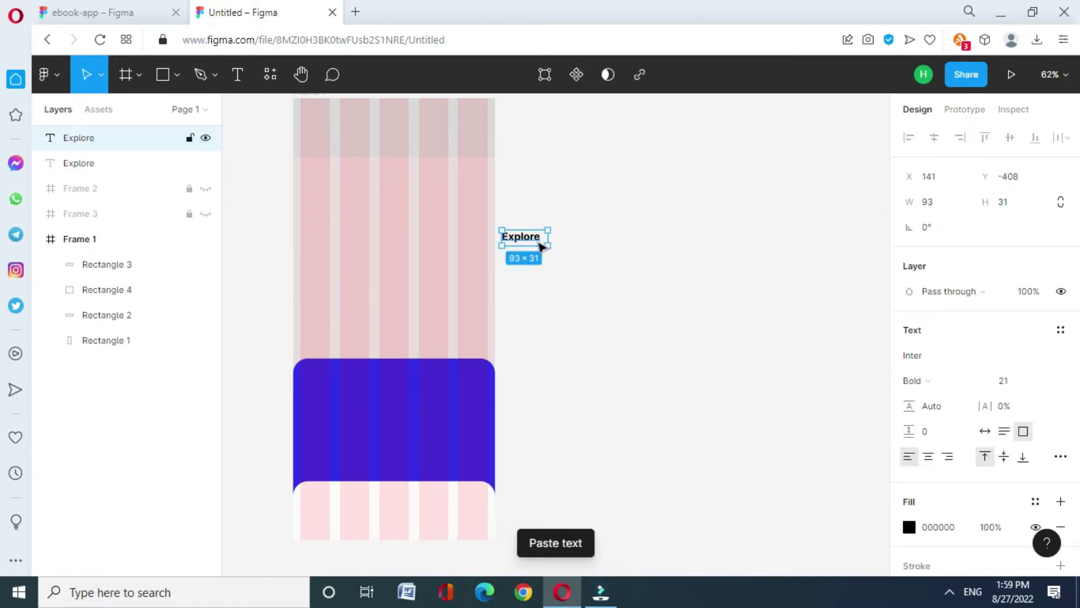
left_click_drag(540, 243, 539, 283)
double_click(520, 276)
type("Reading")
key("Escape")
key("ctrl+v")
left_click_drag(535, 242, 528, 319)
double_click(525, 311)
type("Book")
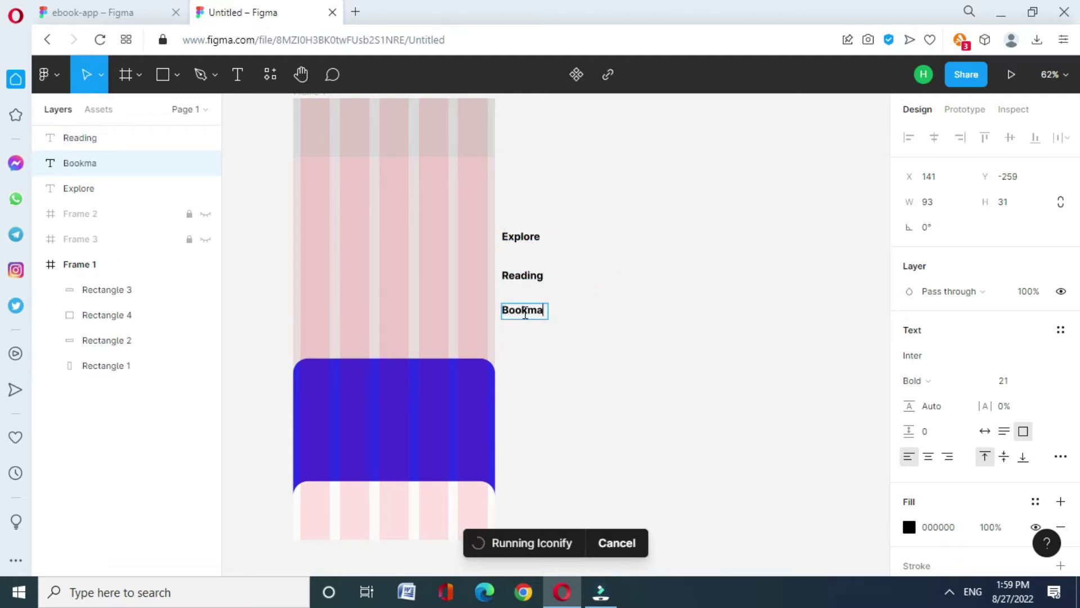
key("Escape")
mouse_move(553, 320)
left_mouse_down()
mouse_move(543, 319)
mouse_move(560, 315)
left_mouse_up()
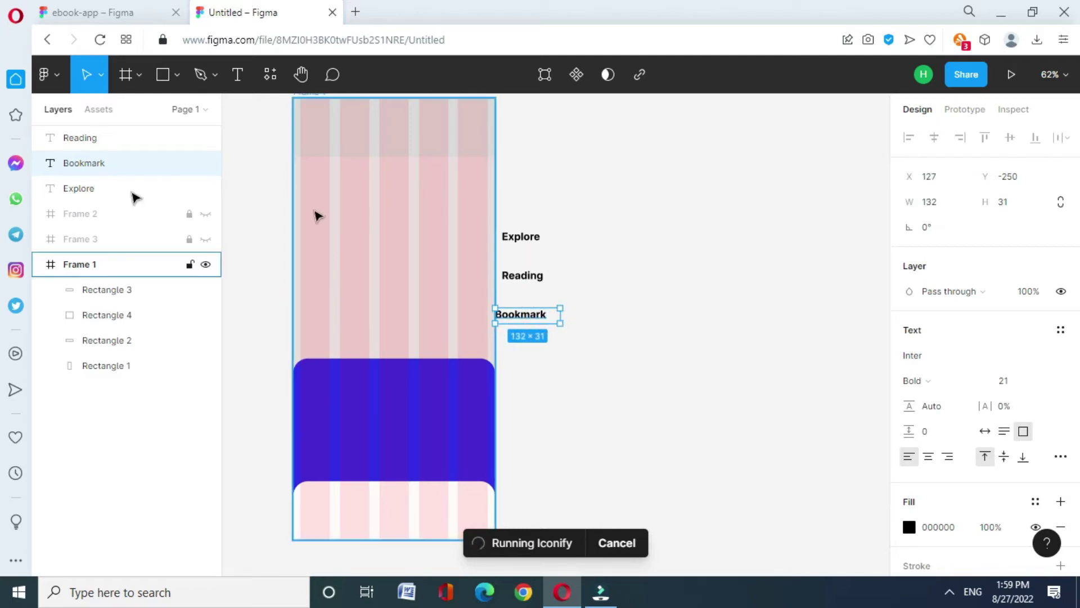
Colour the Reading, Bookmark and Explore labels dark grey 6F5E5E.
left_click(86, 145)
left_click(92, 163, "shift")
left_click(90, 186, "shift")
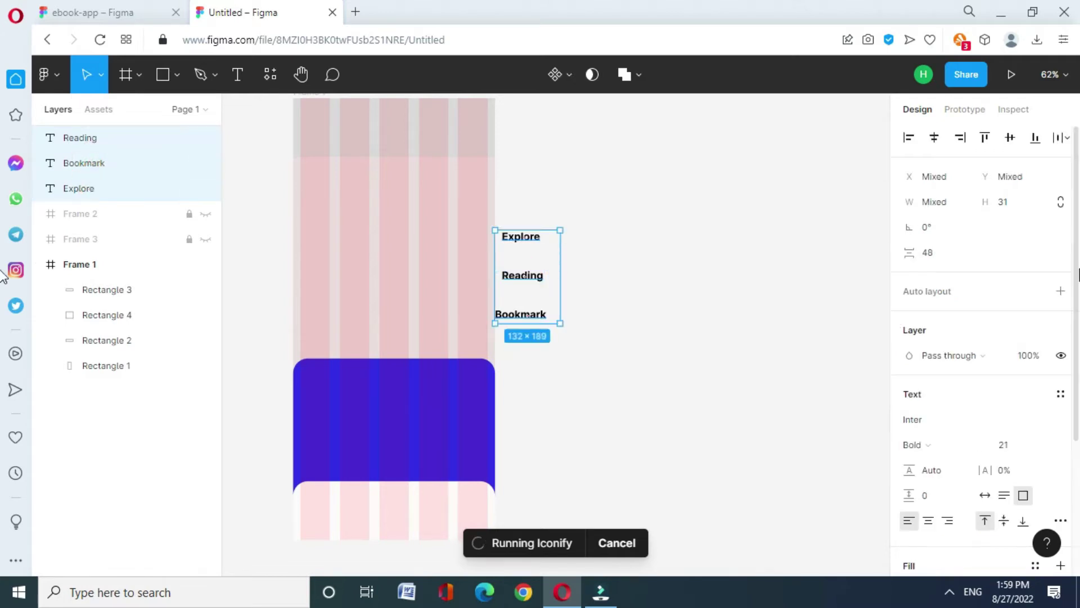
scroll(918, 518, "down", 2)
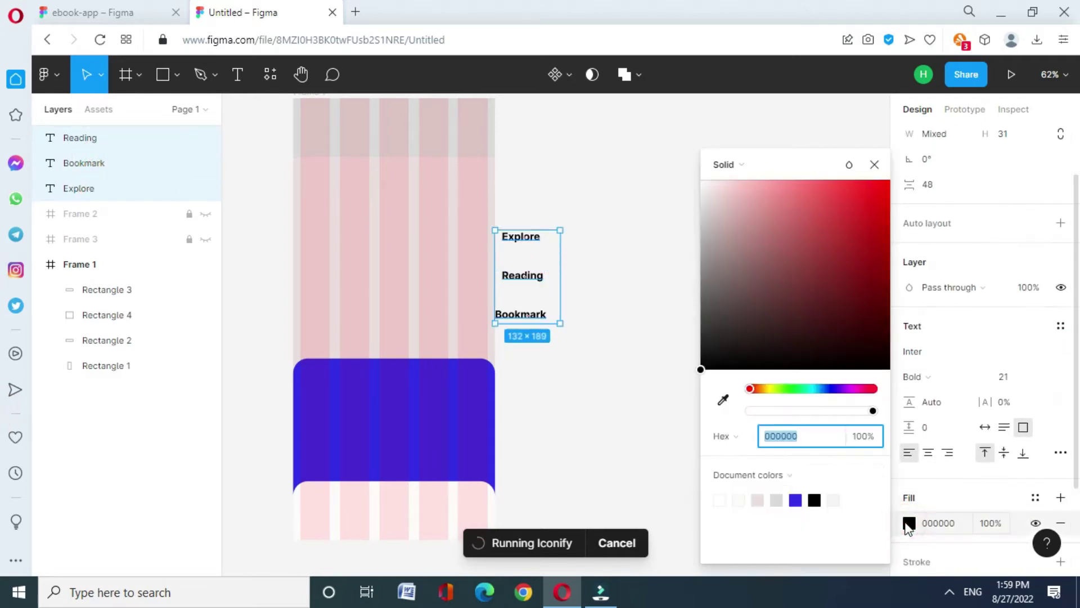
left_click(909, 523)
left_click(695, 349)
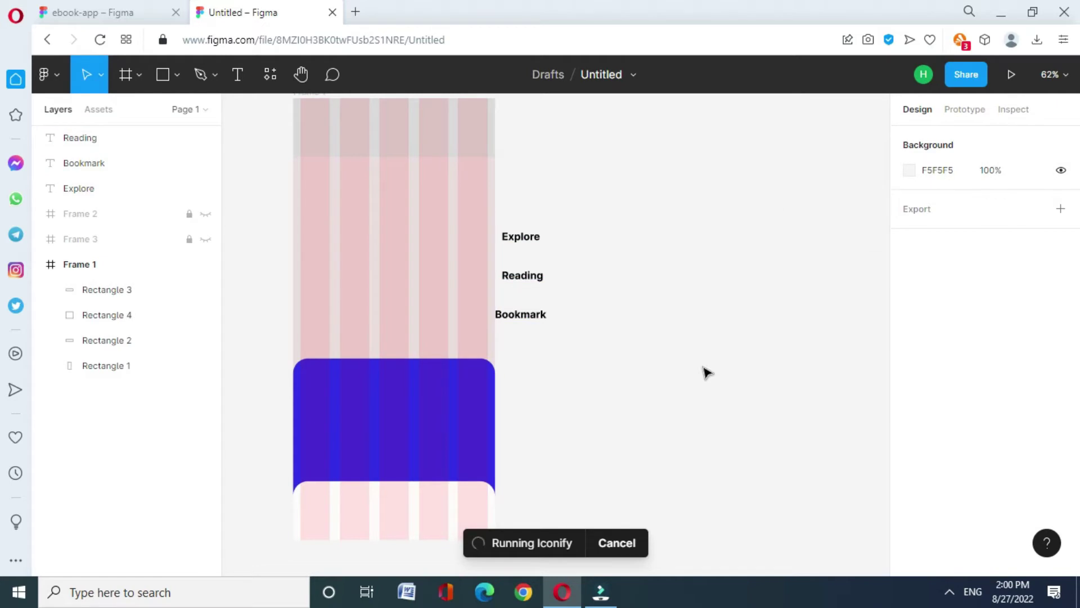
left_click(101, 162)
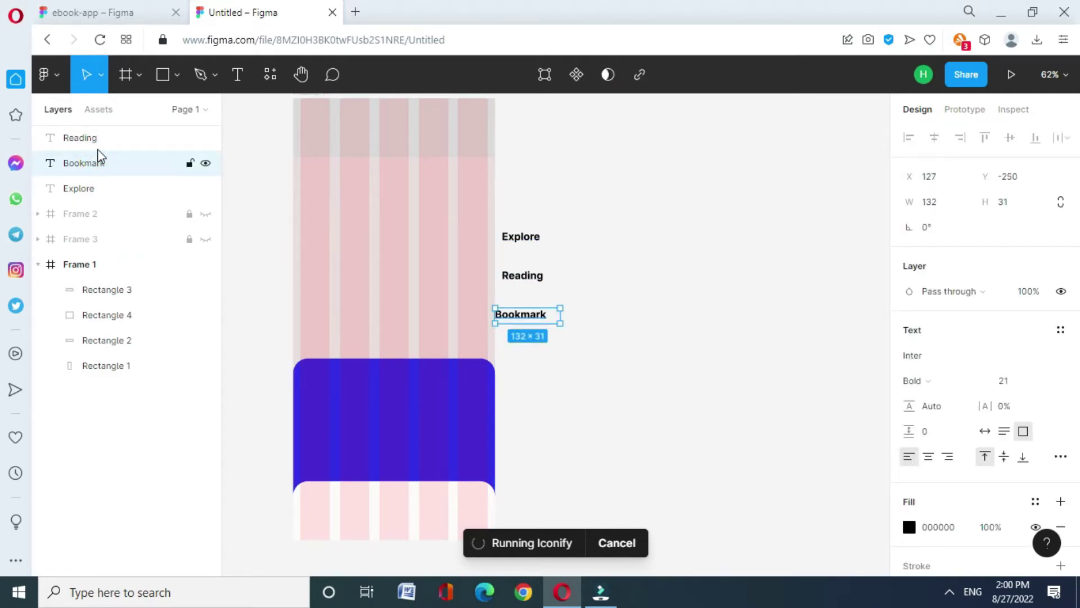
left_click(93, 139, "shift")
left_click(97, 189, "shift")
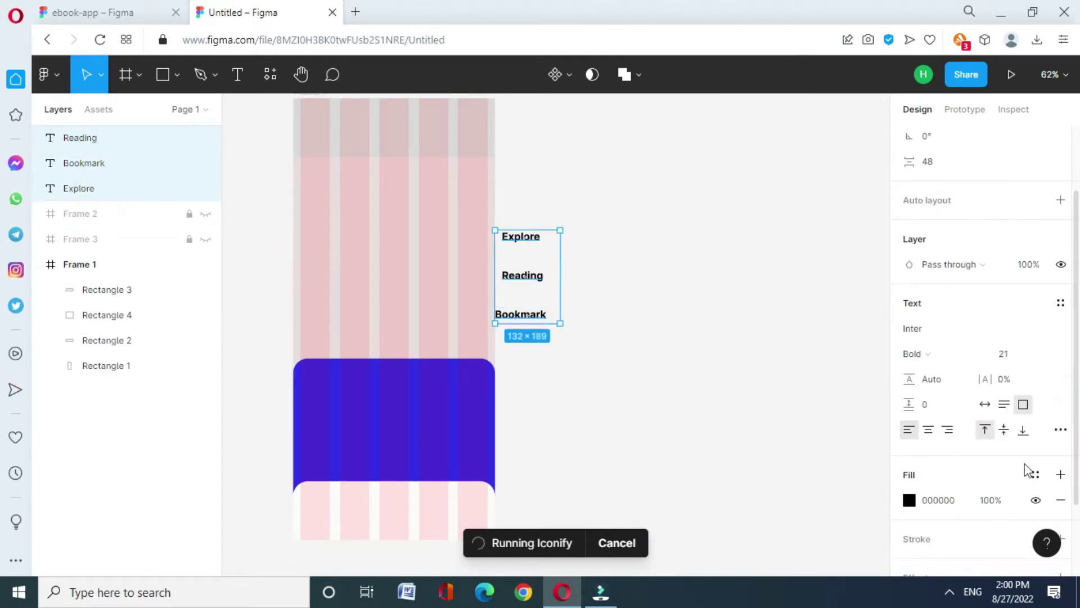
left_click(909, 500)
left_click_drag(724, 277, 729, 292)
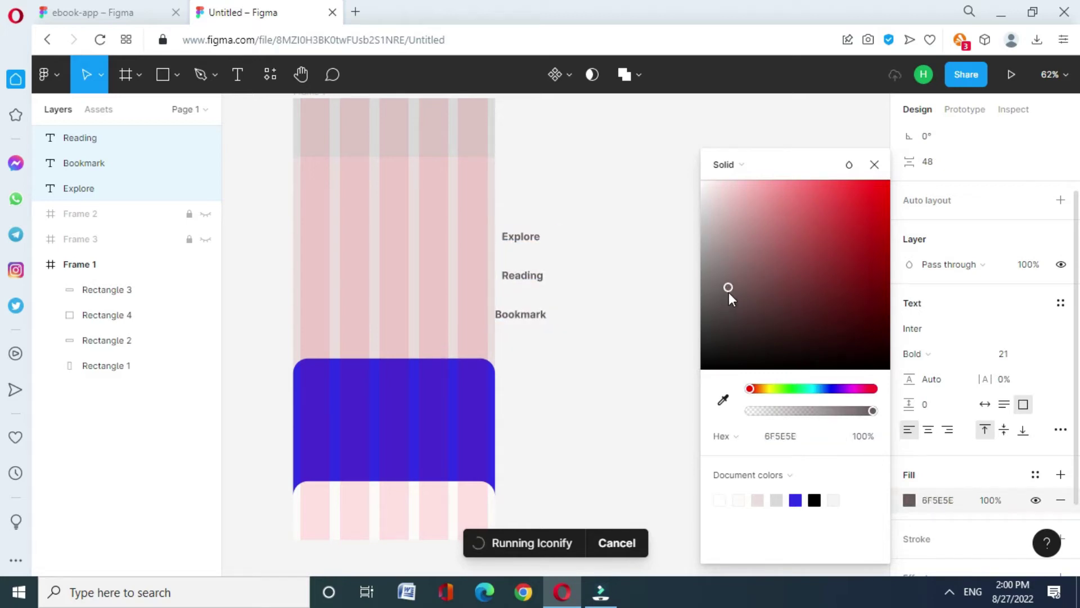
left_click(874, 168)
Line up Explore, Reading and Bookmark evenly across the frame's bottom bar.
left_click(583, 386)
left_click_drag(520, 236, 319, 525)
left_click_drag(513, 282, 390, 525)
key("shift+Tab")
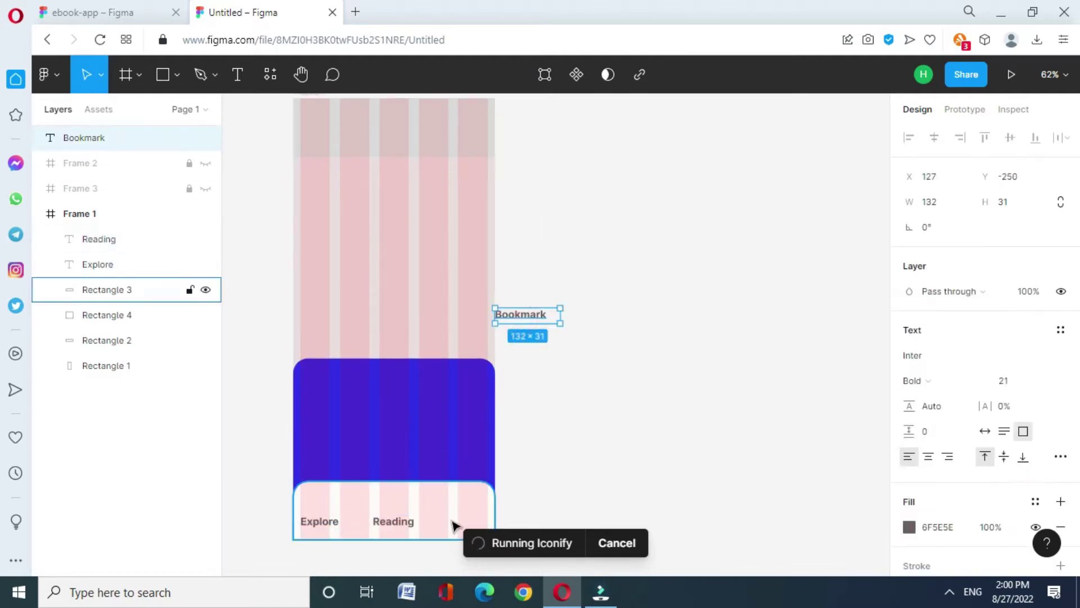
left_click_drag(521, 316, 457, 524)
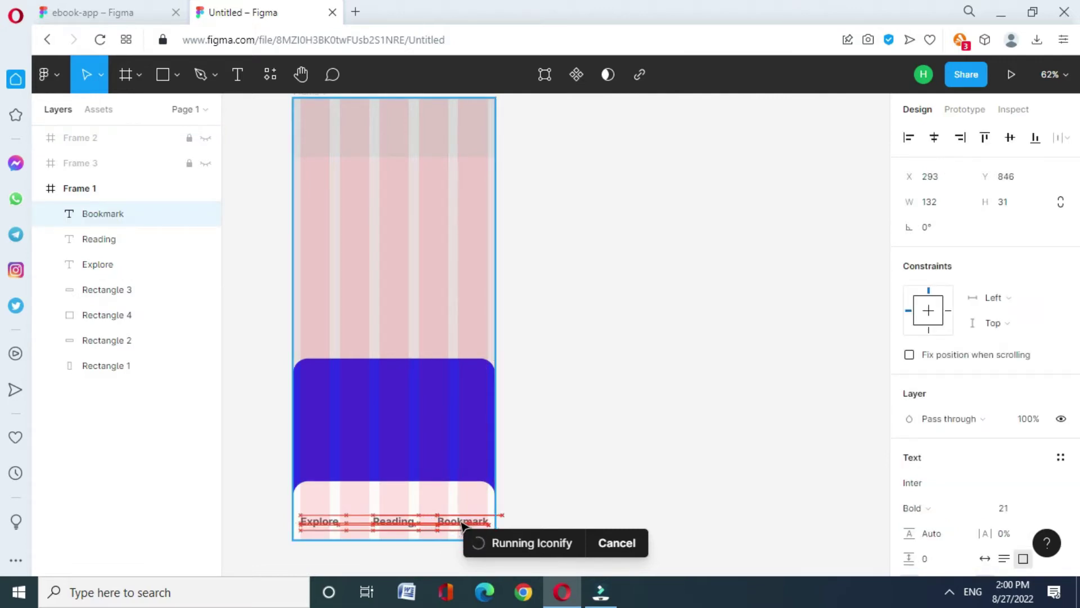
left_click_drag(459, 525, 466, 525)
left_click(561, 465)
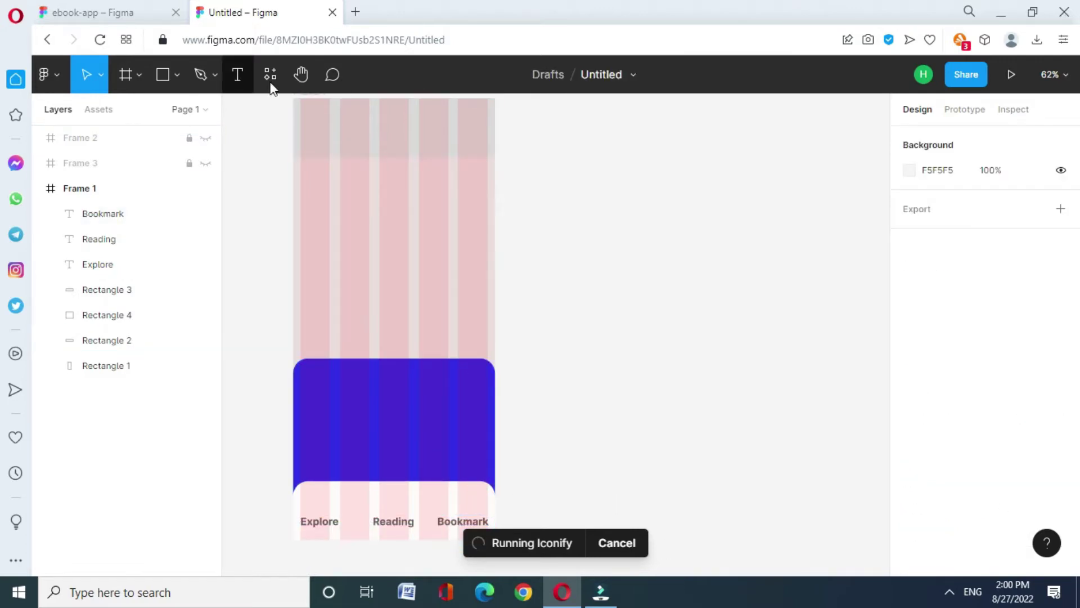
left_click(270, 76)
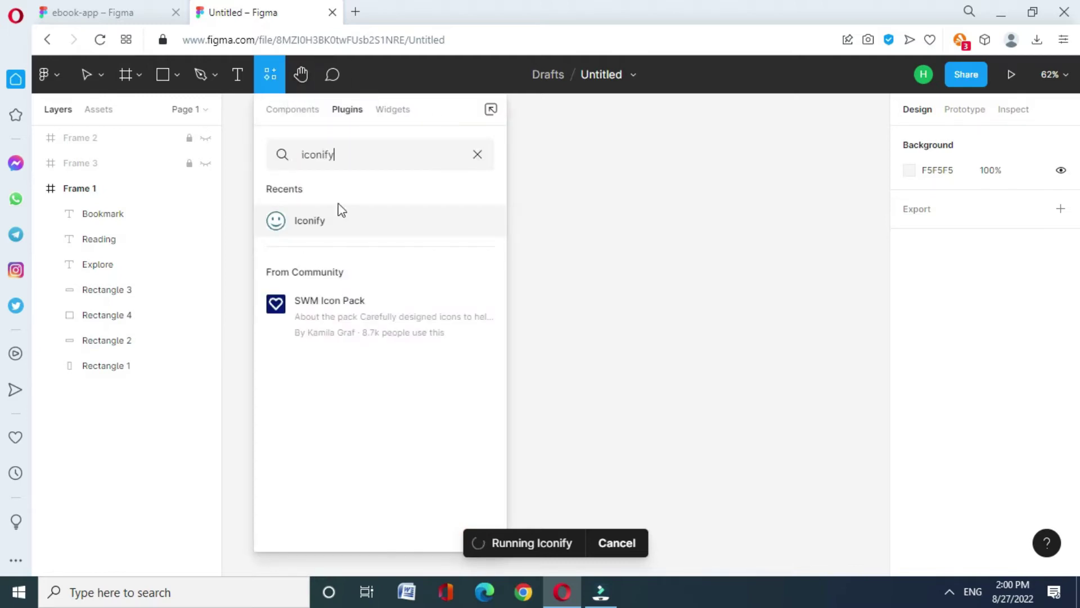
left_click(304, 232)
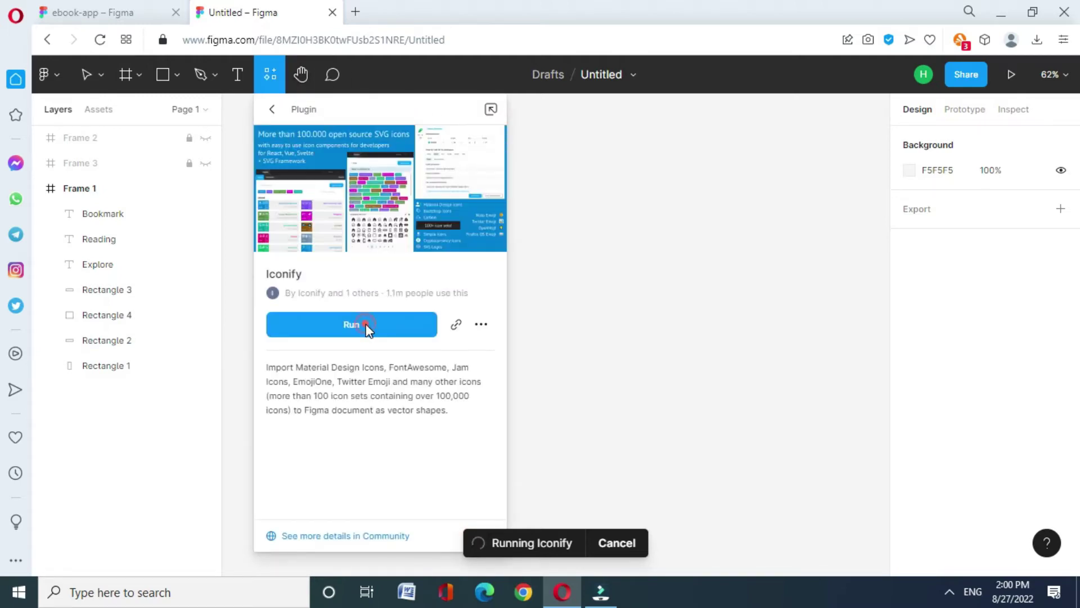
left_click(365, 323)
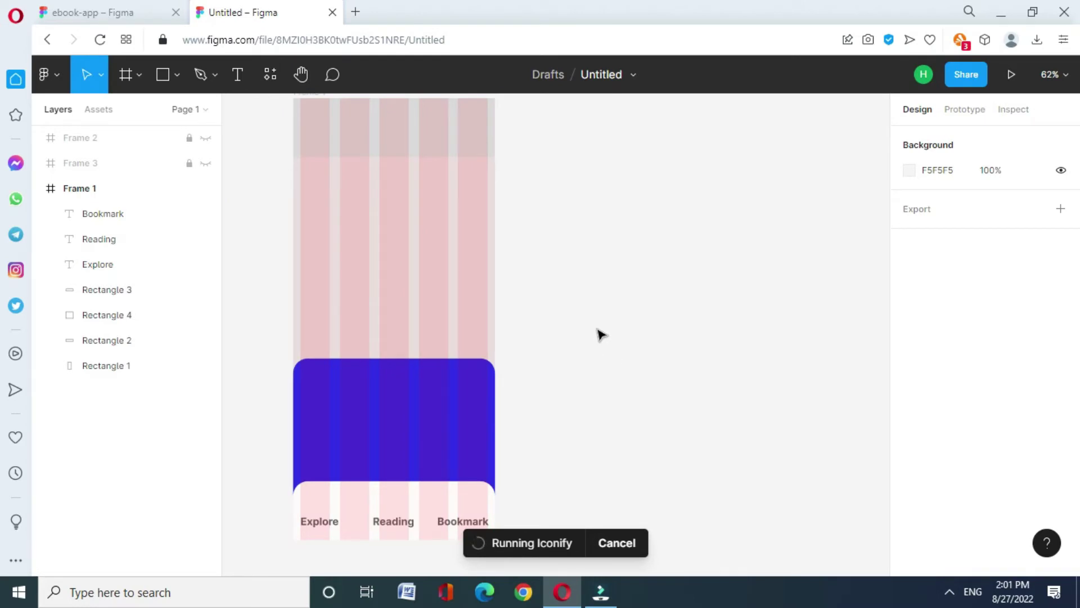
Add a 'Trending Books' text heading and place it at the blue card's top-left.
left_click(237, 74)
left_click_drag(556, 282, 715, 313)
type("Trending Books")
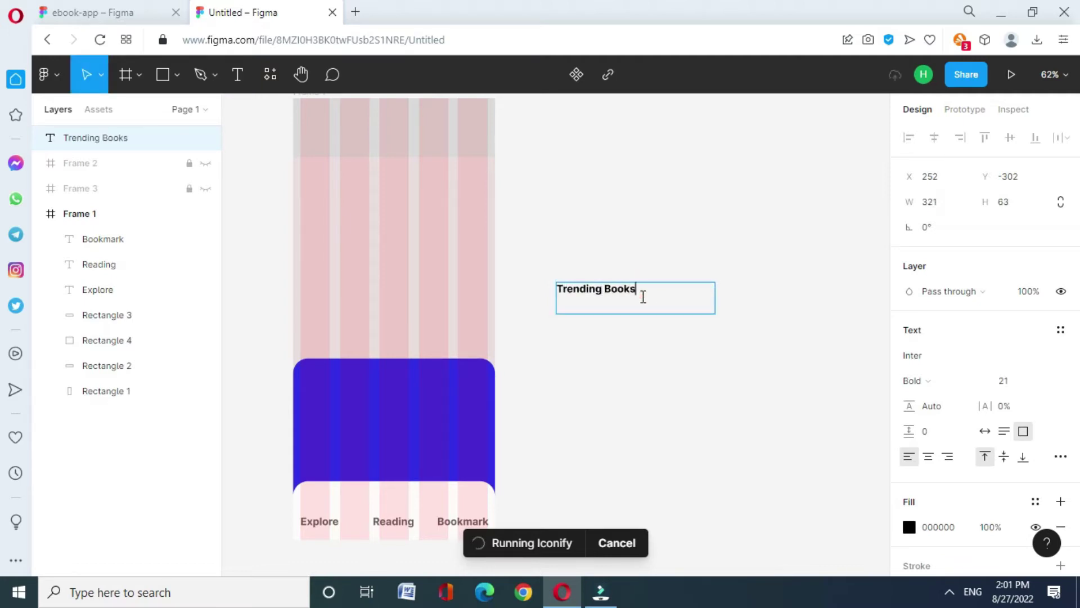
key("ctrl+a")
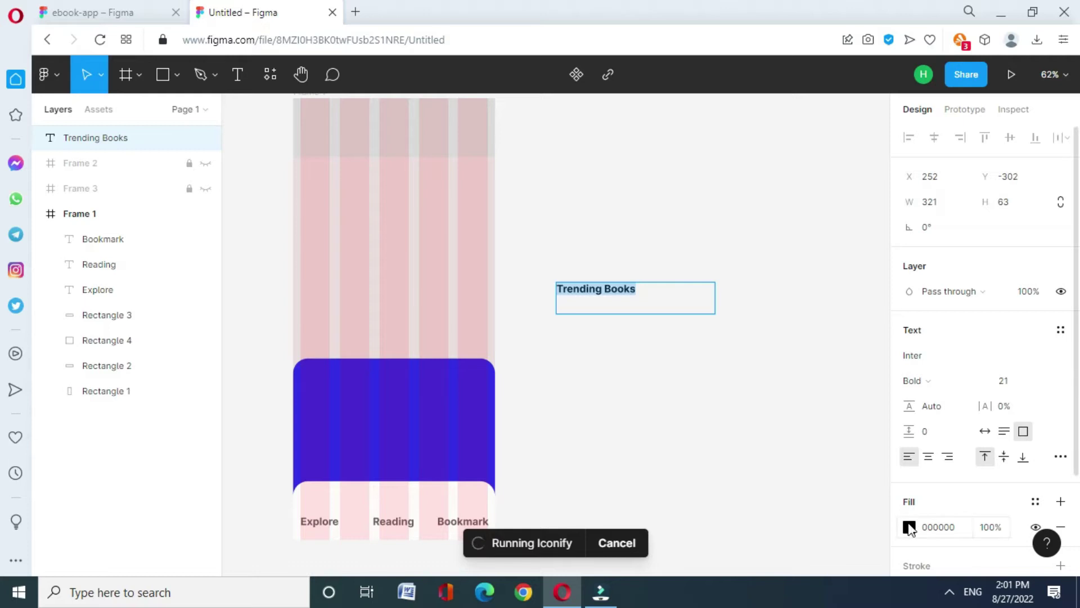
left_click(909, 527)
mouse_move(701, 370)
left_mouse_down()
mouse_move(701, 208)
mouse_move(711, 209)
left_mouse_up()
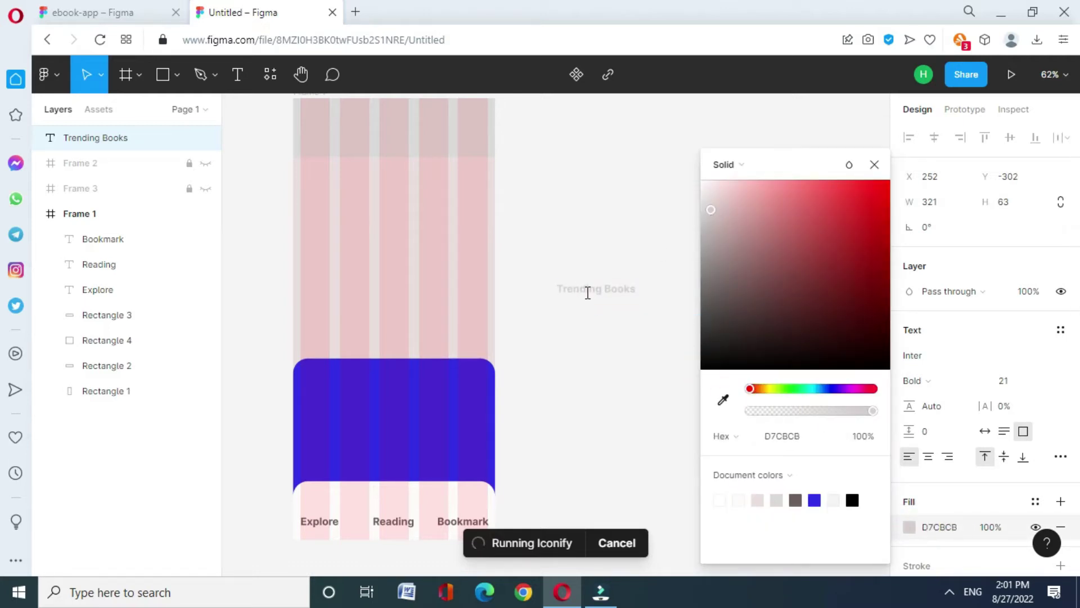
key("Escape")
left_click(619, 382)
left_click(627, 289)
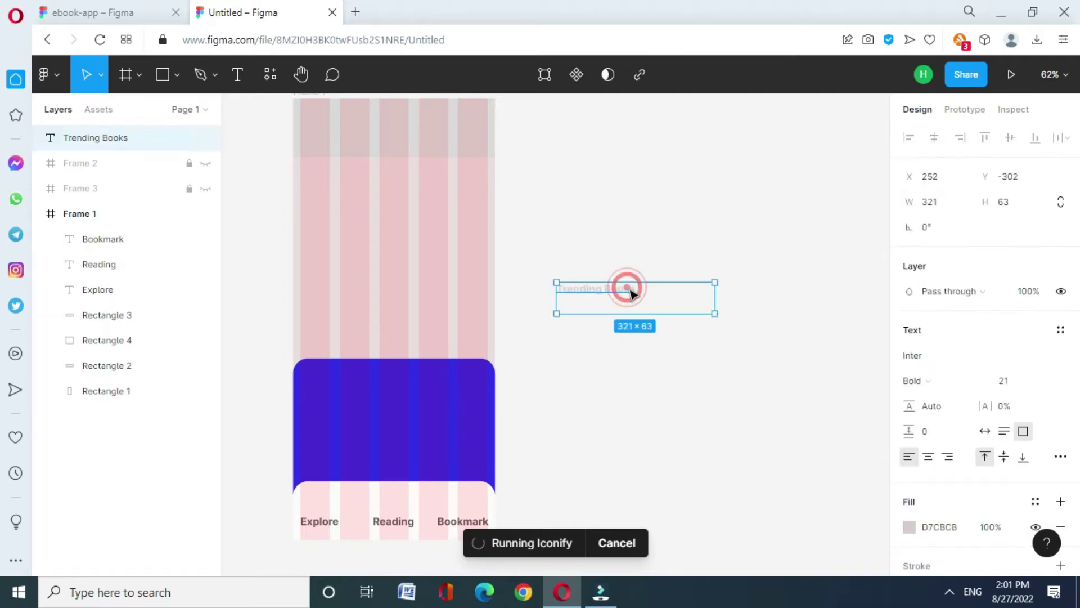
mouse_move(715, 313)
left_mouse_down()
mouse_move(644, 302)
mouse_move(348, 377)
left_mouse_up()
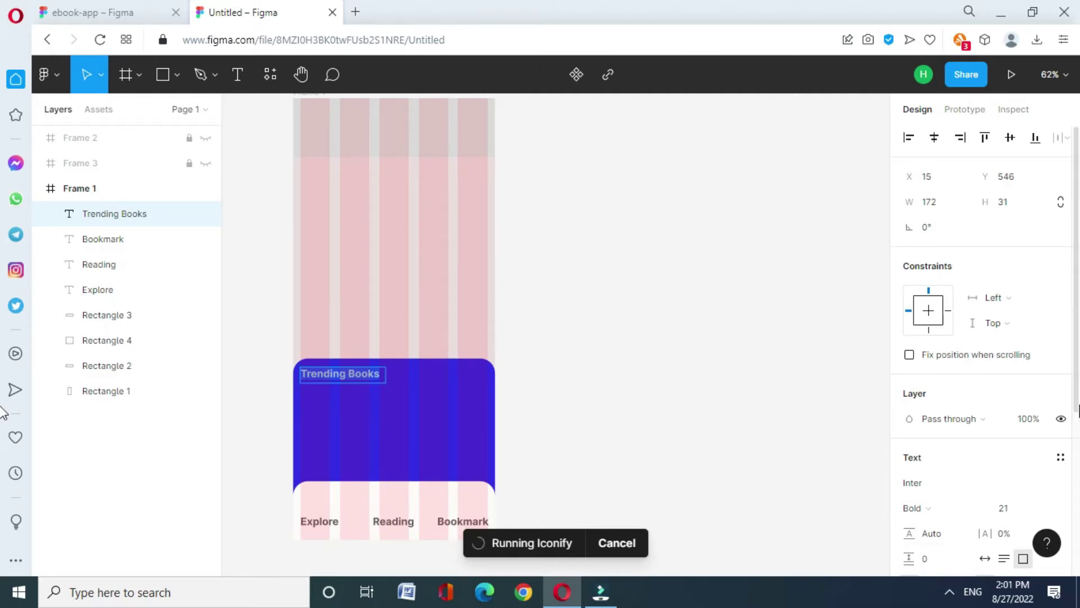
Make the Trending Books heading white (FFFFFF).
scroll(973, 342, "down", 4)
left_click(909, 443)
left_click_drag(710, 212, 697, 181)
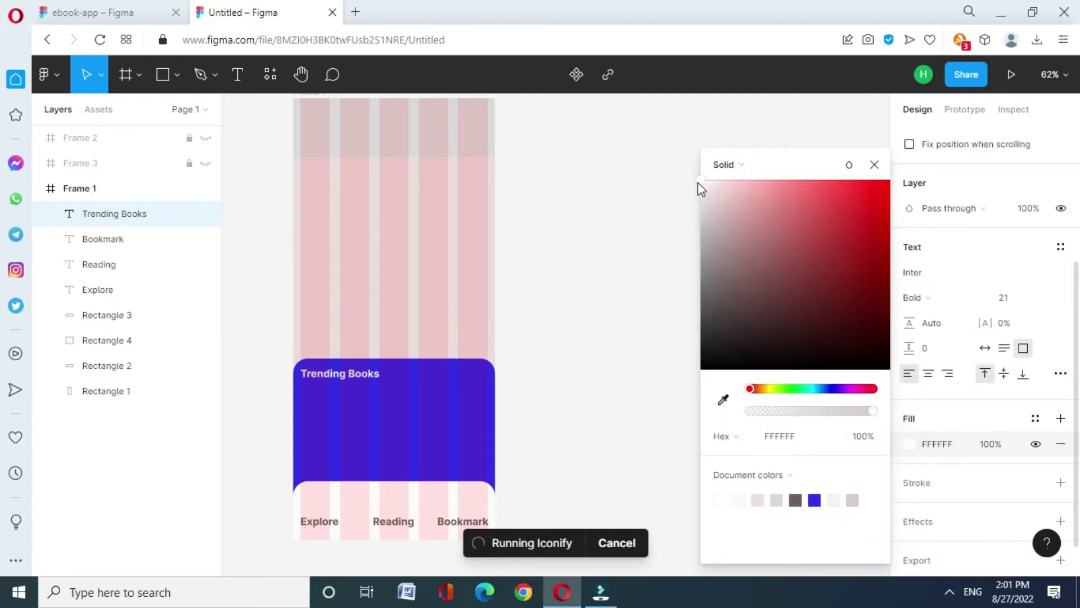
left_click(874, 165)
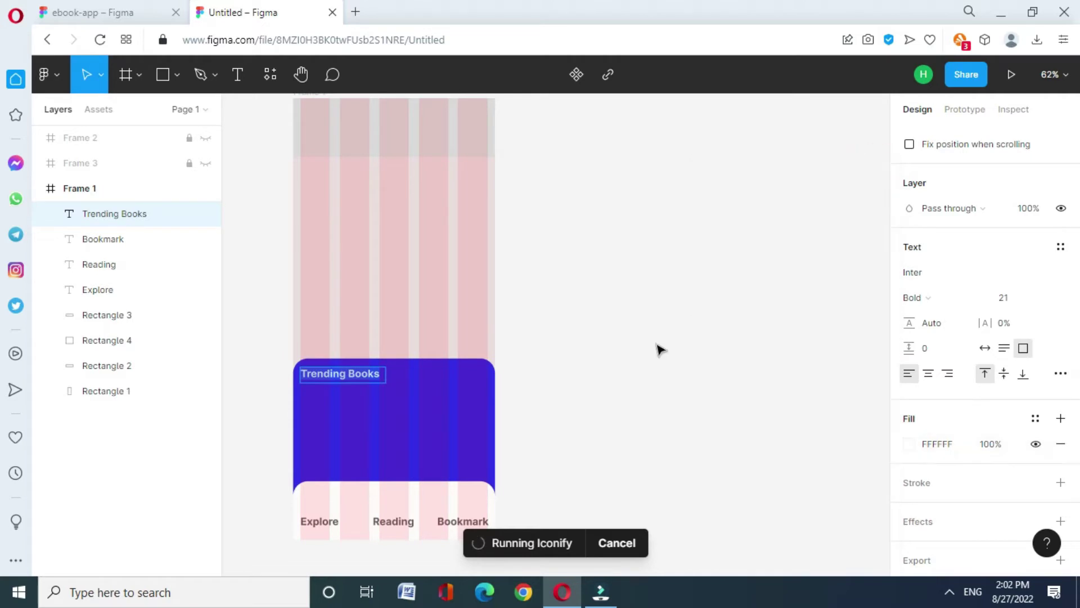
Change the blue card's fill to a deeper blue, 1915E7.
left_click(447, 429)
left_click(909, 400)
mouse_move(851, 197)
left_mouse_down()
mouse_move(882, 205)
mouse_move(873, 202)
left_mouse_up()
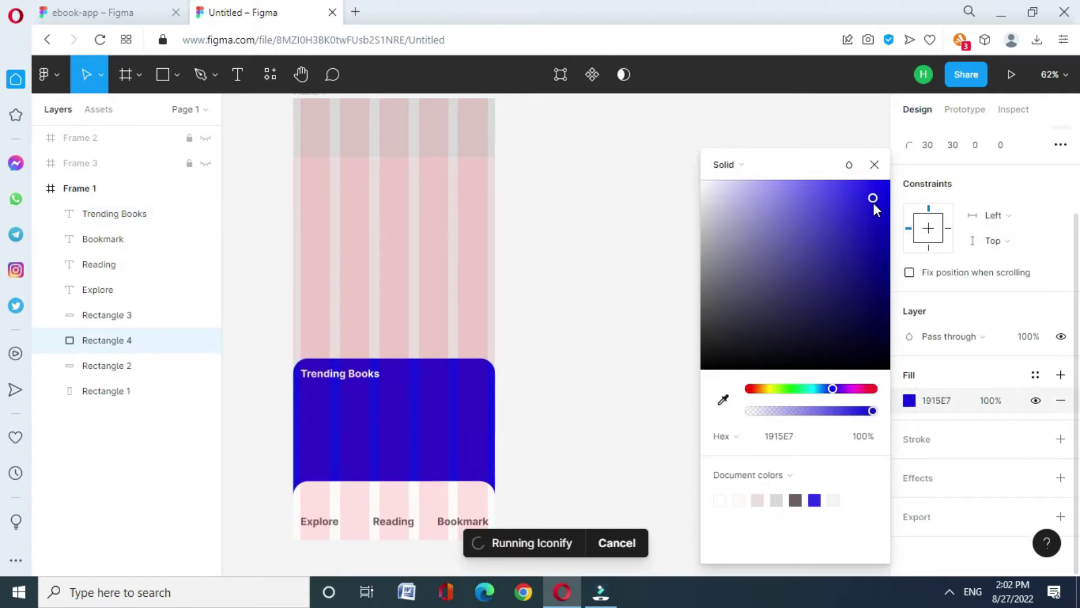
left_click(874, 165)
left_click(652, 348)
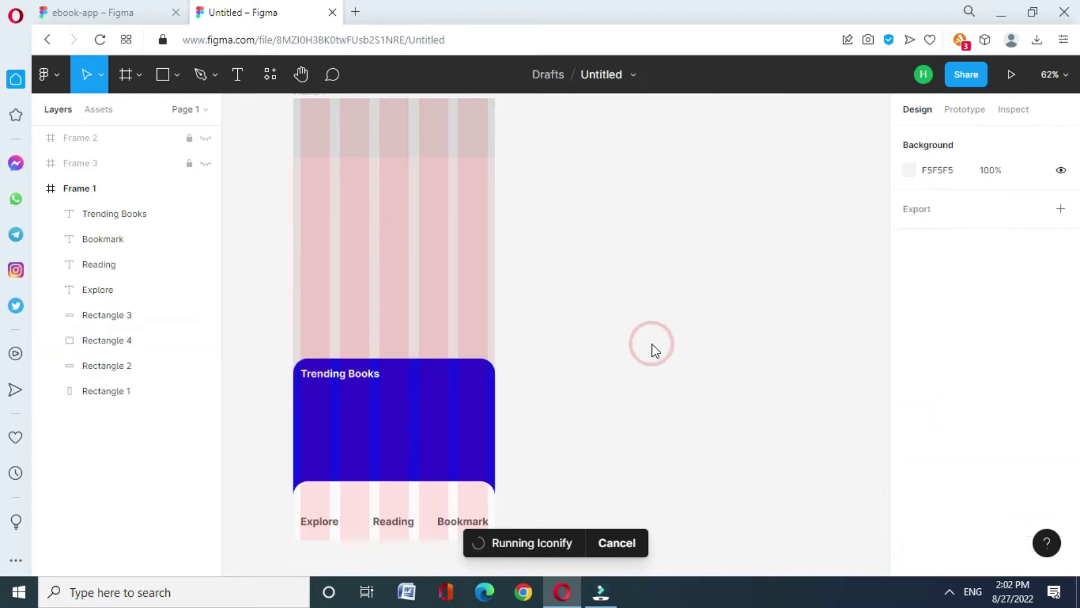
Draw a new text box on the canvas, then discard it empty.
left_click(618, 543)
left_click(554, 359)
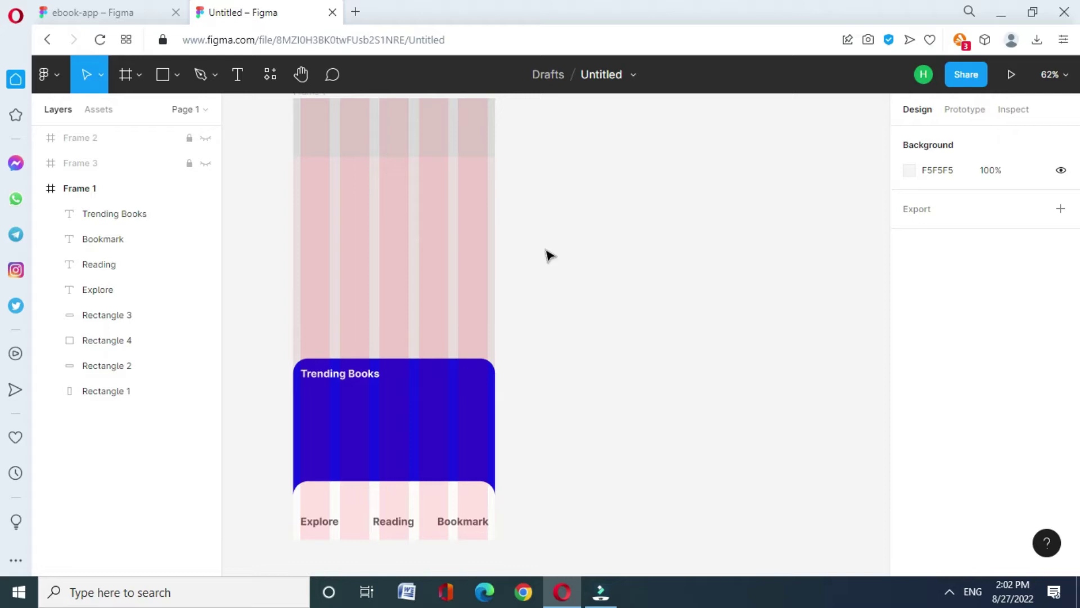
key("t")
left_click_drag(528, 266, 622, 287)
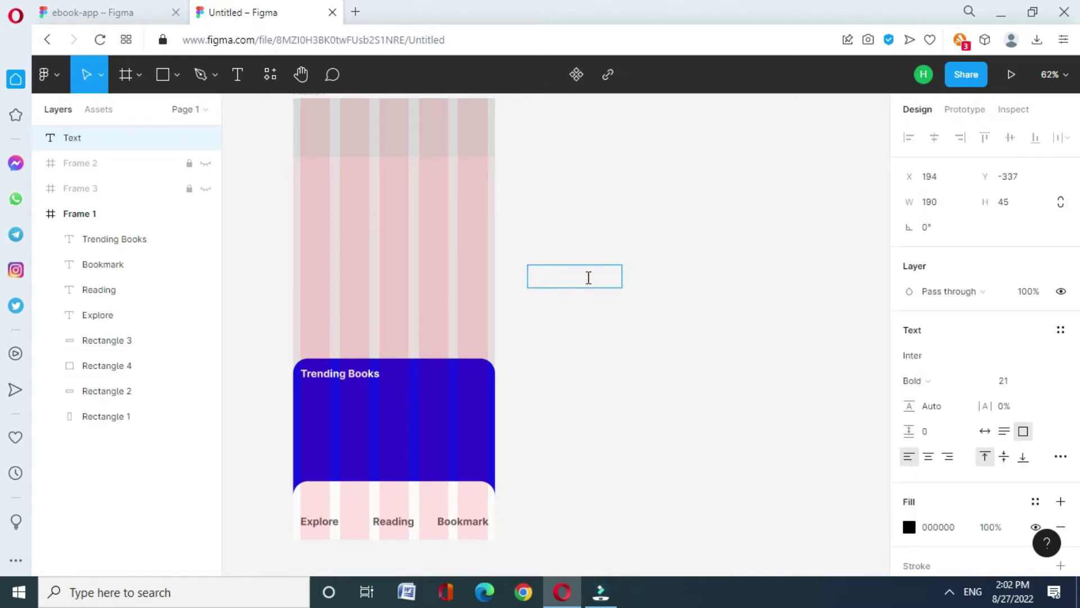
key("Escape")
Duplicate the heading as 'Recommended Books', widened to fit on one line.
left_click(335, 375)
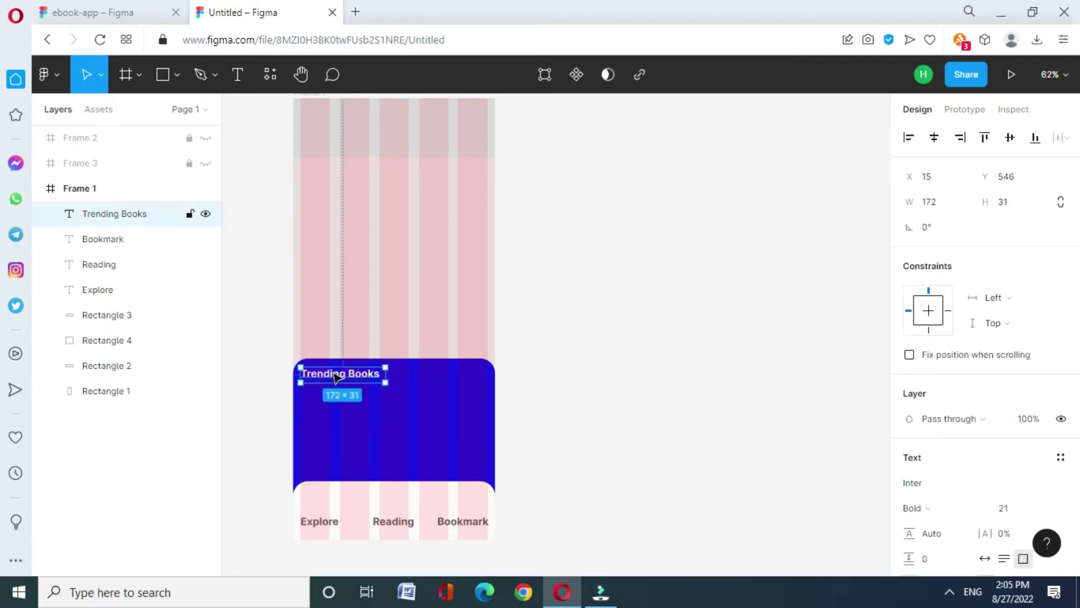
key("ctrl+v")
left_click_drag(335, 376, 331, 393)
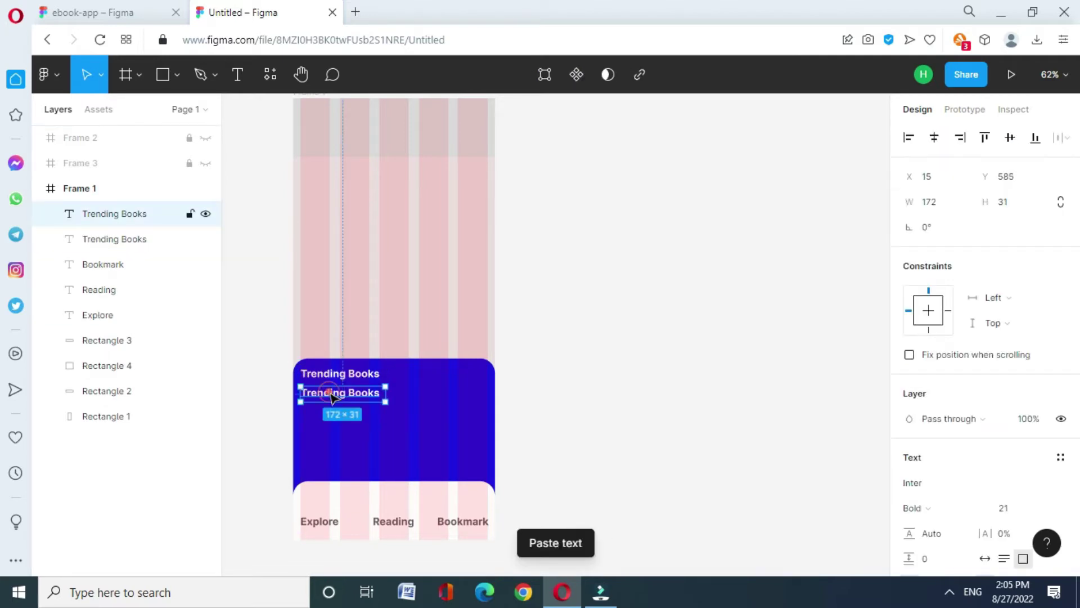
double_click(329, 392)
type("Recommended")
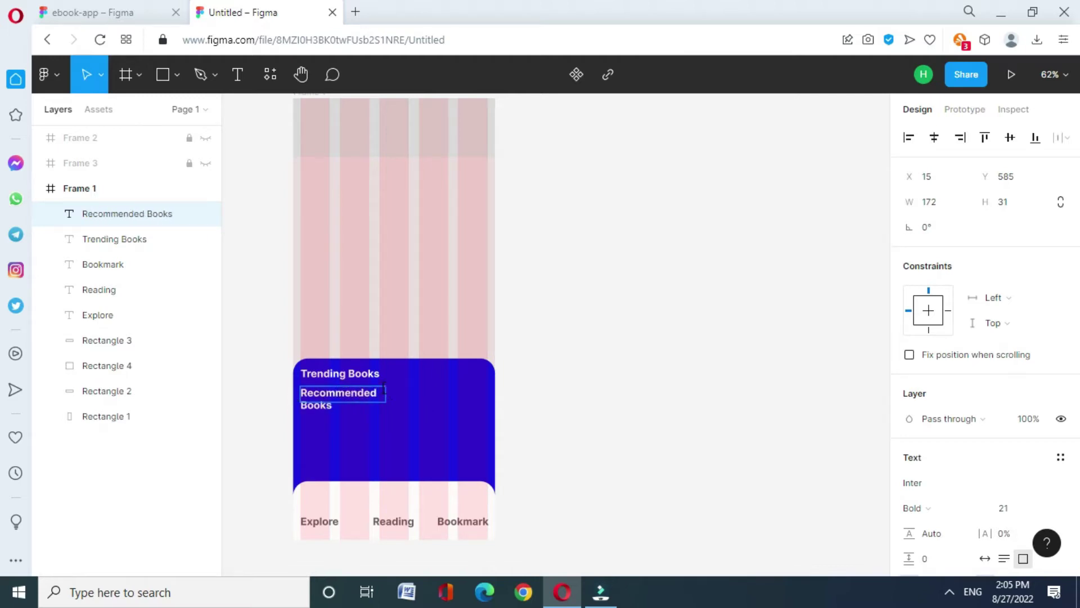
key("Escape")
left_click(382, 402)
left_click_drag(386, 392, 420, 392)
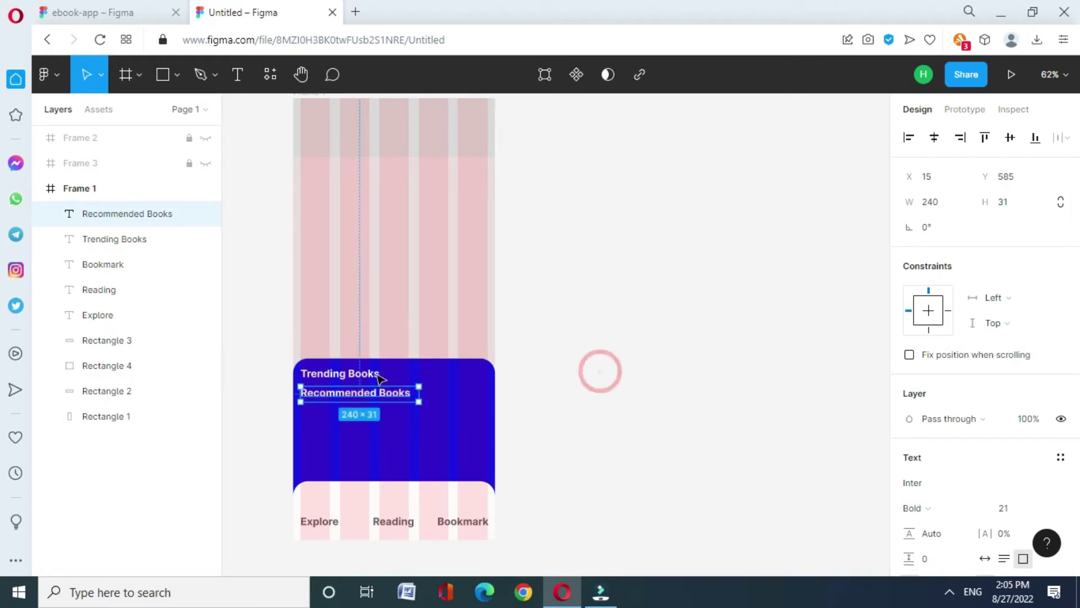
Reposition both headings, recolour Trending Books 6F5E5E, and open the recent plugins list.
left_click_drag(321, 378, 325, 174)
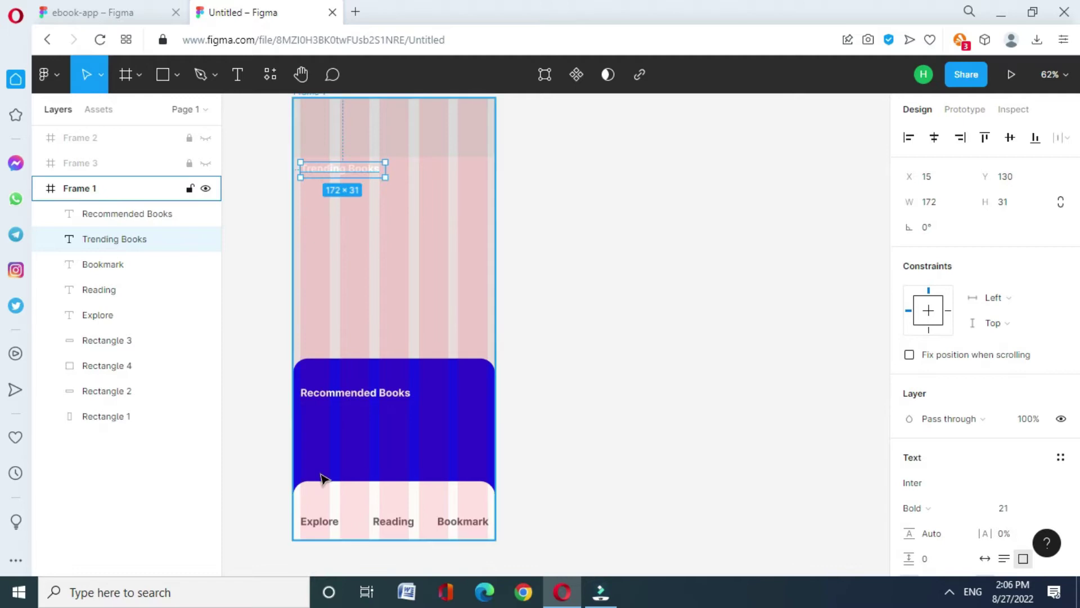
left_click_drag(342, 400, 344, 387)
left_click(340, 168)
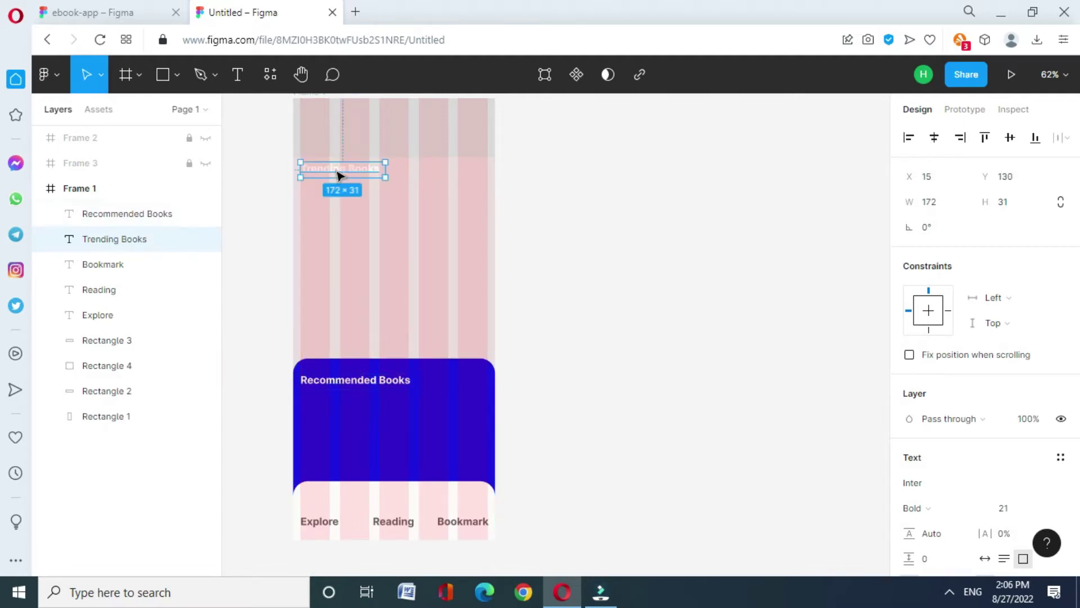
scroll(950, 394, "down", 5)
left_click(910, 400)
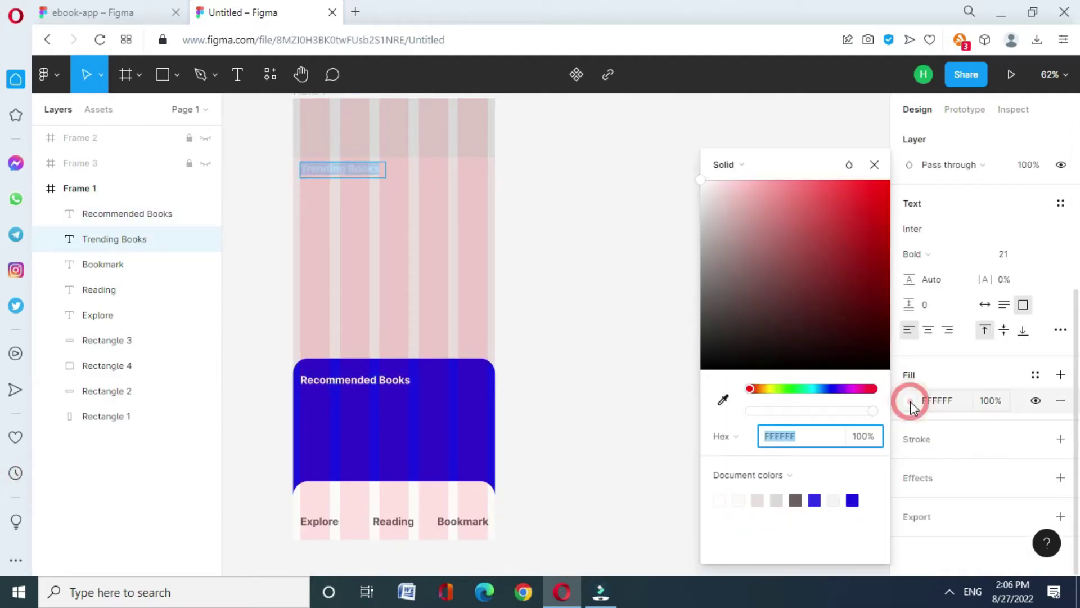
left_click(795, 499)
left_click(673, 228)
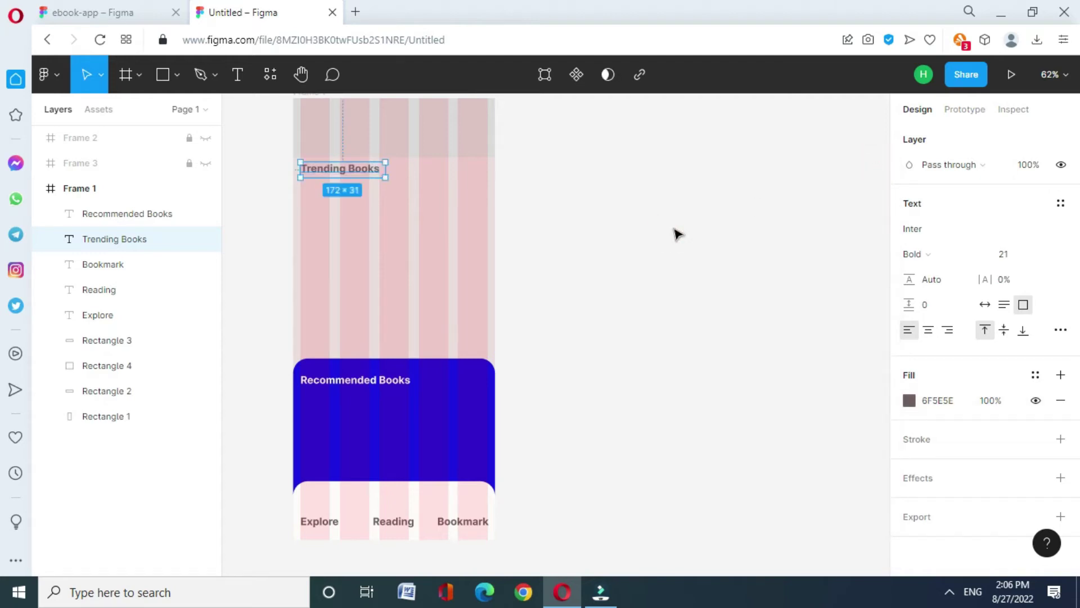
left_click(272, 69)
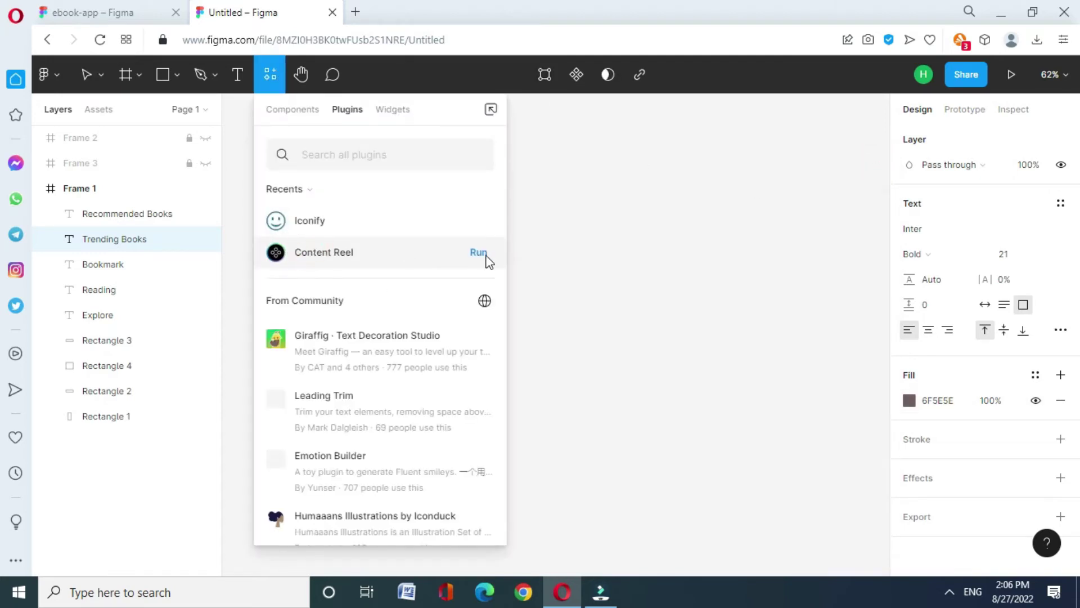
Run Content Reel, browse the Avatars (female) images, then close the plugin without placing any.
left_click(485, 252)
left_click(410, 324)
type("female")
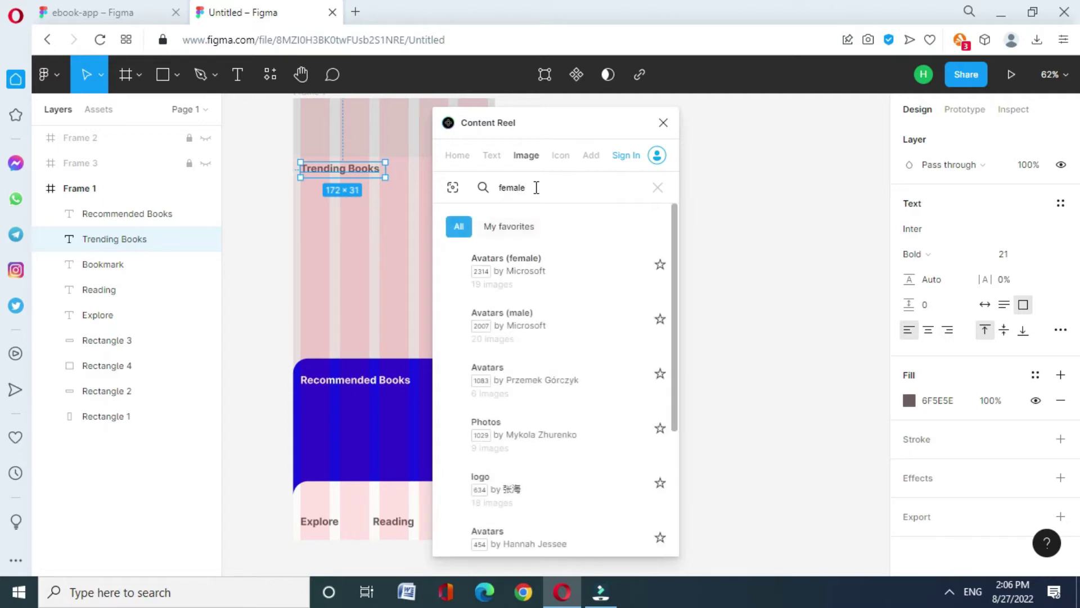
left_click(565, 277)
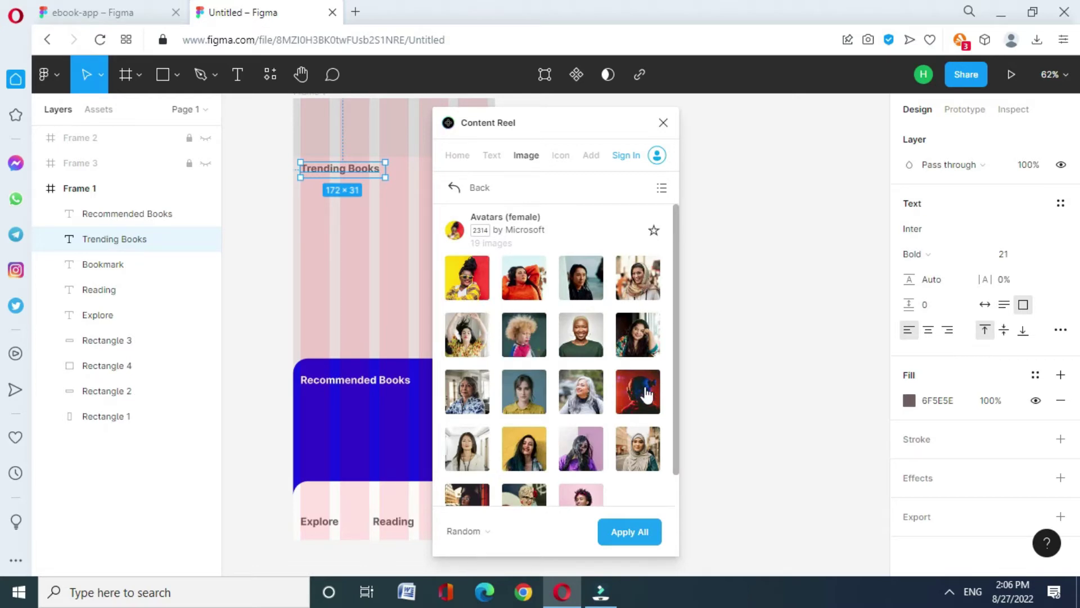
left_click_drag(676, 398, 681, 472)
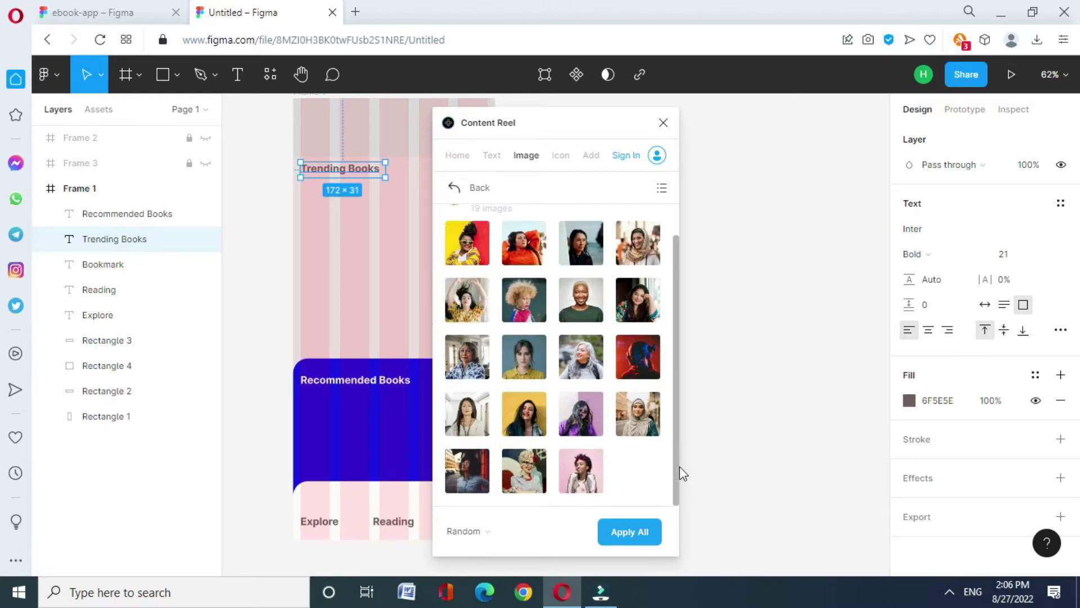
left_click(640, 352)
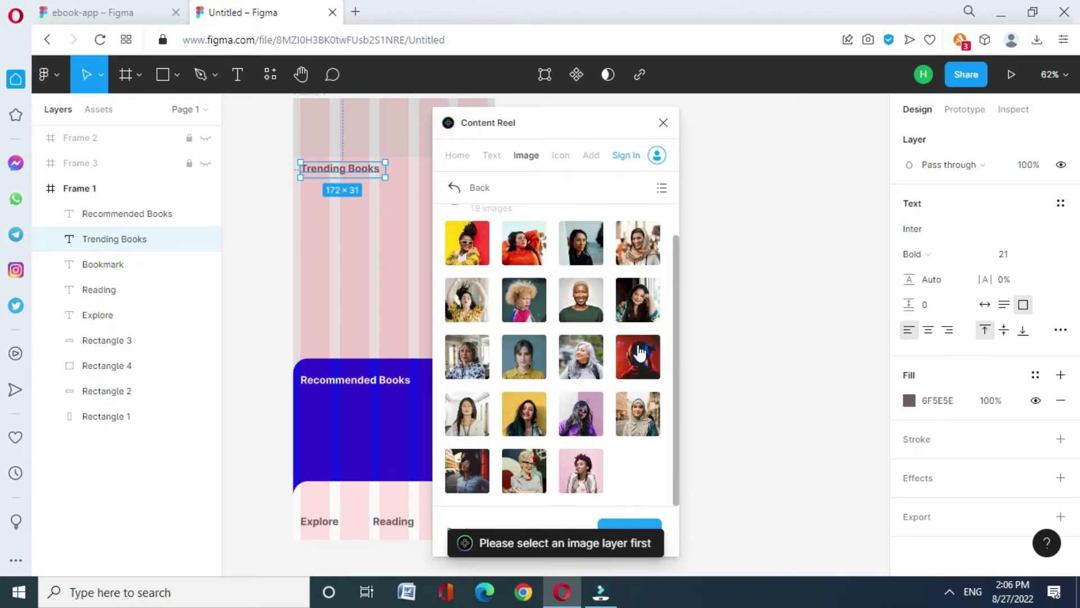
left_click(663, 122)
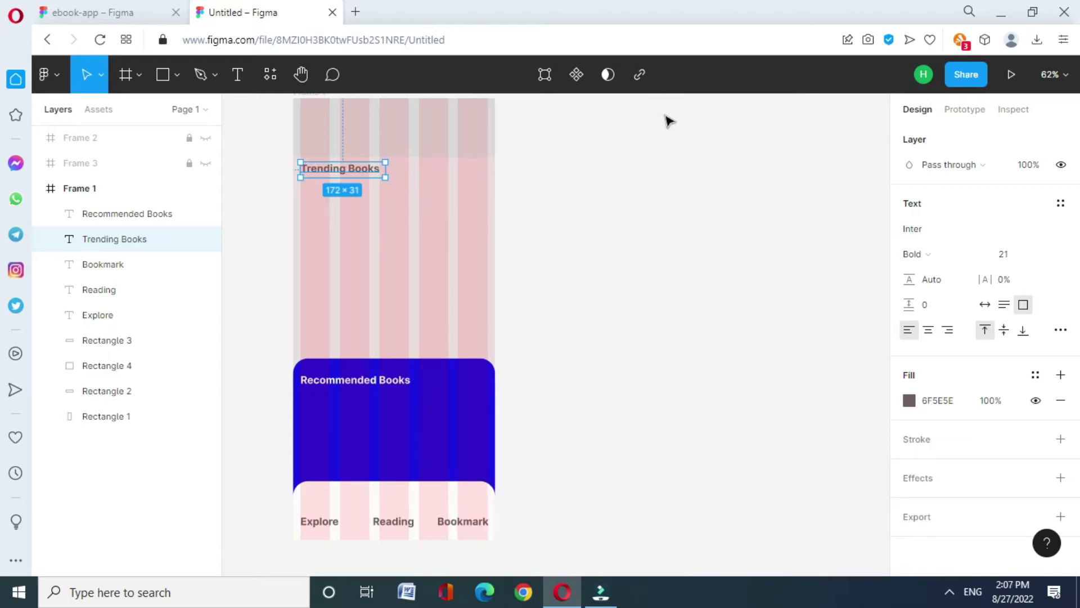
left_click(163, 75)
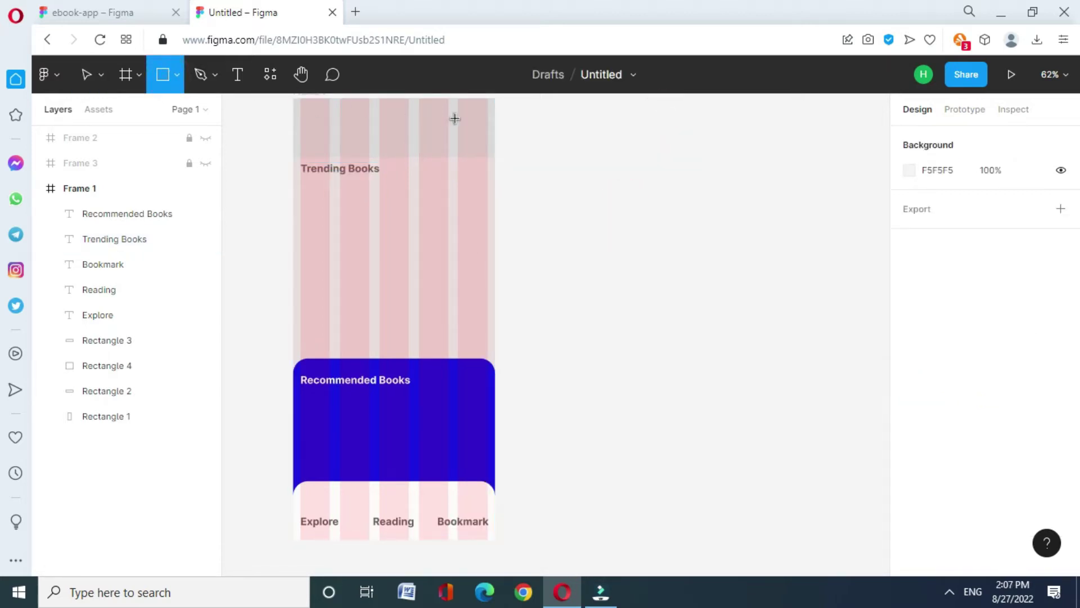
Draw a rectangle in the frame's top-right with corner radius 30 and an orange fill.
left_click_drag(456, 121, 488, 147)
left_click(1003, 204)
left_click(1004, 228)
type("3")
key("Return")
left_click(1007, 231)
type("30")
key("Return")
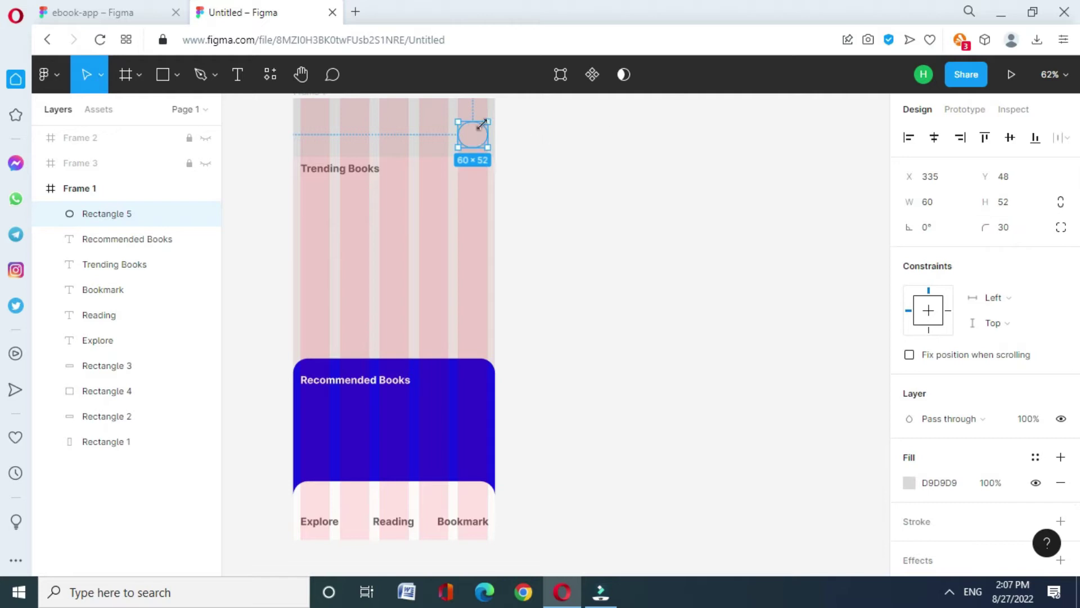
left_click(909, 483)
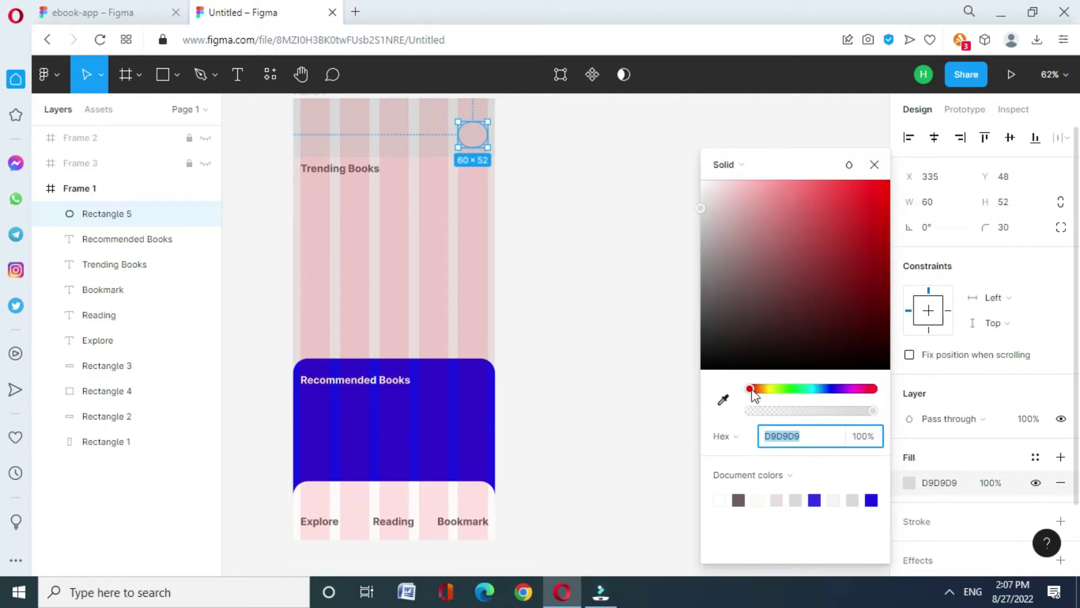
left_click_drag(754, 393, 756, 389)
mouse_move(879, 210)
left_mouse_down()
mouse_move(888, 204)
mouse_move(812, 205)
left_mouse_up()
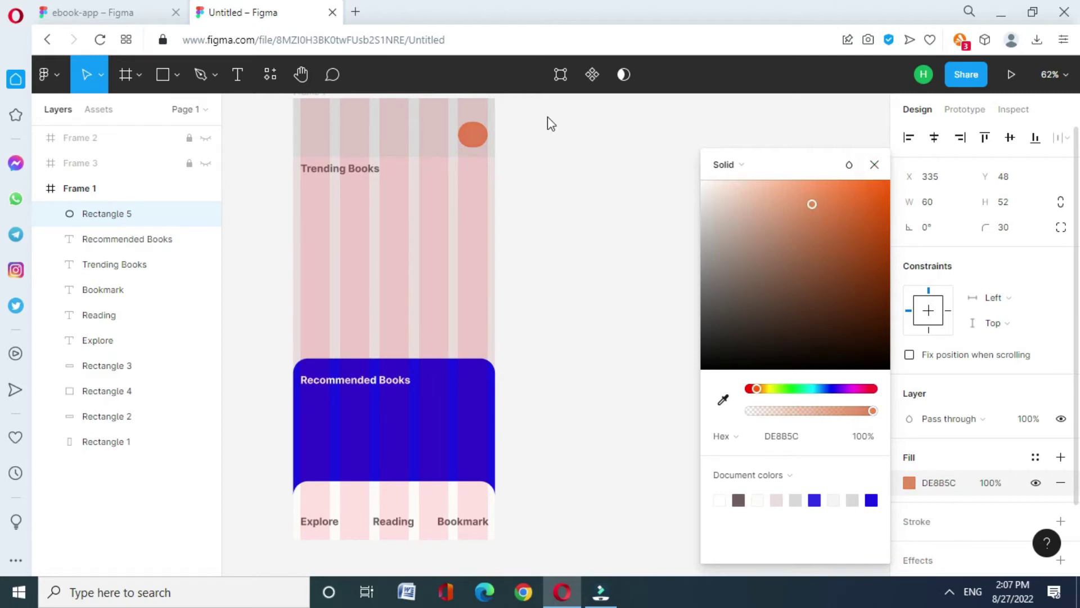
key("Escape")
Fill the rounded shape with the red-lit female avatar from Content Reel.
right_click(472, 140)
mouse_move(493, 431)
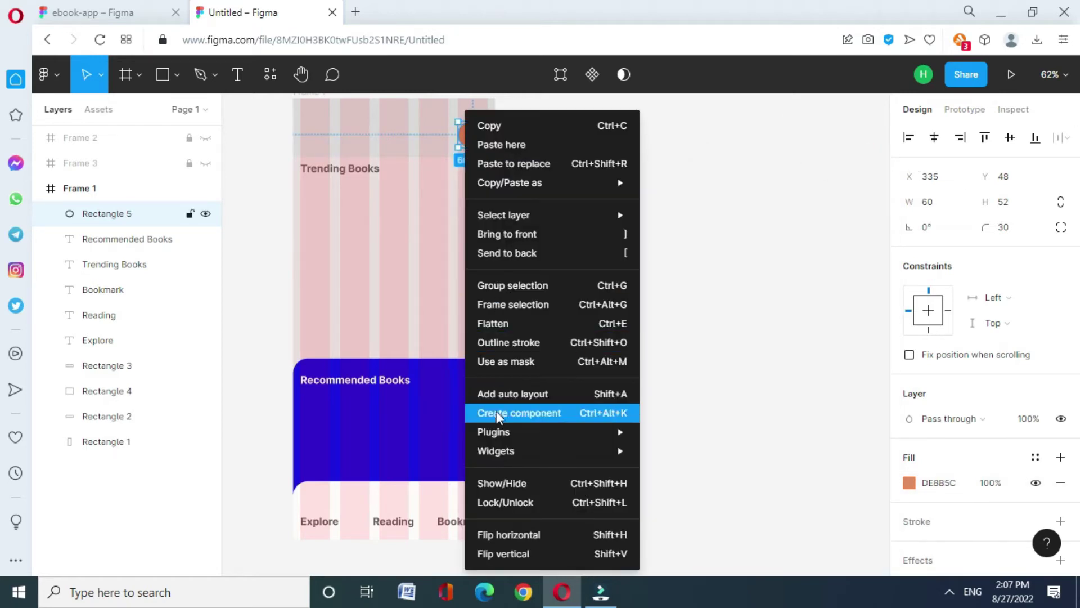
left_click(681, 453)
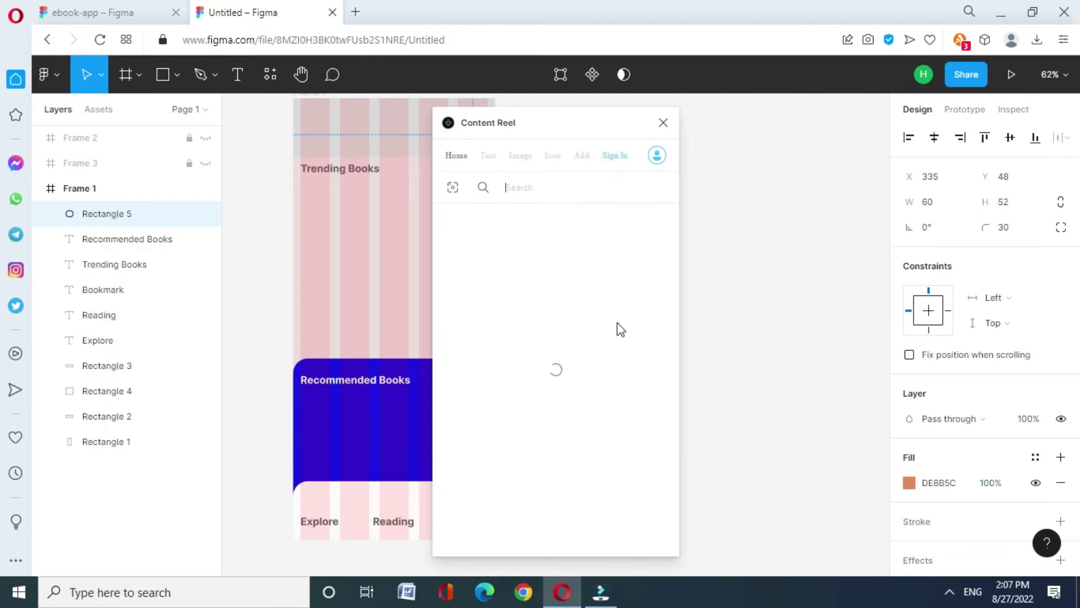
left_click(530, 159)
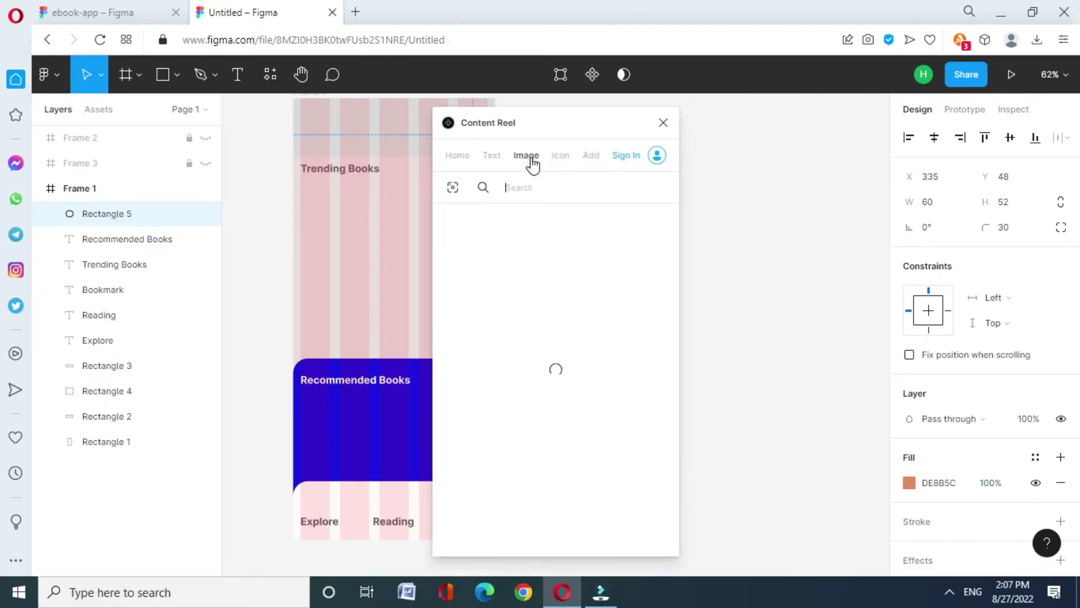
left_click(529, 192)
left_click(566, 264)
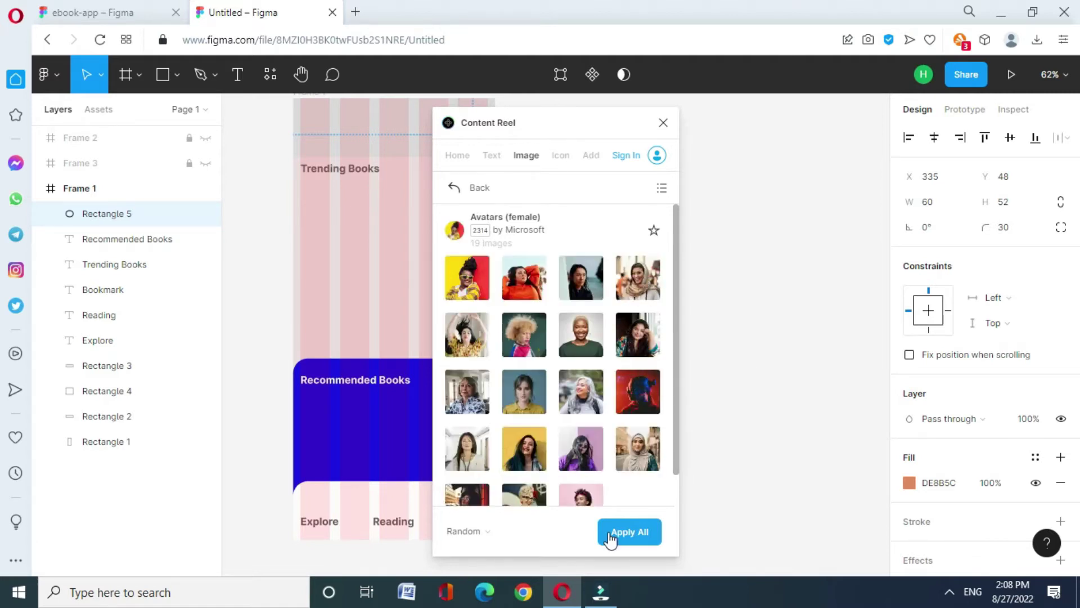
left_click(642, 400)
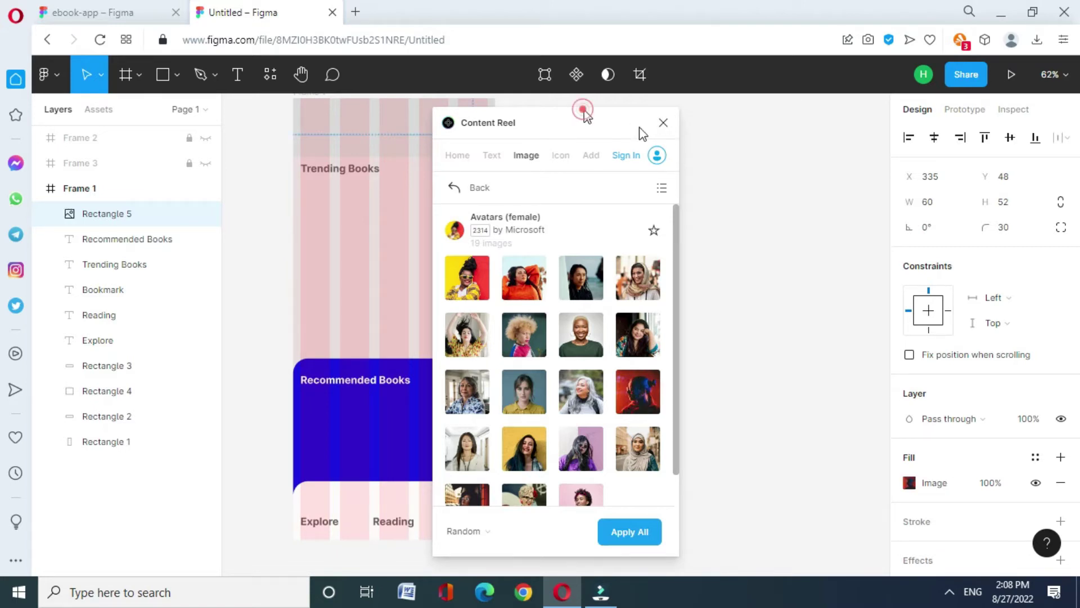
left_click_drag(641, 128, 863, 133)
left_click(861, 126)
Nudge the avatar 4 px left and resize it to 64×61.
key("shift+0")
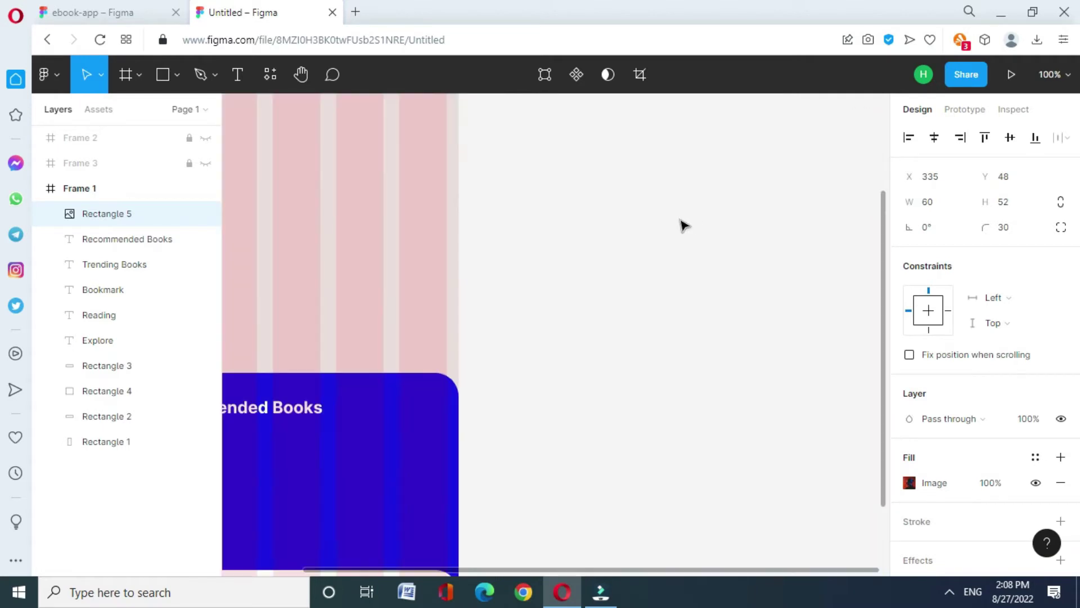
left_click_drag(489, 571, 433, 571)
left_click_drag(883, 225, 888, 107)
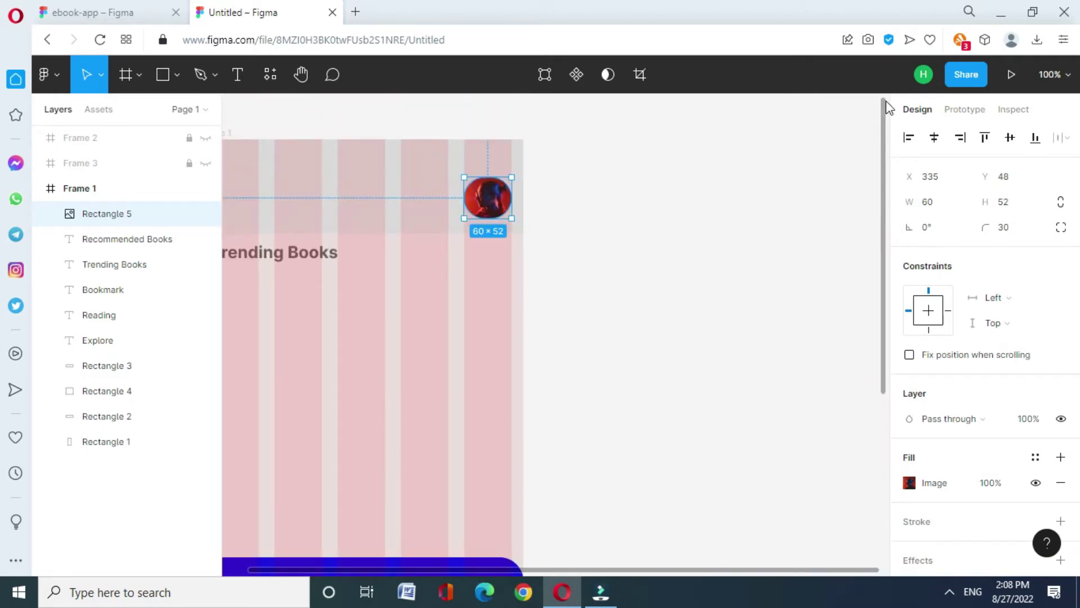
key("Left")
key("Left")
key("Left")
key("Left")
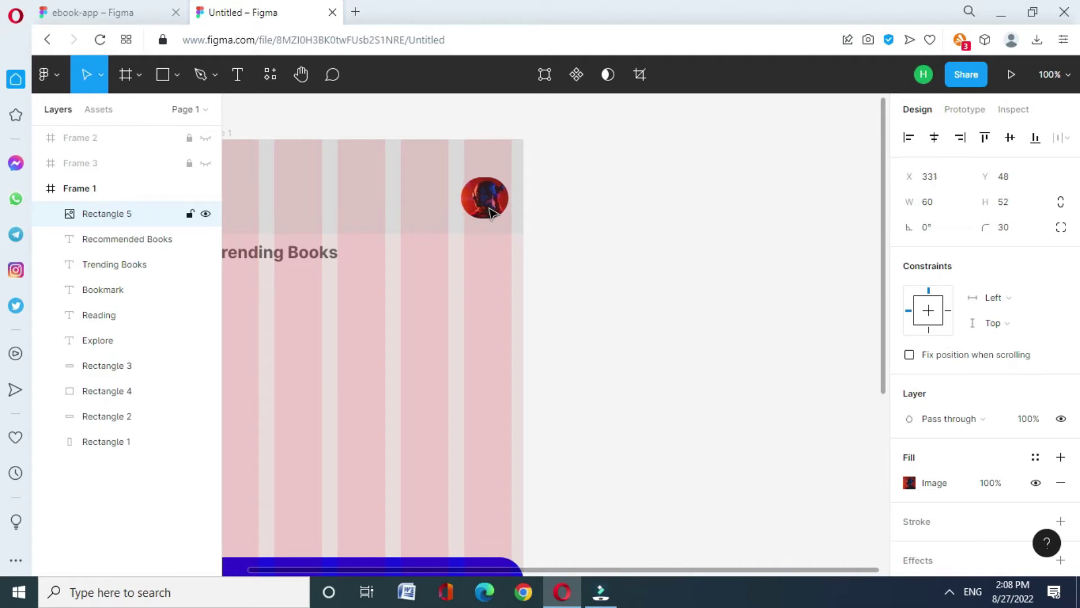
key("plus")
scroll(720, 219, "up", 3)
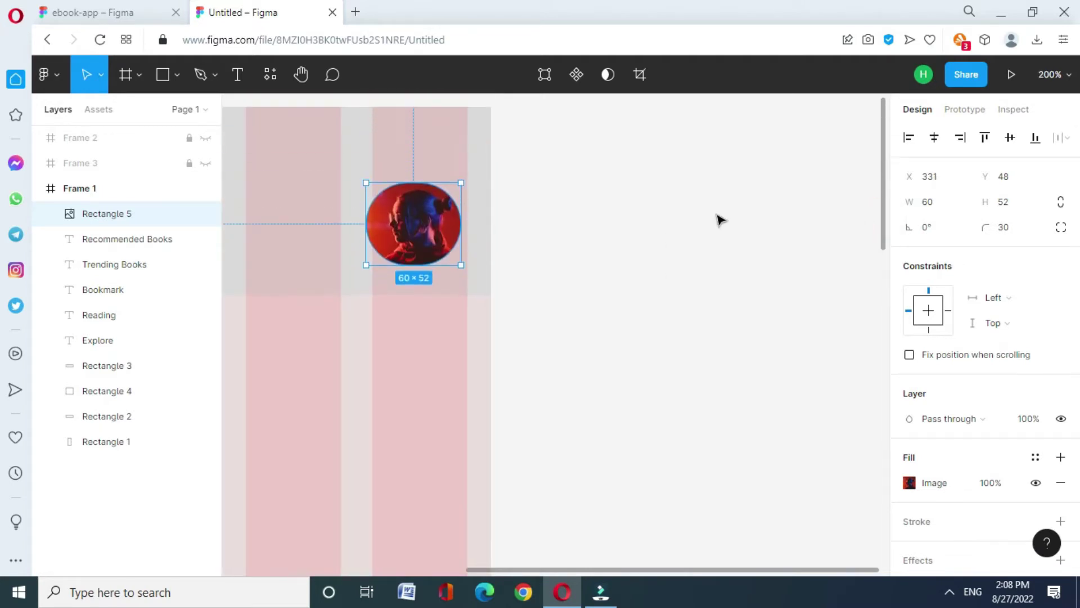
left_click_drag(460, 264, 464, 279)
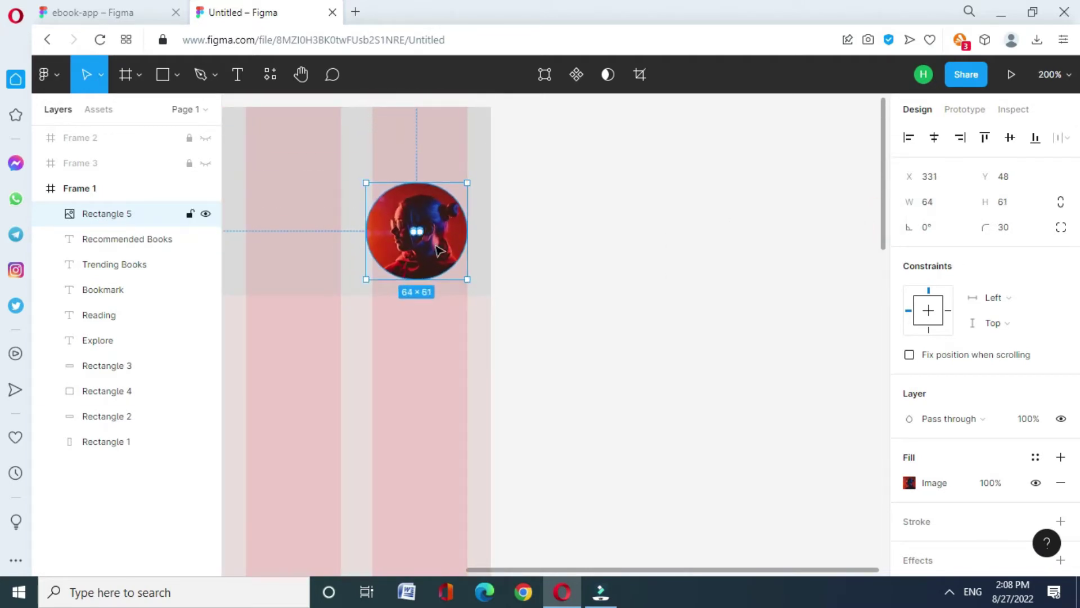
Draw a stray rectangle beside the avatar and delete it.
left_click(163, 75)
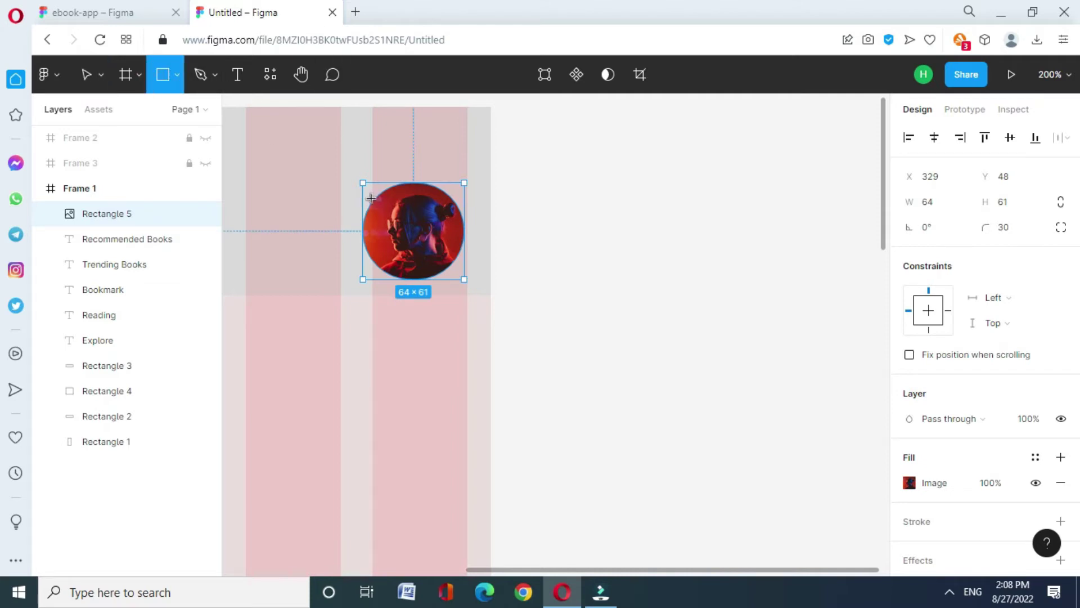
left_click_drag(479, 133, 632, 277)
key("Delete")
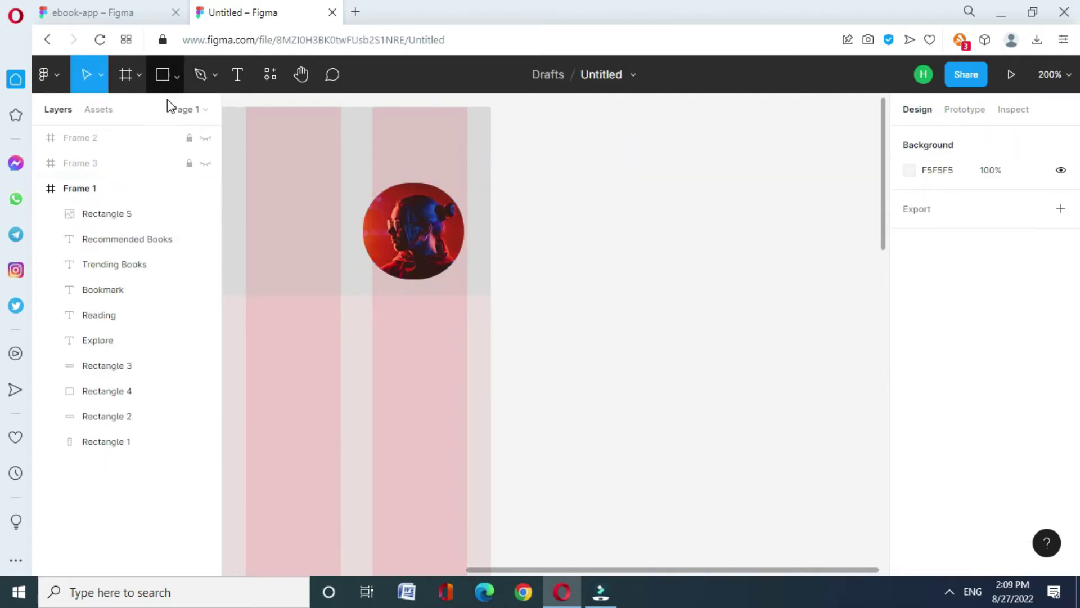
Draw a 16×16 circle on the avatar's upper-left edge filled bright green 43DE0D.
left_click(172, 79)
left_click(133, 166)
left_click_drag(363, 189, 388, 214)
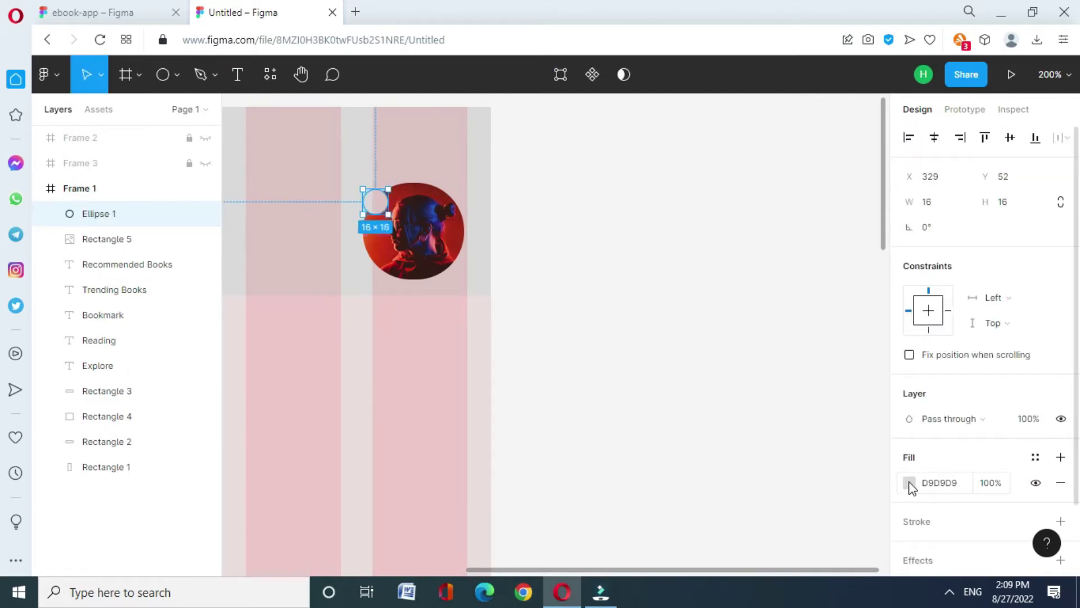
left_click(909, 483)
left_click_drag(790, 389, 786, 389)
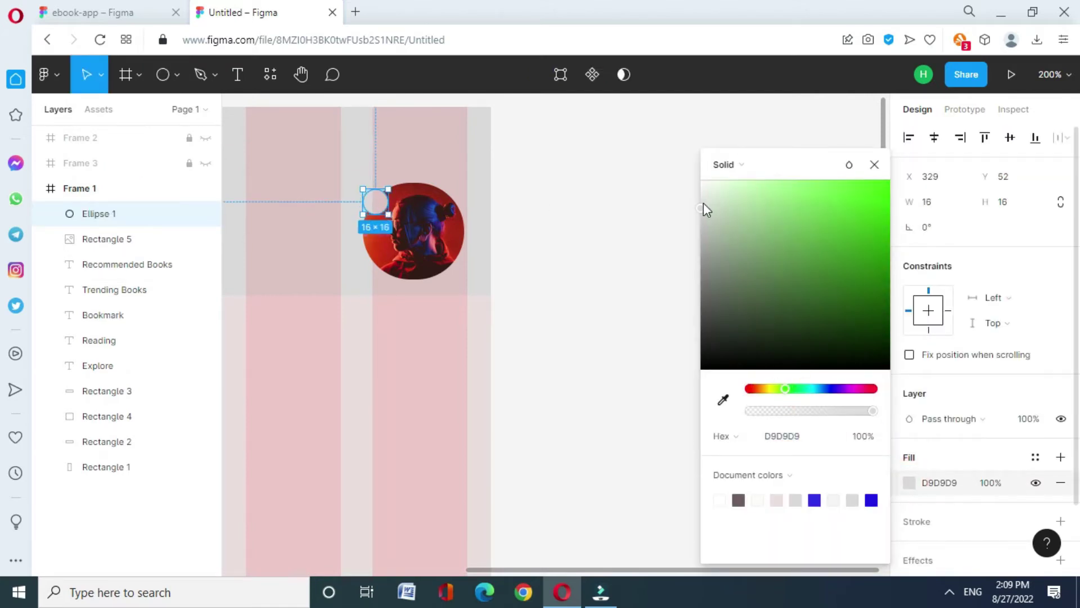
left_click_drag(703, 206, 835, 201)
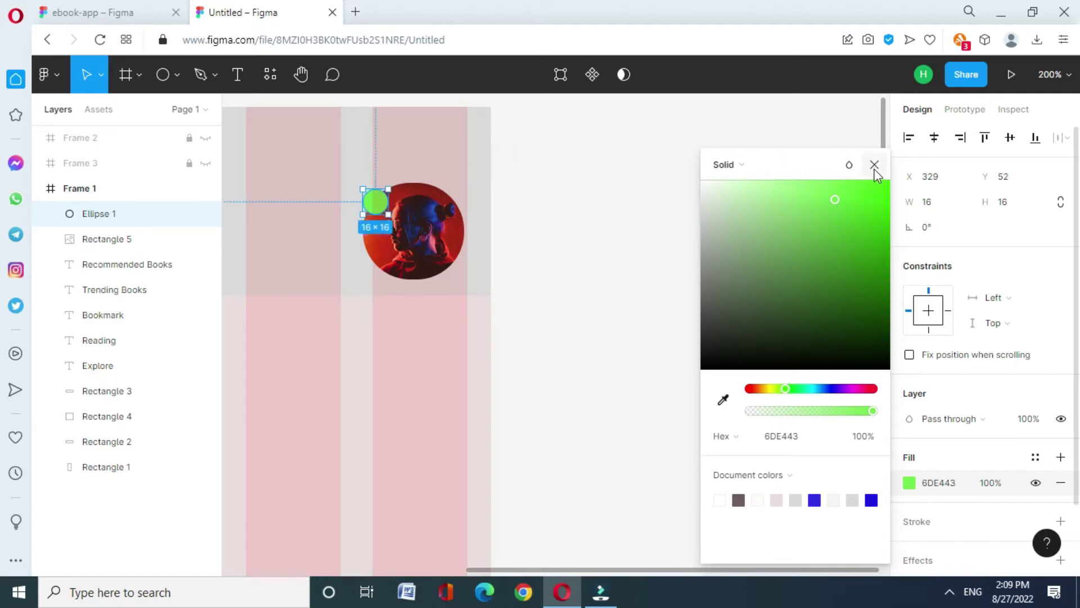
left_click_drag(837, 201, 879, 207)
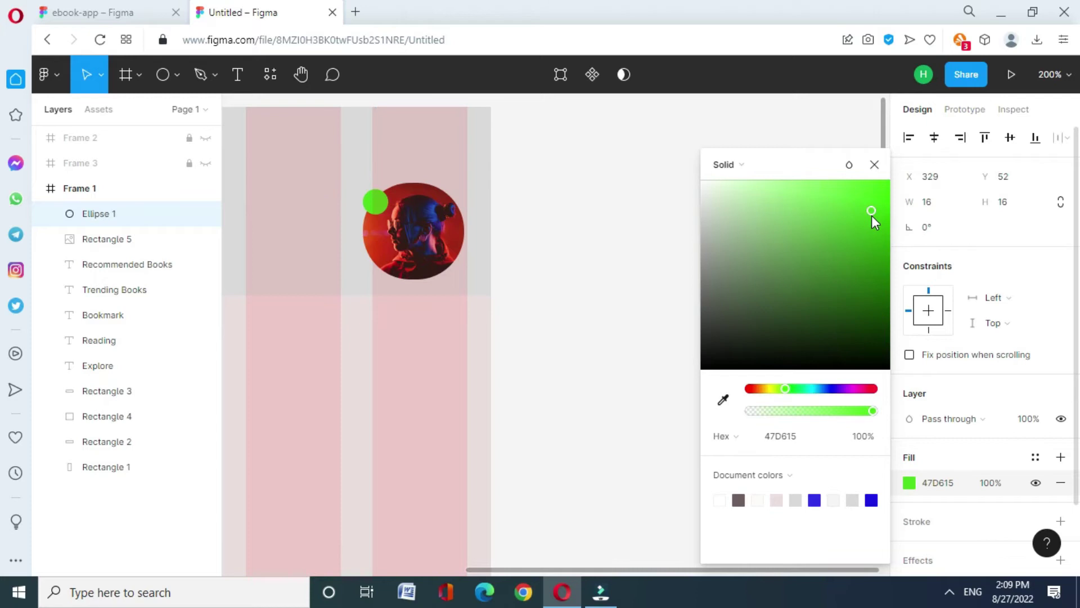
left_click(874, 165)
left_click_drag(697, 570, 433, 578)
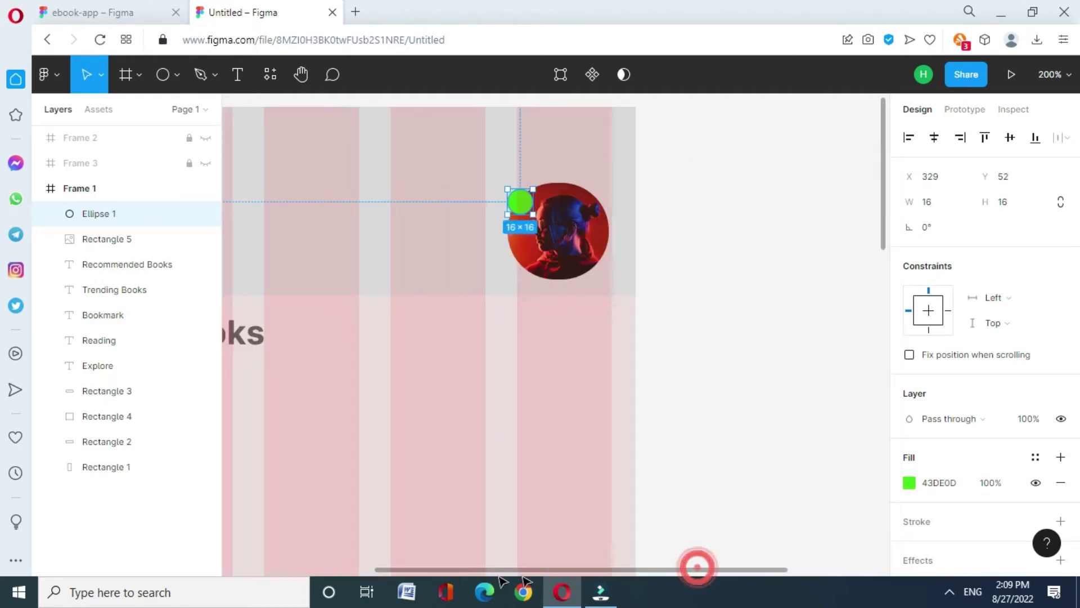
key("ctrl+minus")
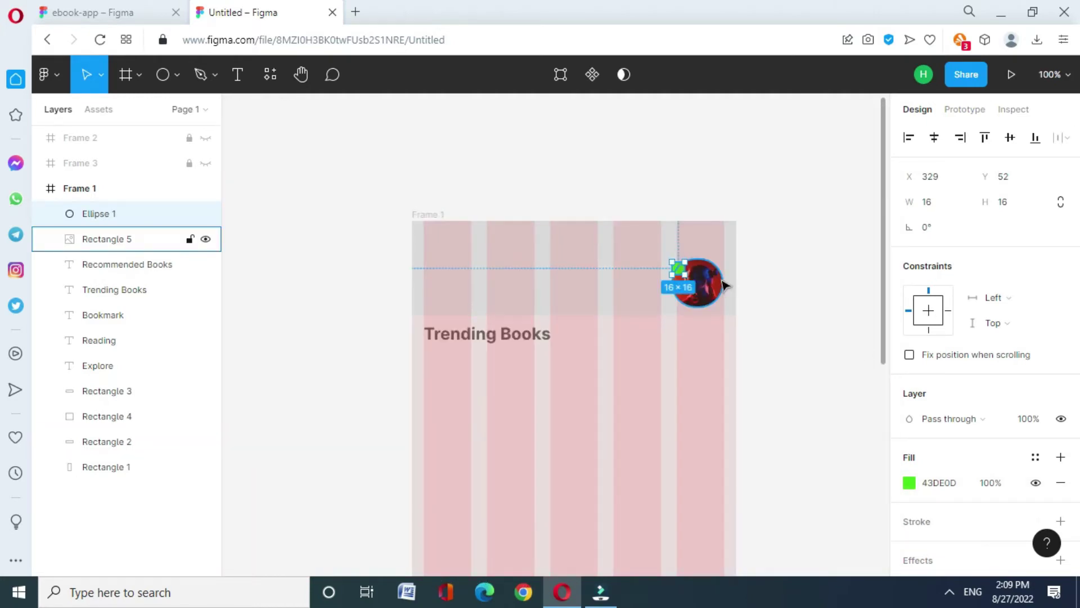
left_click(102, 239)
Group the green dot with the avatar image and rename the group 'dp'.
left_click(84, 218)
left_click(101, 239, "shift")
right_click(115, 240)
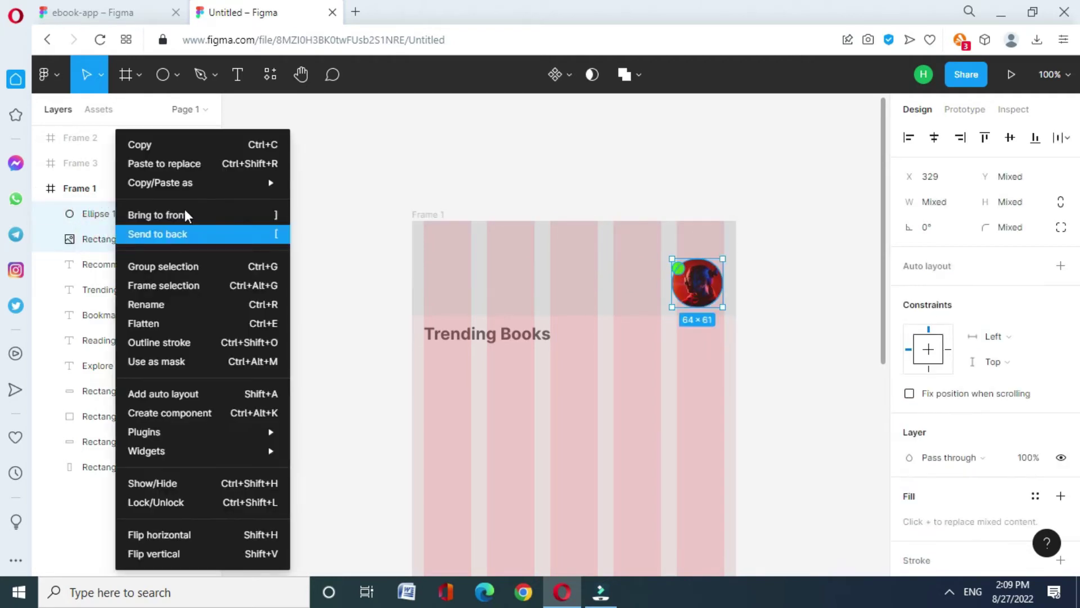
left_click(168, 274)
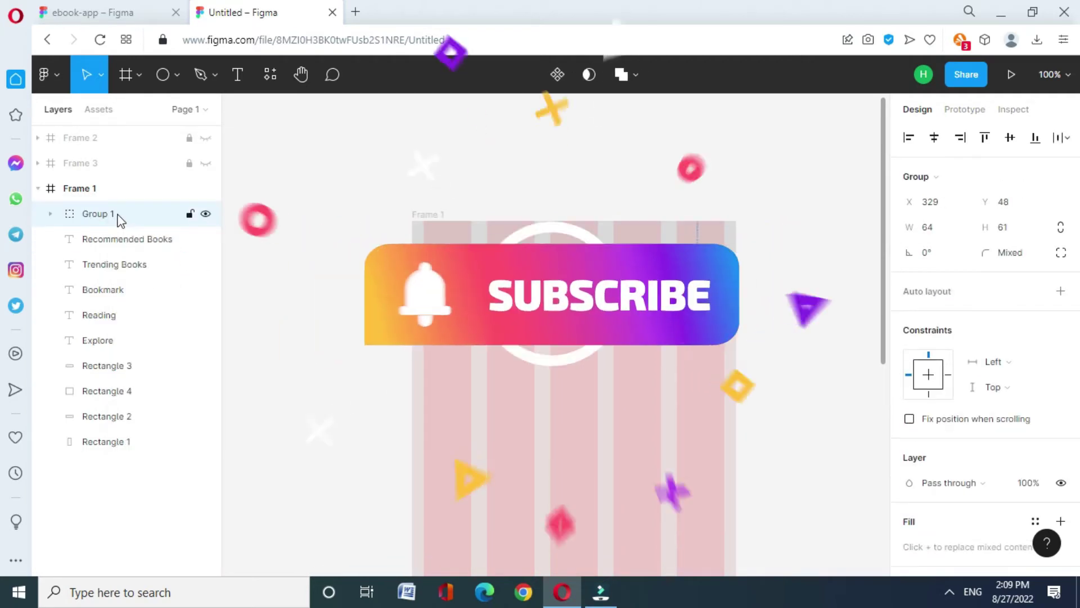
right_click(101, 214)
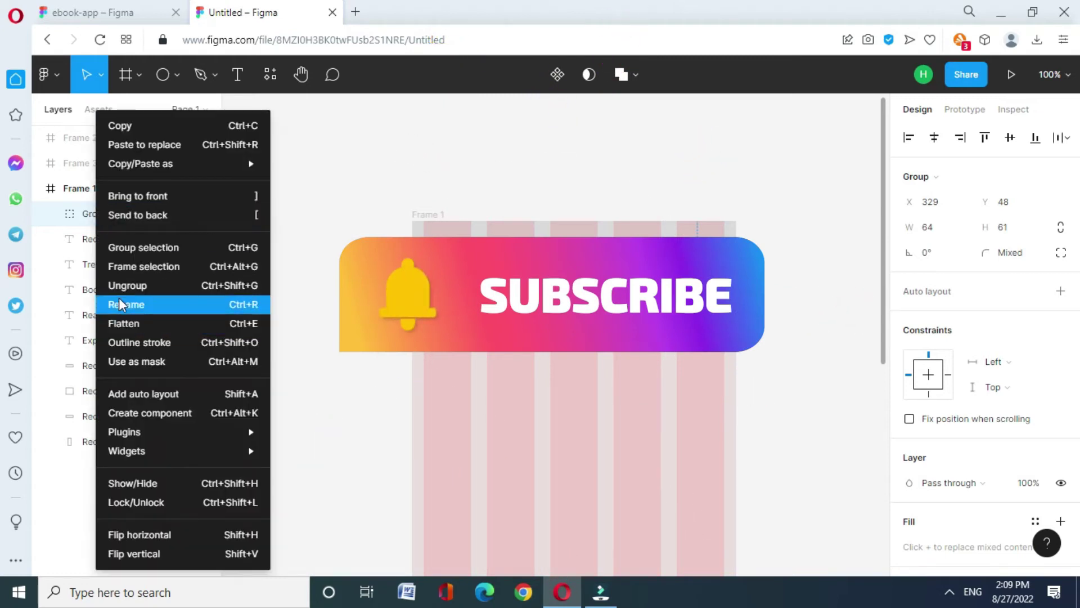
left_click(119, 298)
type("dp")
left_click(266, 299)
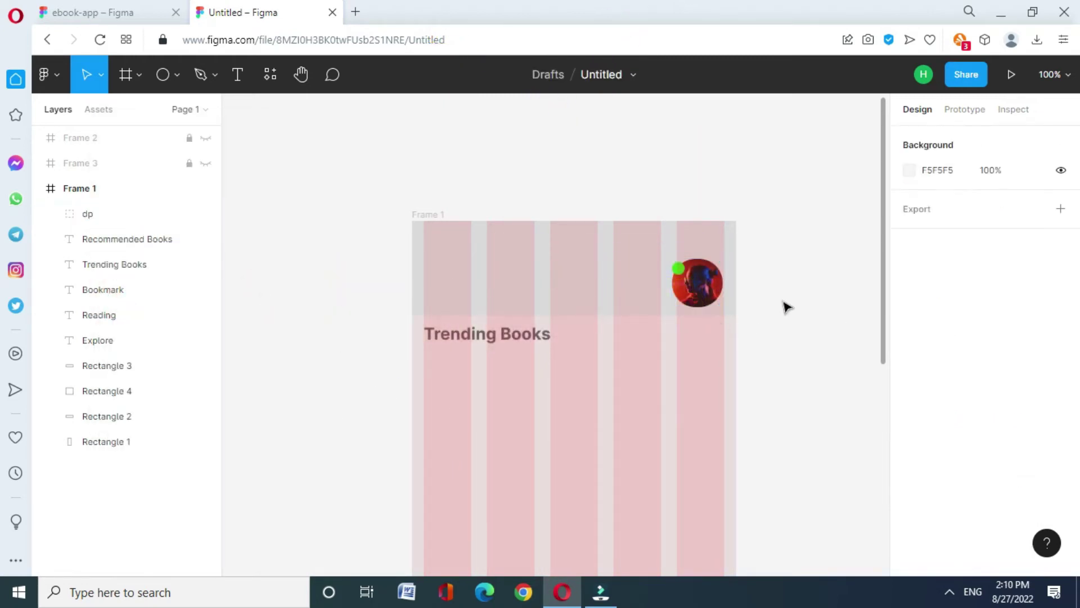
Write the note 'add all these icons from iconify plugins' beside the frame, then delete it.
left_click_drag(886, 356, 890, 361)
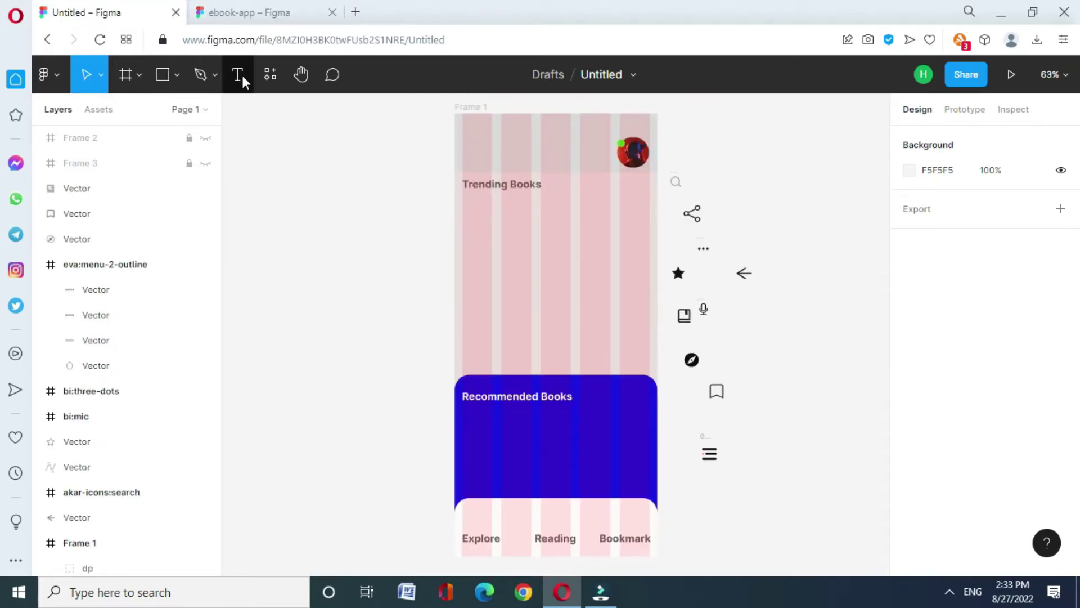
left_click(238, 74)
left_click_drag(675, 131, 813, 160)
type("Load all these icons from iconify")
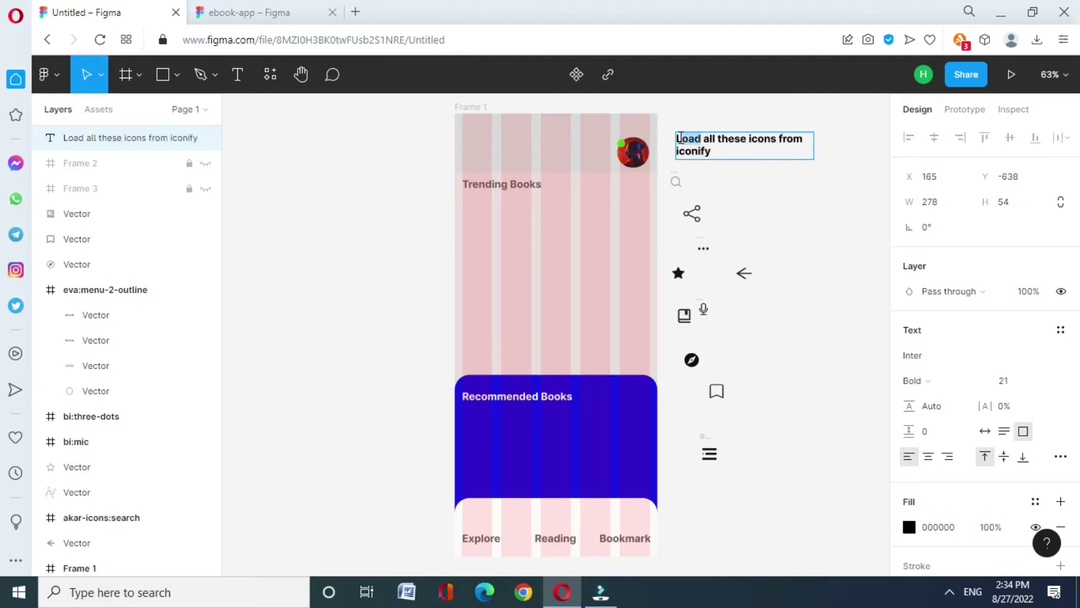
type("add")
left_click(728, 150)
type("plugins")
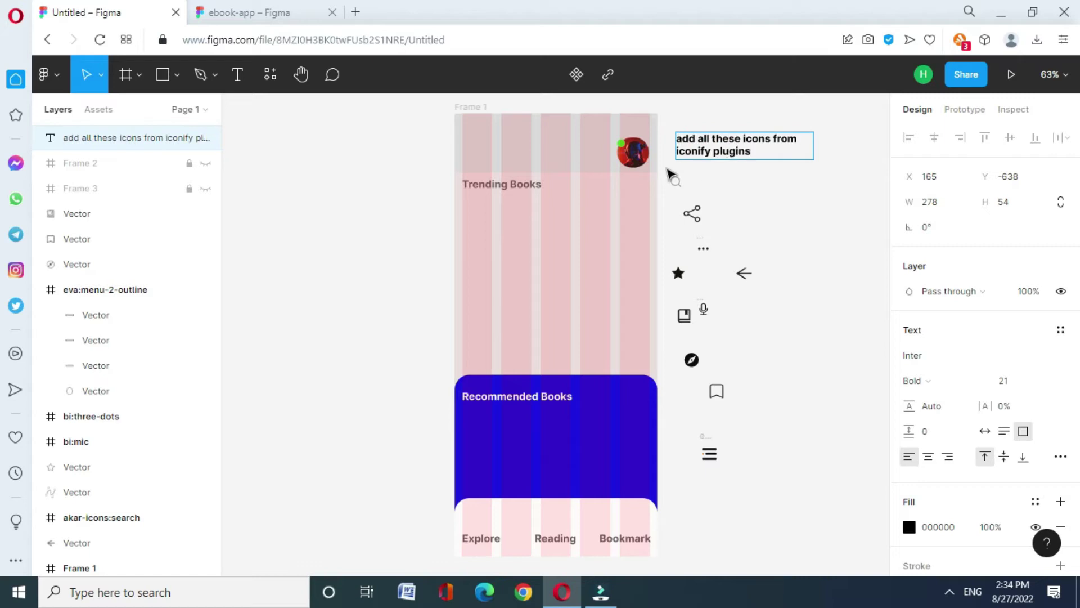
left_click_drag(668, 173, 795, 494)
left_click(701, 140)
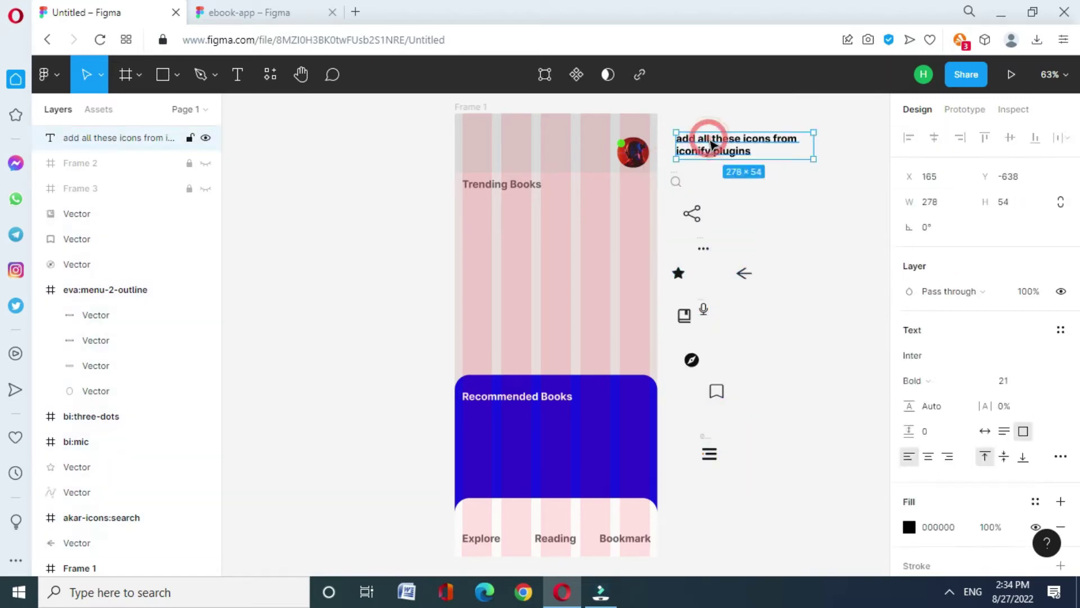
key("Delete")
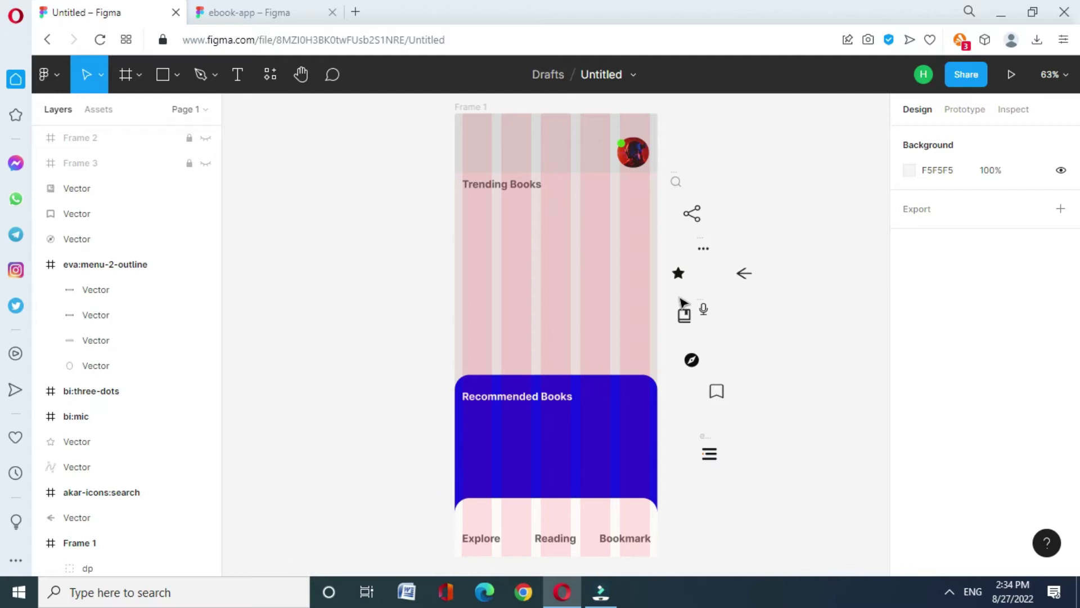
Fill the compass icon blue (1A16EB) and move it above the Explore tab.
left_click(691, 360)
left_click(909, 355)
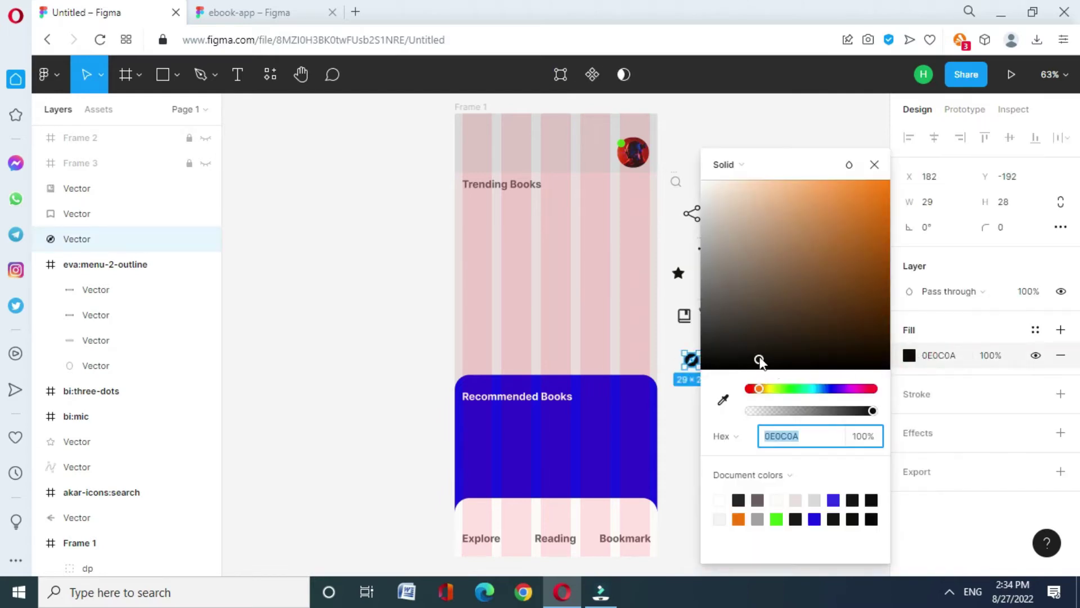
left_click(815, 518)
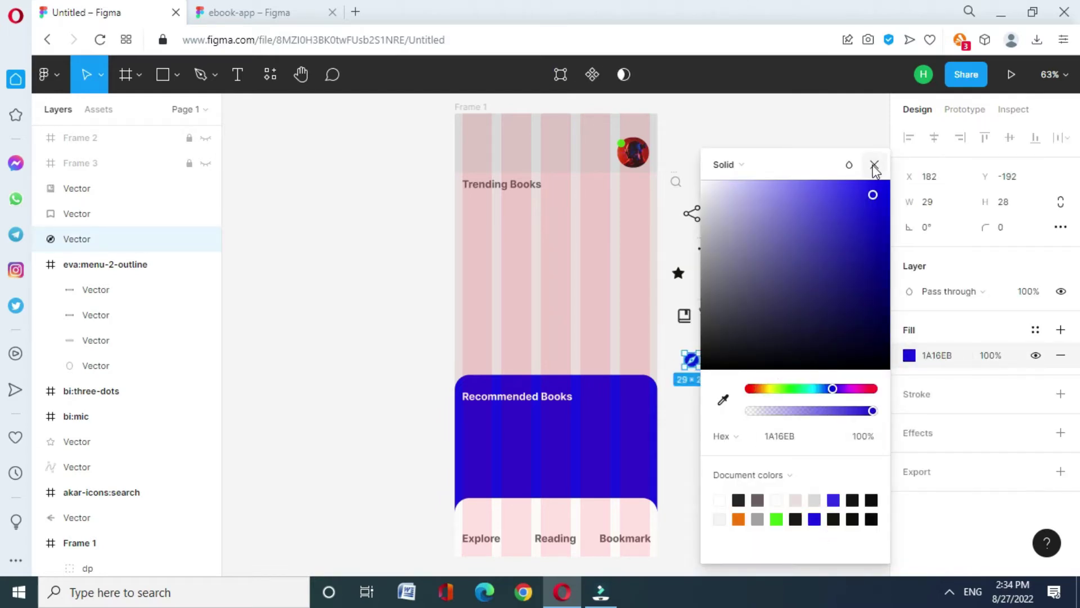
left_click(874, 165)
left_click(719, 355)
left_click_drag(692, 360, 485, 521)
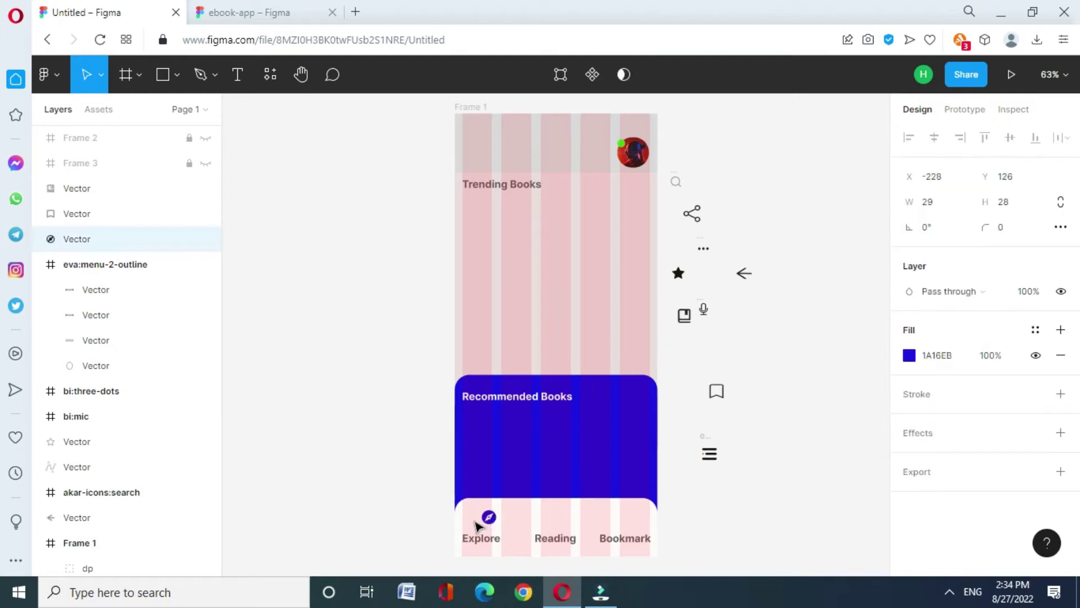
Give the star icon an E7AB13 outline and a yellow E6EB11 fill.
left_click(678, 273)
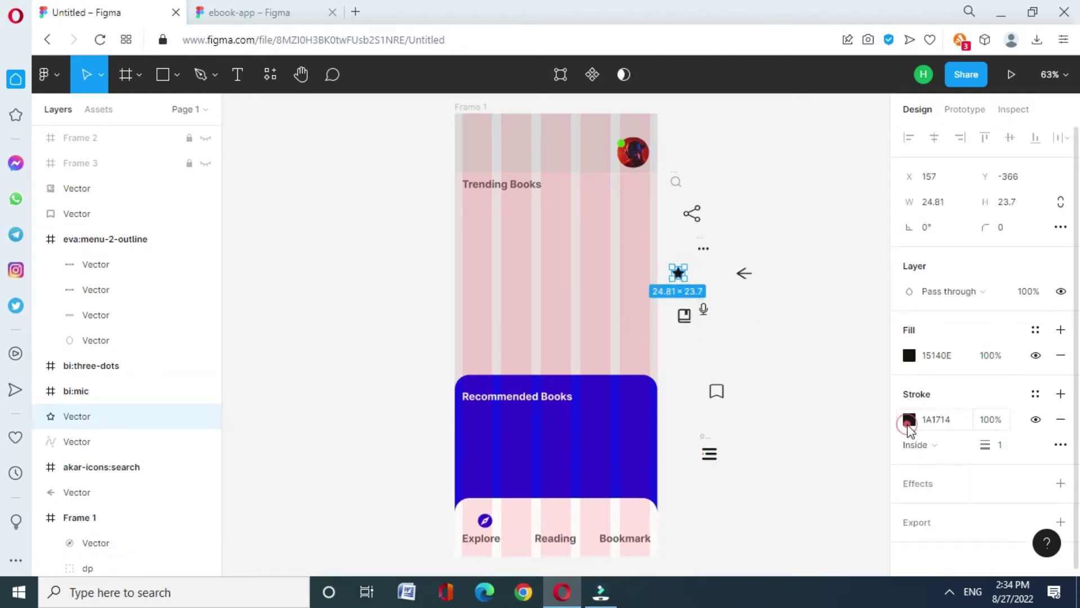
left_click(909, 420)
left_click_drag(739, 349, 874, 198)
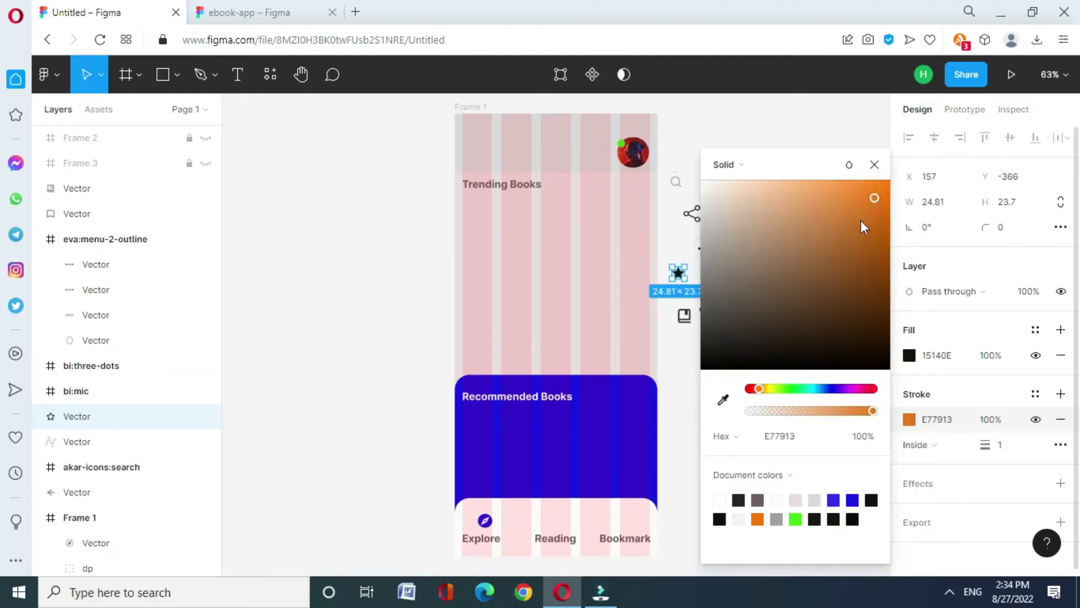
mouse_move(758, 388)
left_mouse_down()
mouse_move(771, 389)
mouse_move(761, 392)
left_mouse_up()
left_click(909, 355)
left_click(909, 355)
left_click(877, 196)
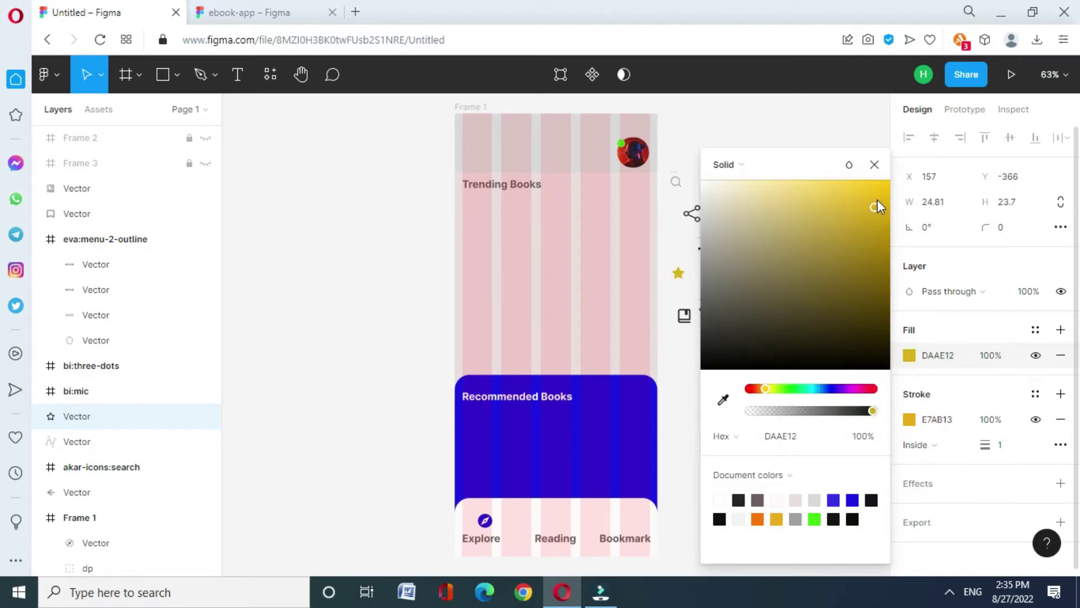
left_click_drag(765, 388, 774, 388)
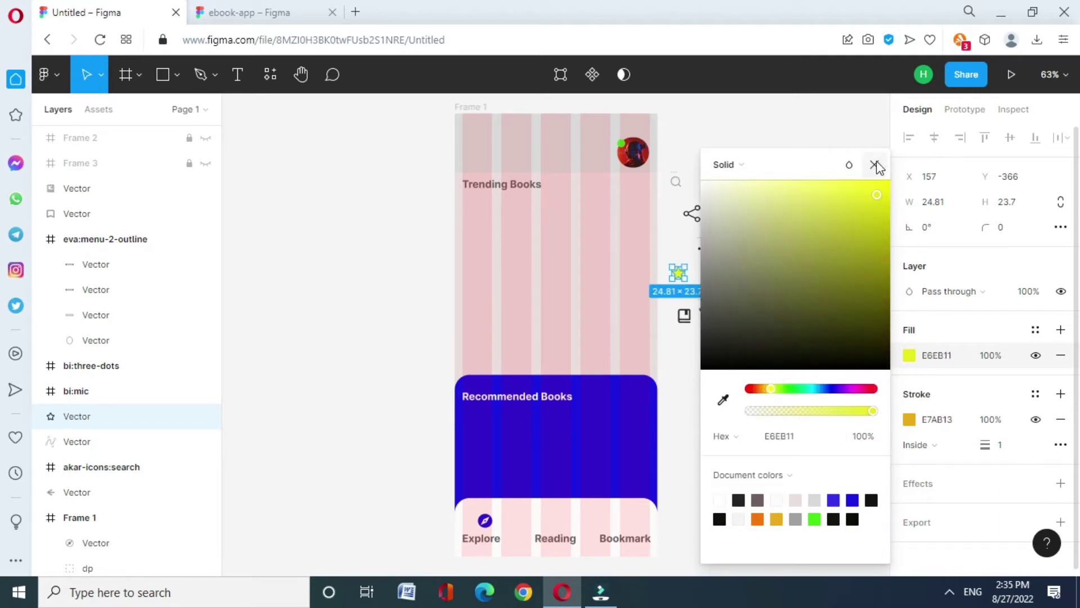
left_click(874, 164)
left_click(790, 316)
Marquee-select all the icons sitting beside the frame.
left_click(698, 216)
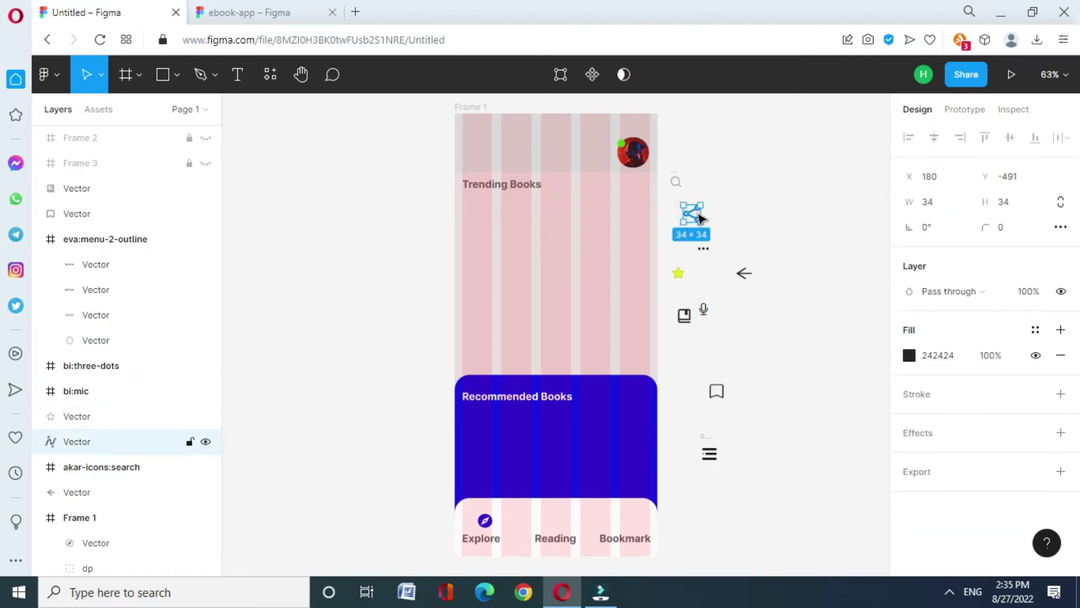
left_click(758, 217)
left_click_drag(718, 340, 762, 248)
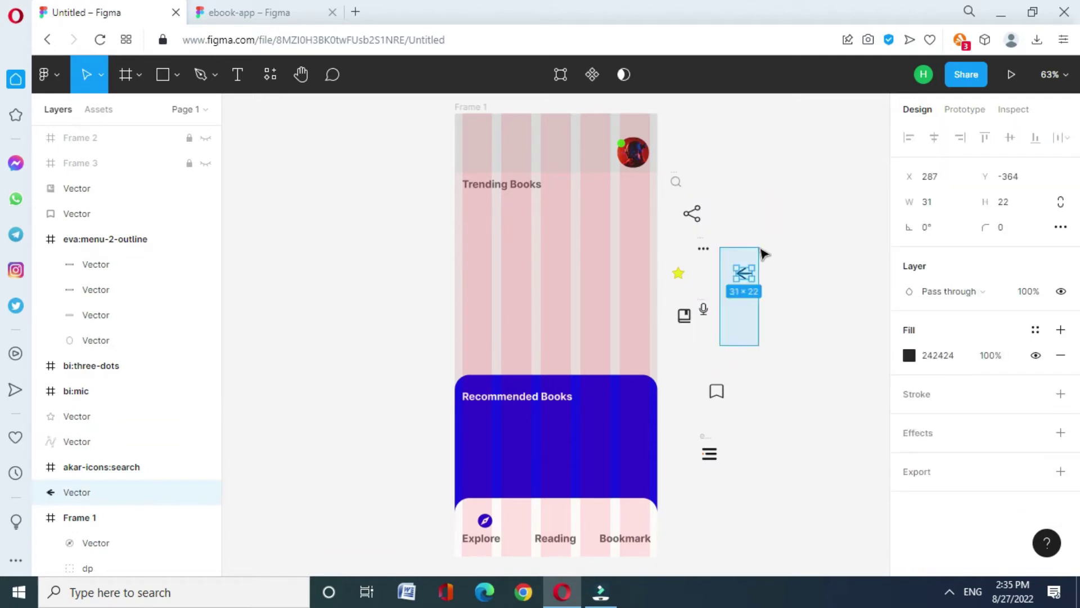
left_click_drag(674, 162, 759, 501)
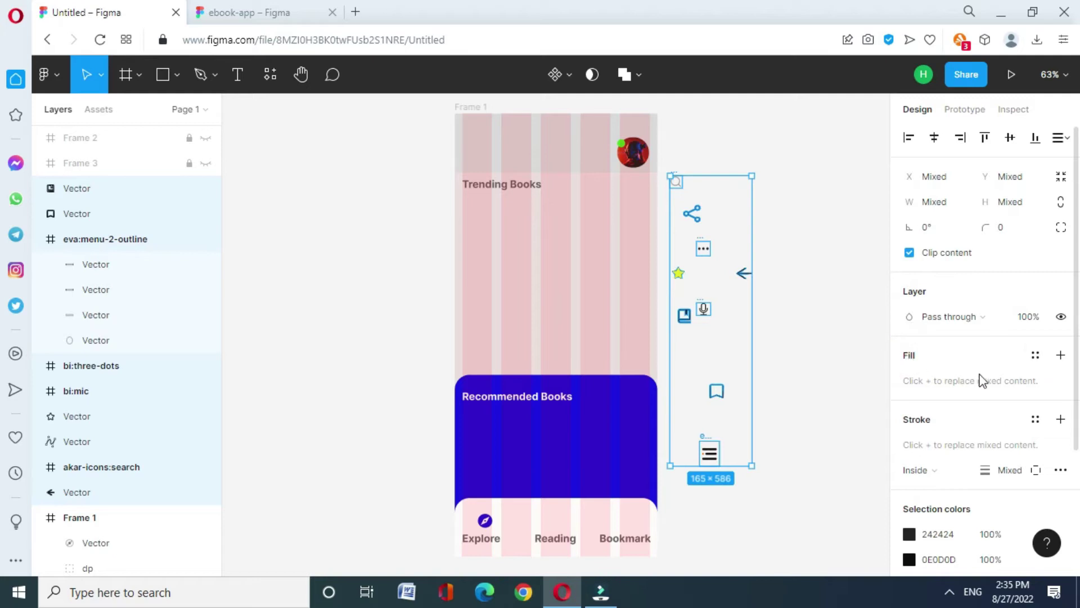
Try a dark grey fill on the selected icons, then undo it.
left_click(1059, 356)
left_click(909, 380)
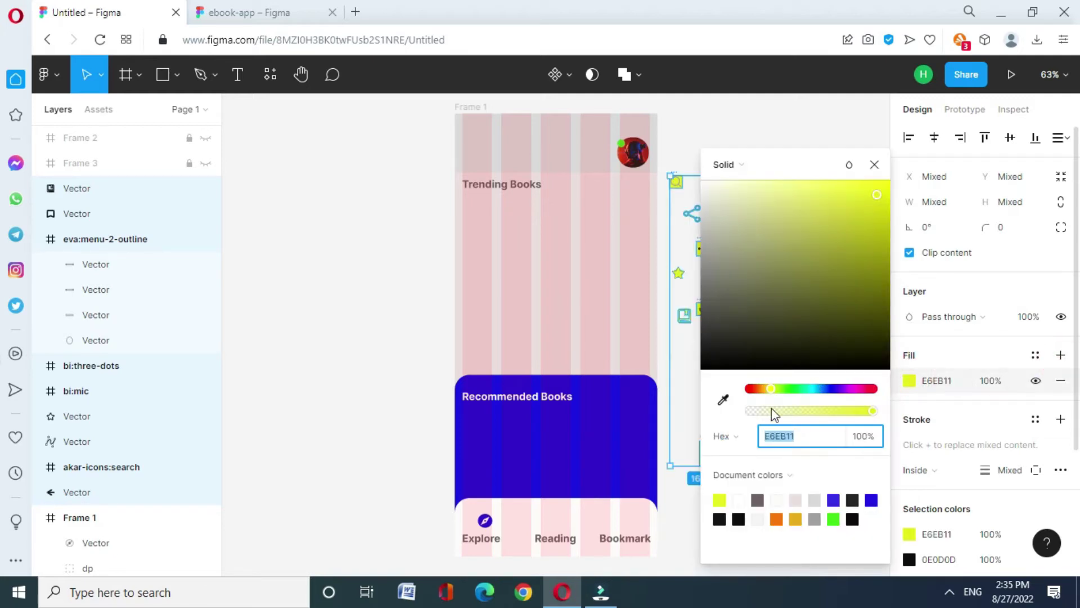
left_click(758, 499)
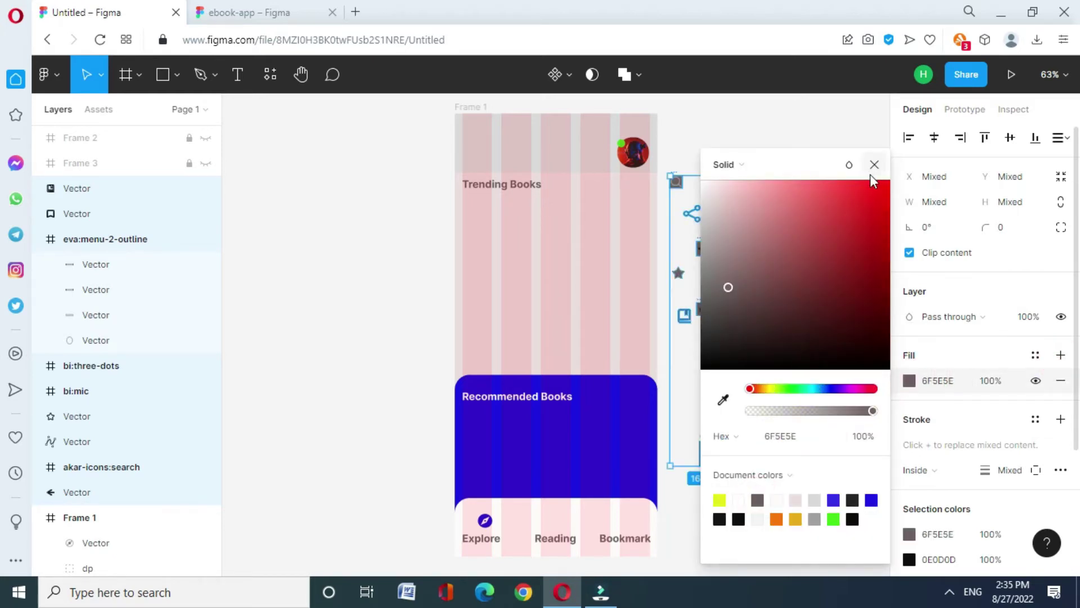
left_click(874, 165)
key("ctrl+z")
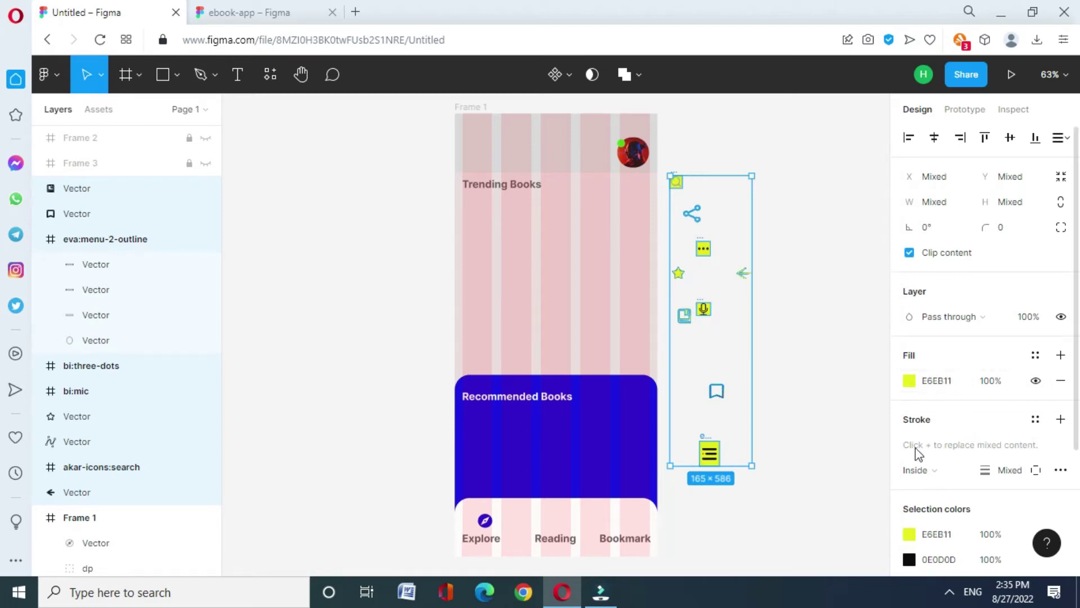
key("ctrl+z")
Add a grey outline stroke to the selected icons.
left_click(1060, 420)
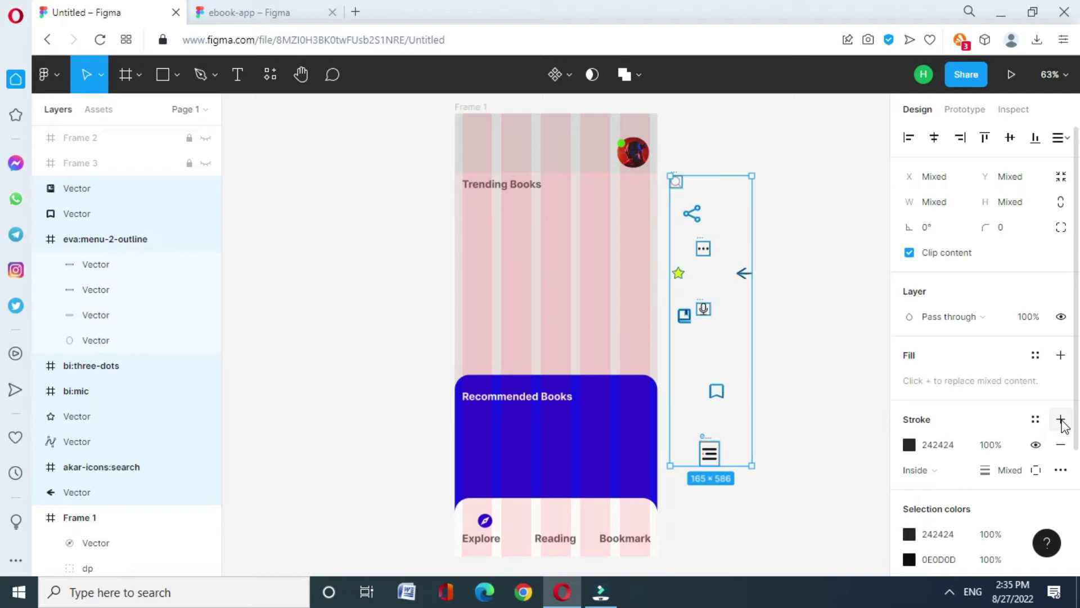
left_click(910, 445)
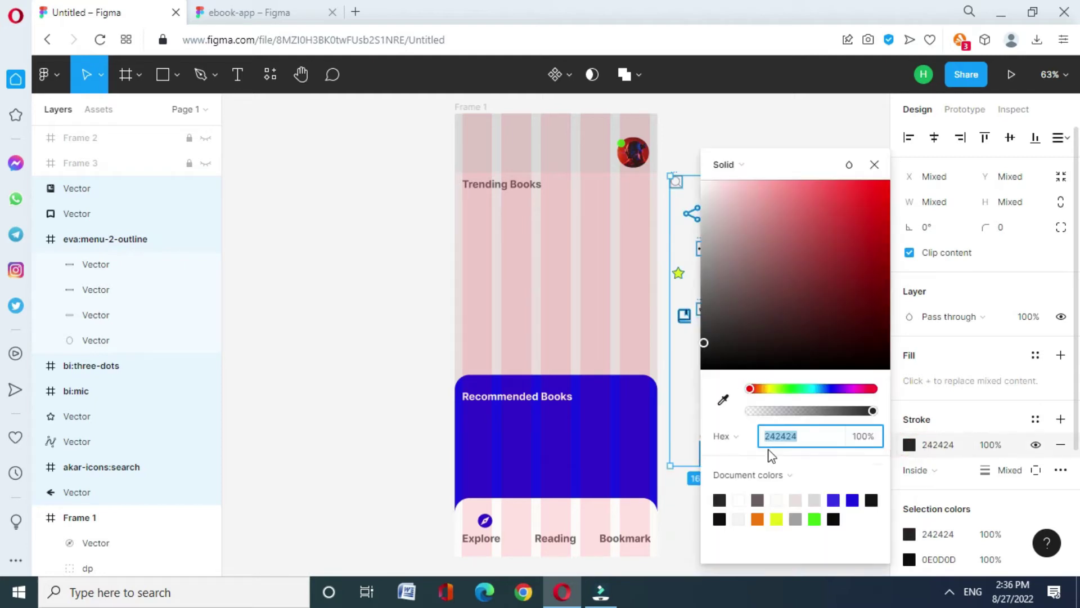
left_click(758, 501)
left_click(874, 164)
left_click(818, 274)
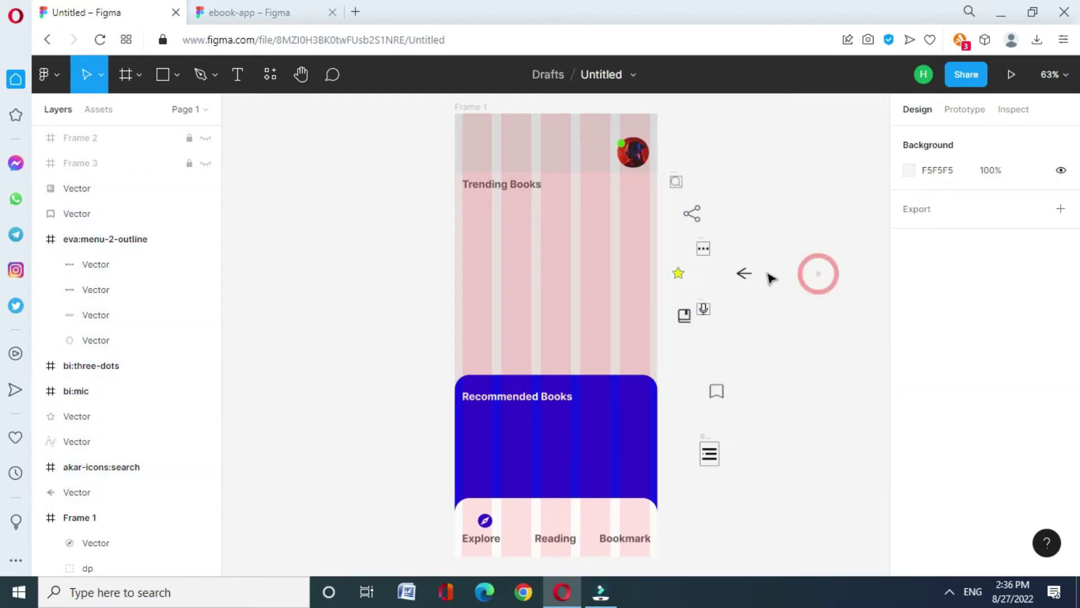
Recolour the back arrow's stroke with a lighter grey sampled from the canvas.
left_click(743, 273)
left_click(909, 420)
left_click(724, 400)
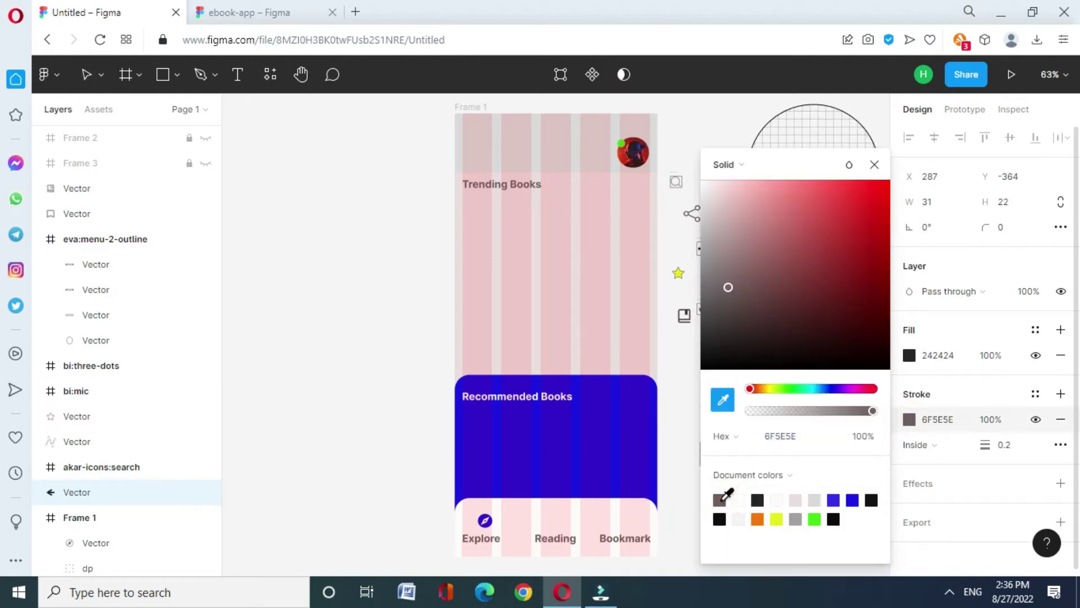
left_click(672, 182)
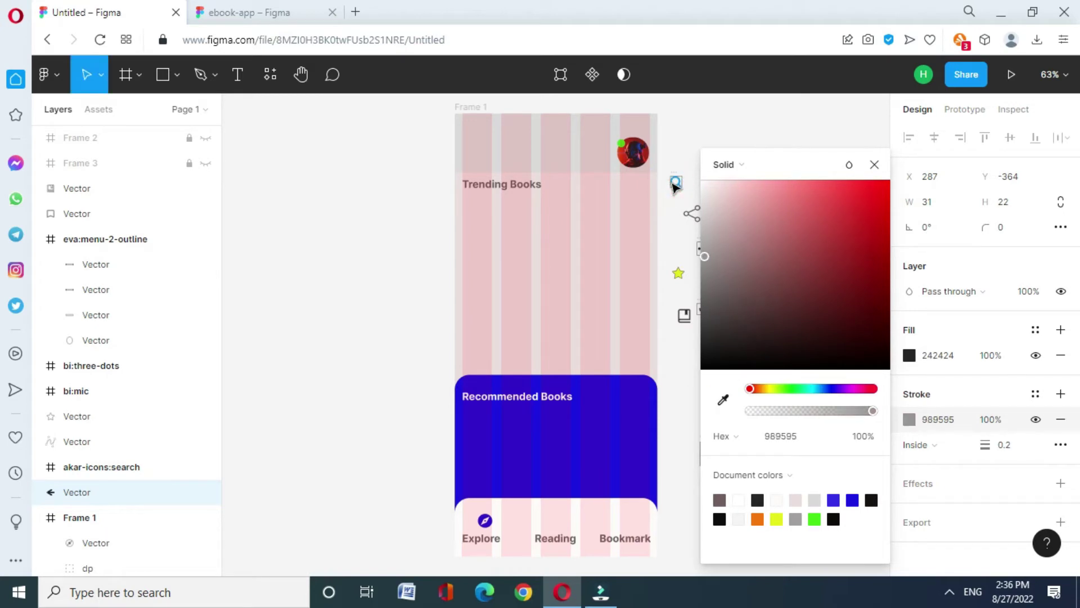
left_click(875, 166)
left_click(810, 289)
Adjust the share icon's stroke colour, then add strokes to several more icons.
left_click(703, 248)
left_click(691, 213)
left_click(671, 178)
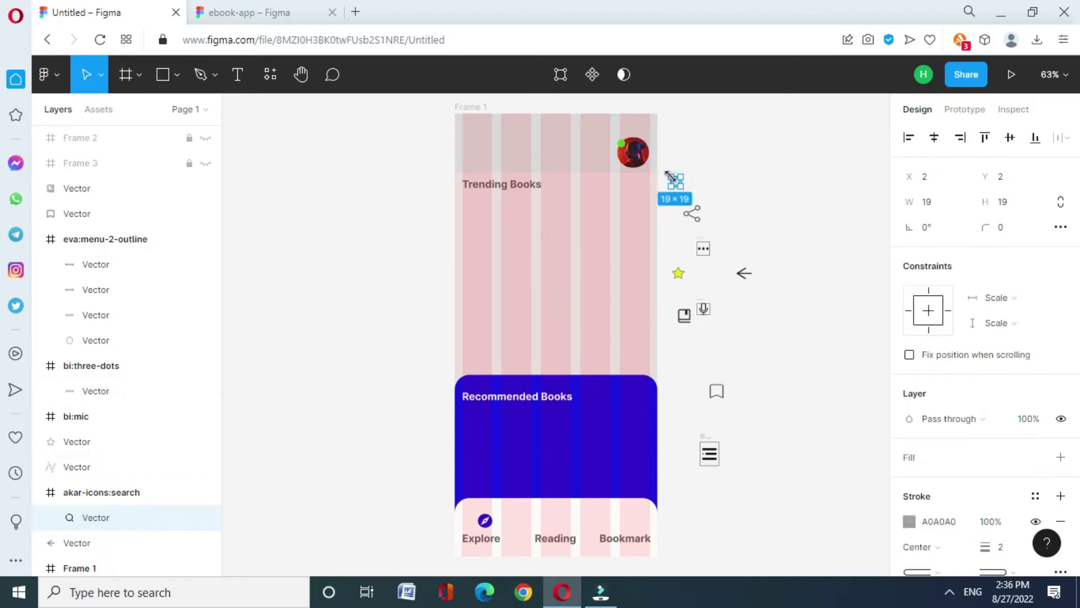
left_click(692, 213)
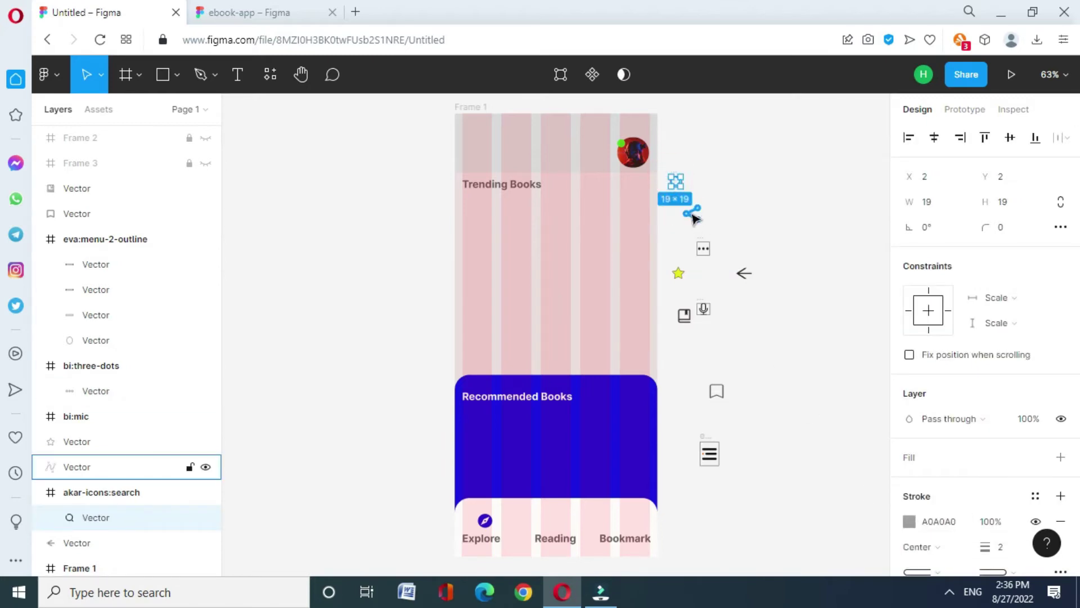
left_click(909, 419)
left_click_drag(808, 442, 763, 439)
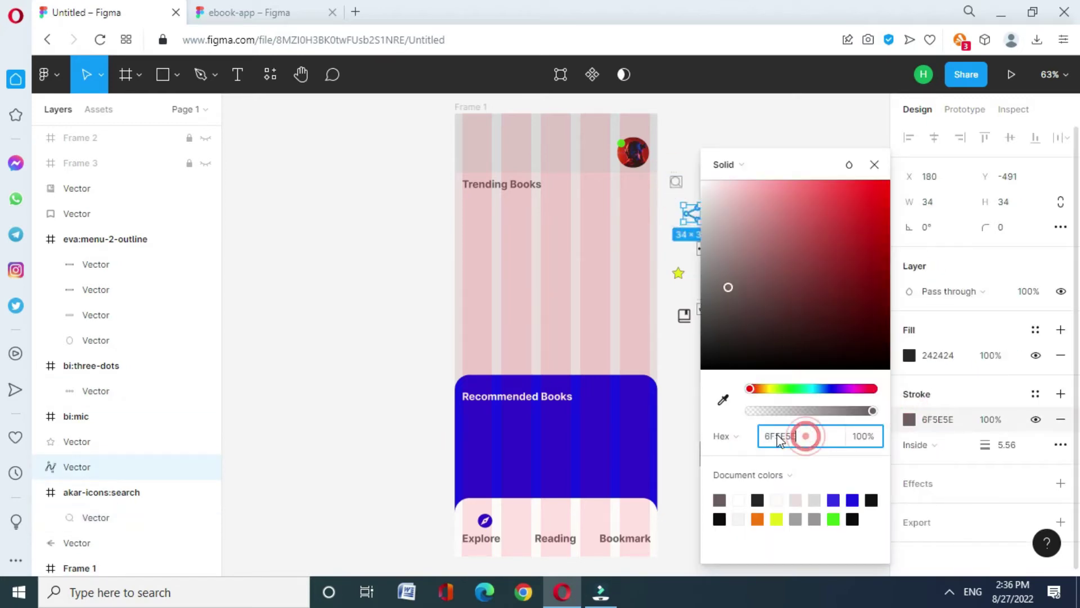
left_click(874, 164)
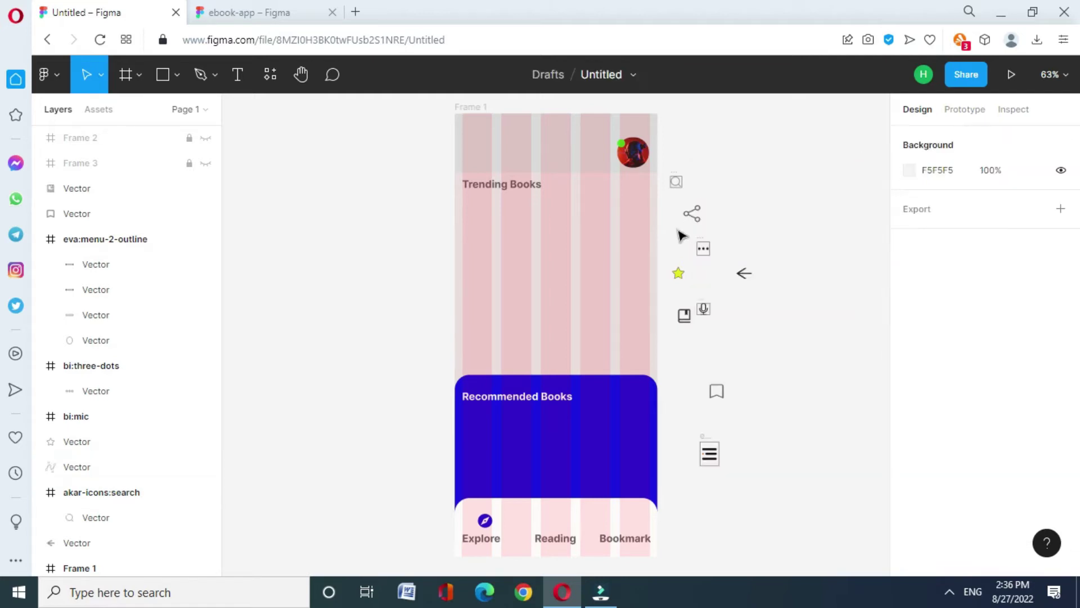
left_click_drag(680, 234, 793, 510)
left_click(1060, 419)
Colour one line of the menu icon blue from a document swatch.
left_click(934, 445)
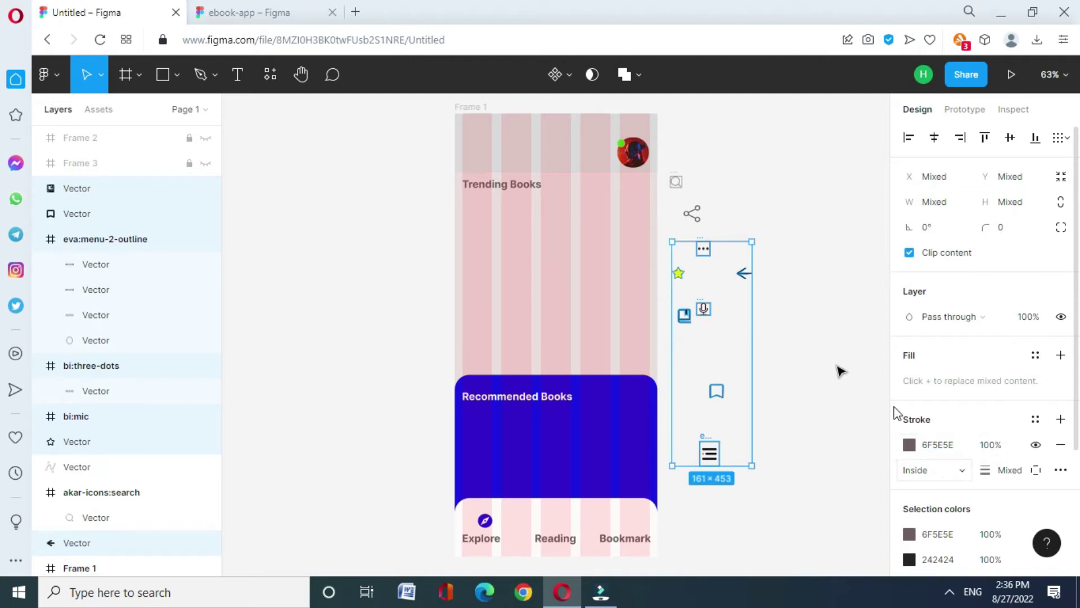
left_click(821, 360)
double_click(708, 453)
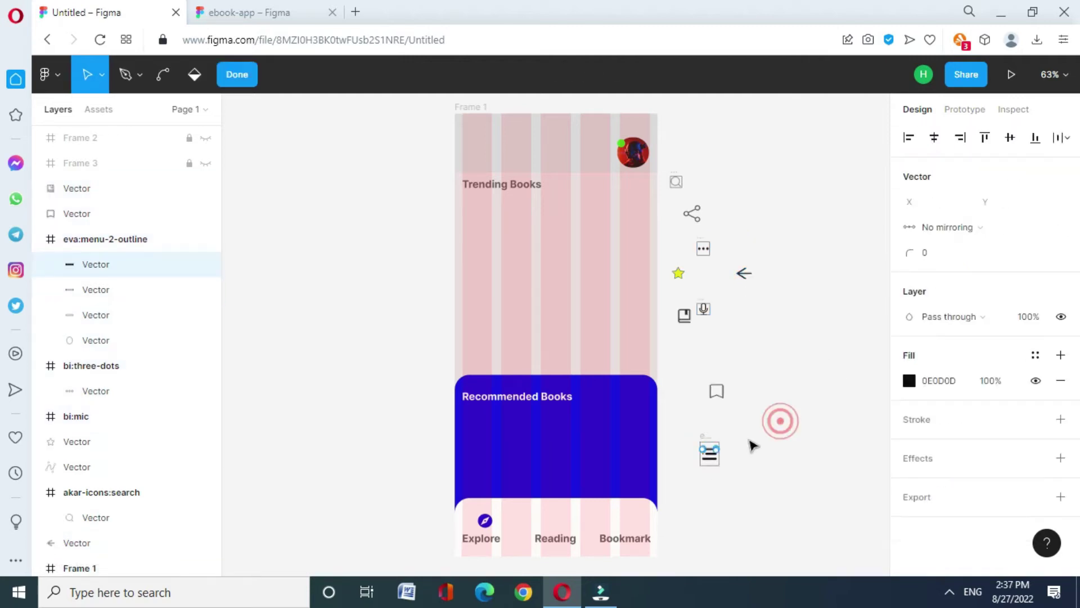
left_click(813, 450)
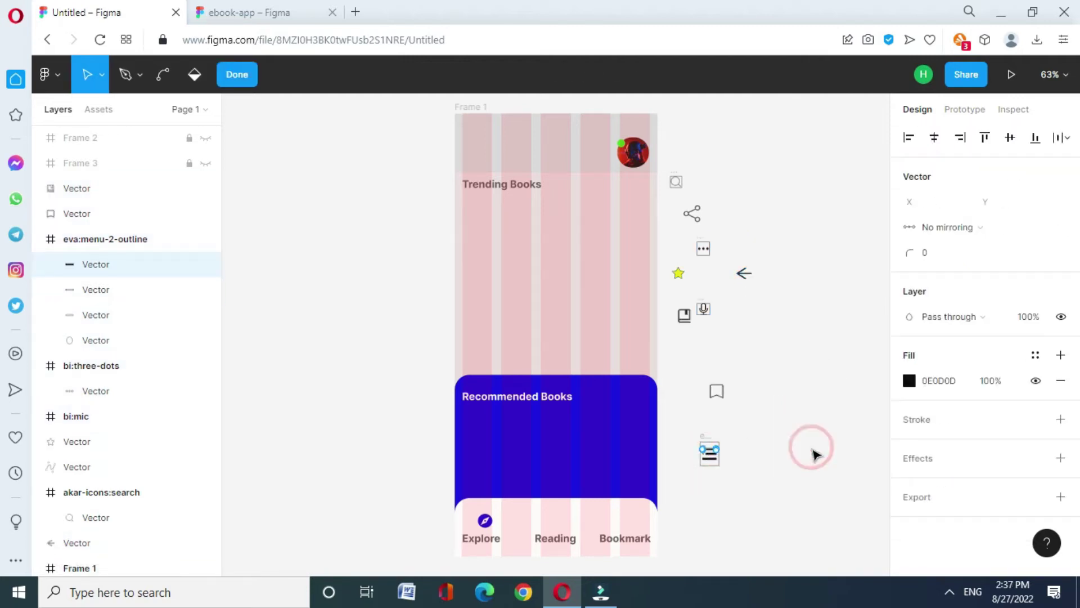
left_click(755, 461)
left_click(769, 428)
left_click(709, 461)
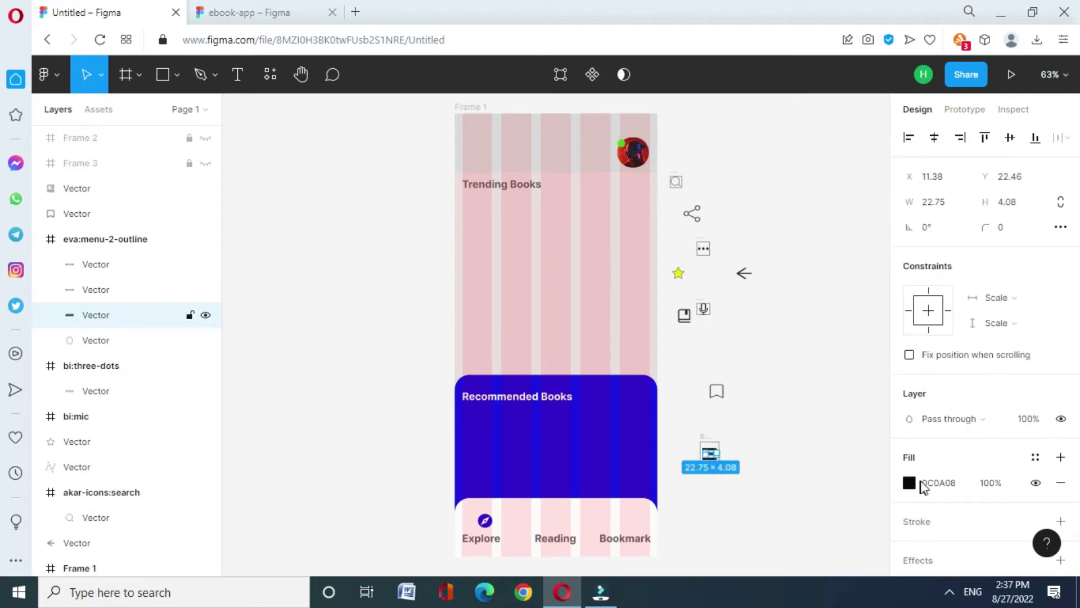
left_click(909, 482)
left_click(842, 497)
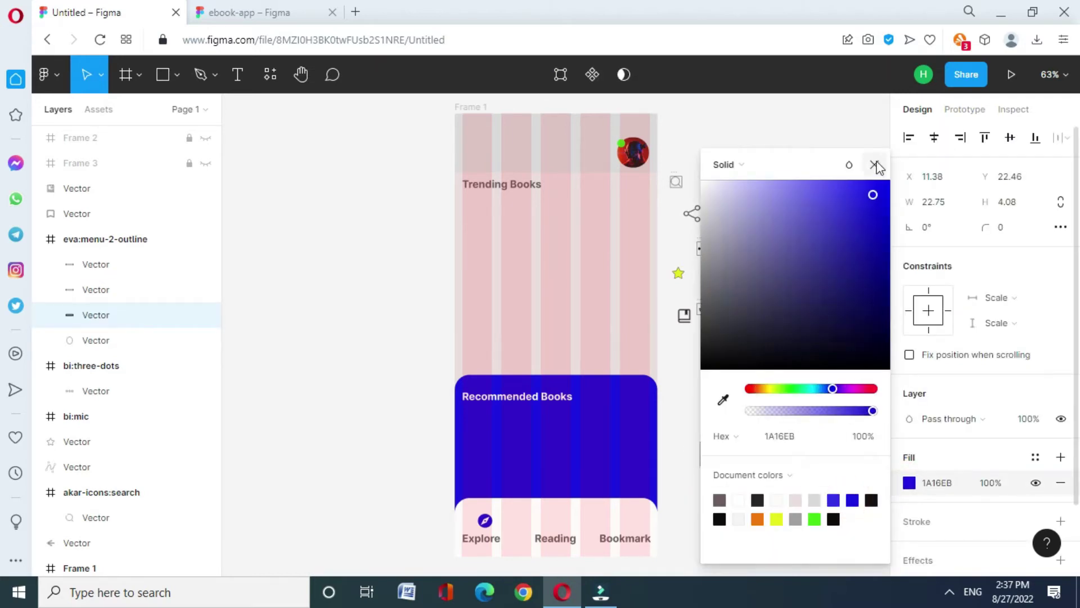
left_click(874, 165)
left_click(757, 445)
Place the menu icon top-left, and the bookmark and book icons above Bookmark and Reading.
left_click_drag(709, 453, 477, 154)
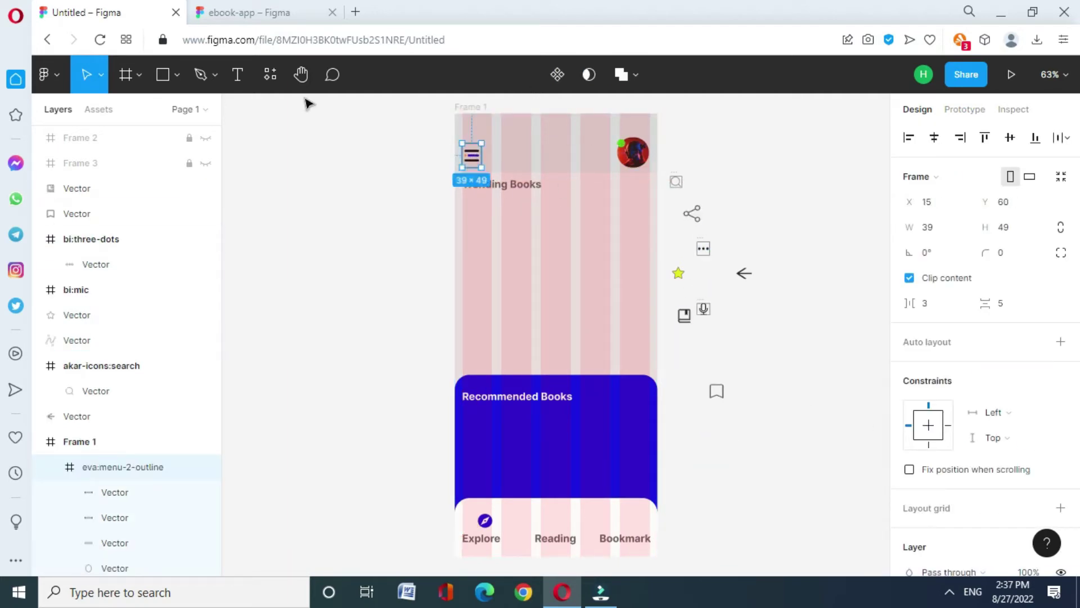
left_click_drag(716, 389, 624, 519)
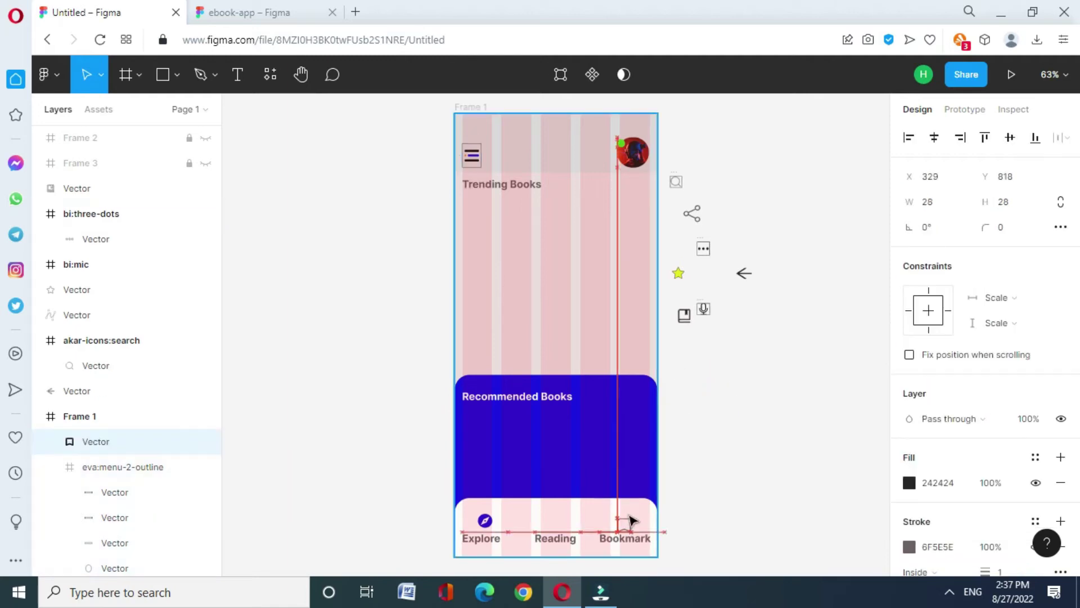
left_click_drag(684, 315, 556, 521)
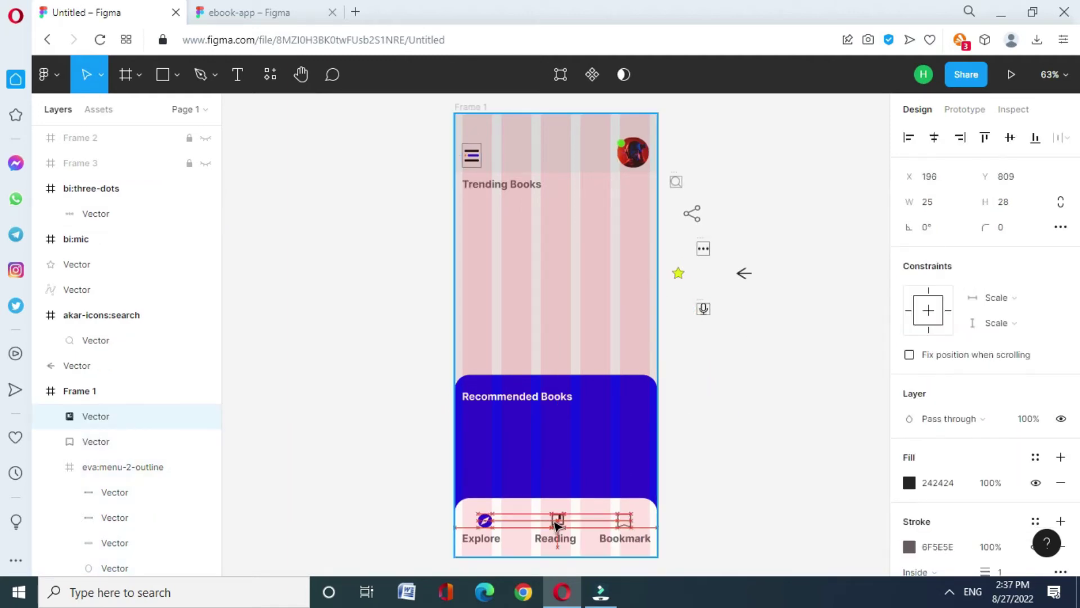
left_click(774, 401)
Paste a copy of the header rectangle and nudge it down below Trending Books.
key("shift+0")
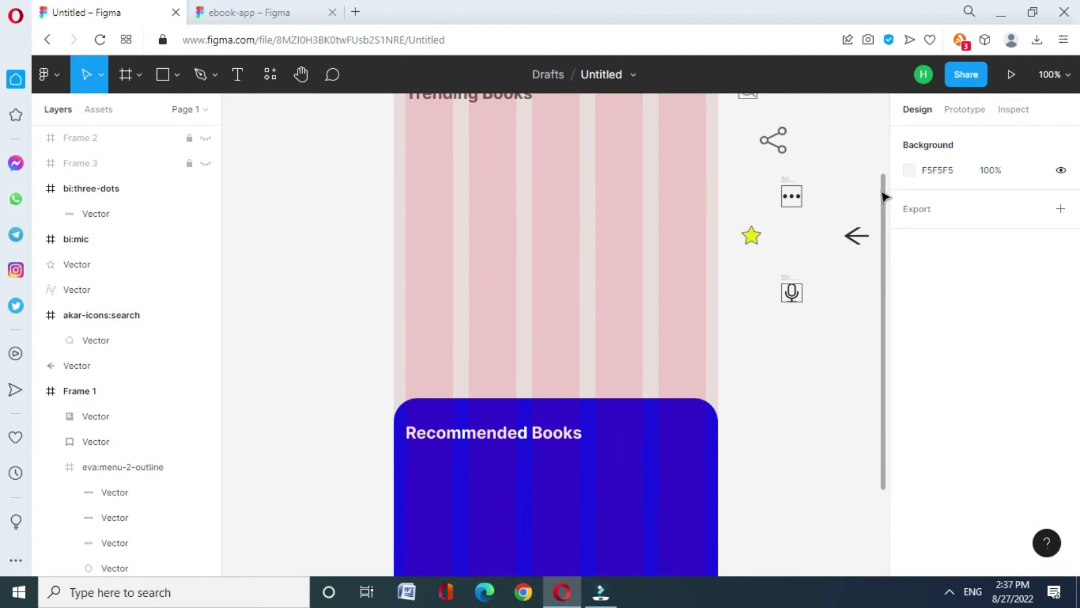
left_click_drag(886, 194, 887, 101)
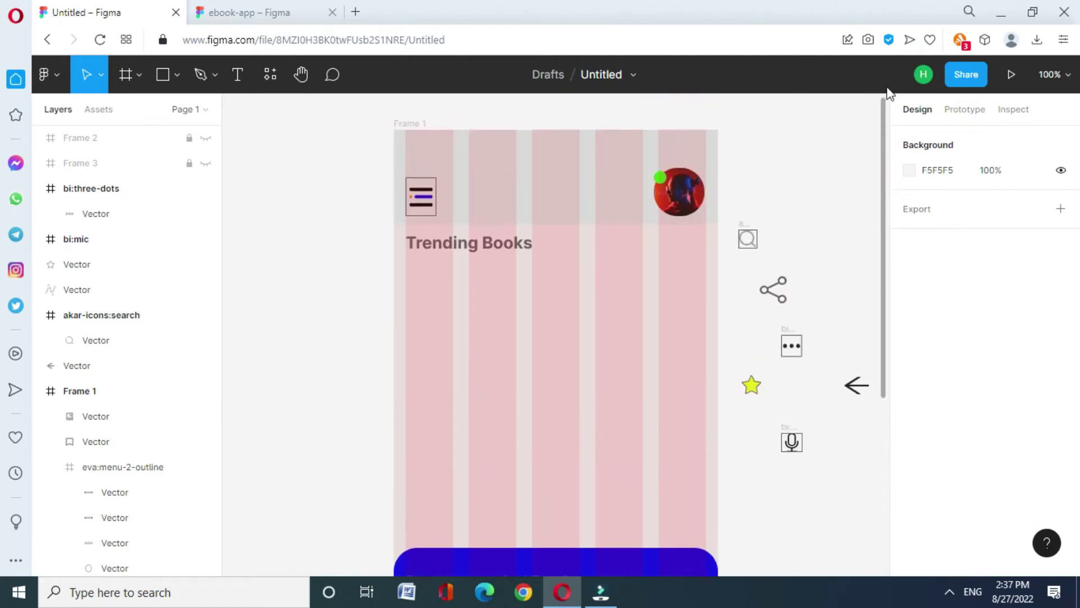
left_click(608, 183)
key("ctrl+v")
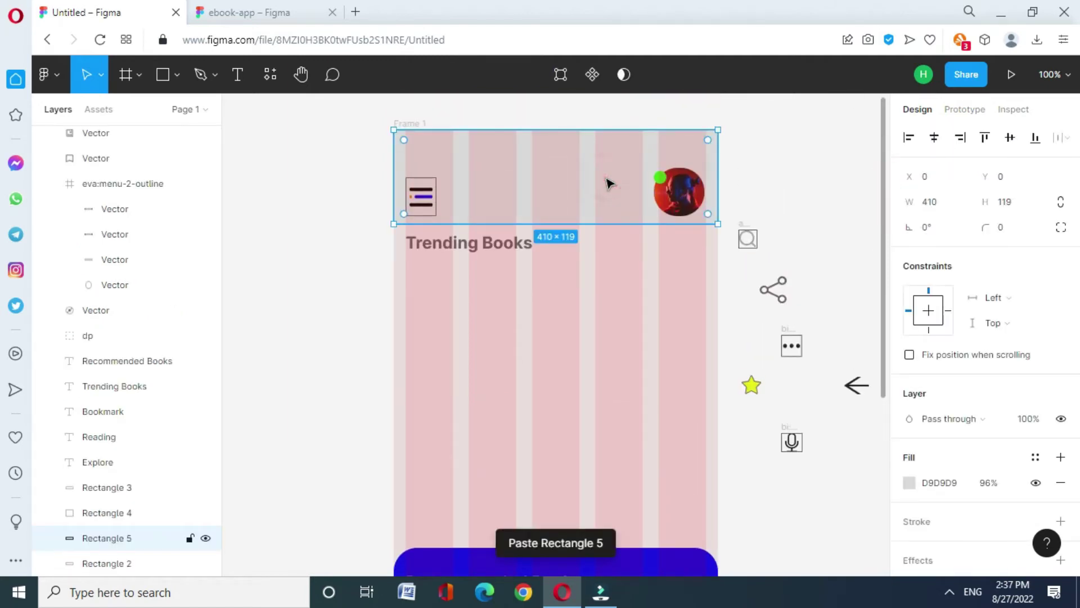
key("shift+Down")
key("shift+Down")
key("shift+Down")
key("Down")
key("shift+Down")
key("Down")
key("Down")
key("Down")
left_click(1005, 229)
Round the copied rectangle to radius 30 and resize it into a 368×47 bar at X 20.
key("Return")
left_click_drag(718, 344, 702, 287)
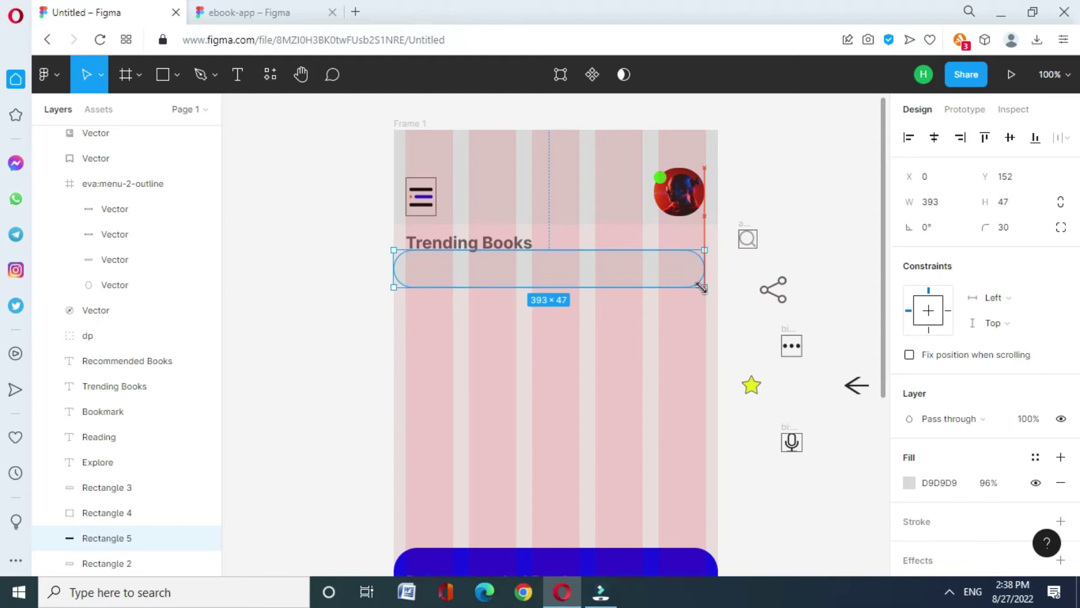
key("shift+Down")
key("shift+Down")
key("Down")
key("Down")
key("Down")
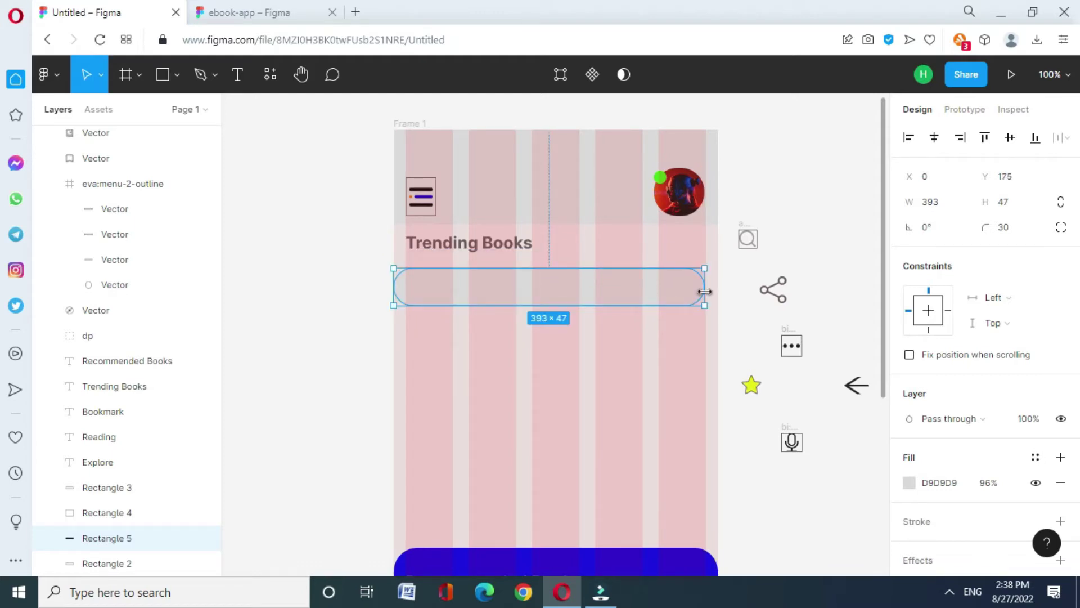
left_click_drag(393, 285, 438, 282)
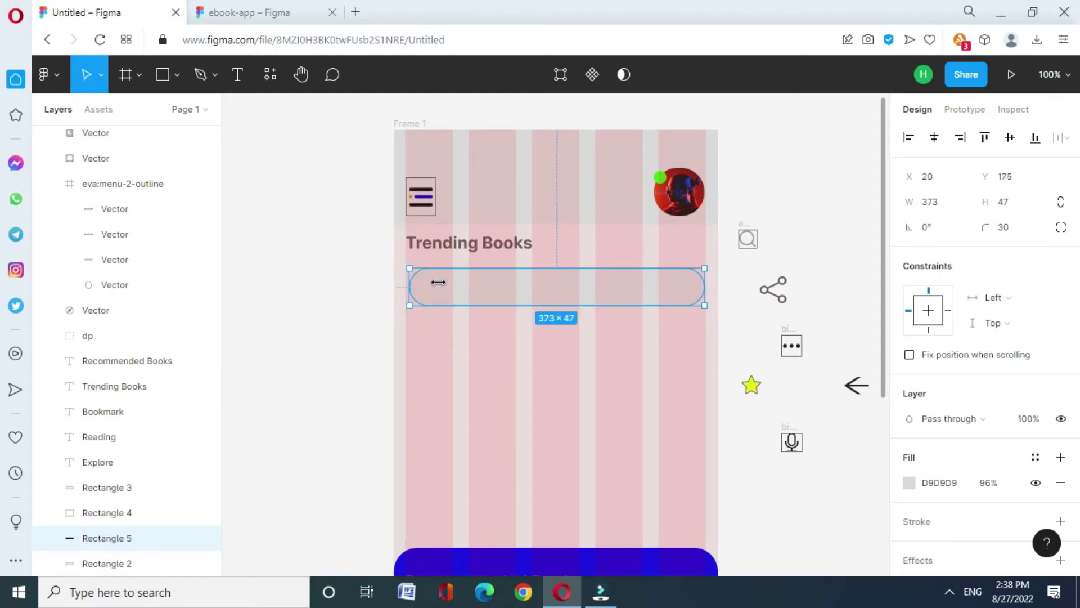
left_click_drag(704, 295, 705, 297)
left_click(810, 306)
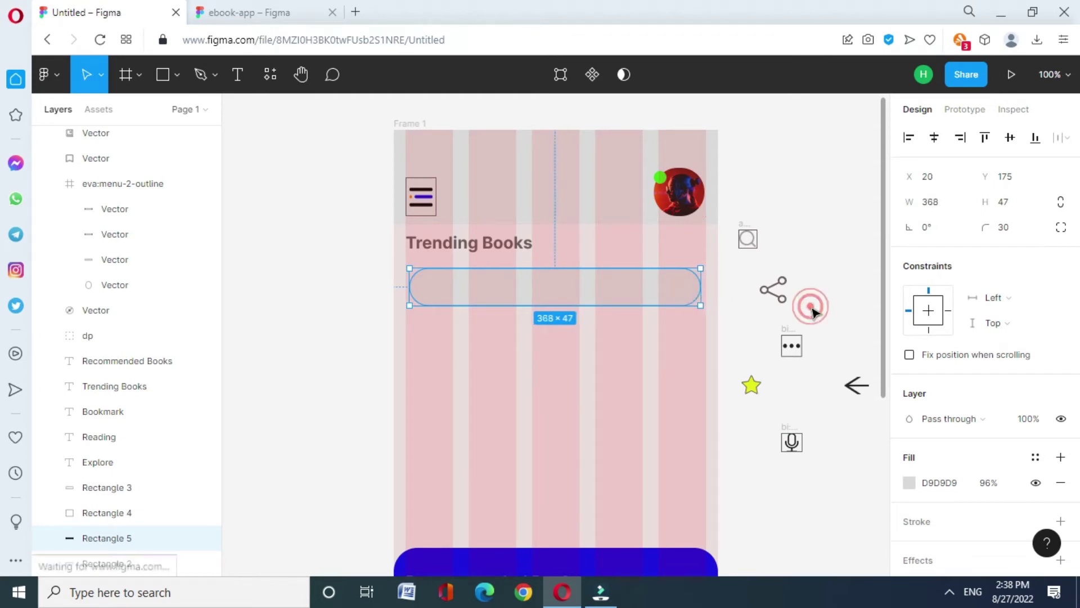
Recolour the mic icon 6F5E5E and place it at the bar's right end.
left_click(791, 443)
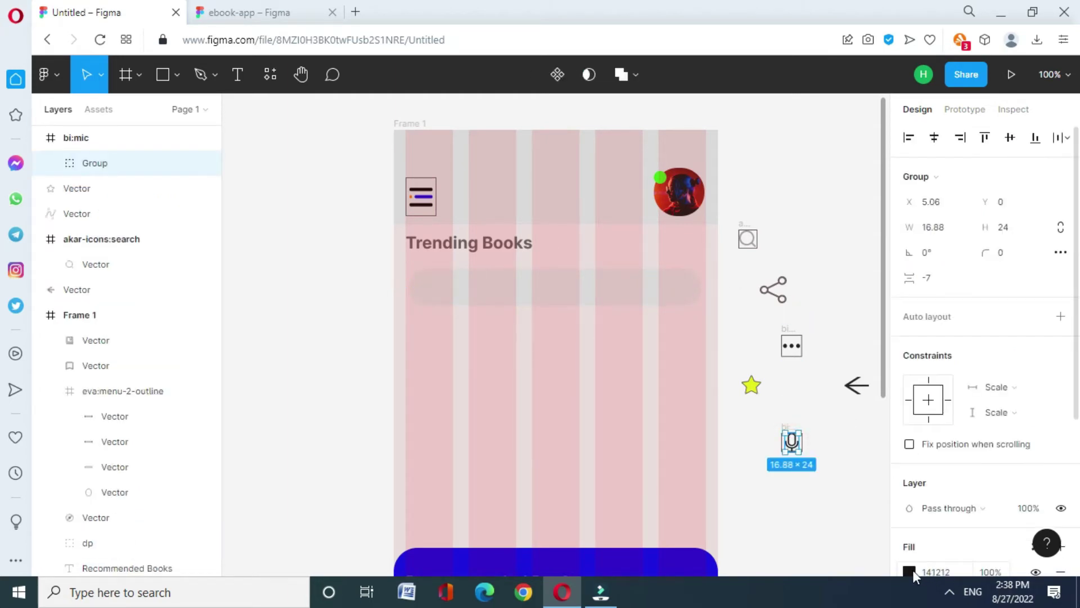
scroll(962, 488, "down", 2)
scroll(962, 488, "down", 2)
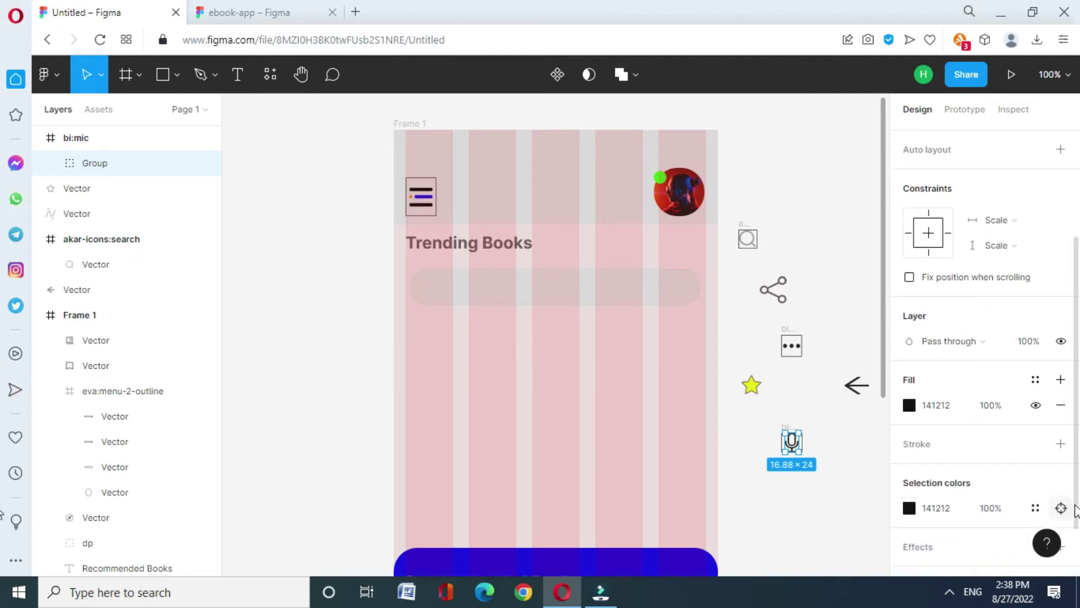
left_click(909, 508)
left_click(720, 500)
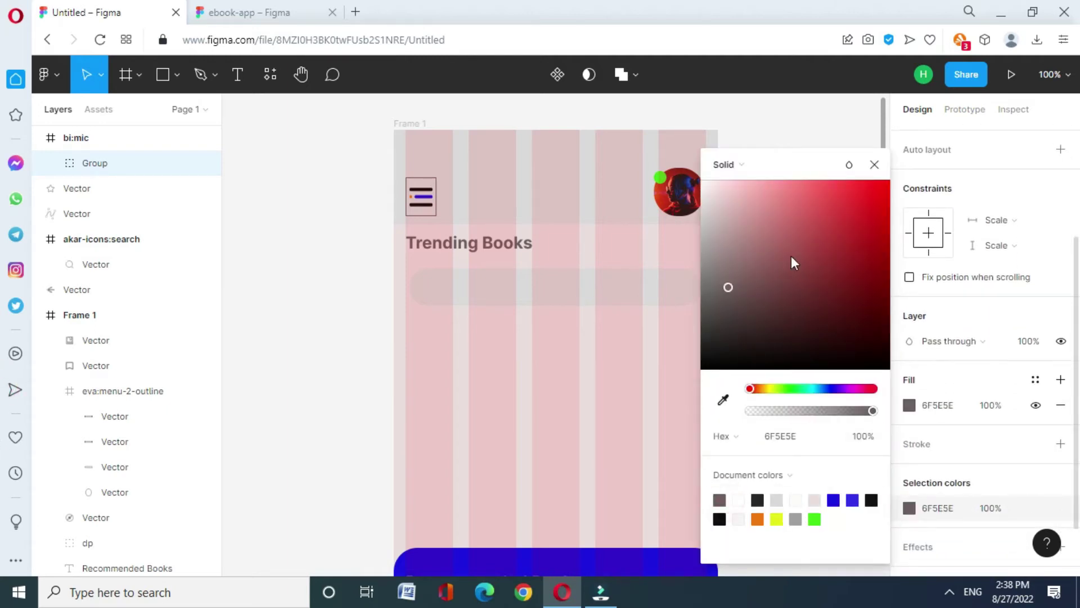
left_click(873, 169)
left_click_drag(794, 450, 681, 291)
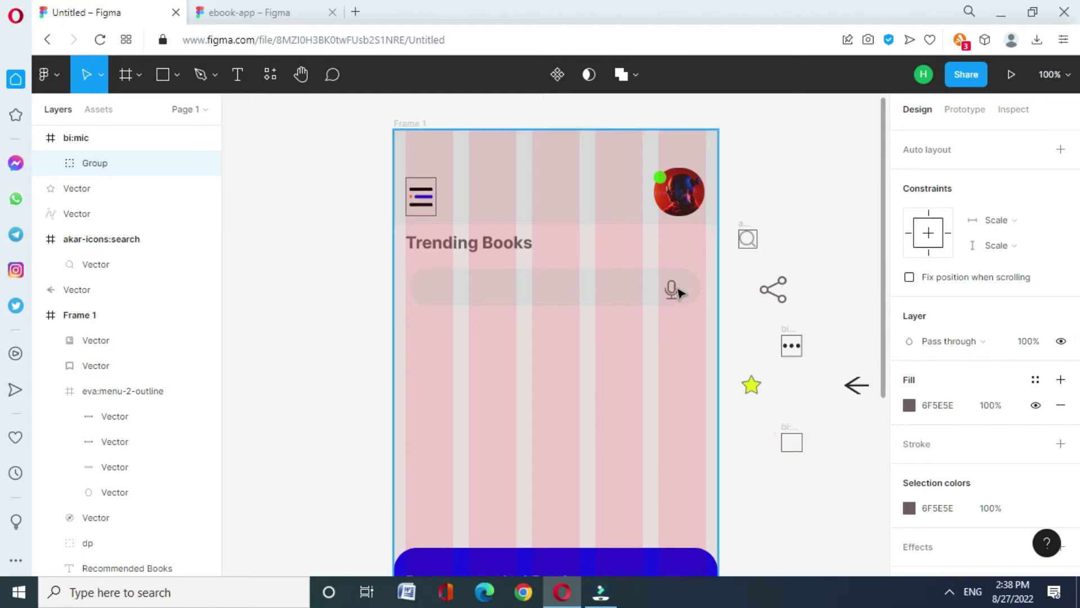
left_click(788, 437)
Delete the leftover mic frame and add a 'Search' text box in the bar at size 18.
key("Delete")
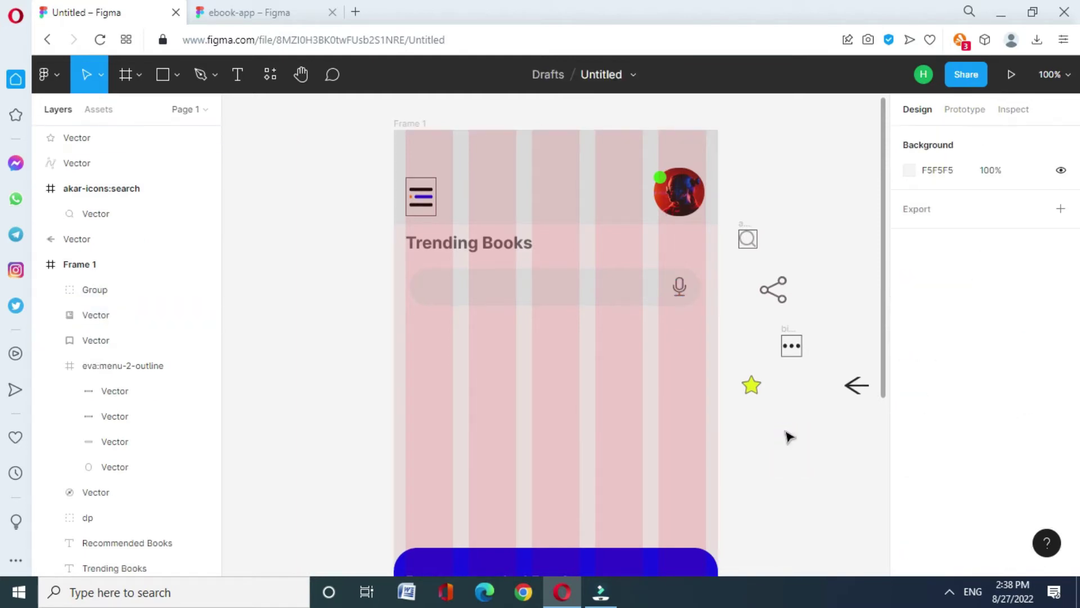
key("t")
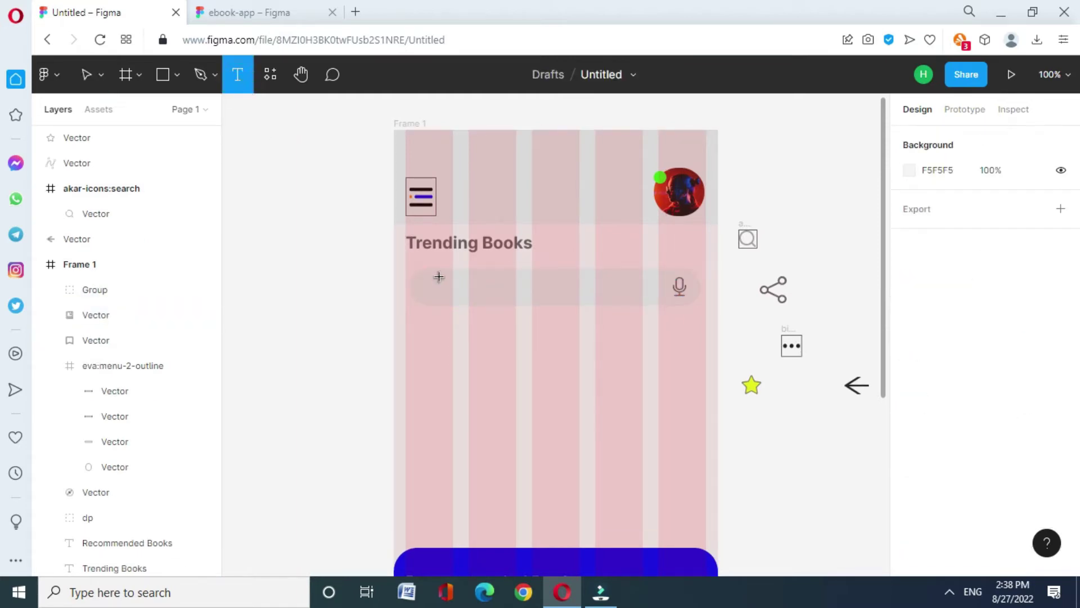
left_click_drag(444, 278, 557, 296)
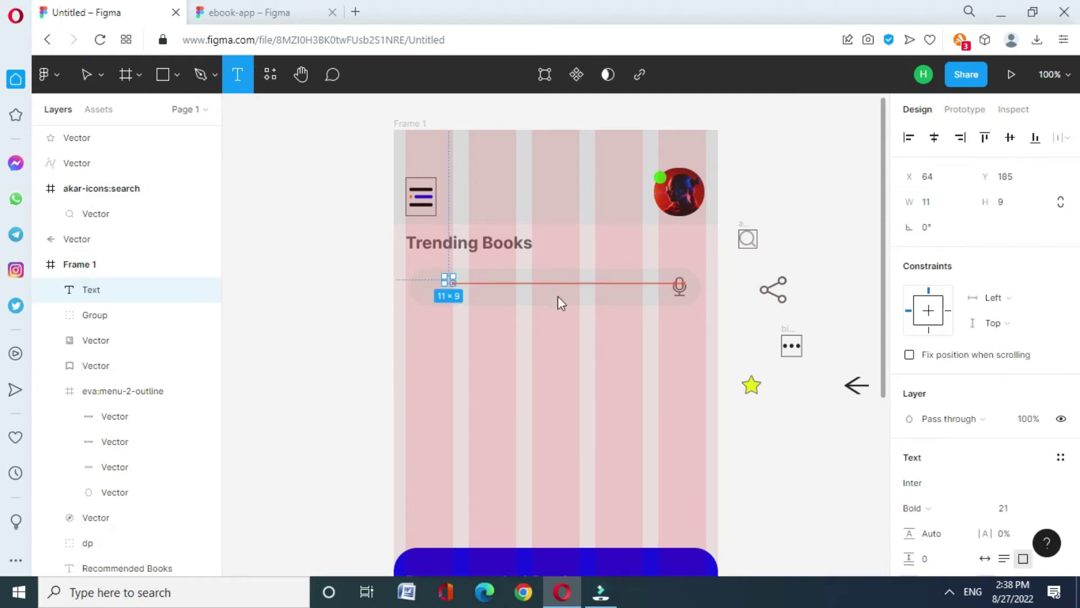
type("Search")
double_click(500, 277)
left_click(1007, 509)
type("18")
key("Return")
Make the Search text Regular weight, coloured 6F5E5E at 82% opacity.
left_click(914, 508)
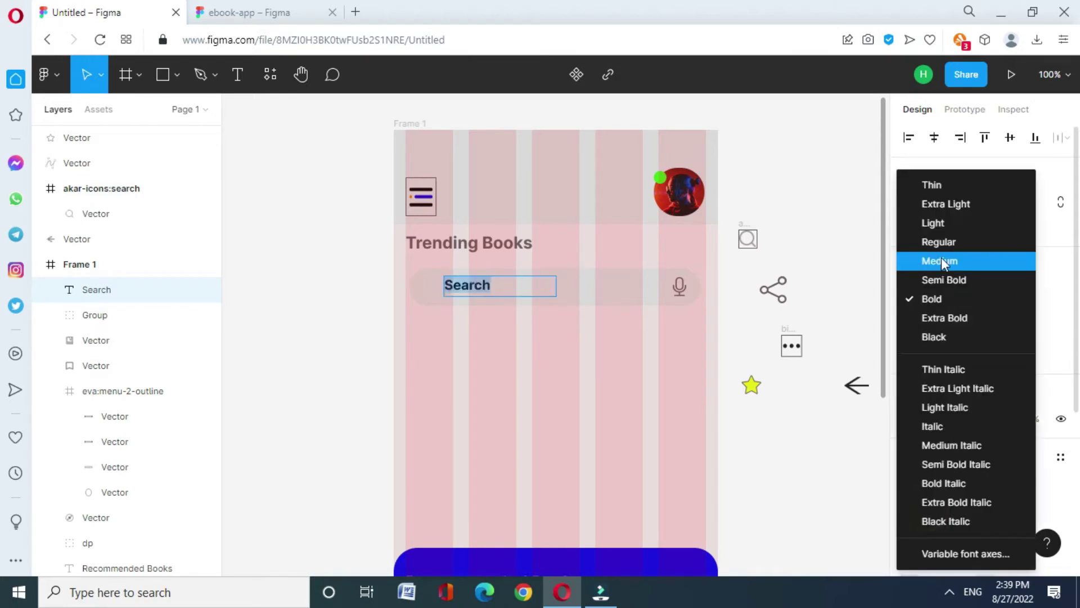
left_click(948, 236)
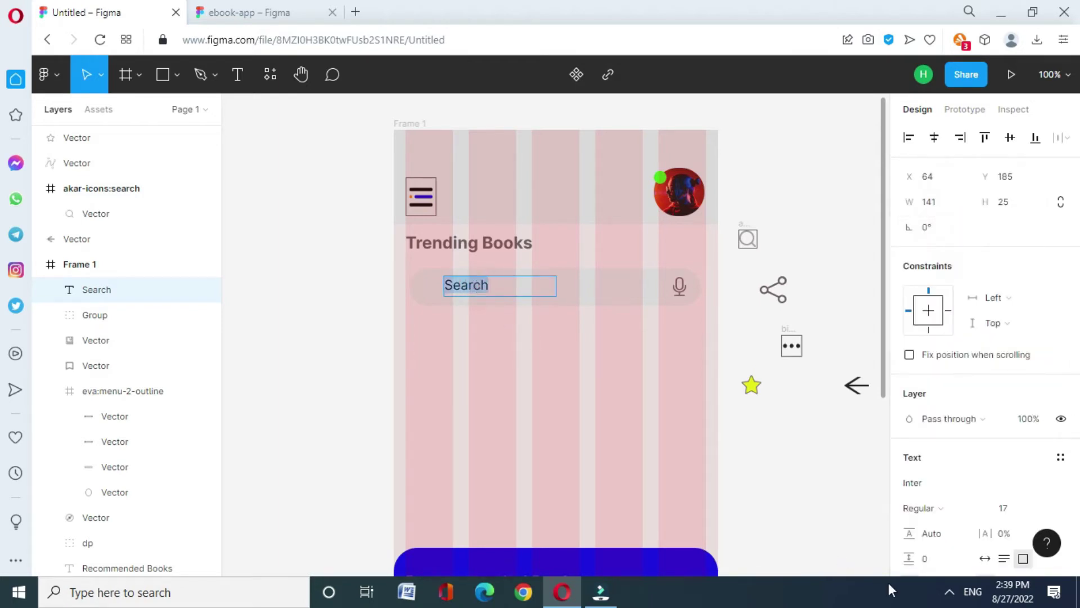
scroll(985, 337, "down", 5)
left_click(909, 400)
left_click(722, 500)
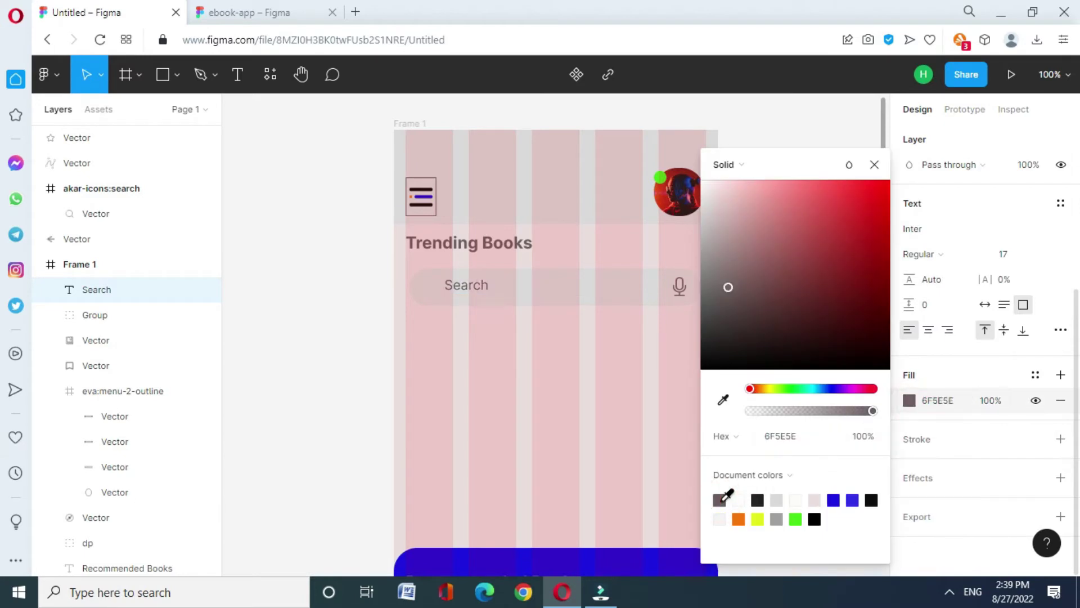
left_click(874, 164)
left_click(908, 401)
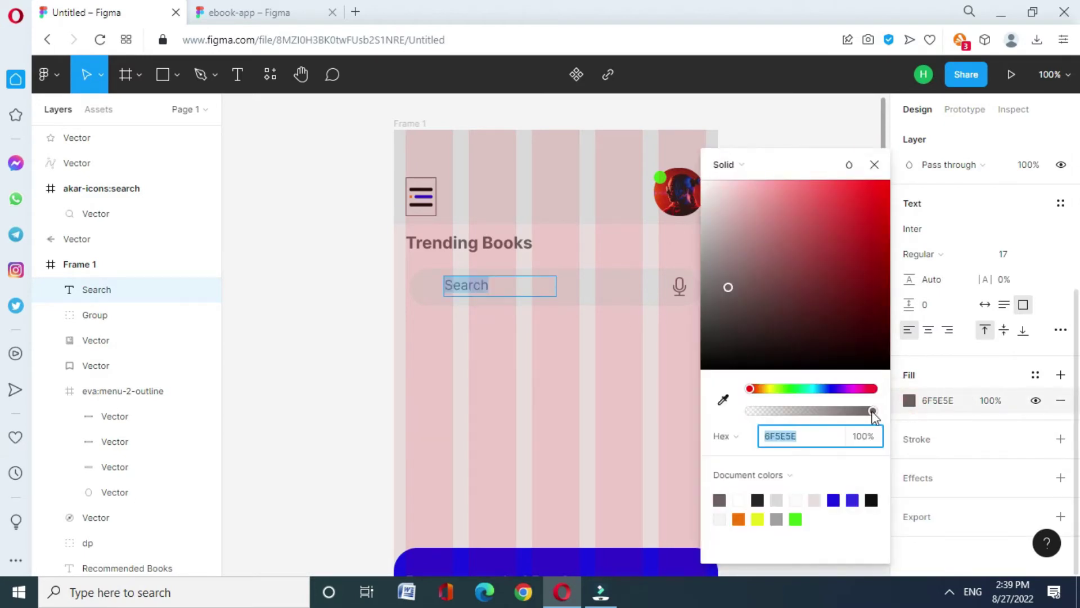
left_click_drag(872, 410, 851, 411)
left_click(874, 165)
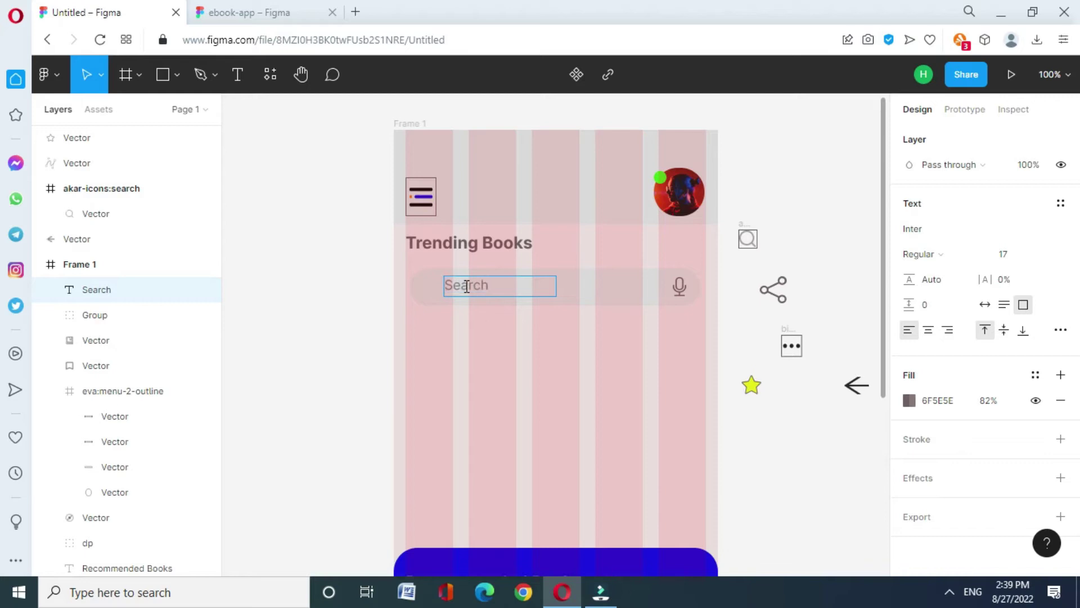
Move the magnifier icon to the bar's left end and nudge the Search text right beside it.
left_click(544, 372)
left_click_drag(743, 241, 425, 287)
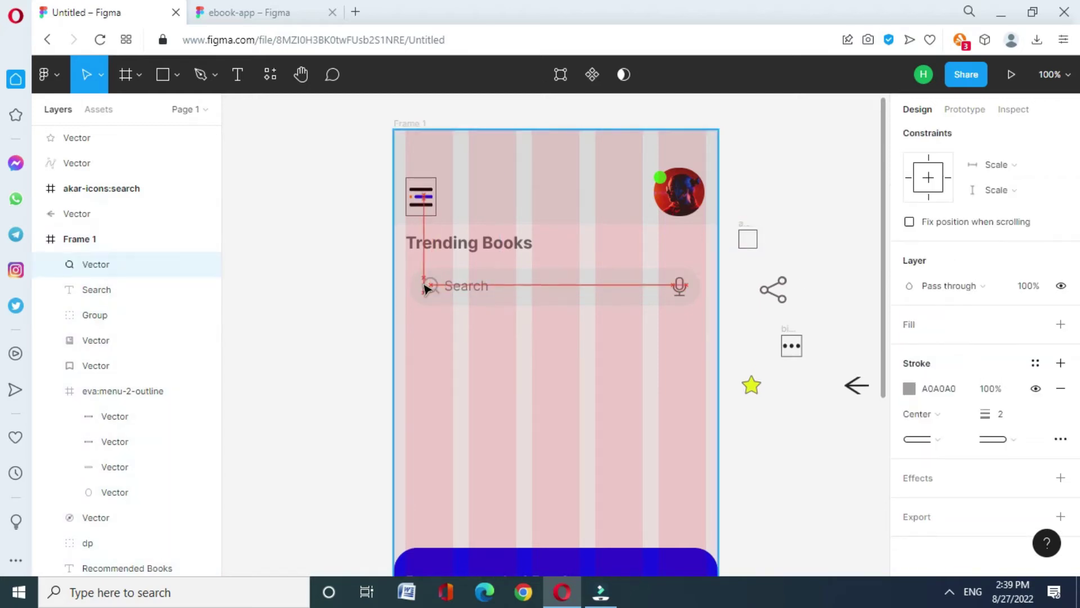
left_click(807, 234)
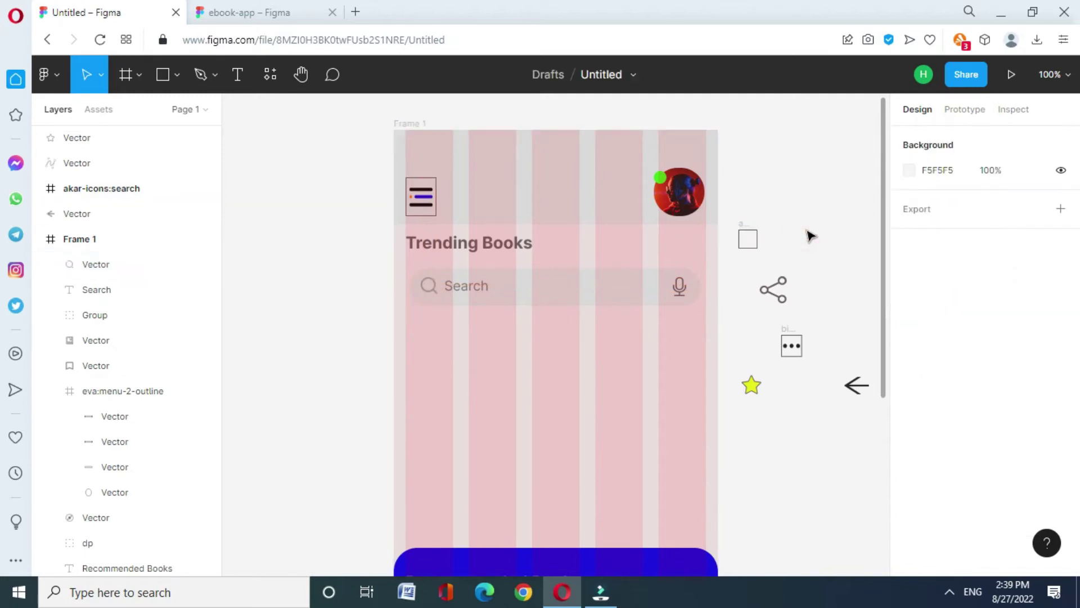
left_click(467, 290)
key("shift+Right")
key("Right")
key("Right")
key("Right")
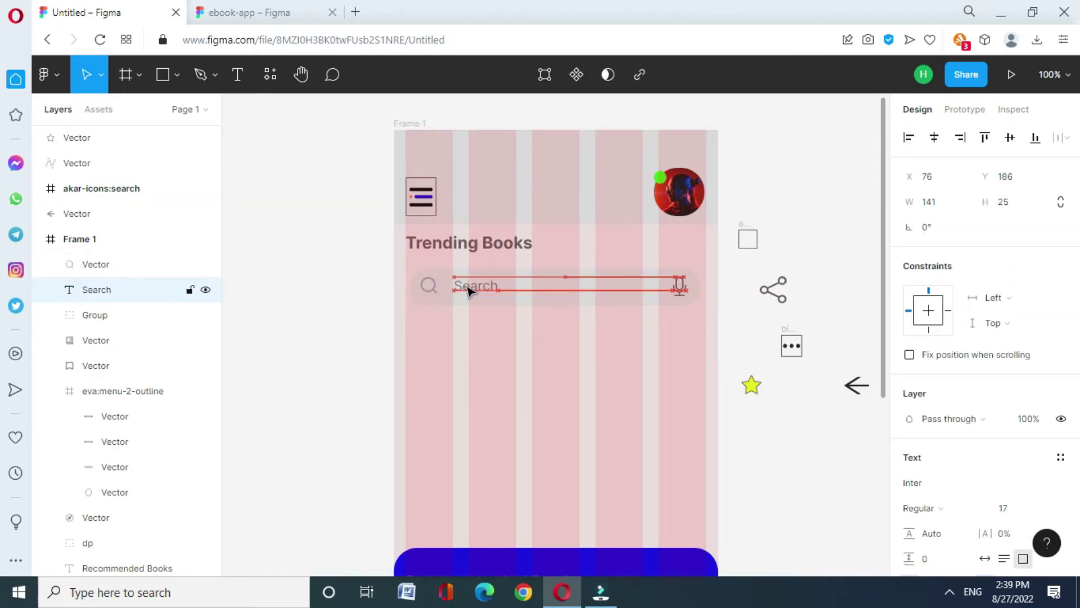
left_click(823, 223)
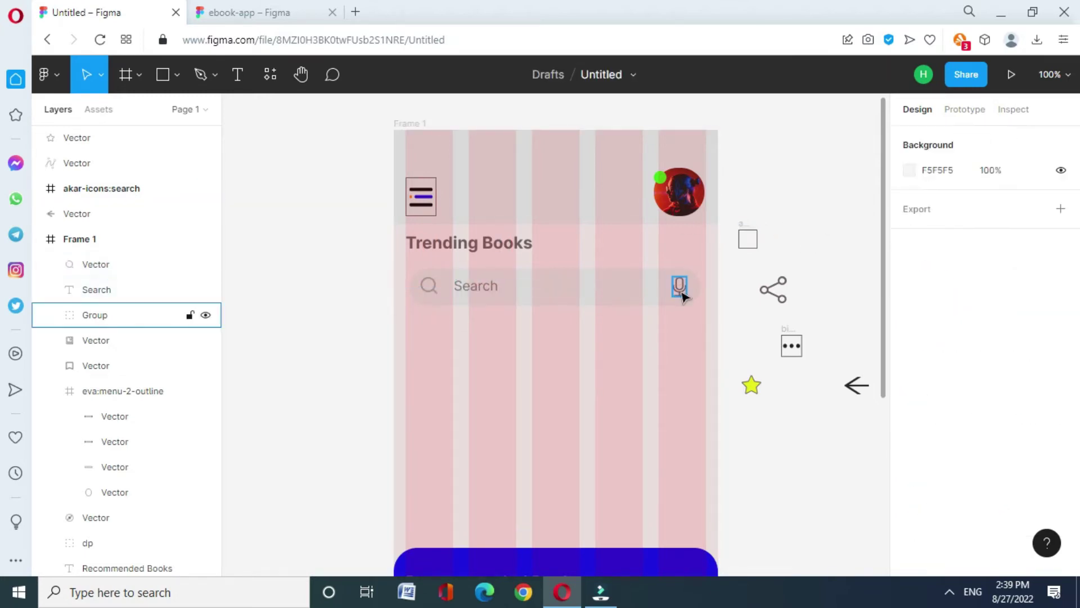
left_click(681, 293)
left_click(429, 285)
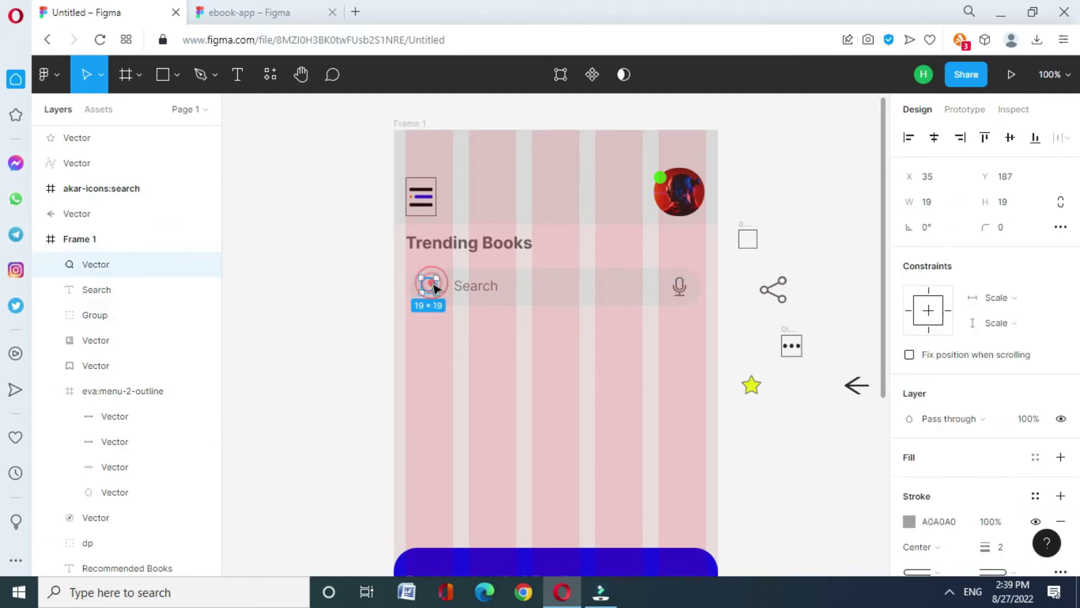
left_click(518, 302)
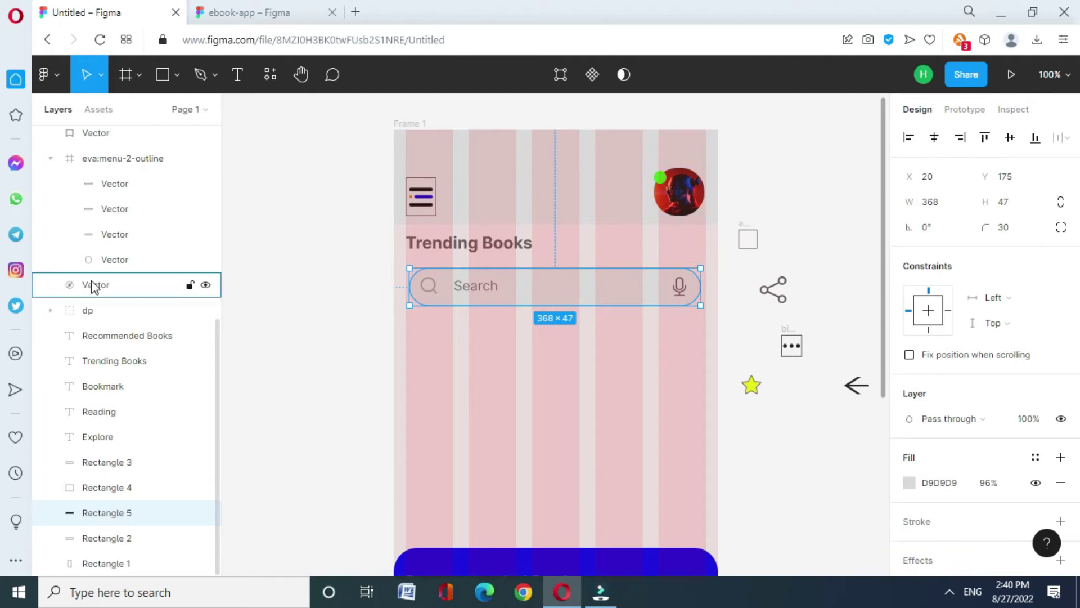
Group the search icon with the Search text.
left_click_drag(219, 421, 226, 337)
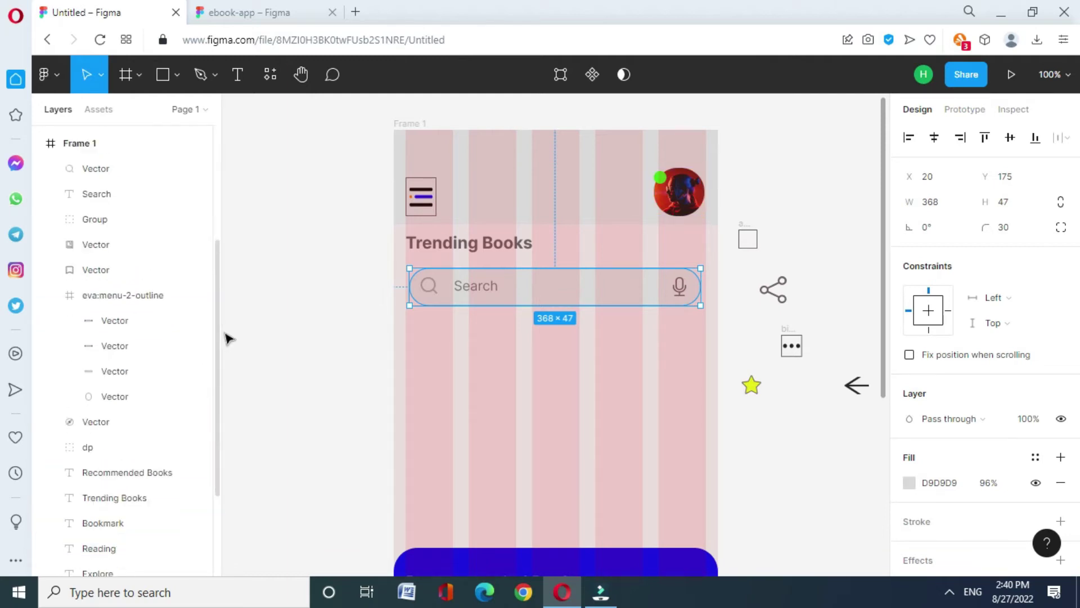
left_click(94, 203, "shift")
left_click(82, 175, "shift")
right_click(164, 191)
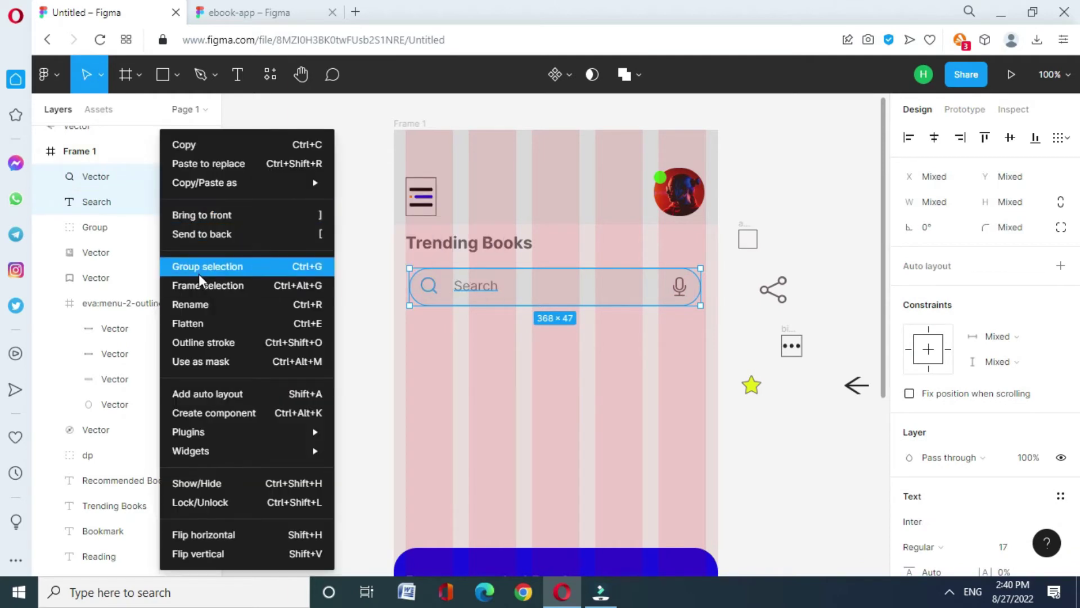
left_click(197, 267)
right_click(99, 180)
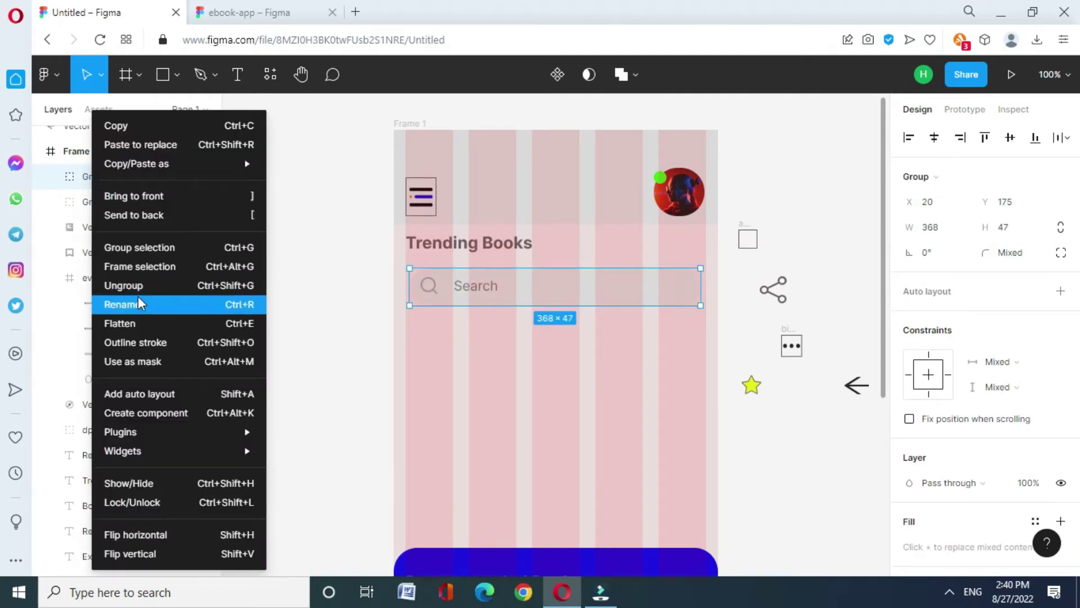
left_click(314, 249)
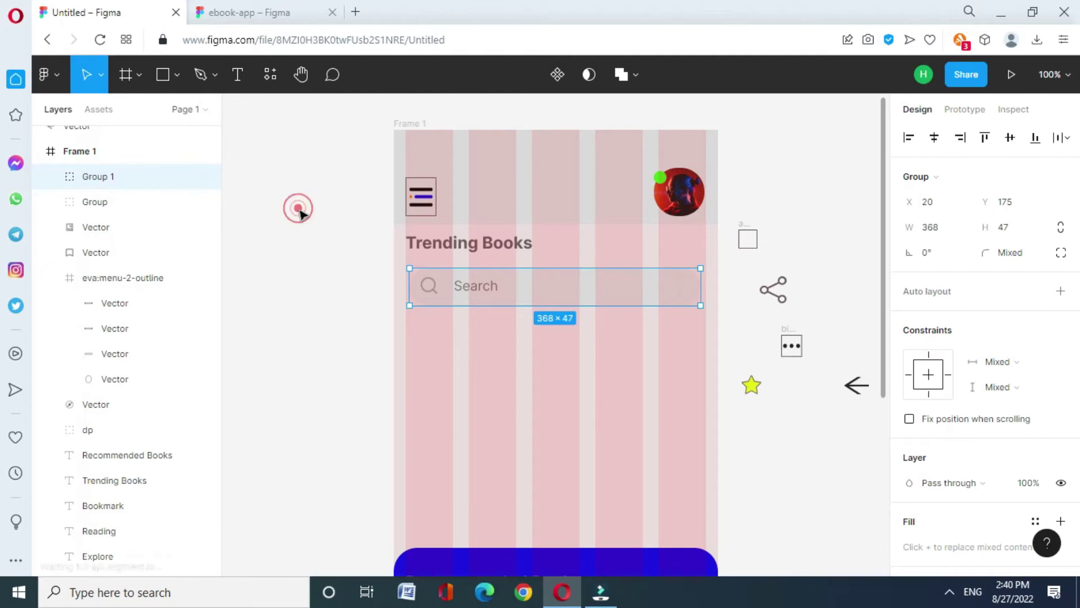
Move the search bar background rectangle down to reveal the microphone icon.
left_click(299, 210)
double_click(685, 291)
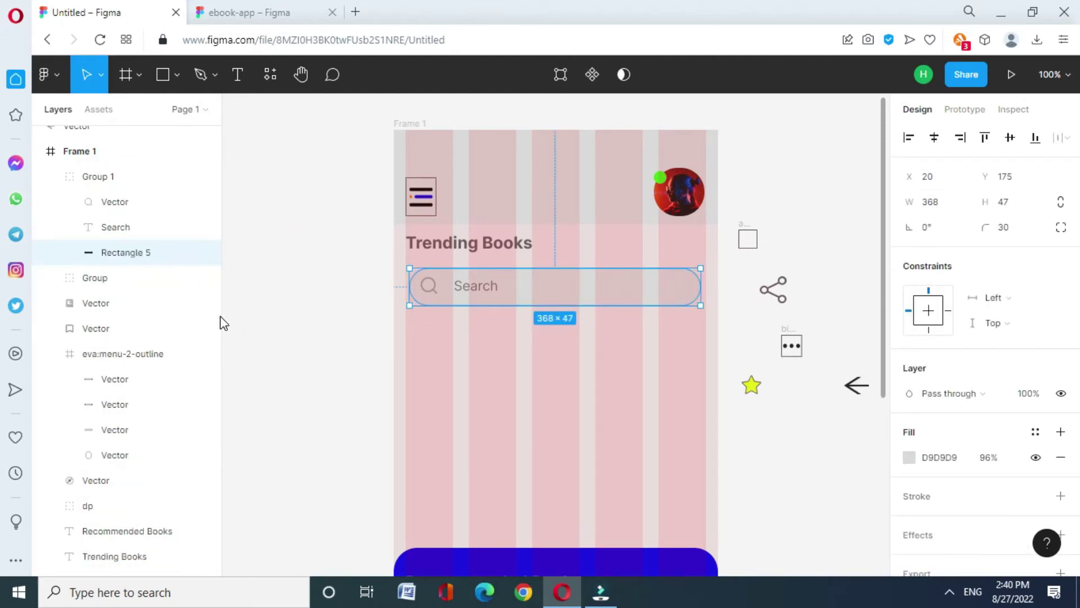
left_click_drag(218, 317, 219, 405)
mouse_move(216, 435)
left_mouse_down()
mouse_move(222, 248)
mouse_move(221, 306)
left_mouse_up()
double_click(687, 290)
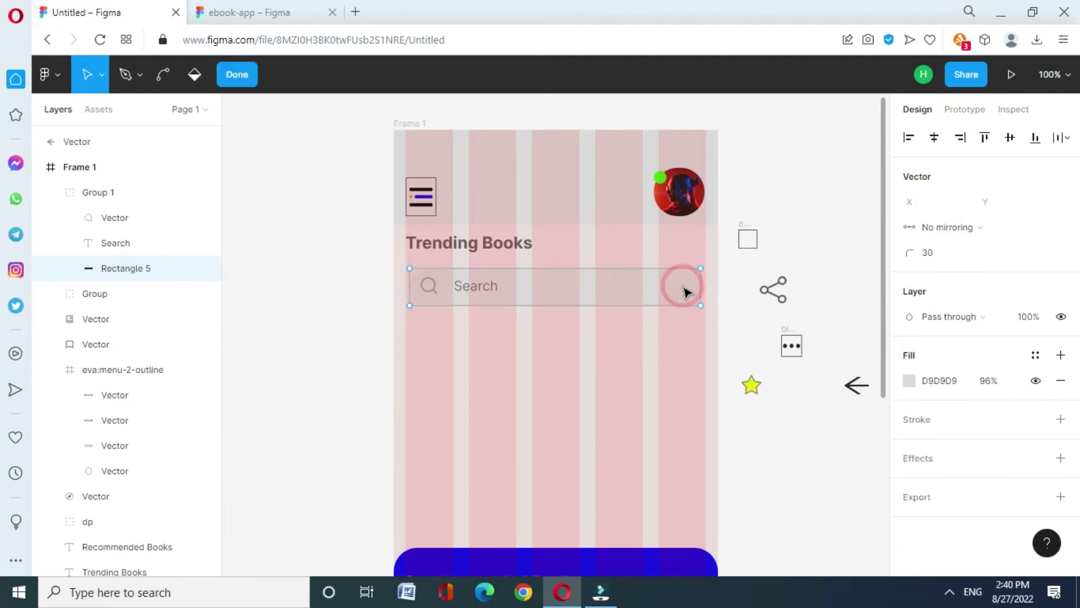
mouse_move(218, 314)
left_mouse_down()
mouse_move(224, 455)
mouse_move(235, 196)
left_mouse_up()
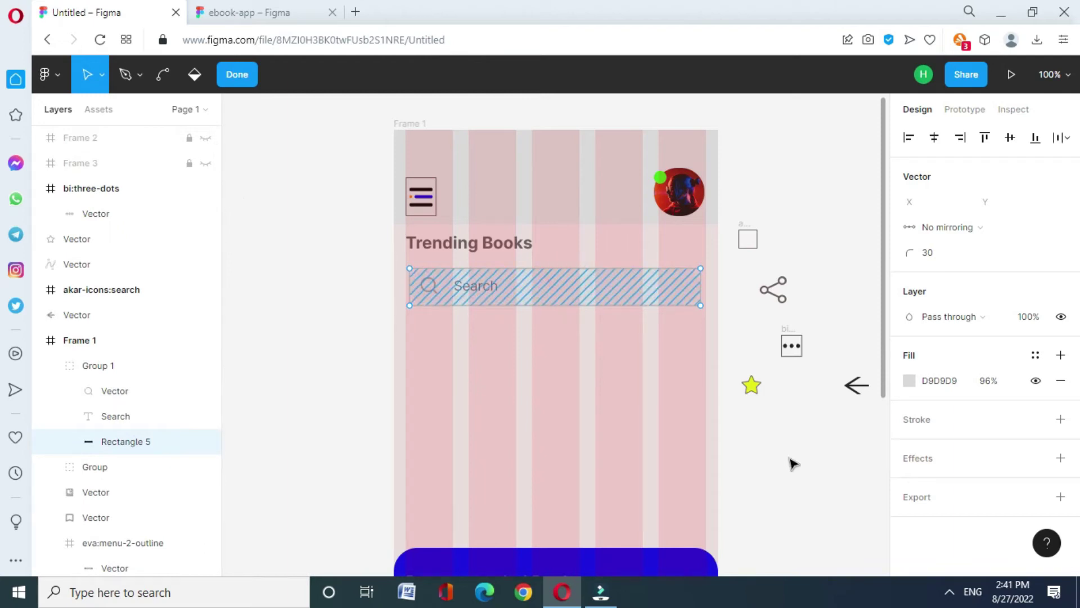
left_click_drag(593, 295, 597, 338)
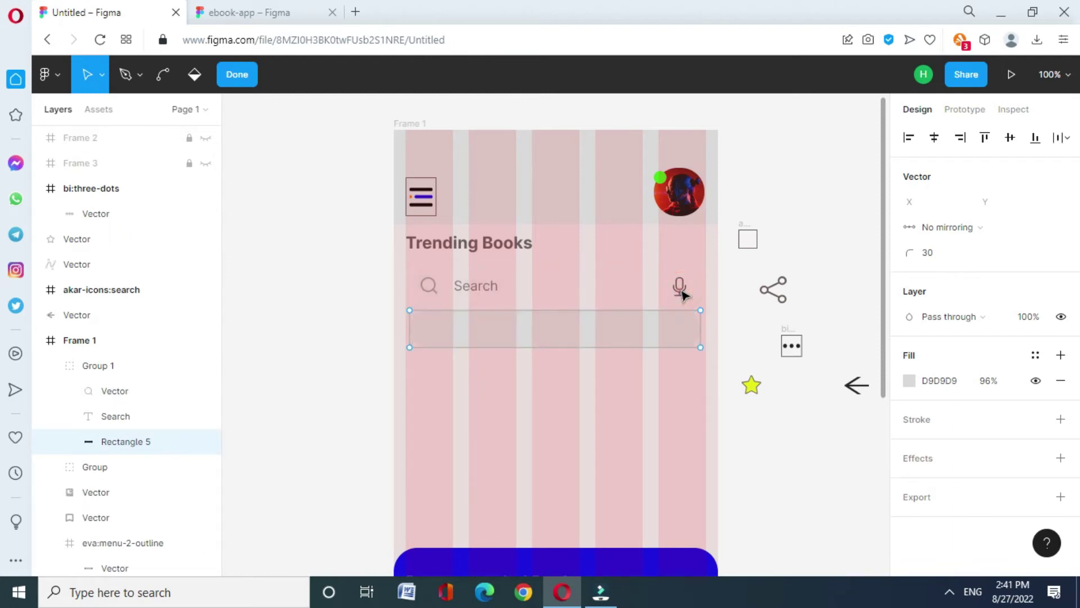
key("Escape")
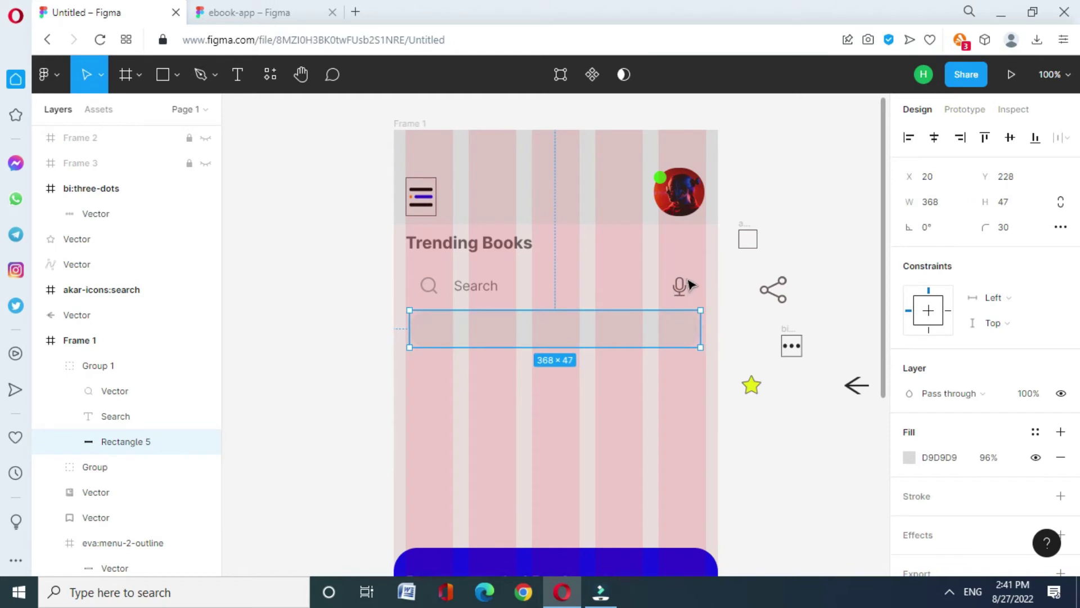
Inspect the microphone group, then undo back to the original search bar layout.
left_click(680, 287)
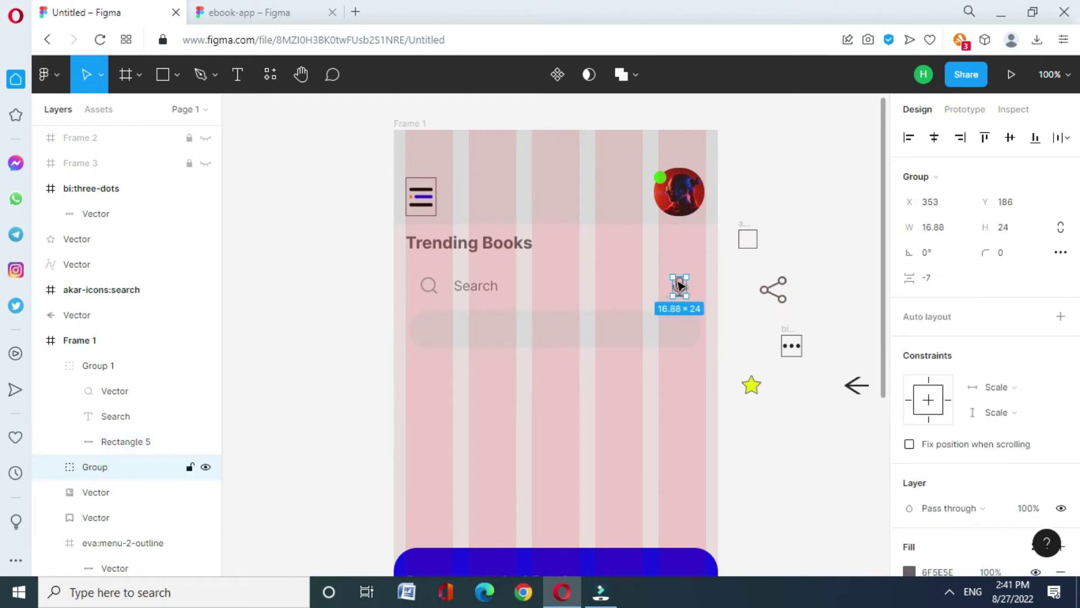
left_click(50, 467)
left_click(51, 467)
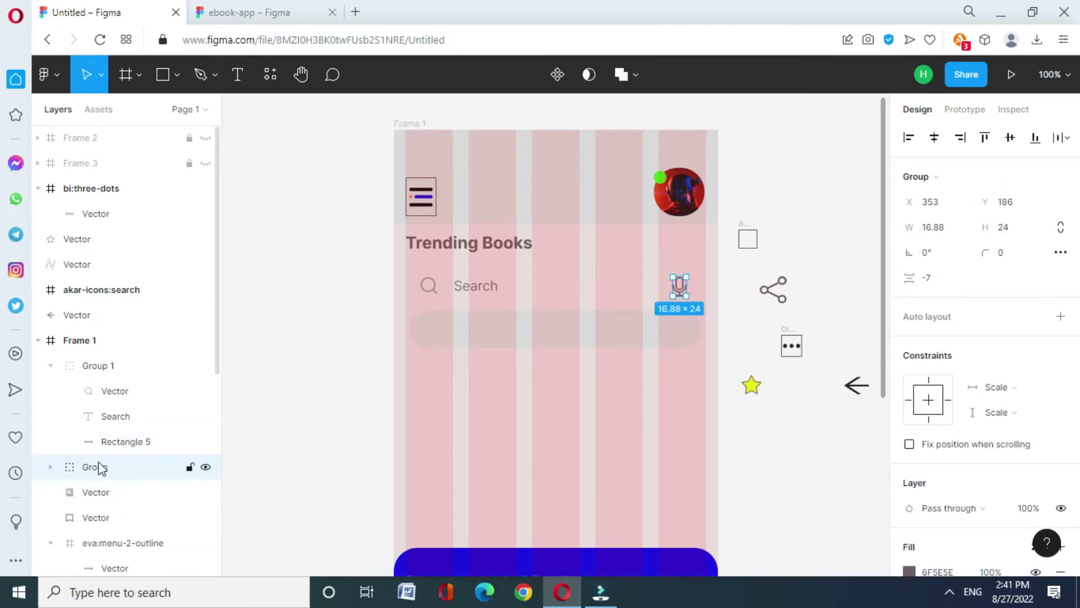
left_click(217, 309)
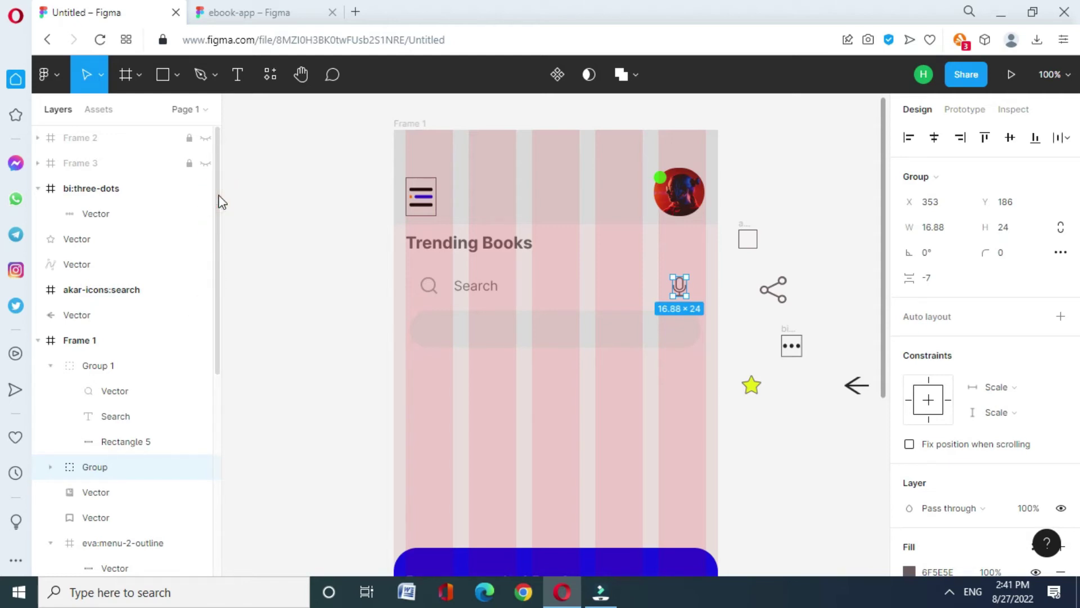
key("ctrl+z")
key("Return")
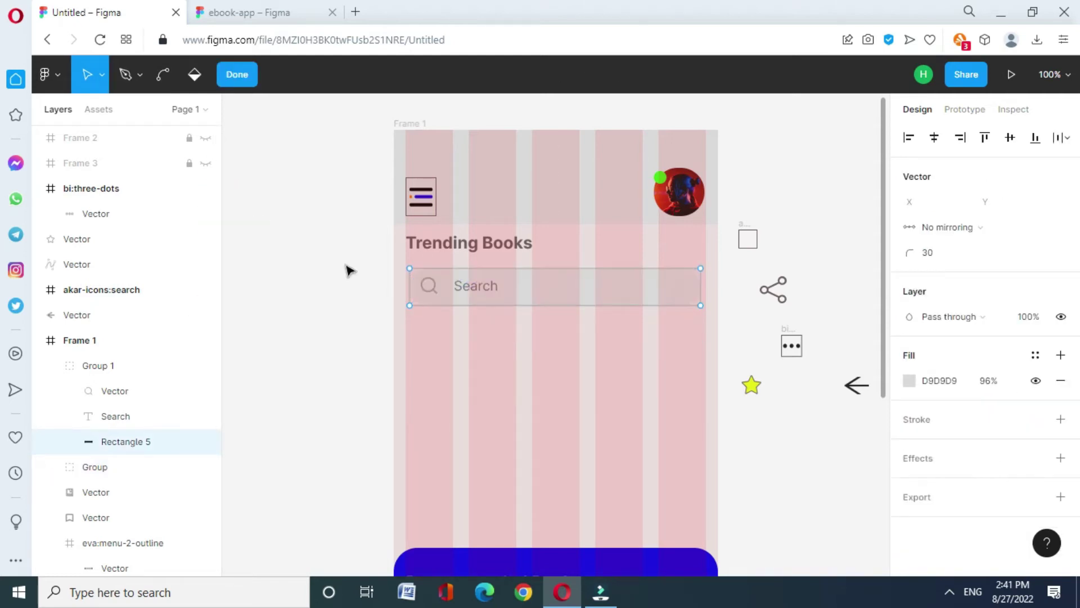
key("Escape")
key("ctrl+z")
key("ctrl+z")
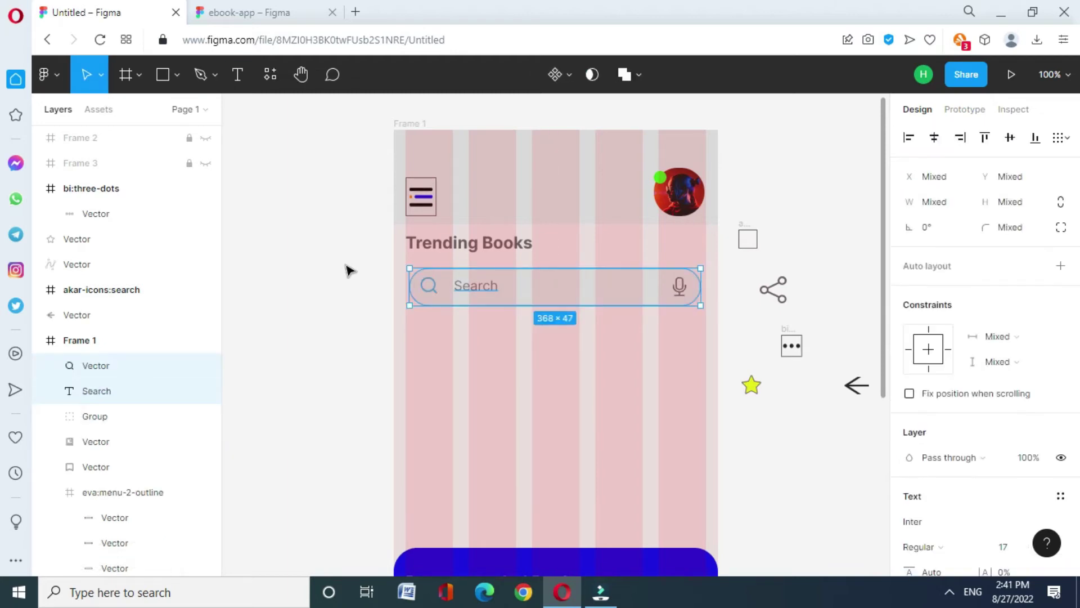
left_click_drag(220, 313, 218, 405)
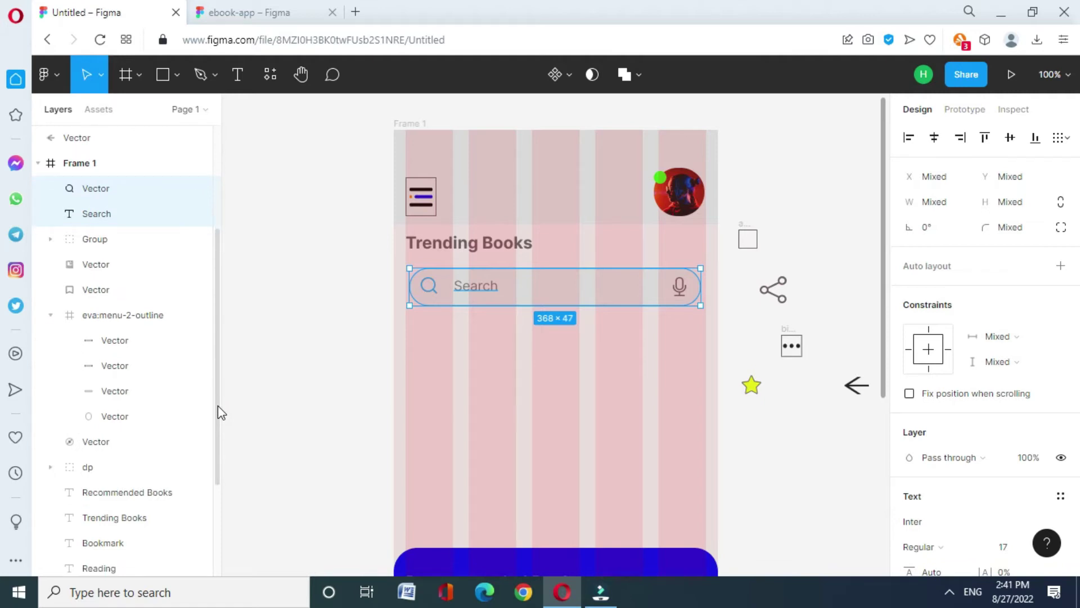
Group the search icon, Search text and microphone together.
left_click(51, 240)
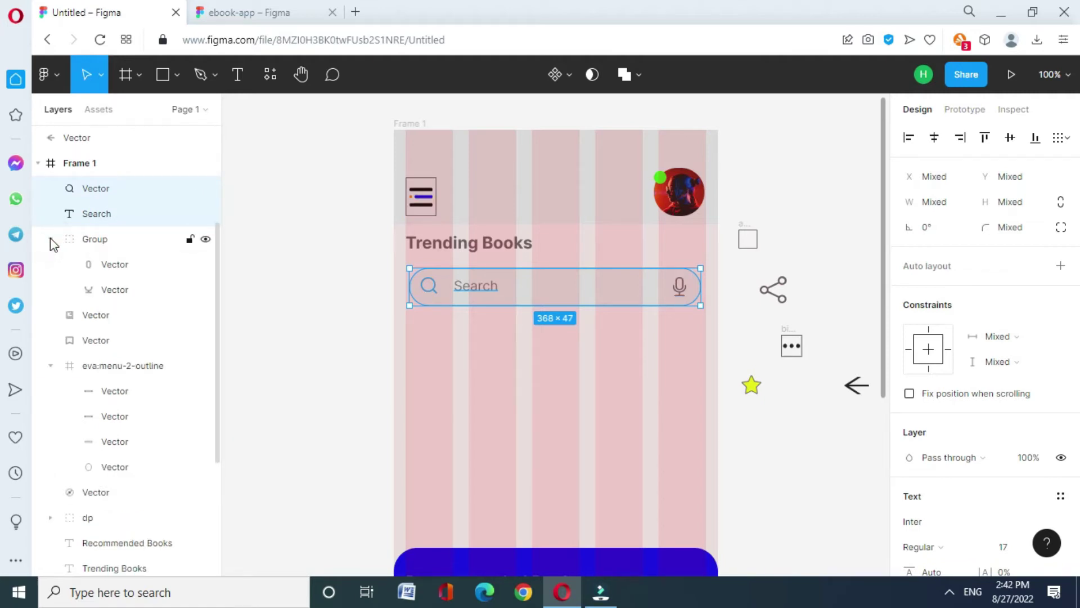
left_click(112, 239, "shift")
right_click(136, 237)
left_click(167, 254)
right_click(116, 186)
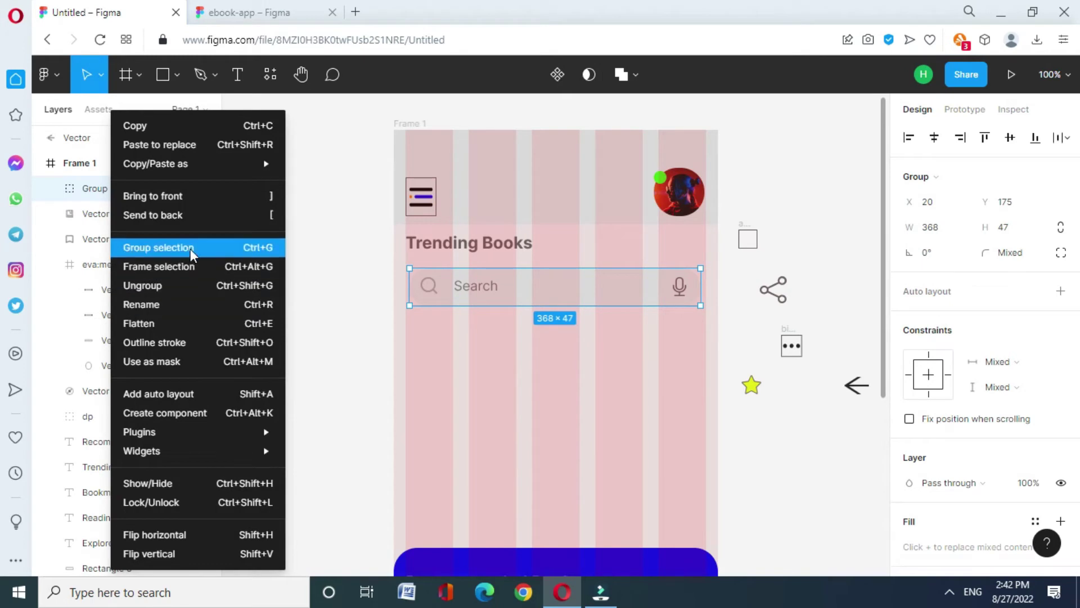
left_click(147, 279)
left_click(161, 242)
Rename the new group to 'search bar'.
right_click(144, 197)
left_click(177, 320)
type("search bar")
key("Return")
left_click(338, 285)
left_click_drag(514, 285, 512, 318)
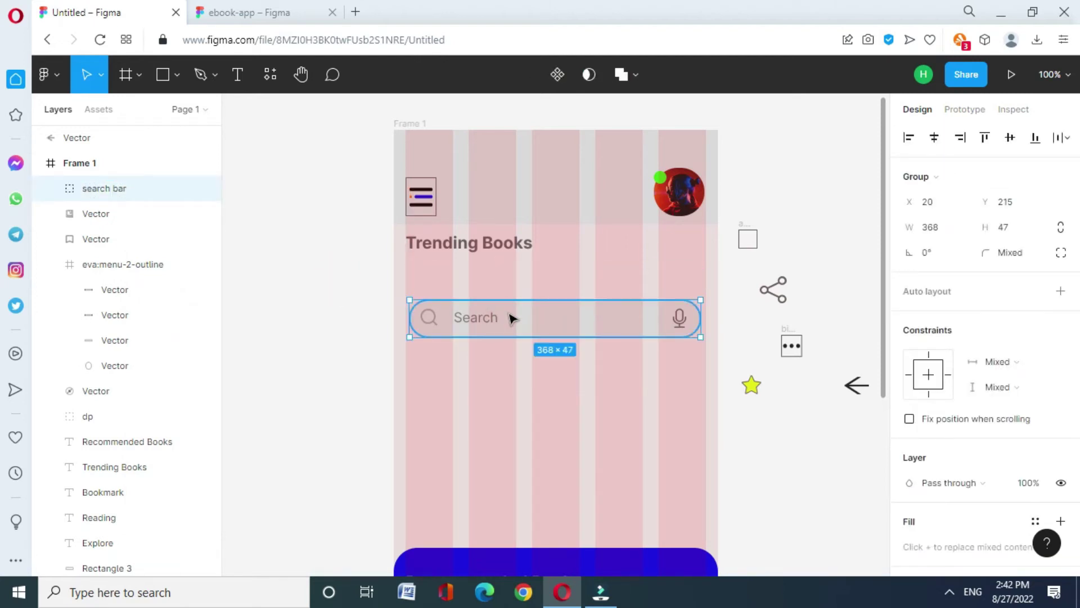
key("ctrl+z")
Set the three-dots icon's fill to white (FFFFFF).
scroll(881, 327, "down", 1)
scroll(880, 335, "down", 1)
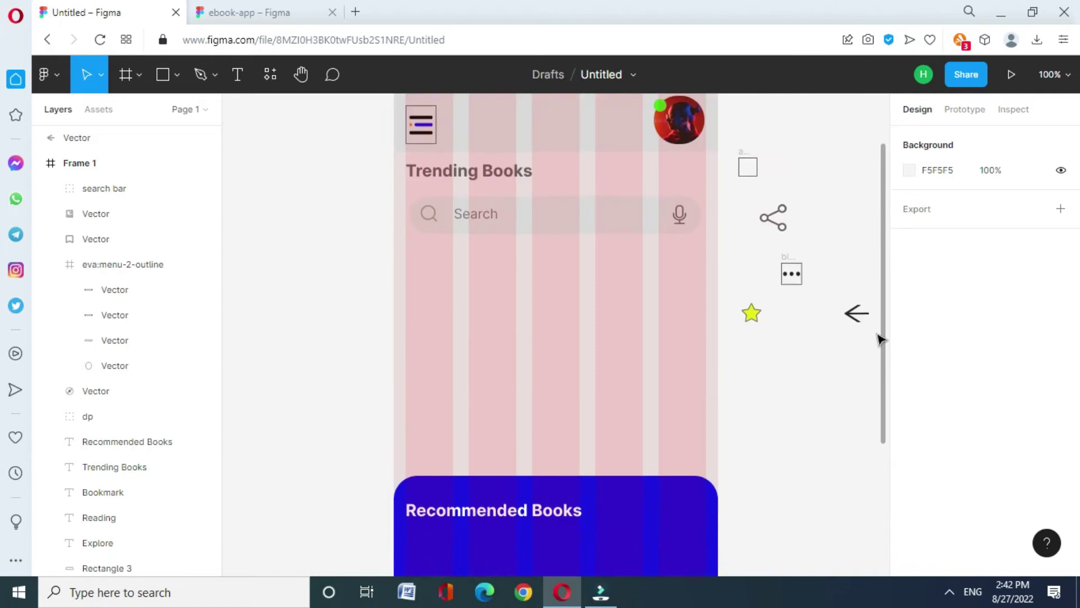
scroll(879, 336, "up", 1)
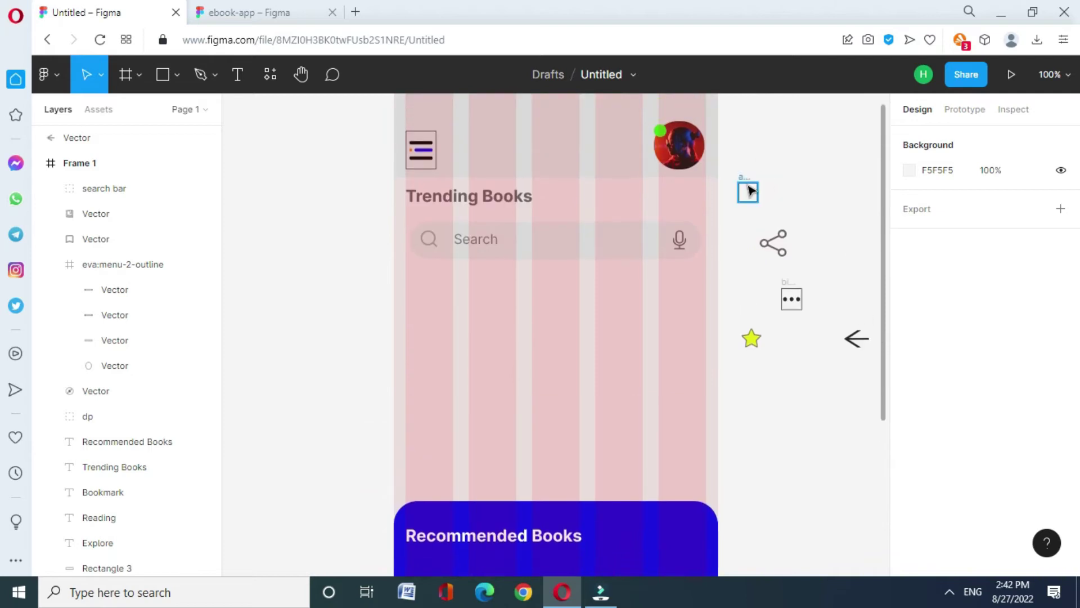
left_click(791, 302)
left_click(909, 482)
left_click(738, 499)
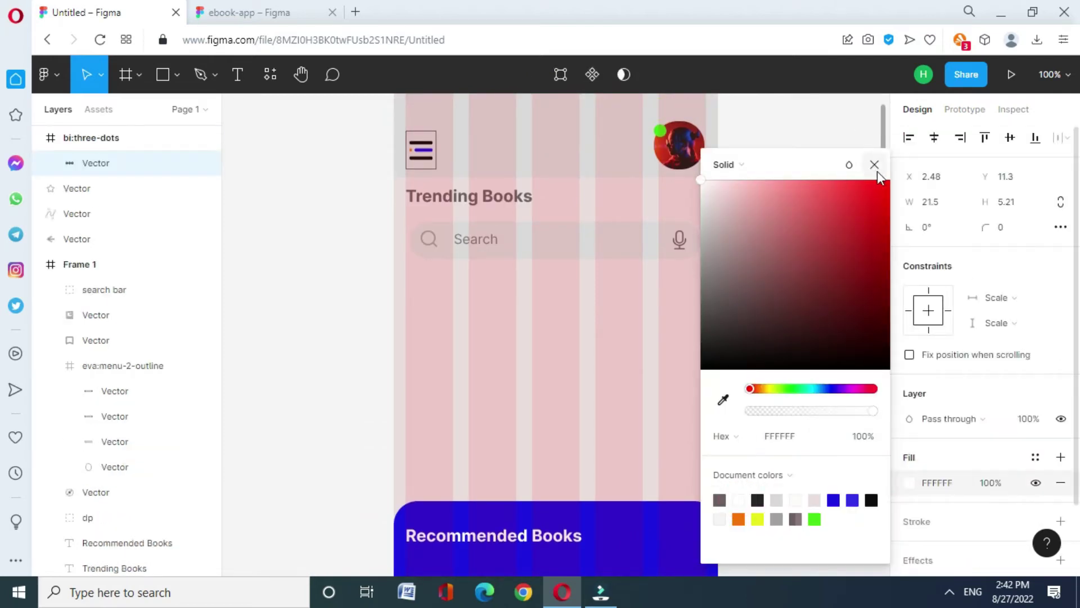
left_click(875, 166)
Move the three-dots icon beside Recommended Books and delete its empty frame.
left_click_drag(791, 298, 683, 537)
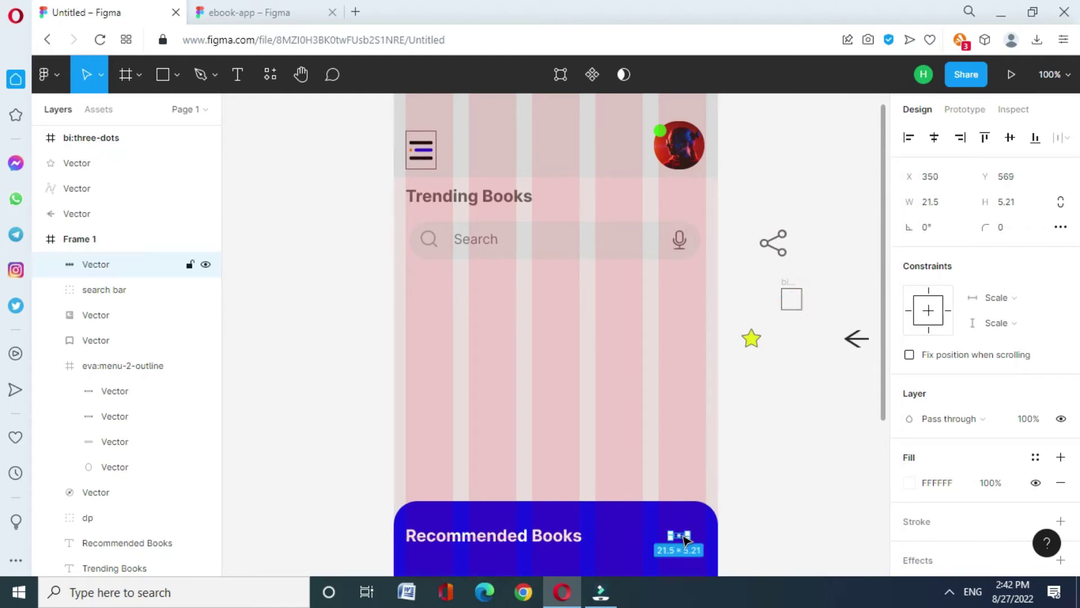
left_click(791, 298)
key("Delete")
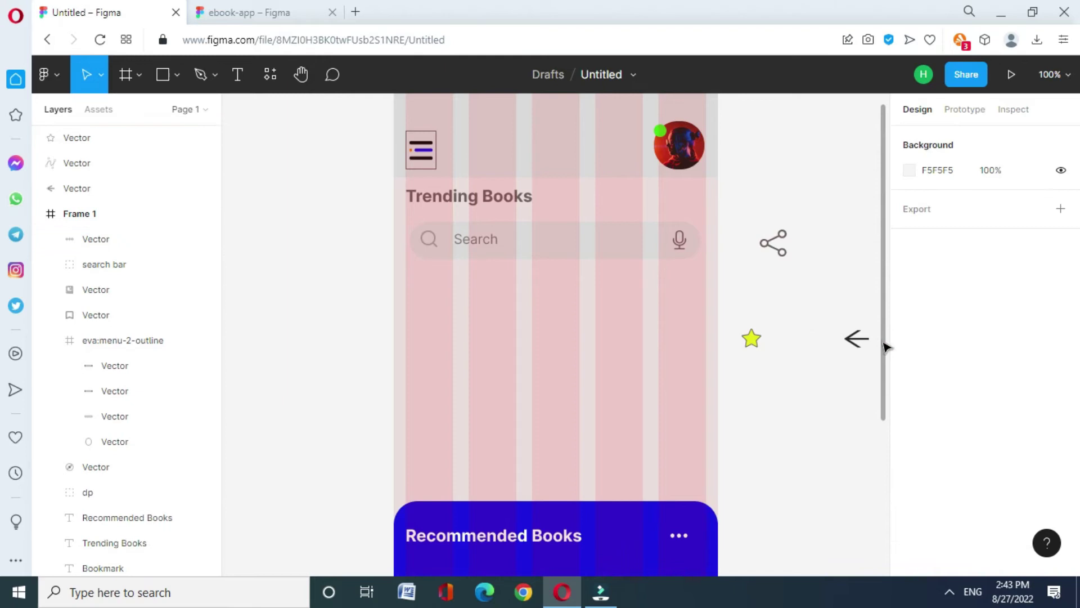
Move the Trending Books heading below the search bar and nudge the search bar up.
scroll(884, 346, "down", 3)
scroll(878, 455, "up", 1)
scroll(873, 412, "up", 1)
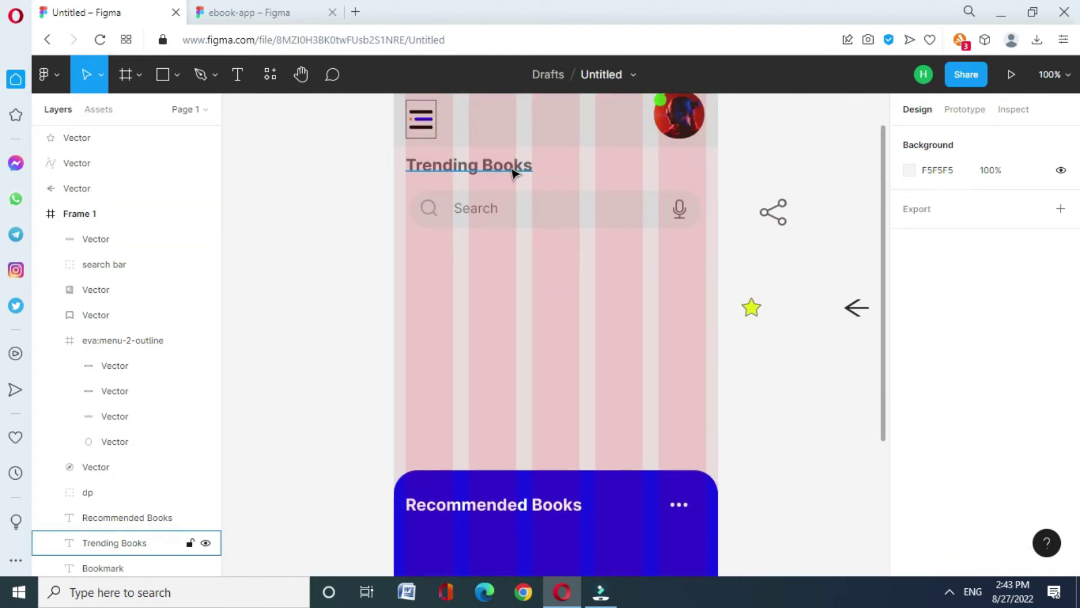
left_click_drag(513, 173, 507, 248)
left_click_drag(548, 204, 545, 195)
left_click(495, 246)
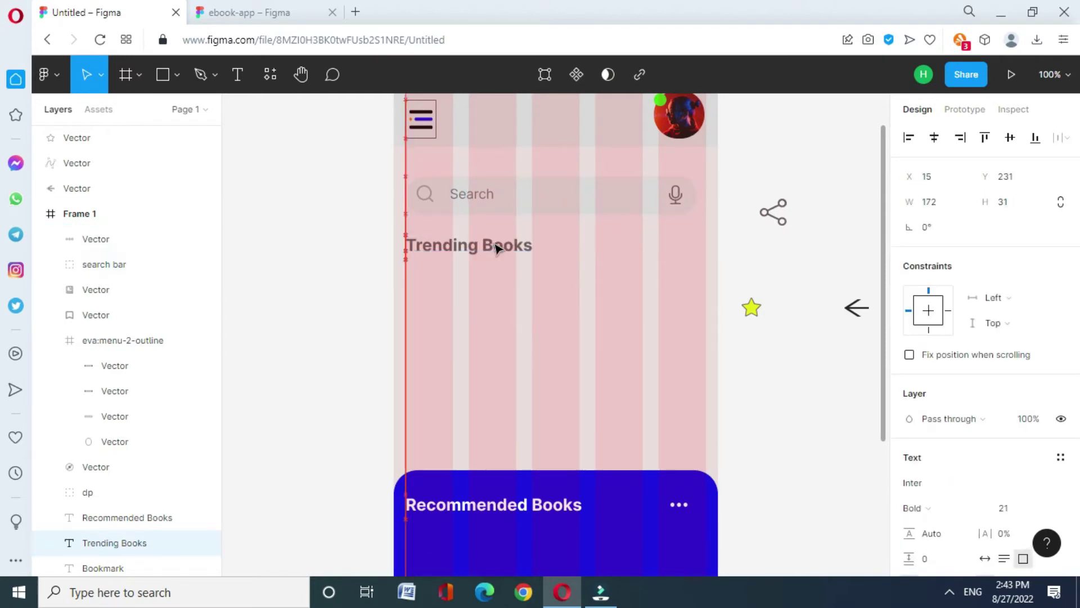
left_click(788, 266)
scroll(886, 281, "down", 3)
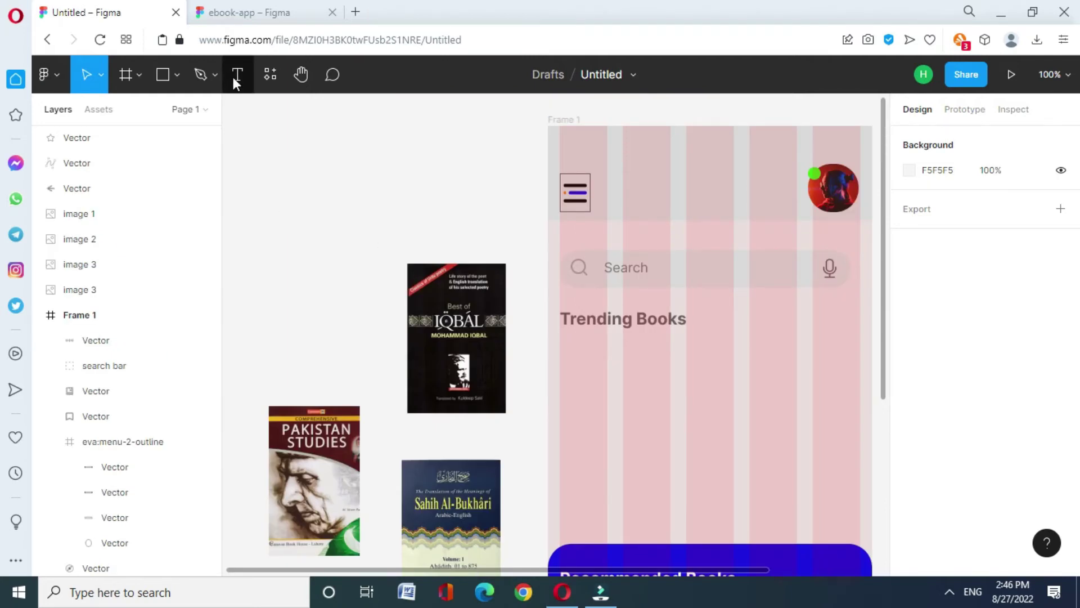
left_click(237, 78)
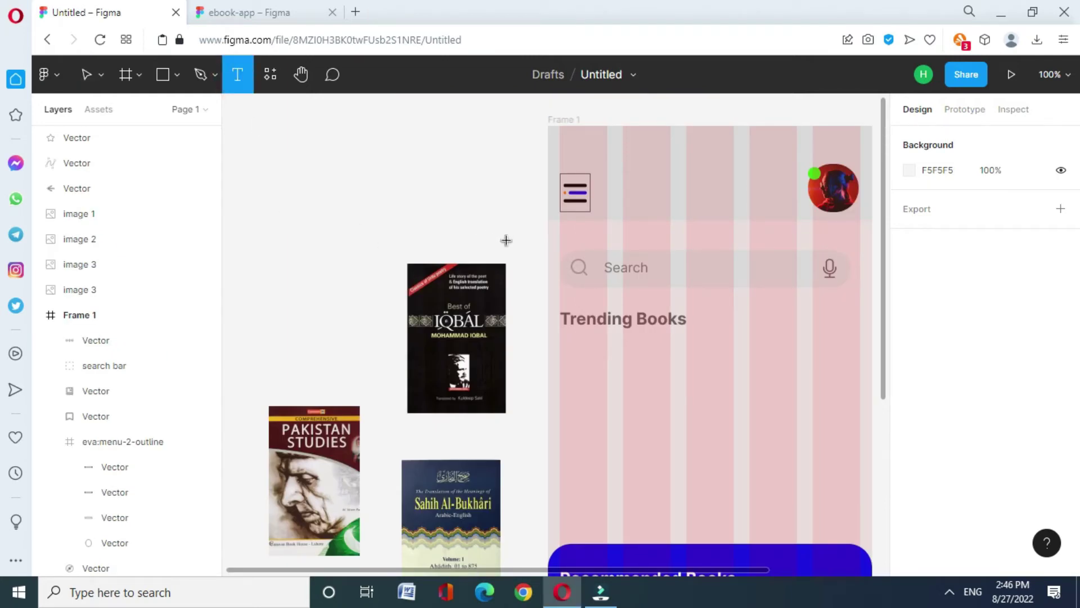
left_click_drag(442, 223, 237, 155)
type("Copy and Paste some b")
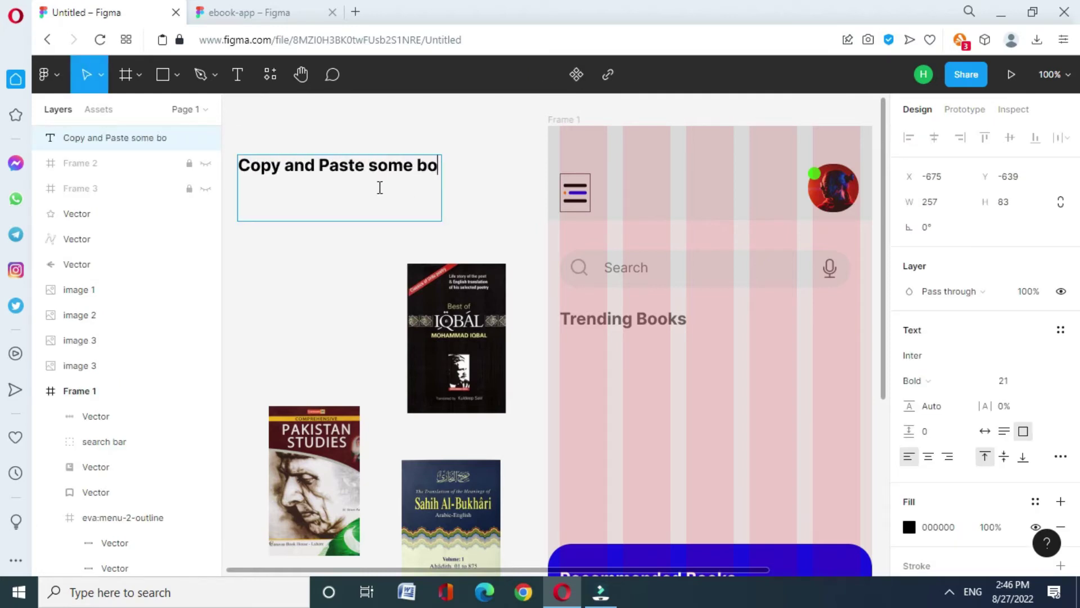
type("oks Co")
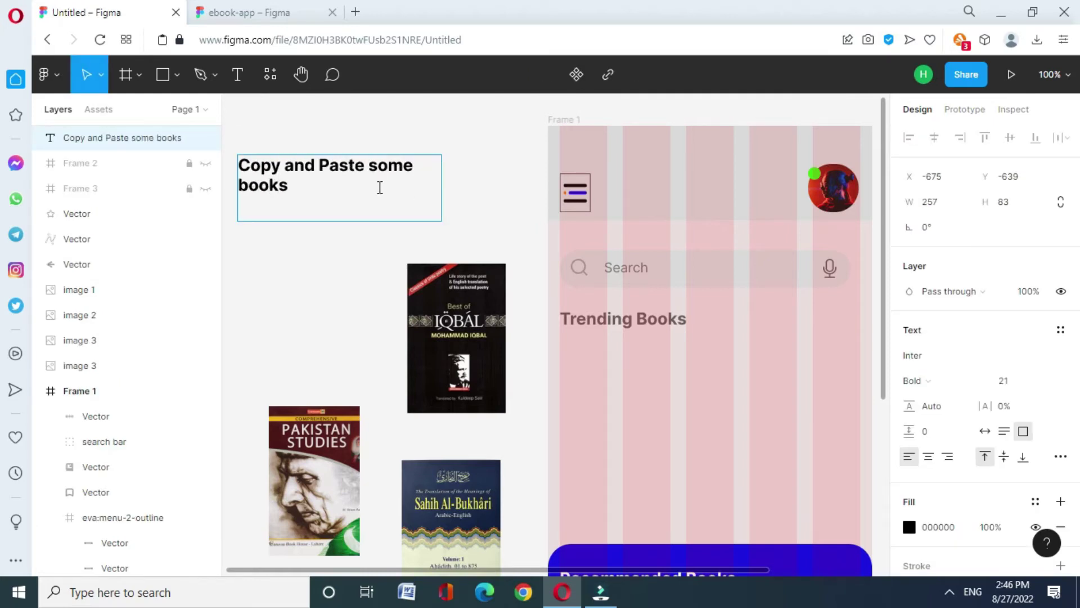
type("vers")
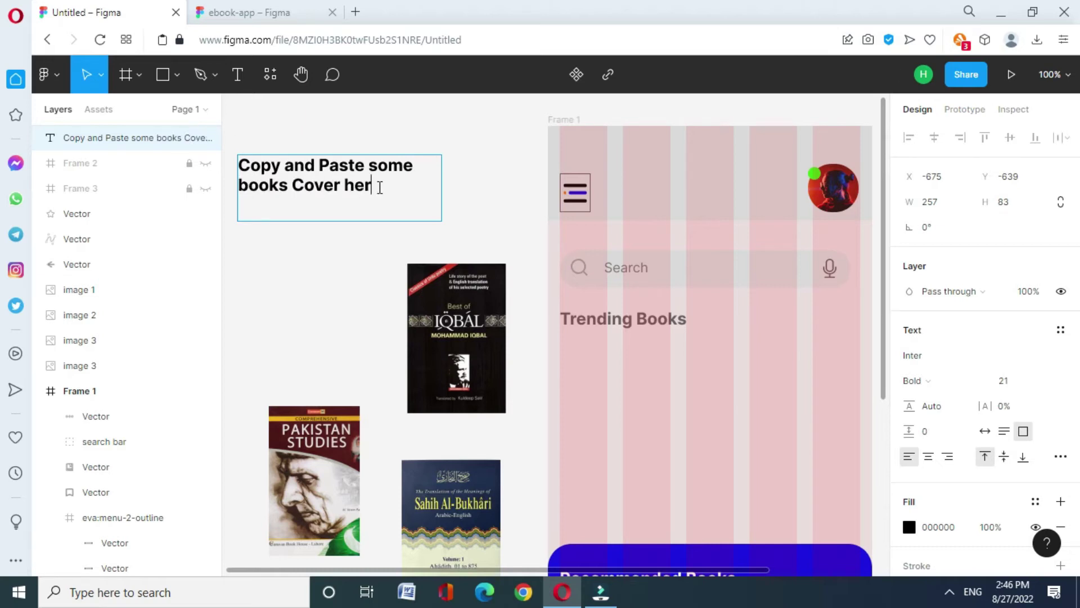
key("Escape")
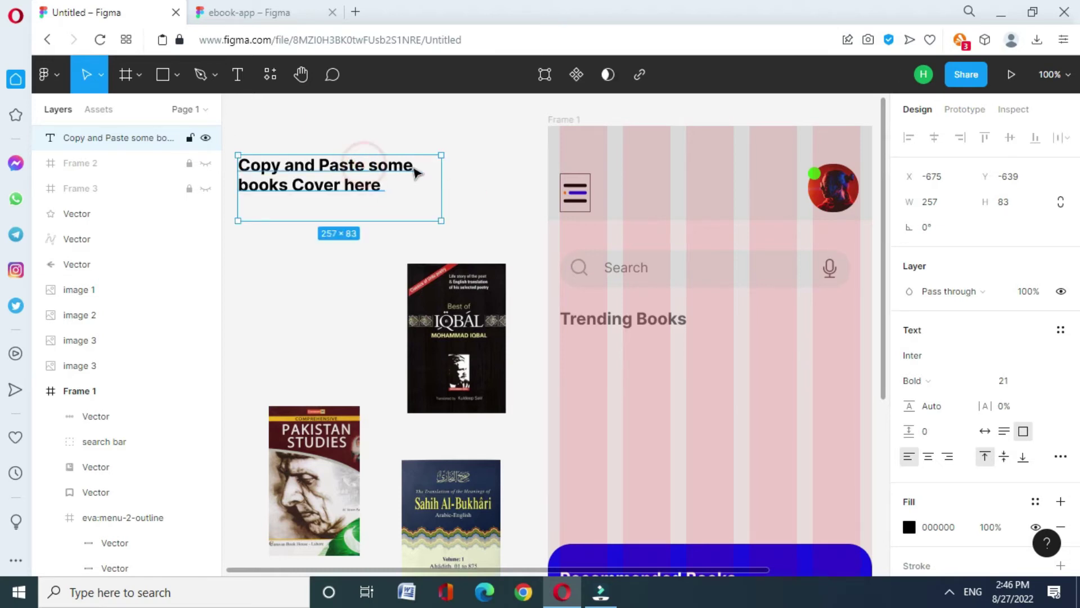
double_click(287, 185)
left_click(287, 186)
type("Images")
key("BackSpace")
key("BackSpace")
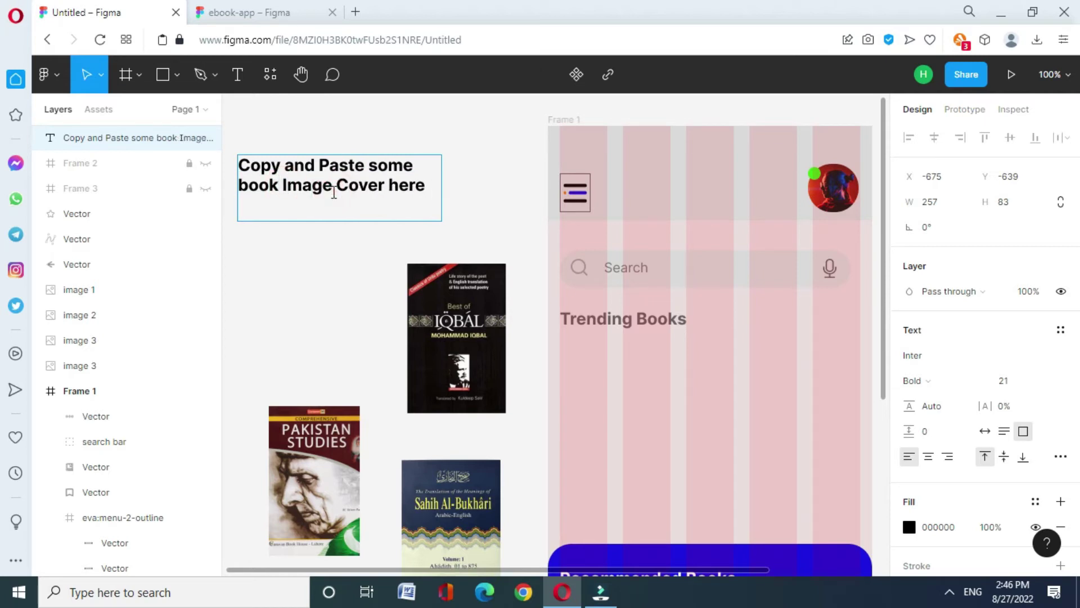
type("s")
key("Escape")
left_click(413, 287)
left_click(315, 484)
left_click(443, 153)
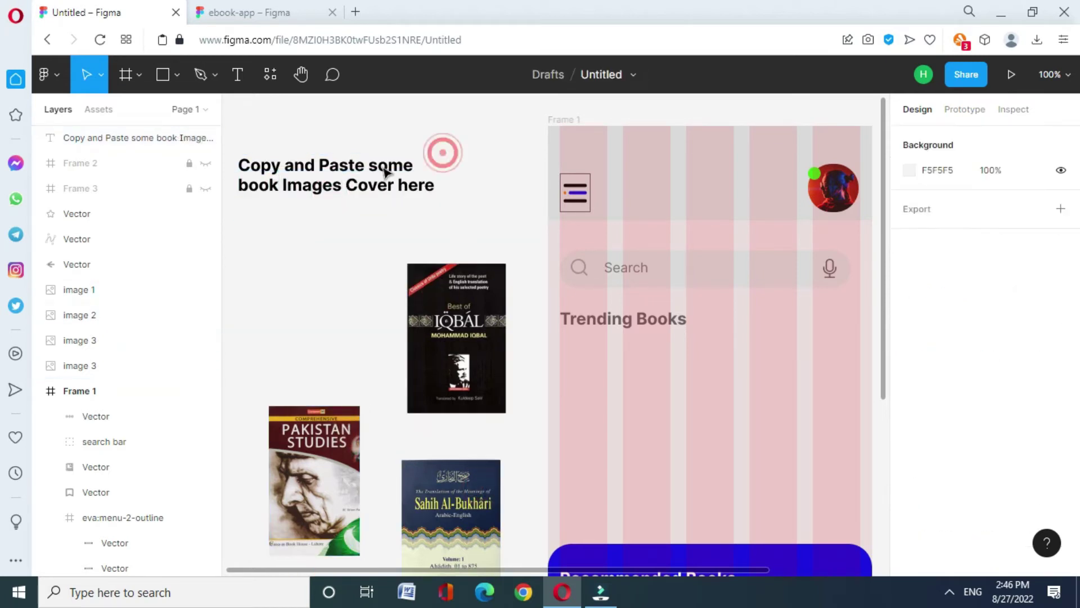
left_click(386, 172)
key("Delete")
Round the corners of all four book cover images to 30.
scroll(877, 253, "down", 3)
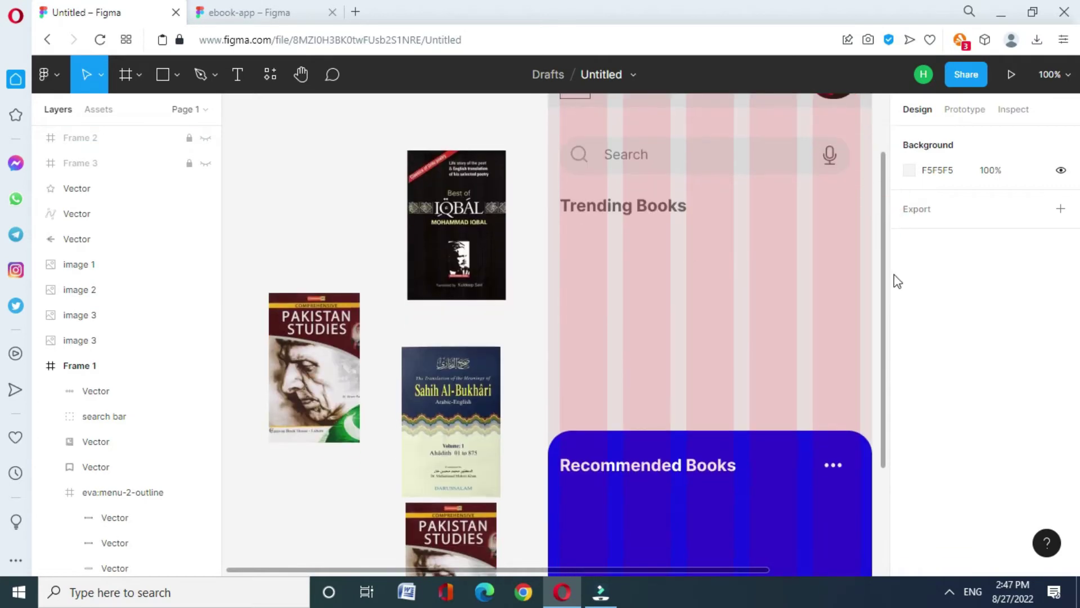
left_click_drag(242, 97, 523, 521)
left_click(1014, 228)
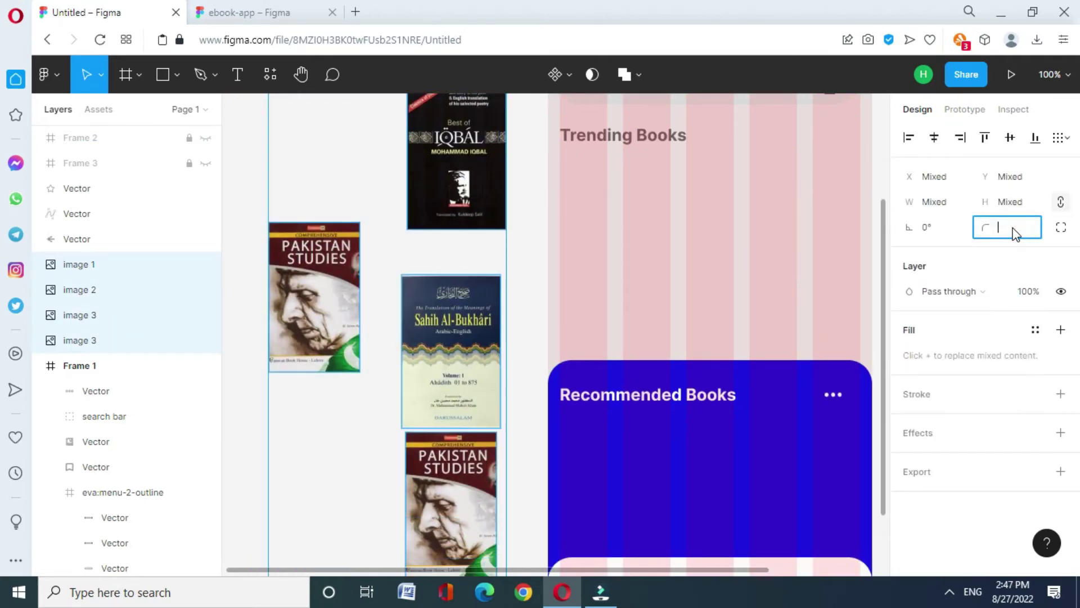
type("30")
key("Return")
left_click(307, 465)
Place the Iqbal, Sahih Al-Bukhari and Pakistan Studies covers in a row under Trending Books.
mouse_move(472, 151)
left_mouse_down()
mouse_move(624, 219)
mouse_move(626, 238)
left_mouse_up()
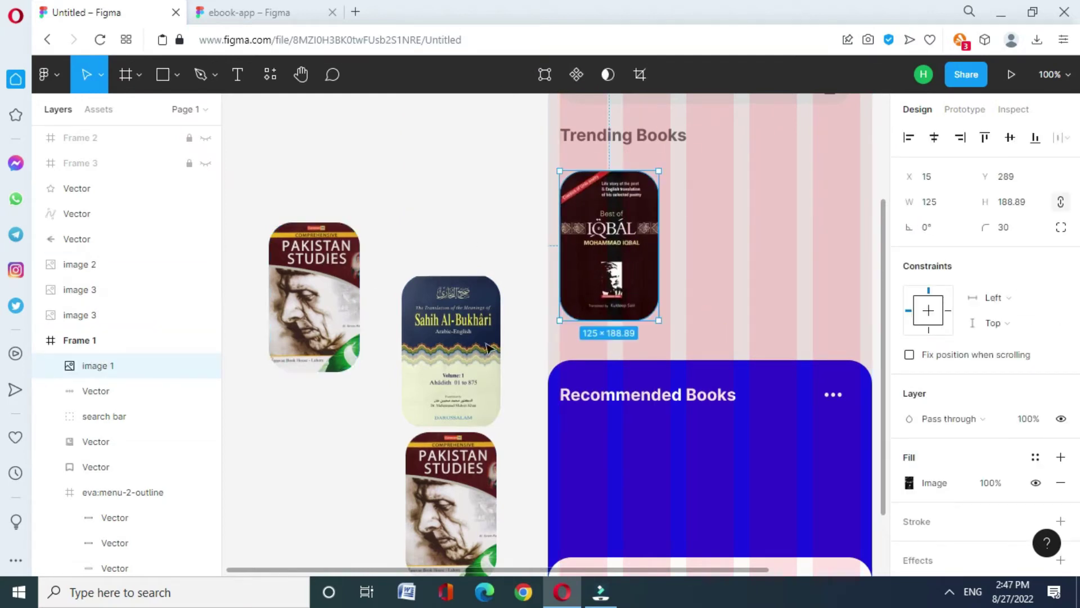
left_click_drag(474, 342, 744, 233)
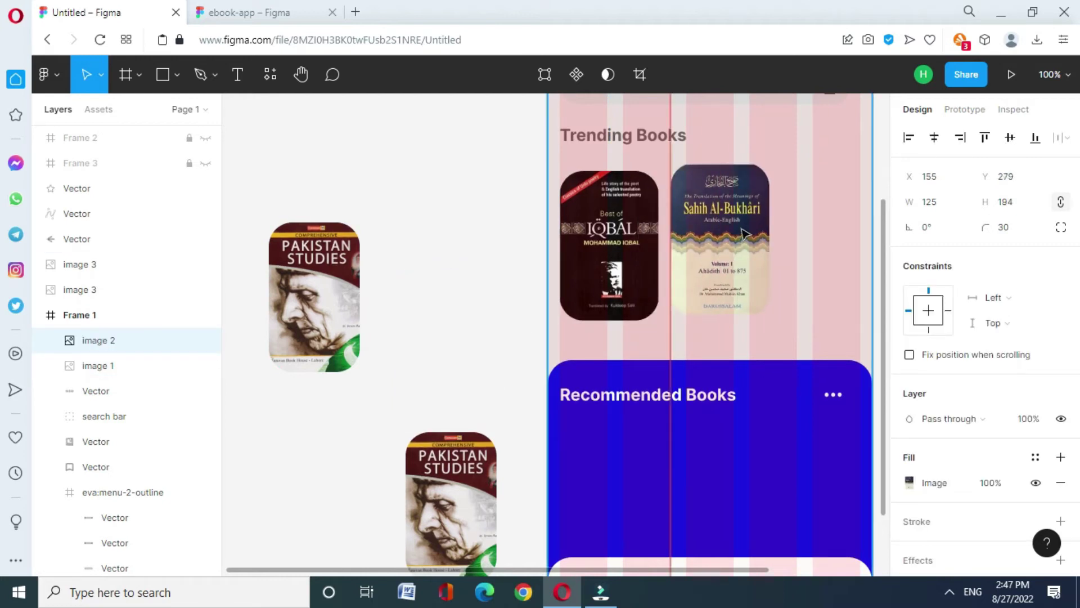
left_click_drag(334, 284, 842, 233)
left_click_drag(634, 574, 755, 572)
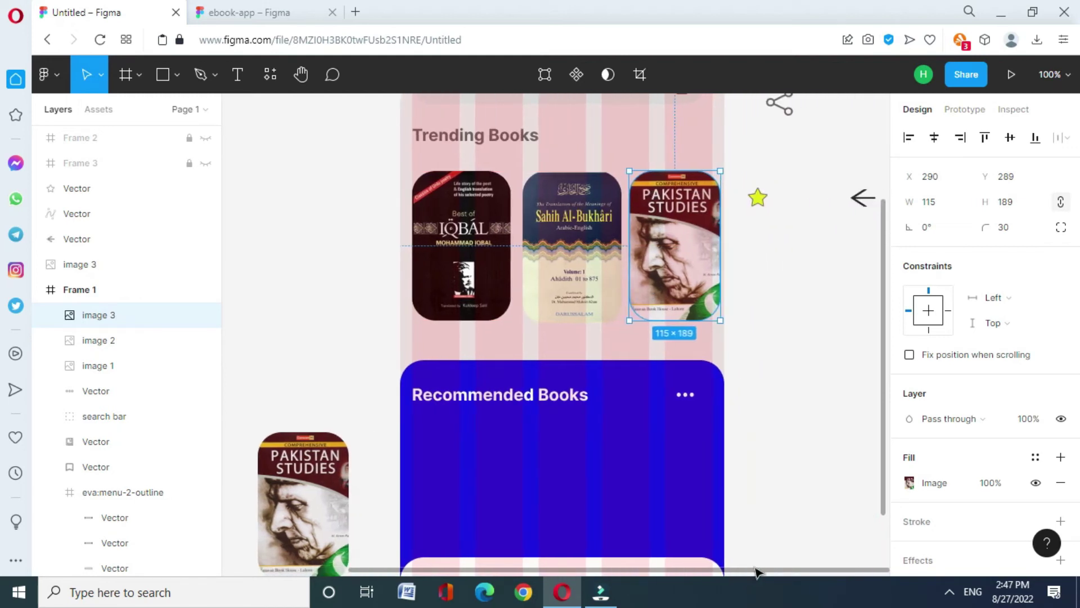
Move the star, back-arrow and share icons out to the left canvas.
left_click_drag(758, 197, 302, 180)
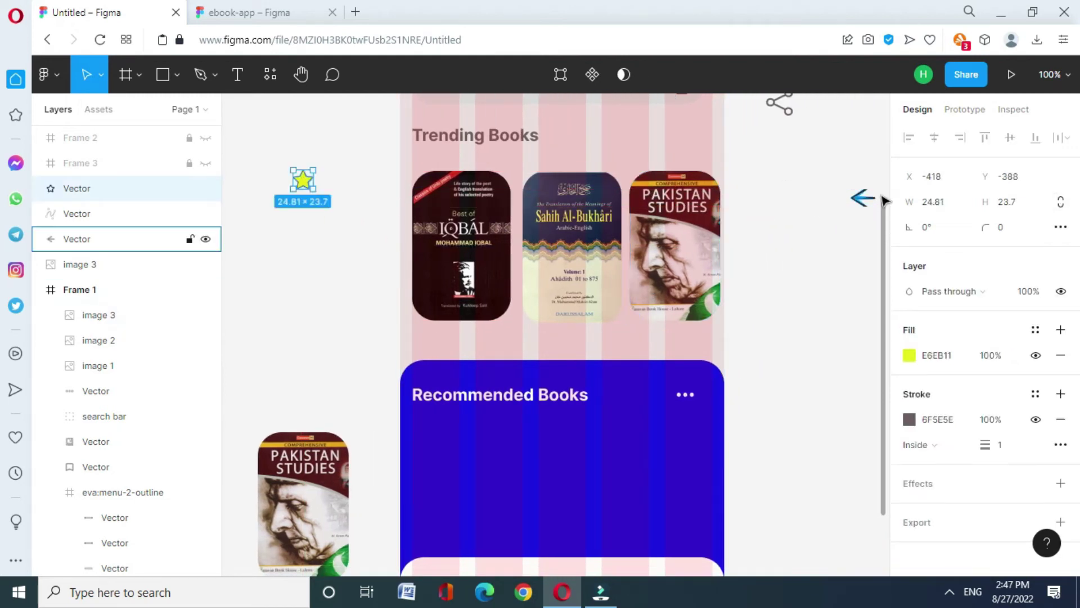
left_click_drag(863, 198, 293, 350)
left_click_drag(780, 106, 305, 267)
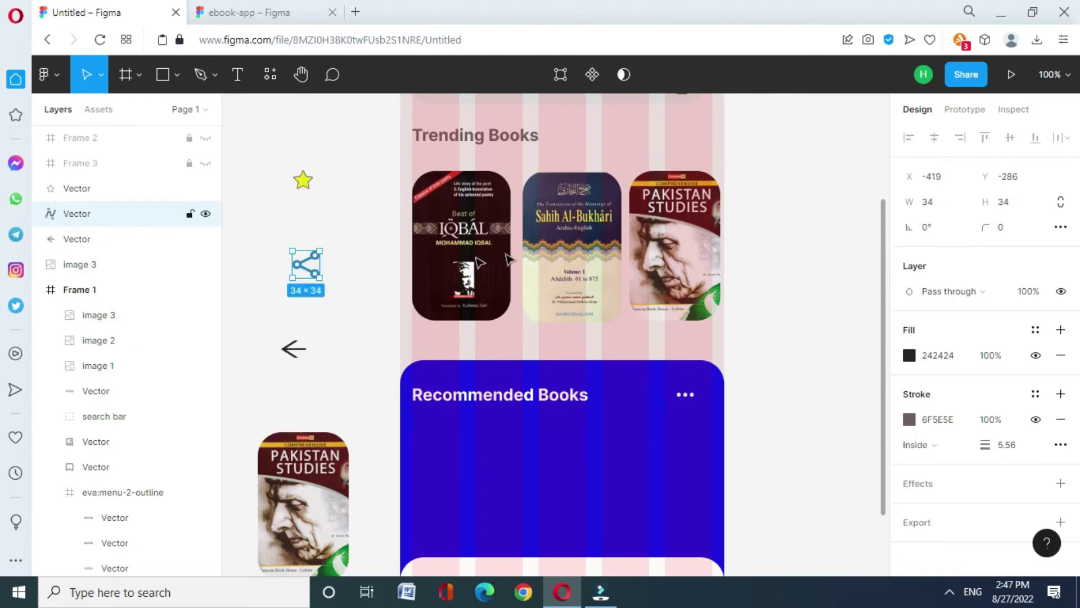
left_click(238, 78)
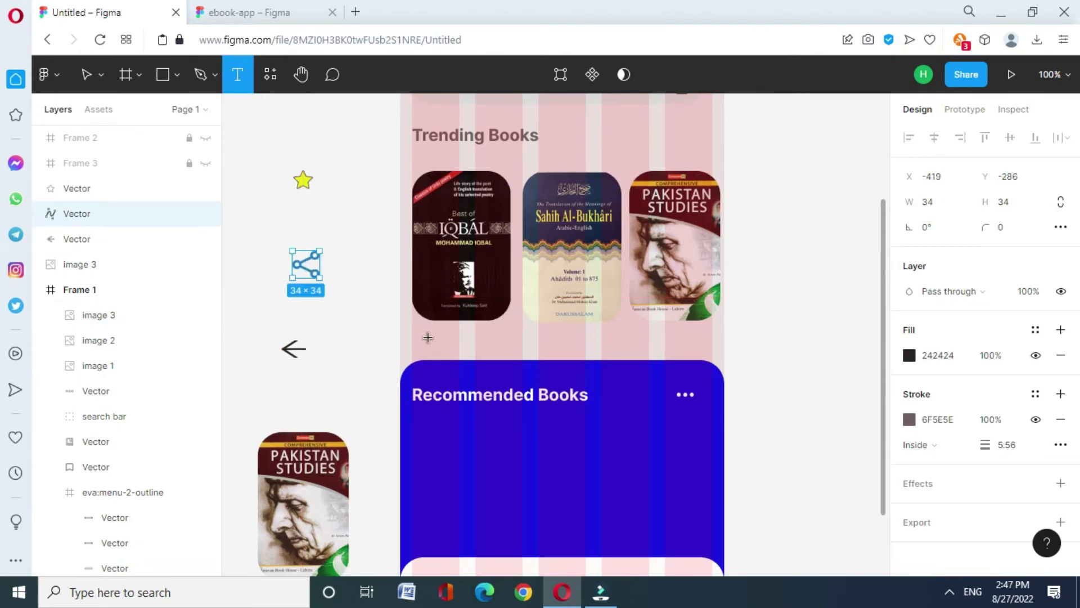
key("v")
Nudge the three covers so they align vertically in the row.
left_click_drag(503, 224, 502, 214)
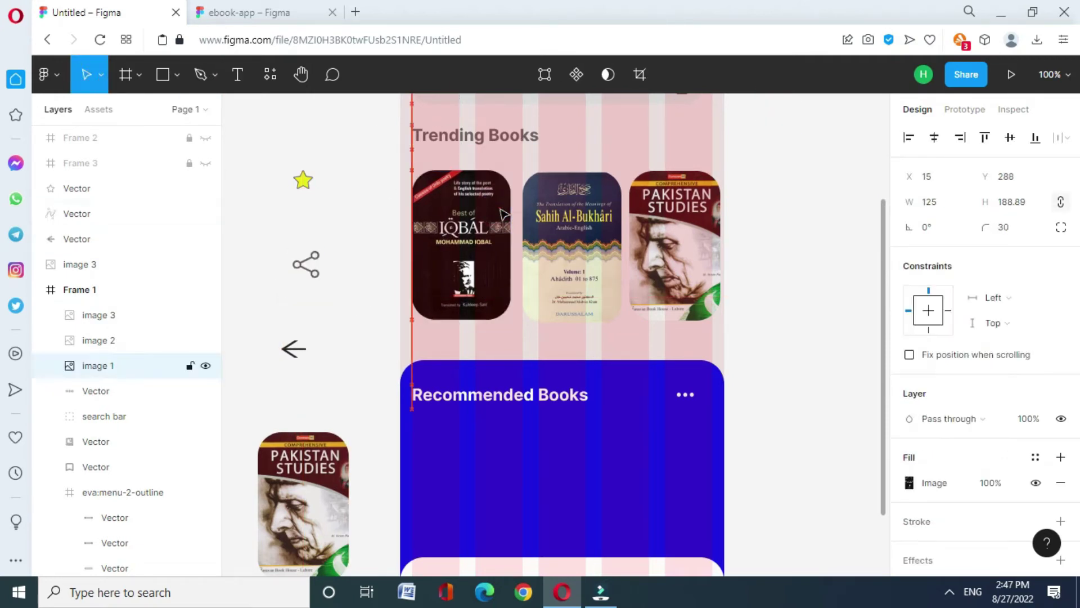
key("shift+Up")
key("Up")
key("Up")
key("Up")
key("ctrl+z")
left_click(587, 215)
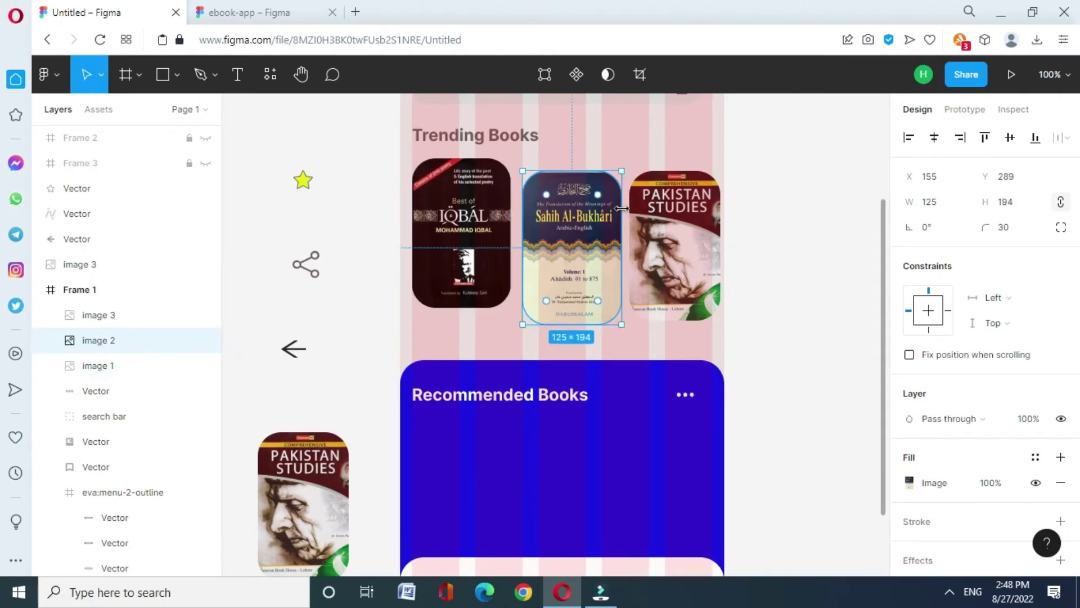
left_click(98, 315)
left_click(102, 342, "shift")
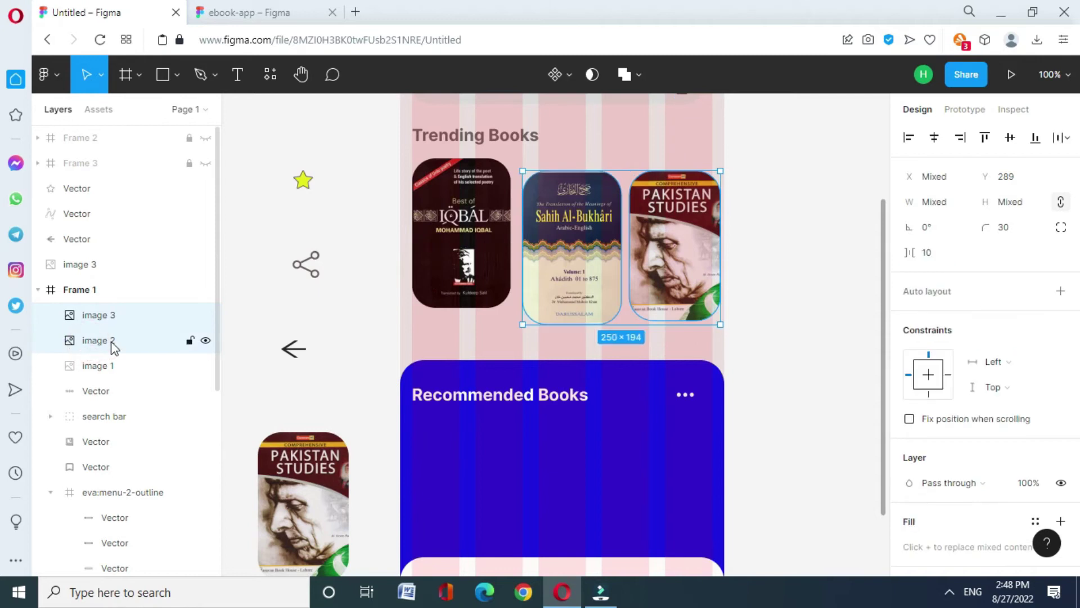
key("Up")
key("Up")
key("Up")
key("Up")
key("Up")
key("Up")
key("Up")
key("Up")
key("Down")
key("Down")
key("Down")
key("Down")
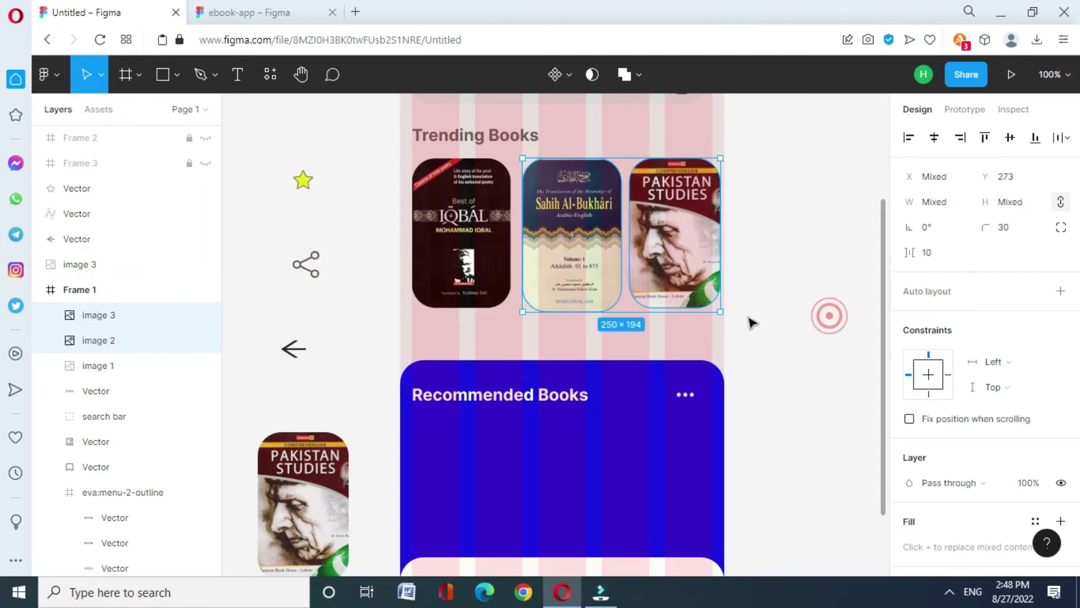
left_click(751, 322)
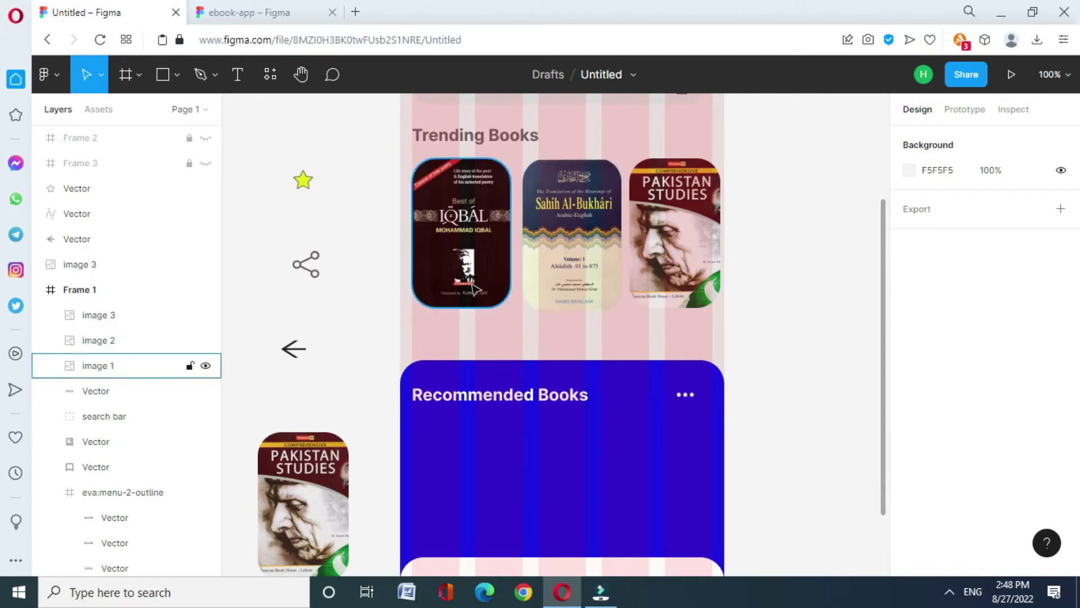
Add a bold 13-point 'Best Of Iqbal' title under the Iqbal cover.
key("t")
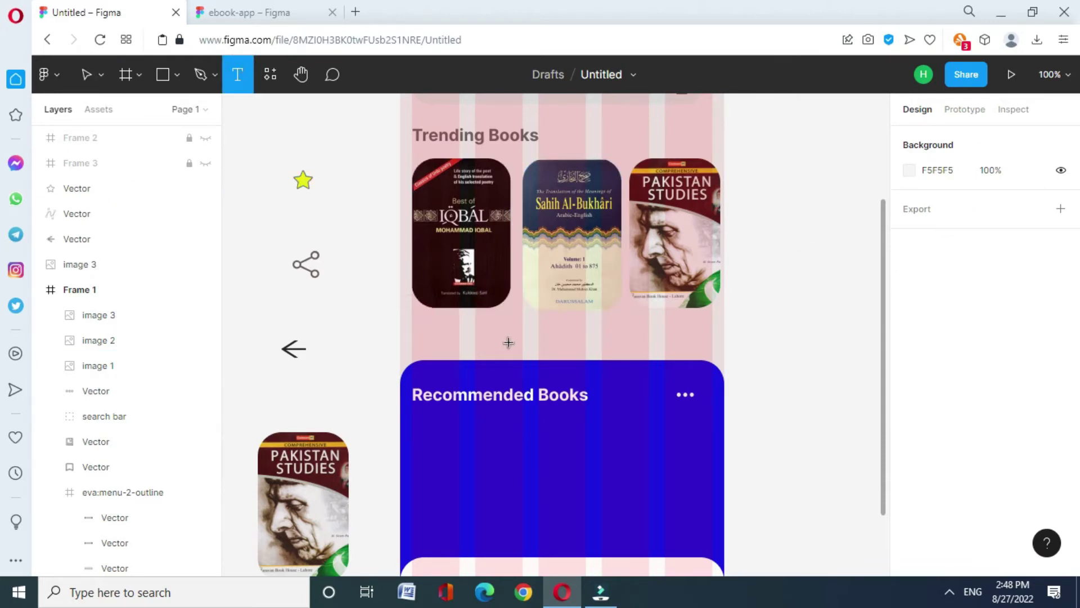
left_click_drag(412, 316, 511, 342)
type("Be")
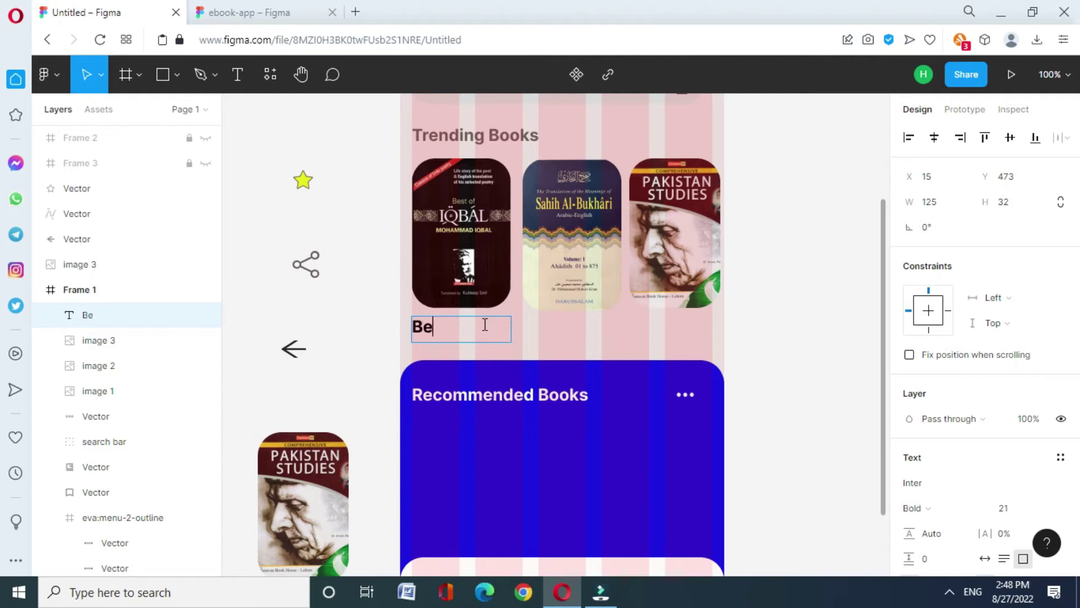
type("st Of Iqbal")
key("ctrl+a")
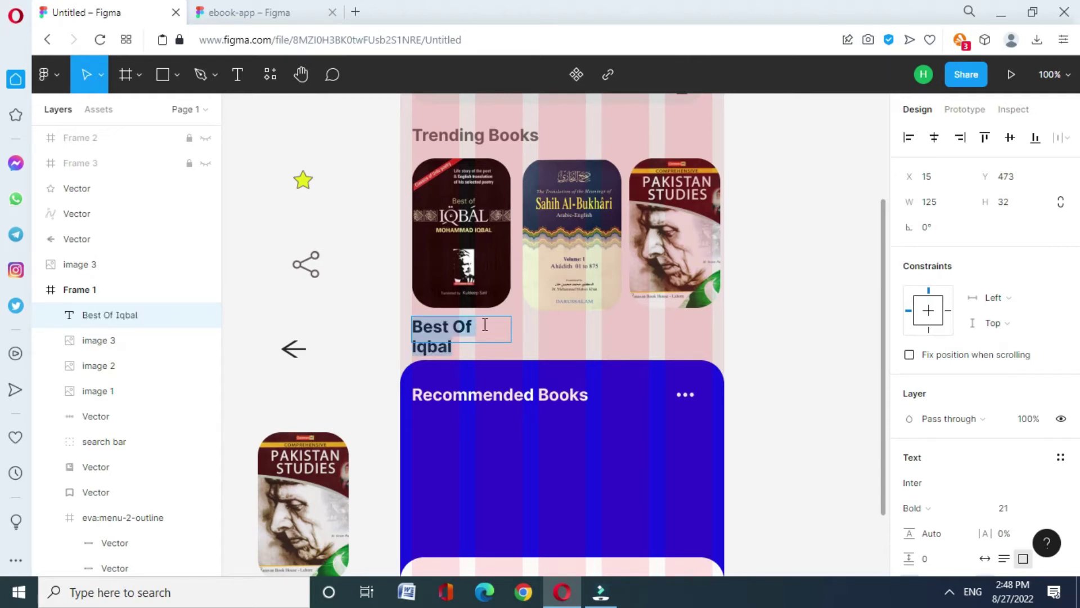
left_click(927, 507)
key("Escape")
left_click(1013, 508)
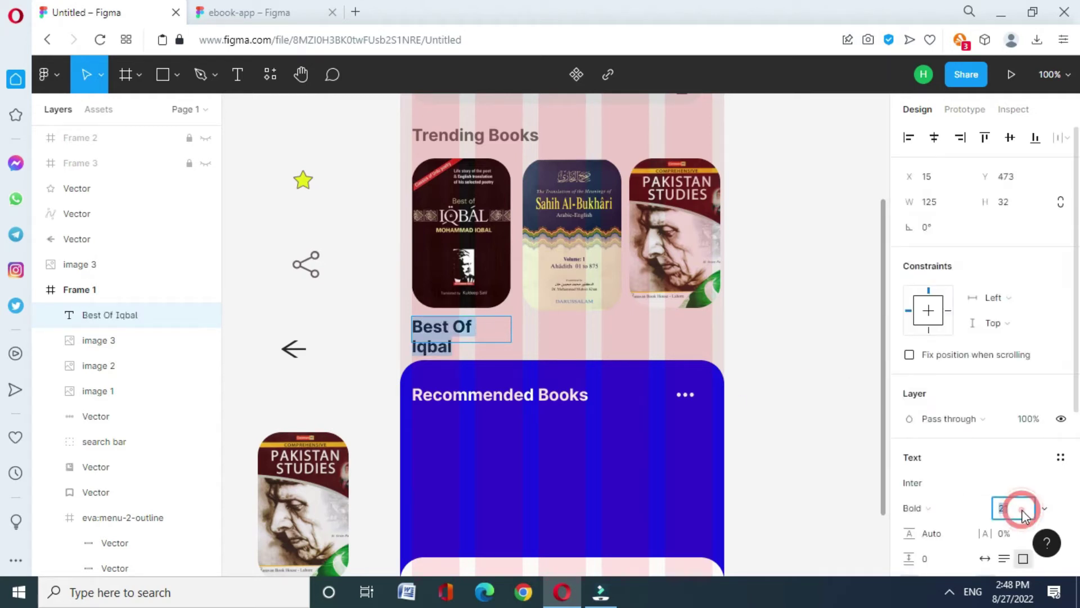
type("12")
key("Return")
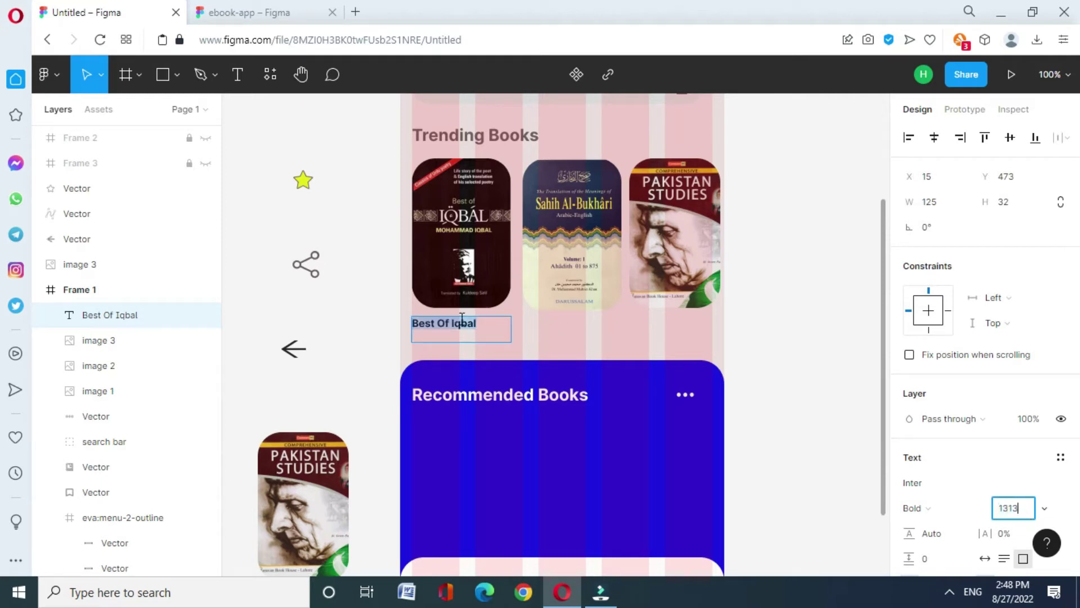
key("Return")
Position the title and paste copies under the Sahih and Pakistan Studies covers.
left_click(774, 349)
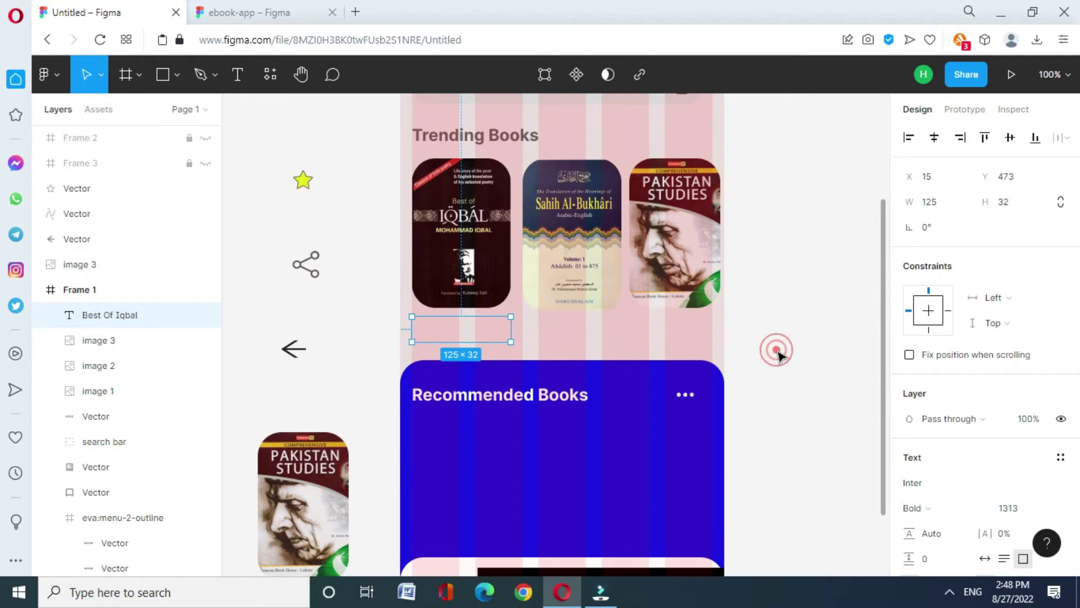
left_click(455, 332)
double_click(453, 330)
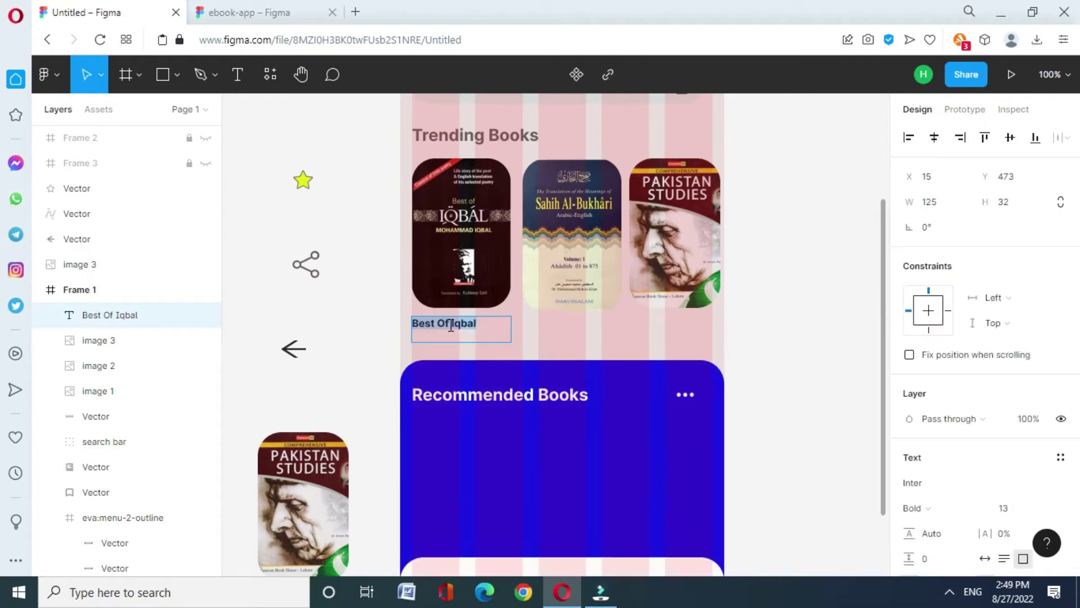
key("Escape")
mouse_move(479, 337)
left_mouse_down()
mouse_move(461, 336)
mouse_move(572, 337)
left_mouse_up()
key("ctrl+v")
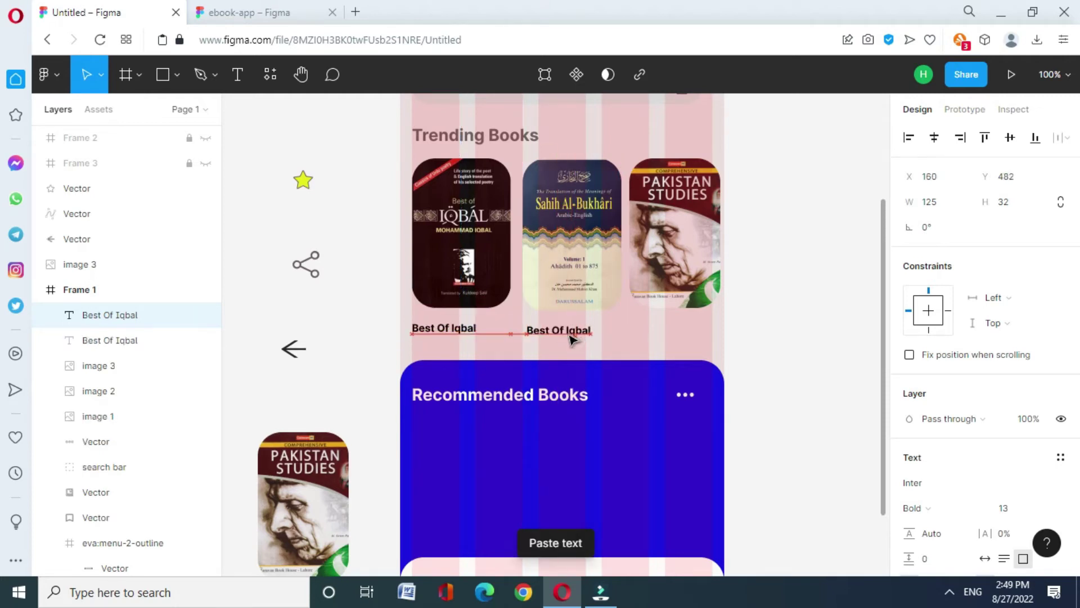
key("ctrl+v")
left_click_drag(472, 332, 675, 330)
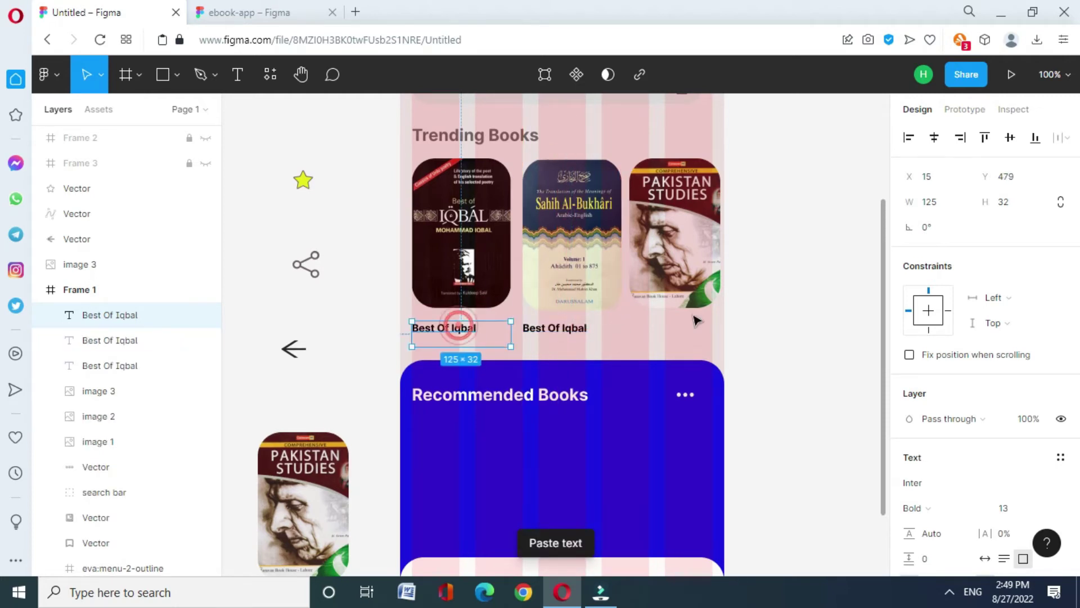
Change the copied titles to 'Sahih Al-Bukhari' and 'Pak Studies'.
left_click(553, 326)
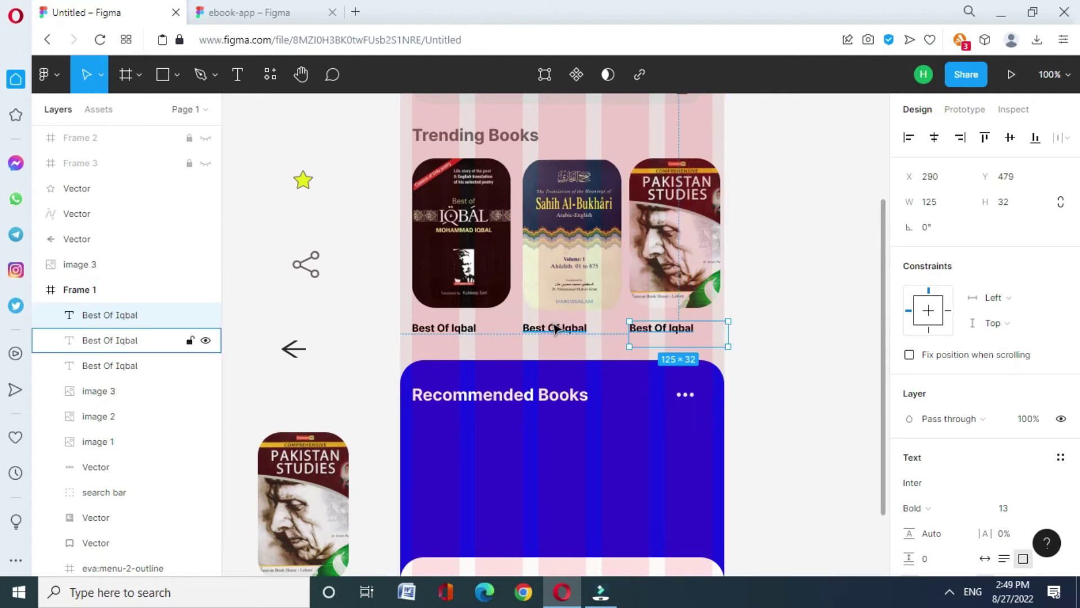
double_click(553, 326)
type("Sahih A")
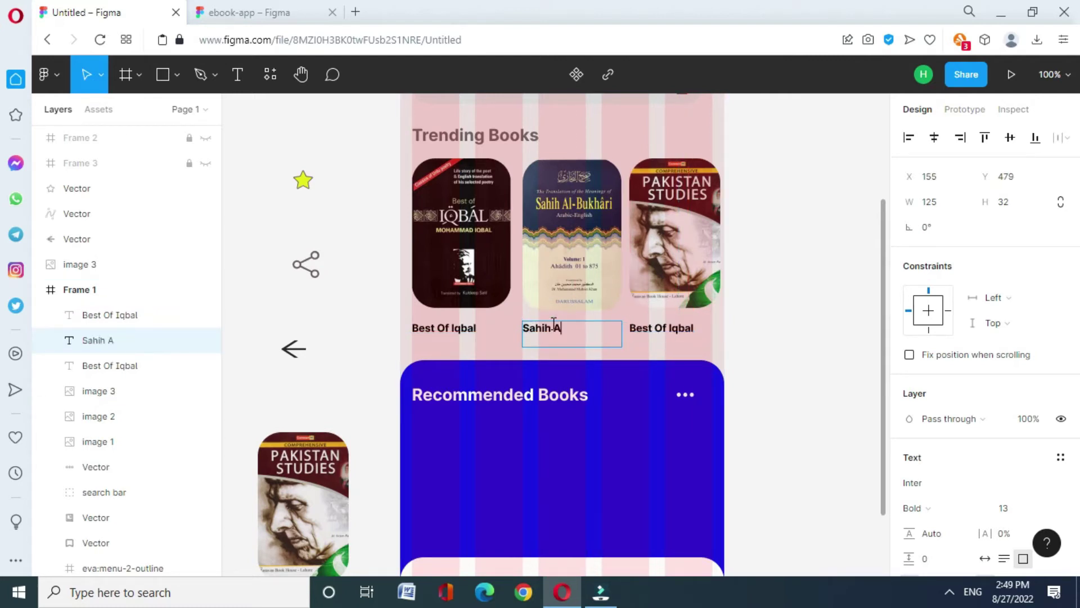
double_click(651, 328)
left_click(697, 329)
key("ctrl+a")
type("Paks")
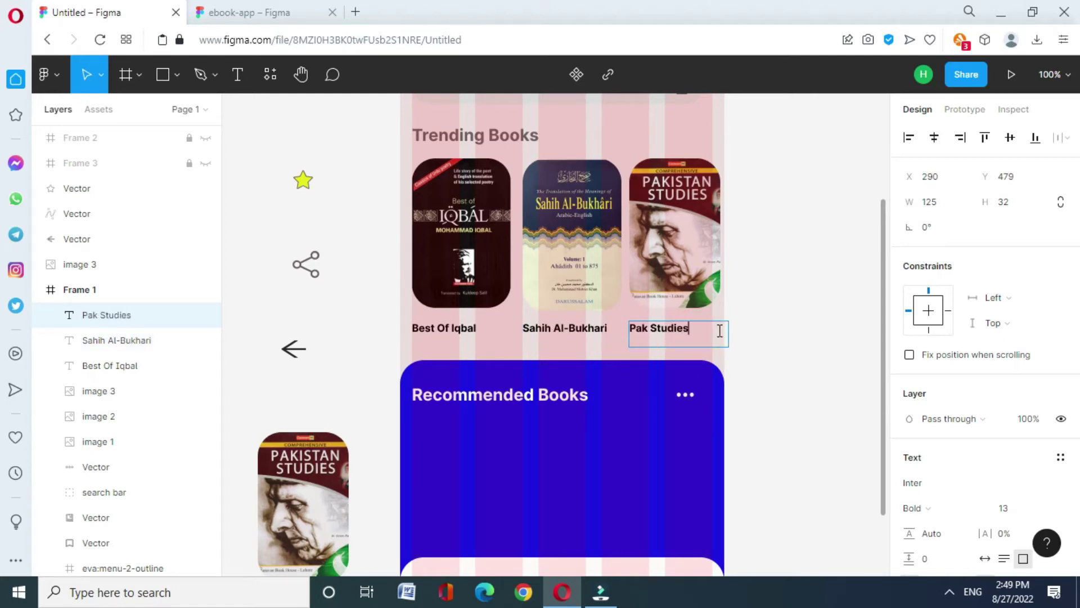
key("Escape")
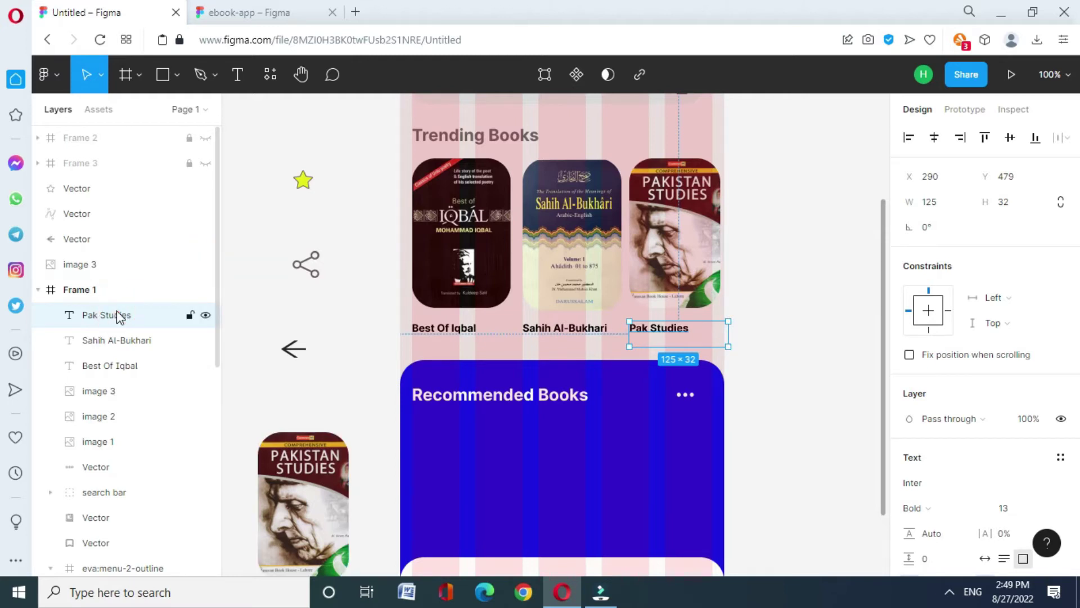
Select the three title layers in the layers panel, ending on Best Of Iqbal.
left_click(116, 366, "shift")
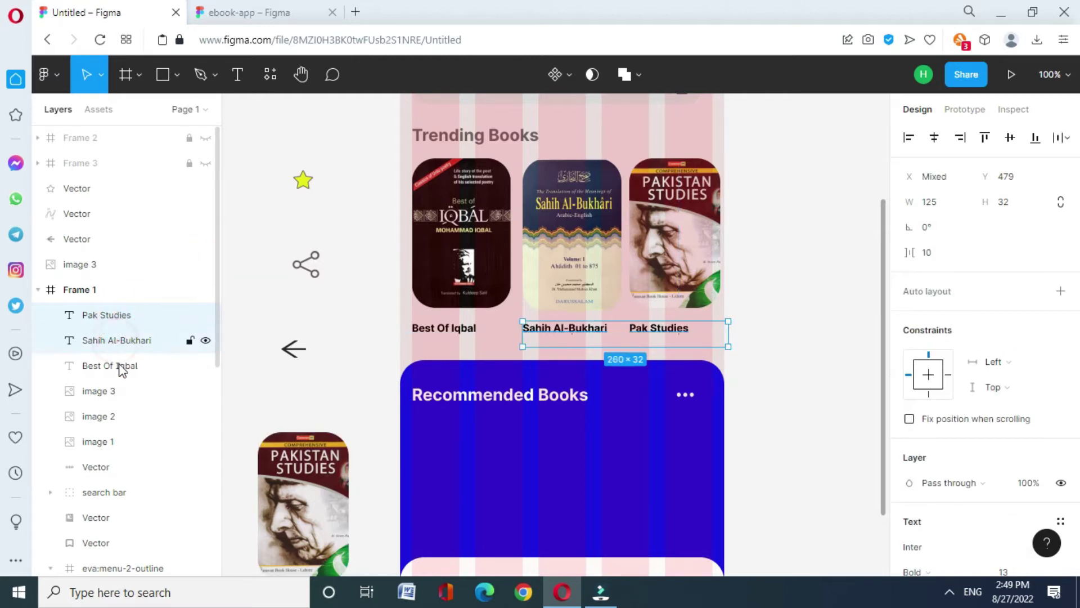
left_click(245, 428)
left_click(100, 315)
left_click(102, 340, "shift")
left_click(105, 361)
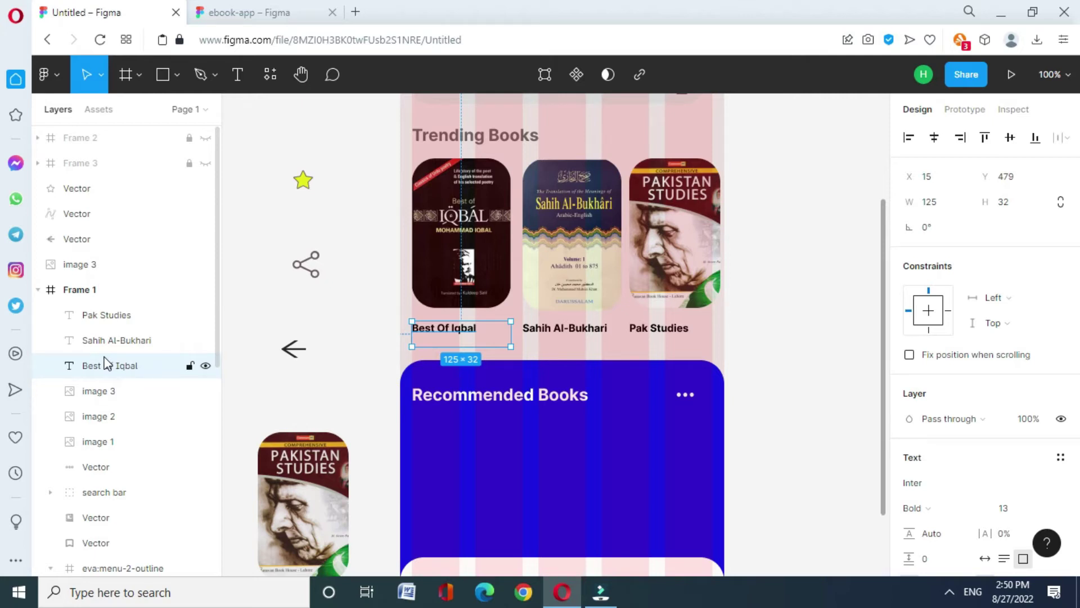
Recolour the three Trending Books titles to the 6F5E5E document swatch.
scroll(984, 393, "down", 4)
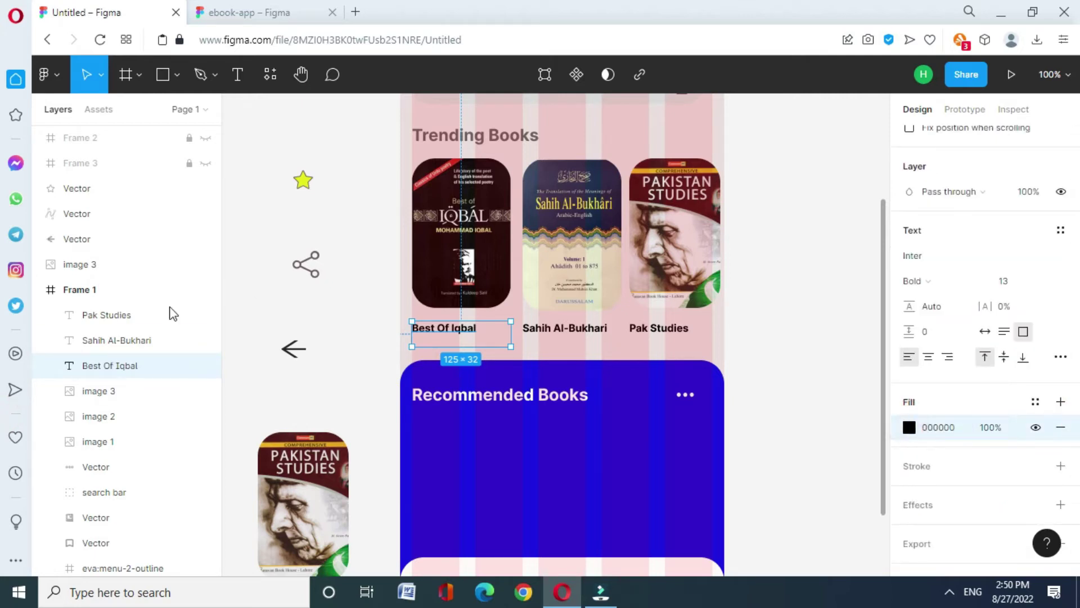
left_click(137, 315)
left_click(134, 340, "shift")
left_click(135, 365, "shift")
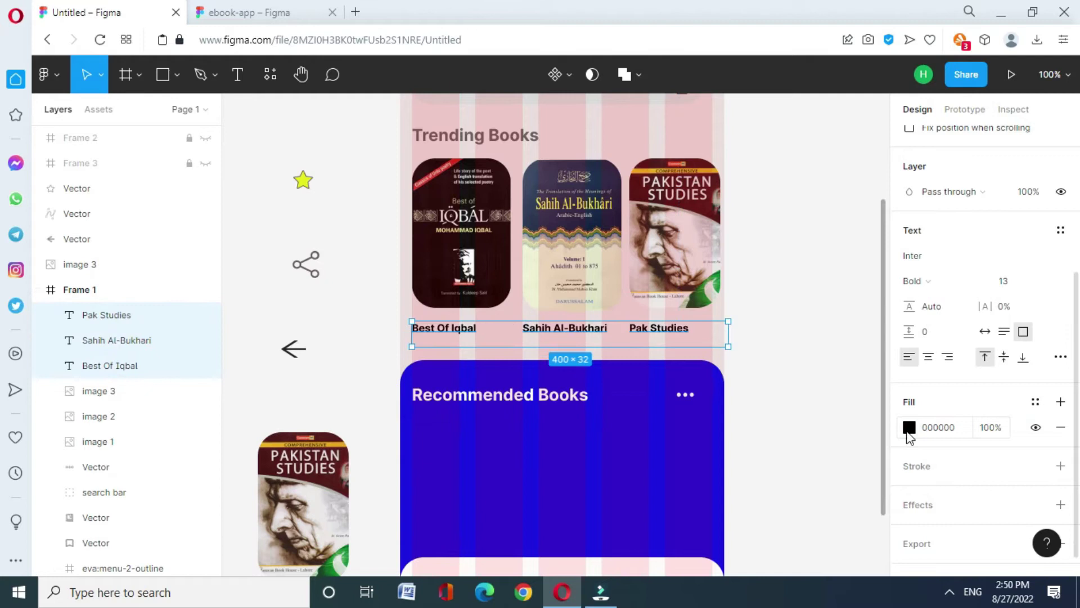
left_click(909, 427)
left_click(720, 500)
left_click(875, 165)
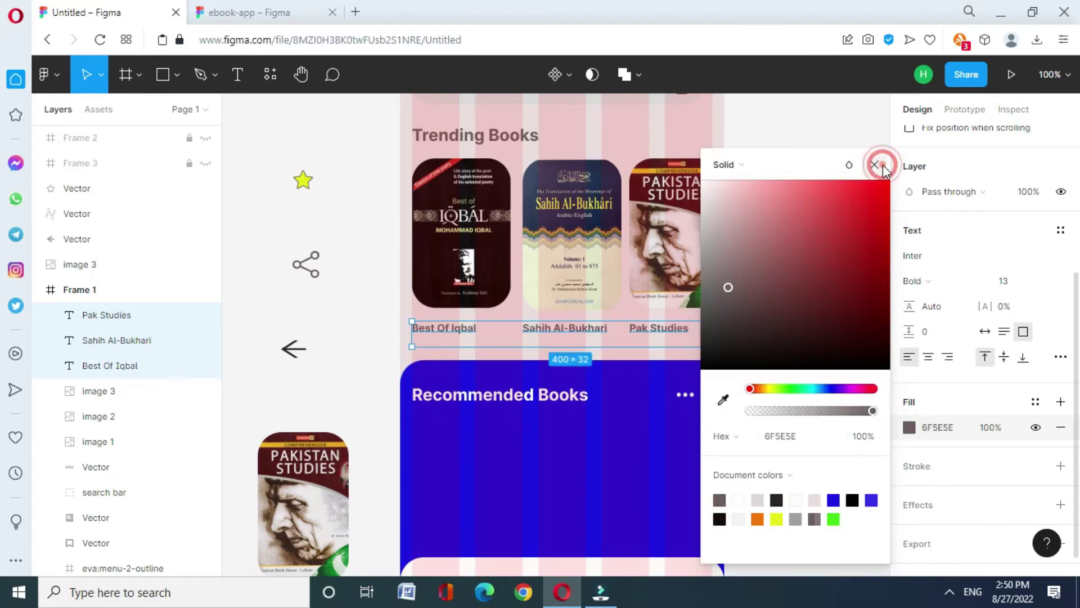
left_click(764, 280)
Shorten the Best Of Iqbal and Sahih Al-Bukhari title boxes to height 13.
left_click(237, 74)
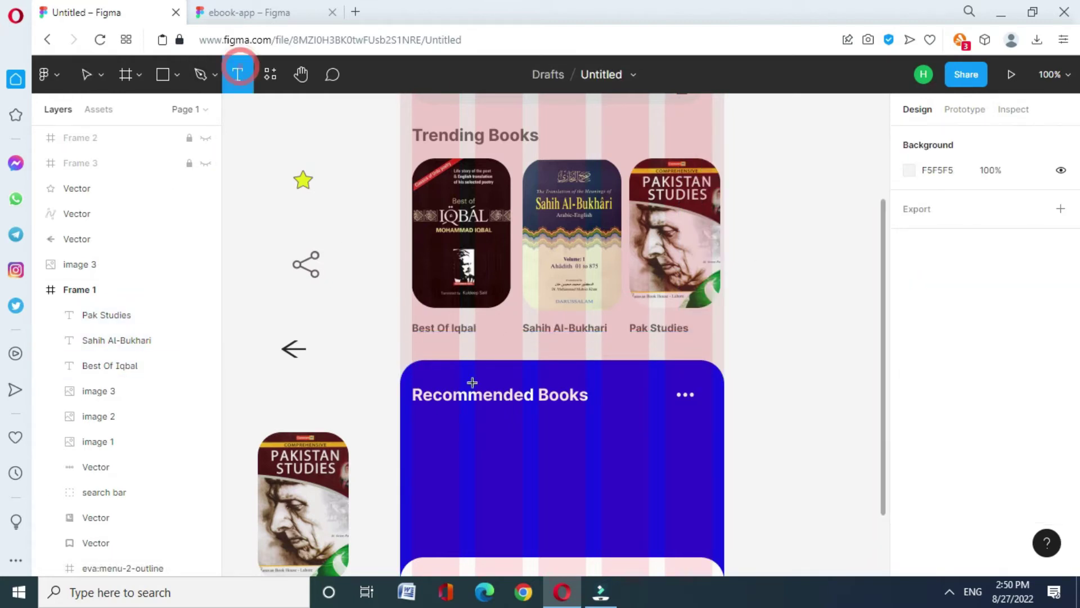
left_click(848, 359)
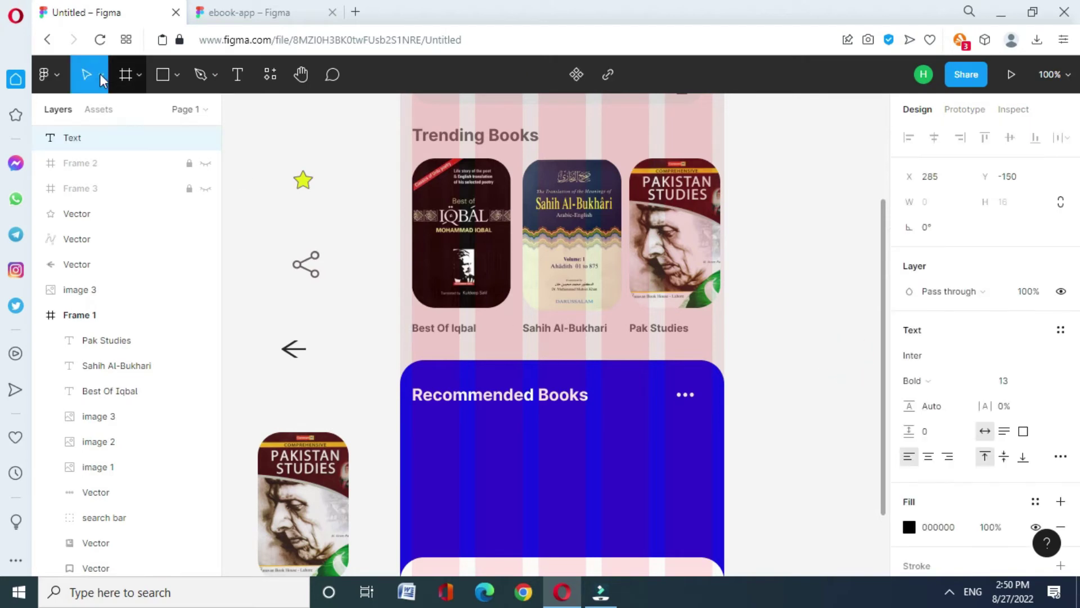
left_click(436, 327)
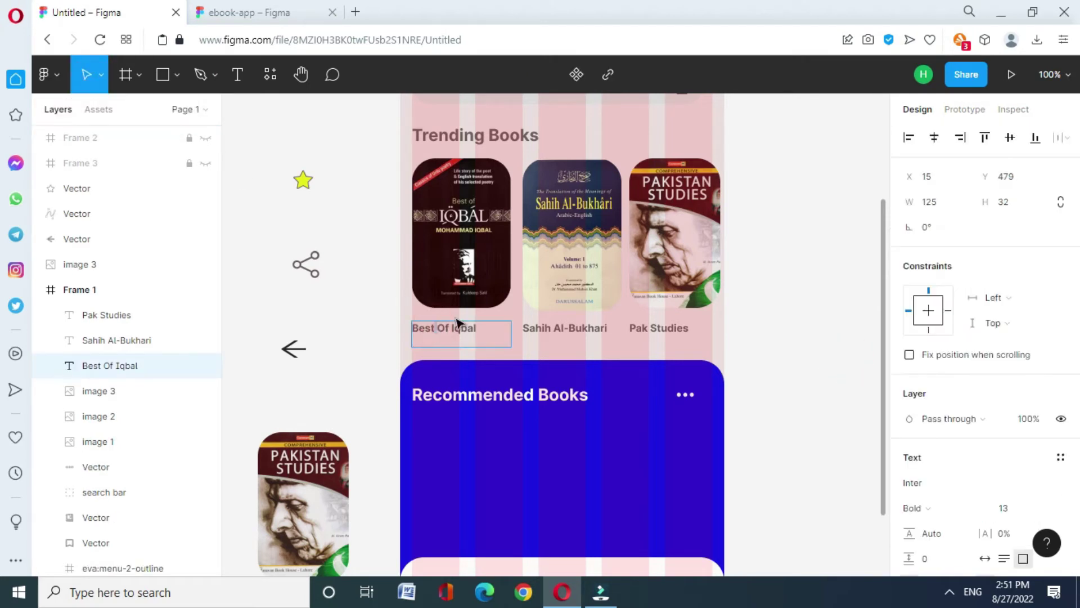
left_click_drag(509, 347, 511, 331)
left_click(566, 328)
left_click_drag(621, 347, 622, 331)
left_click(652, 331)
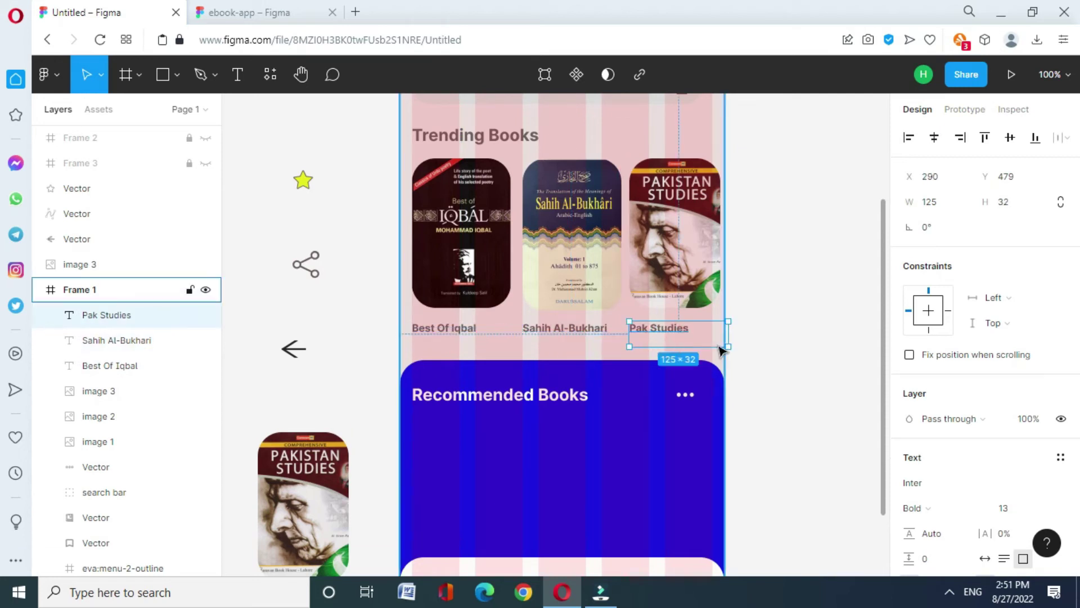
Add a one-line 'By Kuldeep' text under Best Of Iqbal in Inter Regular 11.
key("Escape")
key("t")
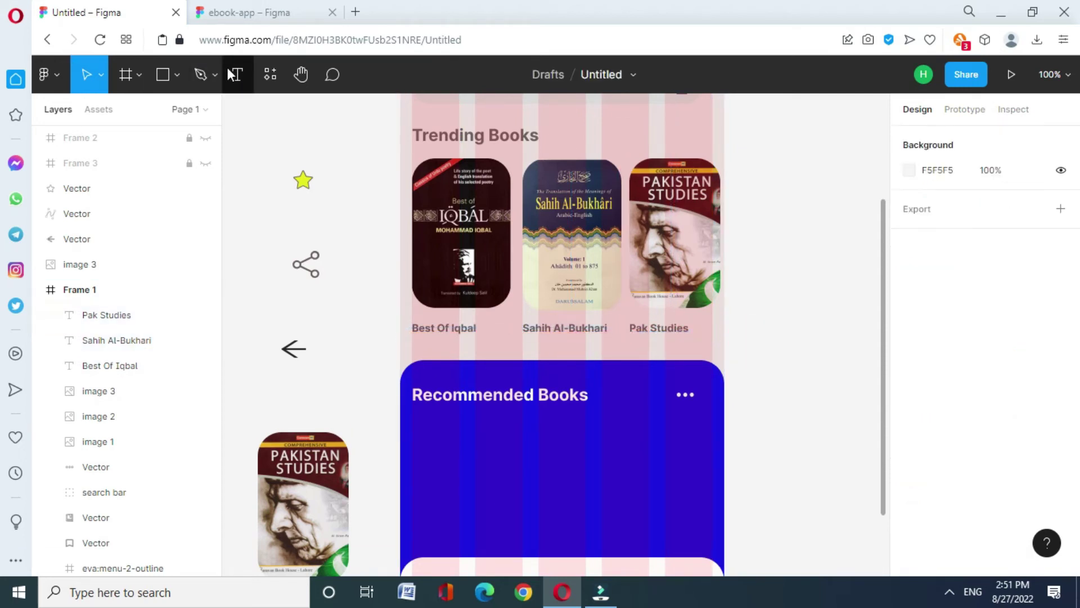
left_click_drag(410, 340, 468, 352)
type("By Kuldeep")
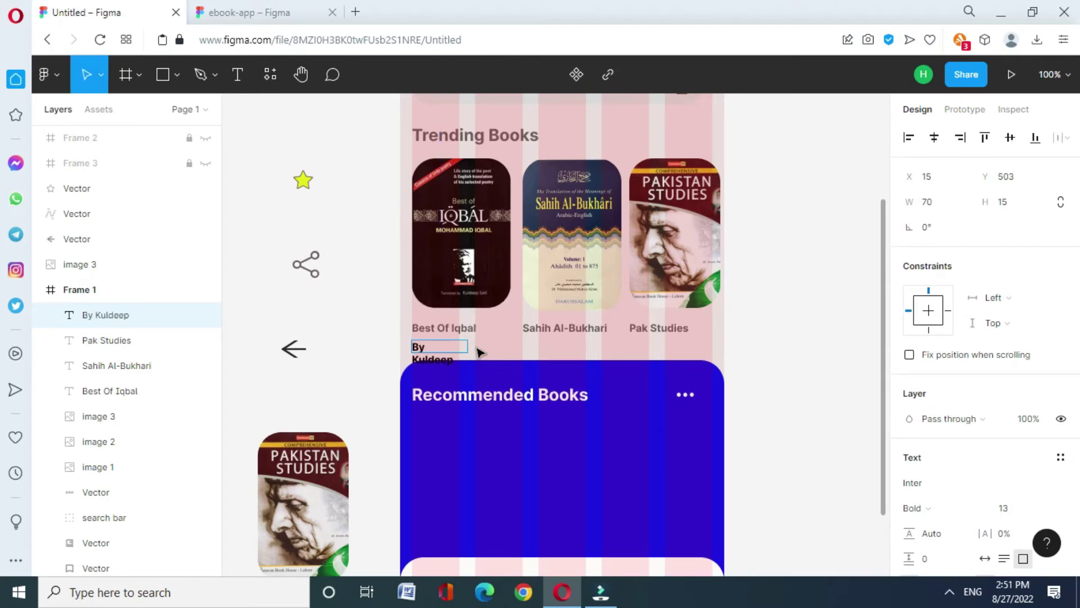
left_click_drag(468, 346, 490, 346)
left_click(1004, 509)
key("Up")
left_click(937, 508)
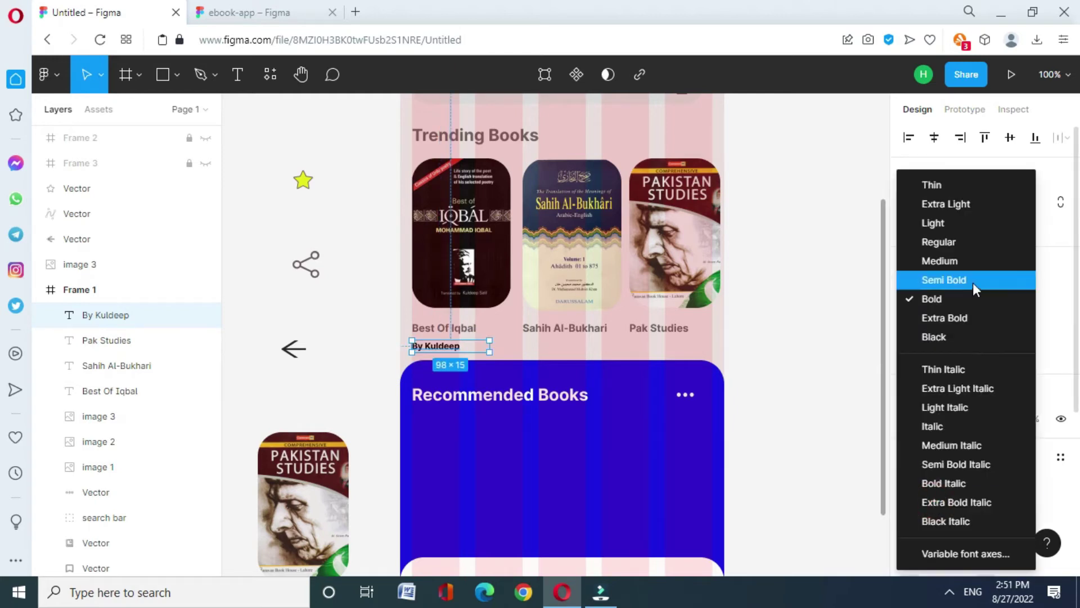
left_click(943, 241)
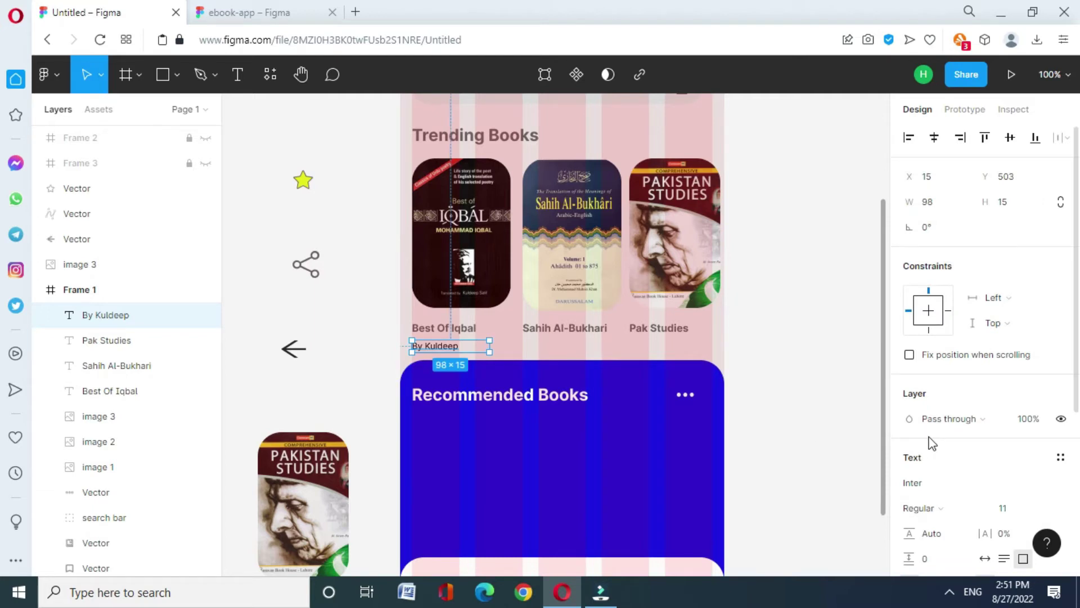
Colour the By Kuldeep line a lighter grey, 766666.
scroll(918, 406, "down", 5)
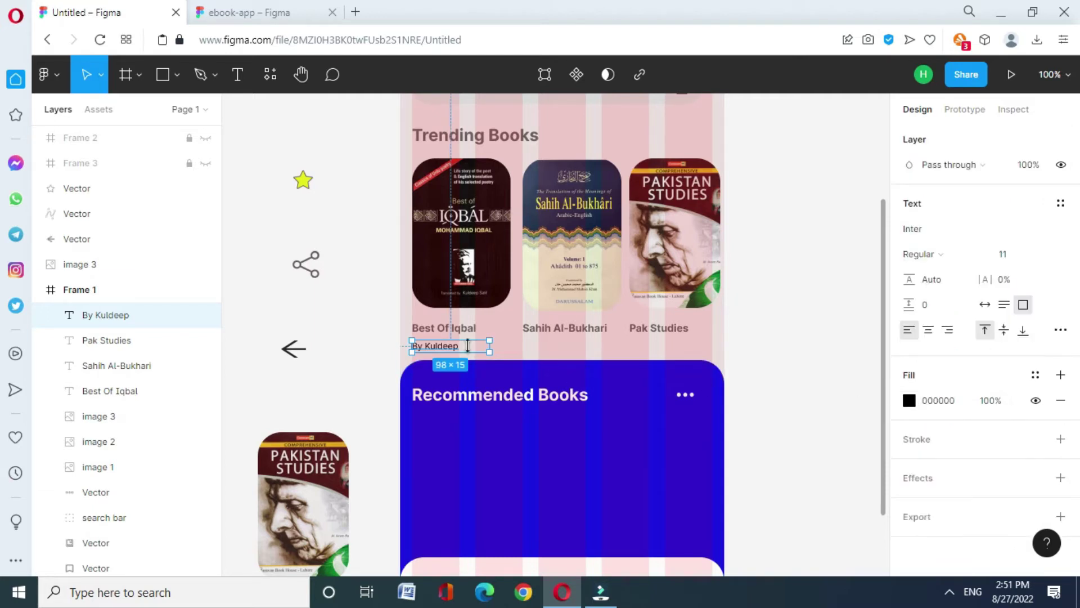
key("Return")
left_click(916, 403)
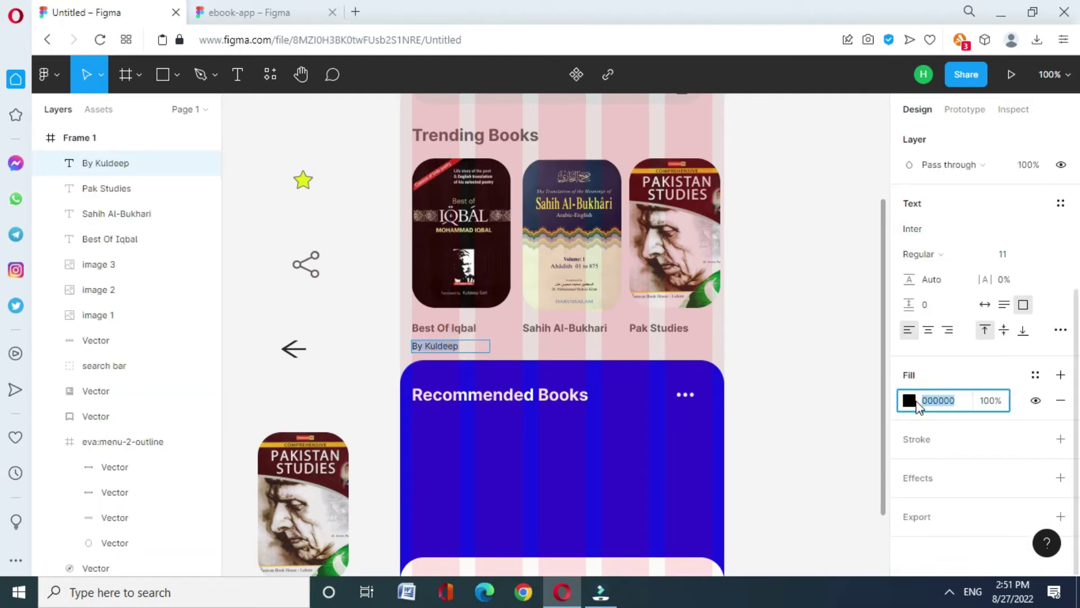
left_click(909, 401)
left_click(719, 499)
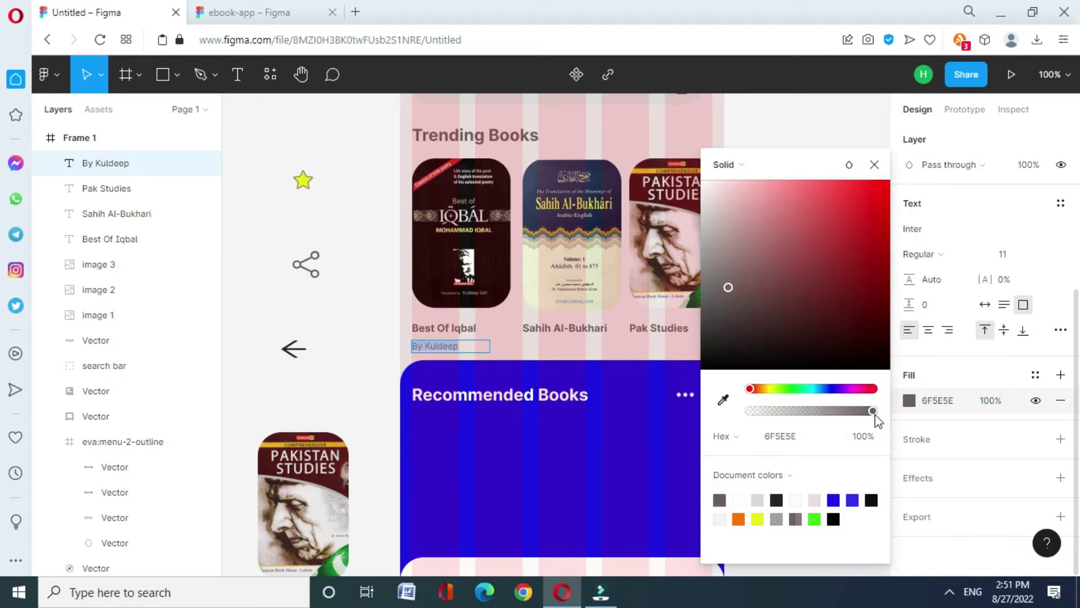
left_click_drag(727, 288, 727, 282)
left_click(875, 166)
left_click(747, 257)
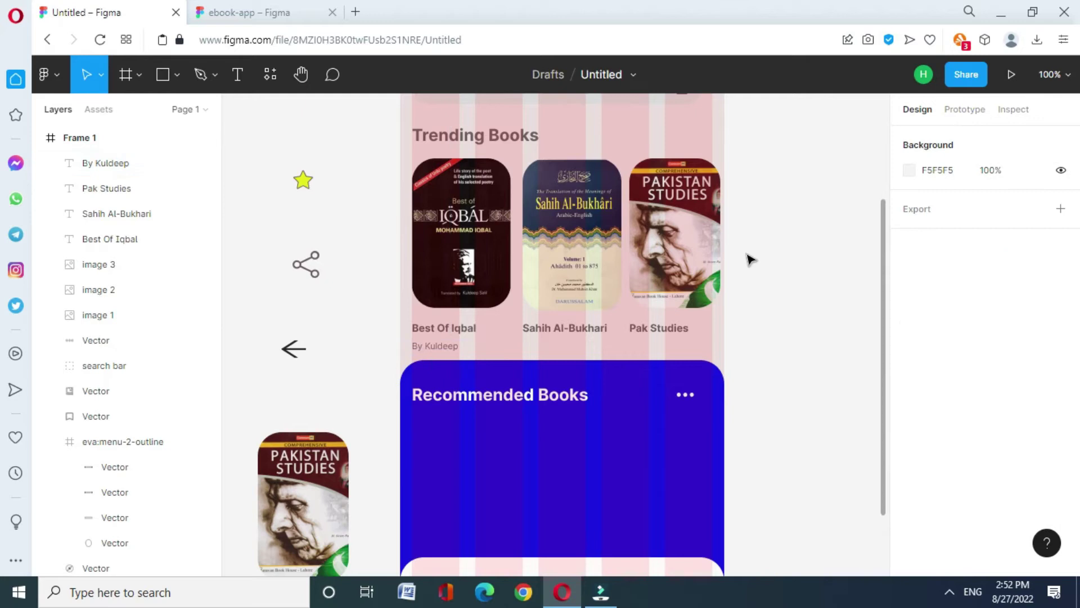
left_click(438, 349)
Paste two copies of the By Kuldeep line under Sahih Al-Bukhari and Pak Studies.
double_click(436, 345)
key("Escape")
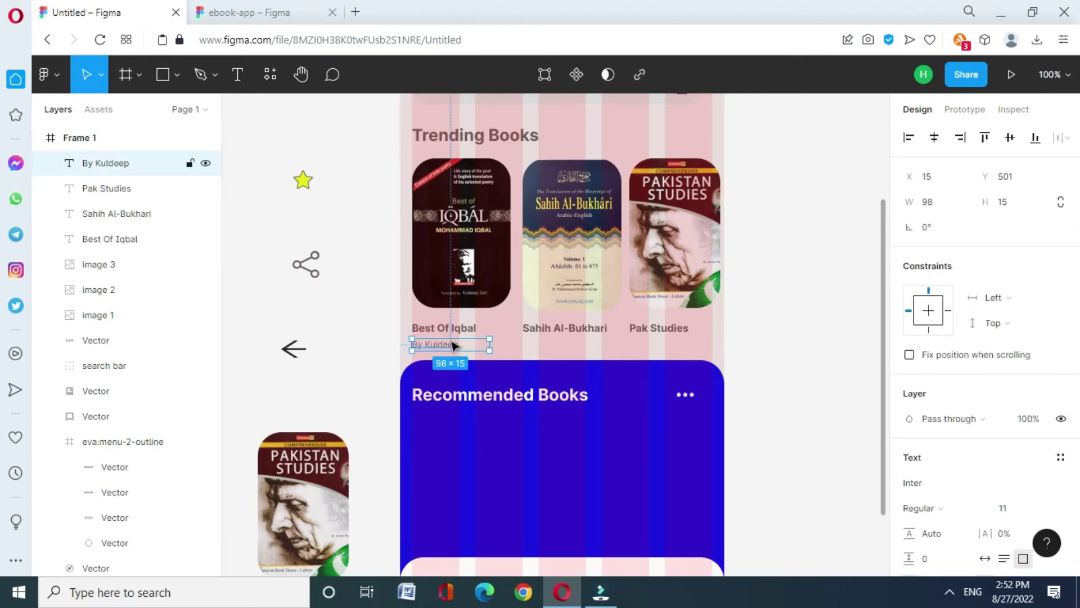
key("ctrl+v")
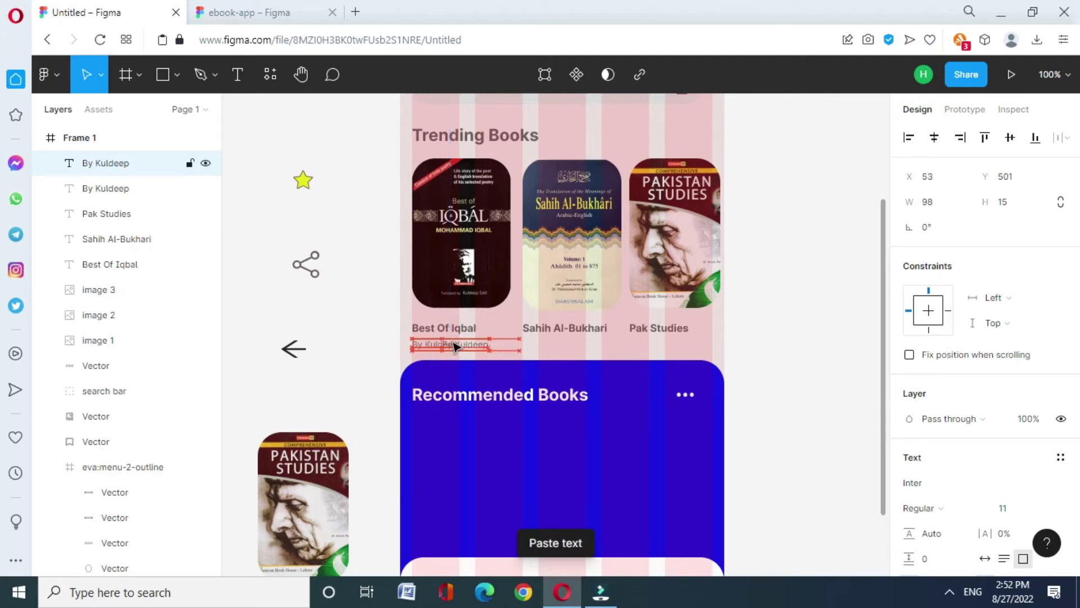
key("shift+Right")
key("shift+Right")
key("shift+Right")
key("shift+Right")
key("shift+Right")
key("shift+Right")
key("Right")
key("Right")
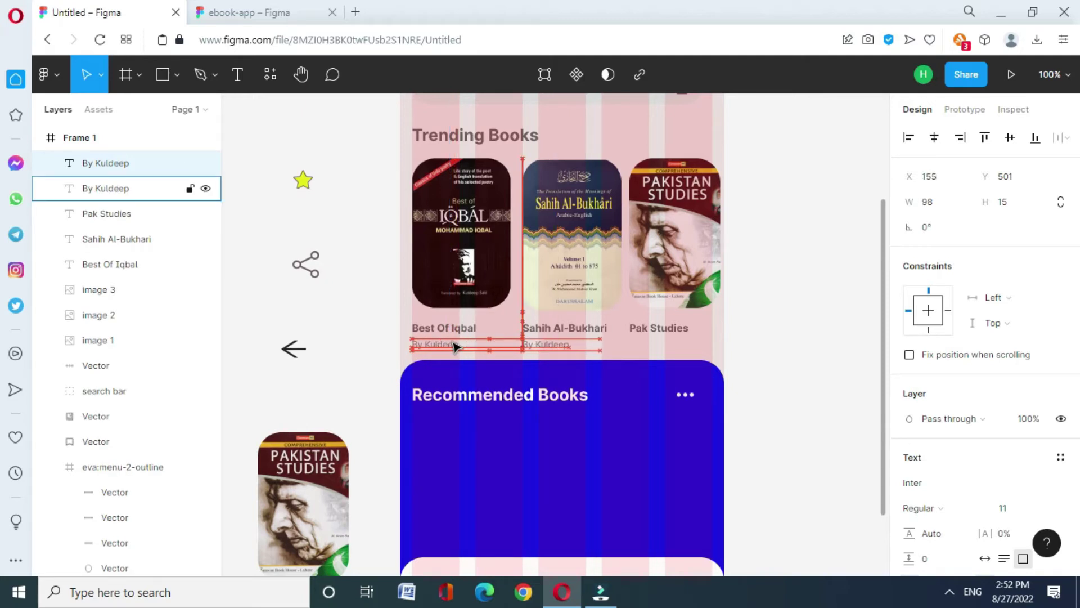
key("ctrl+v")
left_click_drag(455, 346, 679, 349)
Retype the copies as 'By M.Ikram' and 'Darussalam'.
double_click(671, 344)
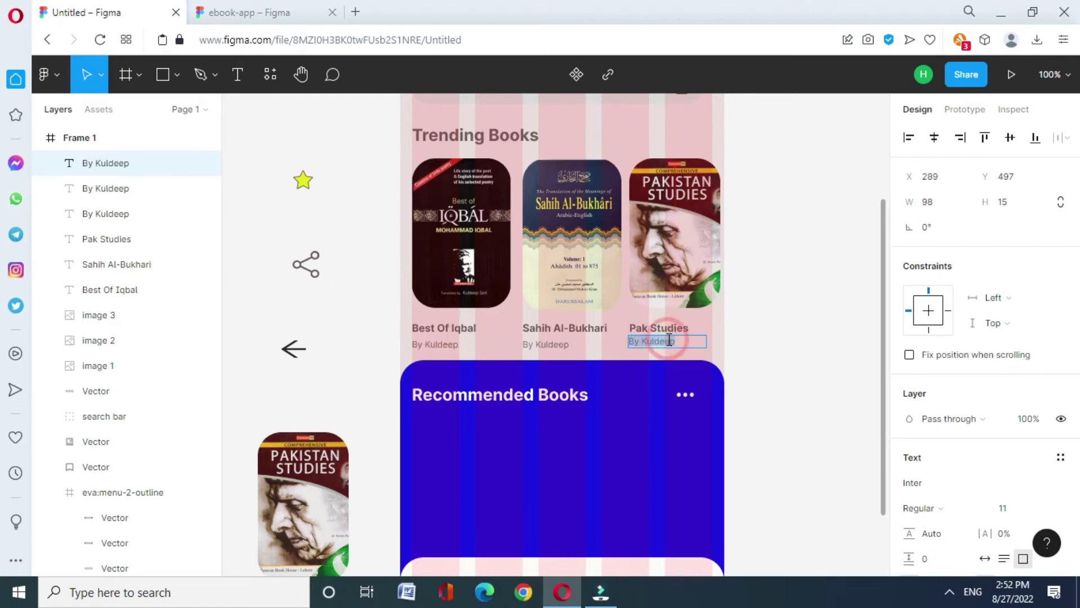
left_click(675, 339)
key("BackSpace")
type("By M.Ikram")
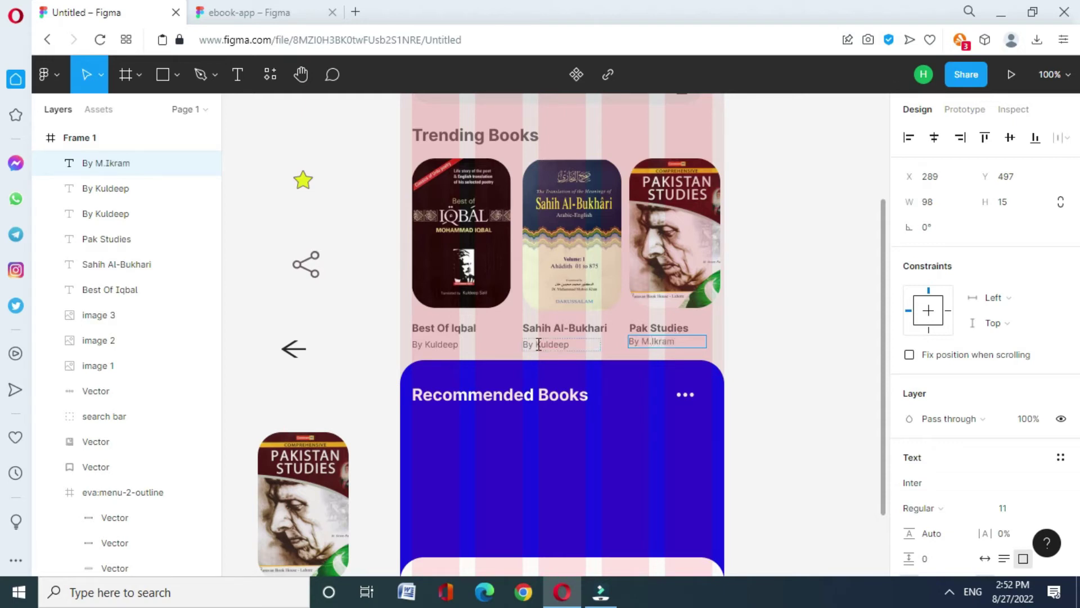
double_click(554, 344)
type("Darussalam")
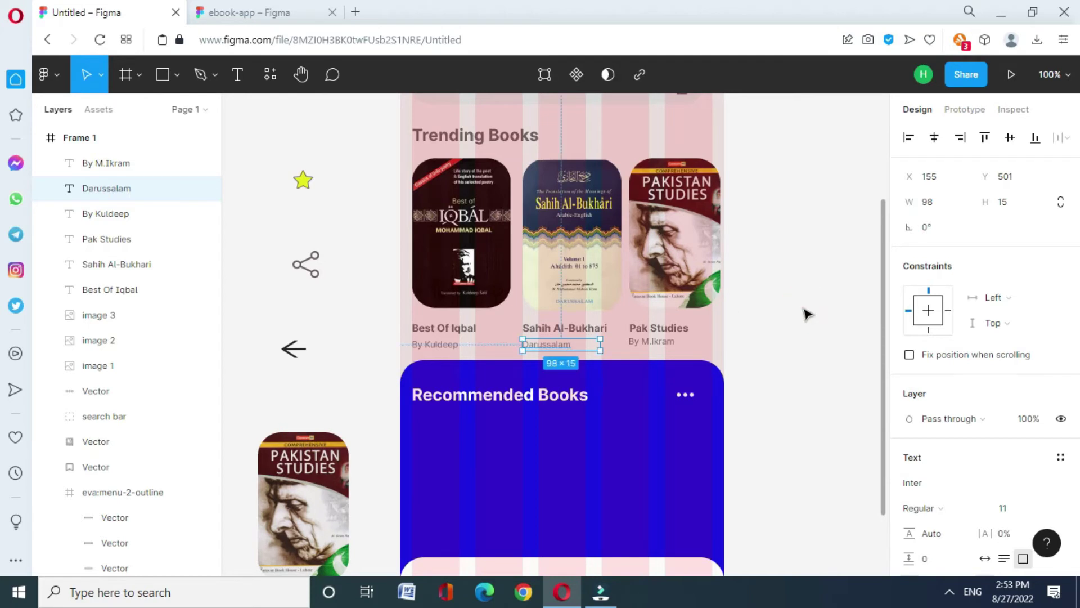
left_click(807, 314)
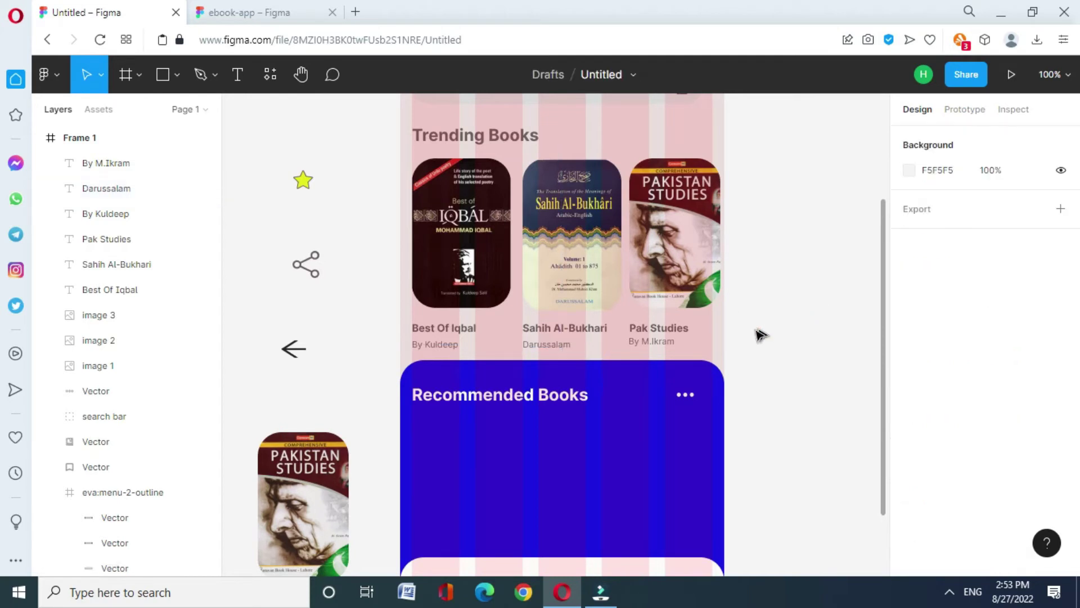
Nudge the three titles down and the three author lines up above them.
left_click(675, 331)
left_click(137, 264, "shift")
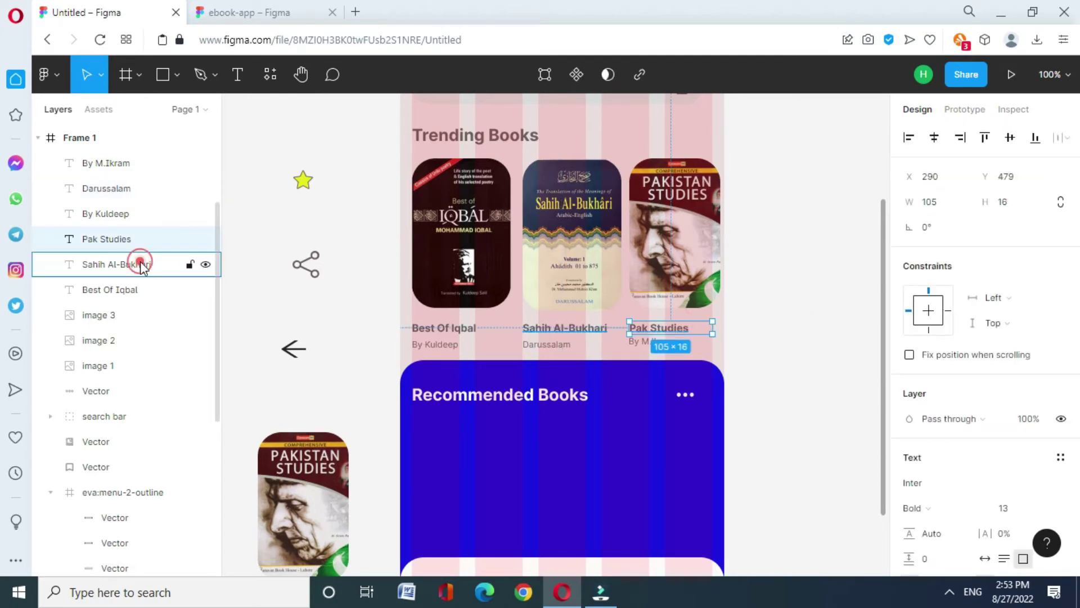
left_click(140, 291, "shift")
key("shift+Down")
key("shift+Down")
key("Down")
key("Down")
key("Down")
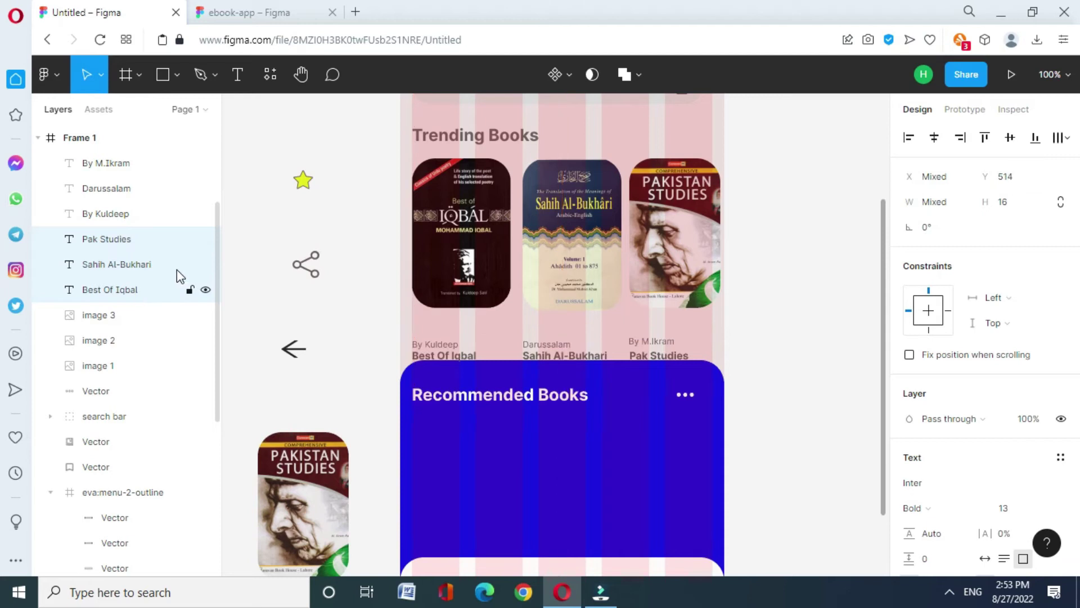
left_click(169, 216)
left_click(140, 191, "shift")
left_click(123, 164, "shift")
key("shift+Up")
key("shift+Up")
key("shift+Up")
key("Up")
key("Up")
key("Up")
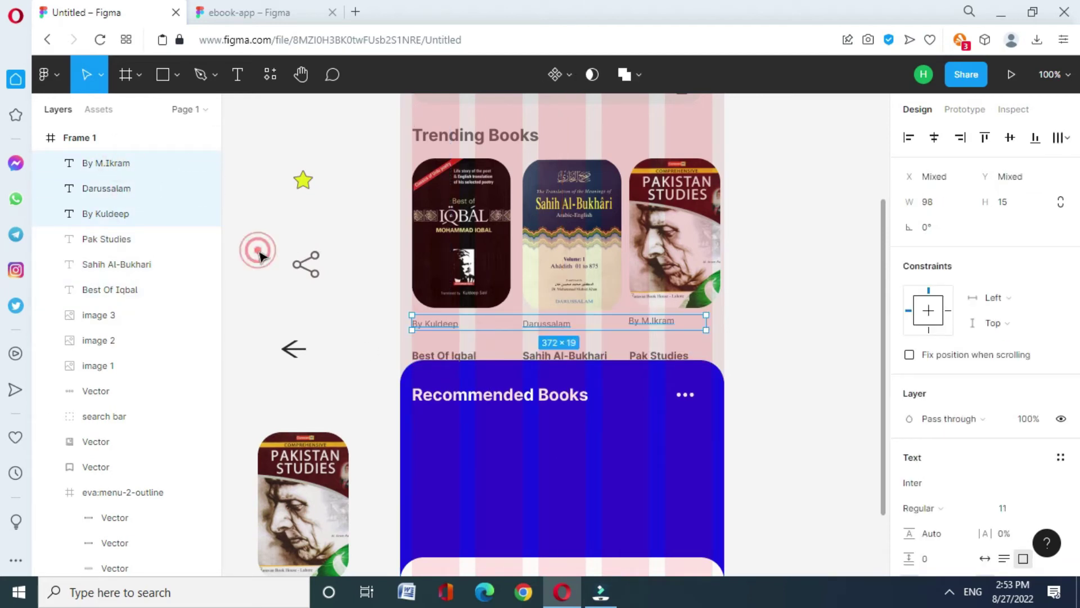
Nudge the titles back up under their author lines; place the Pak Studies cover copy fourth in the row.
left_click(258, 251)
left_click(159, 239)
left_click(146, 264, "shift")
left_click(146, 291, "shift")
key("shift+Up")
key("shift+Up")
key("Up")
left_click(749, 302)
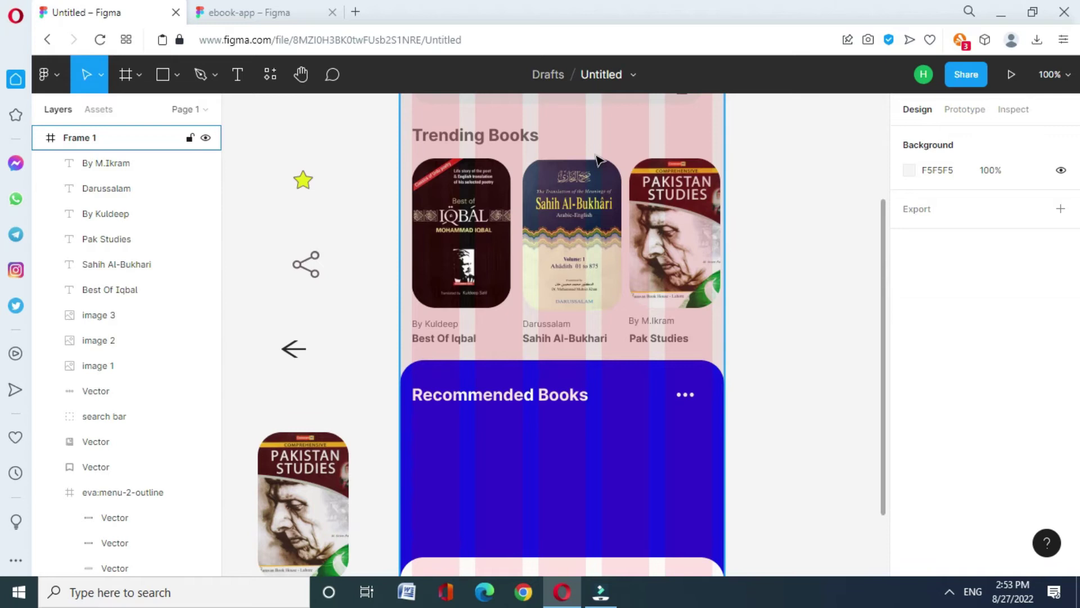
mouse_move(303, 507)
left_mouse_down()
mouse_move(776, 223)
mouse_move(771, 230)
left_mouse_up()
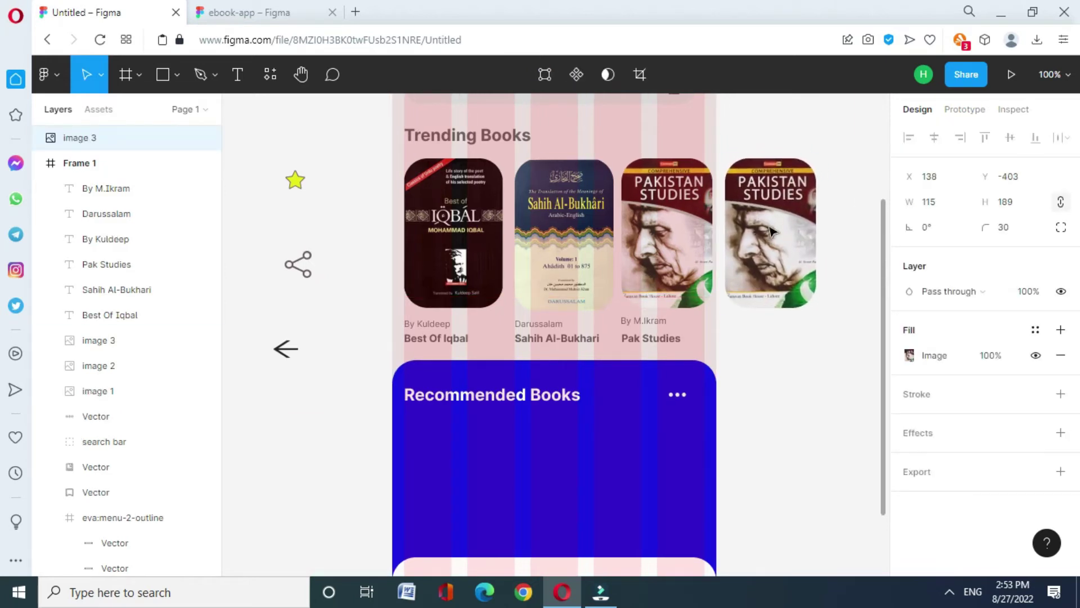
Paste a copy of the By M.Ikram line and move it toward the fourth cover.
left_click(651, 324)
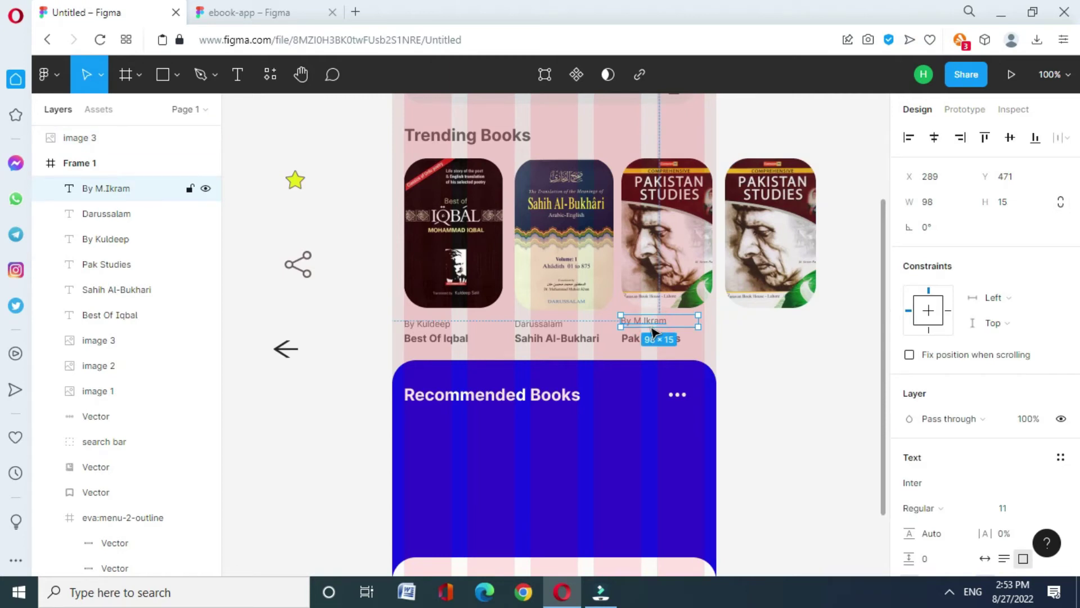
left_click(757, 336)
key("ctrl+v")
left_click_drag(671, 324, 749, 327)
Bring the fourth cover to front and paste a Pak Studies title copy under it.
right_click(782, 323)
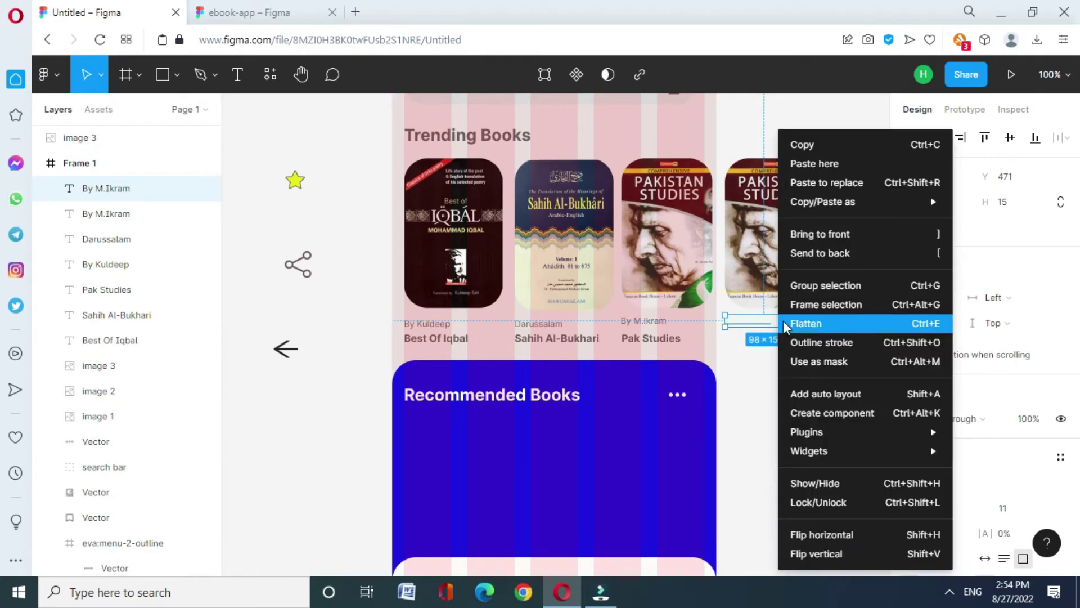
left_click(803, 236)
scroll(945, 532, "down", 3)
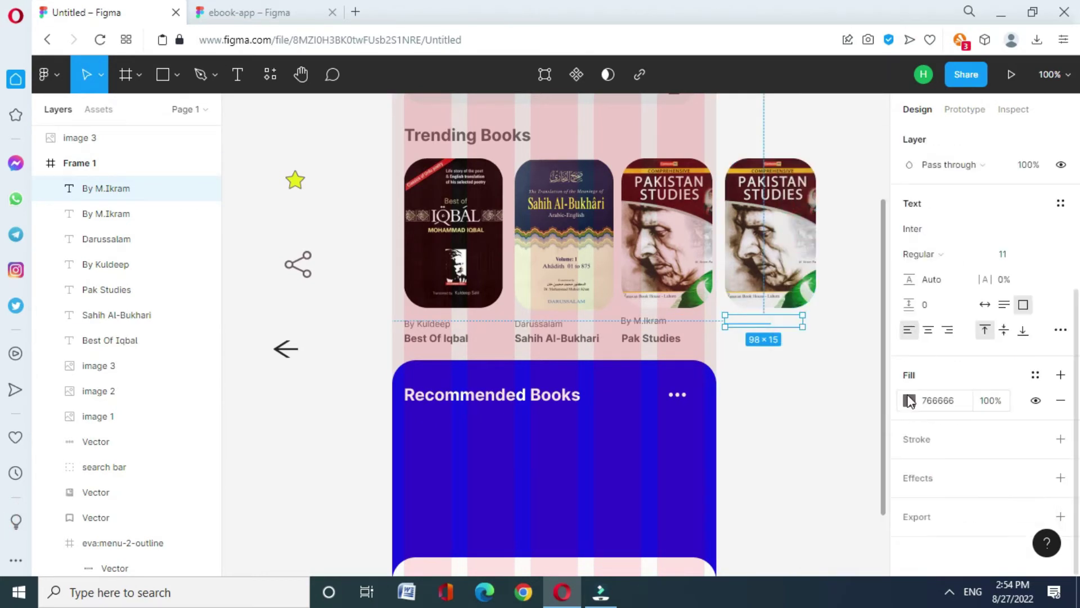
left_click(675, 343)
double_click(674, 339)
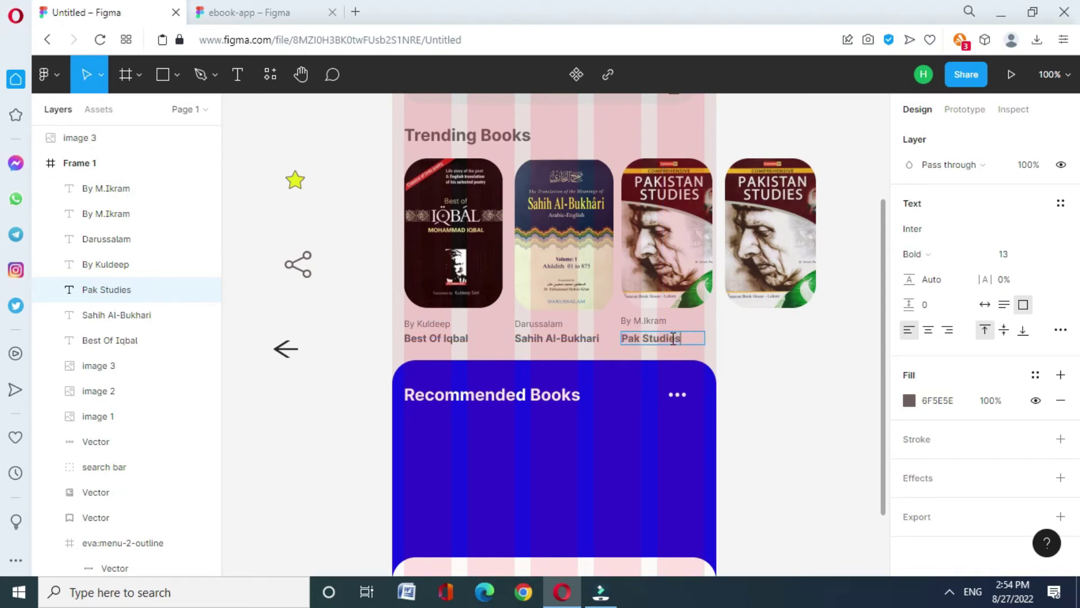
left_click(706, 363)
left_click(674, 342)
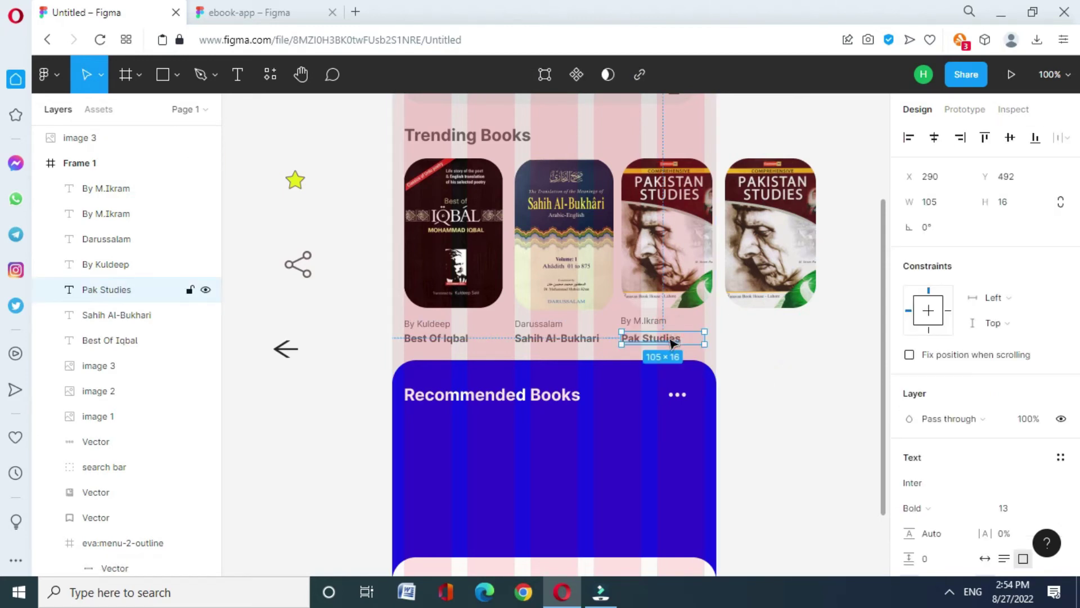
key("ctrl+v")
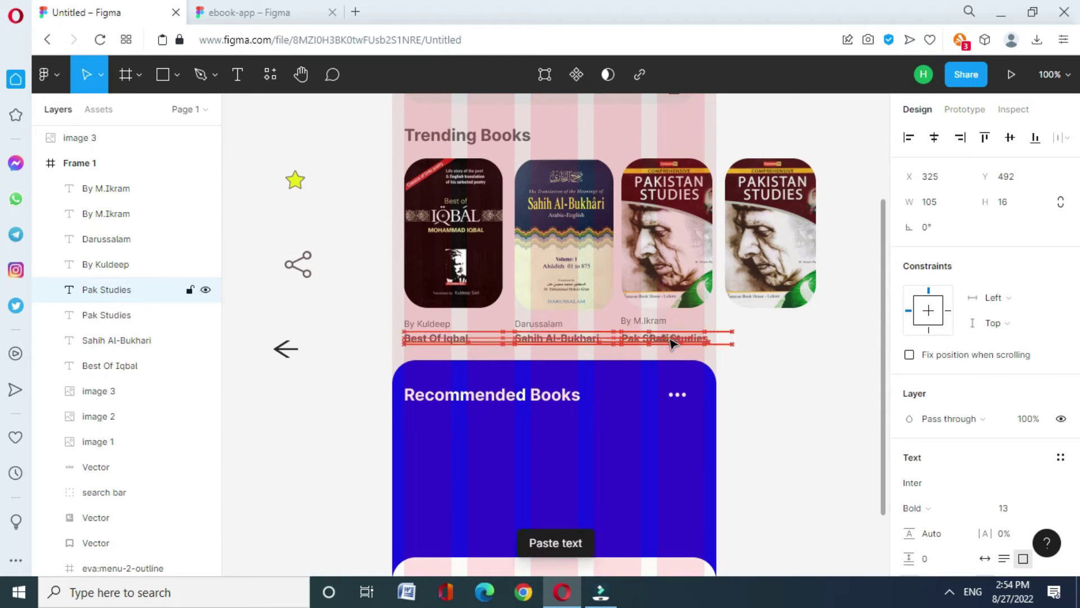
key("shift+Right")
key("shift+Right")
key("shift+Right")
key("shift+Right")
key("shift+Right")
key("shift+Right")
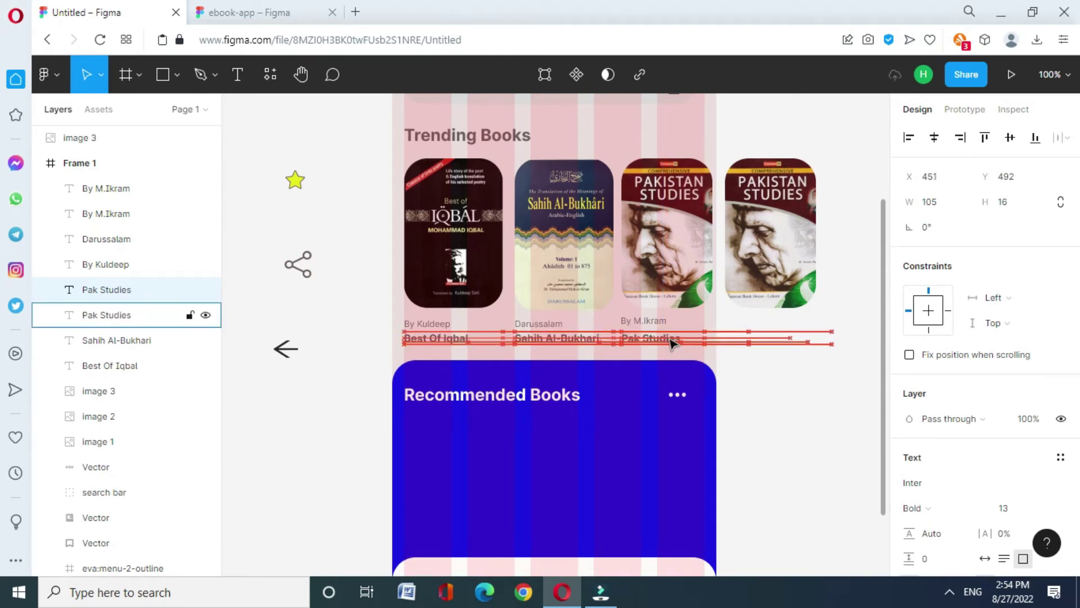
Group the book covers, titles and author labels into Group 1.
left_click(743, 324)
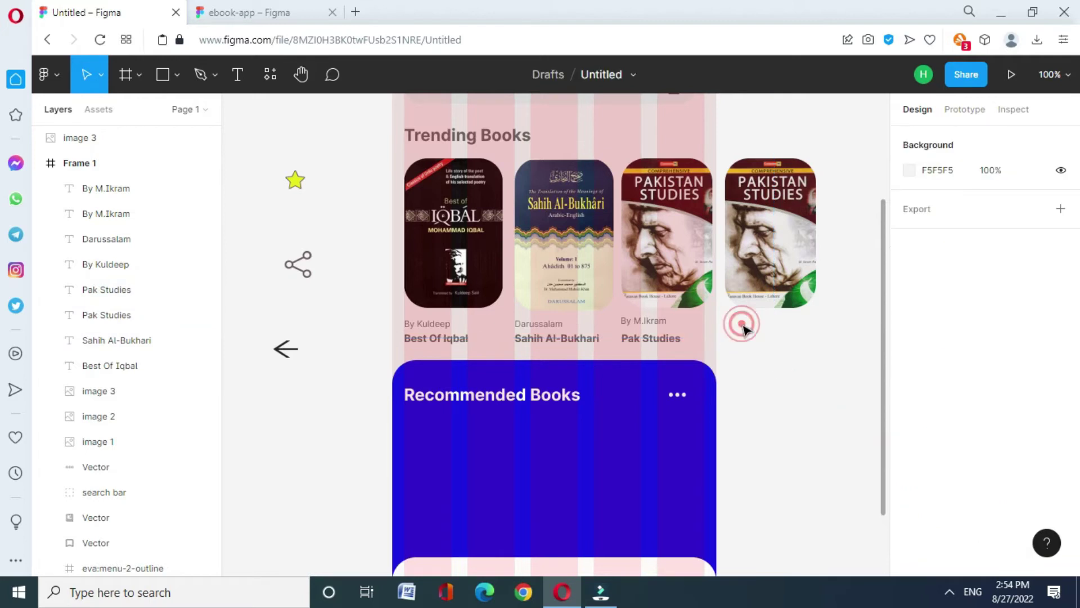
left_click(98, 441)
left_click(109, 418, "shift")
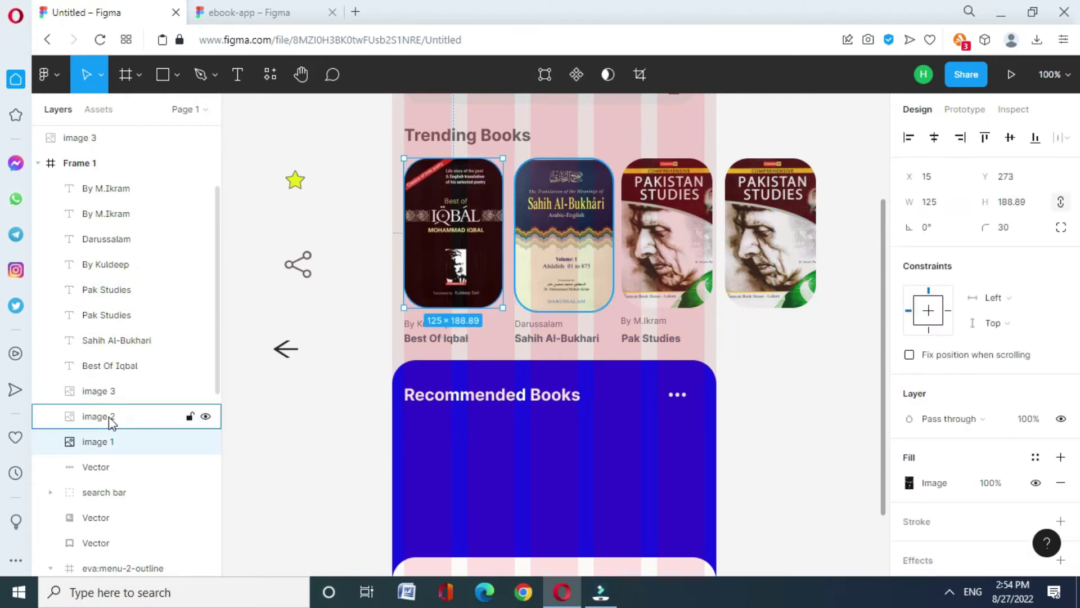
left_click(107, 392, "shift")
left_click(135, 365, "shift")
left_click(110, 340, "shift")
left_click(124, 314, "shift")
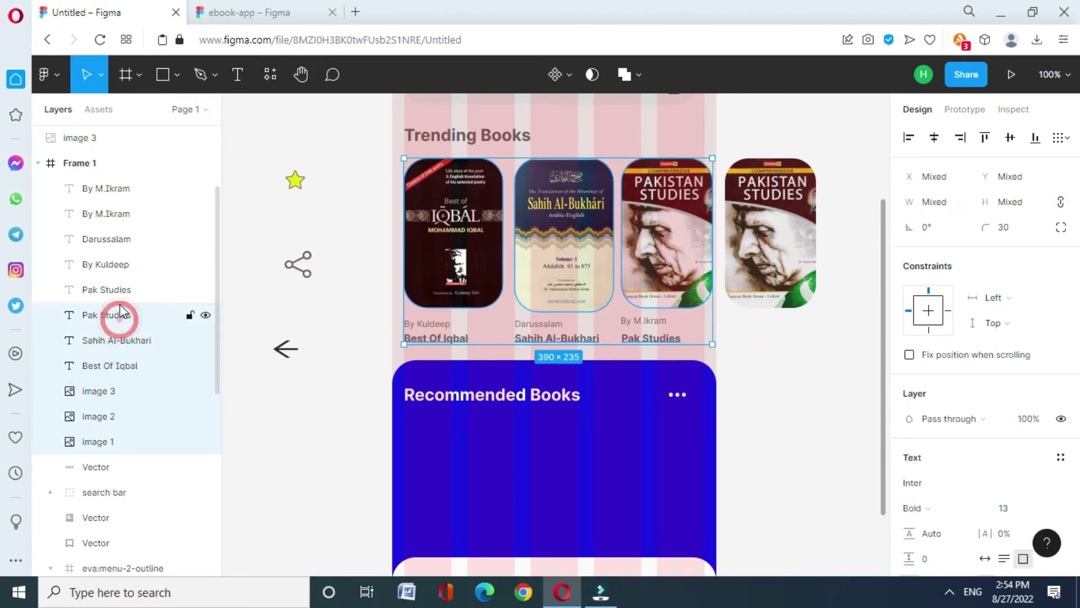
left_click(132, 289, "shift")
left_click(138, 265, "shift")
left_click(145, 240, "shift")
left_click(149, 217, "shift")
left_click(155, 191, "shift")
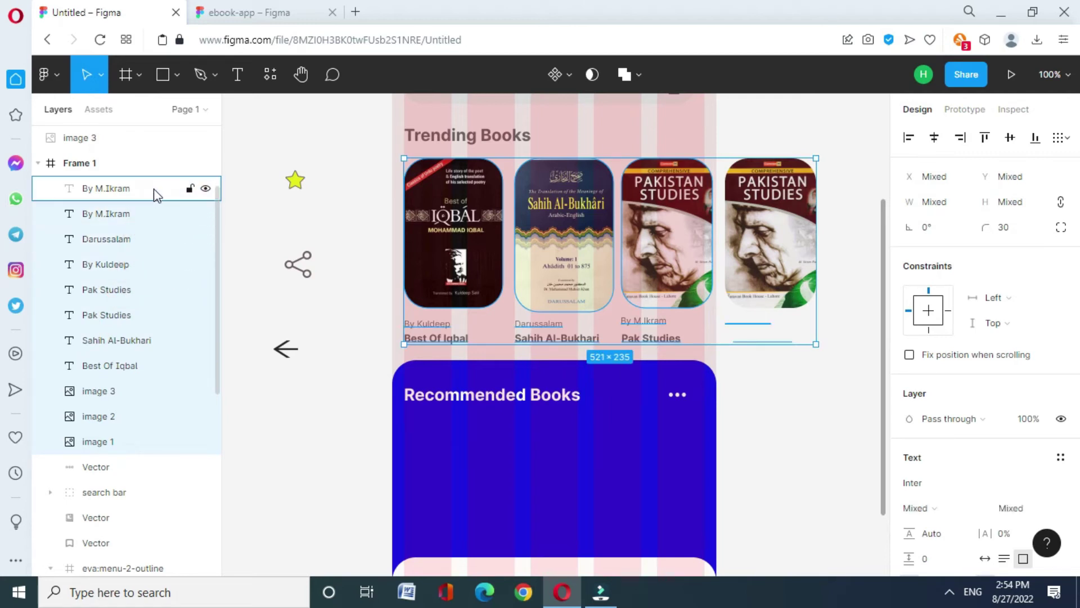
right_click(633, 237)
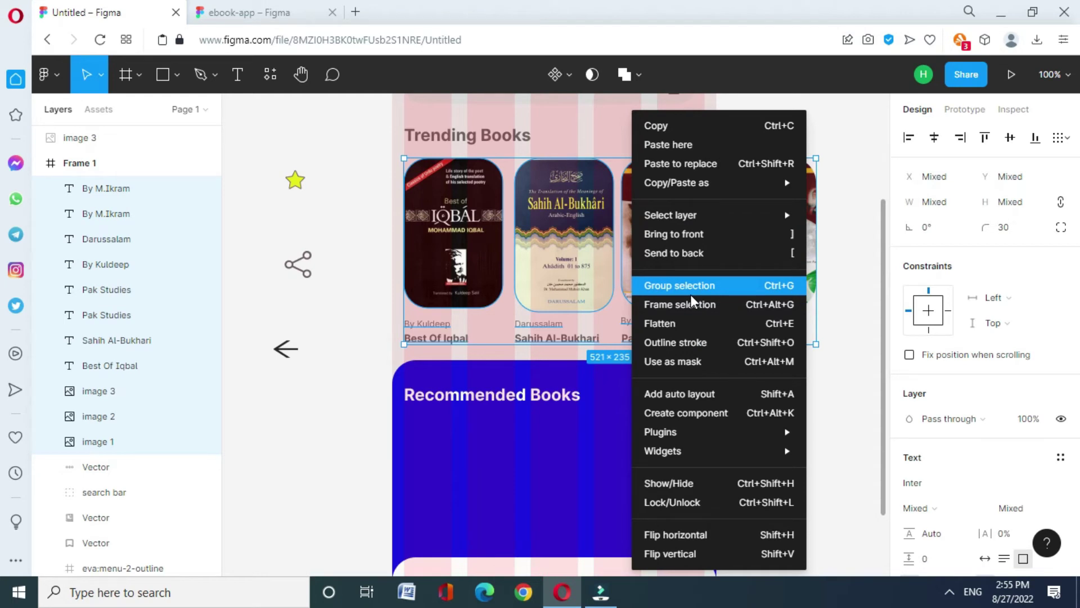
left_click(690, 292)
Turn Group 1 into a frame with horizontal overflow scrolling, narrowed to 395 wide.
right_click(140, 191)
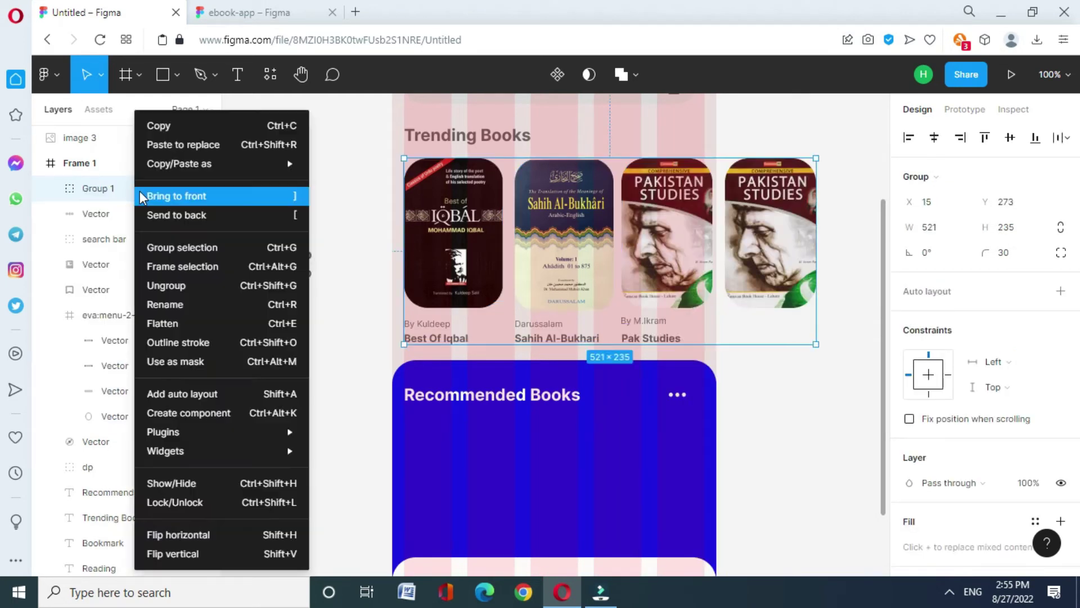
left_click(187, 272)
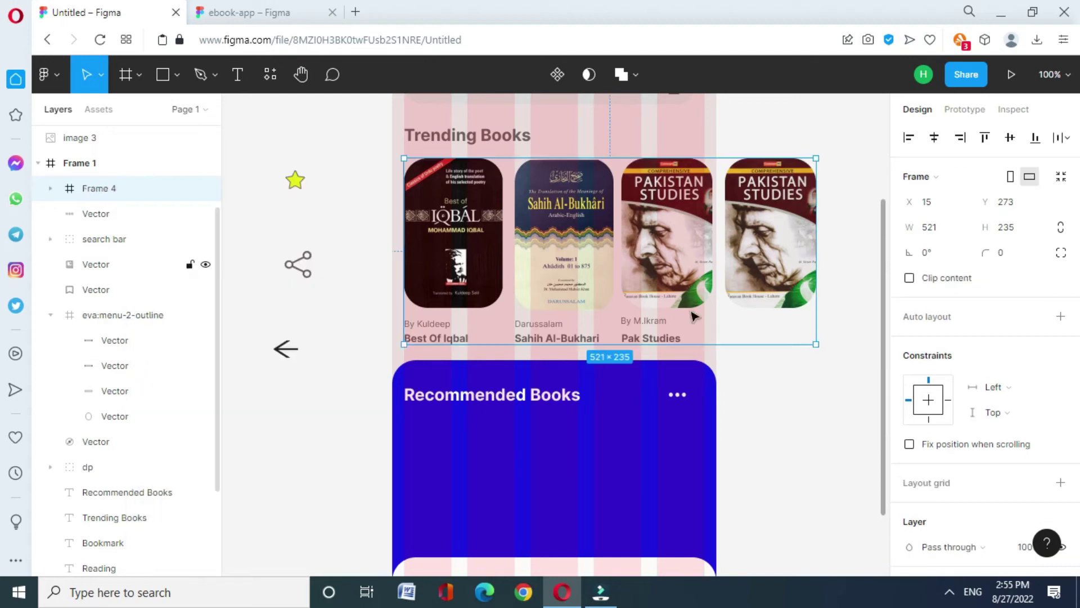
left_click(965, 112)
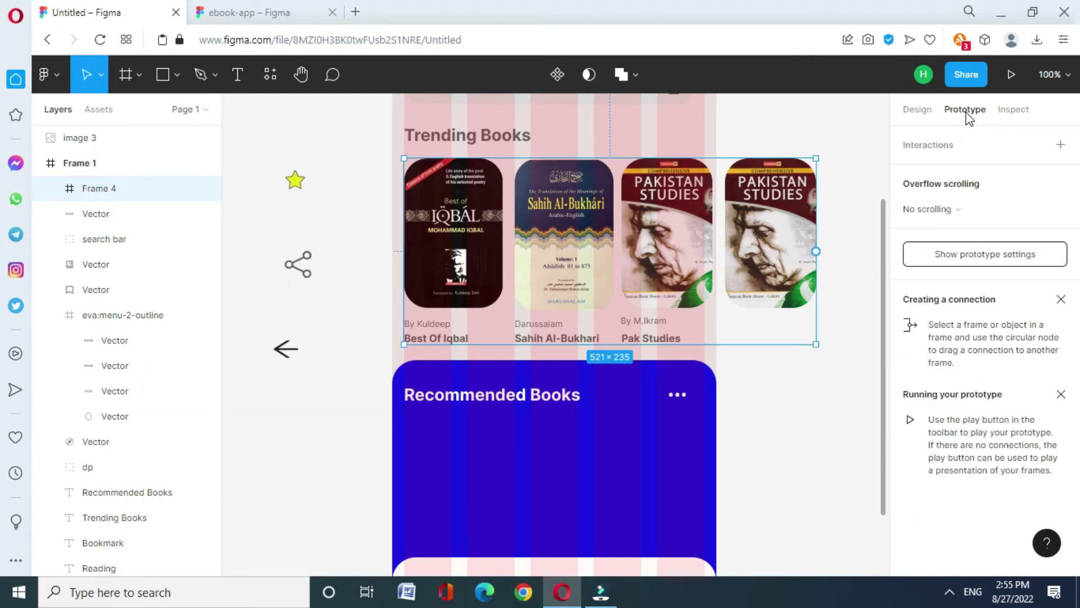
left_click(957, 208)
left_click(952, 230)
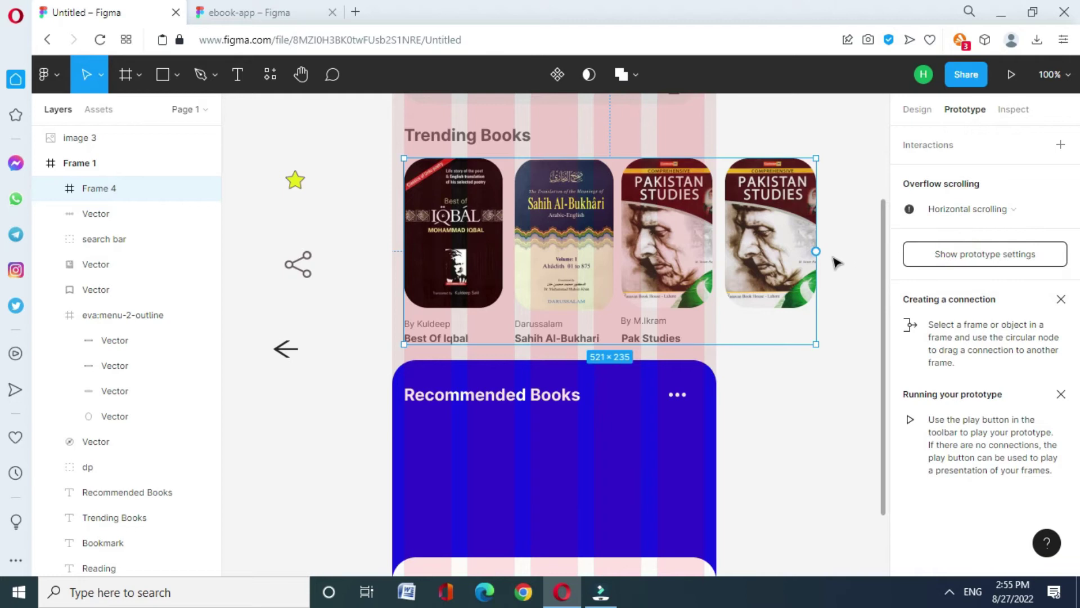
left_click_drag(819, 278, 716, 282)
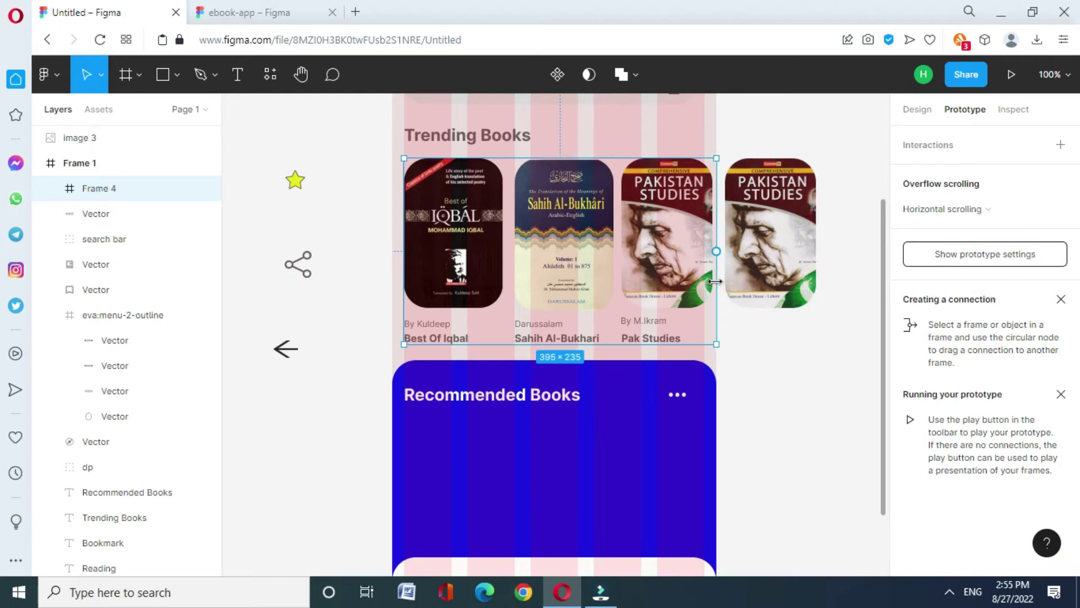
left_click(780, 356)
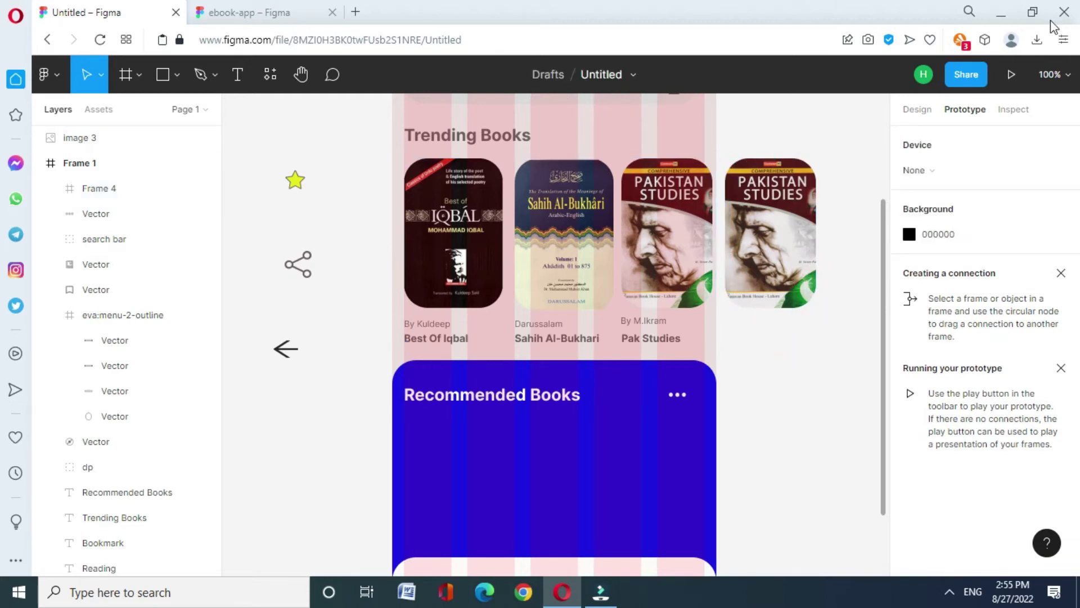
left_click(1005, 74)
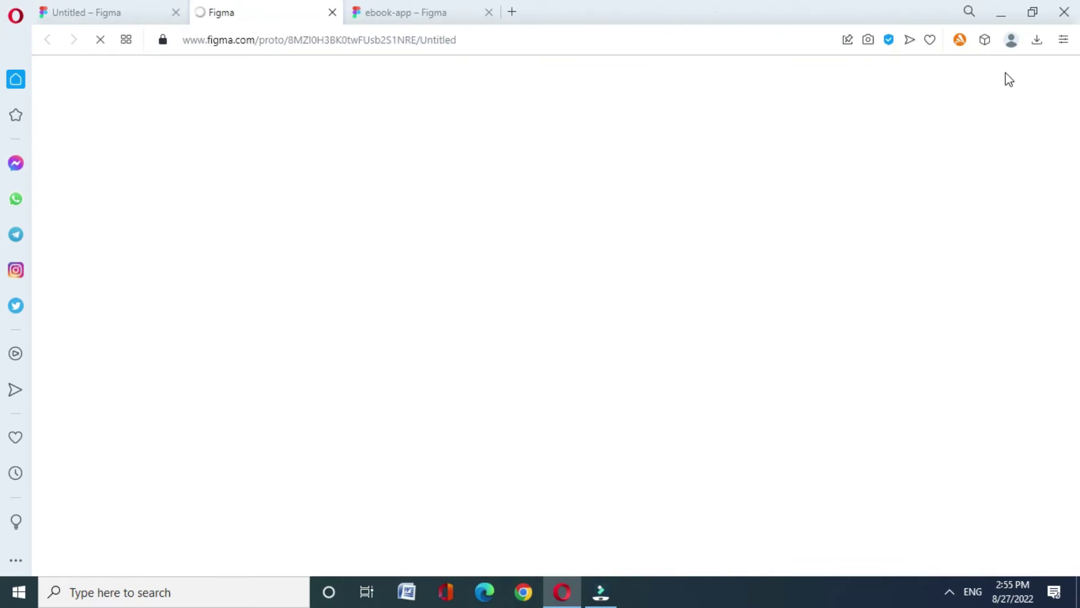
Preview the prototype at Fit height, swipe the Trending Books row, then return to the design file.
left_click(169, 9)
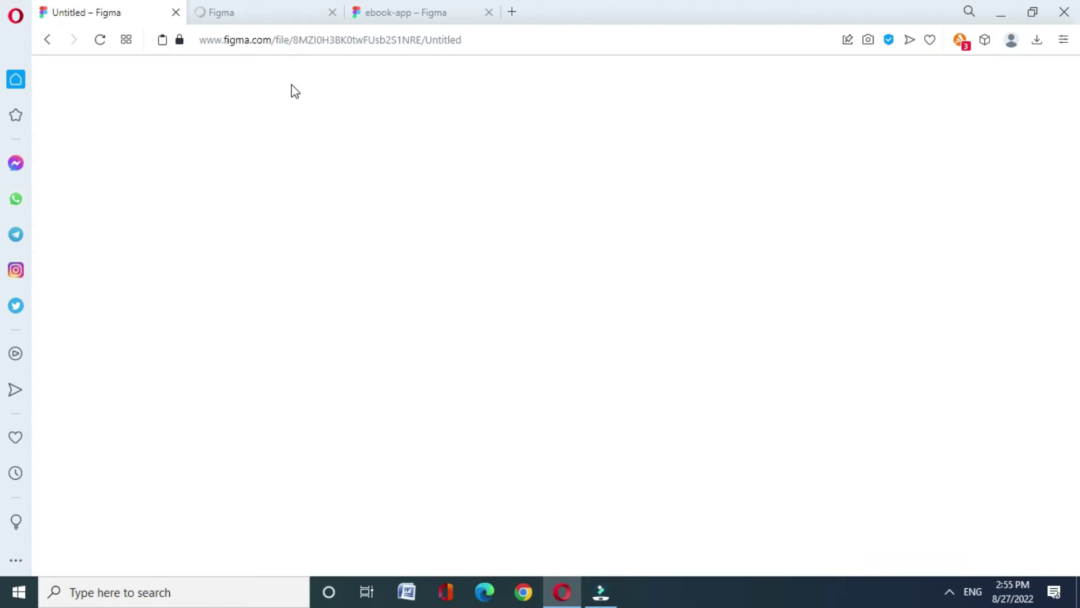
left_click(324, 12)
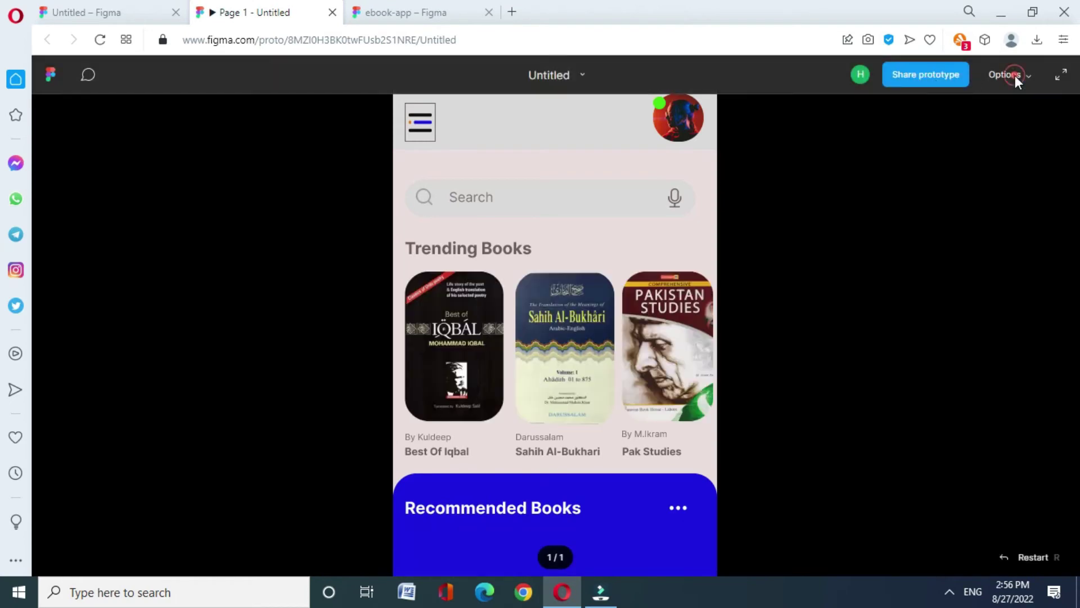
left_click(1006, 75)
left_click(910, 166)
left_click_drag(602, 280, 525, 299)
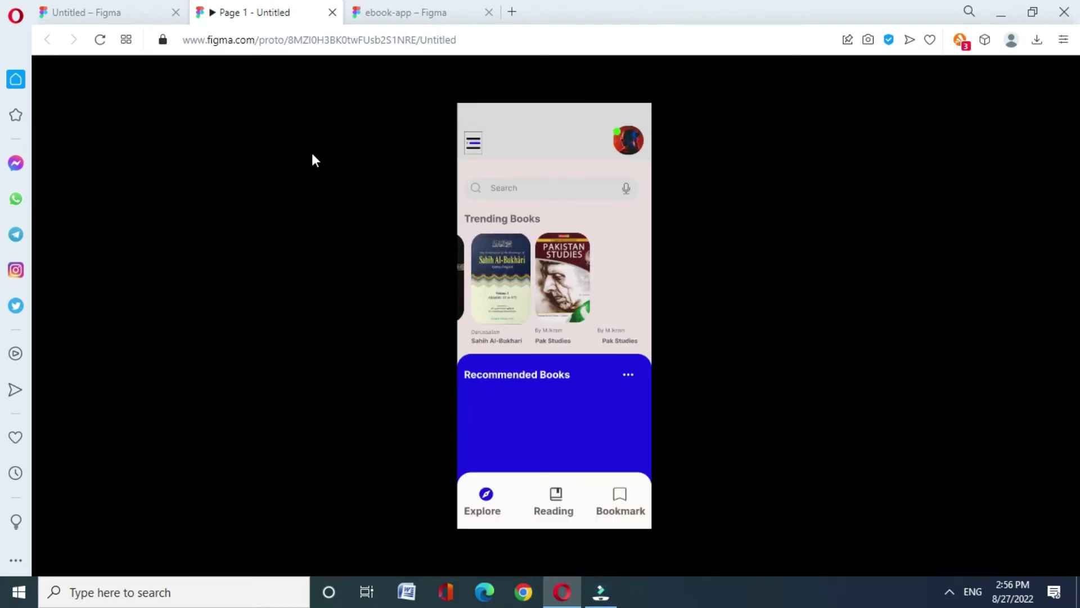
left_click(112, 12)
left_click(119, 135)
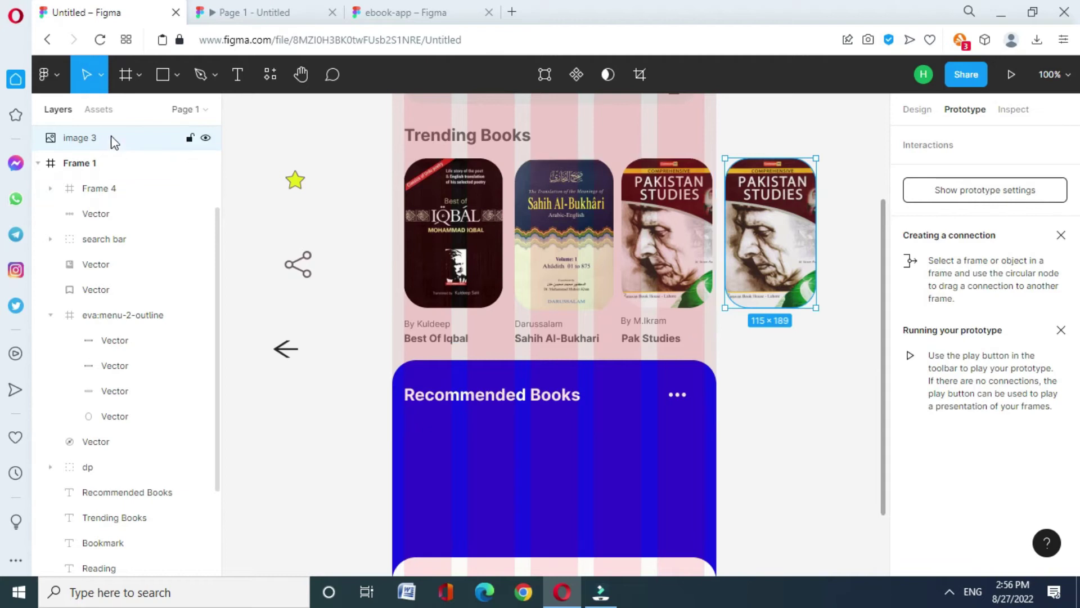
Present the prototype again and swipe the Trending Books row to later books.
scroll(111, 198, "down", 2)
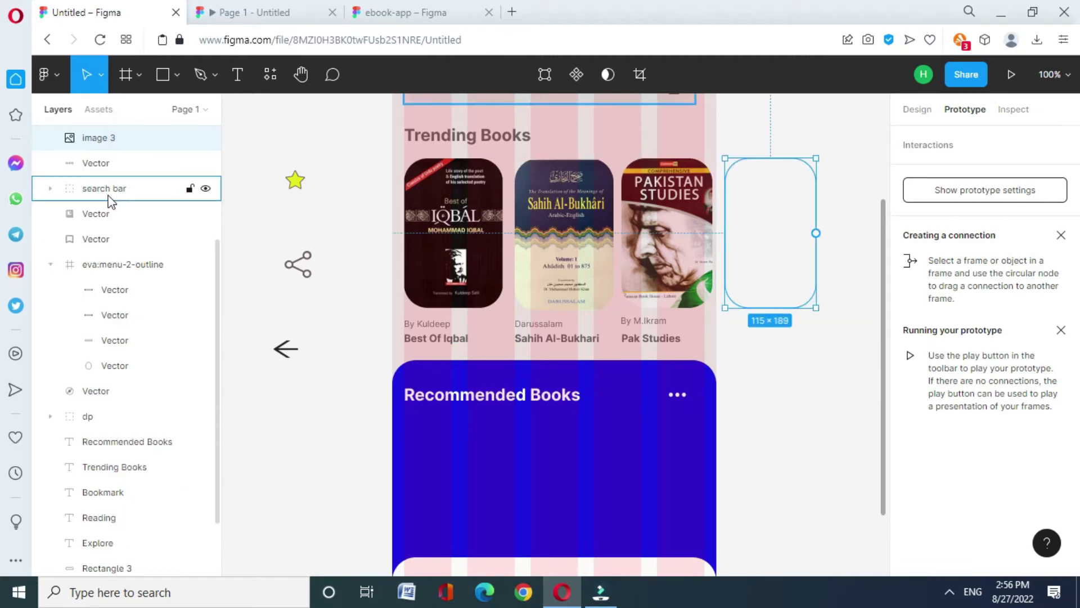
left_click(219, 198)
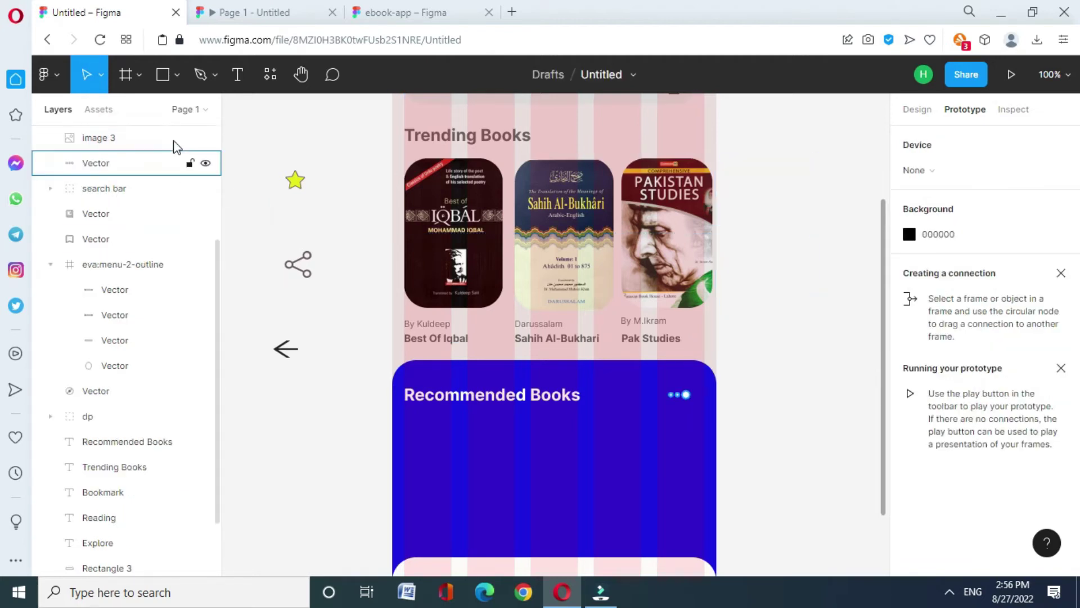
scroll(221, 225, "up", 3)
scroll(222, 163, "up", 2)
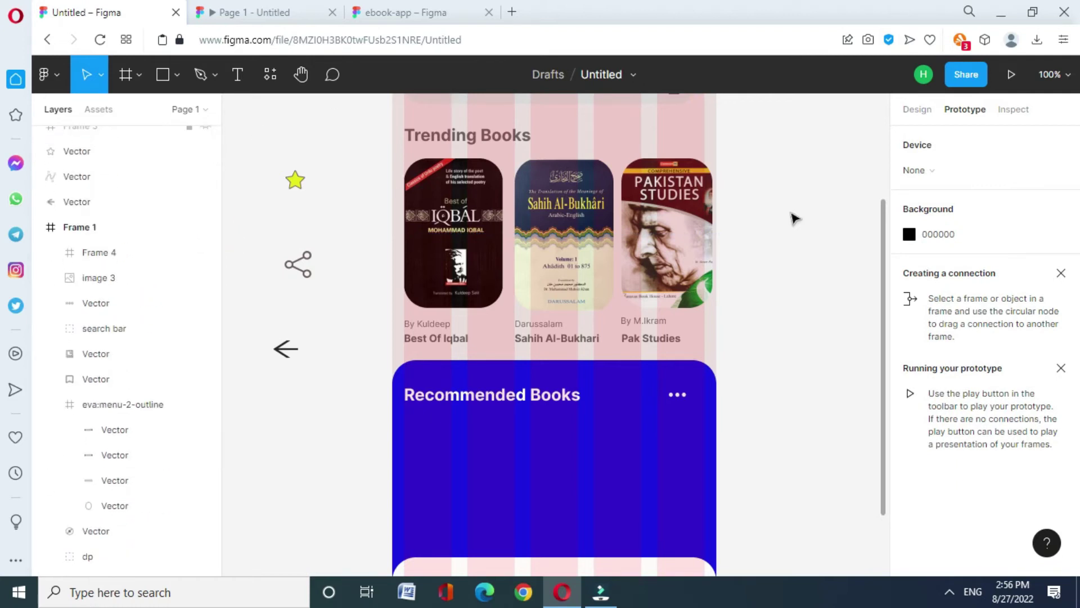
left_click(1007, 77)
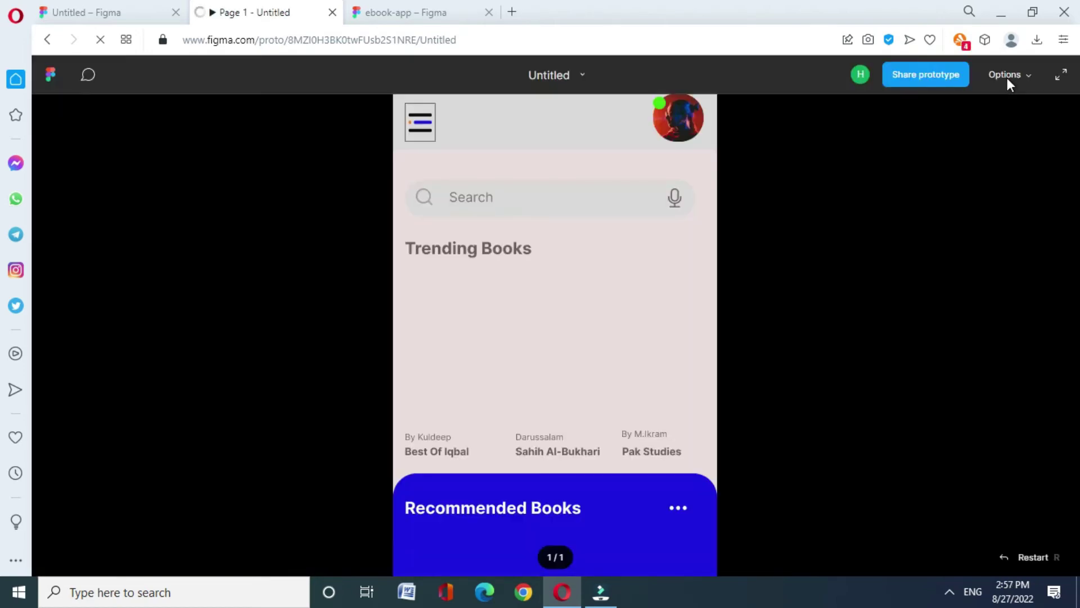
left_click_drag(619, 346, 495, 366)
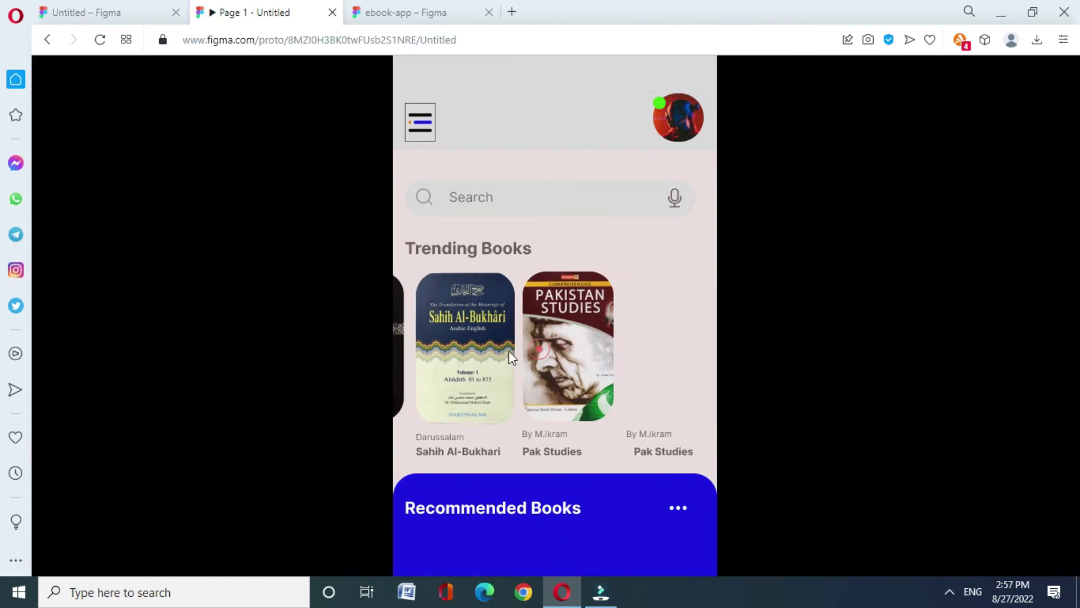
key("ctrl+Tab")
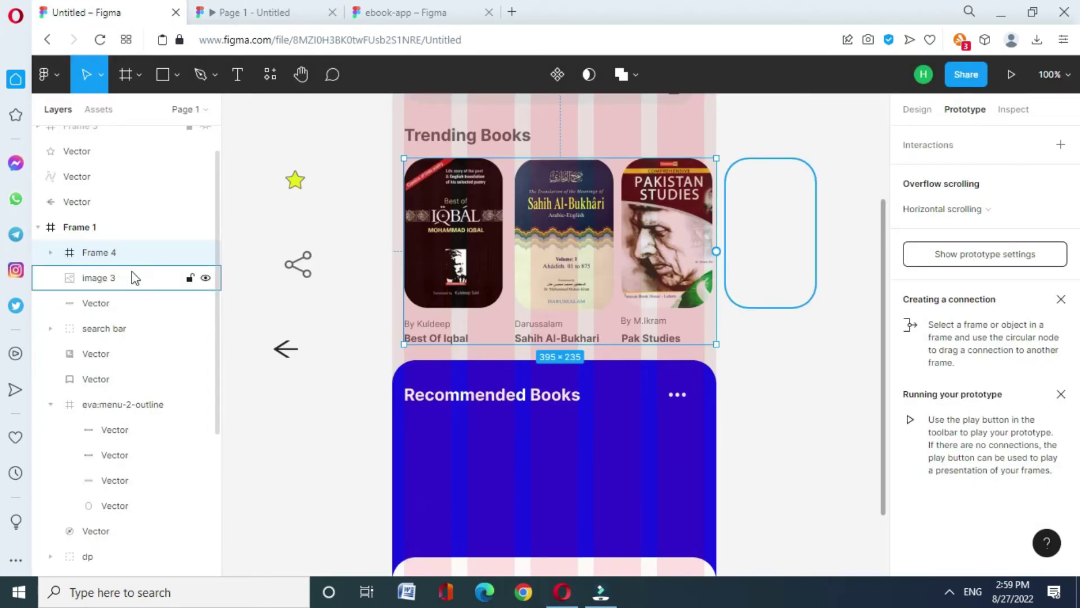
Group image 3 with Frame 4, wrap it in a new frame, and set horizontal scrolling.
left_click(131, 273)
left_click(116, 254, "shift")
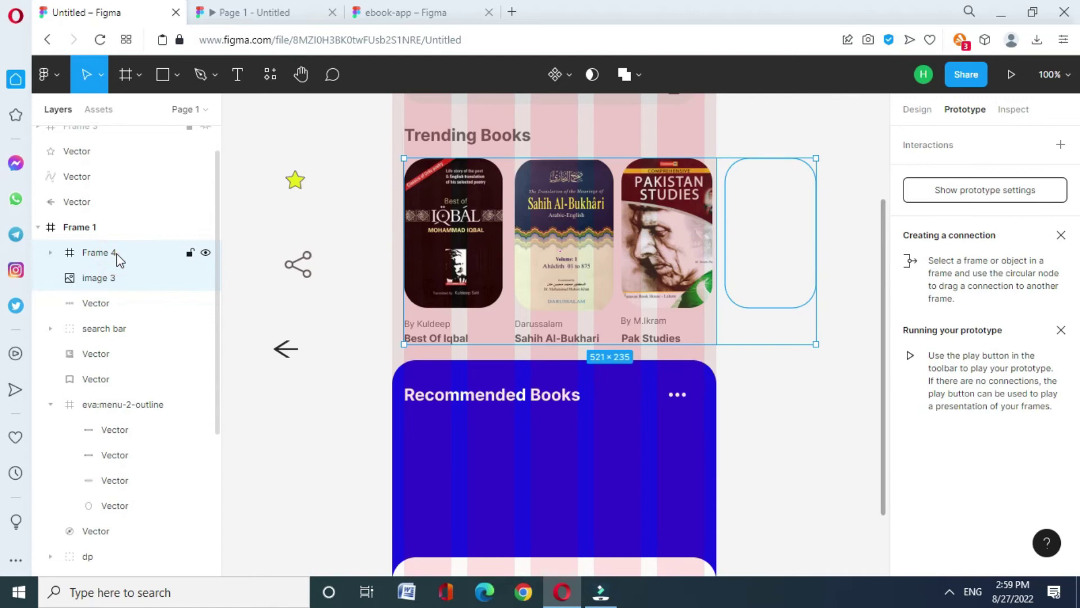
right_click(116, 253)
left_click(184, 252)
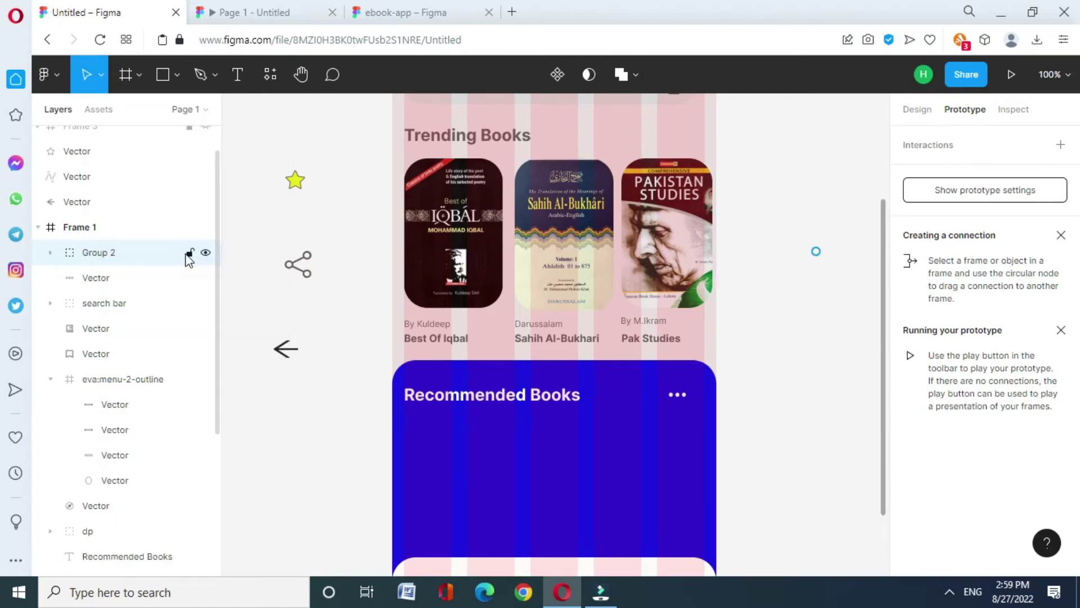
right_click(156, 252)
left_click(192, 266)
left_click(934, 208)
left_click(842, 430)
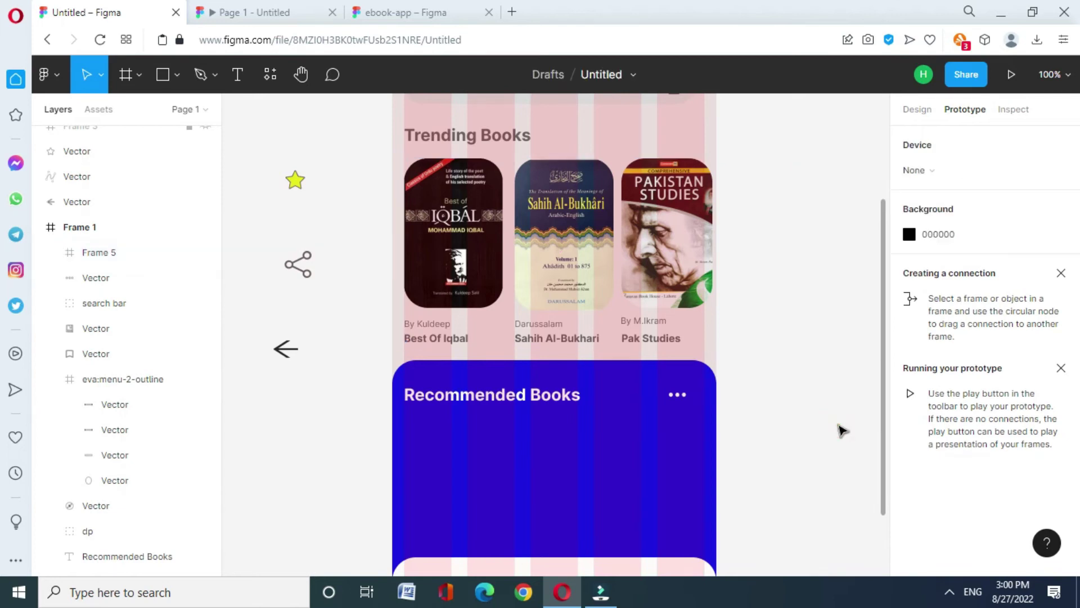
left_click(1009, 75)
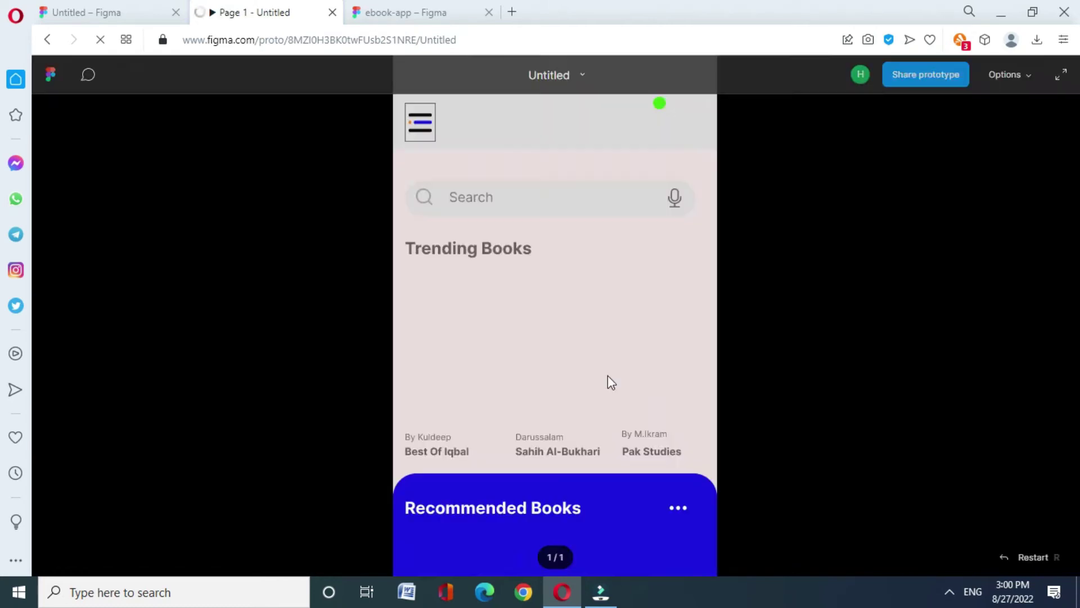
Inspect Frame 5 and Group 2 in Layers, then undo them back to Frame 4 and image 3.
scroll(647, 369, "right", 3)
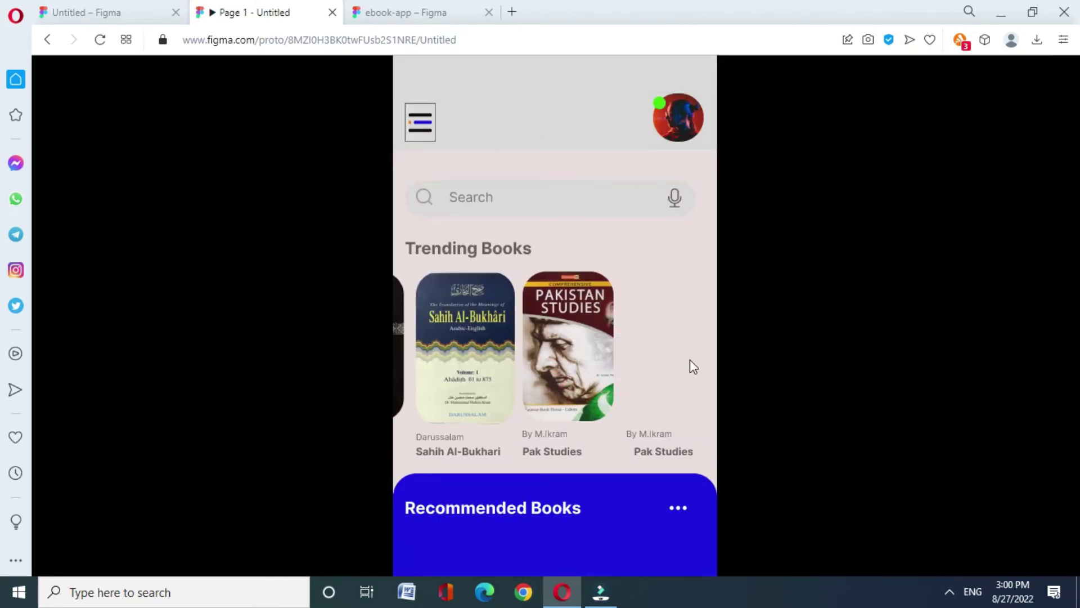
key("ctrl+Tab")
left_click(105, 253)
left_click(50, 252)
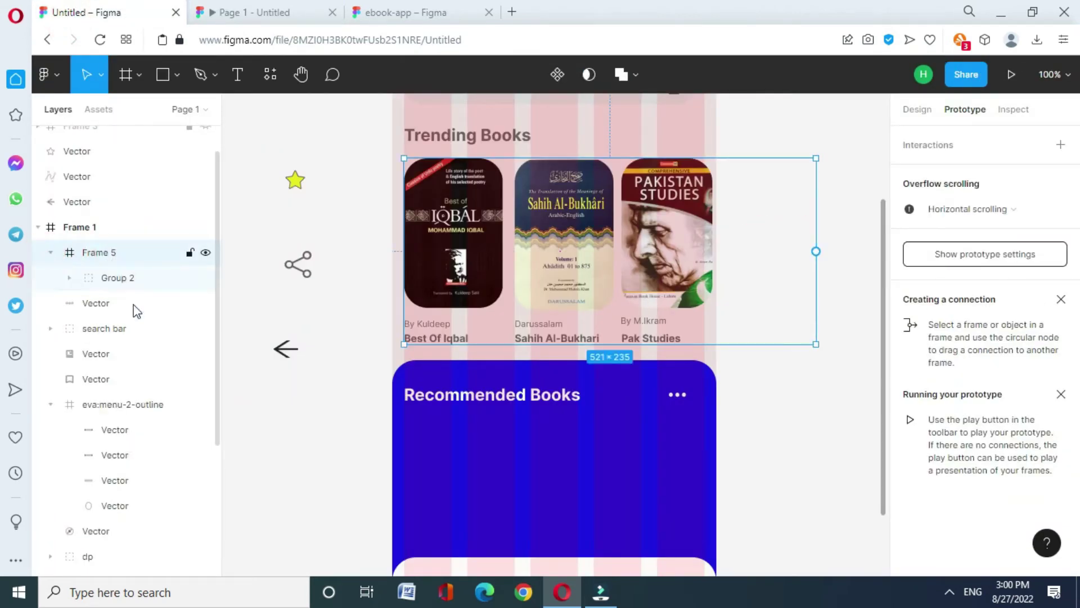
left_click(70, 278)
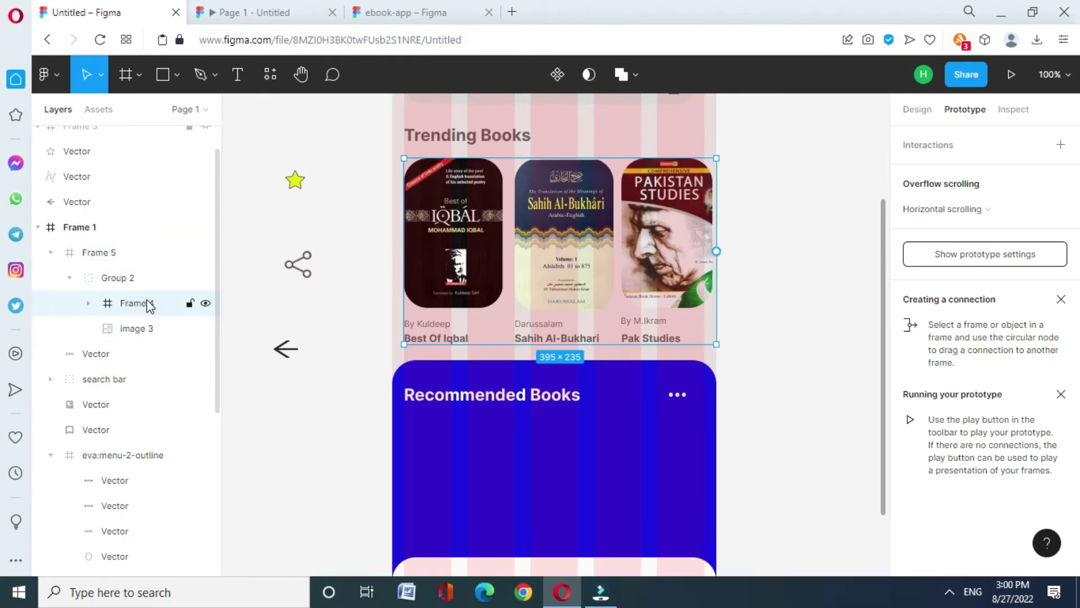
left_click(141, 328)
left_click(269, 391)
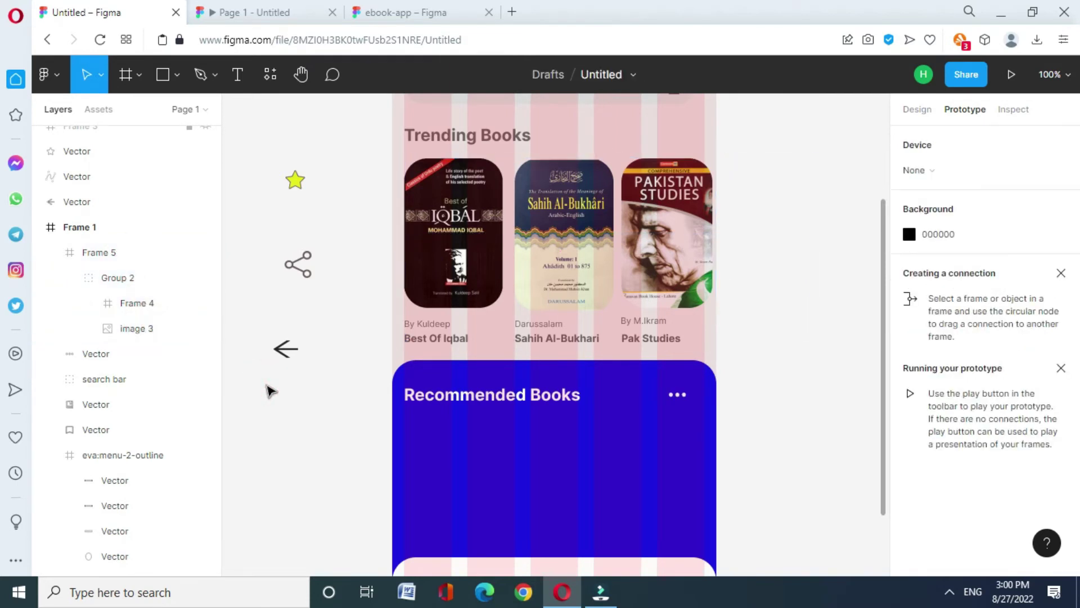
key("ctrl+z")
key("ctrl+z")
key("ctrl+z")
key("ctrl+z")
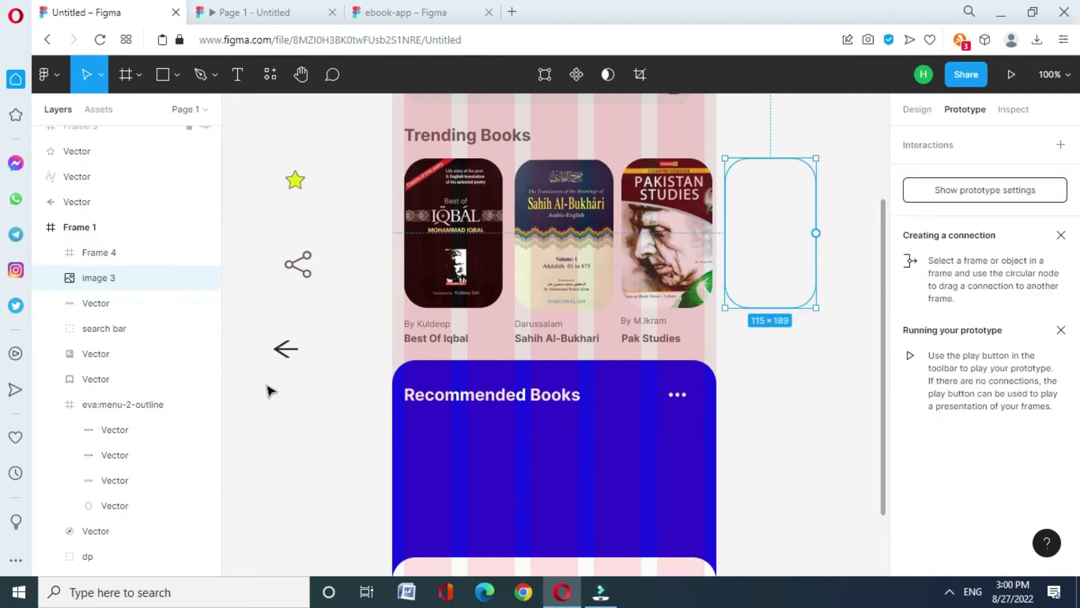
key("ctrl+z")
key("ctrl+z")
key("ctrl+z")
key("ctrl+z")
key("ctrl+z")
key("ctrl+z")
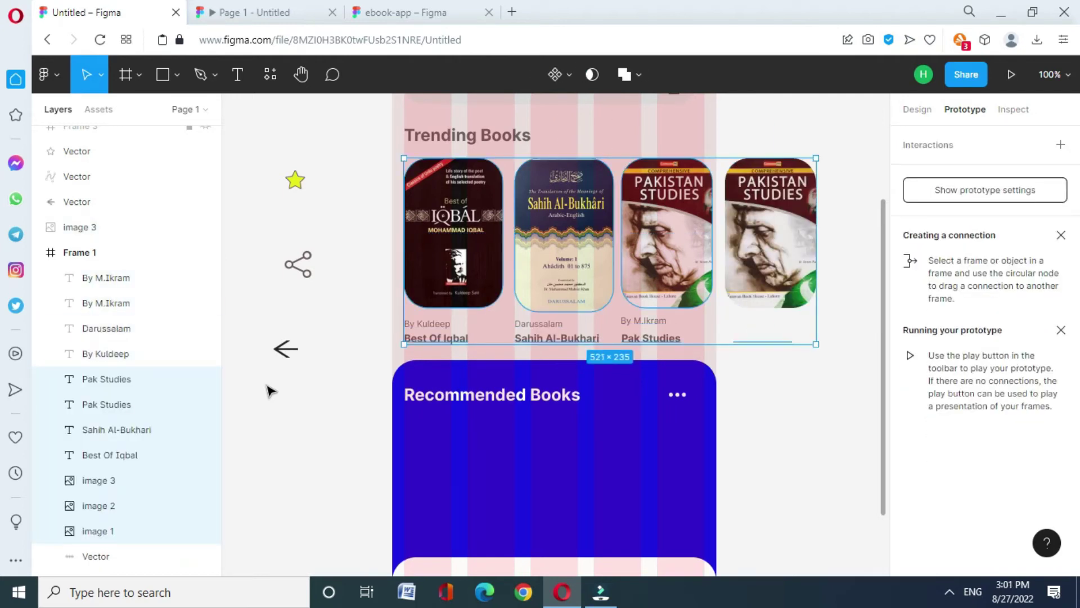
Move book cover image 3 into Frame 1 with the other trending books.
left_click(113, 353, "shift")
left_click(111, 328, "shift")
left_click(109, 303, "shift")
left_click(109, 278, "shift")
left_click_drag(219, 324, 209, 308)
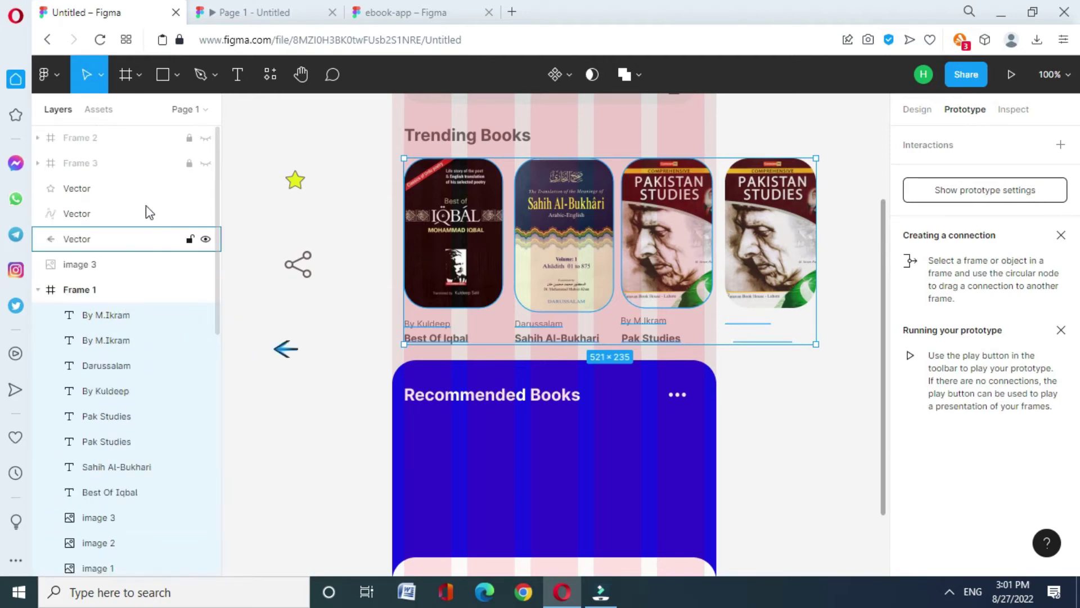
left_click(122, 264)
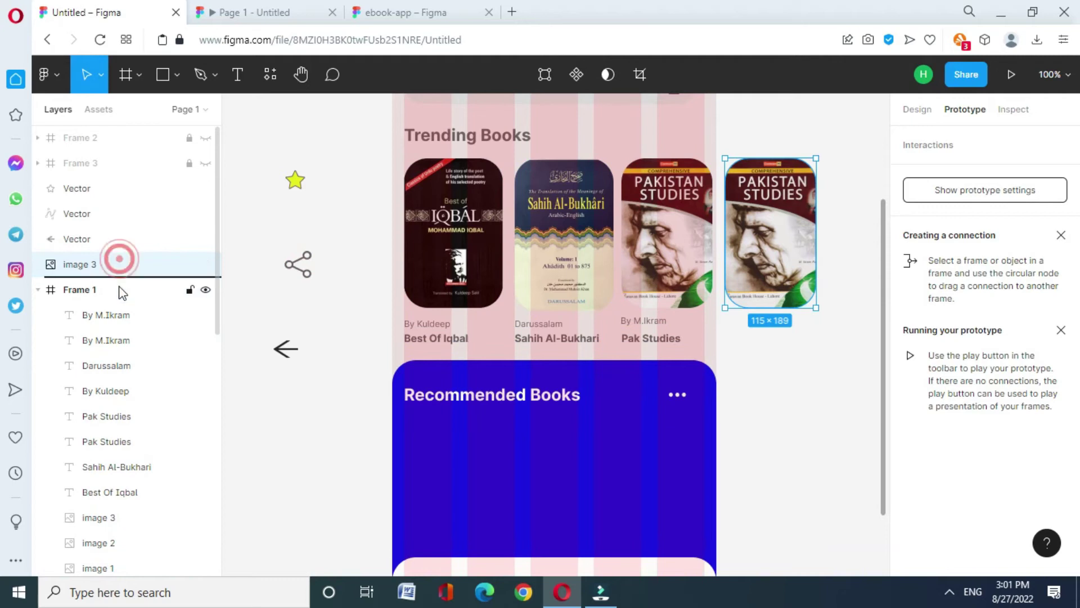
left_click_drag(122, 265, 116, 303)
Select every trending book cover, title and author caption layer together.
left_click(98, 315, "shift")
left_click(95, 340, "shift")
left_click(117, 363, "shift")
left_click(117, 391, "shift")
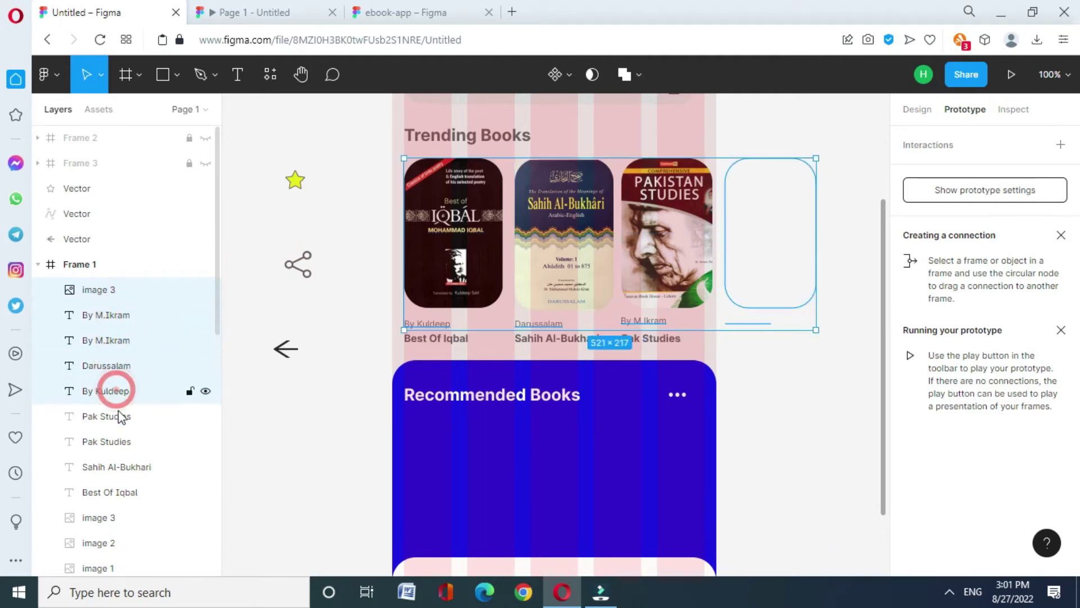
left_click(118, 416, "shift")
left_click(119, 441, "shift")
left_click(115, 467, "shift")
left_click(117, 493, "shift")
left_click(115, 518, "shift")
left_click(112, 542, "shift")
left_click(113, 568, "shift")
left_click_drag(219, 287, 221, 344)
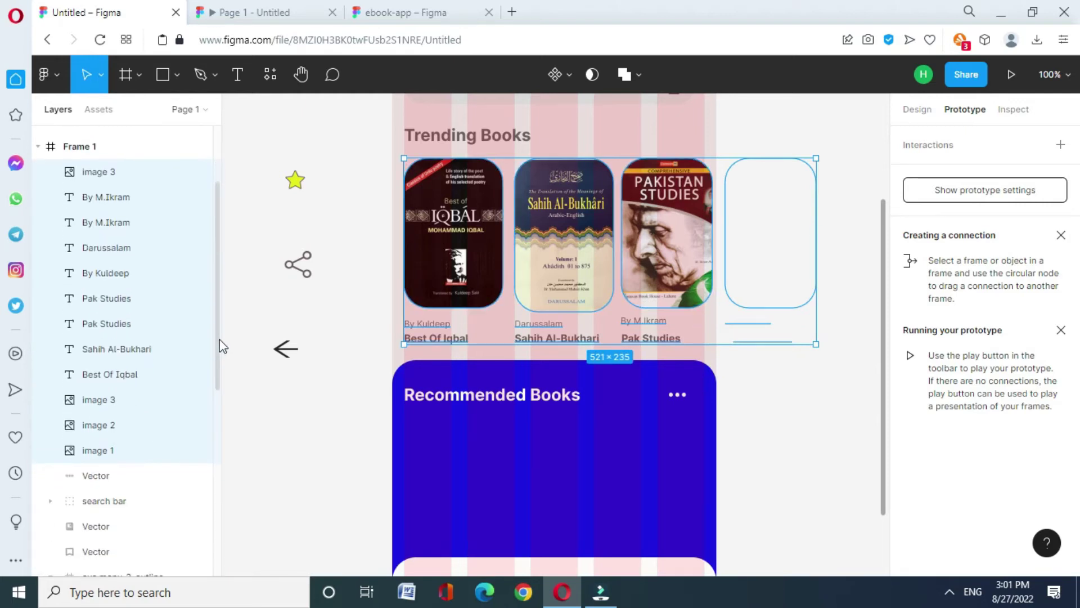
left_click(134, 247)
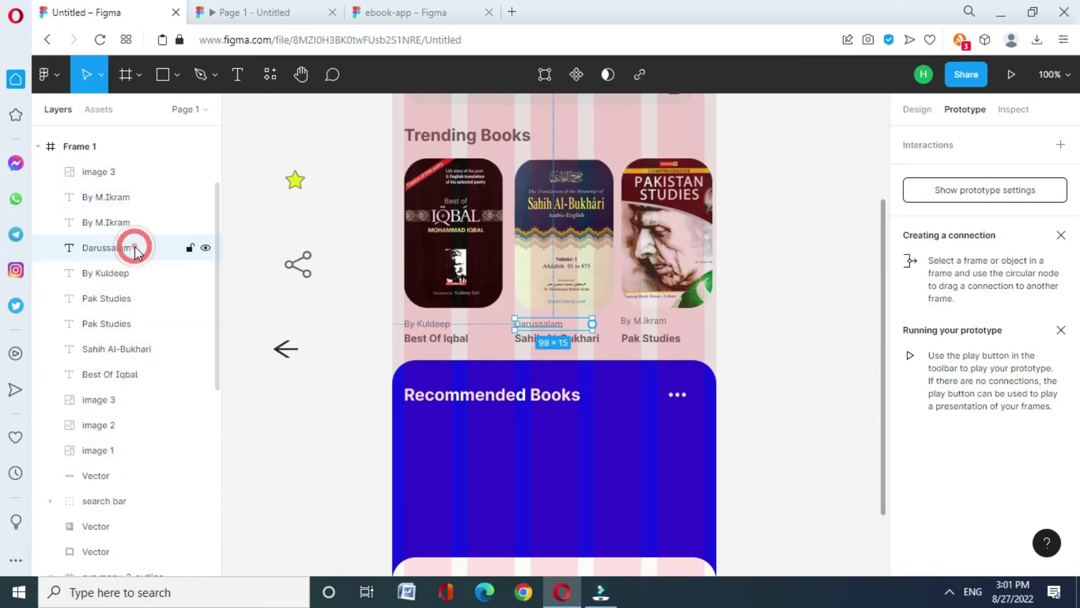
left_click(121, 171, "shift")
left_click(121, 196, "shift")
left_click(107, 273, "shift")
left_click(107, 298, "shift")
left_click(107, 323, "shift")
left_click(113, 349, "shift")
left_click(110, 374, "shift")
left_click(114, 467, "shift")
left_click(107, 450, "shift")
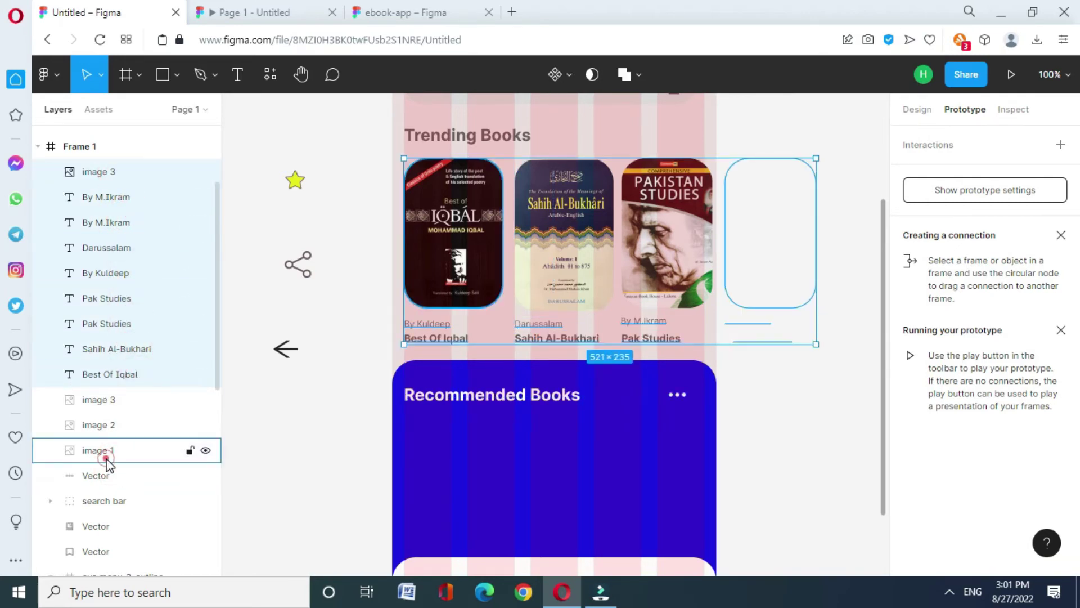
left_click(135, 425, "shift")
left_click(144, 399, "shift")
Group the selected book layers and convert the group into a frame.
right_click(181, 287)
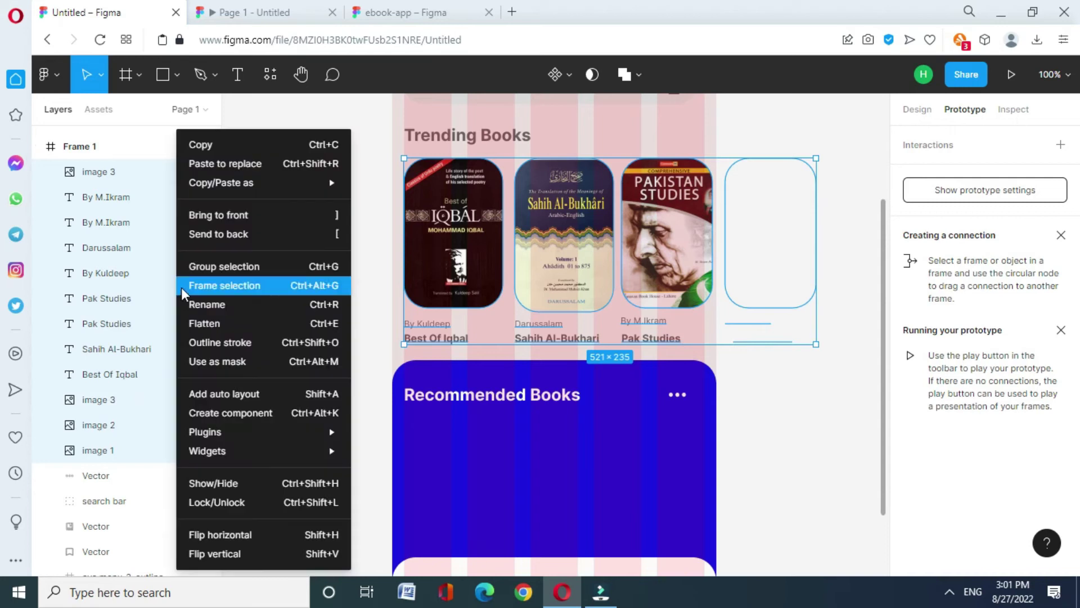
left_click(222, 265)
right_click(148, 169)
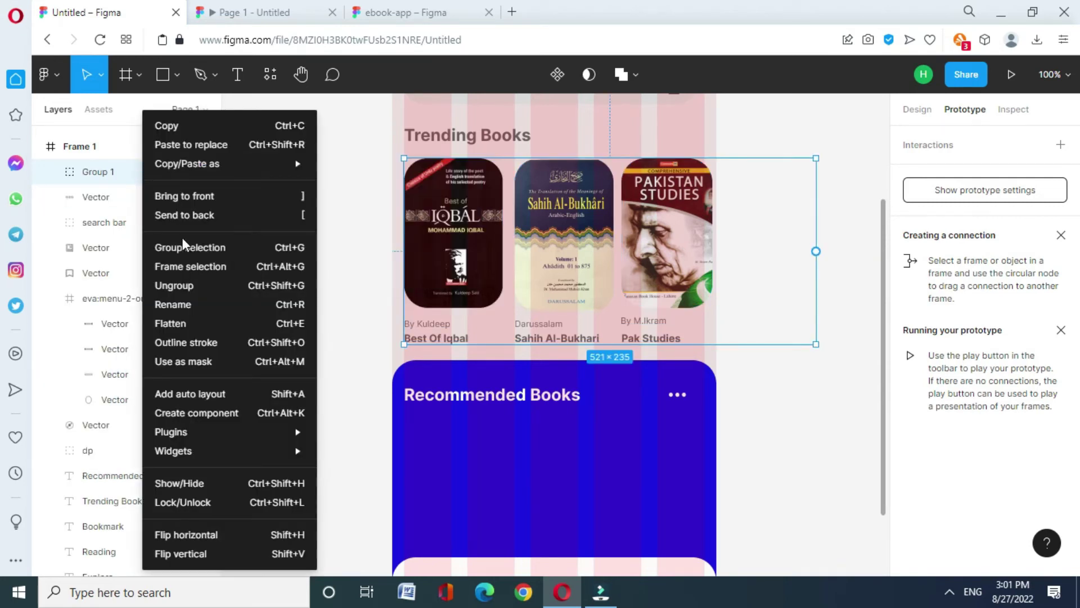
left_click(185, 266)
Make the new frame scroll horizontally at 390 wide and preview the prototype.
left_click(923, 208)
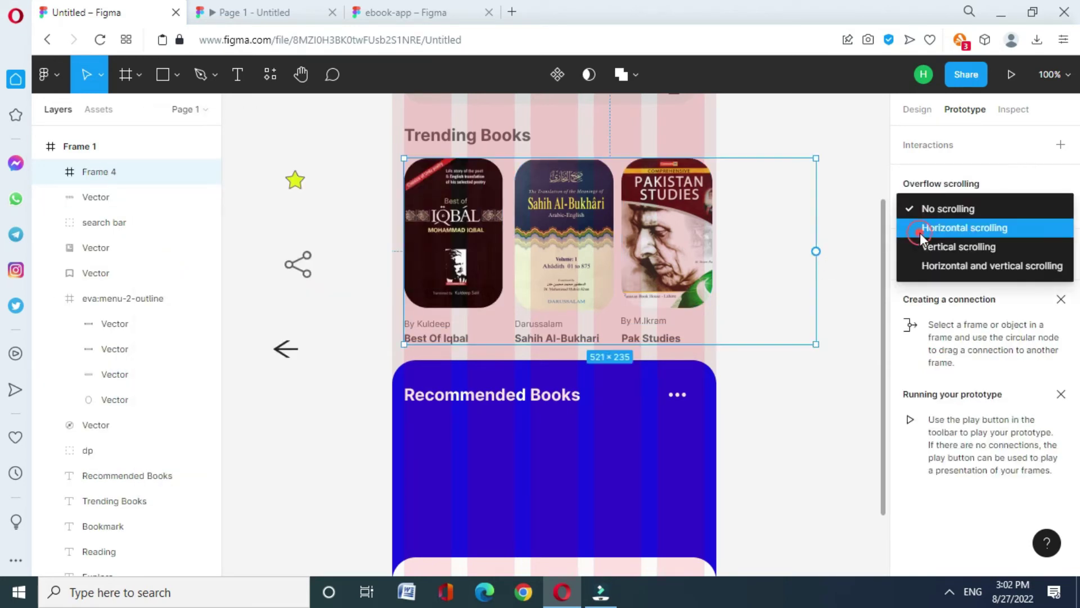
left_click(920, 227)
left_click_drag(815, 222, 714, 222)
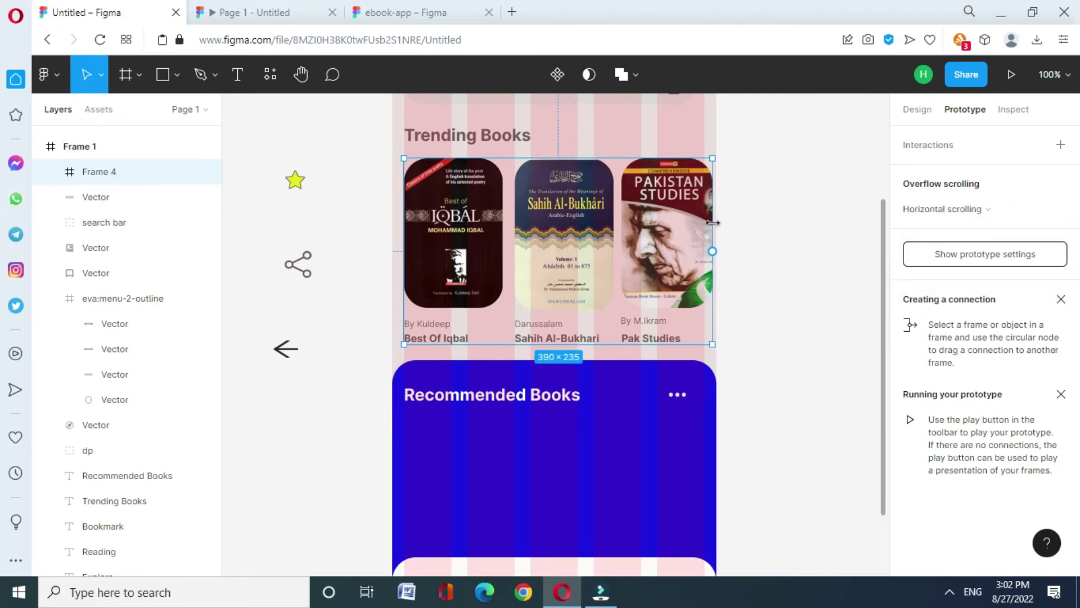
left_click(754, 198)
left_click(1011, 76)
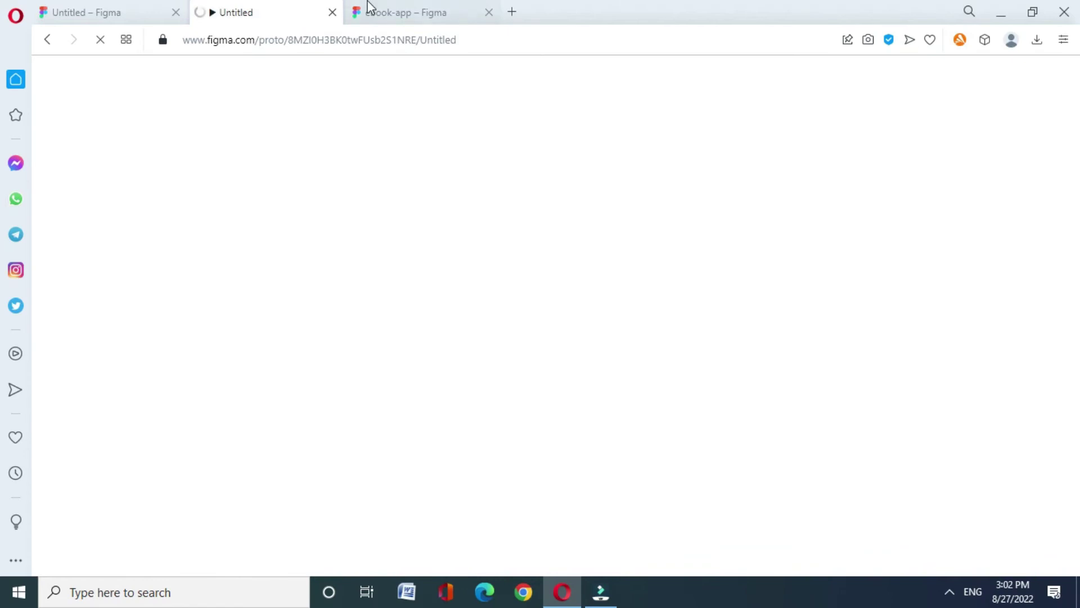
Test the horizontally scrolling Trending Books row in the prototype, then return to the editor.
left_click(137, 5)
left_click(409, 235)
left_click(274, 7)
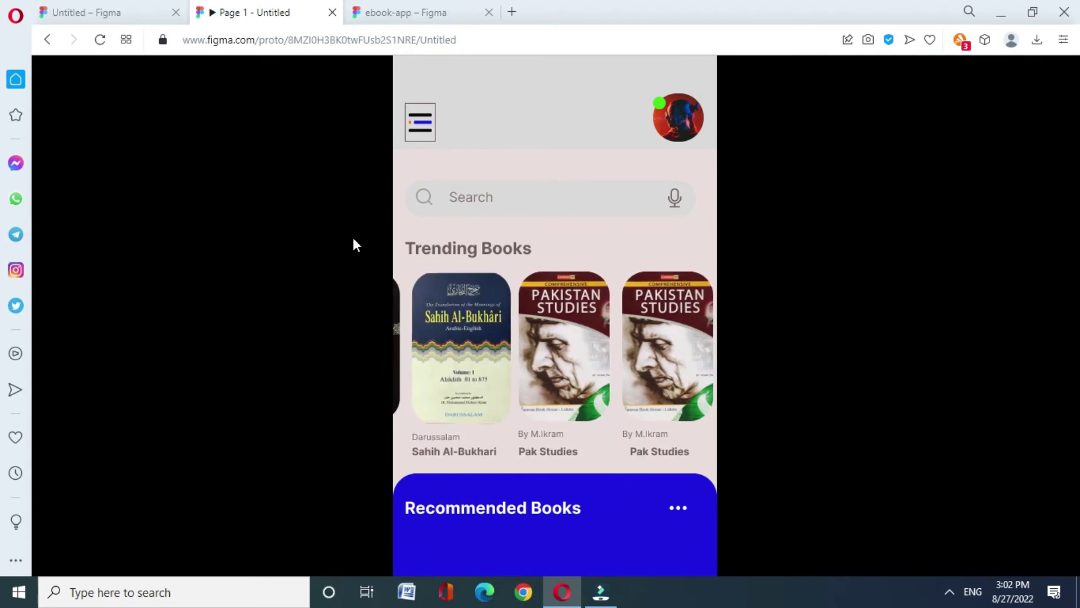
left_click(144, 13)
left_click_drag(884, 329, 882, 315)
Place the star in the Recommended Books panel and paste copies into a row of five.
left_click_drag(304, 208, 522, 525)
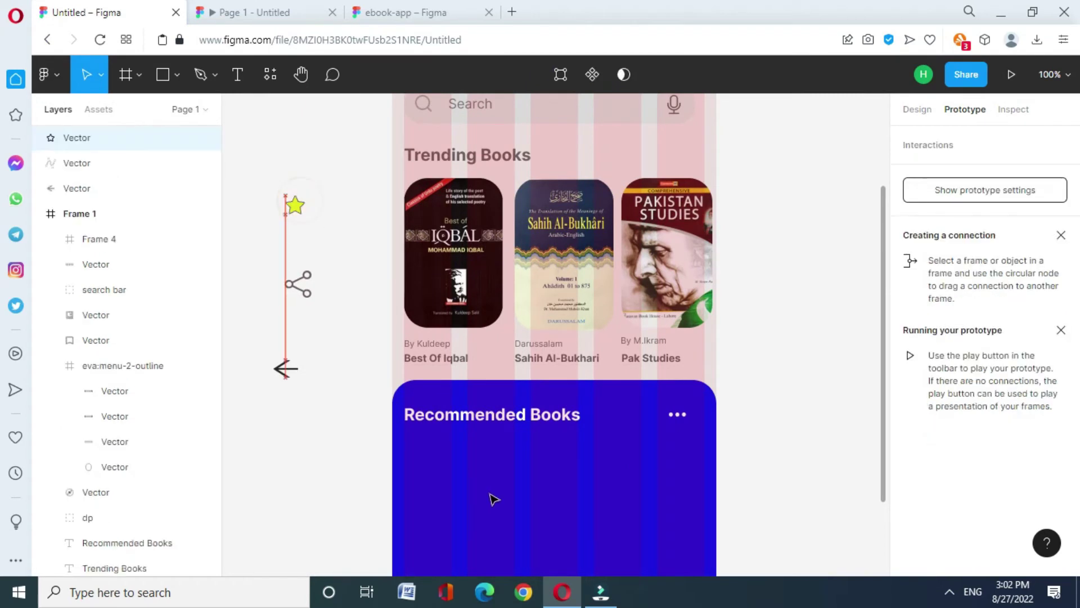
key("ctrl+v")
key("ctrl+v")
key("ctrl+v")
key("ctrl+v")
left_click_drag(514, 518, 596, 524)
left_click_drag(518, 523, 623, 524)
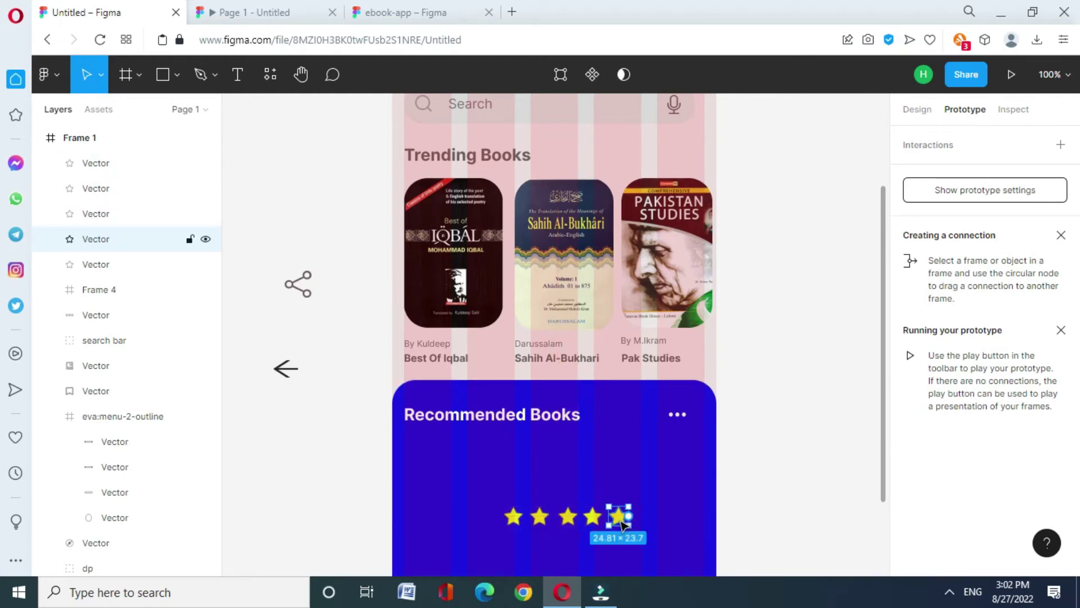
Grey out the fifth star with fill E2D9D9 and stroke B1AAAA.
double_click(622, 518)
left_click(917, 109)
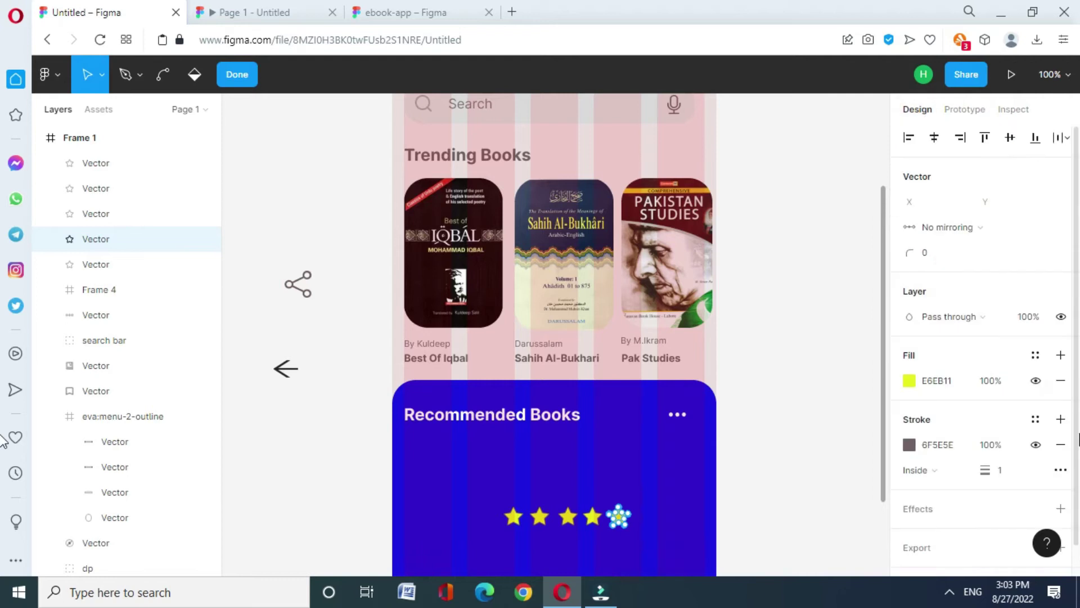
left_click(909, 381)
left_click(720, 499)
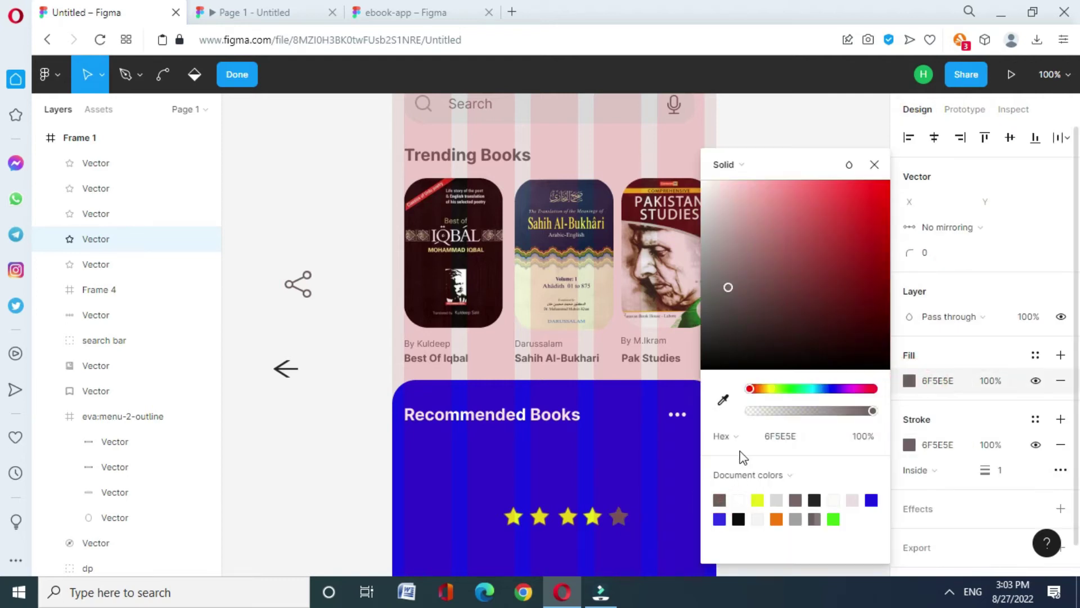
left_click(796, 518)
left_click_drag(721, 273, 709, 217)
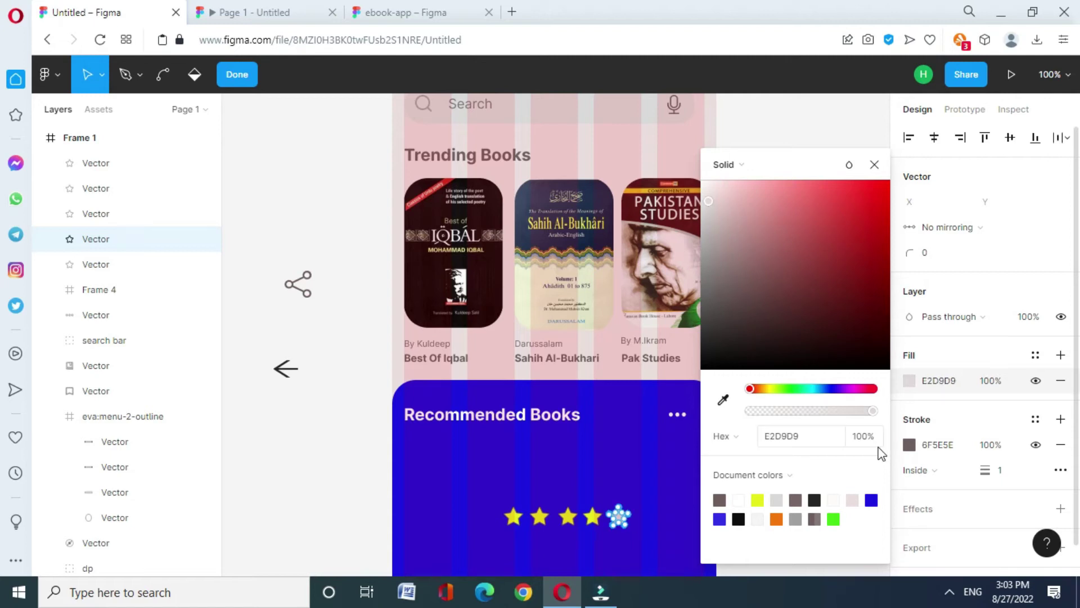
left_click(909, 444)
left_click_drag(727, 296, 707, 239)
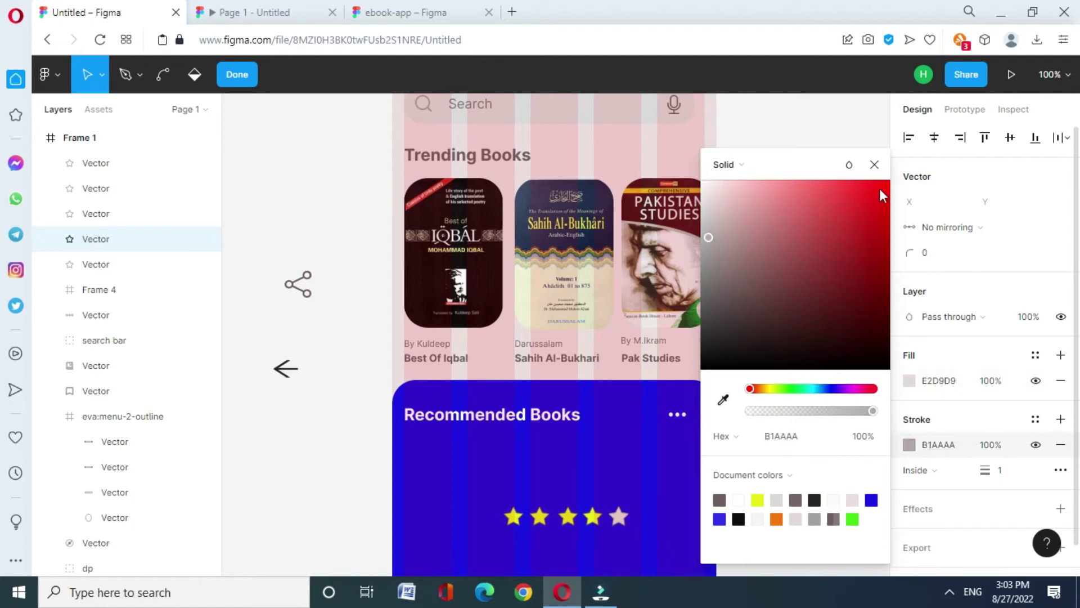
left_click(554, 514)
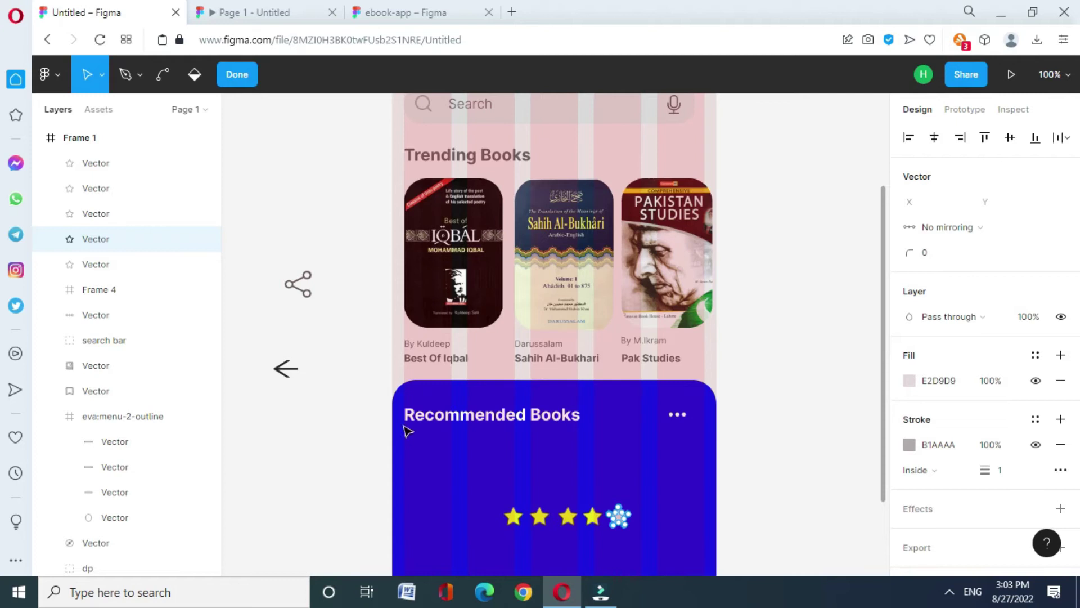
left_click(153, 169)
left_click(120, 188, "shift")
Group the five star shapes and rename the group 'stars'.
left_click(120, 213, "shift")
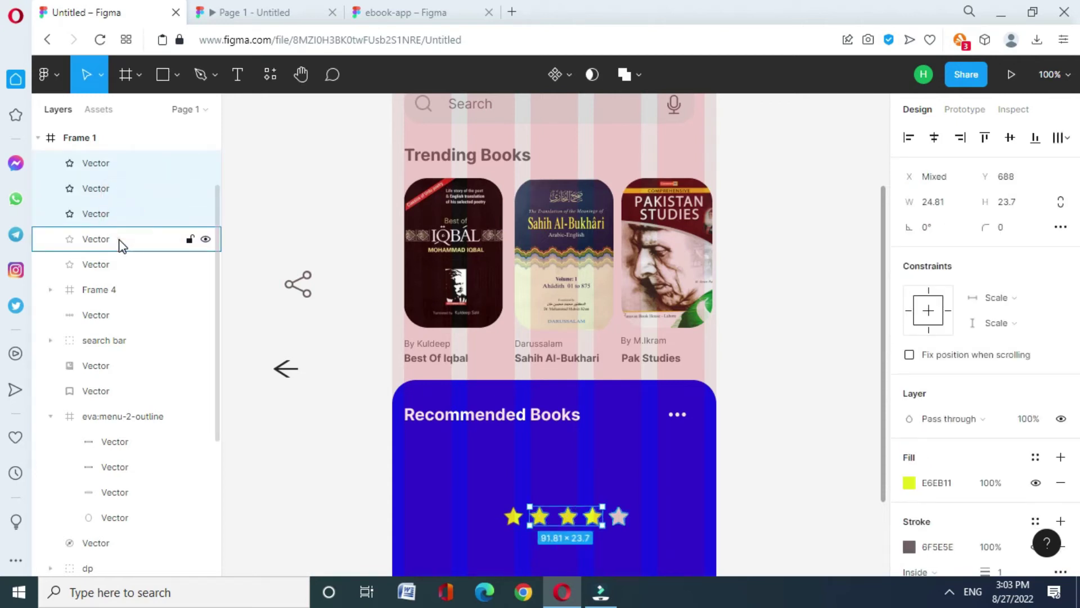
left_click(119, 238, "shift")
left_click(118, 264, "shift")
right_click(118, 270)
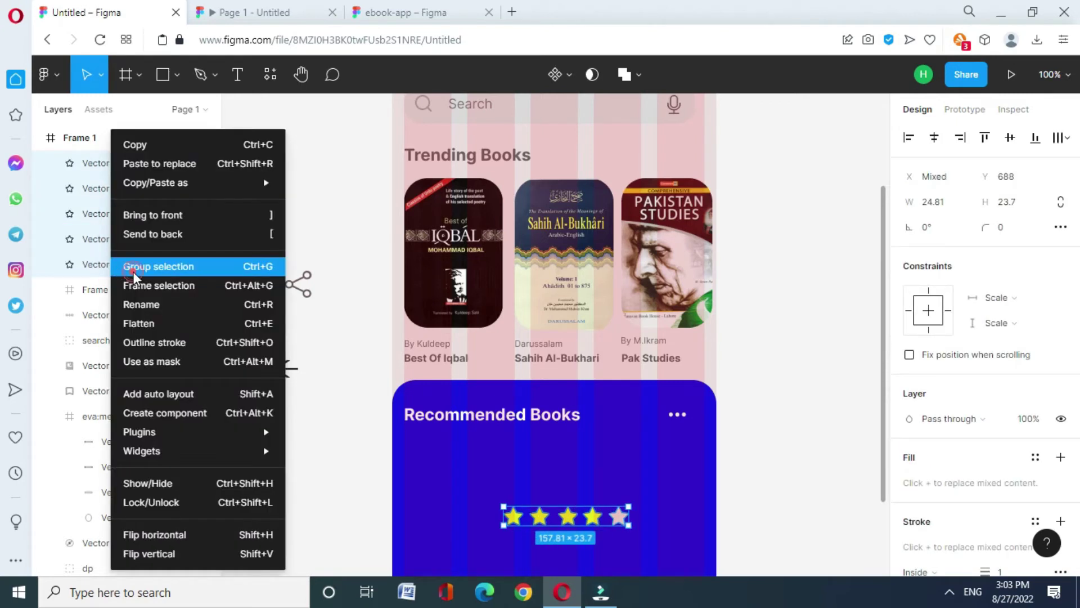
left_click(132, 268)
right_click(90, 164)
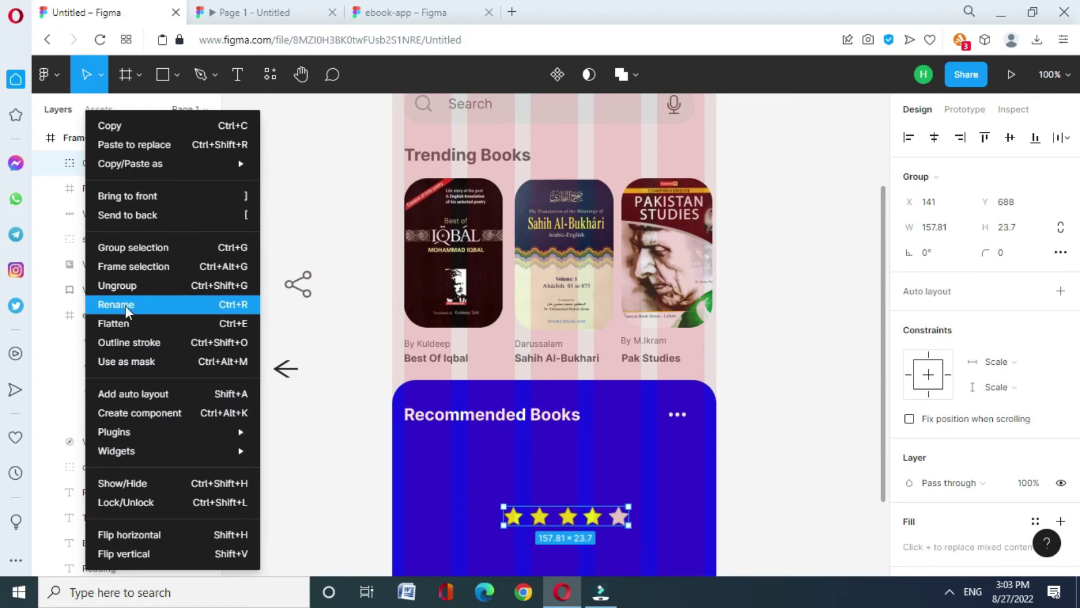
left_click(125, 304)
left_click(283, 244)
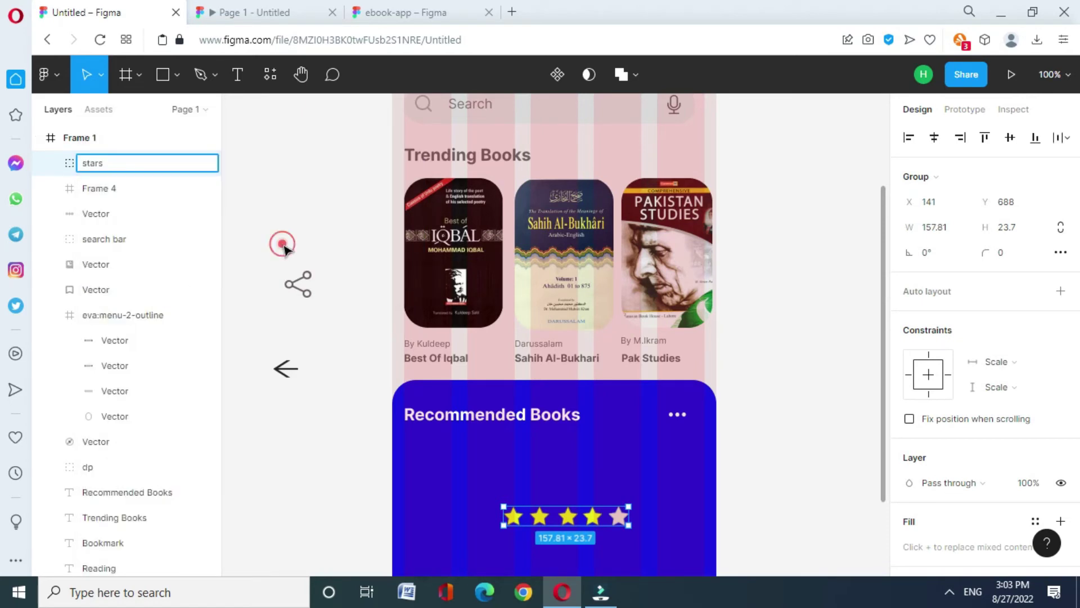
Paste the Chemistry Grade 9 cover and give it a 15 corner radius.
left_click_drag(882, 298, 882, 362)
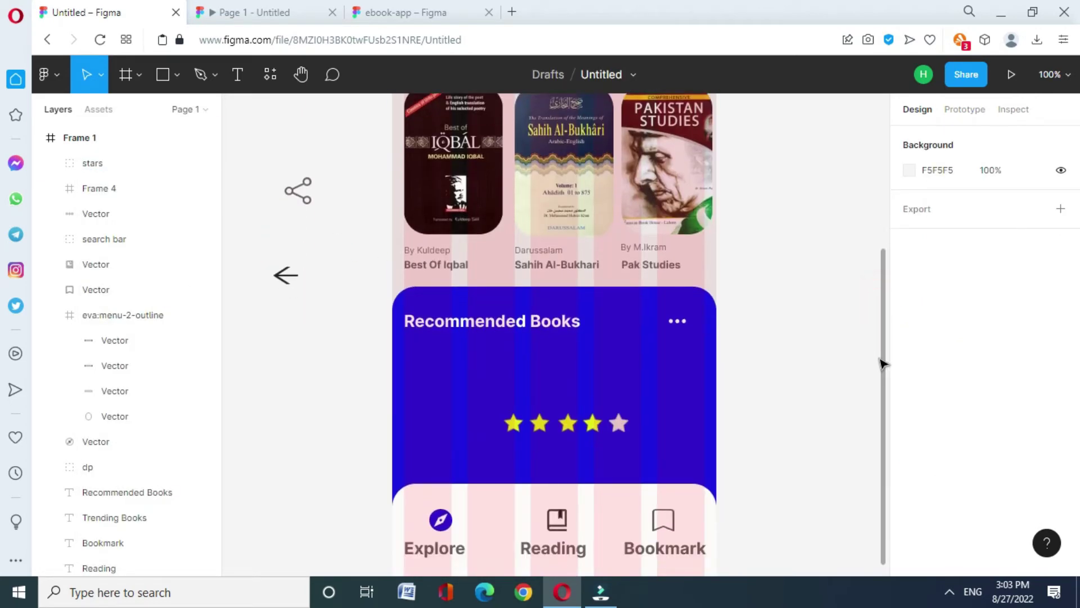
key("ctrl+v")
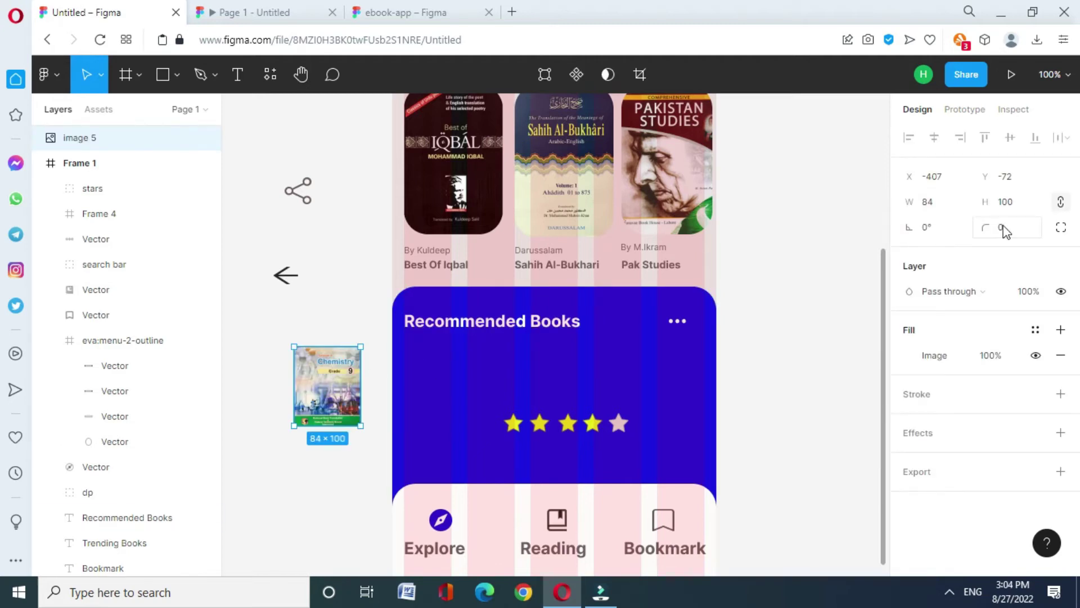
key("Return")
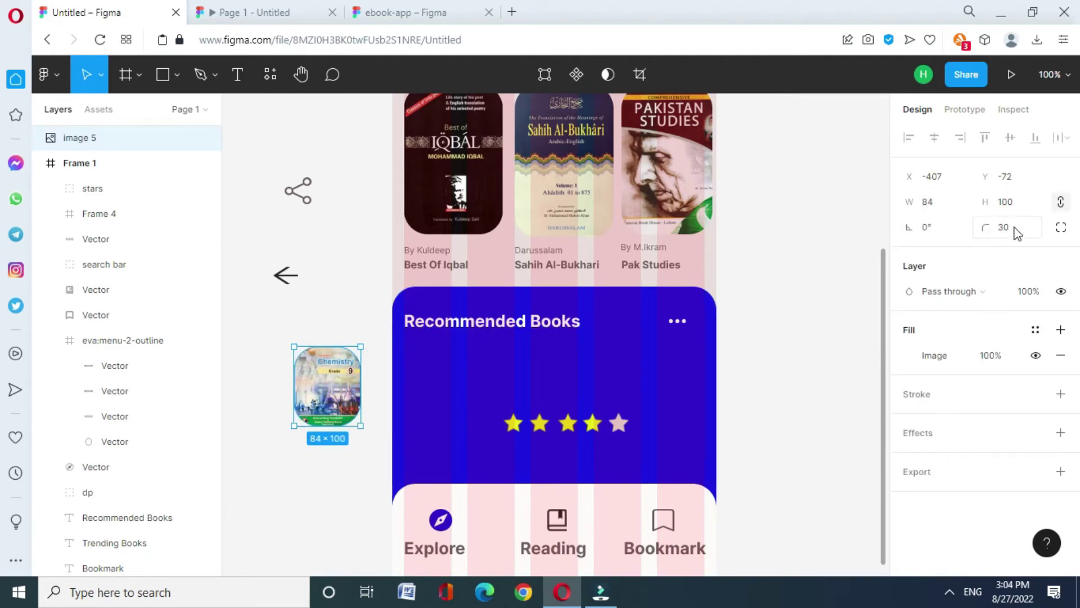
type("25")
key("Return")
left_click(1003, 226)
type("20")
key("Return")
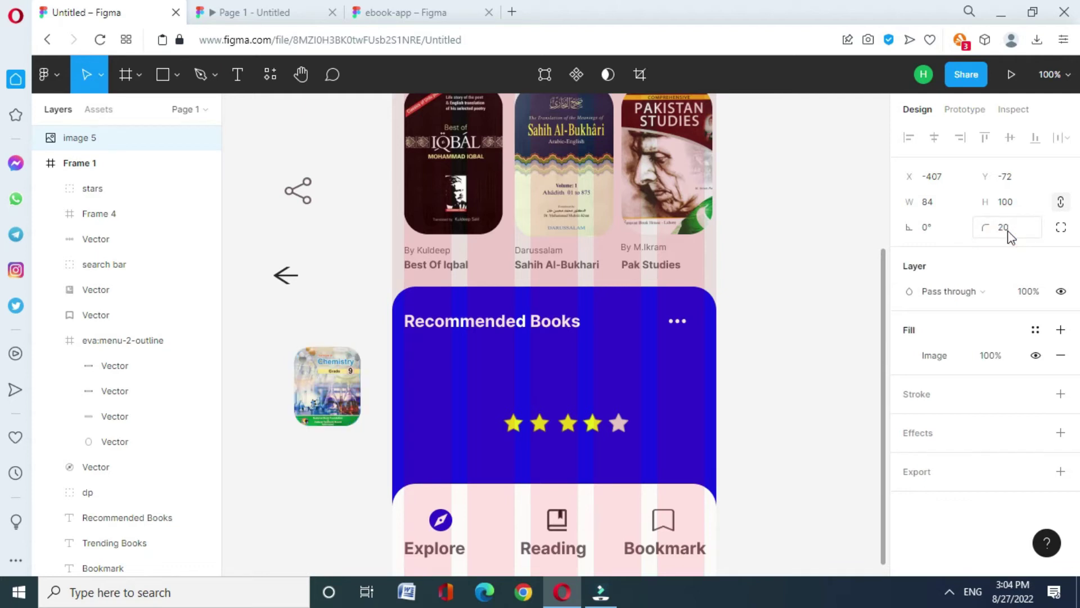
left_click(1003, 226)
type("10")
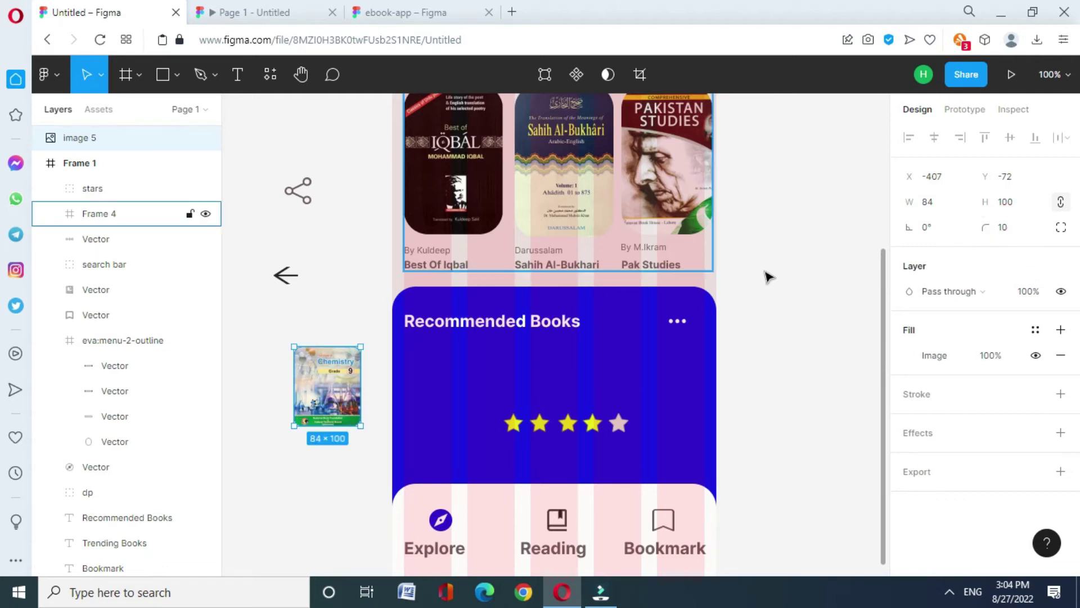
key("Return")
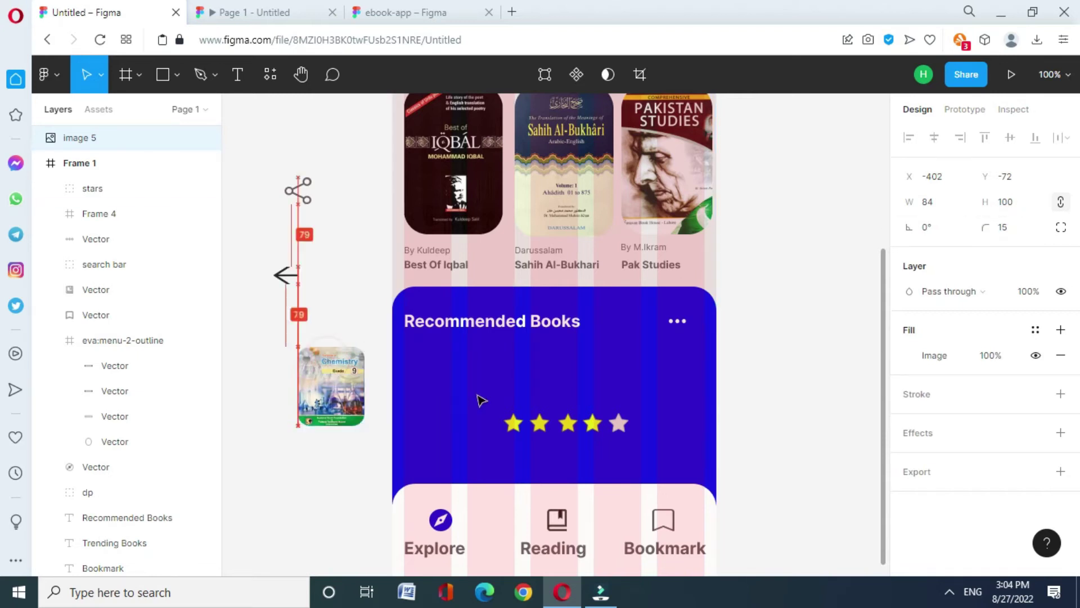
Move the cover into the Recommended Books card and enlarge it to about 107×136.
left_click_drag(327, 386, 438, 382)
left_click_drag(469, 422, 490, 451)
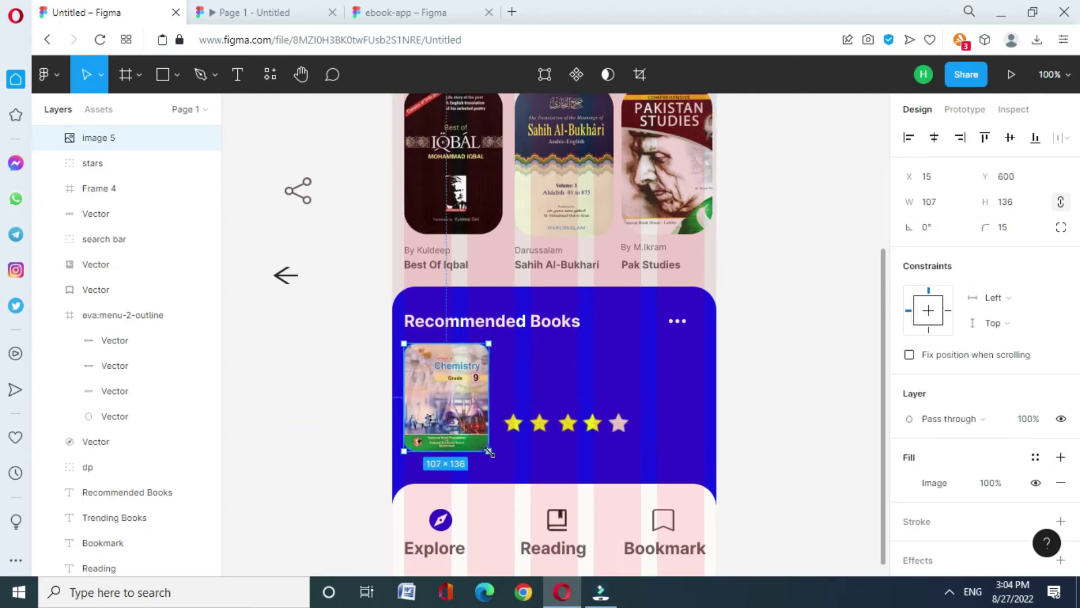
left_click(782, 371)
Copy the 'Best Of Iqbal' title and 'By Kuldeep' byline beside the Chemistry cover.
left_click(450, 269)
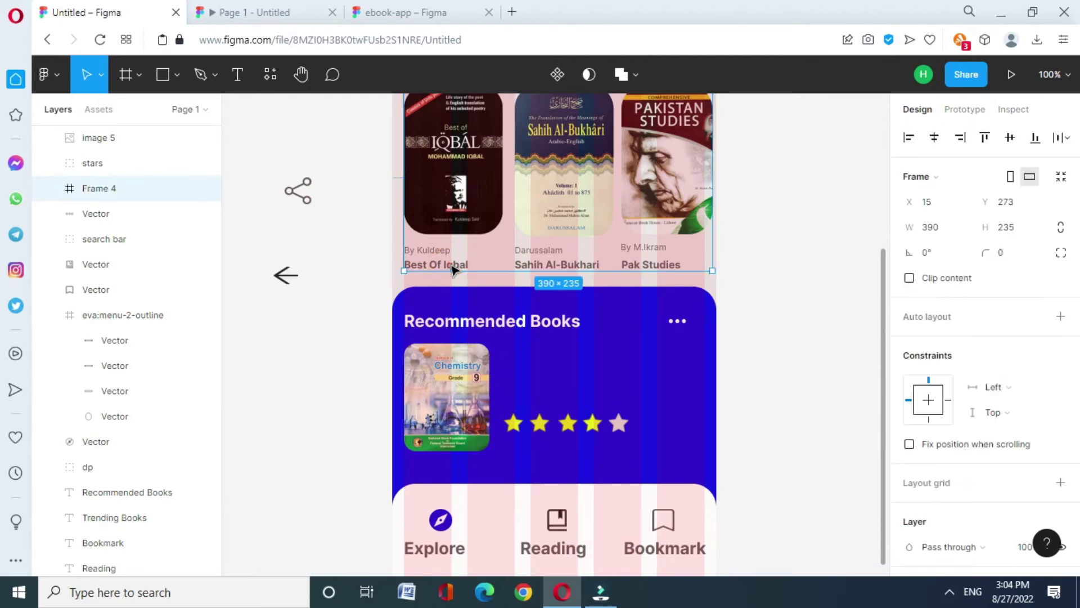
left_click(453, 269)
left_click_drag(453, 269, 554, 361)
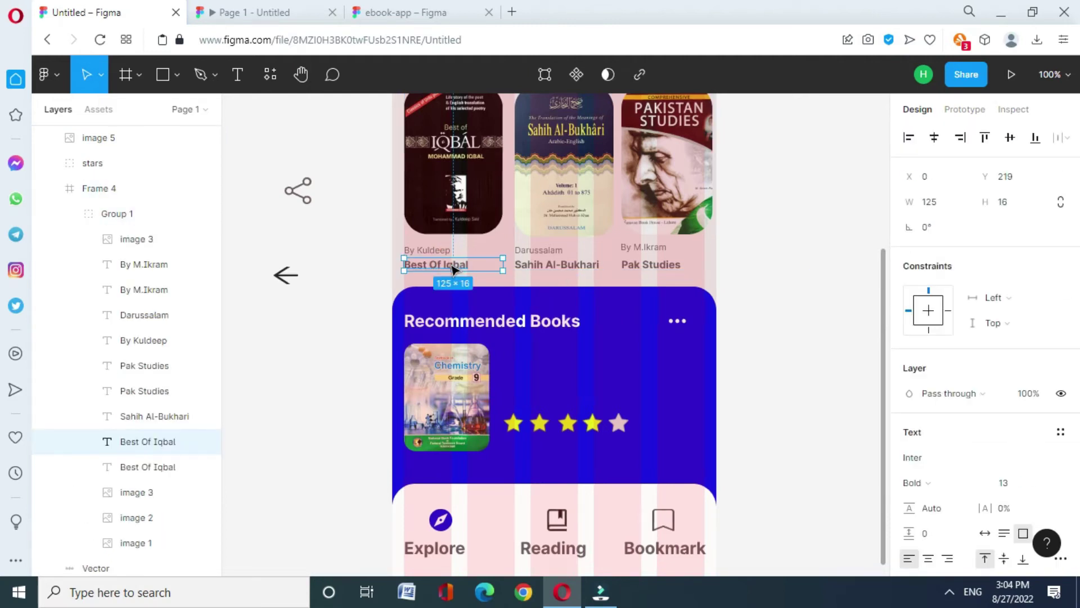
left_click(433, 248)
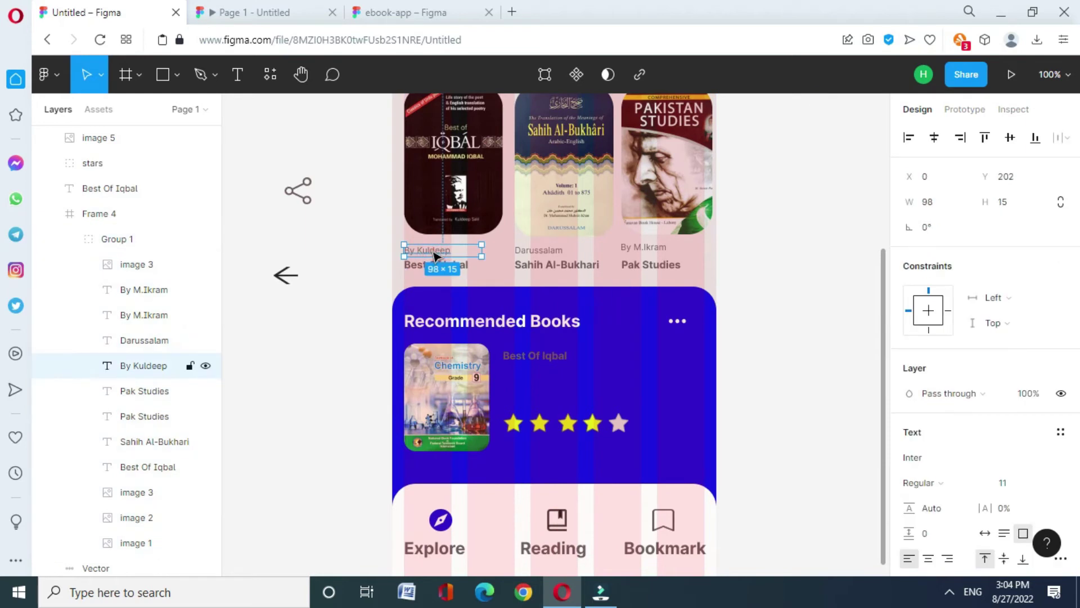
left_click_drag(435, 256, 534, 380)
Retype the copied texts as 'Chemistry- 9' and 'By PTB Isb.'.
left_click(529, 356)
double_click(529, 356)
type("Chemistry")
double_click(529, 375)
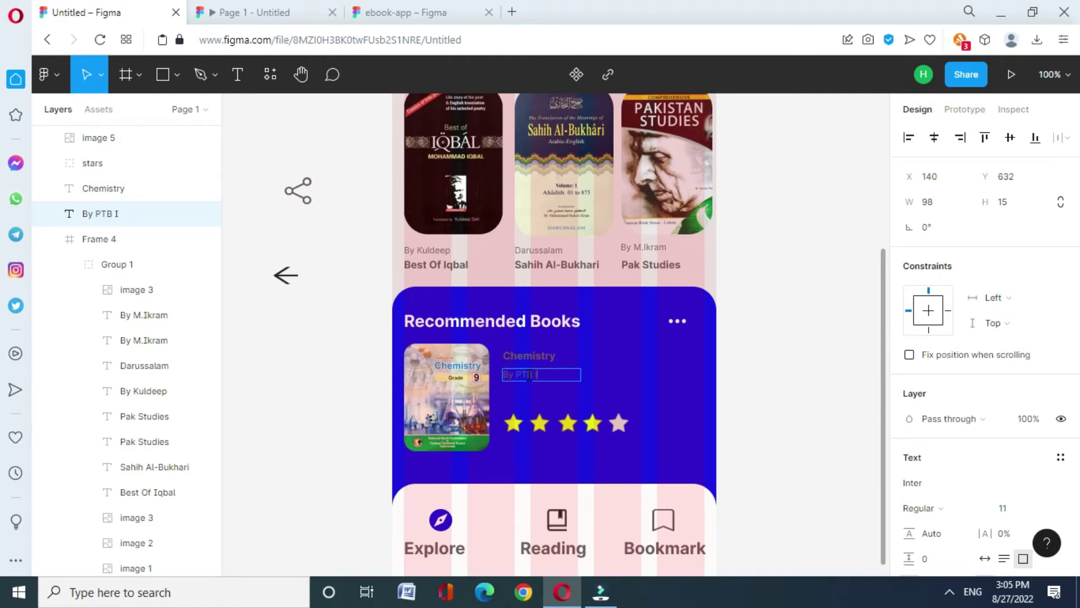
scroll(985, 422, "down", 5)
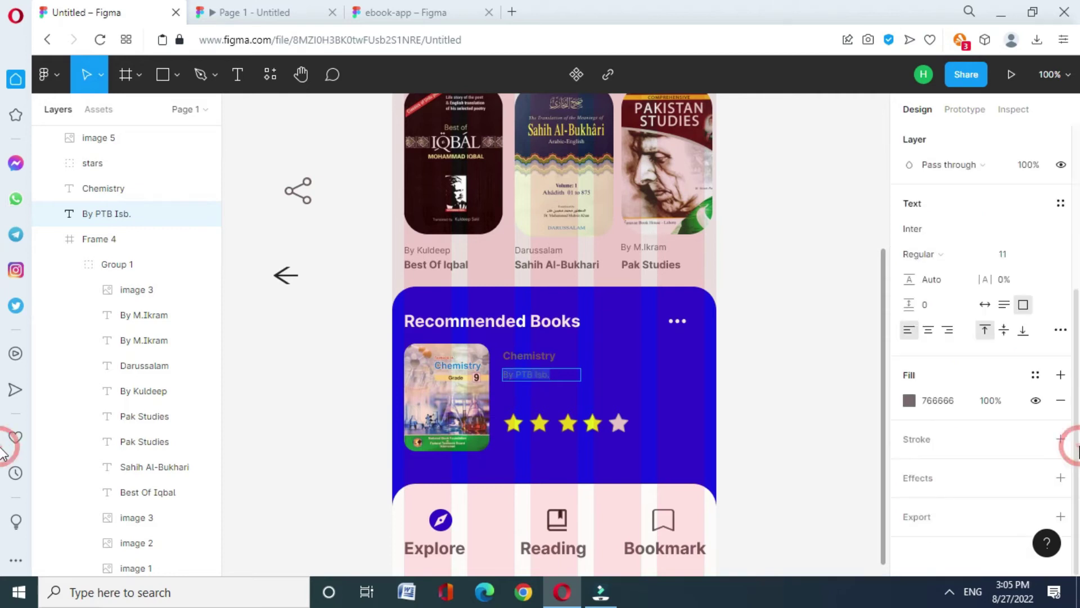
Make the 'By PTB Isb.' byline white (FFFFFF) at font size 14.
left_click(909, 400)
left_click(714, 192)
left_click_drag(712, 196, 703, 183)
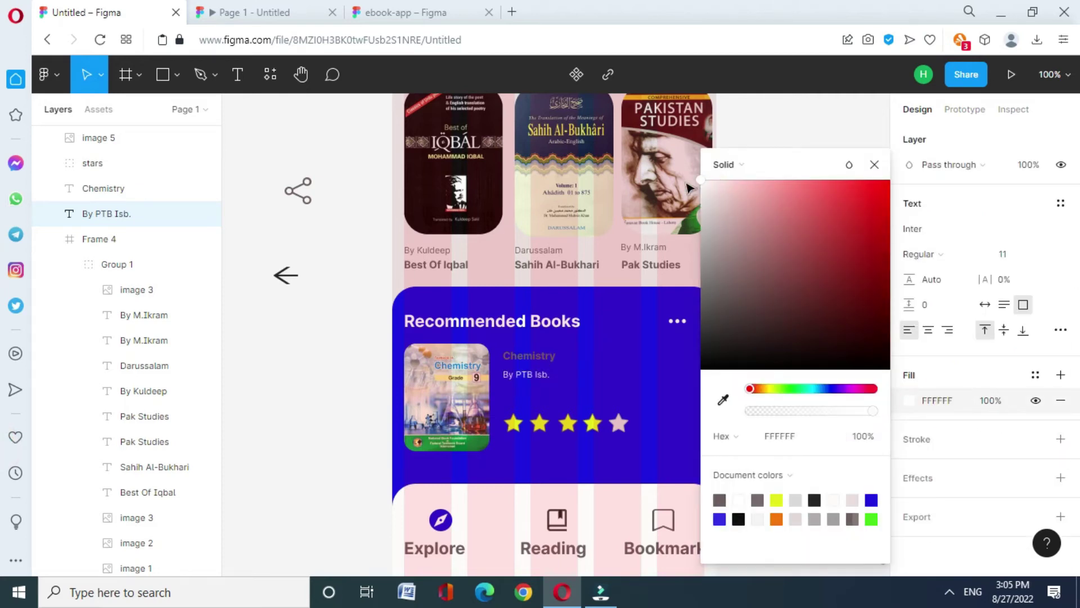
left_click(875, 164)
left_click(1005, 254)
type("14")
key("Return")
Make the Chemistry title white at font size 19.
left_click(534, 355)
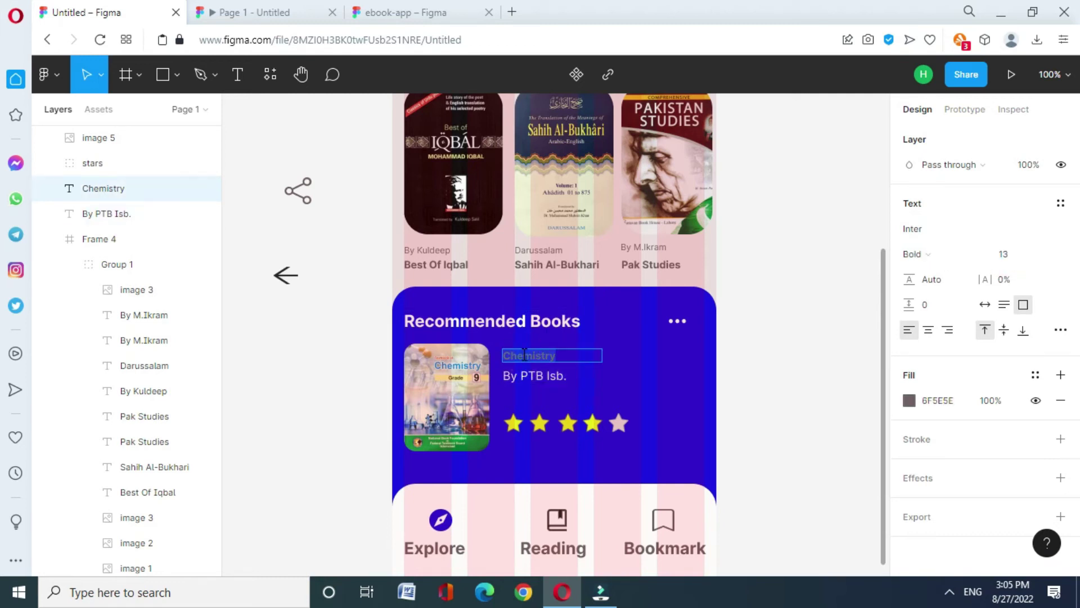
left_click(909, 400)
left_click_drag(734, 284, 699, 180)
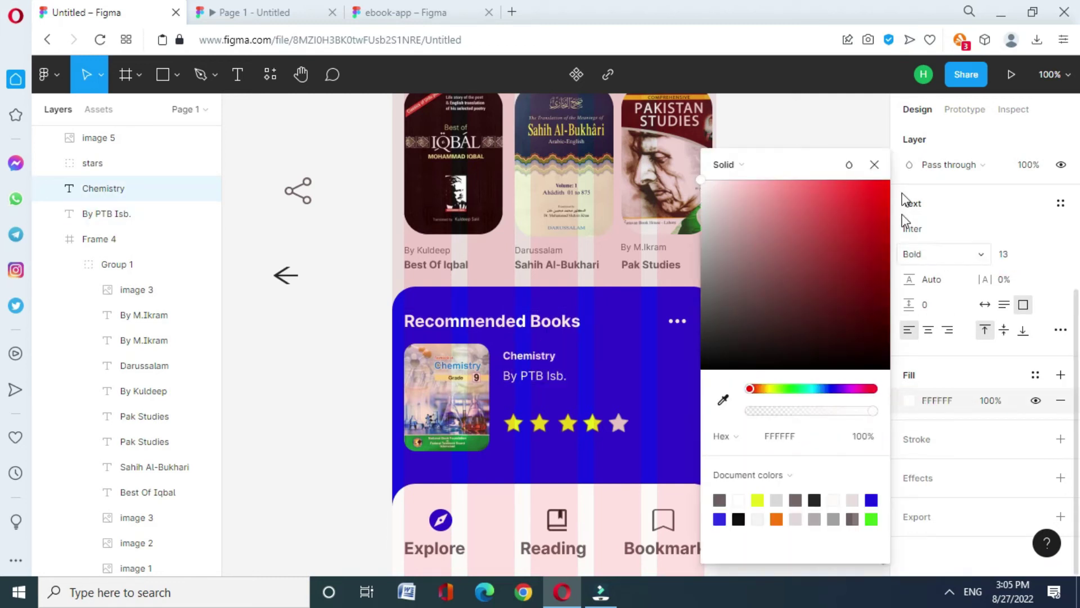
left_click(904, 221)
left_click(1013, 254)
type("19")
key("Return")
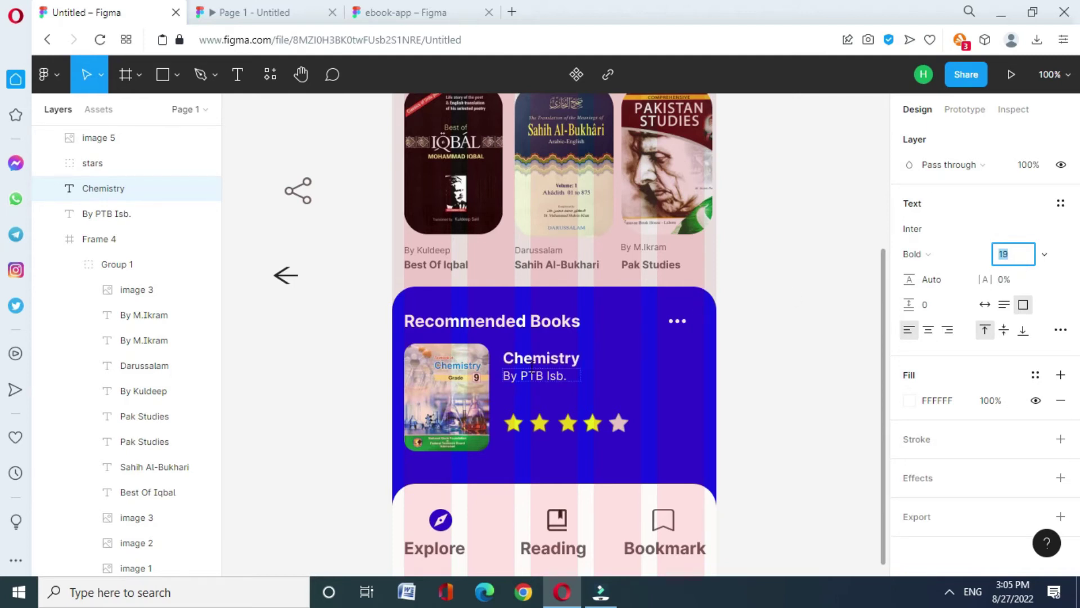
Finalize the title wording as 'Chemistry- 9'.
left_click(540, 358)
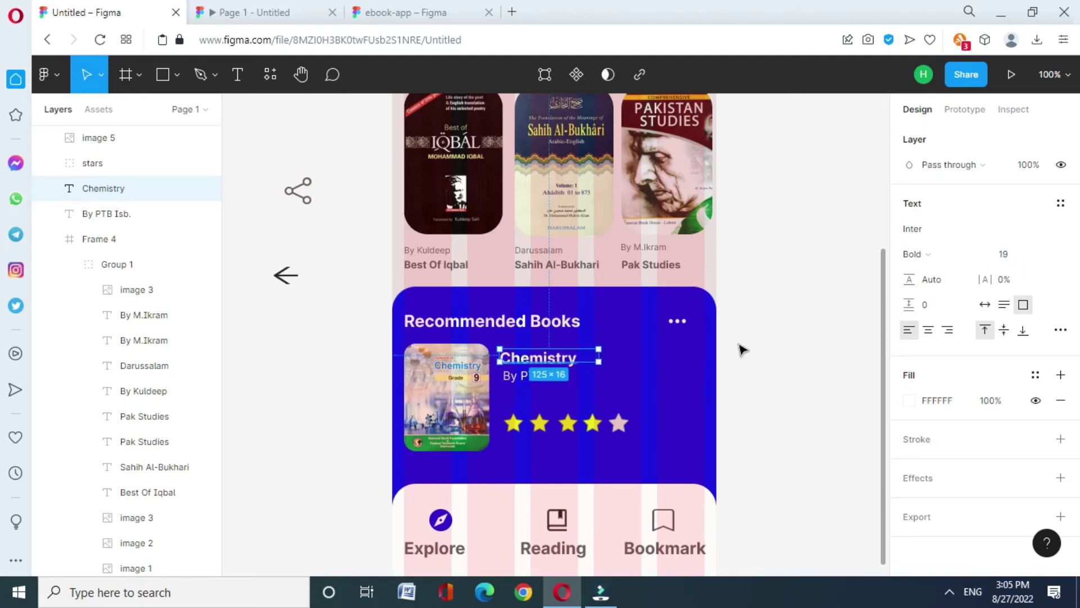
left_click(761, 352)
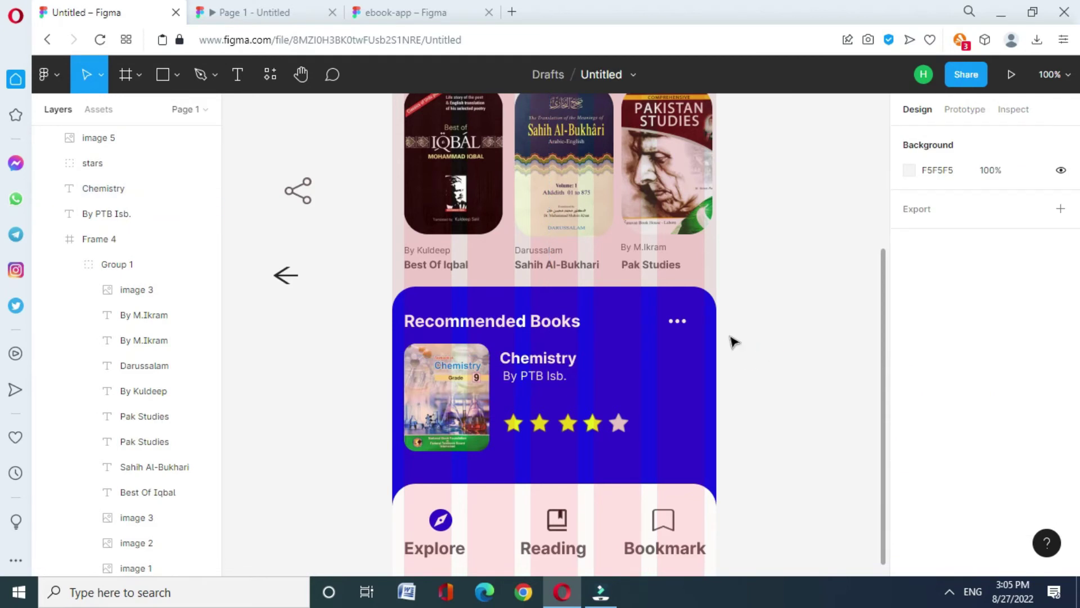
double_click(572, 372)
type("- 9")
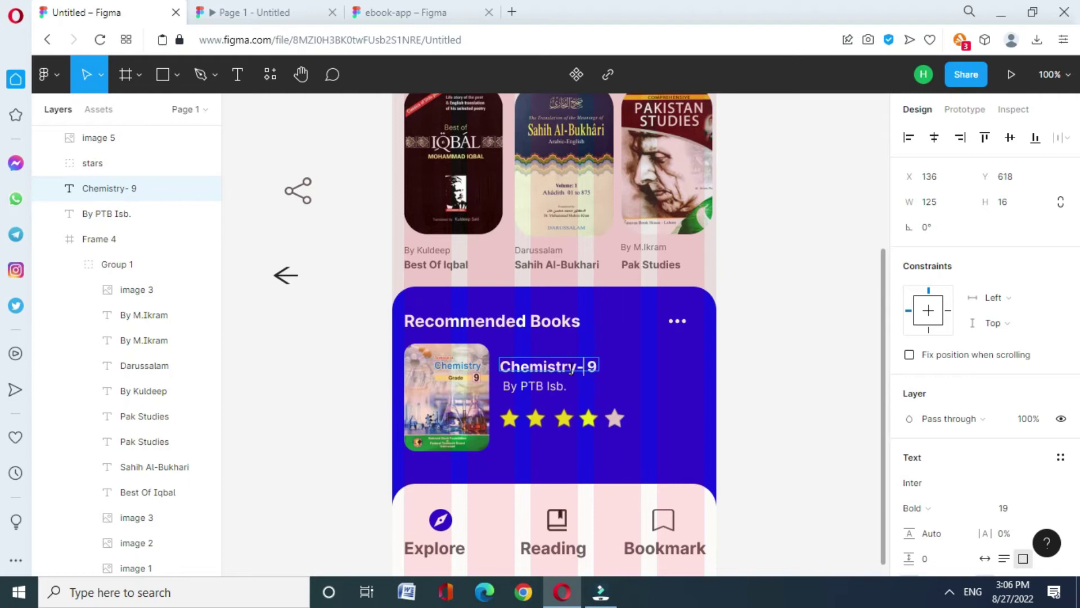
left_click(822, 365)
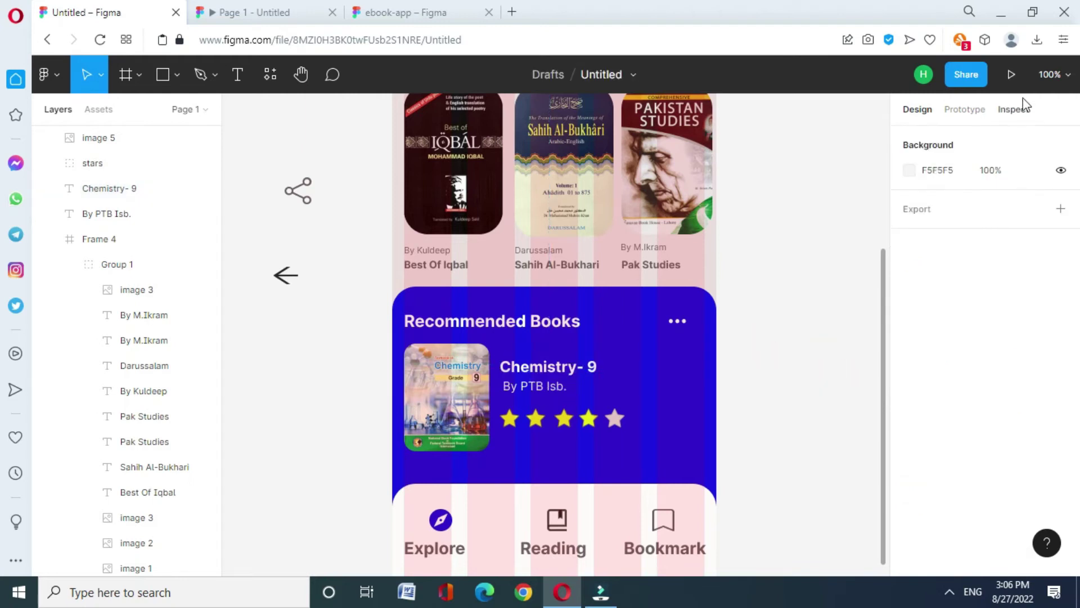
Zoom the canvas to 70 percent to see the whole screen.
left_click(1060, 74)
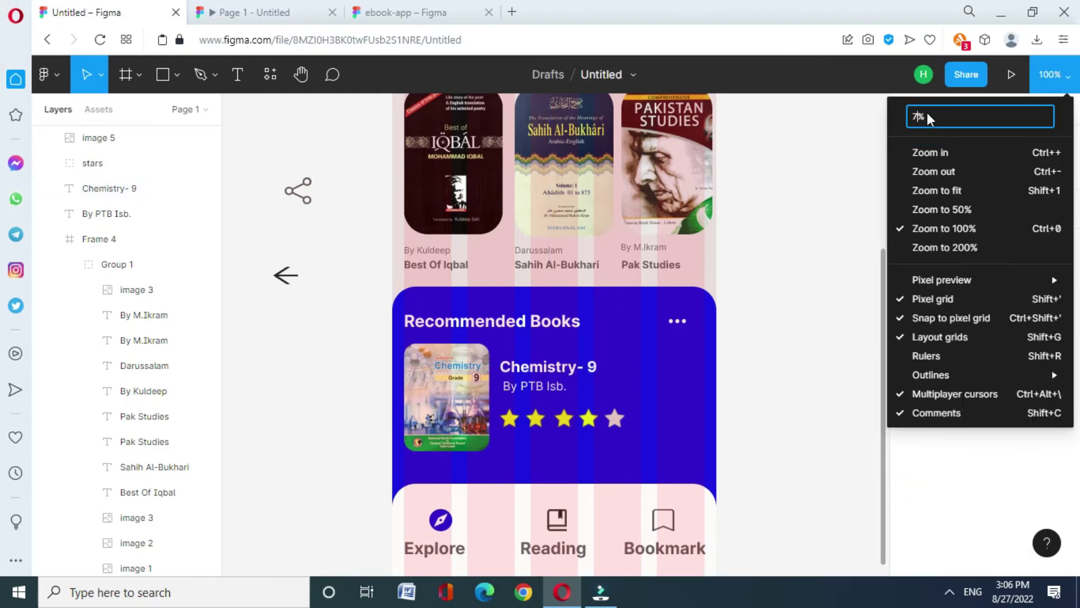
type("7")
key("Return")
left_click(1060, 75)
left_click(953, 115)
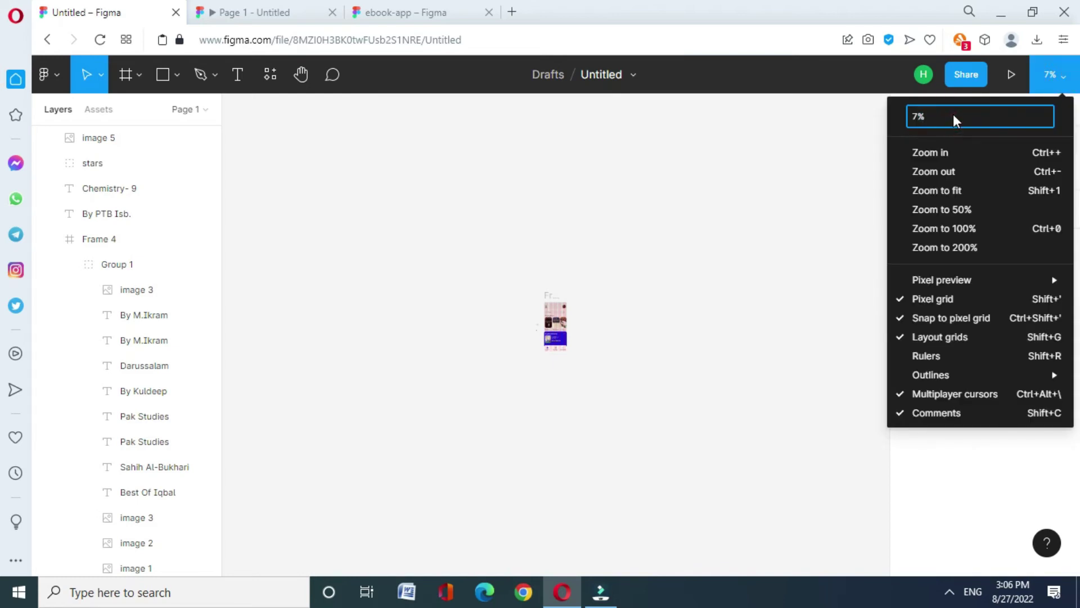
type("0")
key("Return")
scroll(886, 124, "up", 2)
scroll(886, 124, "down", 1)
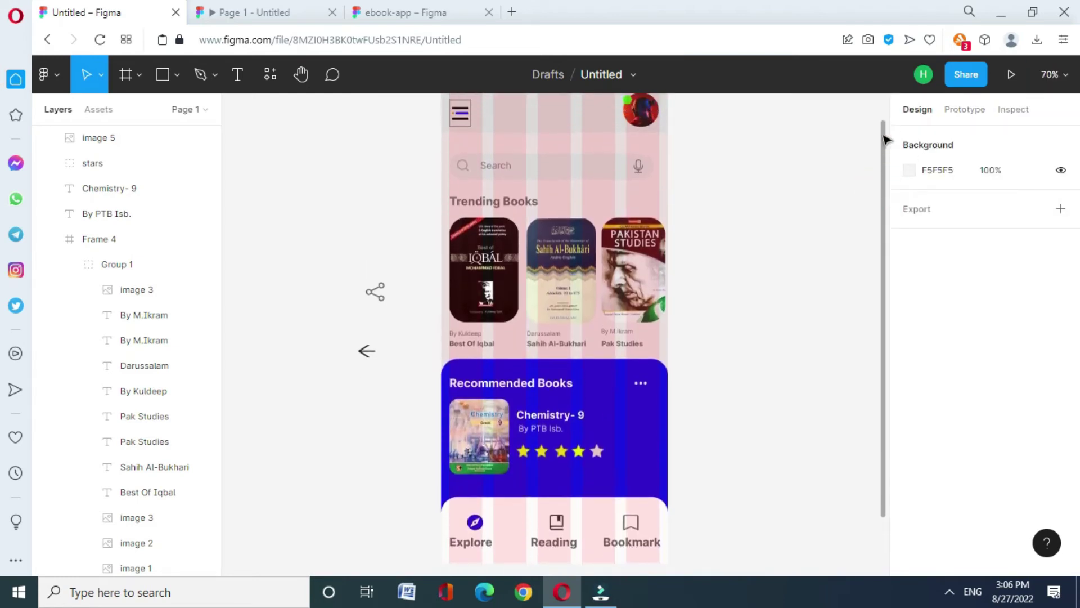
left_click_drag(218, 241, 218, 172)
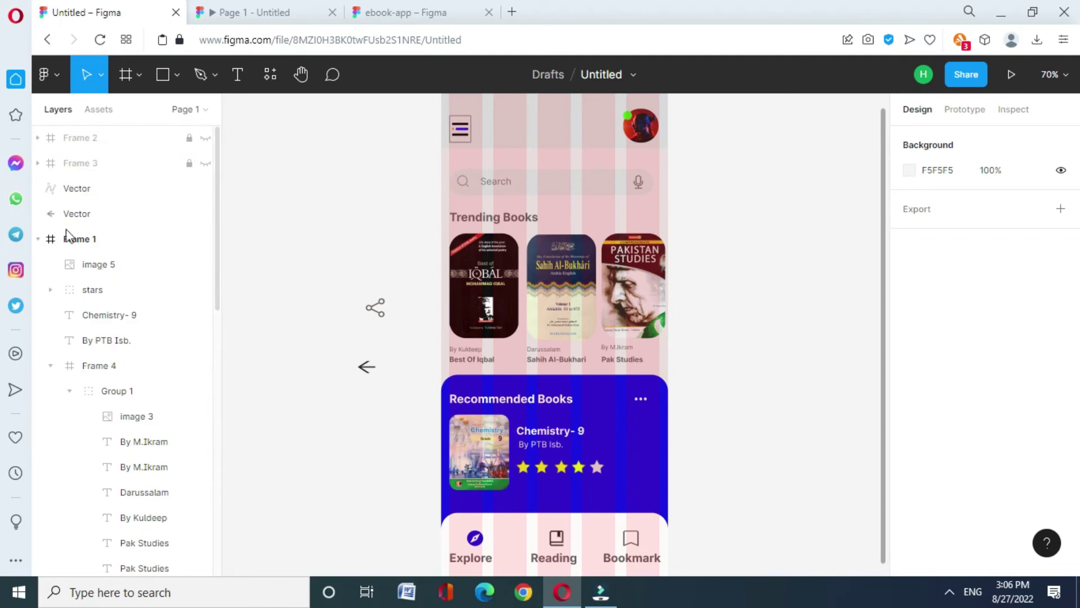
Collapse the Frame 1 and Frame 3 layer lists and unhide Frame 2.
left_click(37, 239)
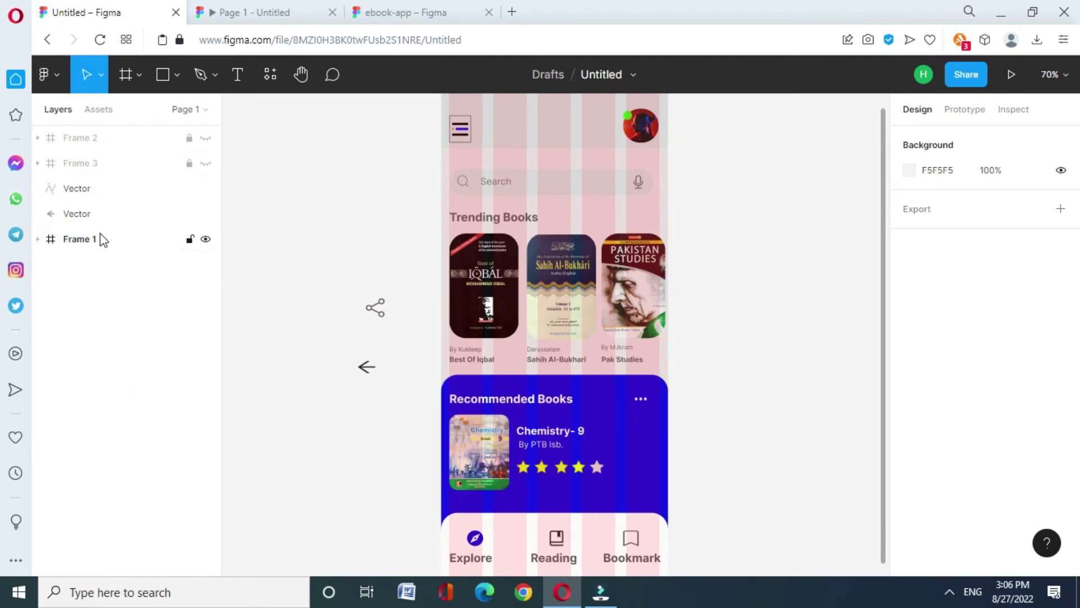
left_click(38, 163)
left_click(37, 163)
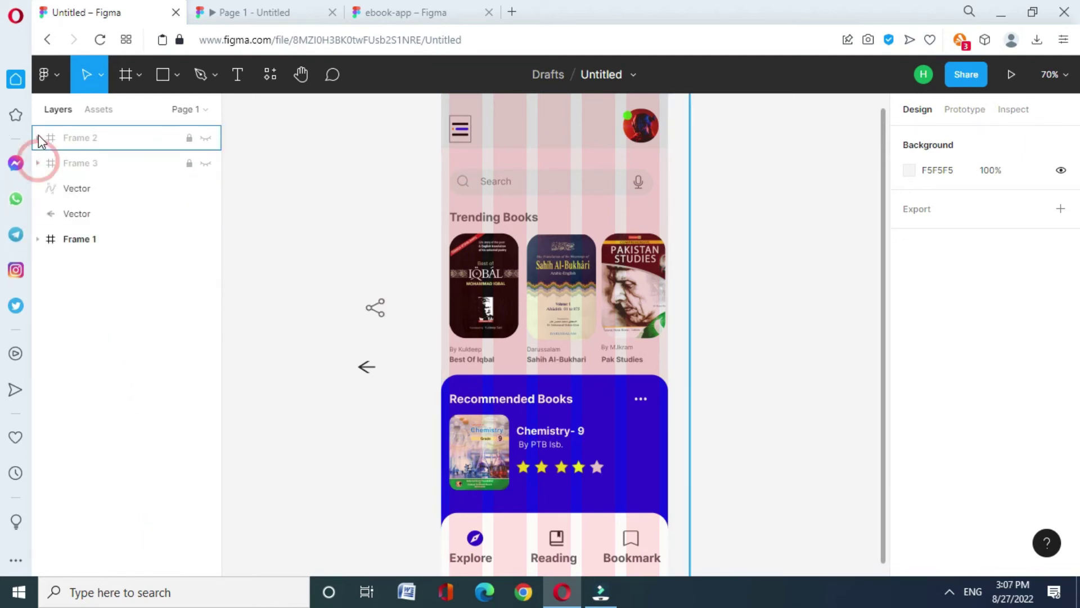
left_click(205, 137)
left_click_drag(677, 569, 801, 578)
Place the back arrow at the second screen's top-left and bring it to front.
left_click(242, 367)
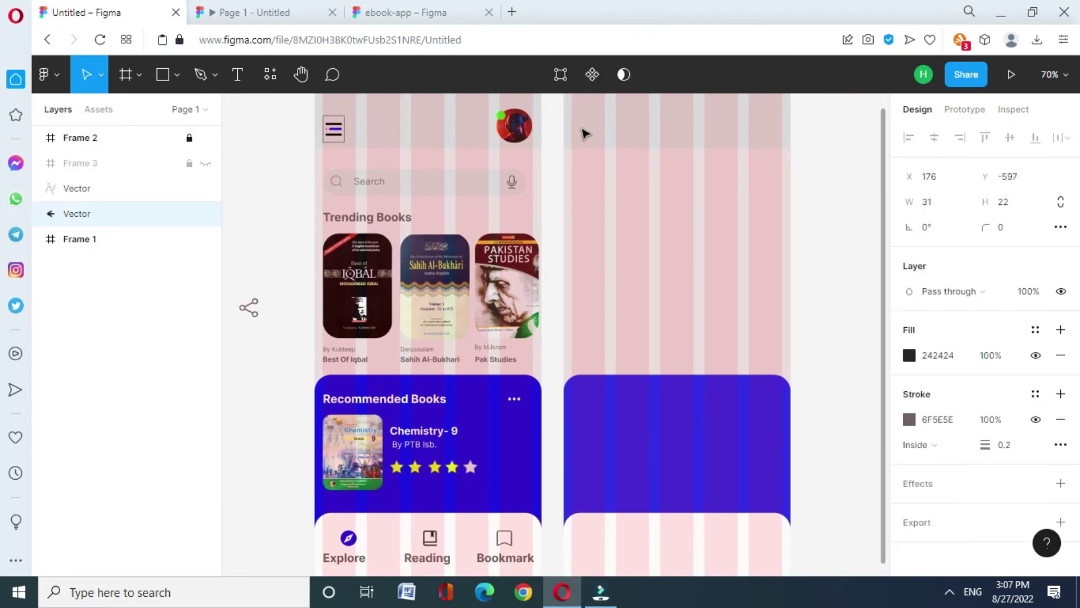
mouse_move(585, 133)
left_mouse_down()
mouse_move(263, 358)
mouse_move(586, 133)
left_mouse_up()
right_click(262, 358)
left_click(307, 239)
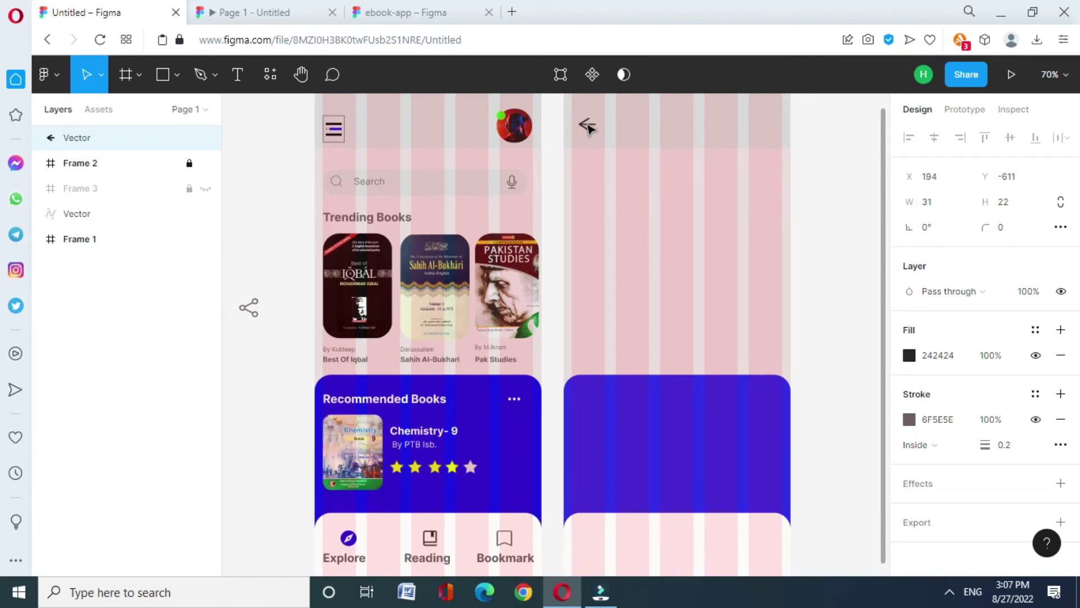
Place the share icon at the header's top-right and bring it to front.
left_click_drag(248, 308, 768, 130)
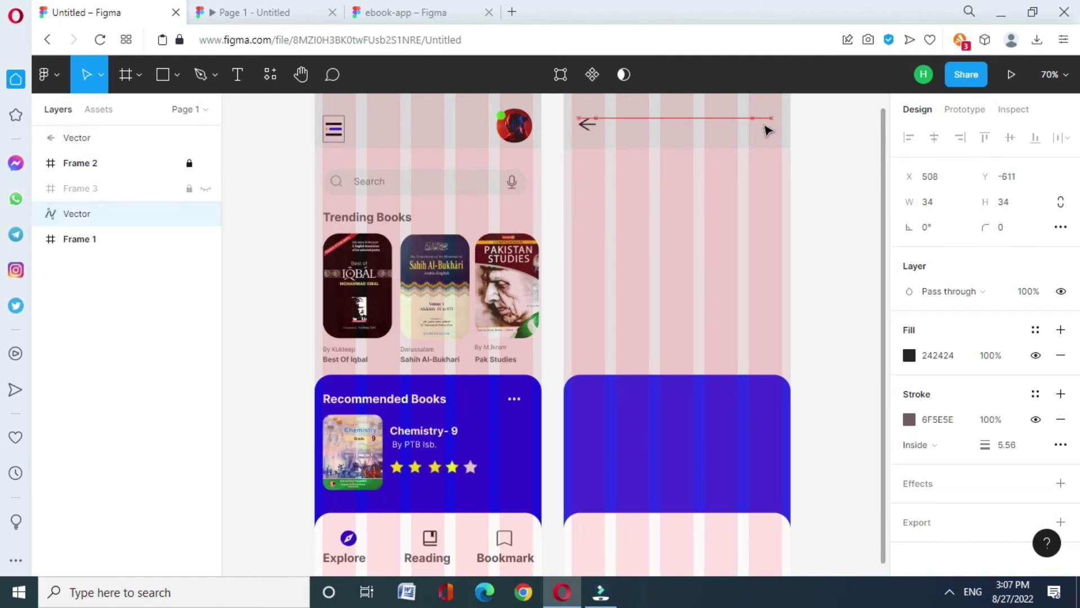
right_click(765, 128)
left_click(805, 239)
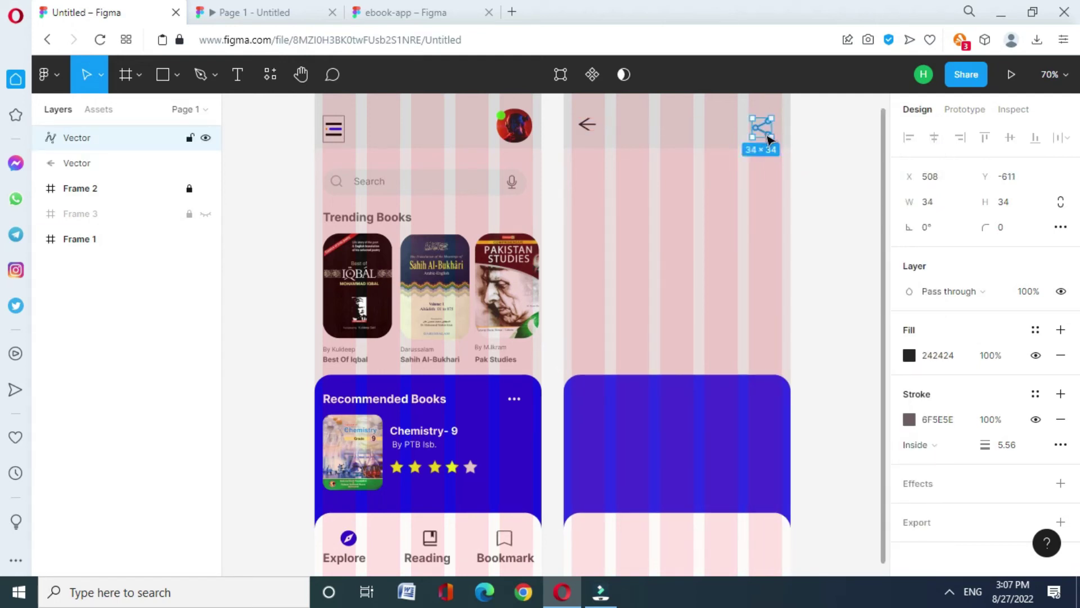
left_click(823, 181)
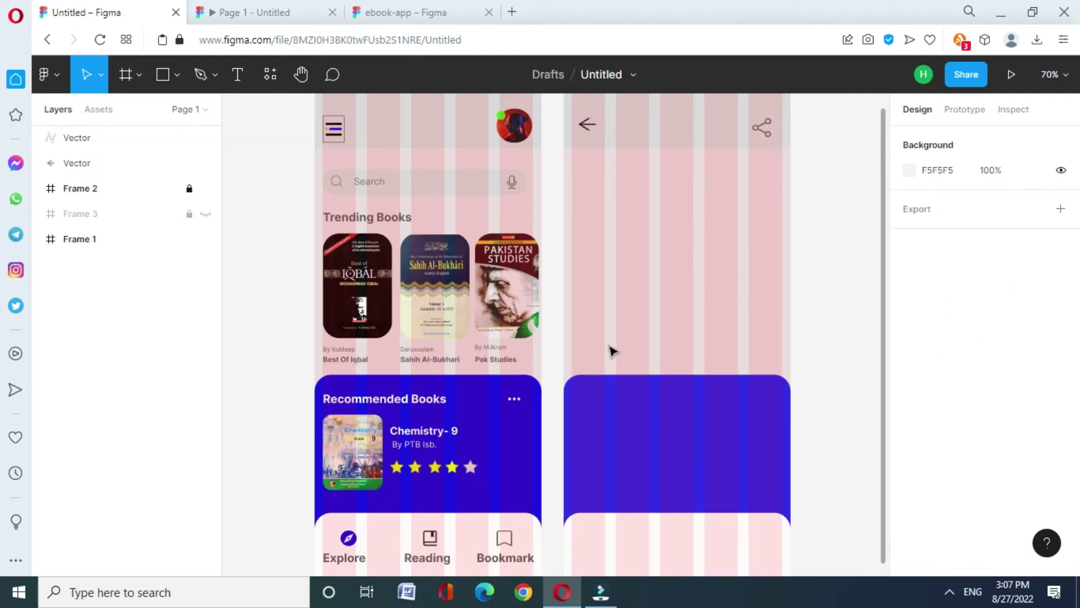
Unlock Frame 2 and move the share and back-arrow icons into it.
left_click(695, 415)
left_click(40, 188)
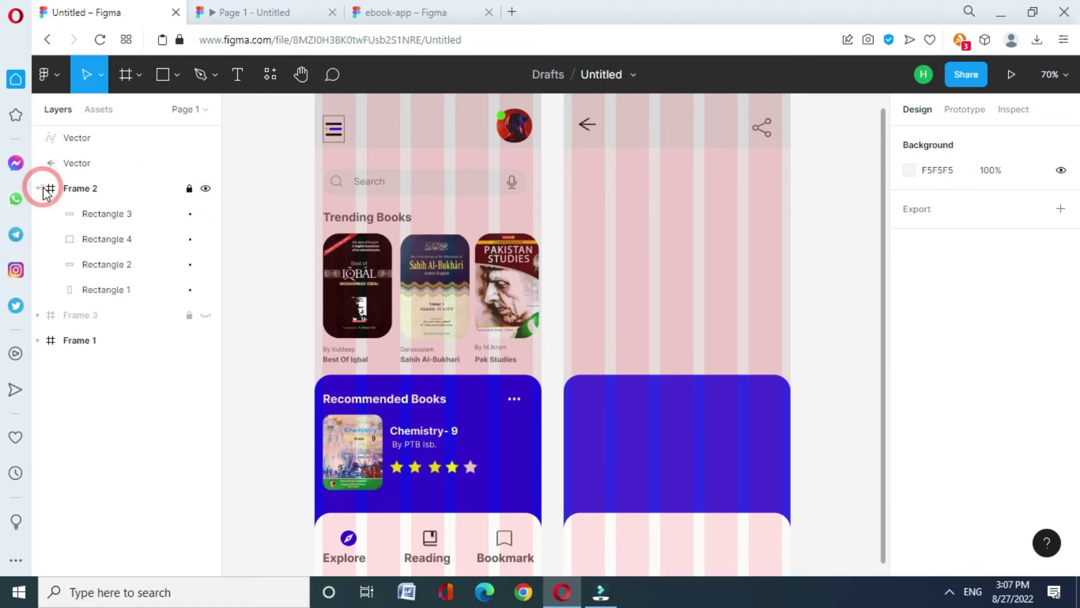
left_click(189, 188)
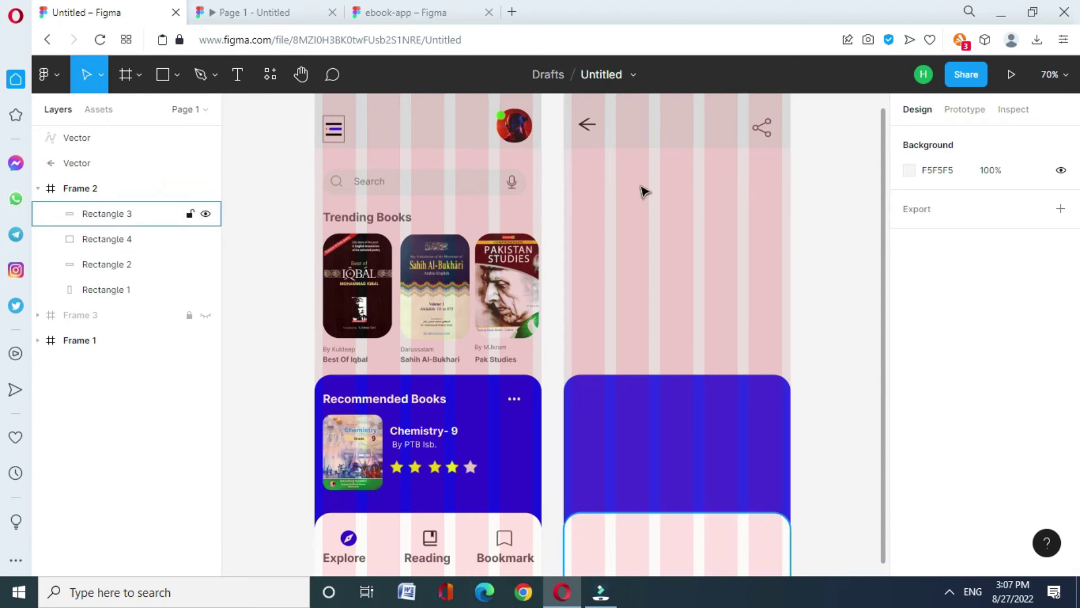
left_click(760, 130)
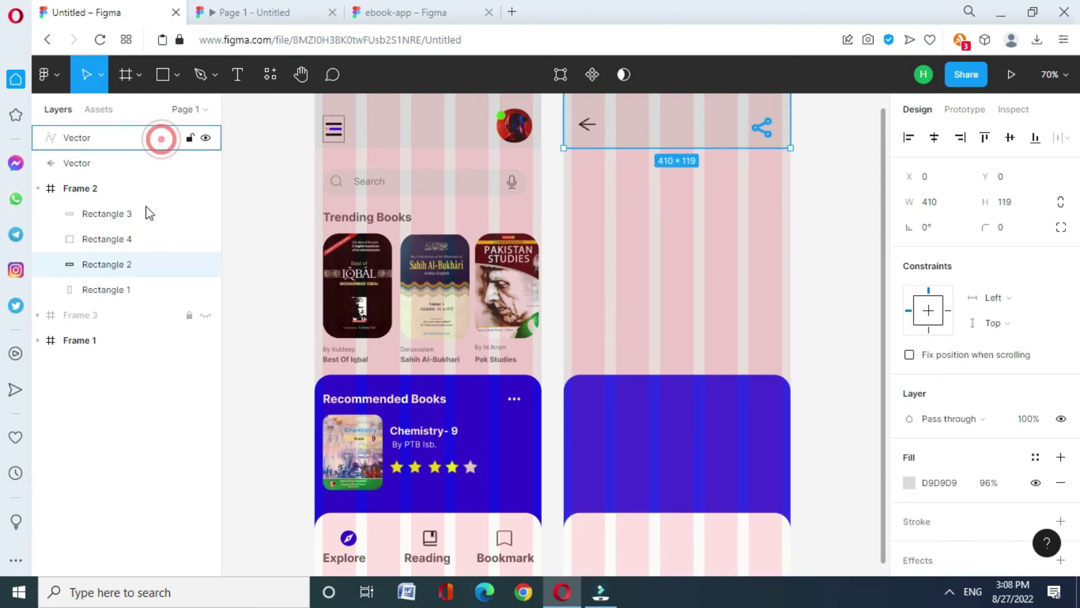
left_click_drag(171, 145, 144, 212)
left_click_drag(108, 140, 113, 214)
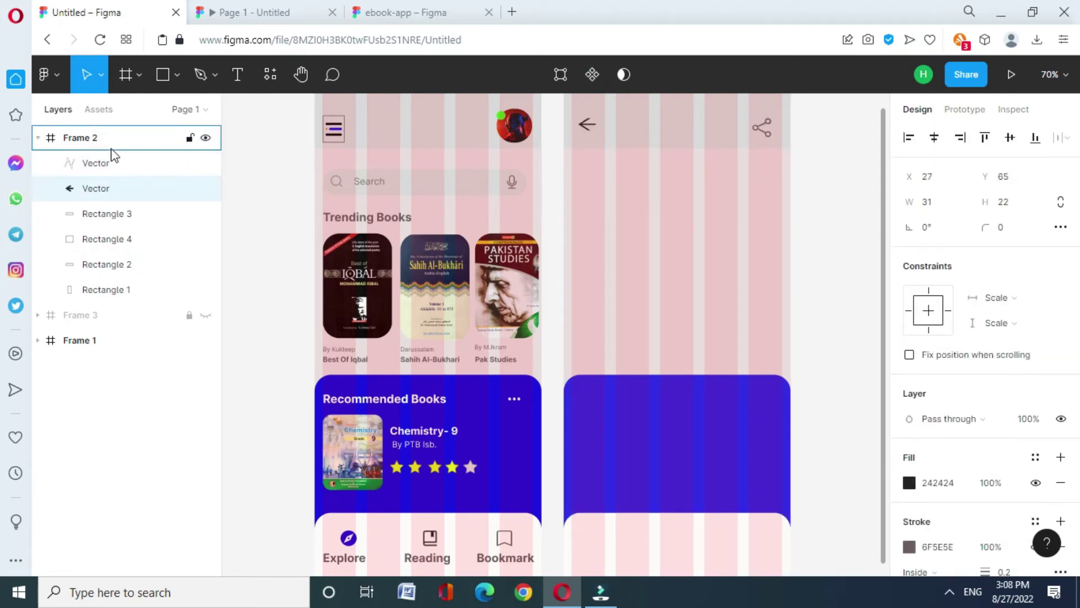
Stretch the blue bottom rectangle upward to just below the header.
left_click(730, 403)
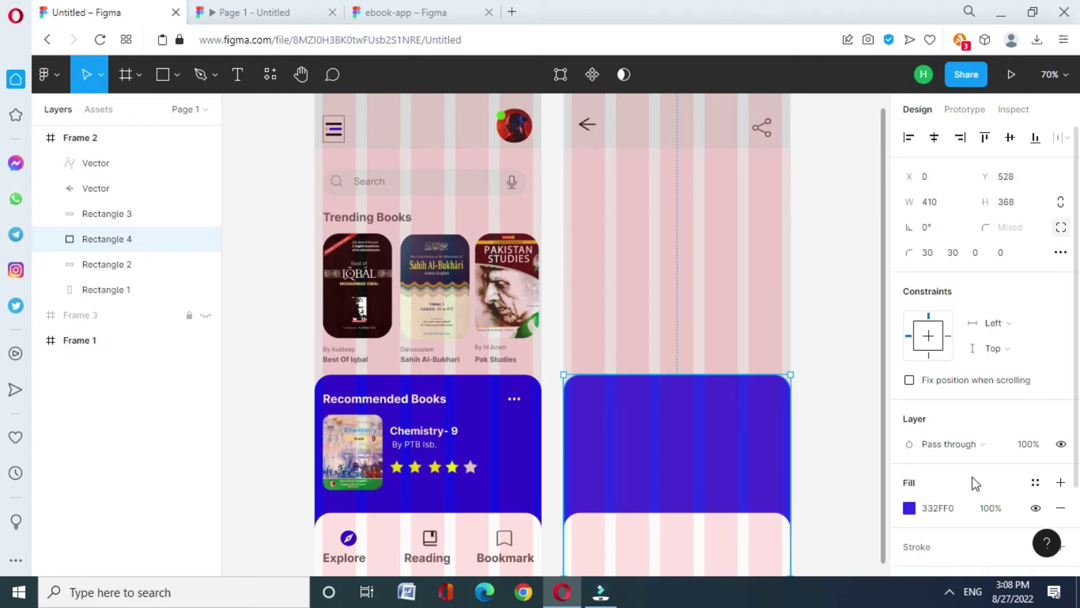
left_click(684, 534)
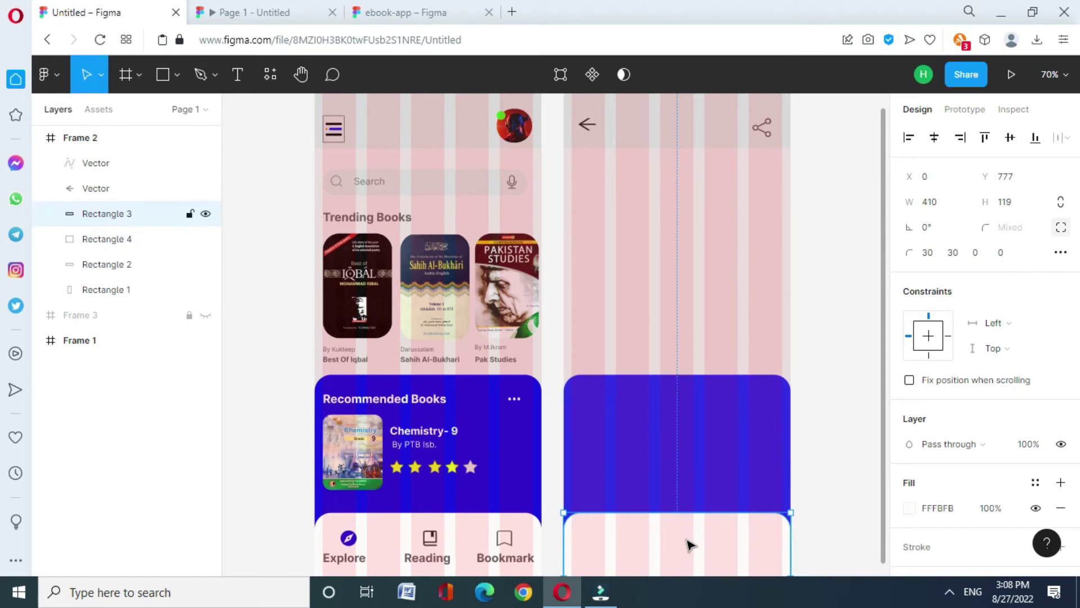
key("Delete")
left_click(681, 375)
left_click_drag(679, 375, 692, 174)
key("ctrl+z")
key("ctrl+z")
key("Escape")
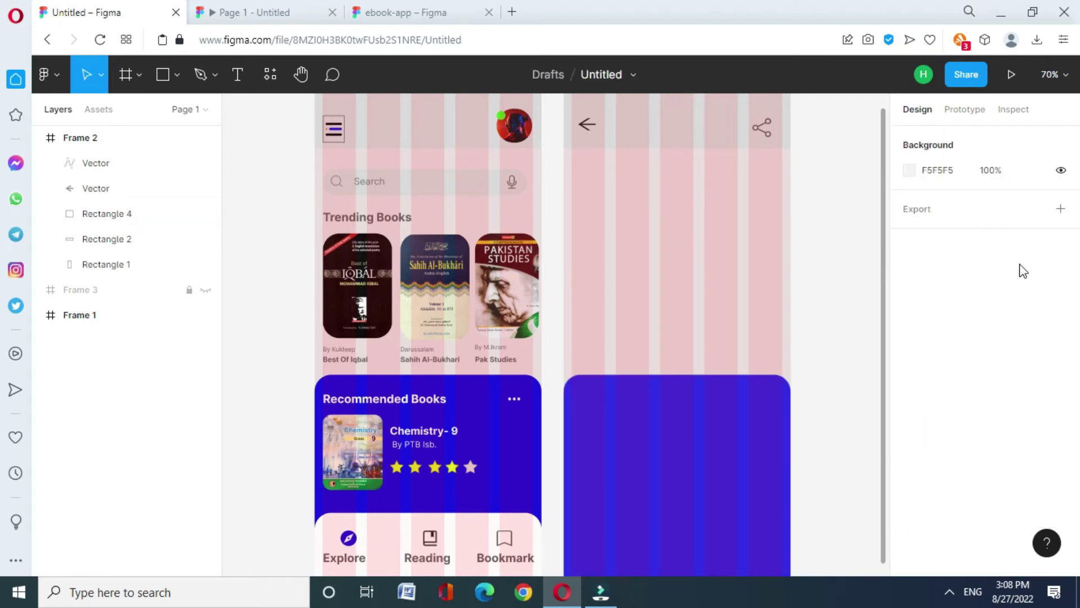
key("ctrl+shift+z")
left_click(733, 376)
mouse_move(723, 375)
left_mouse_down()
mouse_move(721, 183)
mouse_move(720, 194)
left_mouse_up()
Recolour the tall rectangle light grey DAD9D9 with the eyedropper.
left_click(909, 508)
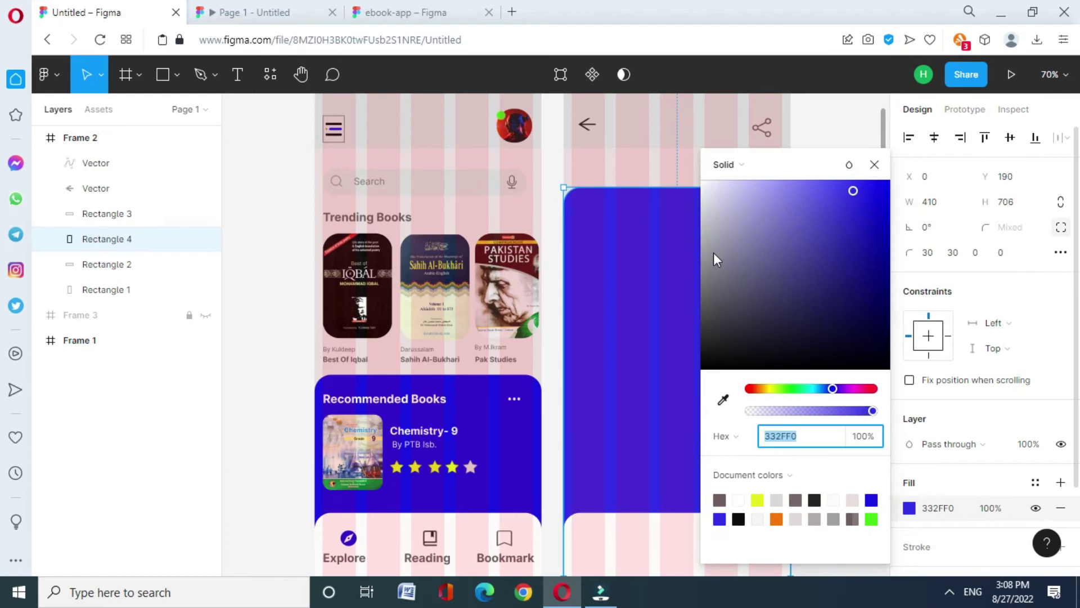
left_click(724, 399)
left_click(658, 116)
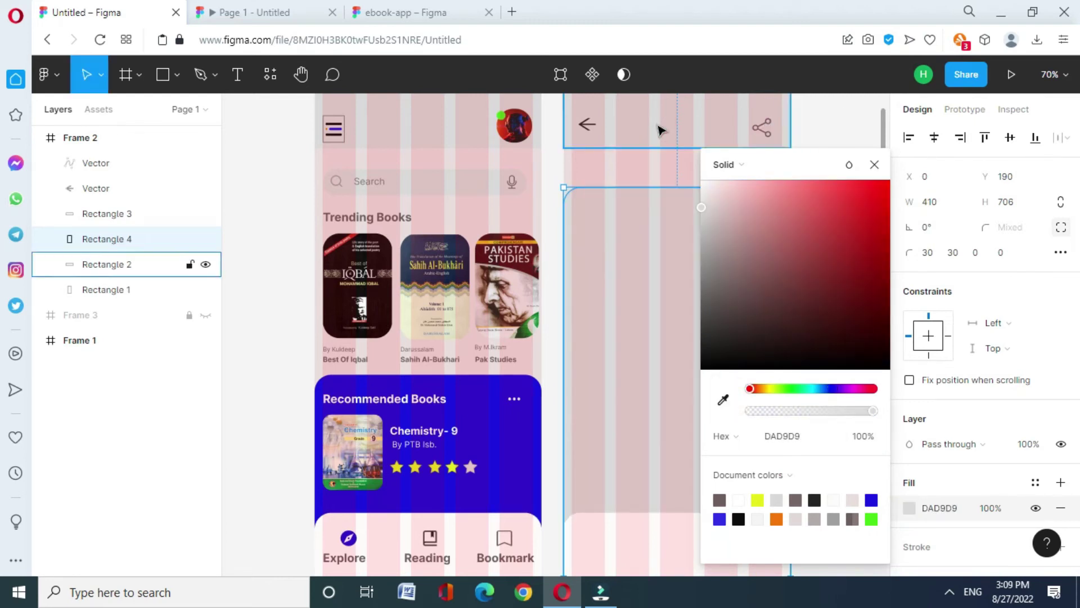
left_click(874, 164)
left_click(824, 359)
Raise the white card's top edge and round the grey panel's top corners to 10.
left_click(678, 513)
left_click_drag(678, 513, 677, 389)
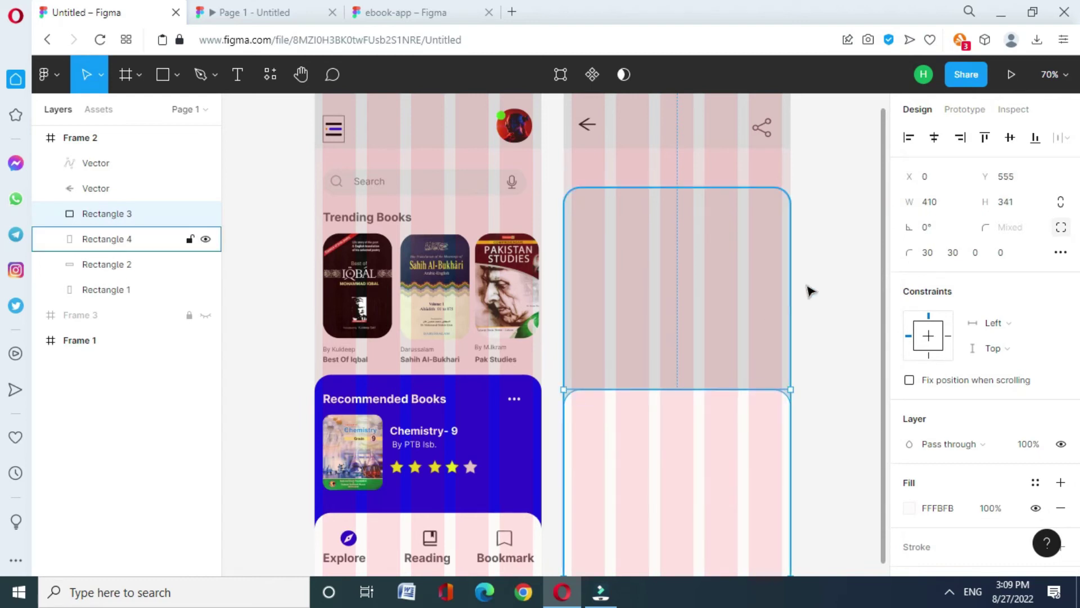
left_click(708, 225)
left_click(928, 252)
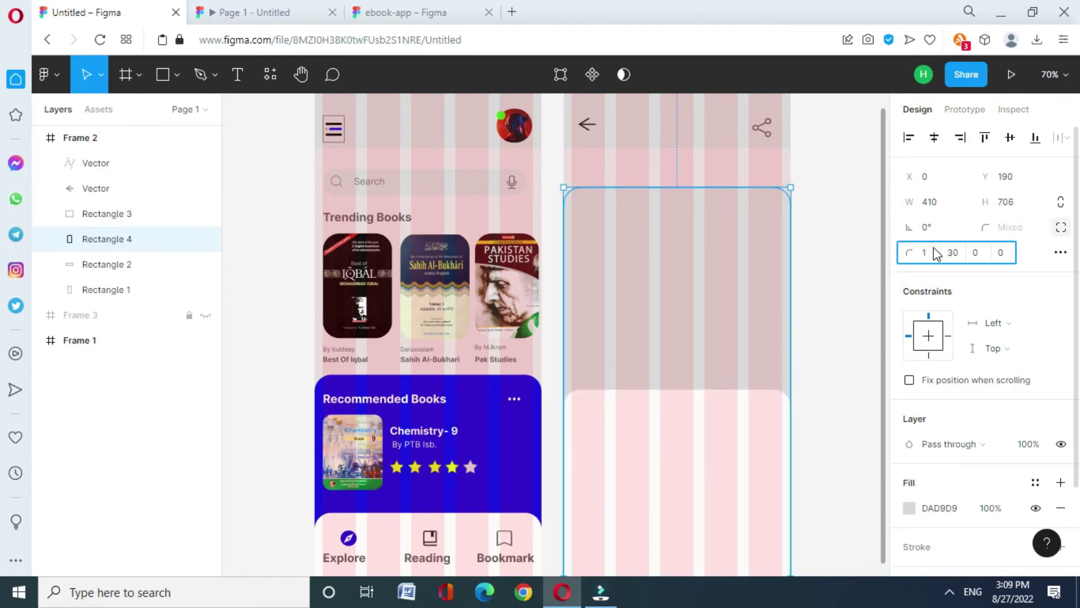
type("10")
key("Return")
left_click(860, 250)
left_click_drag(881, 207, 847, 292)
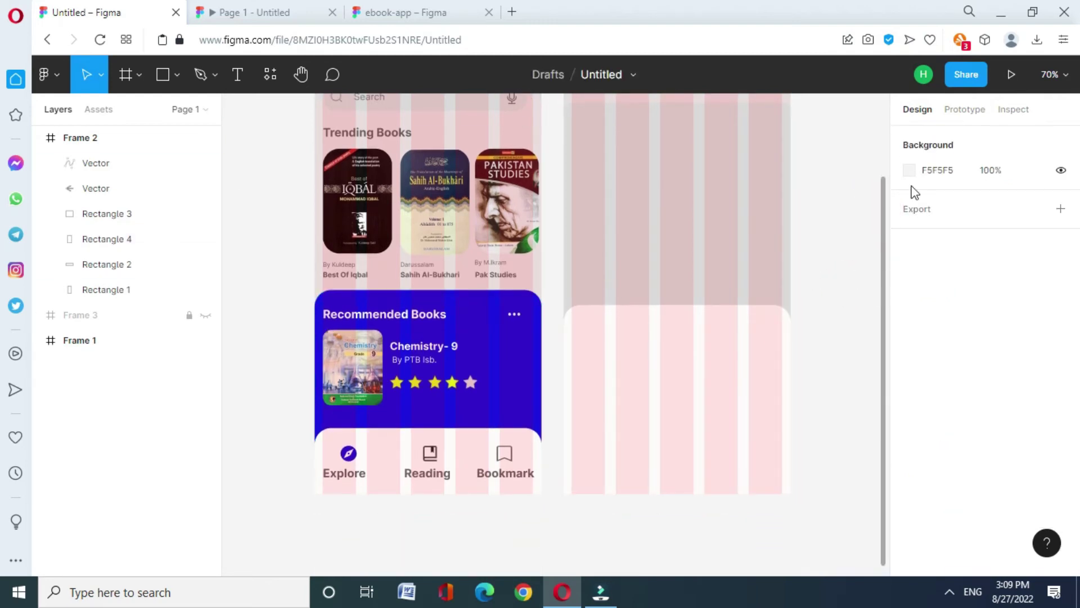
Paste a copy of the grey header rectangle, bring it to front, and move it to the card bottom.
left_click_drag(886, 198, 885, 120)
left_click(710, 111)
key("ctrl+v")
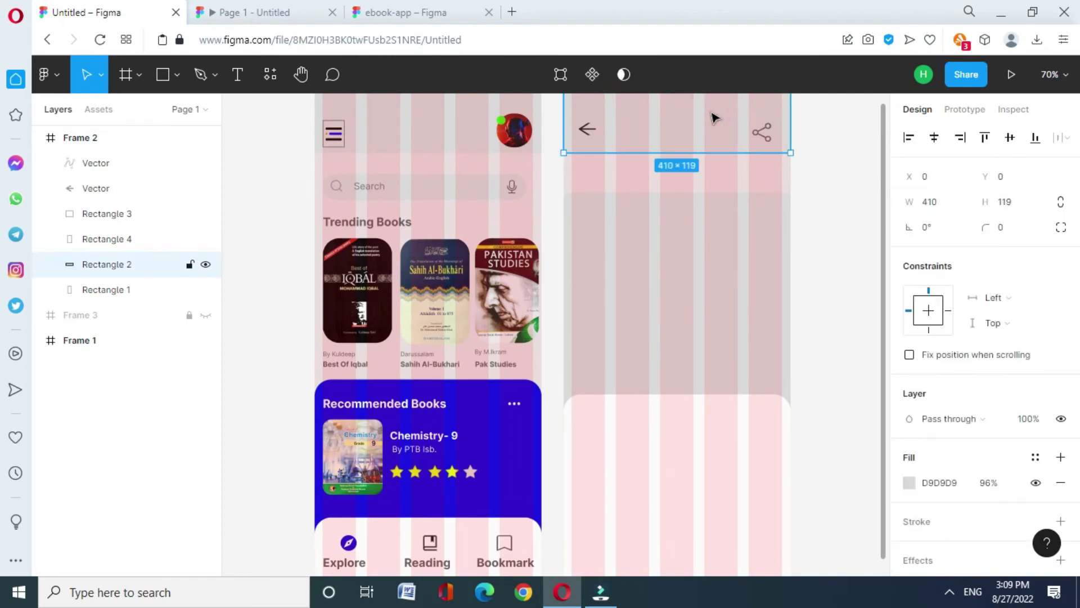
left_click_drag(700, 254, 686, 355)
right_click(687, 355)
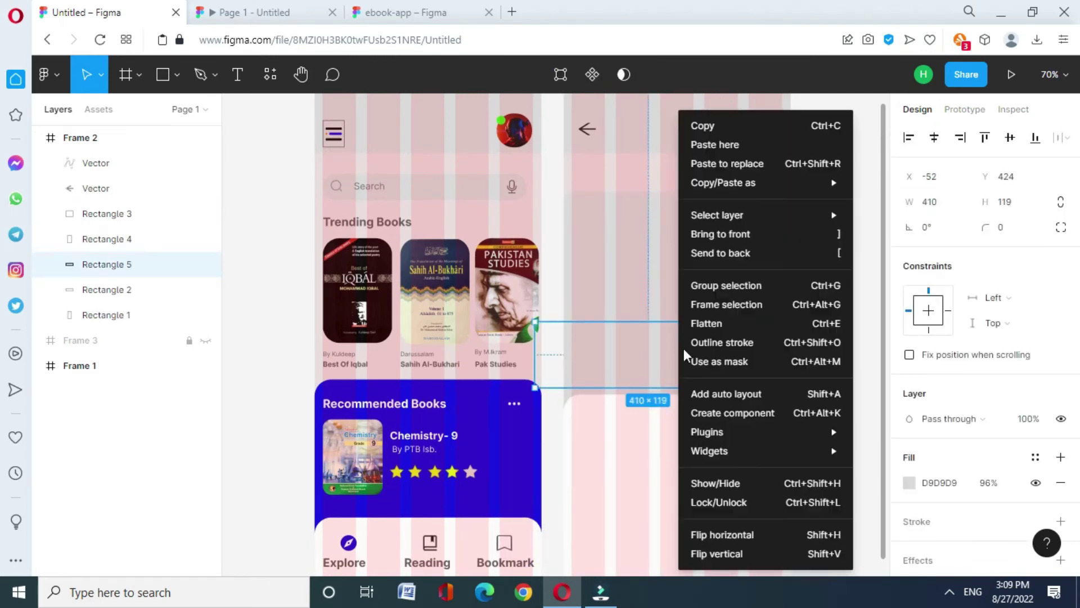
left_click(726, 234)
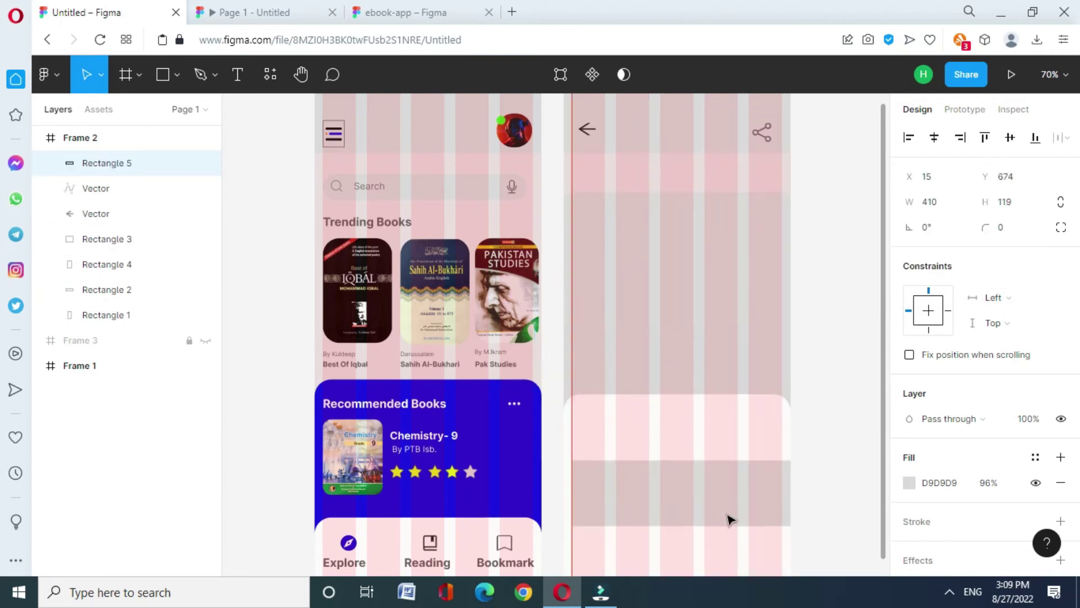
left_click_drag(693, 378, 730, 560)
Resize the grey box to 220×83 with corner radius 25.
scroll(818, 512, "down", 2)
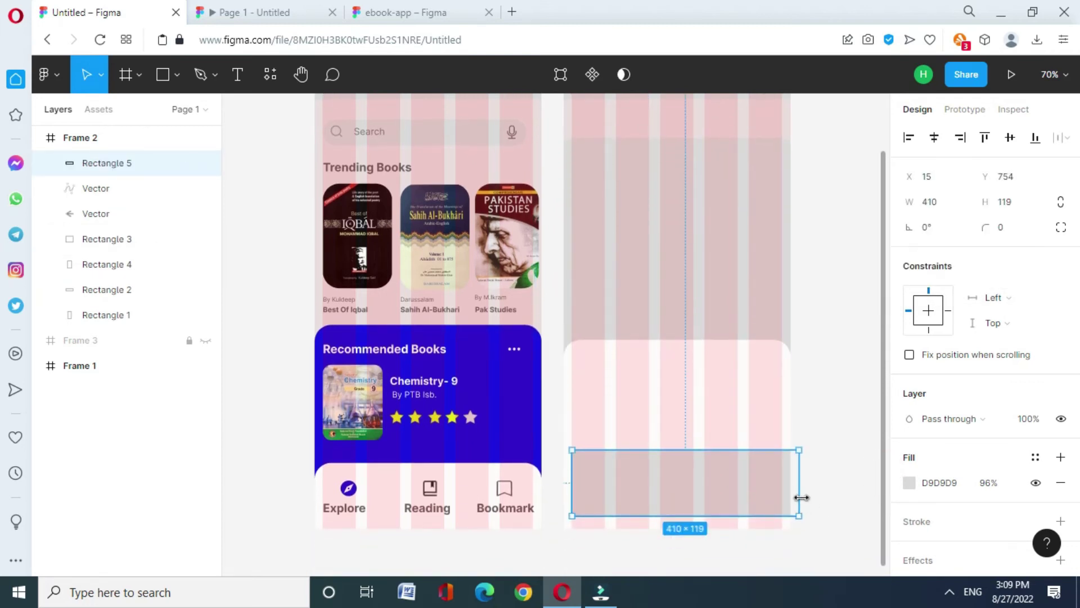
left_click_drag(802, 497, 705, 497)
mouse_move(647, 449)
left_mouse_down()
mouse_move(646, 476)
mouse_move(638, 469)
left_mouse_up()
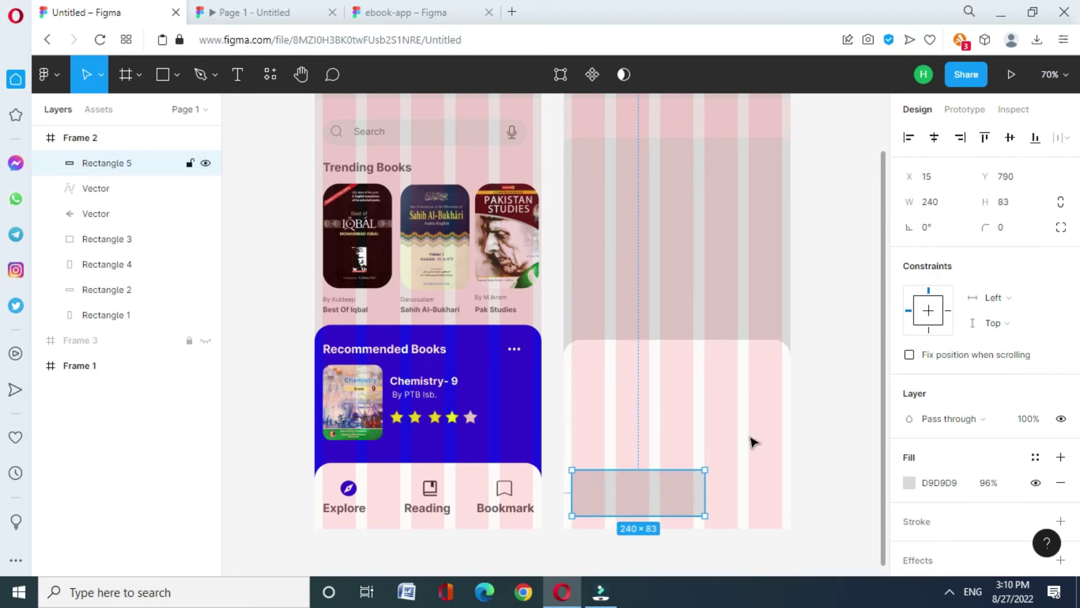
left_click(1004, 227)
type("35")
key("Return")
mouse_move(699, 487)
left_mouse_down()
mouse_move(687, 488)
mouse_move(712, 493)
left_mouse_up()
Paste a second box beside the grey one and fill it orange F37603.
key("ctrl+v")
left_click_drag(707, 493, 733, 495)
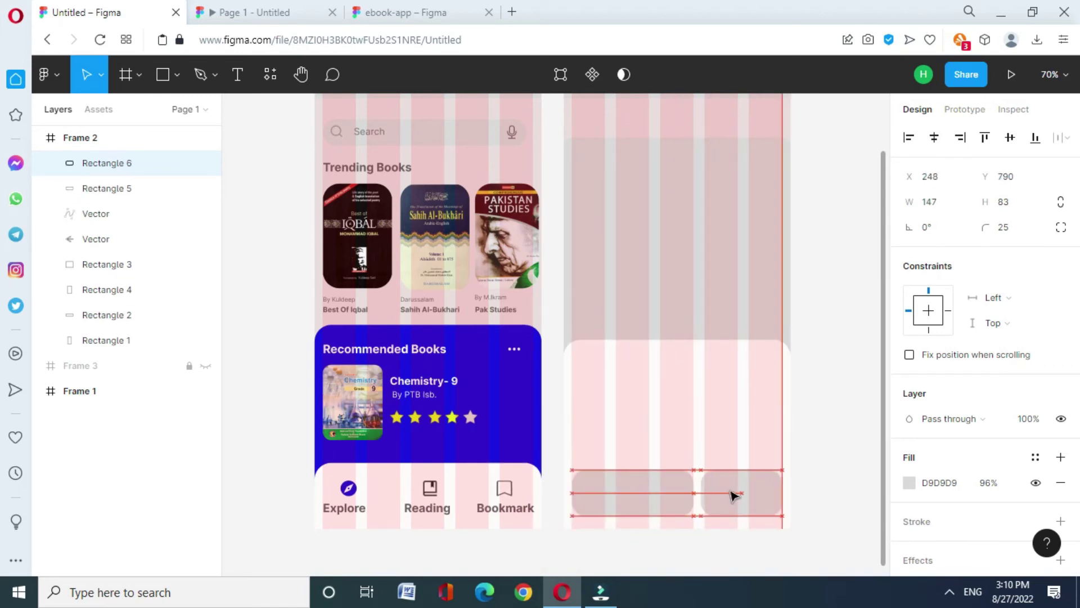
left_click(909, 482)
left_click(757, 519)
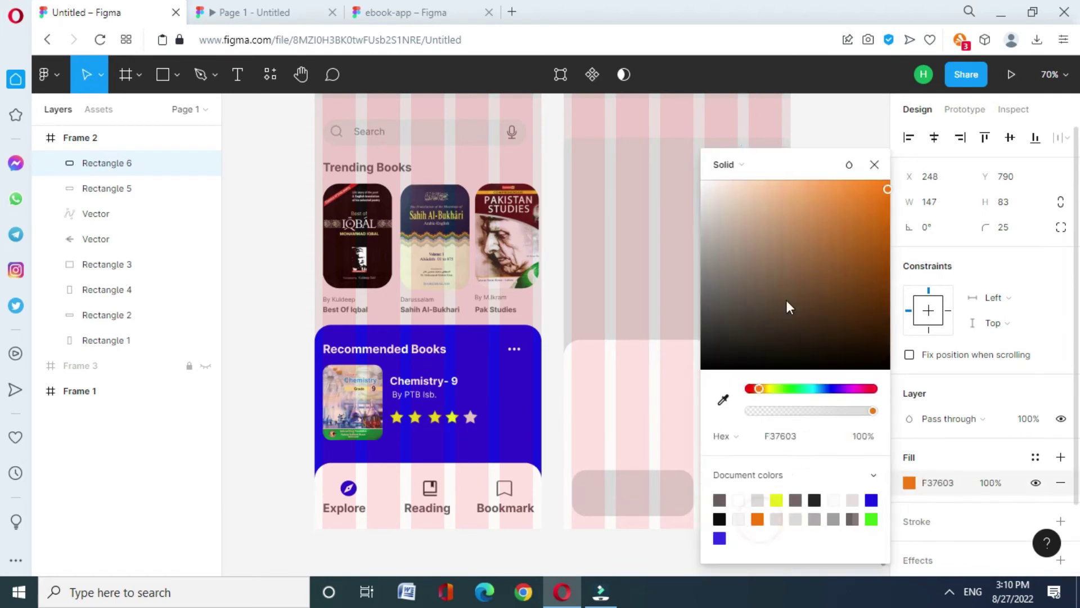
left_click(874, 165)
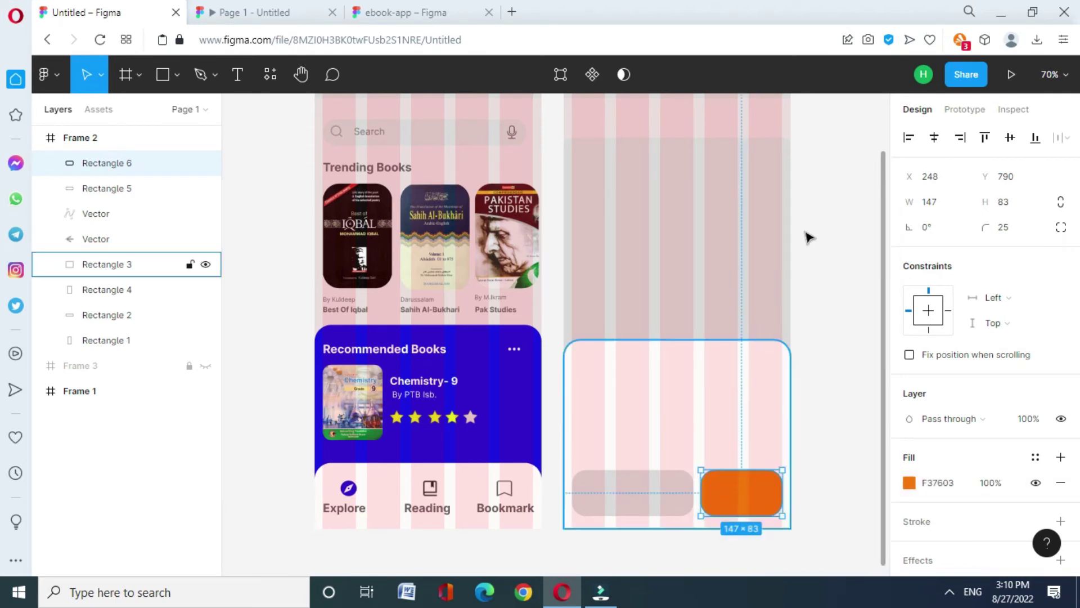
left_click(848, 425)
Add an 'Add to Cart' label at font size 22 on the orange button.
key("t")
left_click_drag(709, 482, 775, 503)
type("Add to Cart")
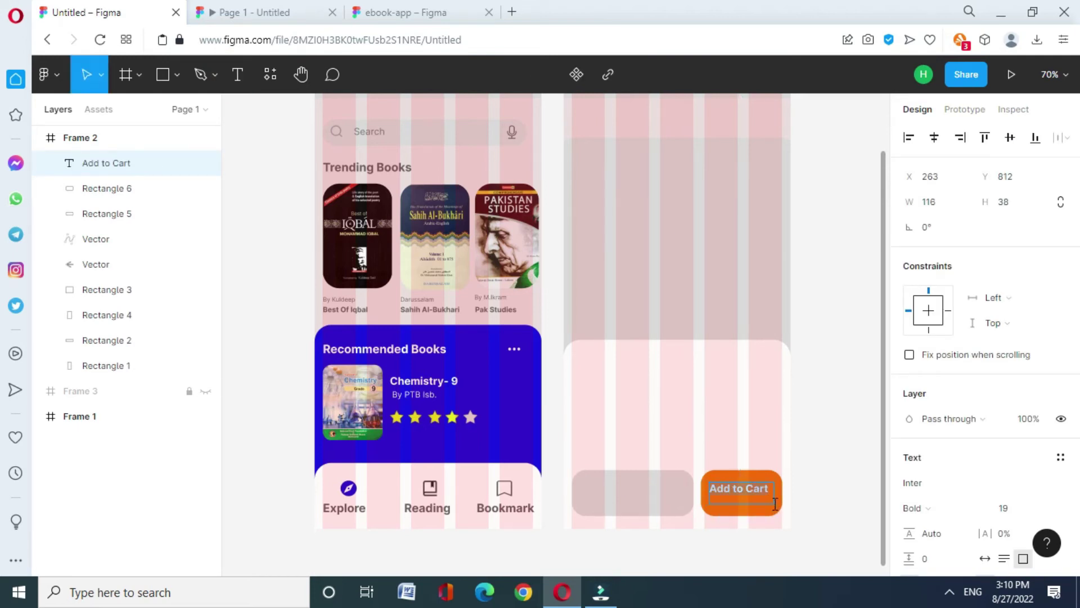
left_click(1029, 507)
type("20")
key("Return")
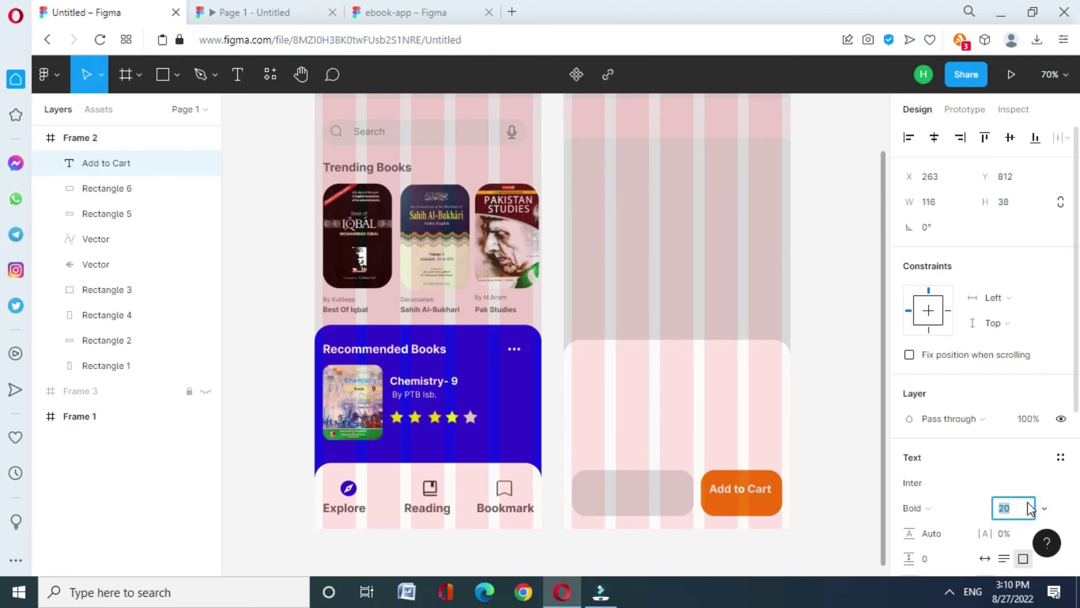
key("Down")
key("Up")
key("Up")
left_click_drag(775, 491, 782, 491)
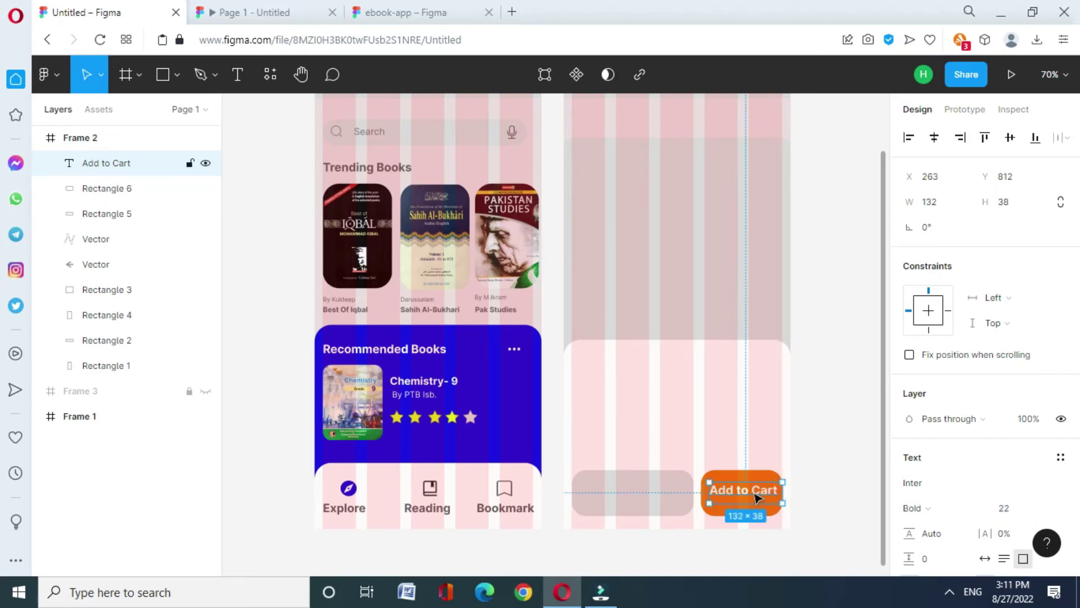
left_click(822, 427)
Align the orange button and grey quantity box top and bottom edges.
left_click(744, 473)
left_click_drag(743, 471, 742, 470)
left_click(664, 476)
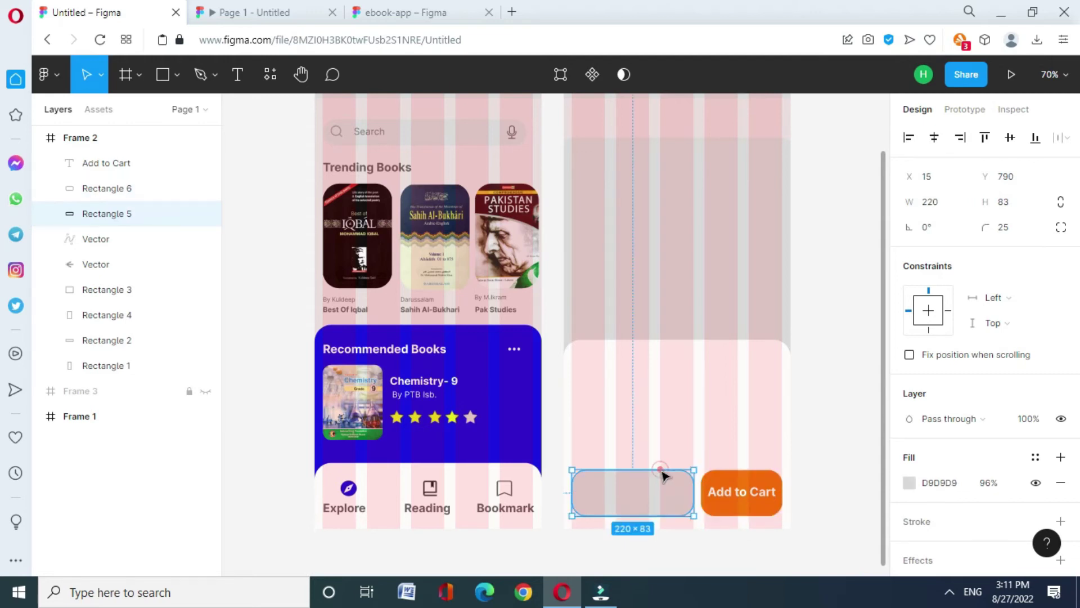
left_click_drag(660, 476, 660, 473)
left_click_drag(653, 512, 655, 515)
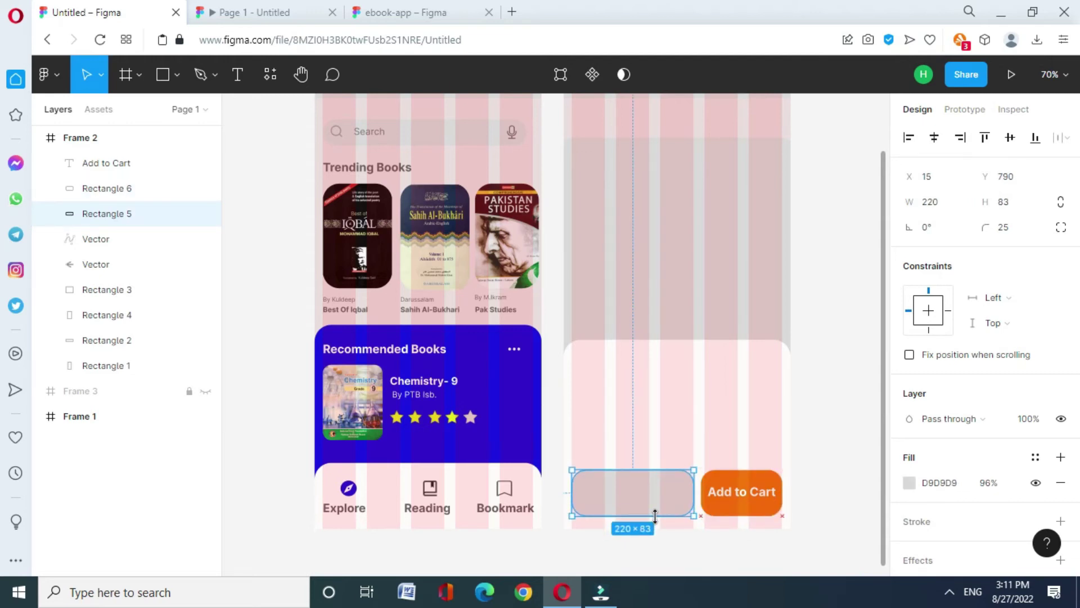
left_click(835, 479)
Add a 'Book Details' heading coloured 6F5E5E in Frame 2's header, nudged between the icons.
scroll(759, 270, "up", 2)
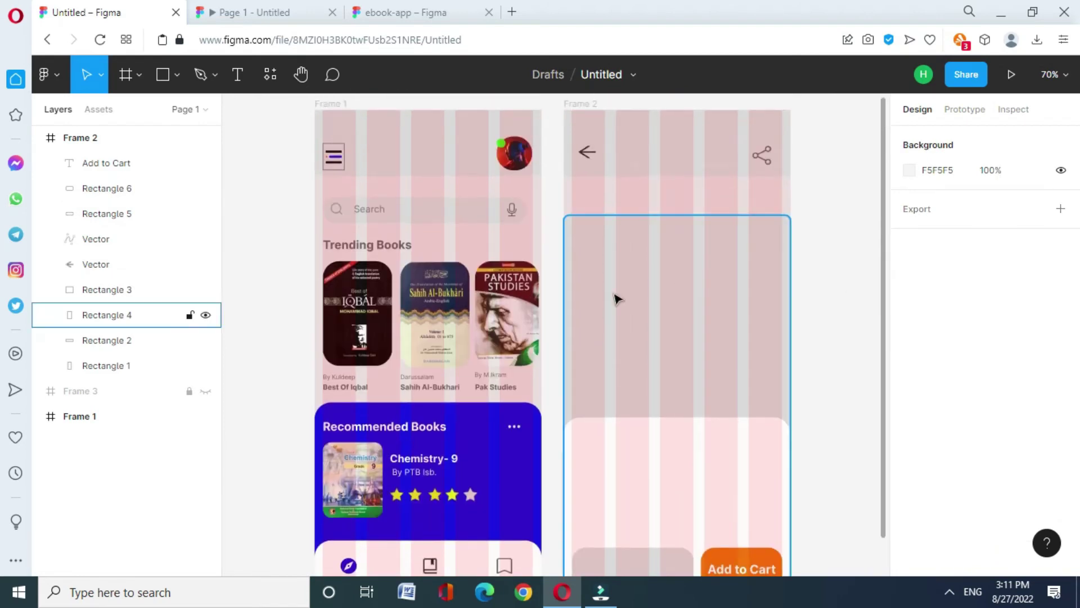
left_click(235, 77)
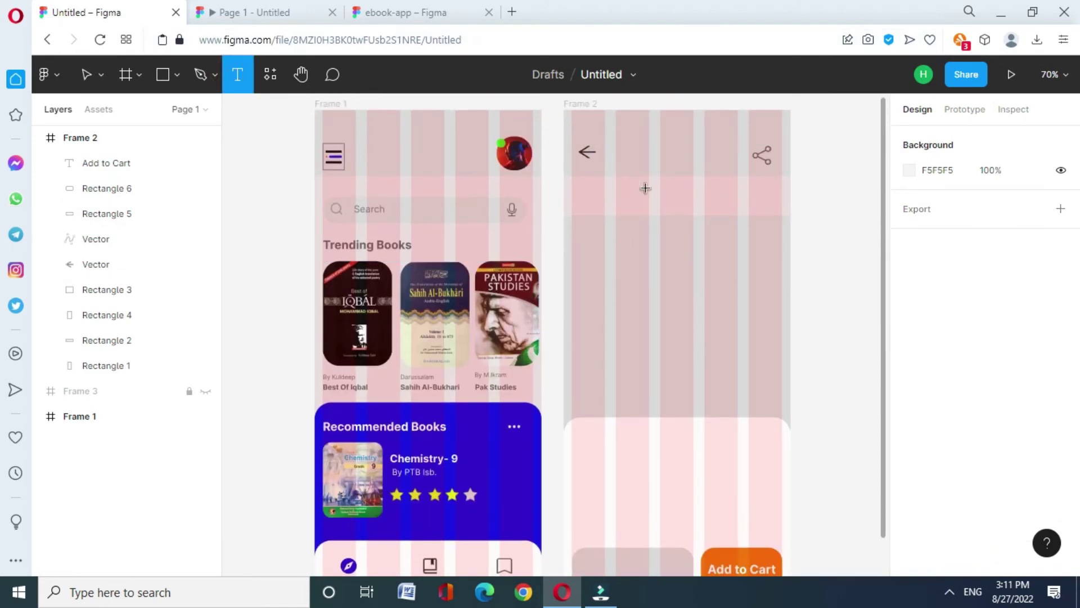
left_click_drag(630, 136, 718, 165)
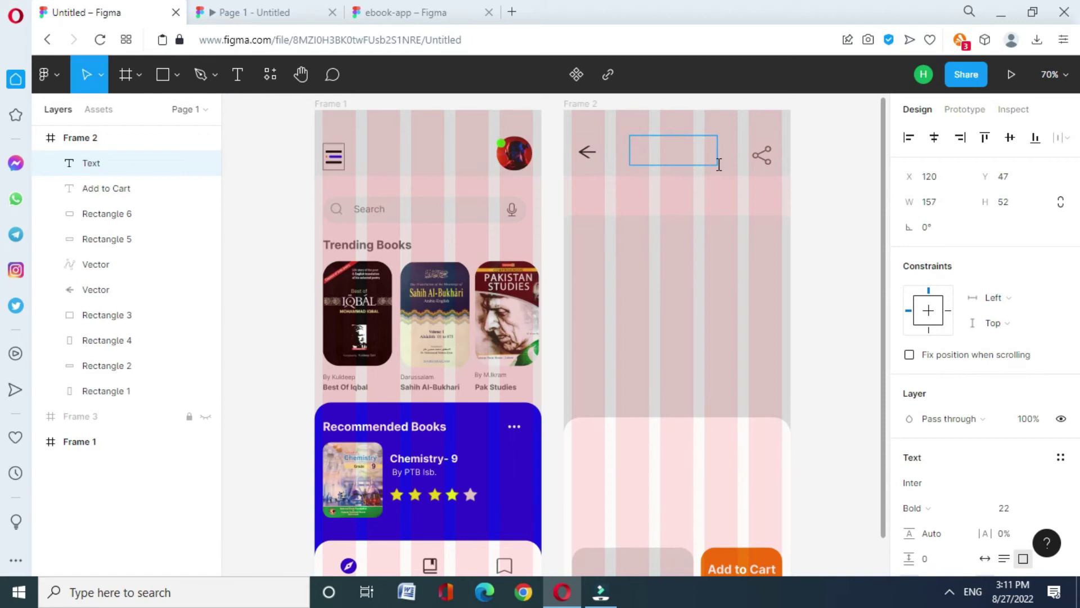
type("Book Details")
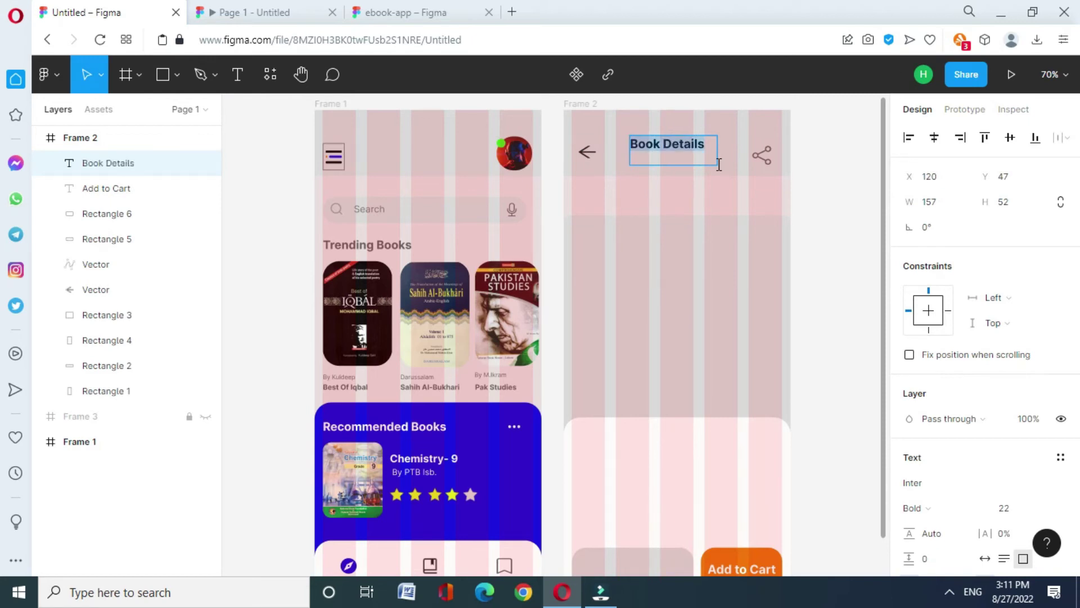
scroll(978, 509, "down", 3)
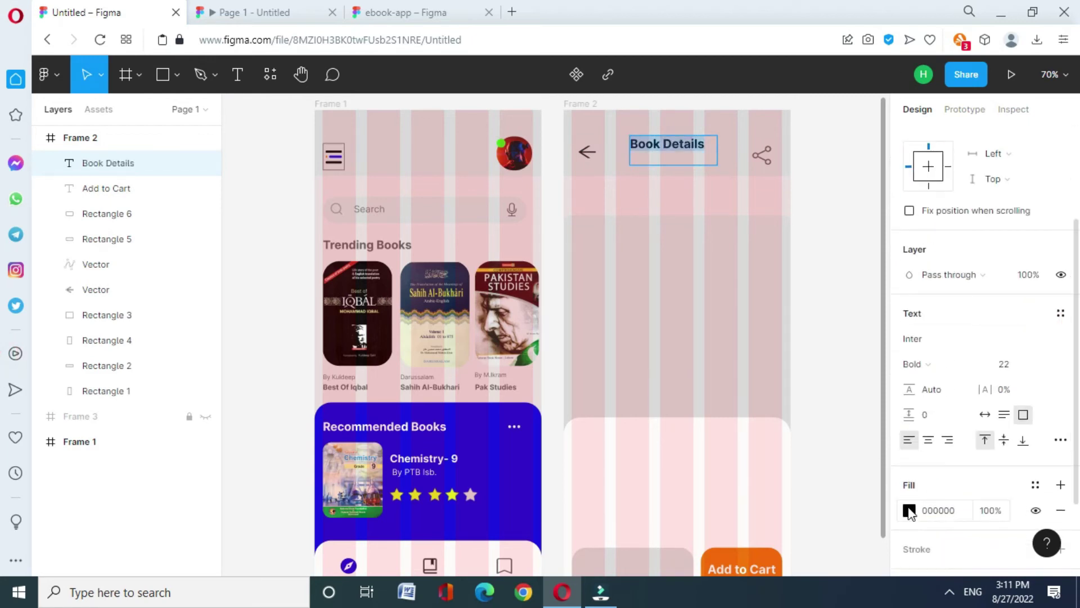
left_click(909, 510)
left_click(874, 164)
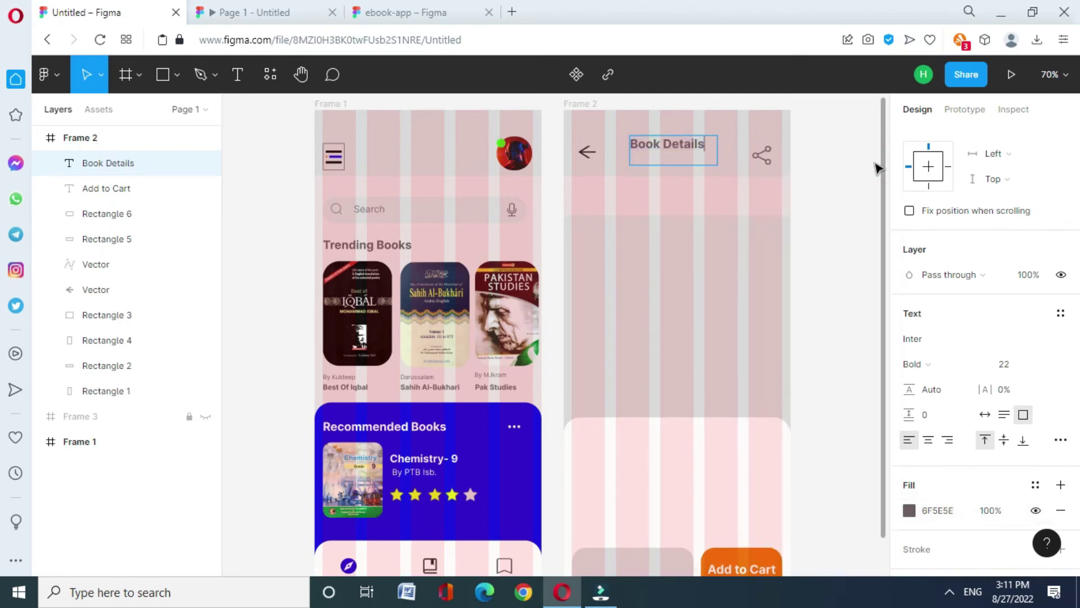
triple_click(685, 134)
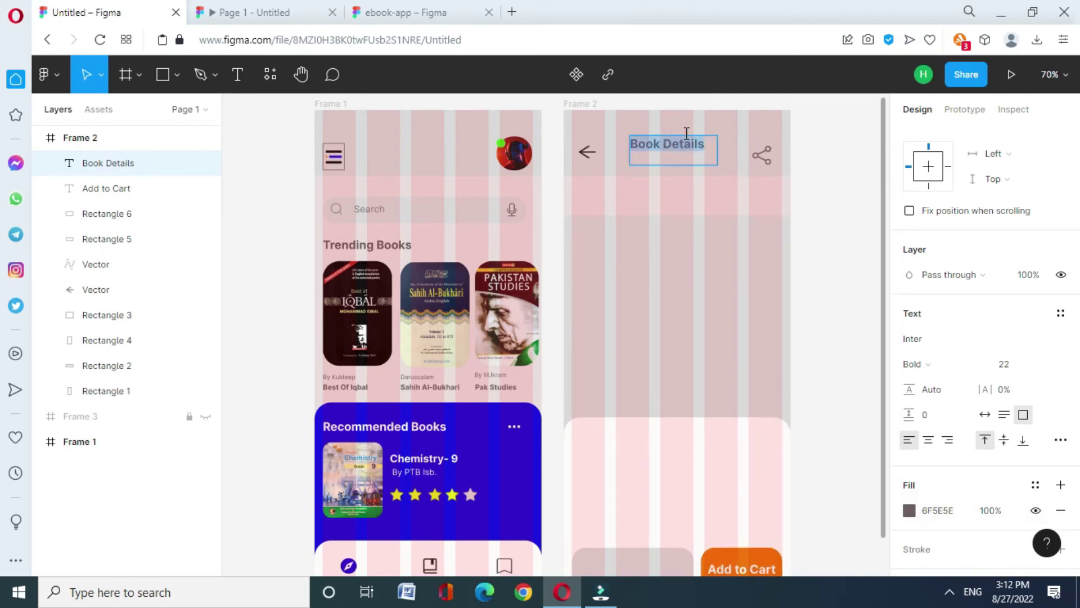
left_click(837, 253)
key("shift+Down")
key("shift+Right")
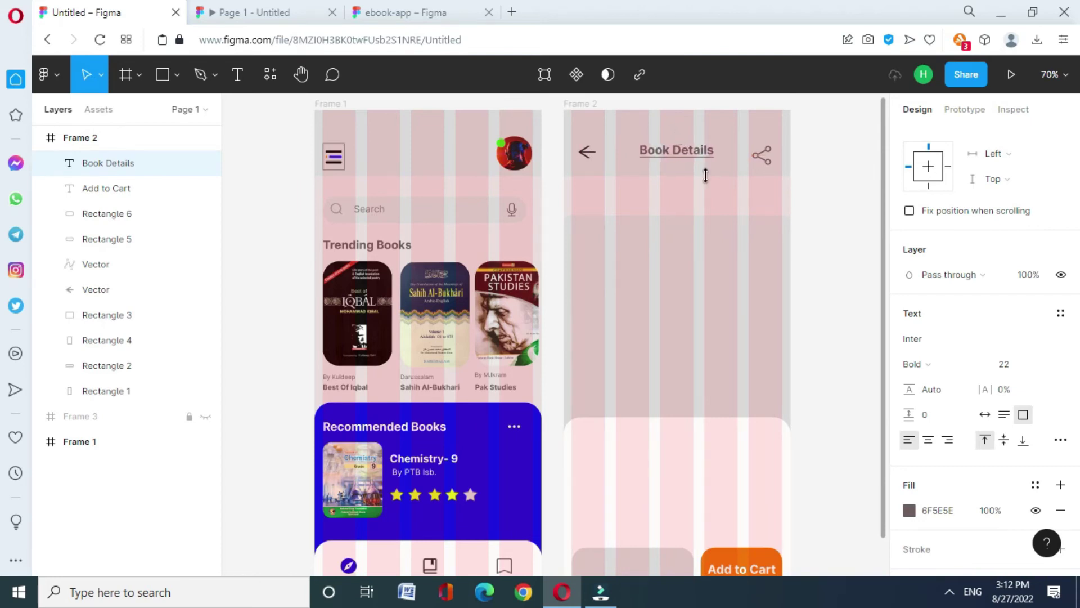
left_click(835, 291)
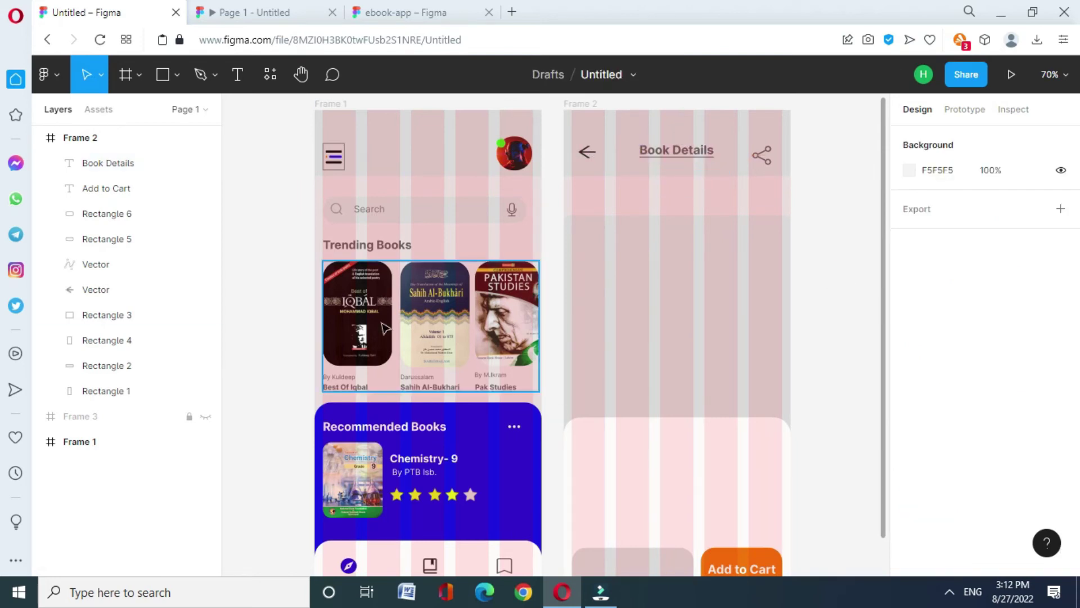
Copy the Best Of Iqbal cover into Frame 2 under the heading and enlarge it to 185×277.
left_click(359, 328)
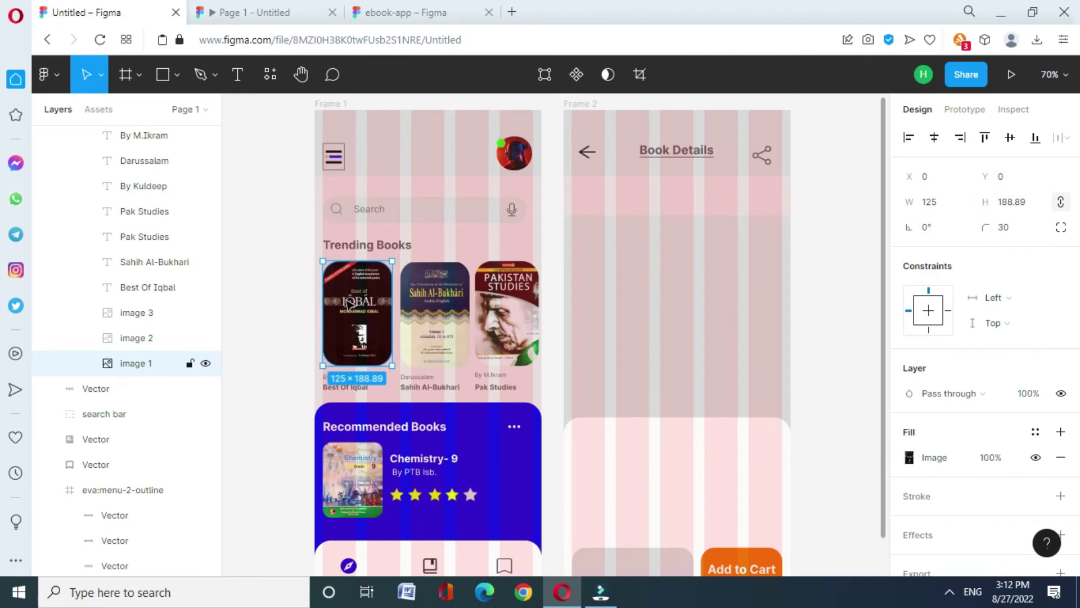
key("ctrl+c")
key("ctrl+v")
left_click_drag(348, 304, 665, 287)
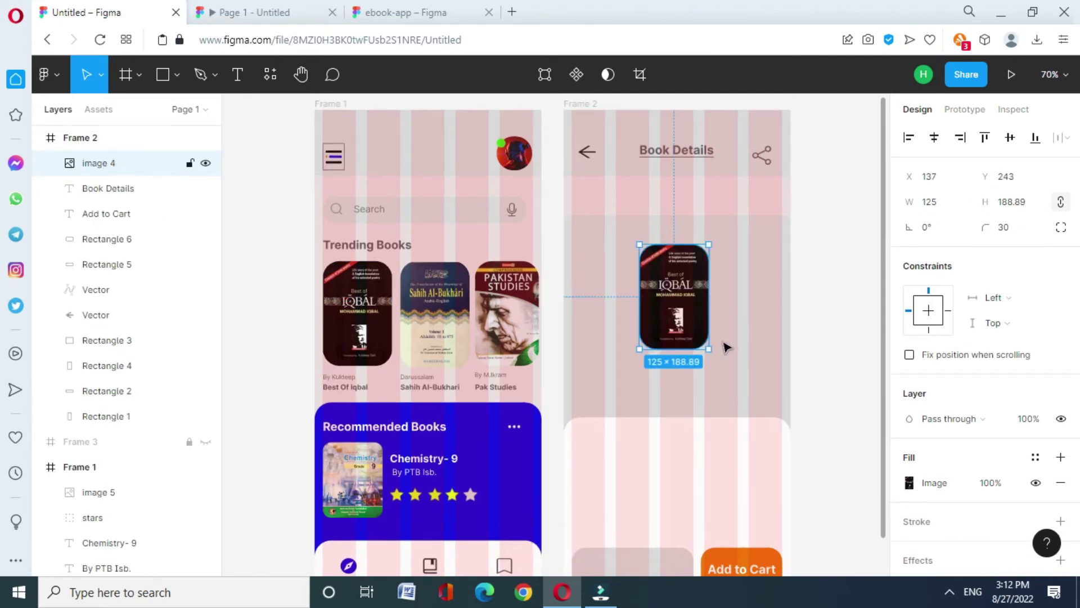
mouse_move(710, 348)
left_mouse_down()
mouse_move(742, 399)
mouse_move(685, 336)
left_mouse_up()
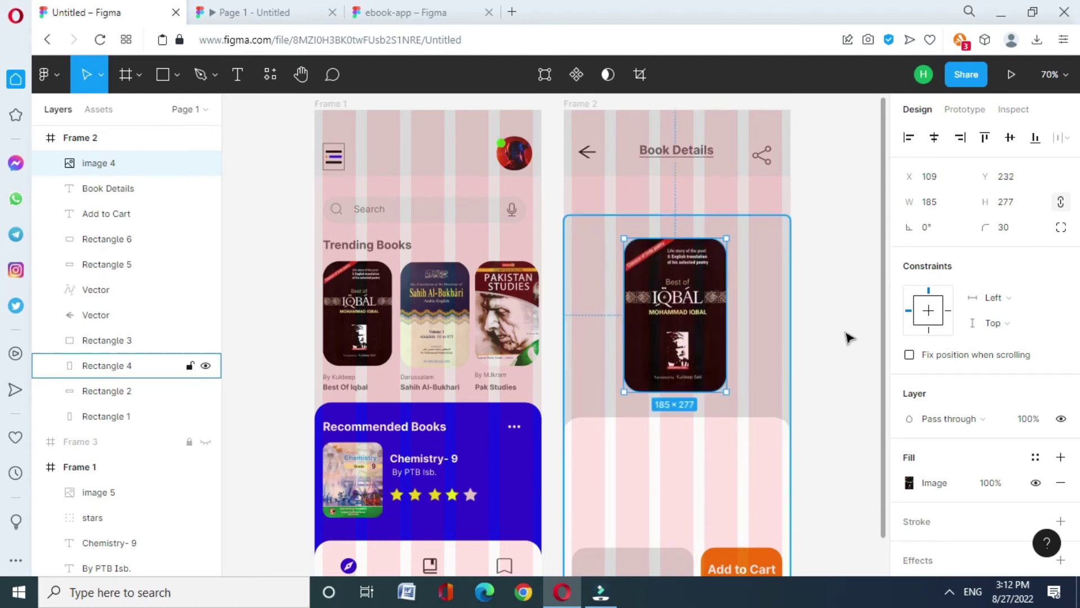
scroll(829, 433, "down", 3)
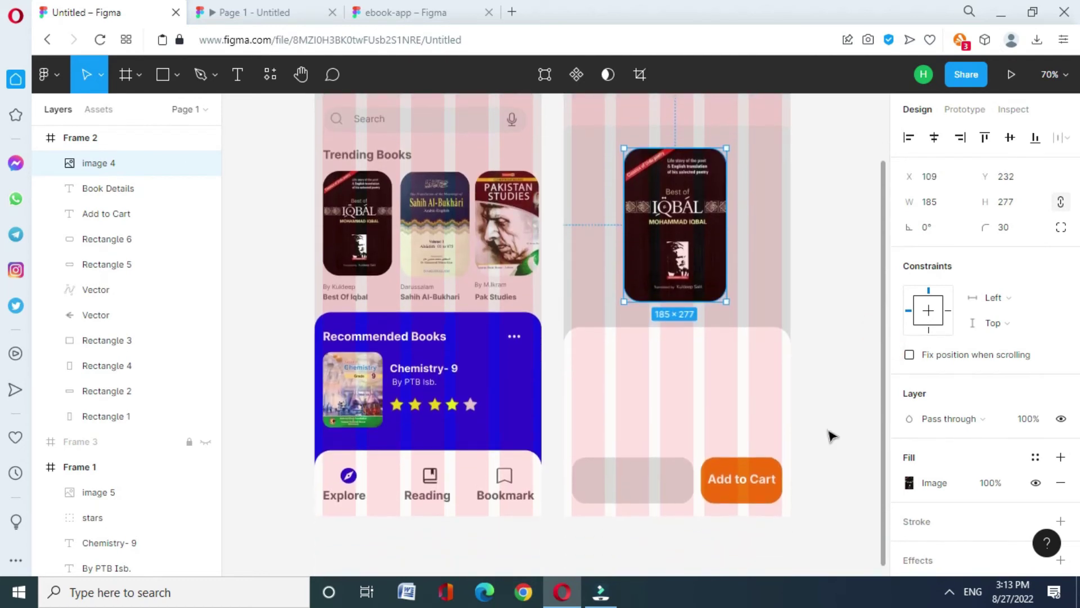
Copy the 'By Kuldeep' author text from Trending Books into Frame 2.
left_click(333, 290)
double_click(337, 287)
key("ctrl+c")
key("ctrl+v")
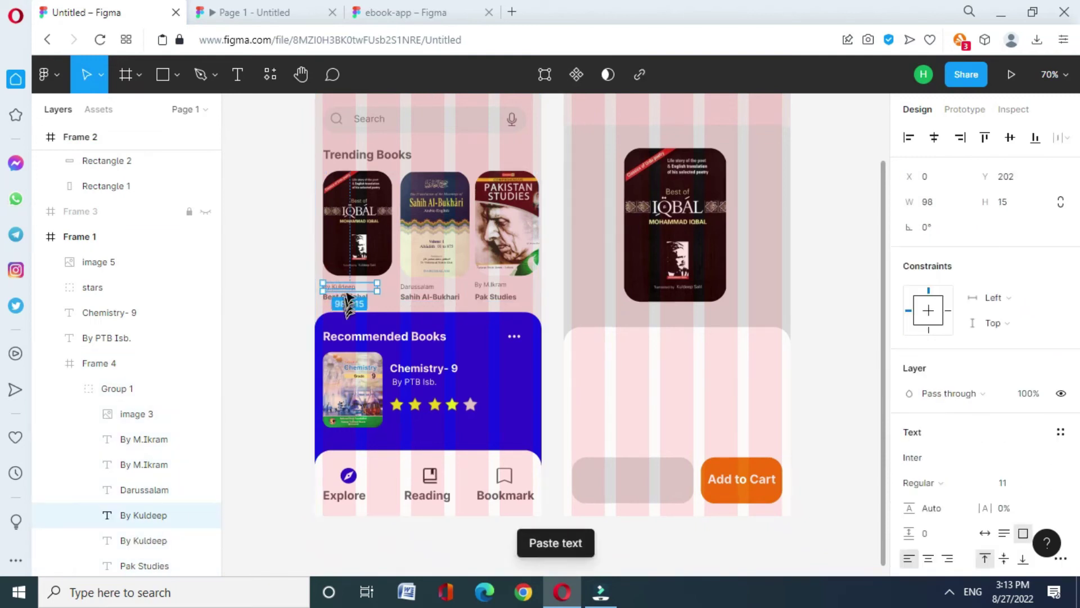
left_click(651, 385)
key("ctrl+v")
Copy the 'Best Of Iqbal' title text into Frame 2.
left_click(366, 294)
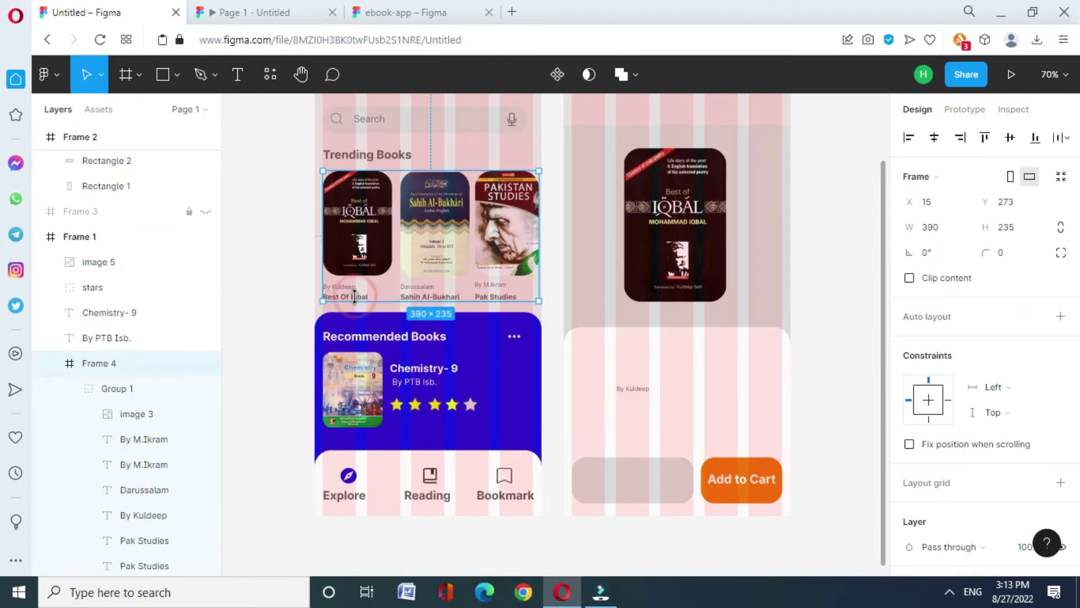
double_click(358, 298)
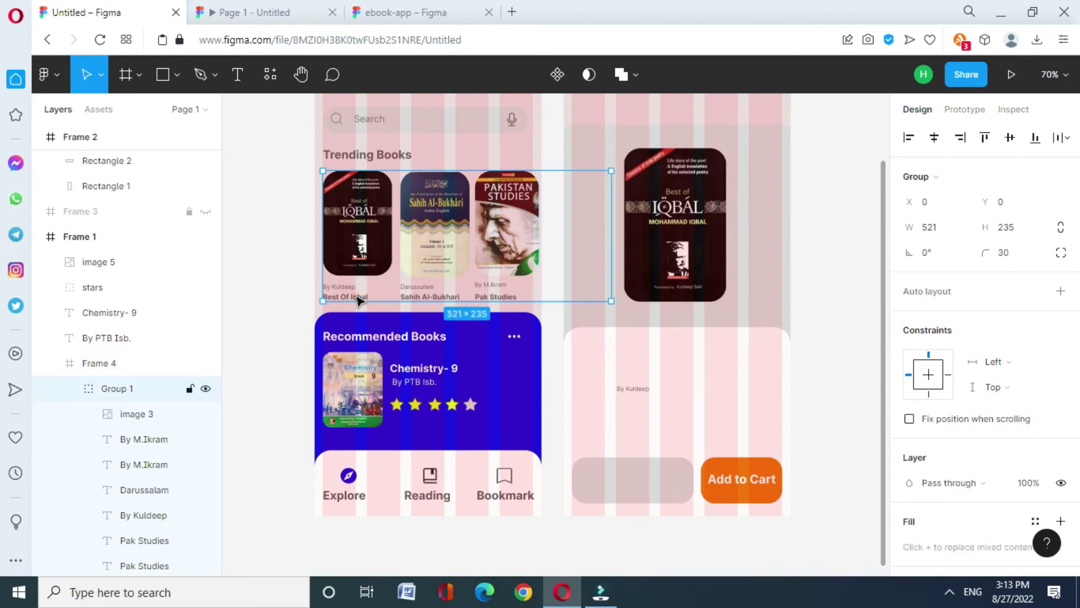
key("ctrl+c")
left_click(641, 371)
key("ctrl+v")
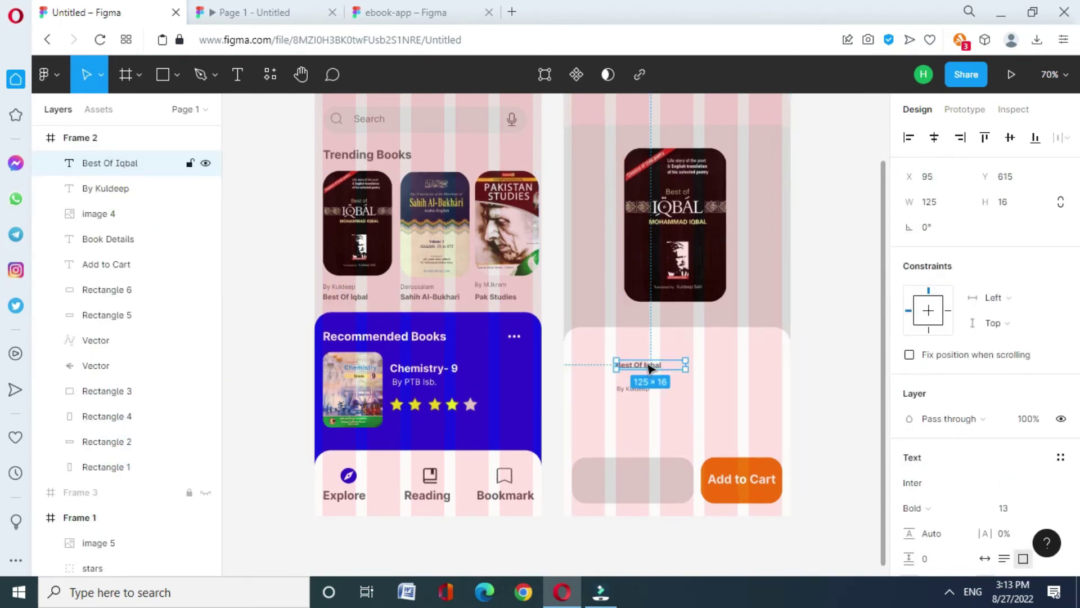
left_click(110, 193, "shift")
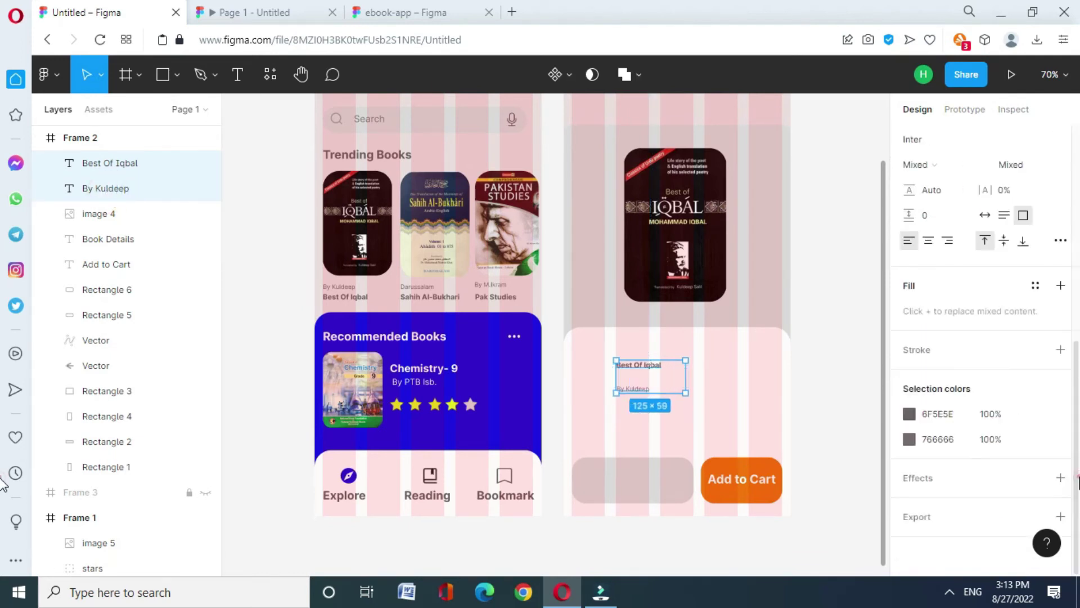
left_click(838, 436)
left_click(638, 364)
Widen the title box to 220 and extend the title to 'Best Of Iqbal Muhammad Iqbal'.
left_click(1007, 508)
type("19")
key("Return")
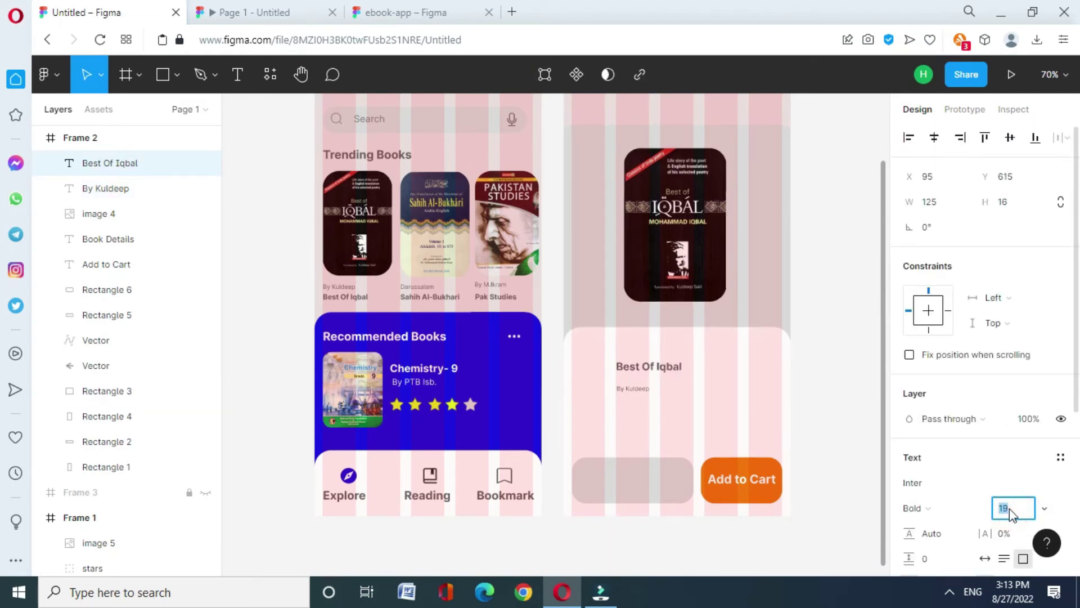
key("Up")
key("Up")
key("Up")
key("Up")
key("Up")
key("Up")
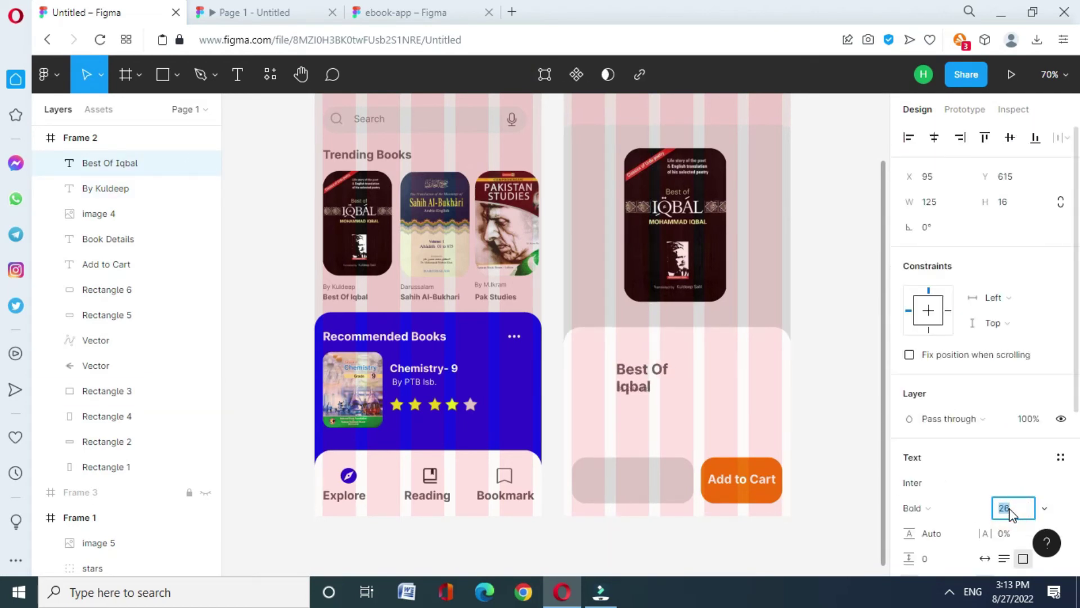
left_click(687, 365)
left_click_drag(686, 366, 738, 365)
double_click(706, 366)
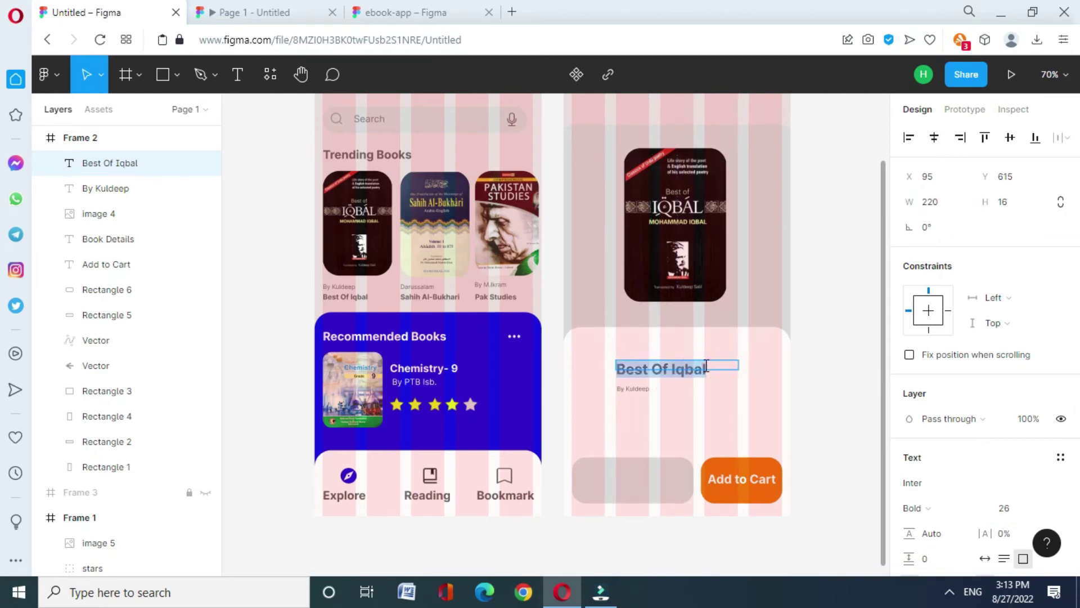
left_click(712, 366)
type("uha")
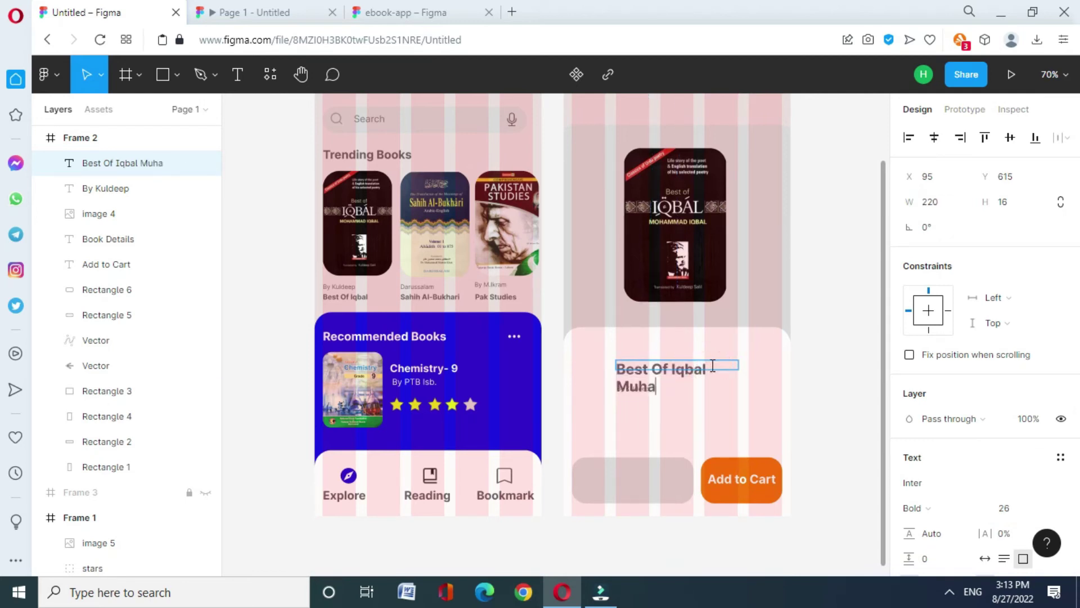
type("mmad Iqba")
type("l")
key("ctrl+a")
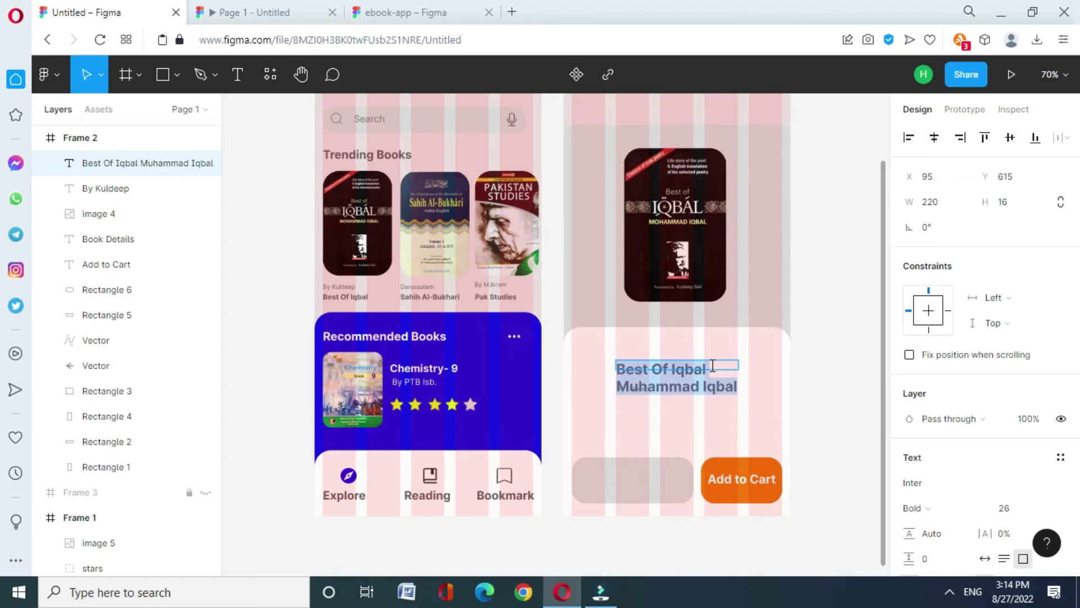
Set the title to size 20, the author to 18, and place 'By Kuldeep' below the title.
left_click(1007, 508)
type("20")
key("Return")
key("Return")
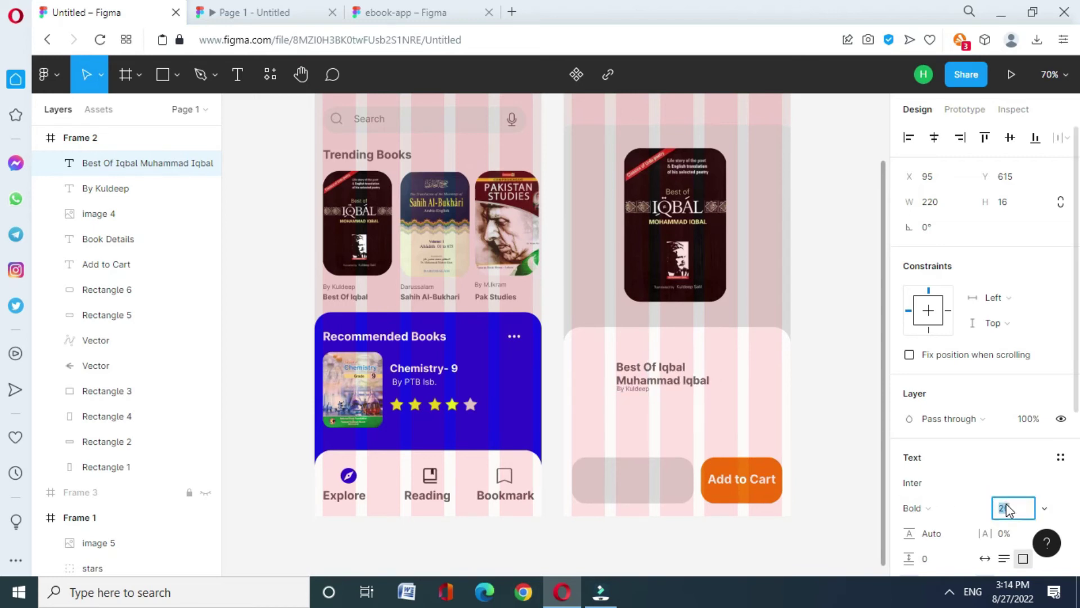
left_click(634, 388)
left_click(1006, 508)
type("18")
key("Return")
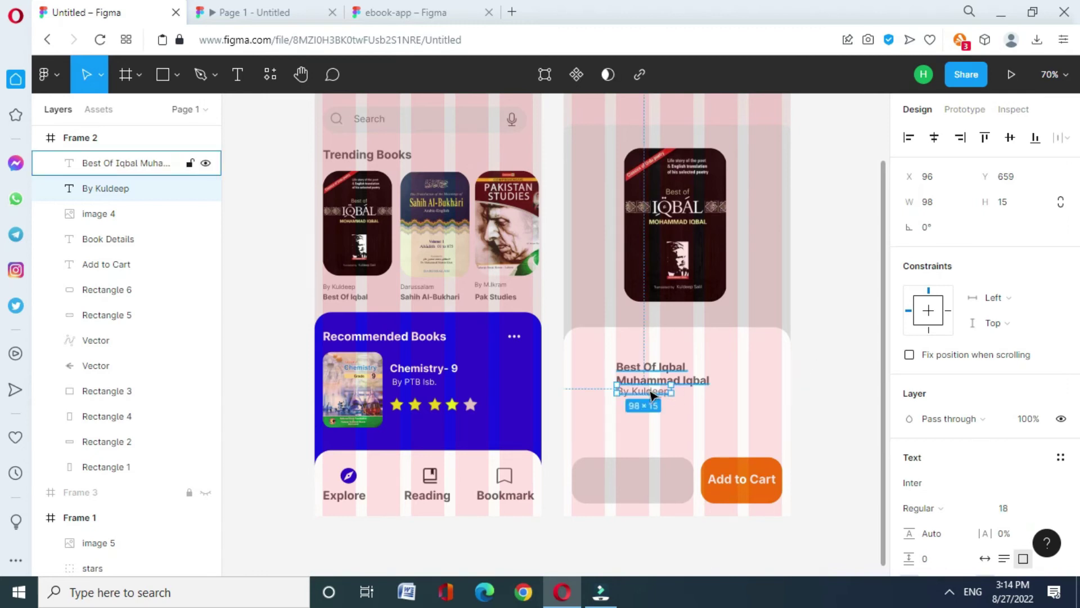
left_click_drag(651, 395, 651, 401)
Add a blue 332FF0 '$ 30.00' price label above the book title.
left_click(851, 333)
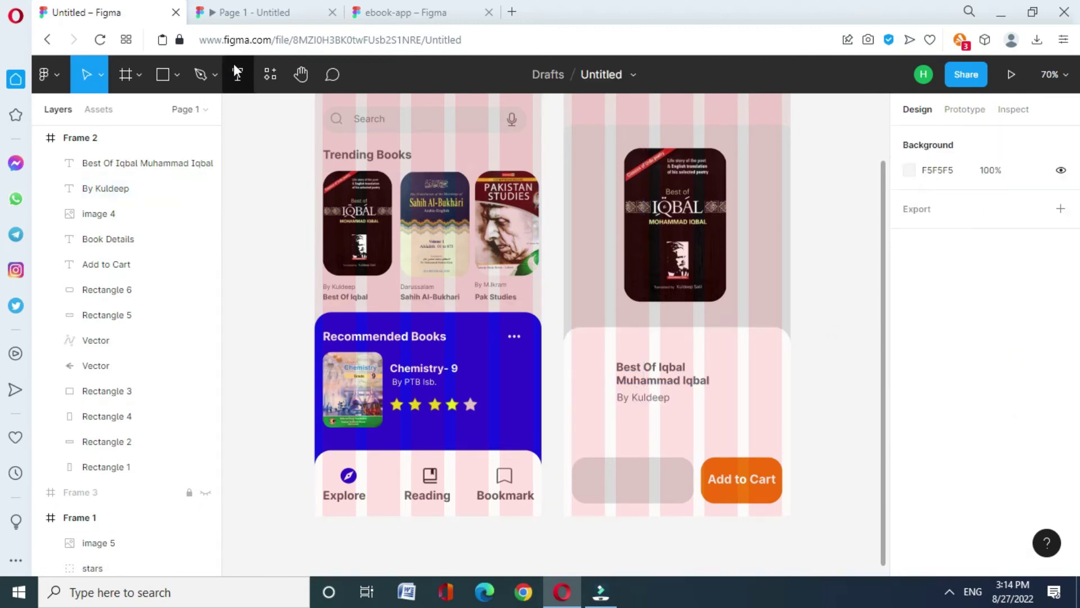
left_click(238, 73)
left_click(605, 338)
type("30.")
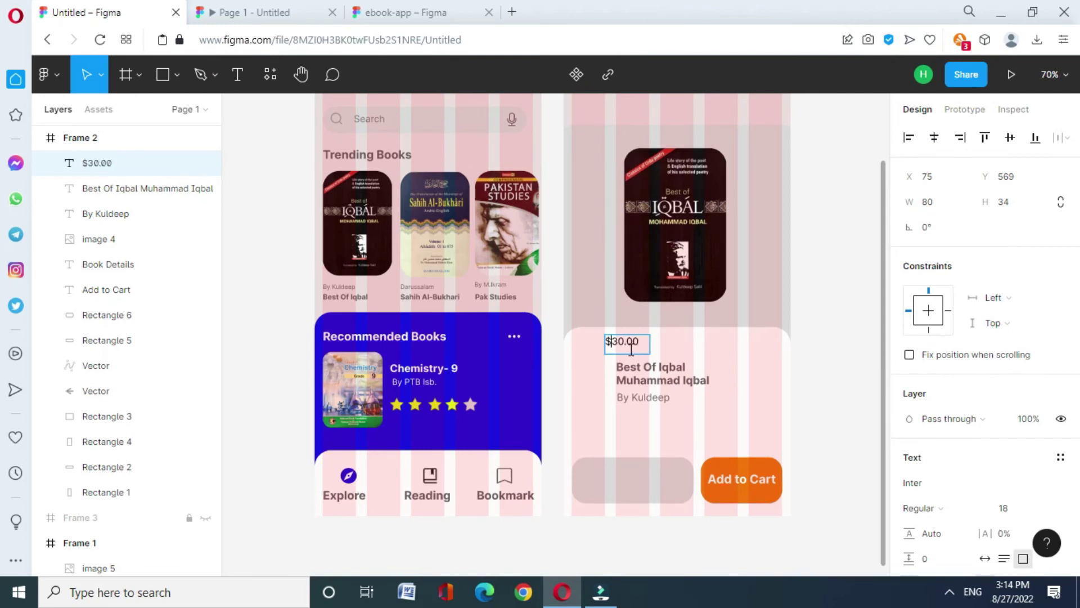
scroll(956, 450, "down", 5)
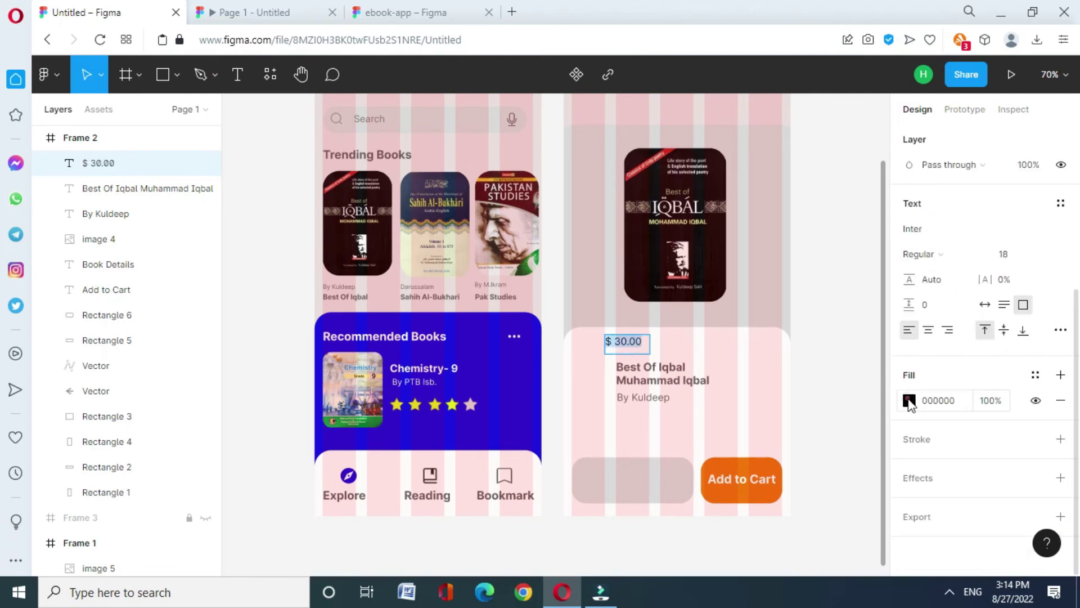
left_click(909, 400)
left_click(719, 537)
key("Escape")
Set the price label's font weight to Bold.
left_click(919, 254)
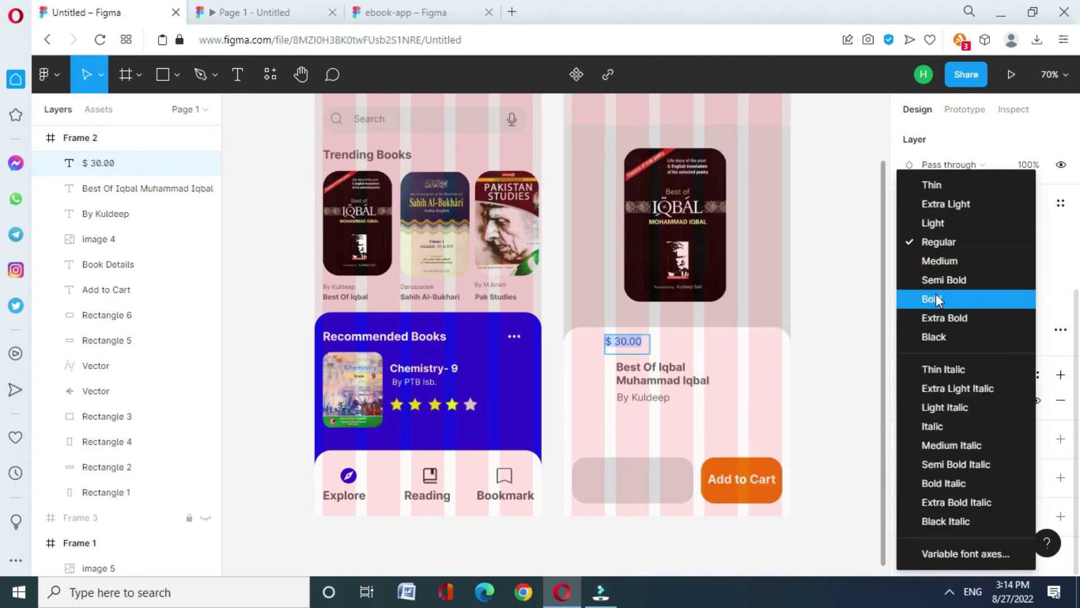
left_click(933, 296)
left_click(857, 356)
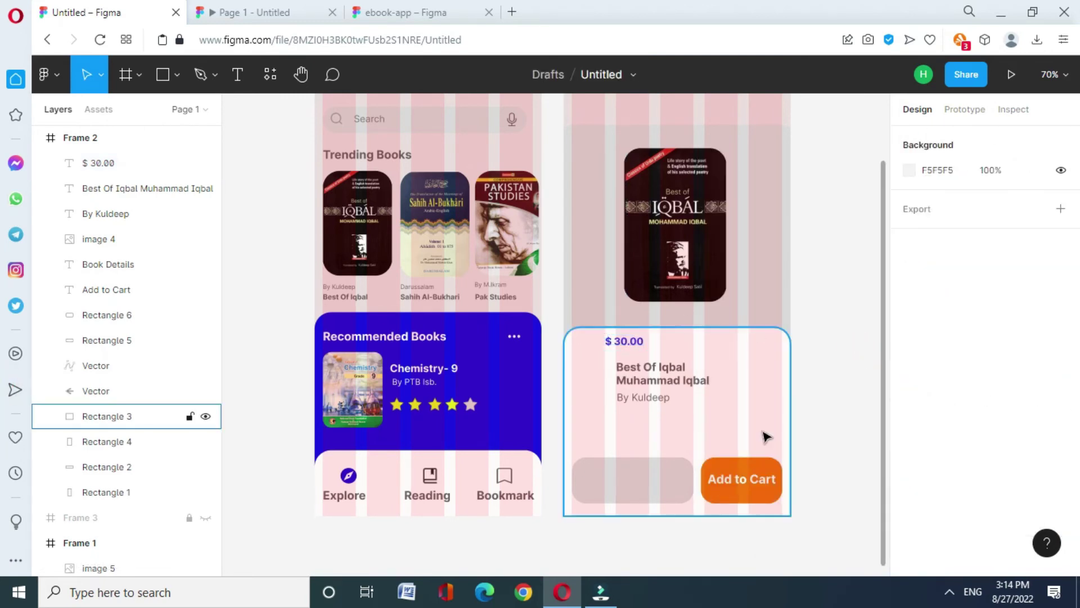
Add a 'QTY + 2' label on the grey button in 6F5E5E, size 23.
left_click(239, 75)
left_click_drag(583, 469, 625, 492)
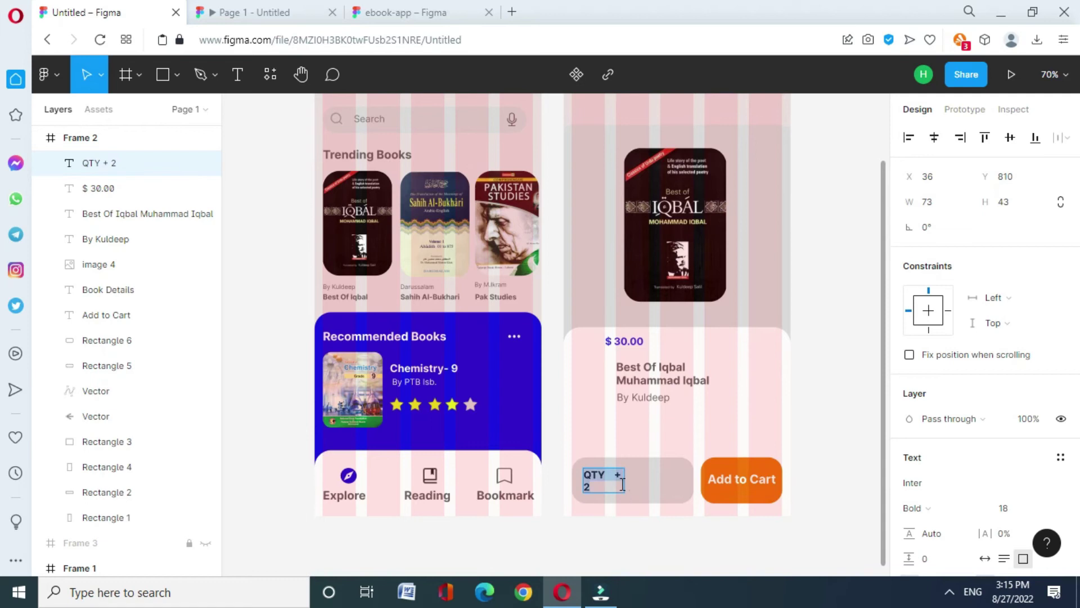
scroll(979, 394, "down", 5)
left_click(909, 400)
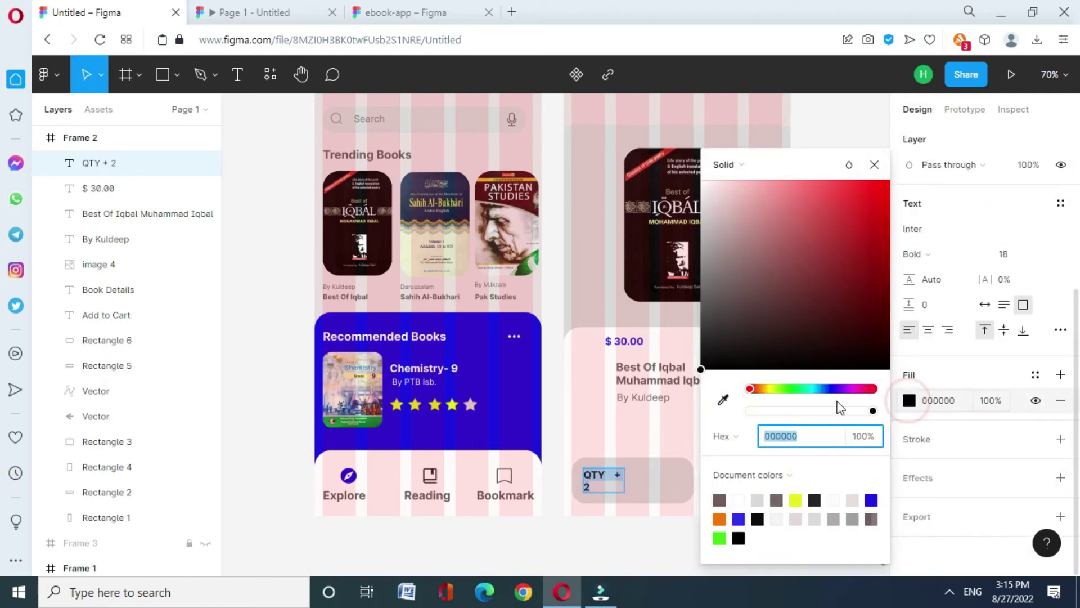
left_click(720, 499)
left_click(875, 164)
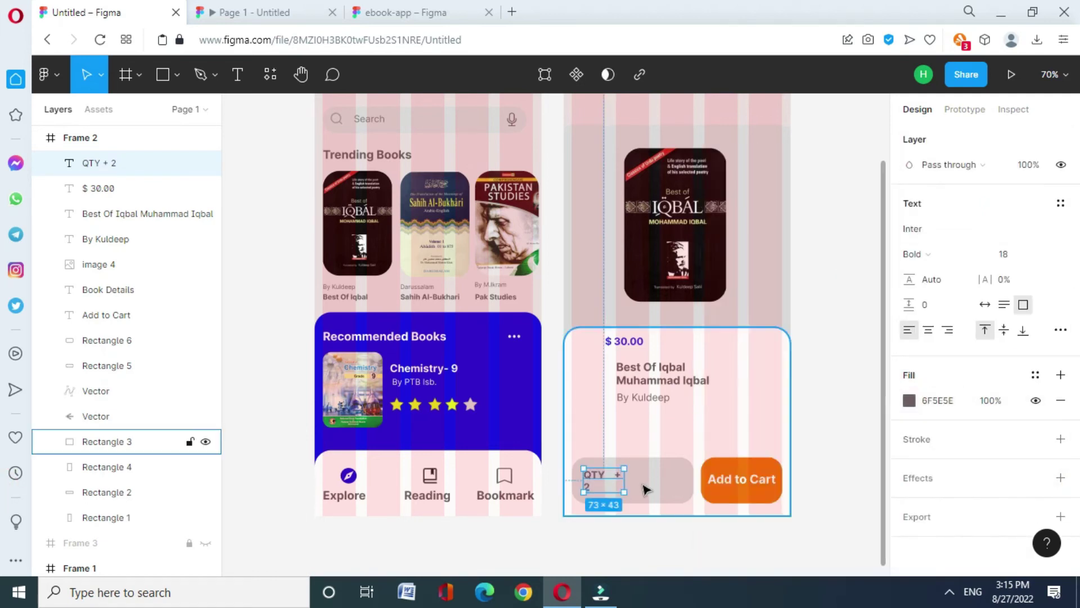
double_click(623, 478)
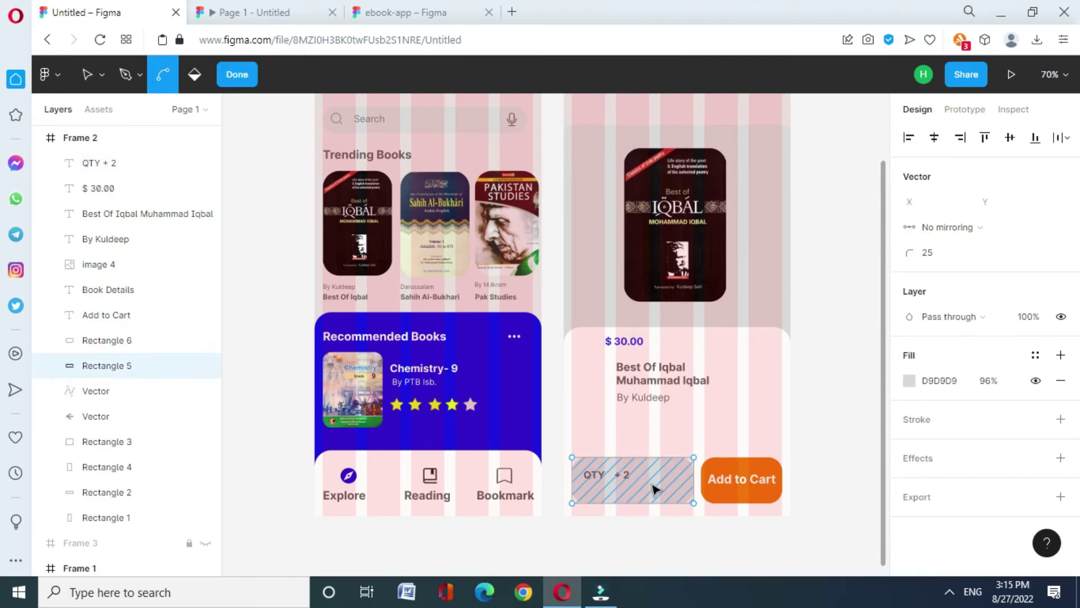
left_click(623, 477)
left_click(1004, 508)
key("Return")
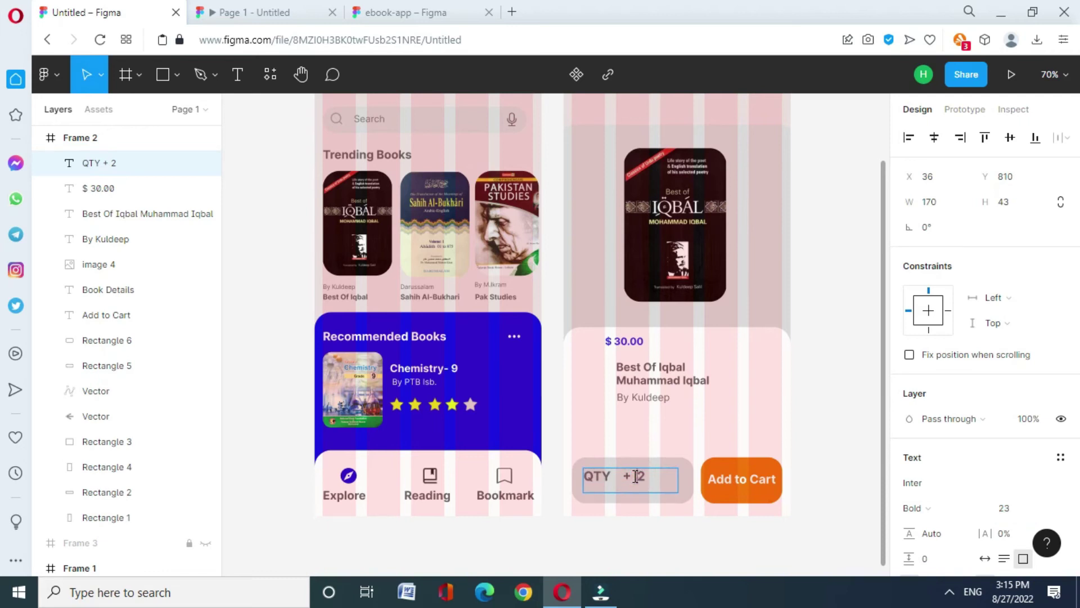
left_click(838, 349)
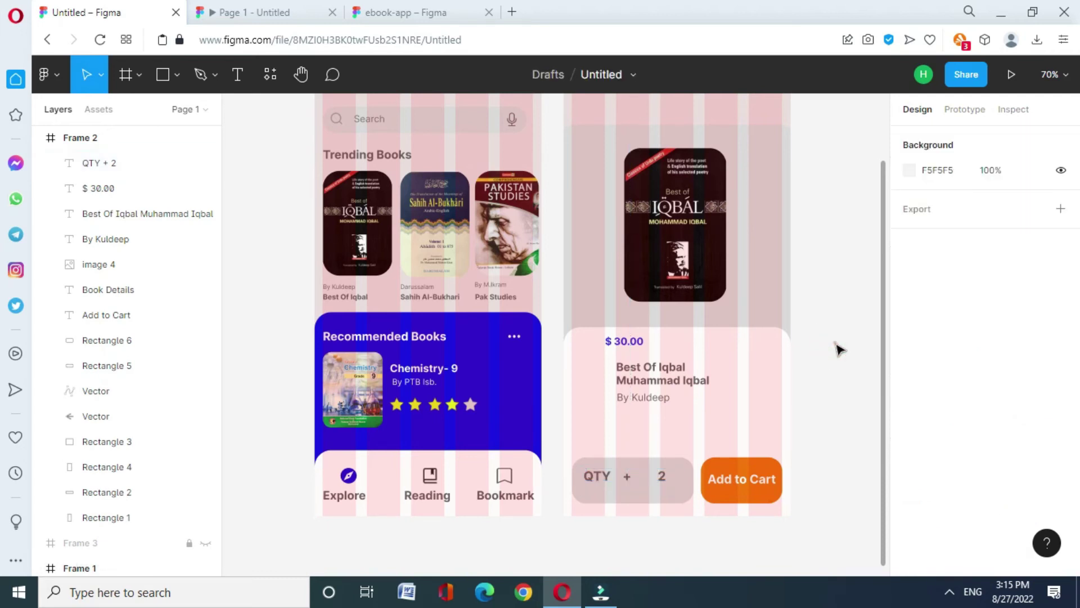
Duplicate the Book Details header bar and drag the copy toward the card's bottom.
scroll(888, 352, "up", 1)
scroll(883, 304, "up", 3)
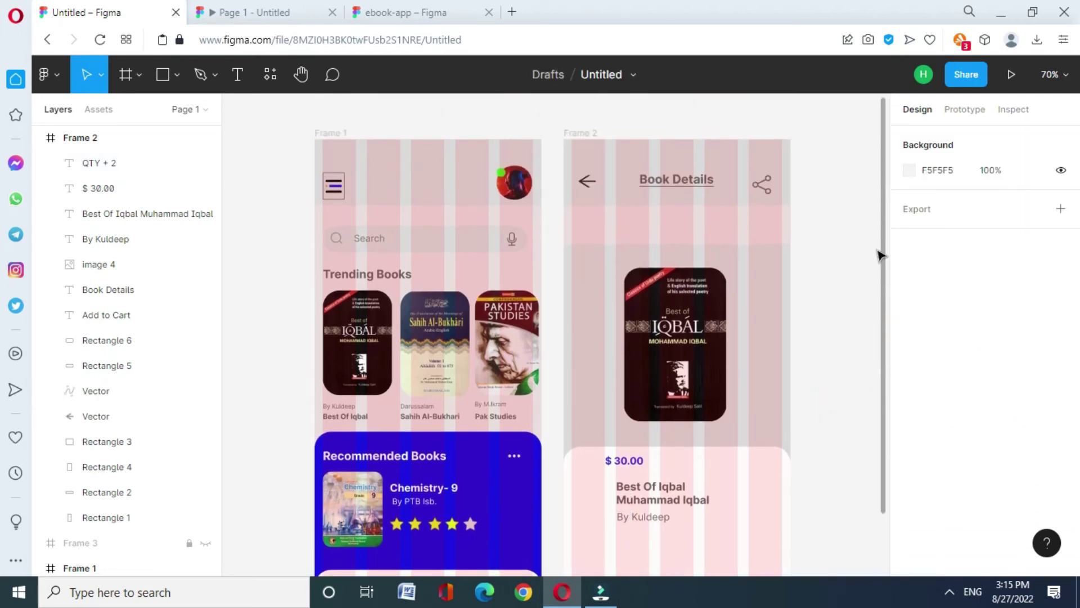
left_click(738, 159)
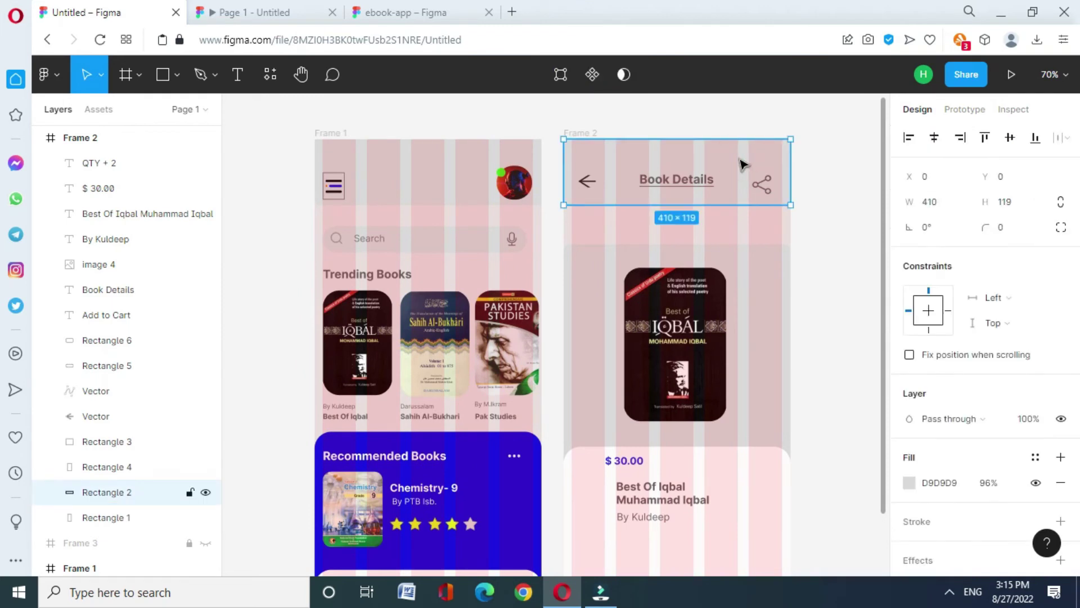
key("ctrl+c")
key("ctrl+v")
left_click_drag(737, 163, 735, 539)
Bring the copied bar to the front and resize it to 399×75.
scroll(882, 371, "down", 1)
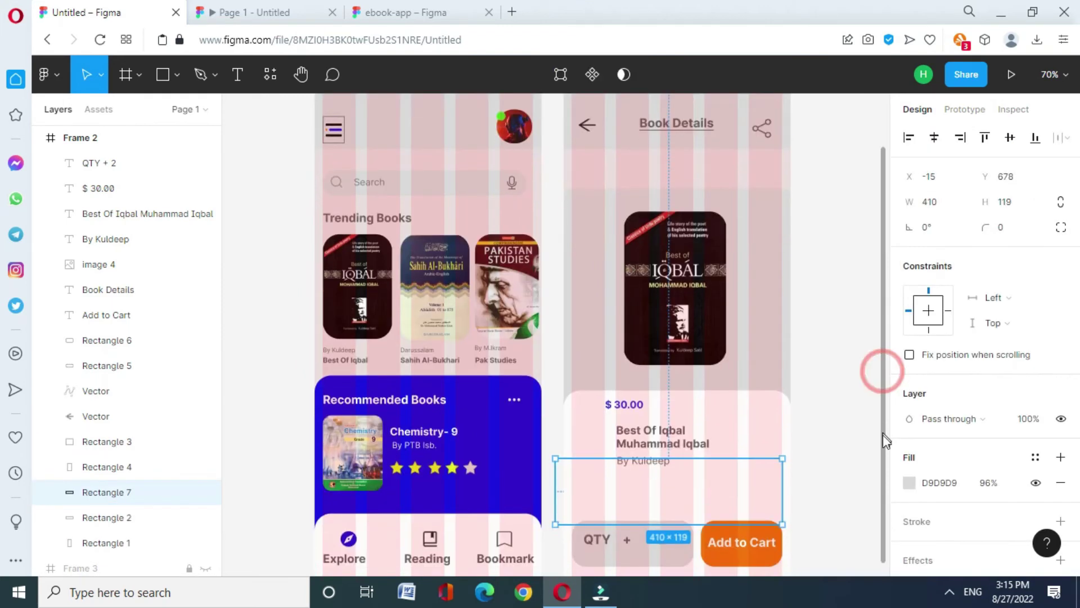
scroll(884, 441, "down", 1)
key("bracketright")
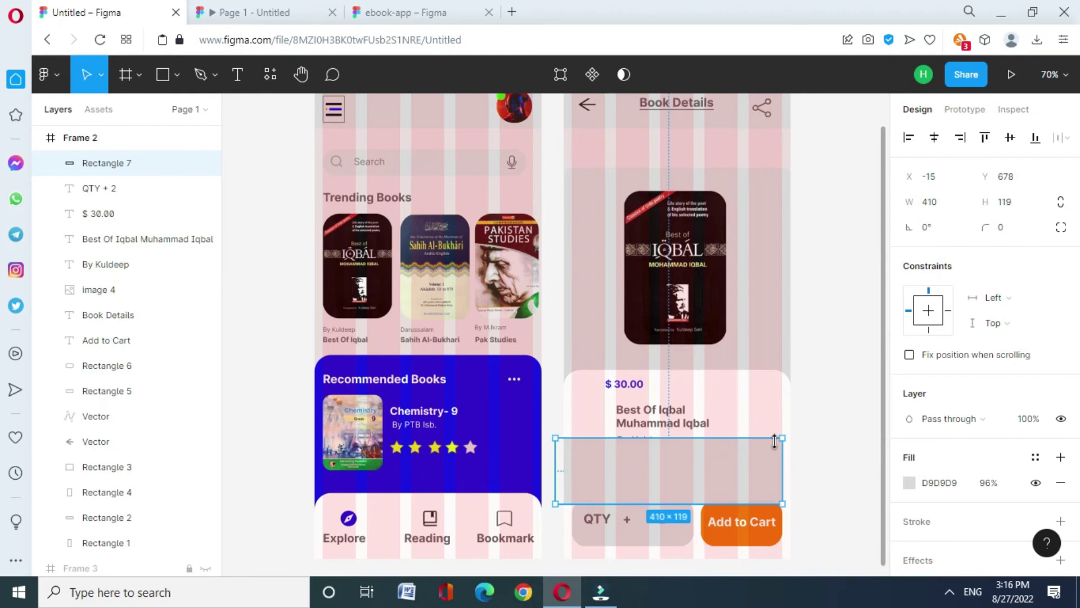
left_click_drag(748, 469, 762, 475)
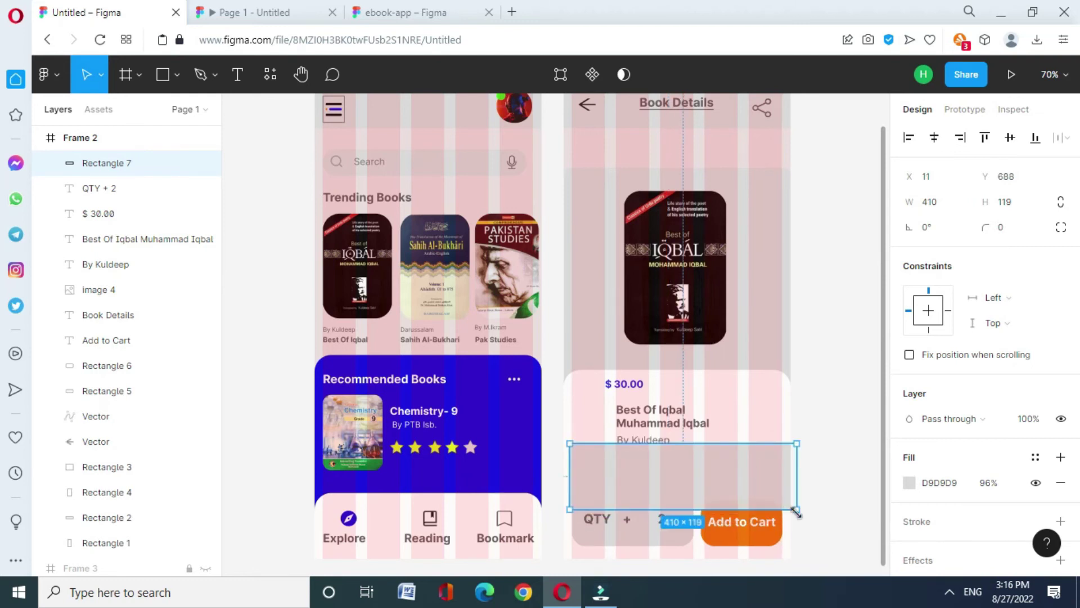
left_click_drag(795, 510, 791, 485)
Add text on the bar reading Language, Rating, Pages with English, 4.5, 600.
left_click(237, 74)
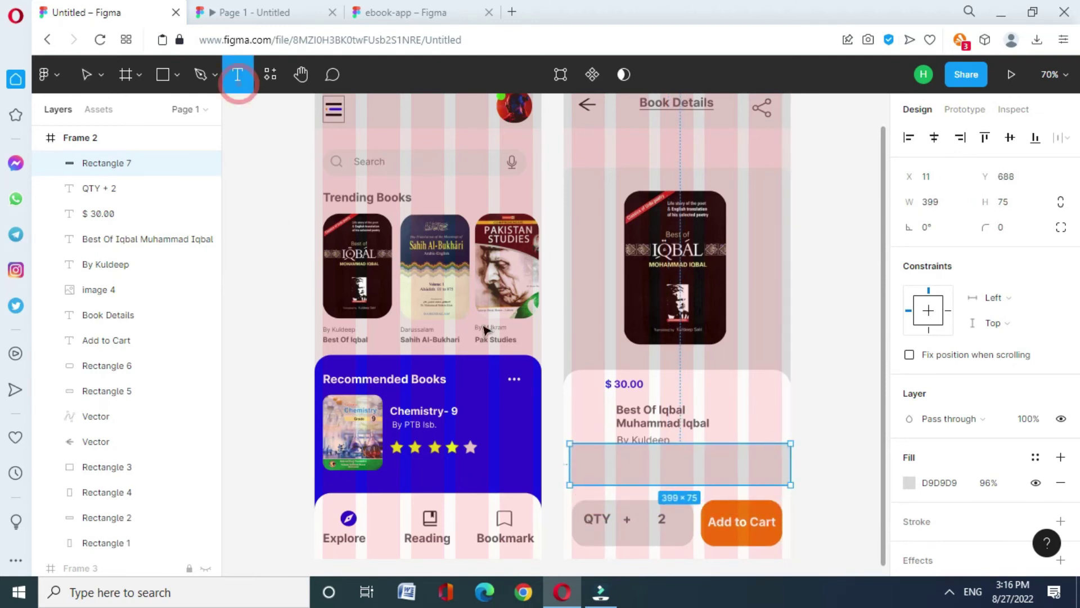
left_click_drag(581, 449, 654, 473)
type("Language")
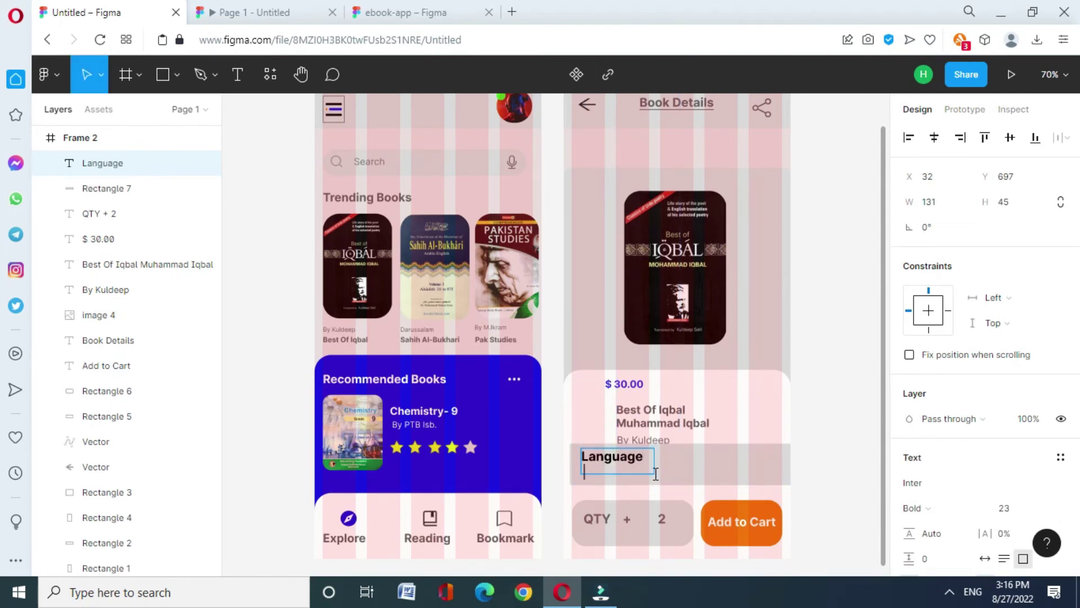
key("Escape")
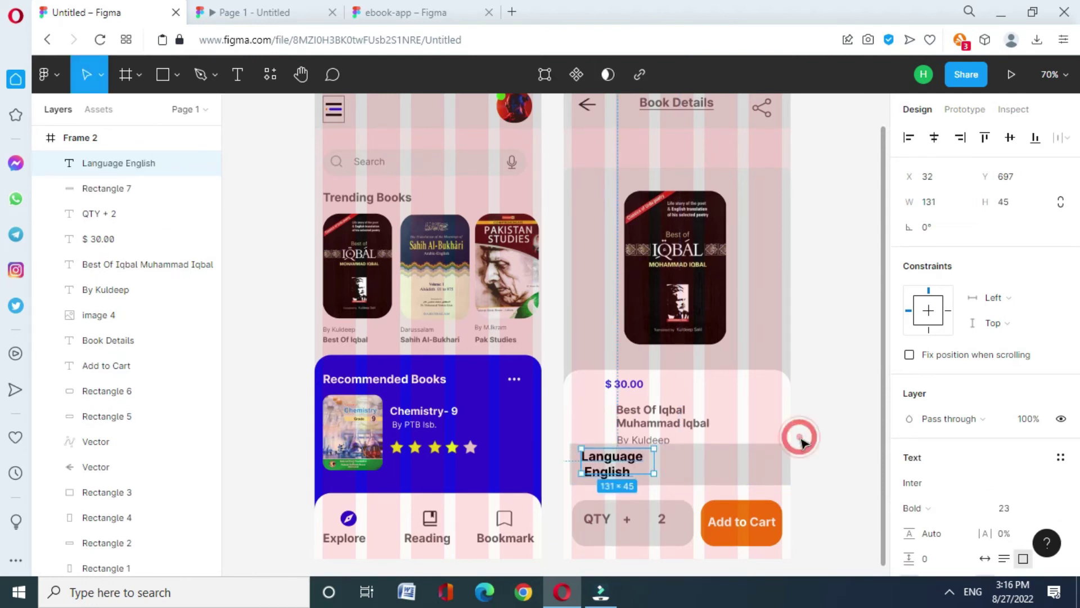
left_click(664, 462)
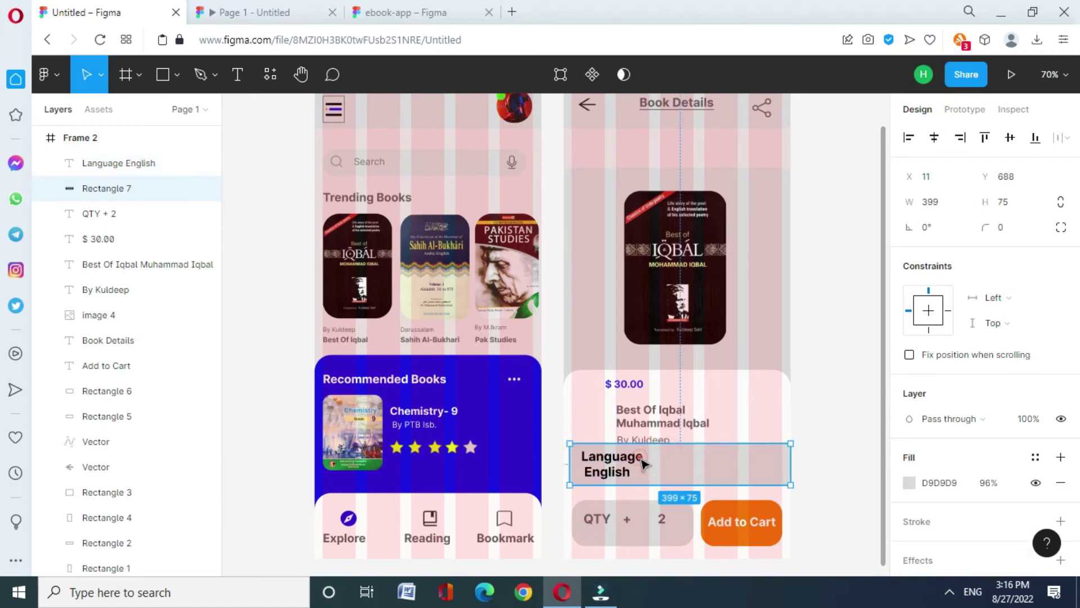
double_click(642, 458)
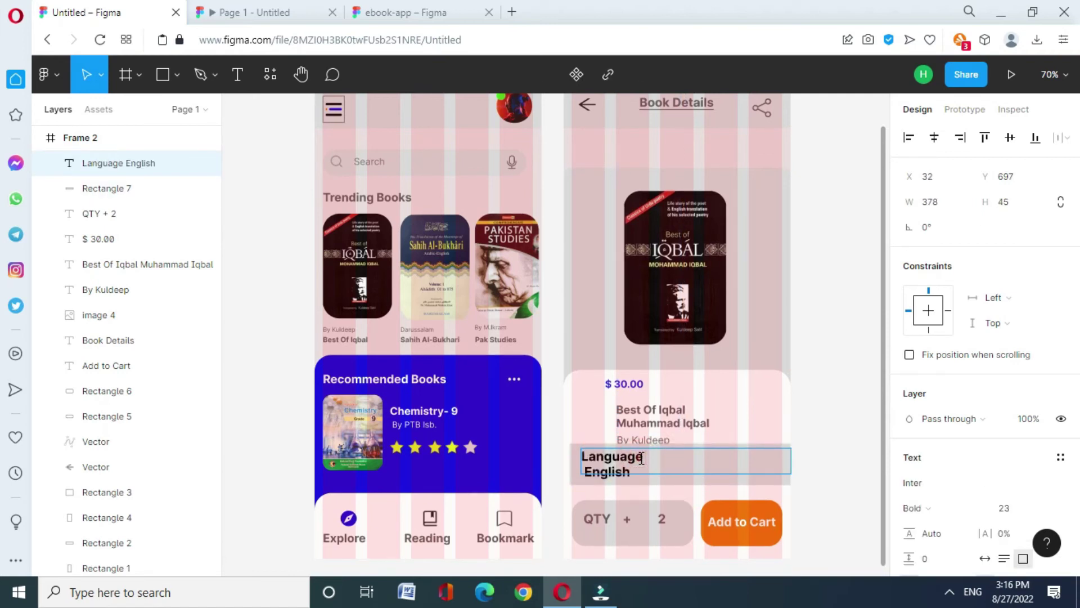
type("Rating")
key("Return")
key("BackSpace")
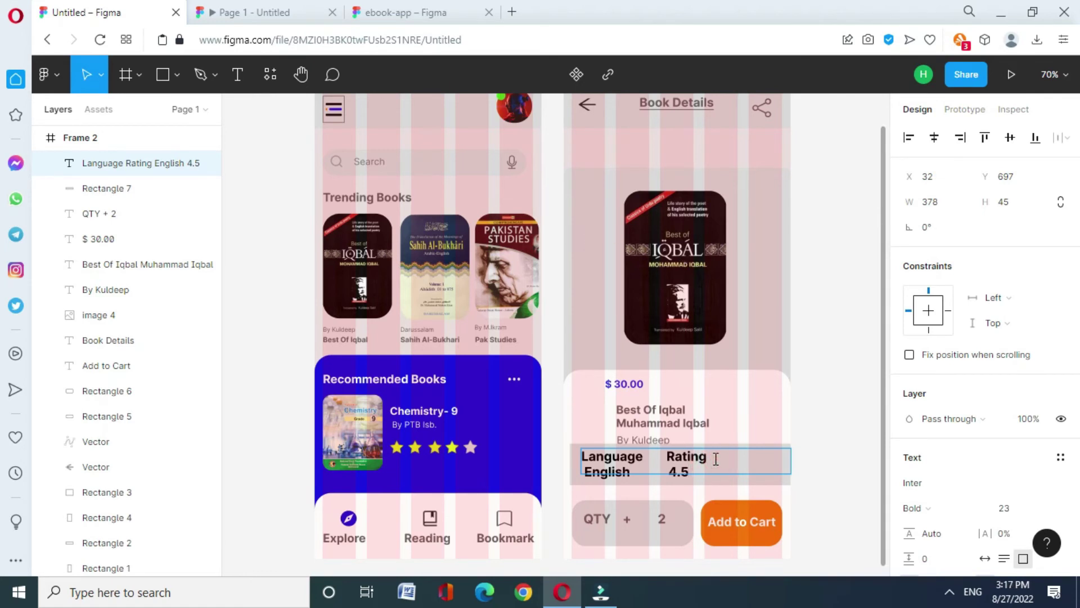
type(" Pages")
Style the info text Medium weight, size 21, fill 6F5E5E.
key("ctrl+a")
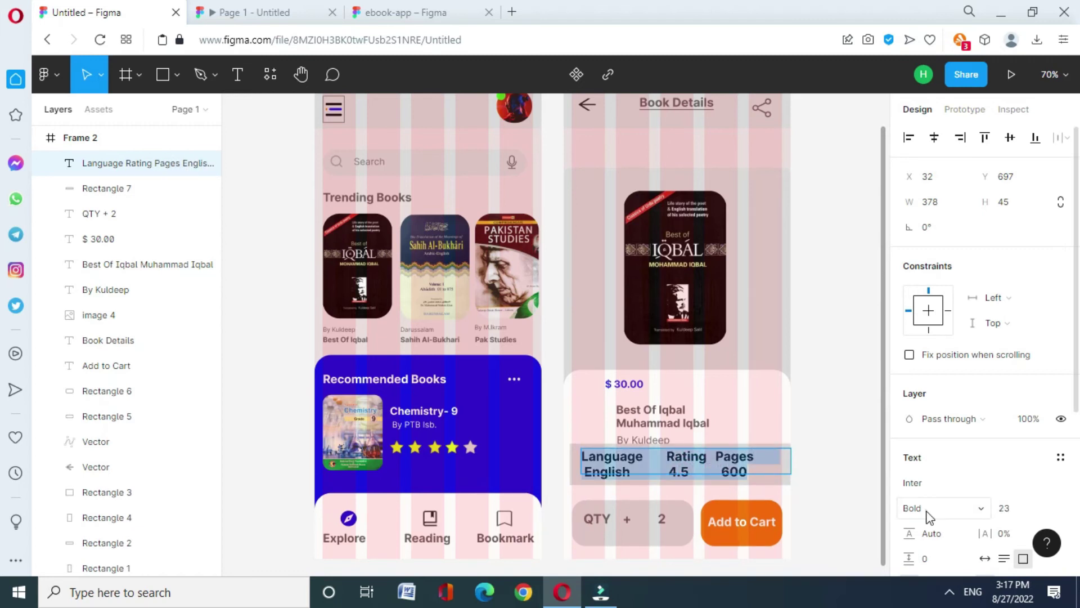
left_click(912, 508)
left_click(940, 267)
left_click(1012, 509)
key("Down")
key("Down")
scroll(957, 512, "down", 5)
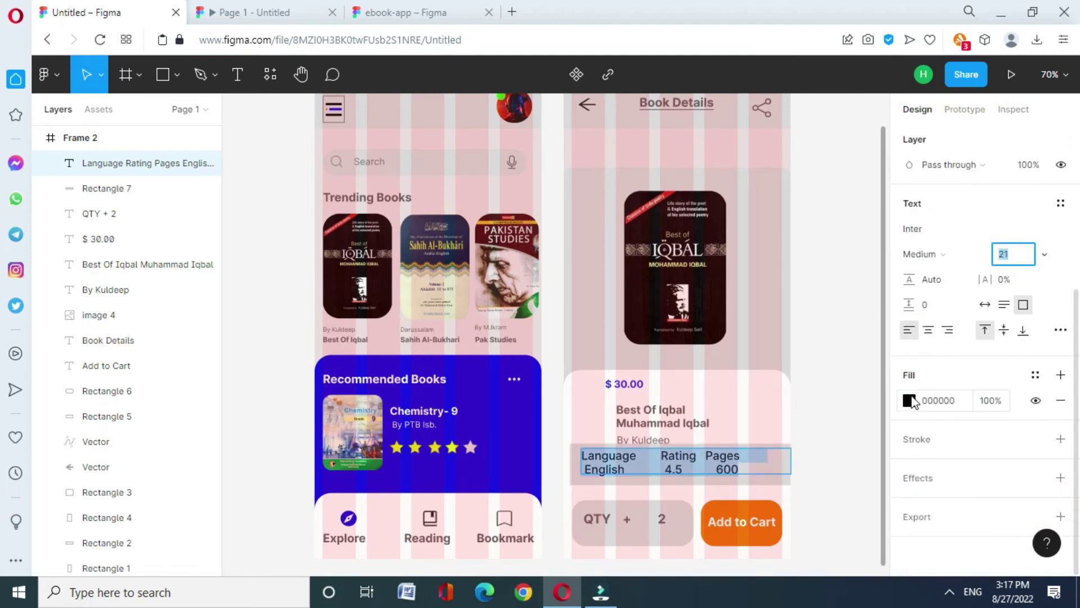
left_click(909, 399)
left_click(723, 399)
left_click(719, 496)
left_click(874, 164)
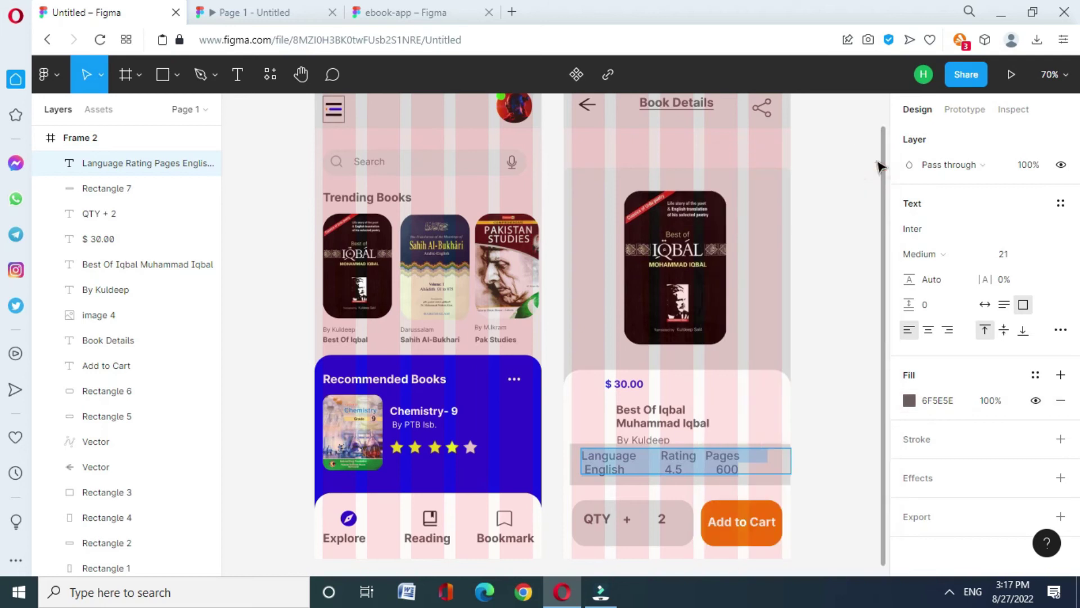
left_click(751, 472)
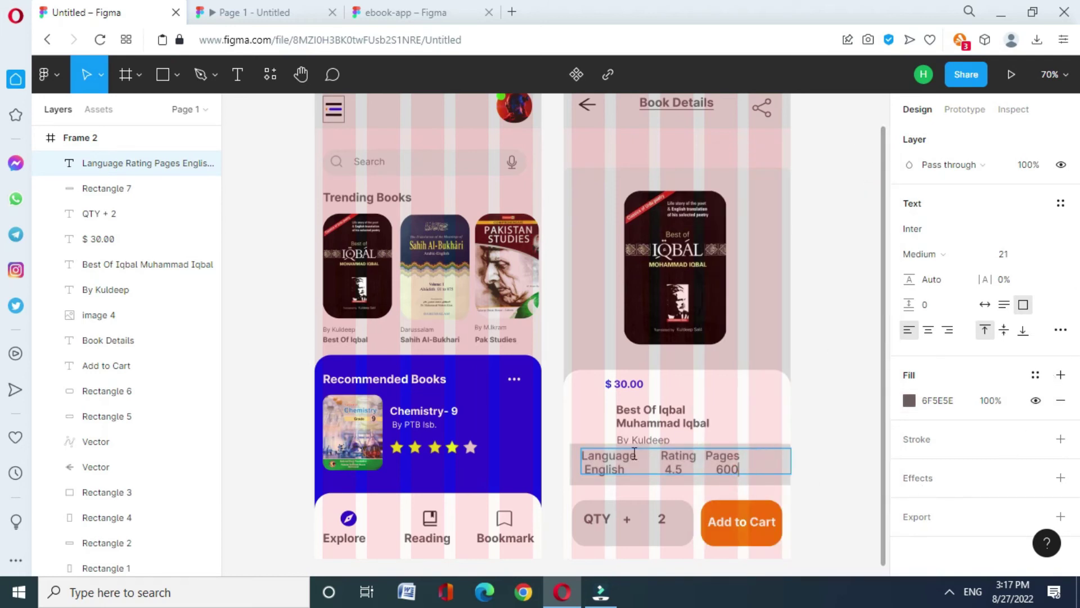
key("Escape")
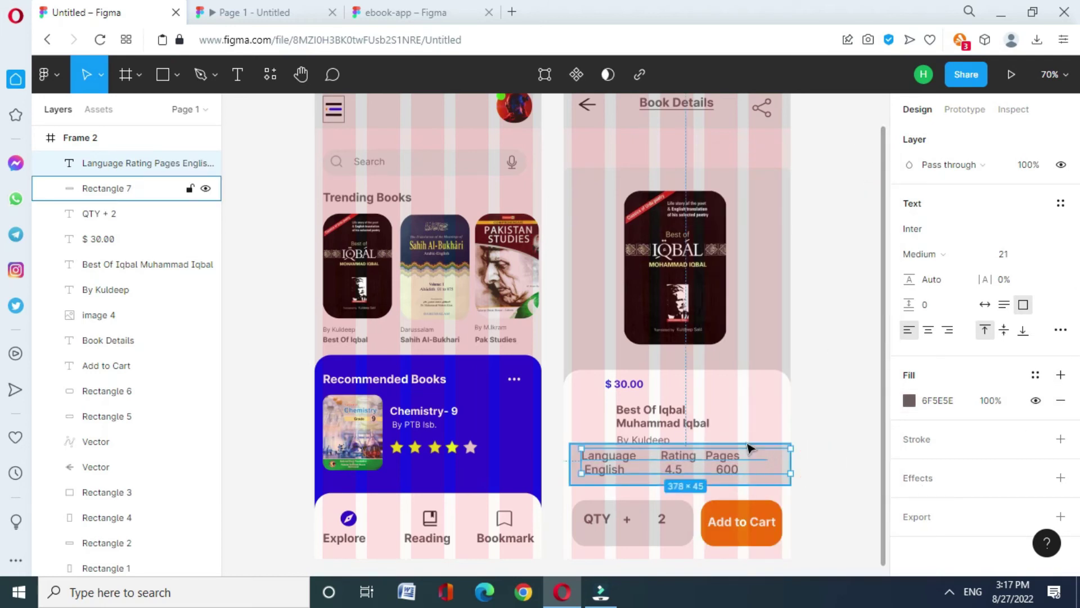
Group the info text with its grey bar and move the group higher.
left_click(93, 189)
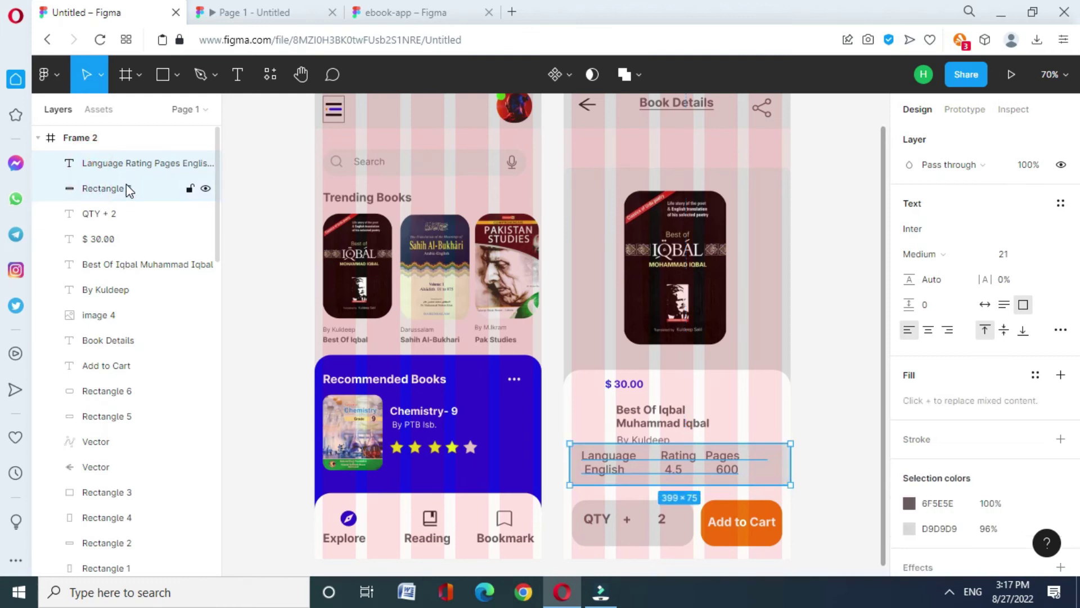
right_click(125, 189)
left_click(157, 296)
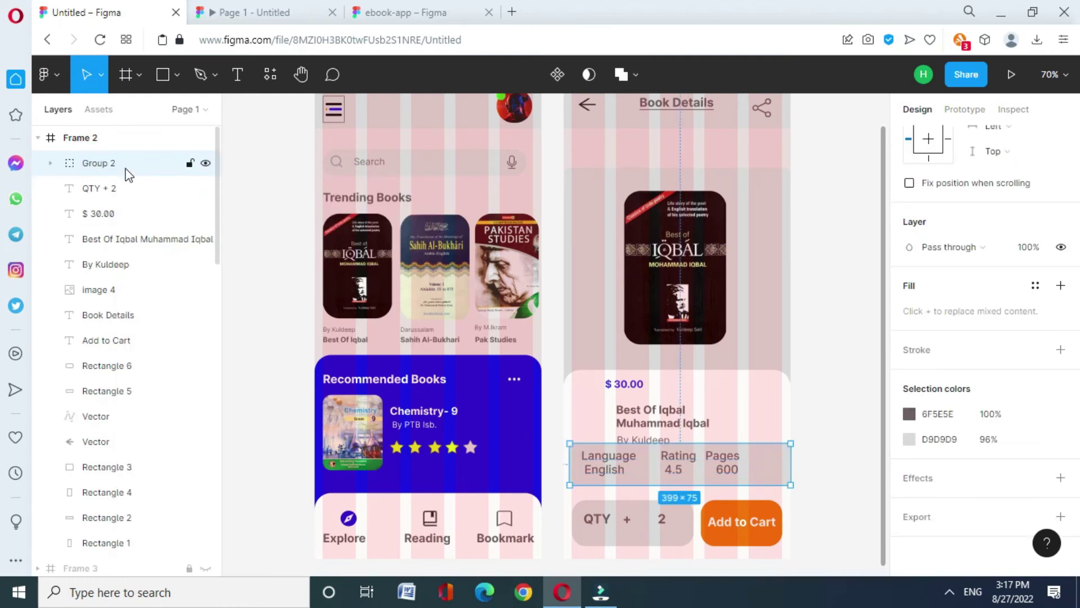
right_click(125, 167)
left_click(826, 227)
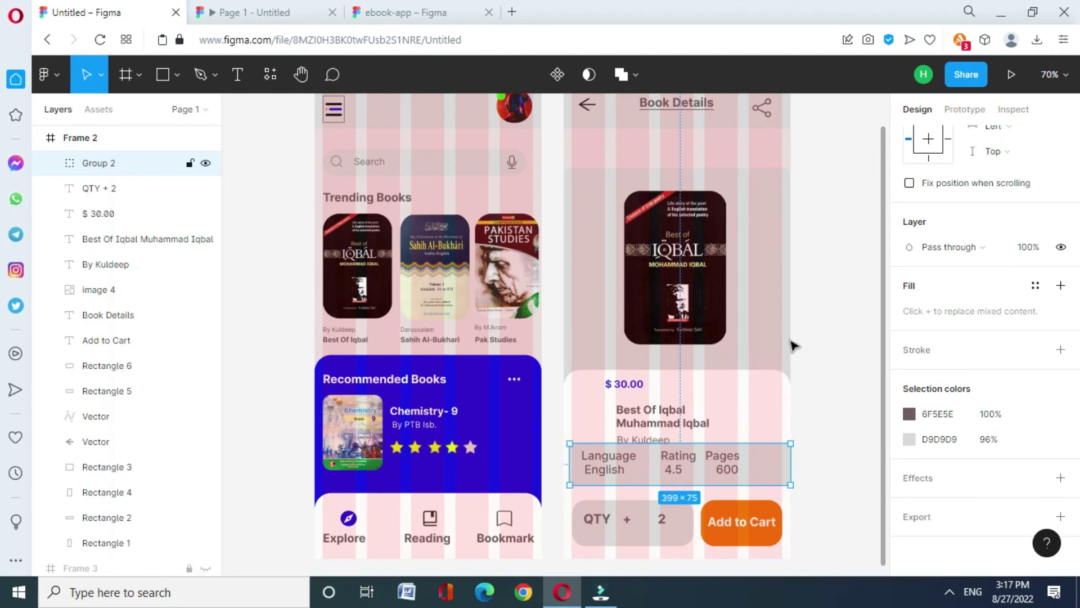
left_click(861, 284)
left_click_drag(680, 467, 680, 378)
Shift By Kuldeep, Best Of Iqbal and the info group lower in the card.
left_click(631, 452)
left_click_drag(631, 452, 631, 490)
left_click_drag(641, 419, 636, 458)
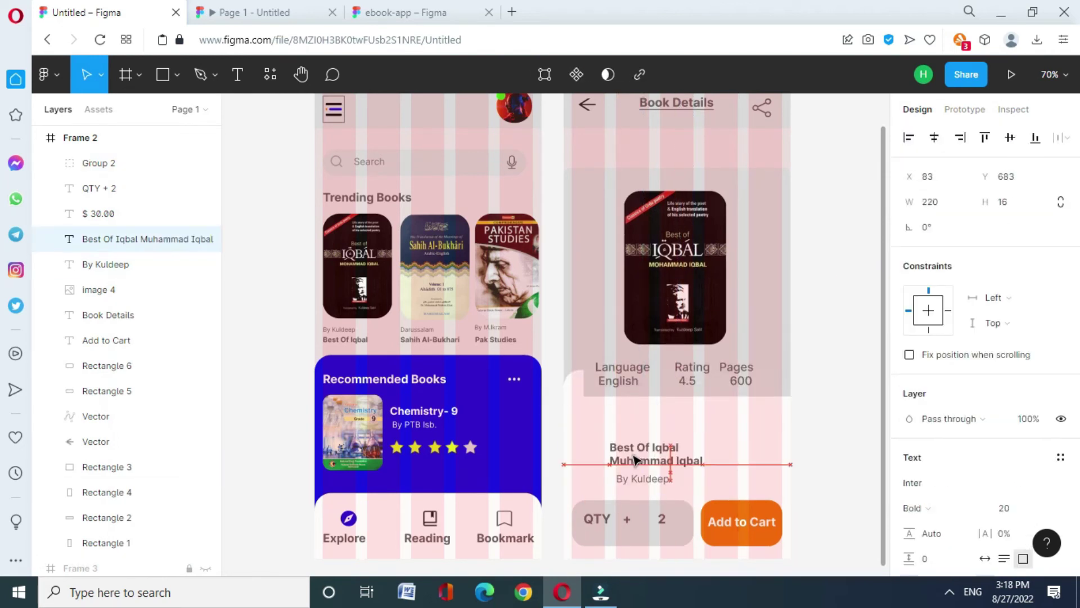
left_click_drag(642, 374, 631, 420)
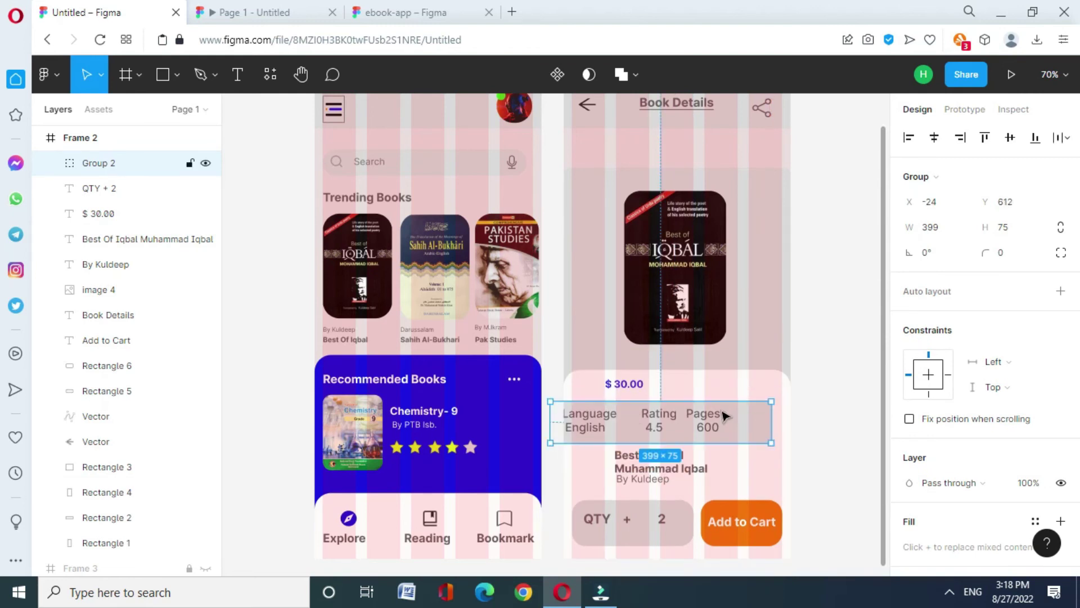
left_click_drag(724, 415, 647, 548)
Stack the title, By Kuldeep and the info bar beneath the $ 30.00 price.
left_click(646, 460)
left_click_drag(646, 434, 640, 405)
left_click_drag(641, 479, 623, 430)
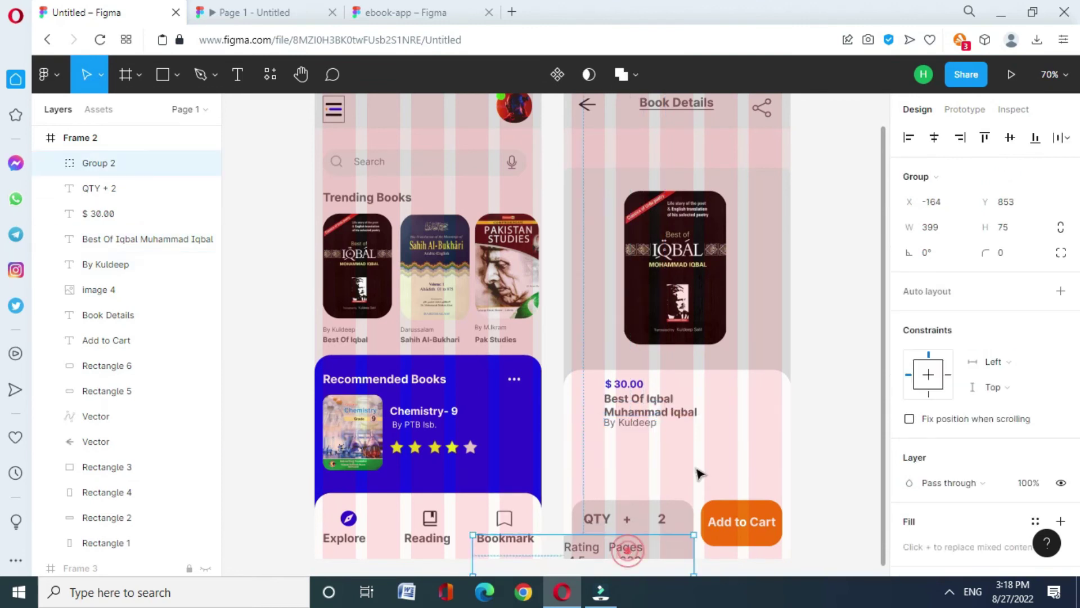
left_click_drag(631, 555, 726, 450)
mouse_move(624, 387)
left_mouse_down()
mouse_move(609, 402)
mouse_move(636, 394)
left_mouse_up()
left_click(630, 422)
left_click_drag(644, 450, 644, 448)
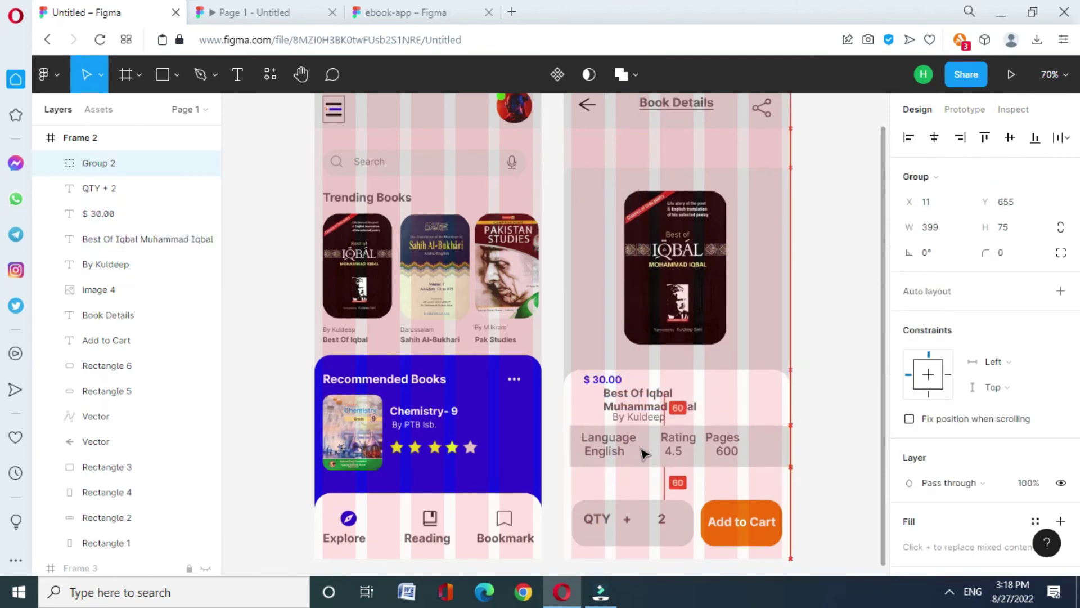
left_click(810, 415)
left_click(237, 74)
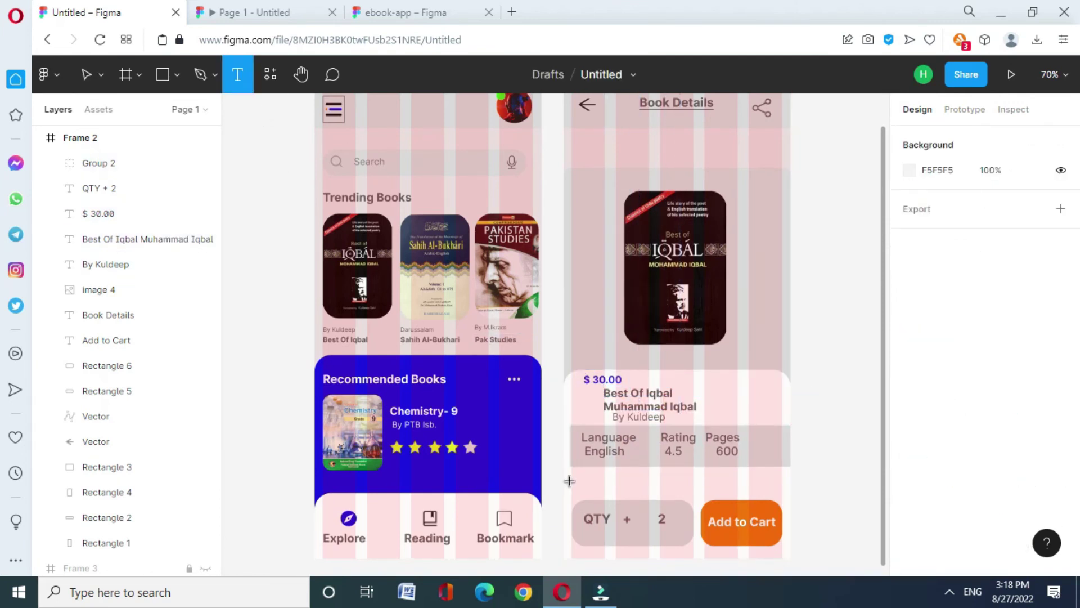
Type the book description below the info bar and set it to size 15.
left_click_drag(572, 468, 783, 499)
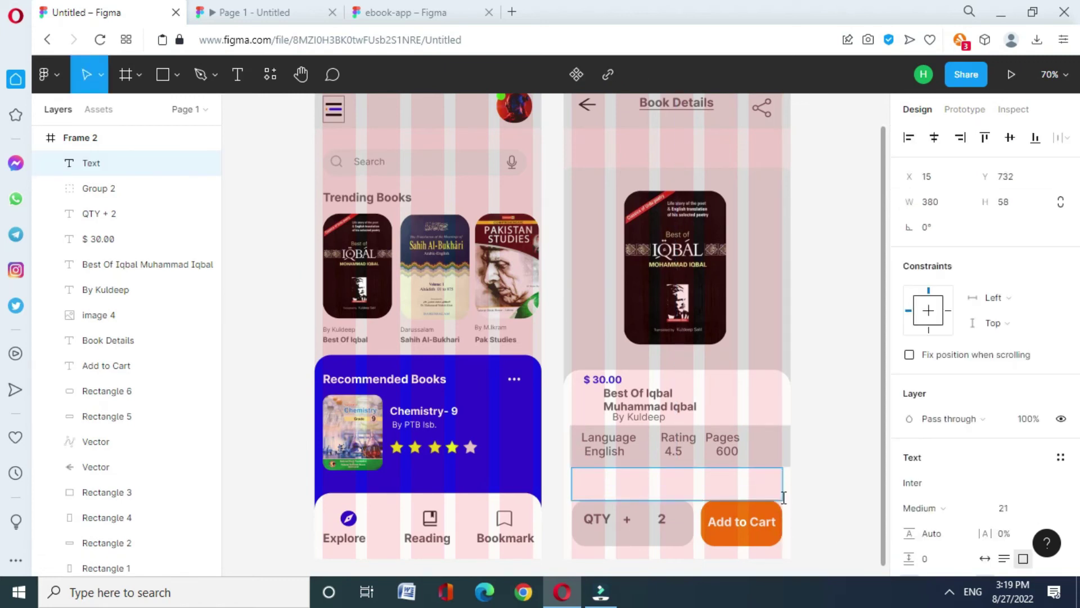
type("a Bookwriiten on Ilama Iqbla Life and His Be")
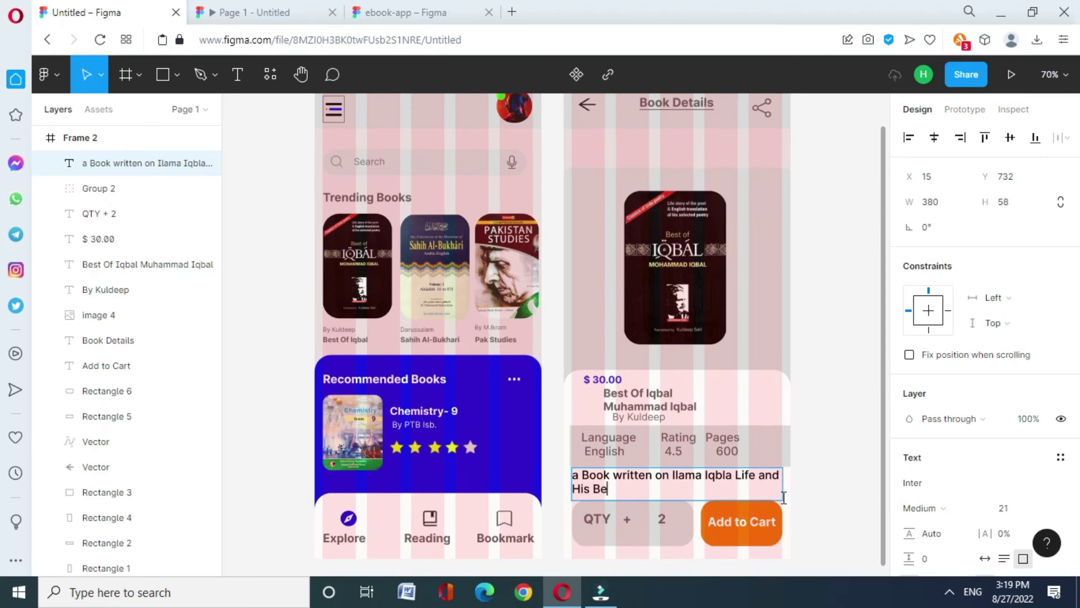
type("stry ")
type("ry which is")
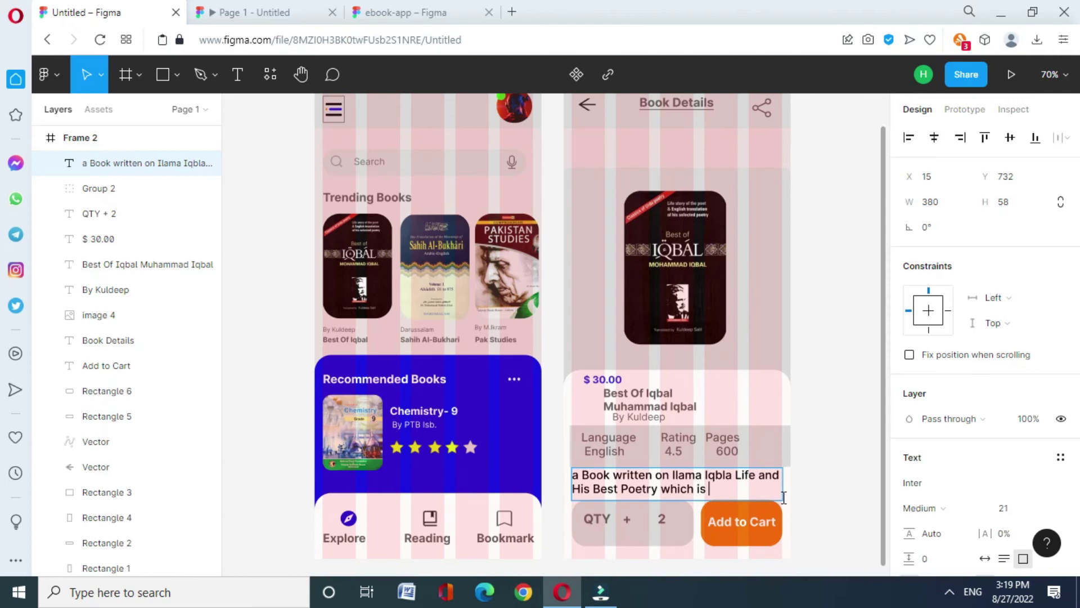
type(" ov")
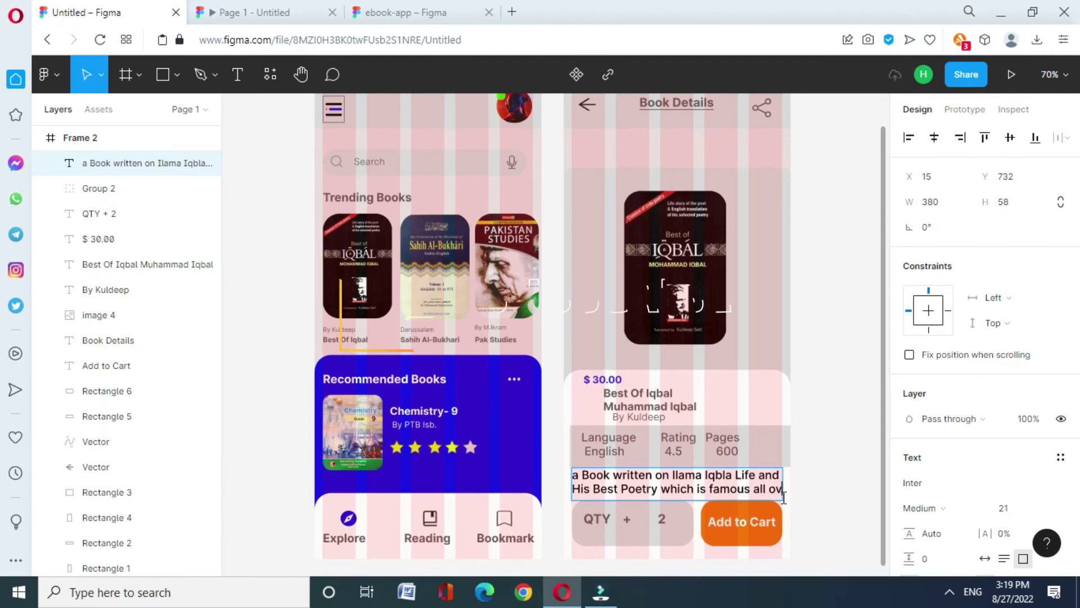
type("er the Worl")
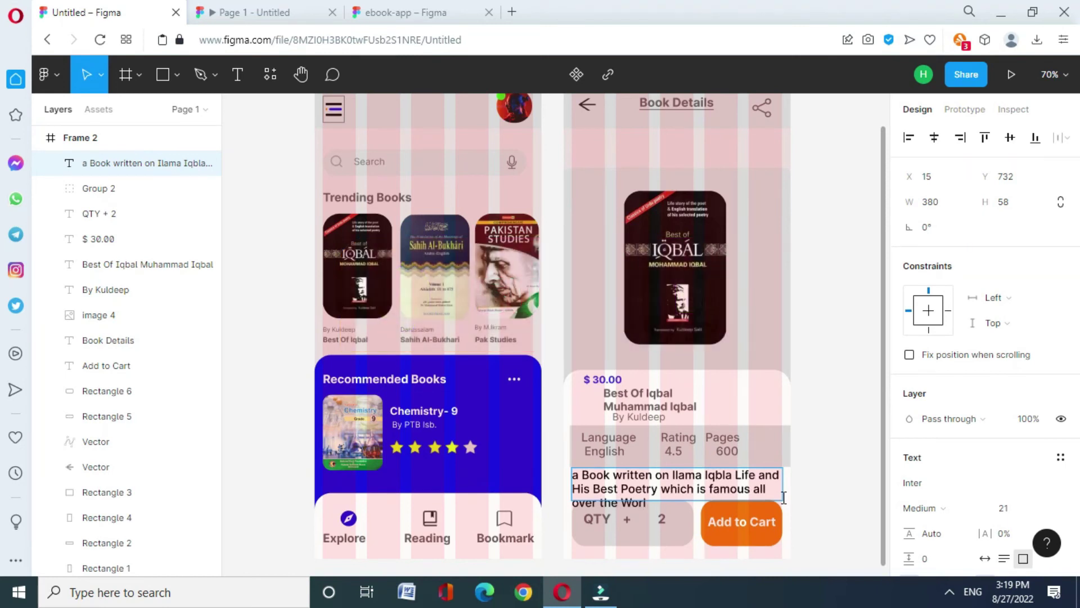
key("ctrl+a")
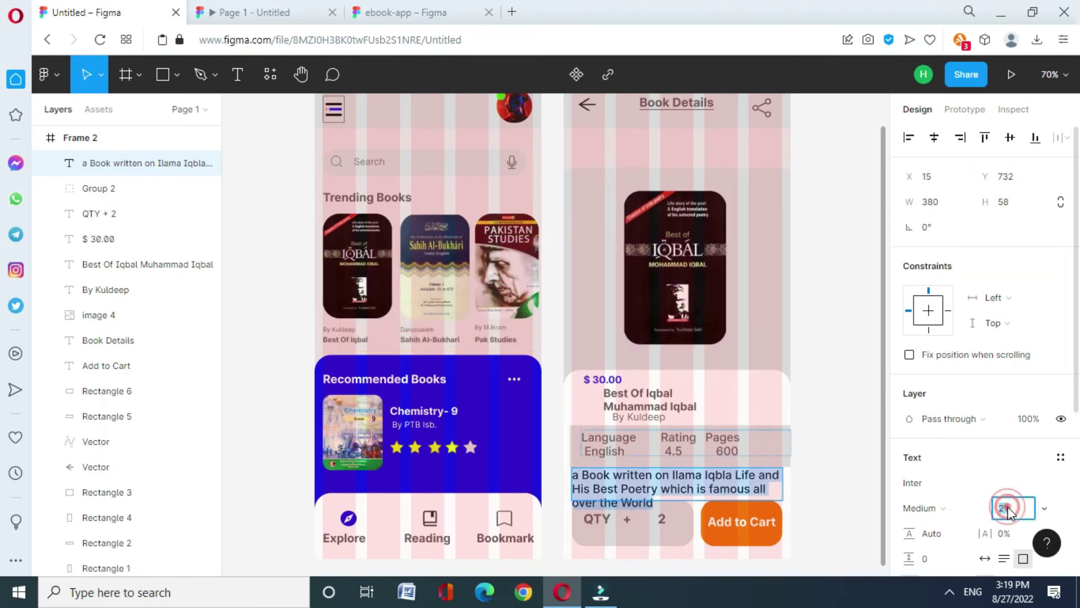
left_click(1007, 507)
type("17")
key("Return")
type("15")
key("Return")
Fix description typos and end it with 'his role in making Pakistan Independent..'.
double_click(573, 473)
key("BackSpace")
key("BackSpace")
type("A")
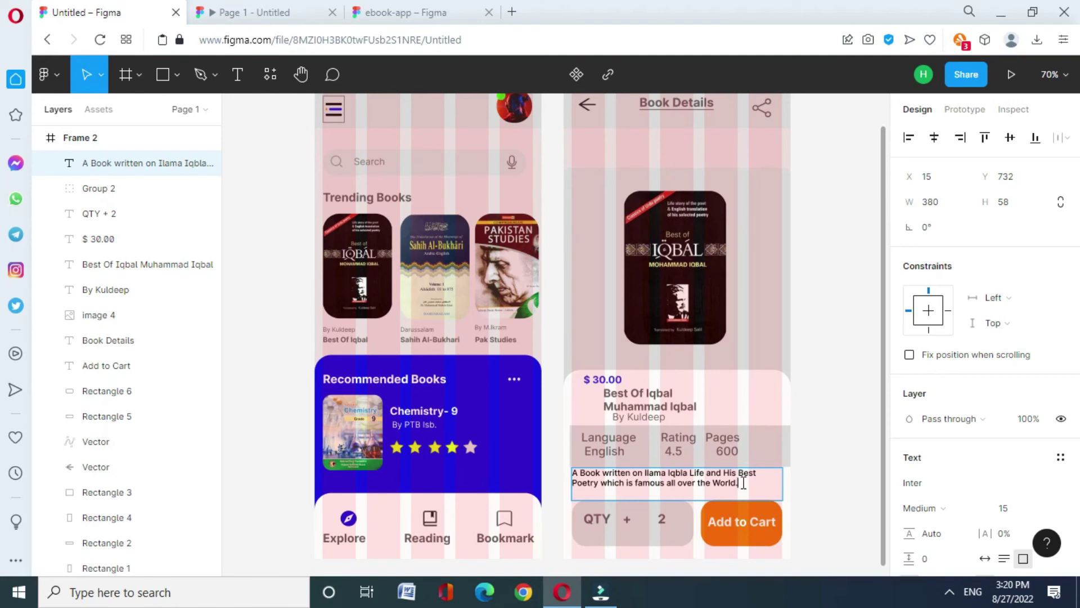
key("BackSpace")
type("l")
key("BackSpace")
key("BackSpace")
key("BackSpace")
type("How he ")
type("spend his life for")
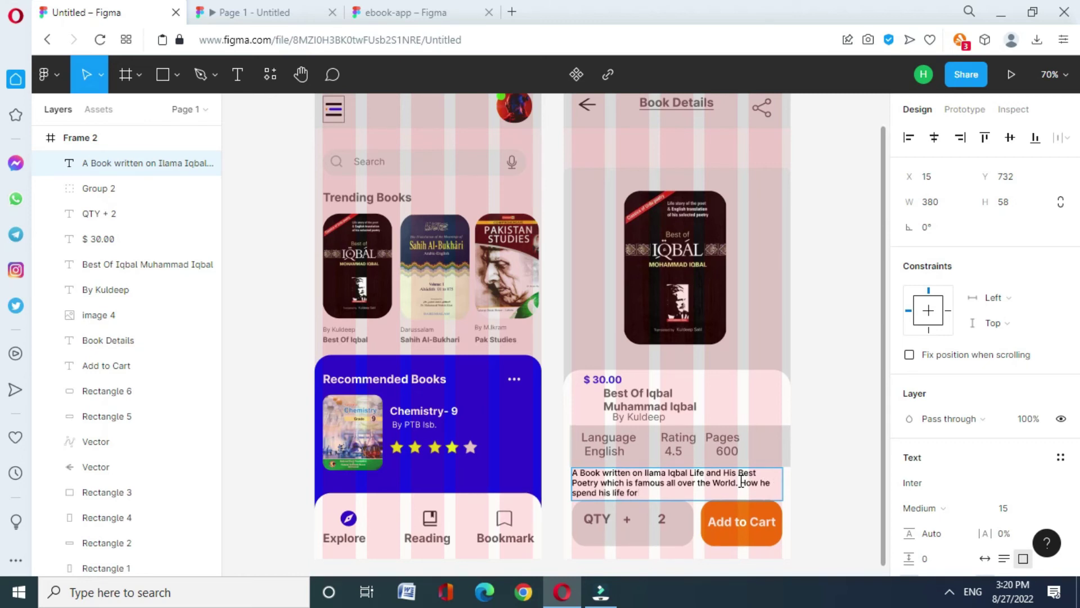
key("BackSpace")
key("BackSpace")
key("BackSpace")
type("and")
type(" his role in making ")
type("Pakistan")
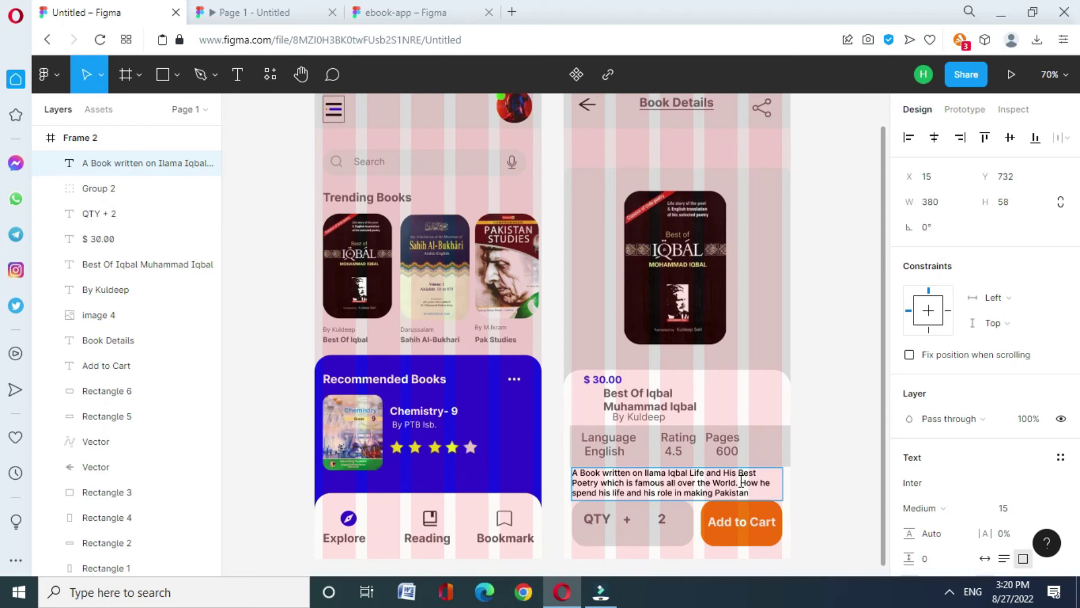
type(" Indepen")
key("BackSpace")
key("BackSpace")
key("BackSpace")
type("pendent..")
key("ctrl+a")
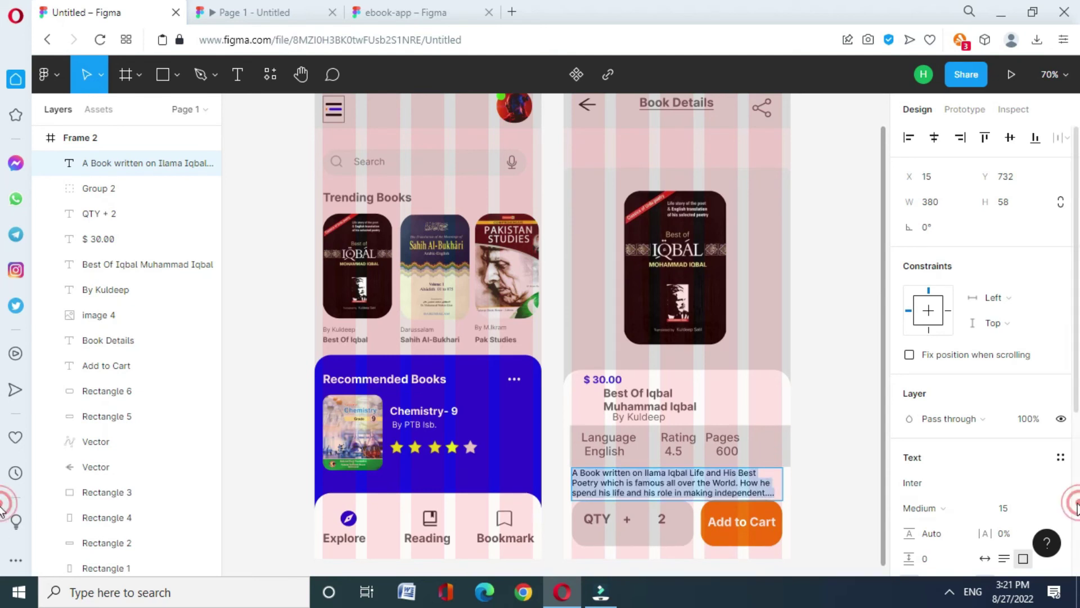
scroll(963, 506, "down", 5)
Give the description a 6F5E5E fill at about 83% opacity.
left_click(910, 400)
left_click(720, 500)
left_click_drag(877, 411, 862, 411)
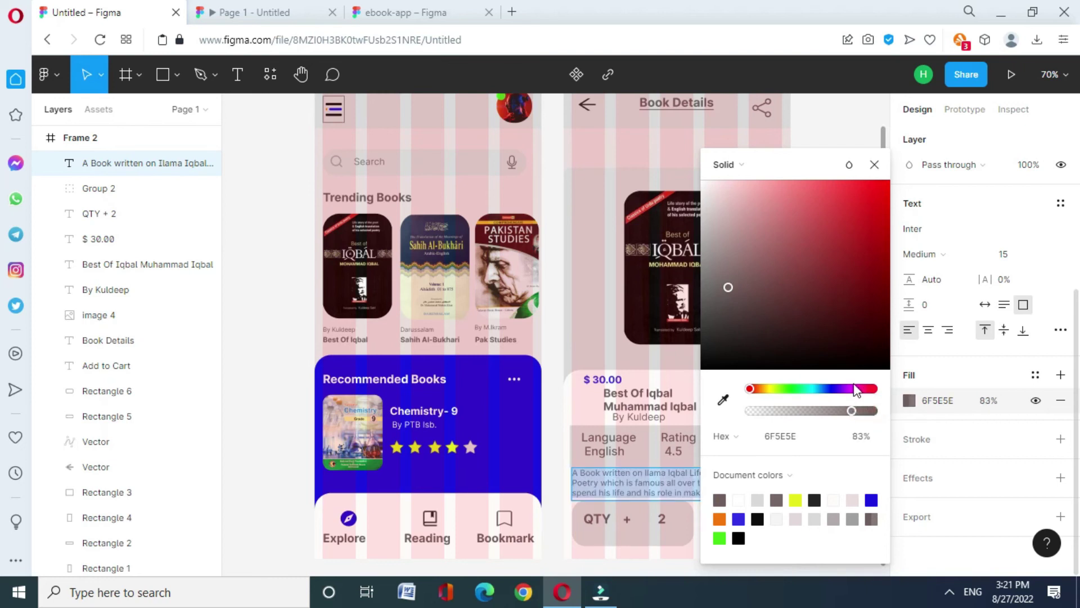
left_click(874, 164)
key("Escape")
Lower the Language/Rating/Pages text fill opacity to 90%.
left_click(731, 450)
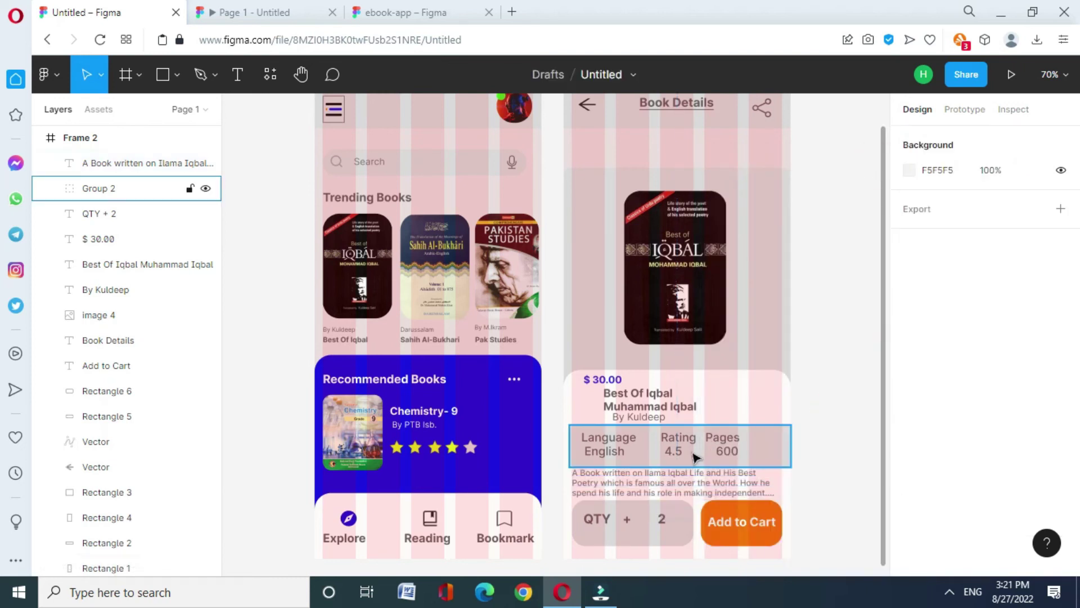
double_click(731, 450)
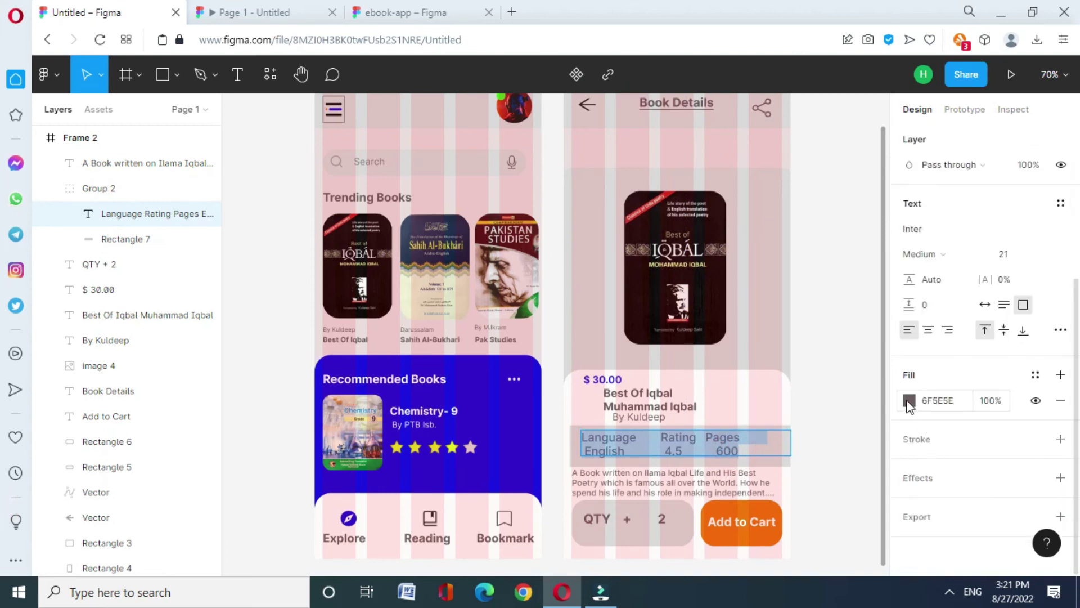
left_click(909, 400)
left_click_drag(873, 414, 865, 415)
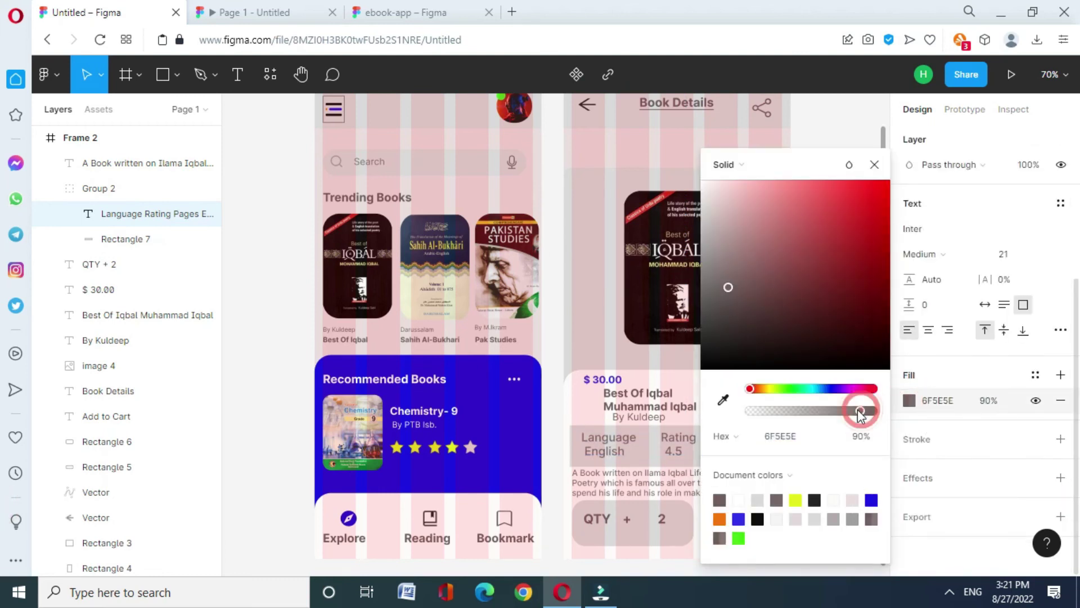
left_click(874, 164)
Lower the QTY + 2 text fill opacity to 81%.
left_click(621, 516)
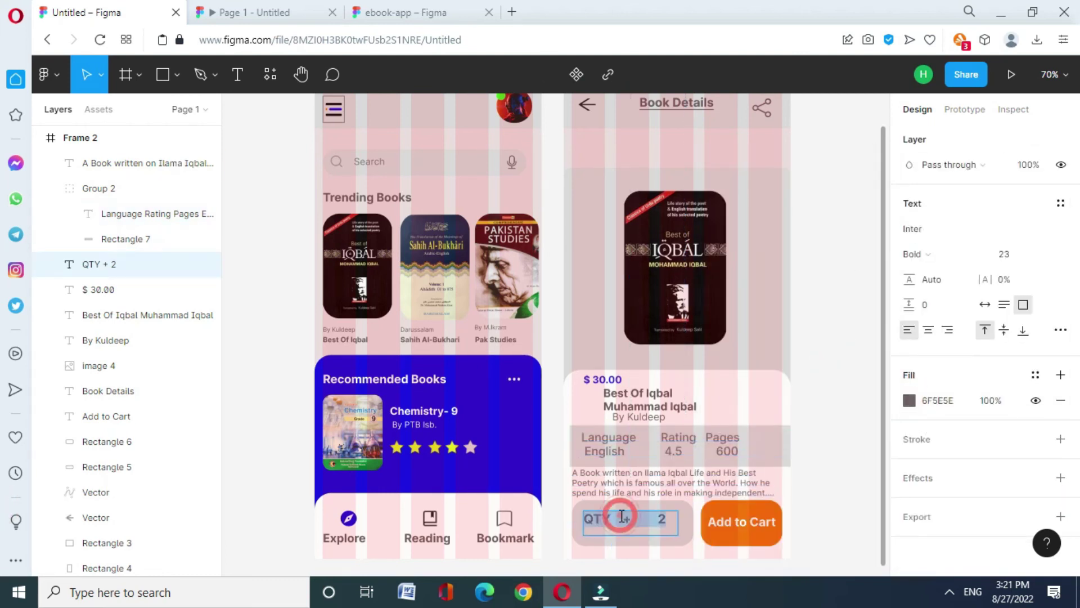
left_click(908, 400)
left_click_drag(874, 411, 849, 411)
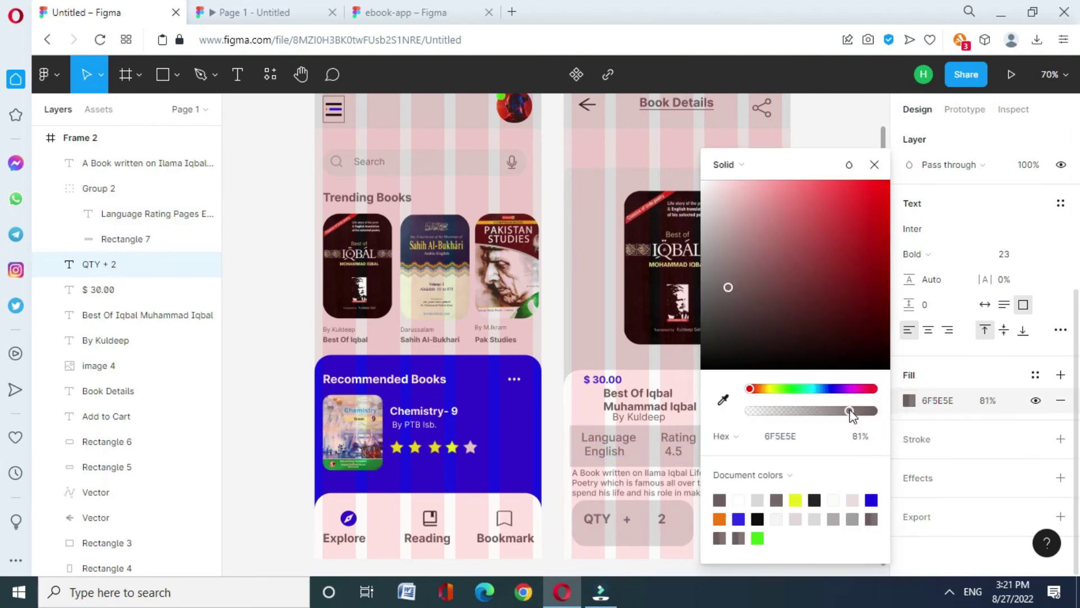
left_click(874, 164)
left_click(833, 335)
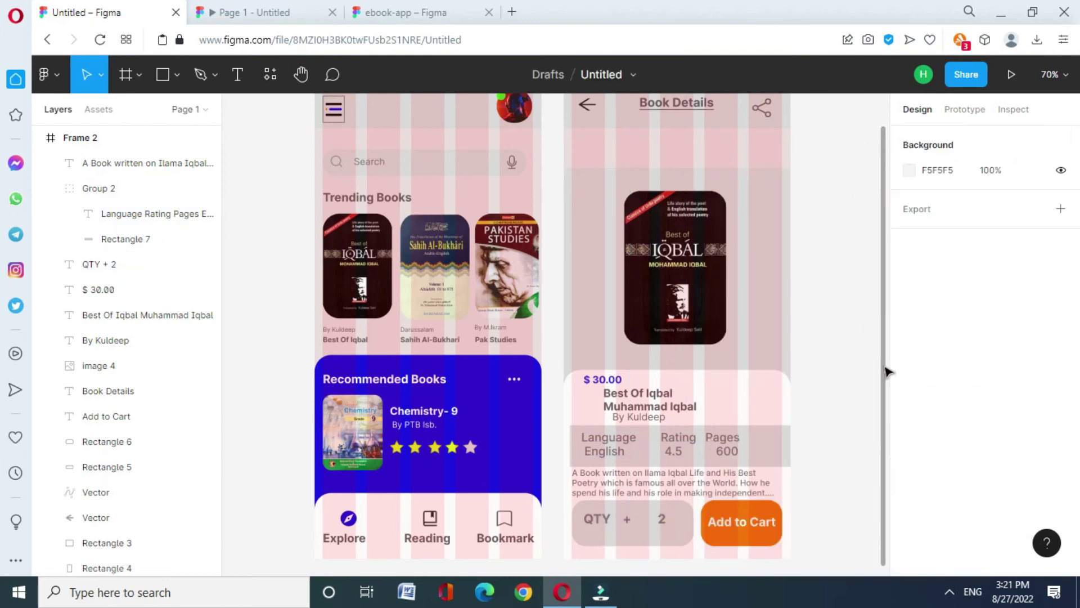
Collapse Frame 1 and Frame 2 in Layers and unhide Frame 3.
scroll(886, 371, "up", 3)
scroll(885, 294, "down", 4)
scroll(861, 417, "up", 2)
scroll(882, 313, "up", 2)
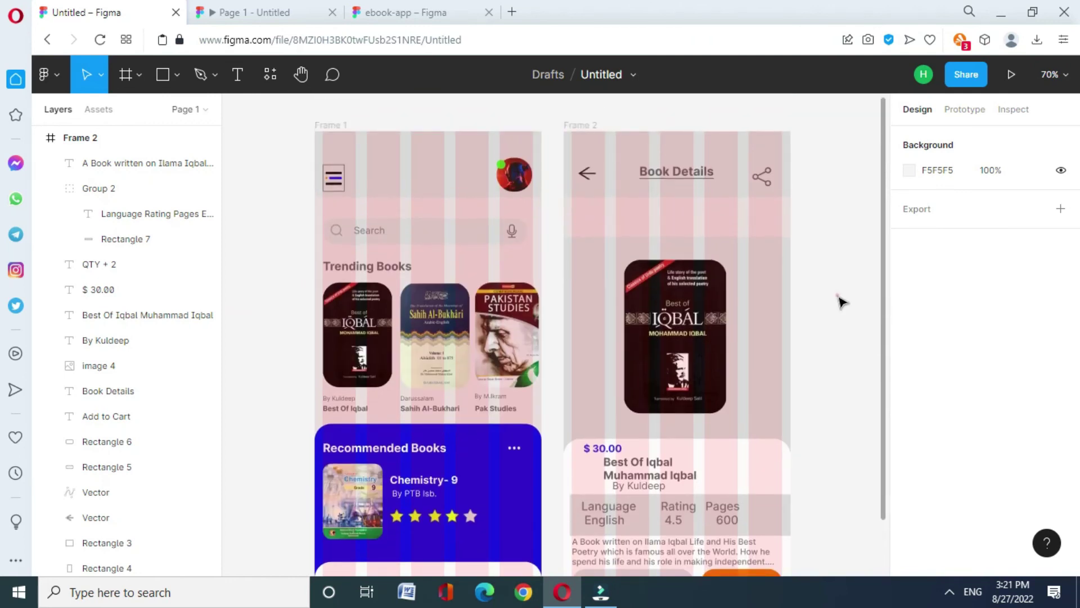
left_click(37, 138)
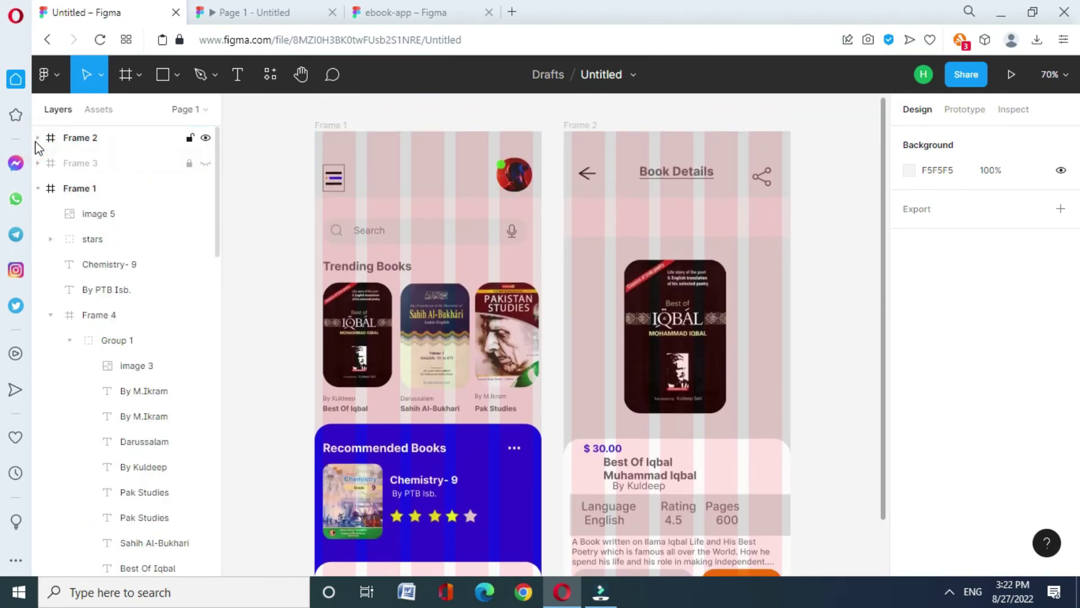
left_click(38, 188)
left_click(37, 163)
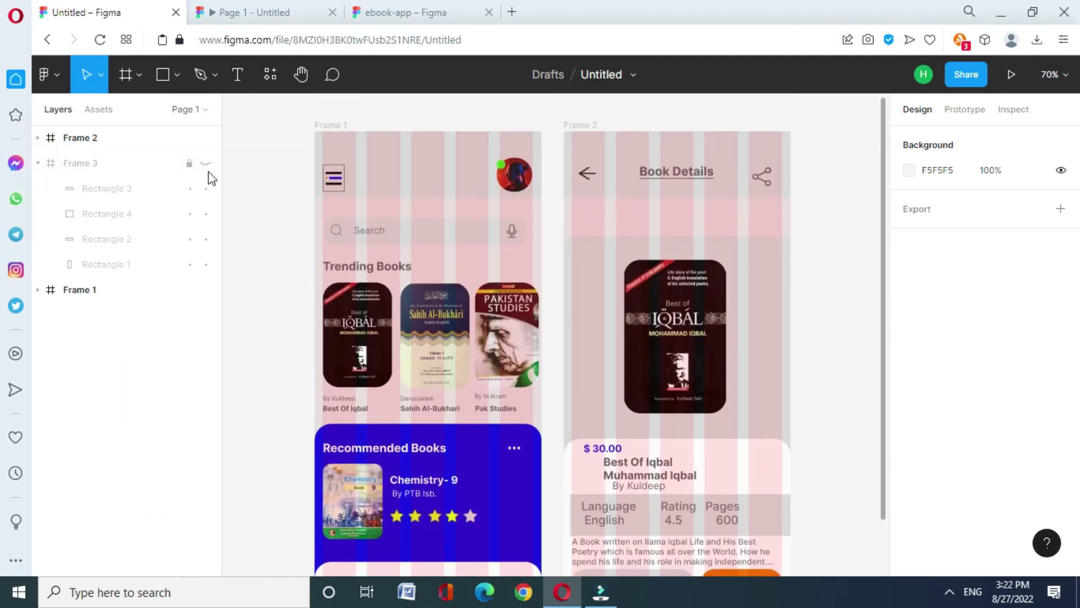
left_click(206, 164)
left_click_drag(546, 570, 661, 590)
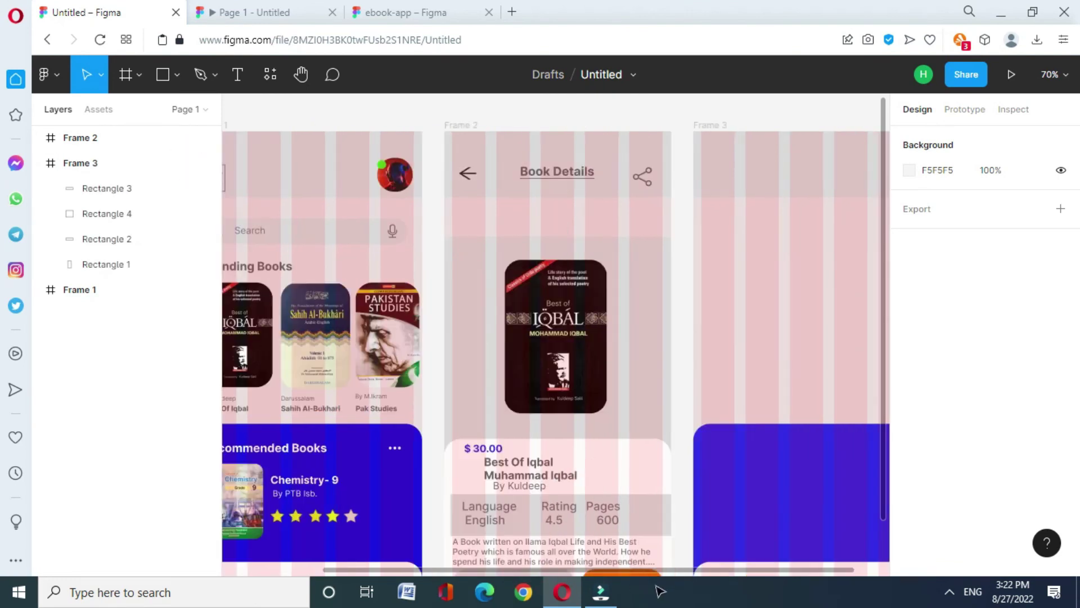
Place copies of the back arrow and share icon in Frame 3's top corners.
left_click(371, 174)
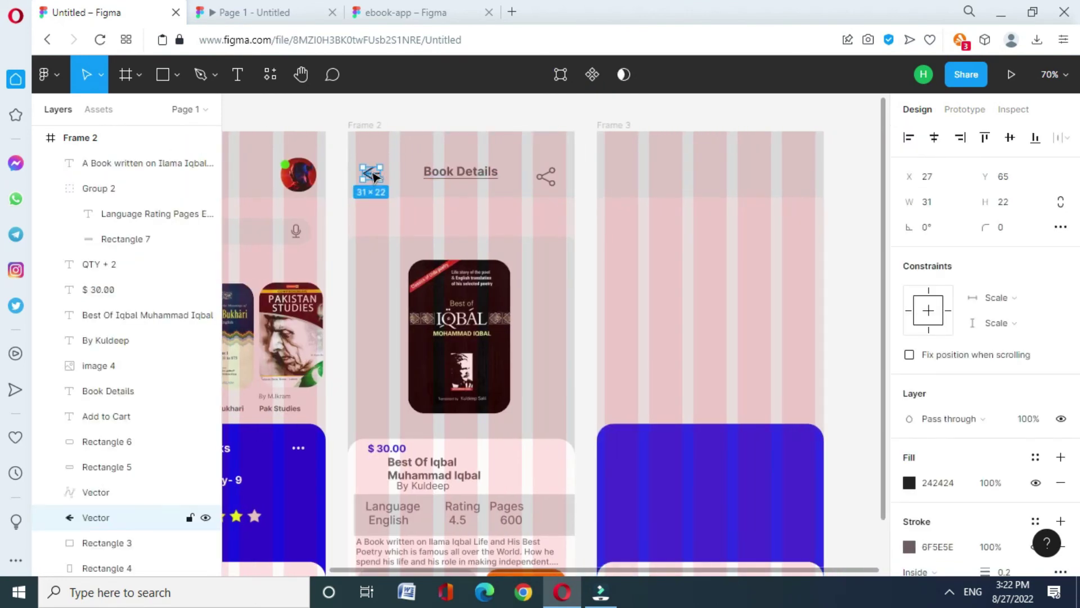
key("ctrl+v")
left_click_drag(374, 177, 622, 173)
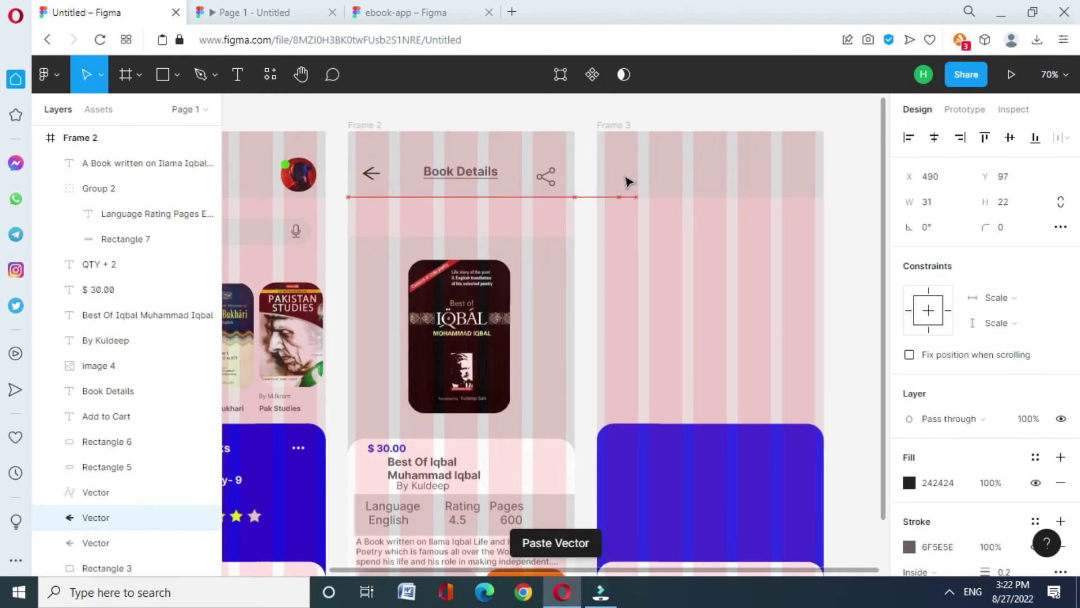
left_click(551, 176)
key("ctrl+c")
key("ctrl+v")
left_click_drag(549, 176, 805, 174)
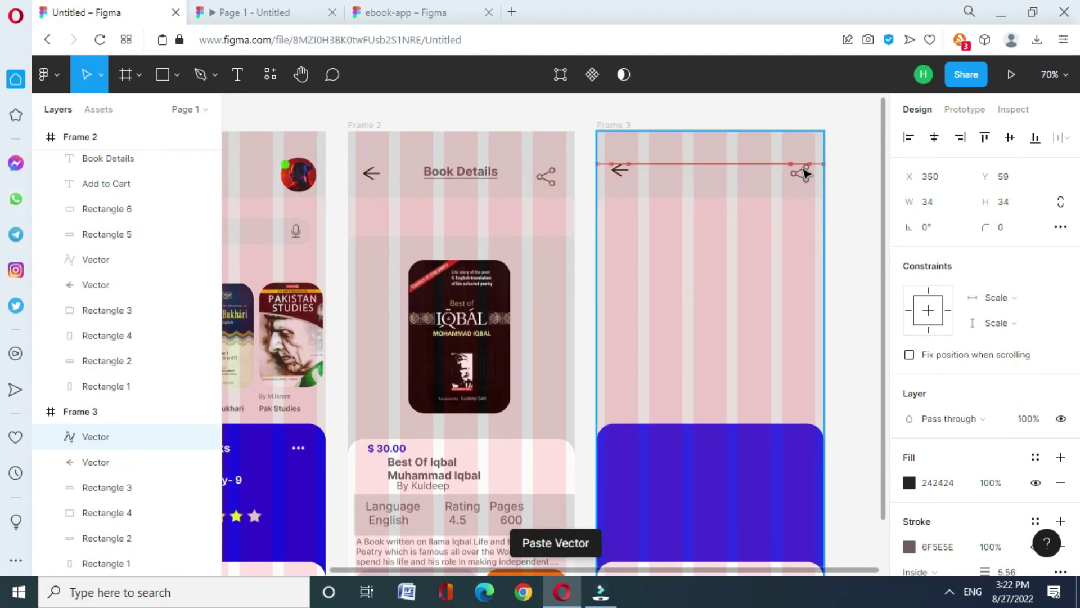
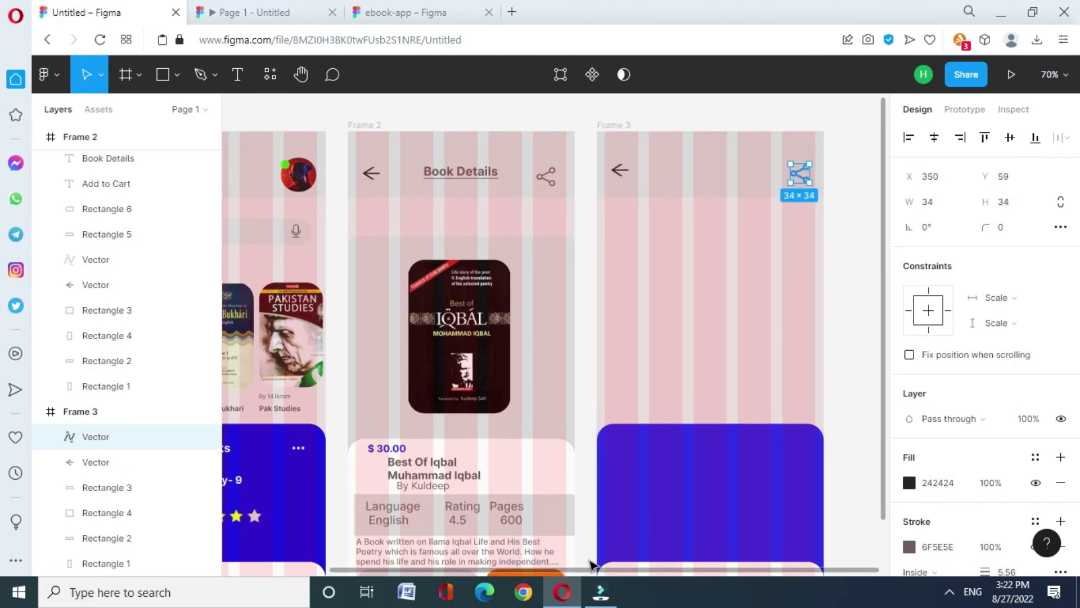
Delete the blue card shape and the old third screen, Frame 3.
left_click(779, 484)
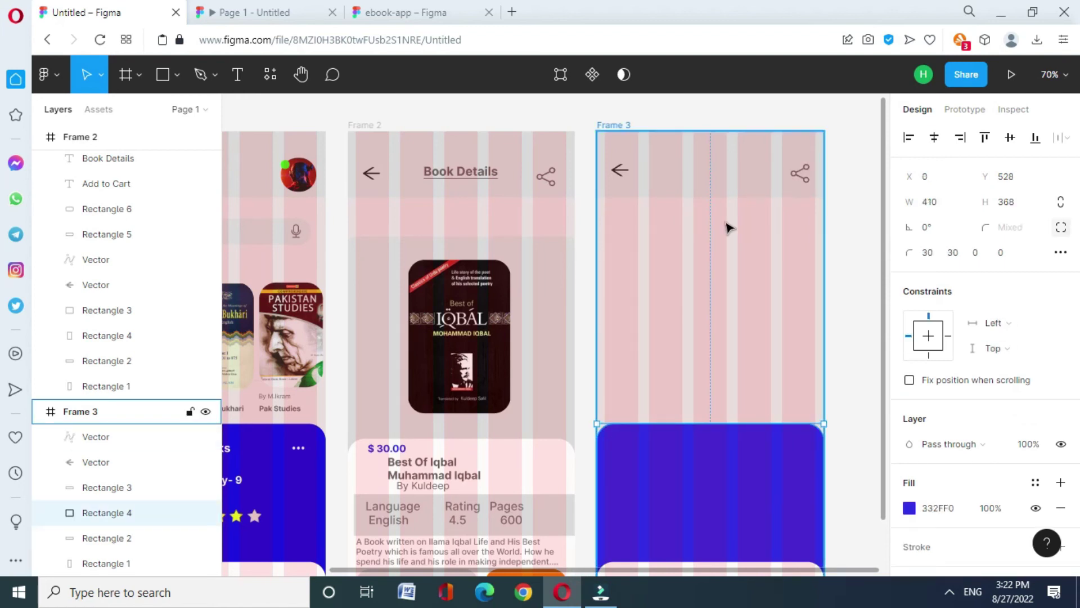
key("Delete")
left_click(711, 172)
key("Escape")
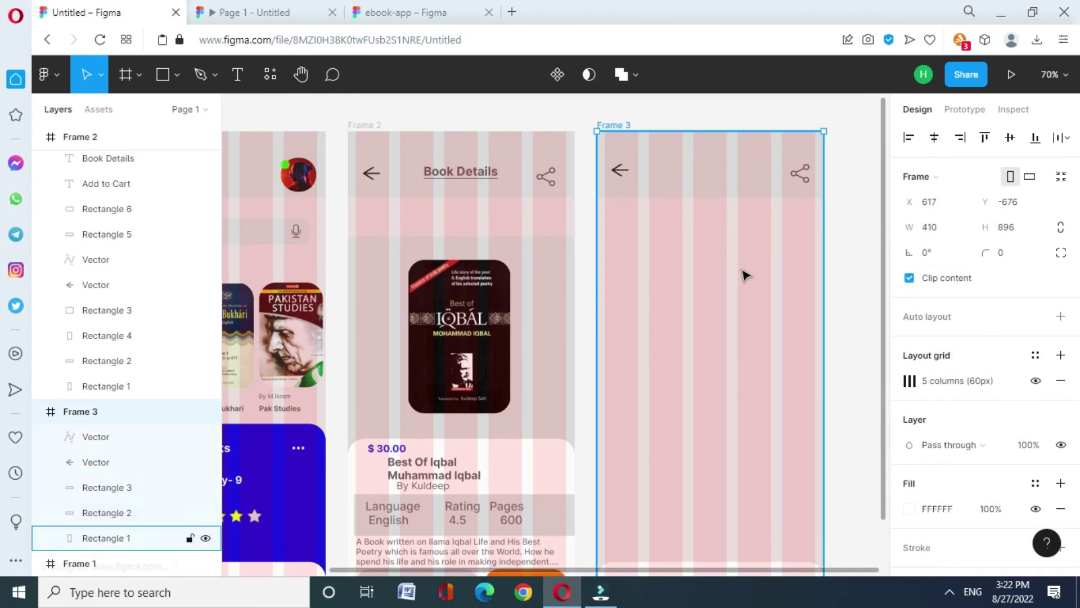
key("Delete")
Duplicate the Book Details screen (Frame 2) as the new third screen.
left_click(68, 136)
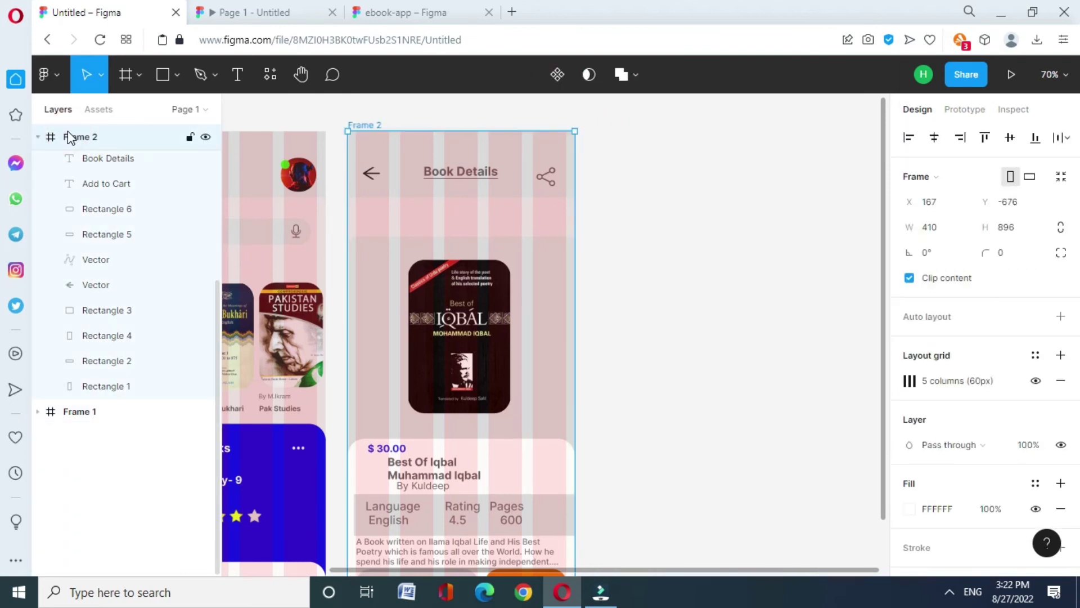
key("ctrl+z")
left_click(710, 350)
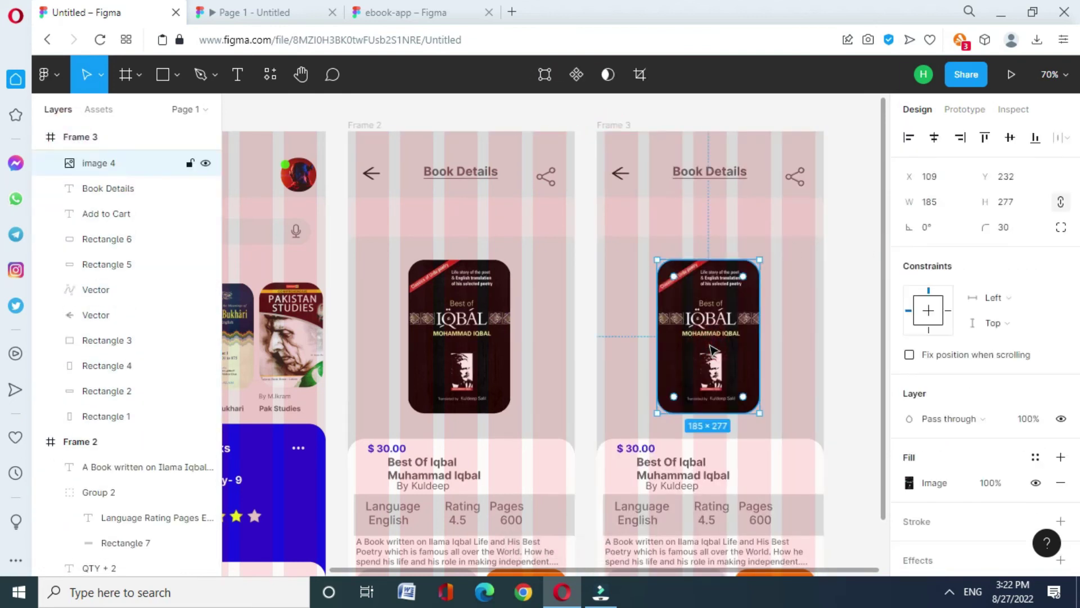
scroll(886, 377, "down", 3)
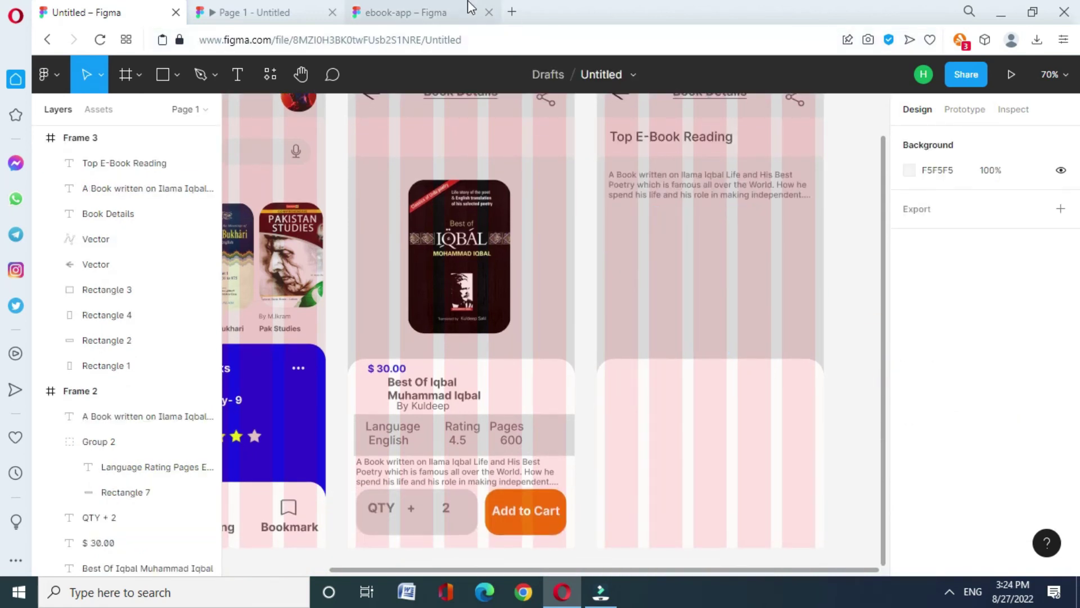
Compare with the reference ebook-app design, then review the Bange Dara title and star group.
left_click(402, 12)
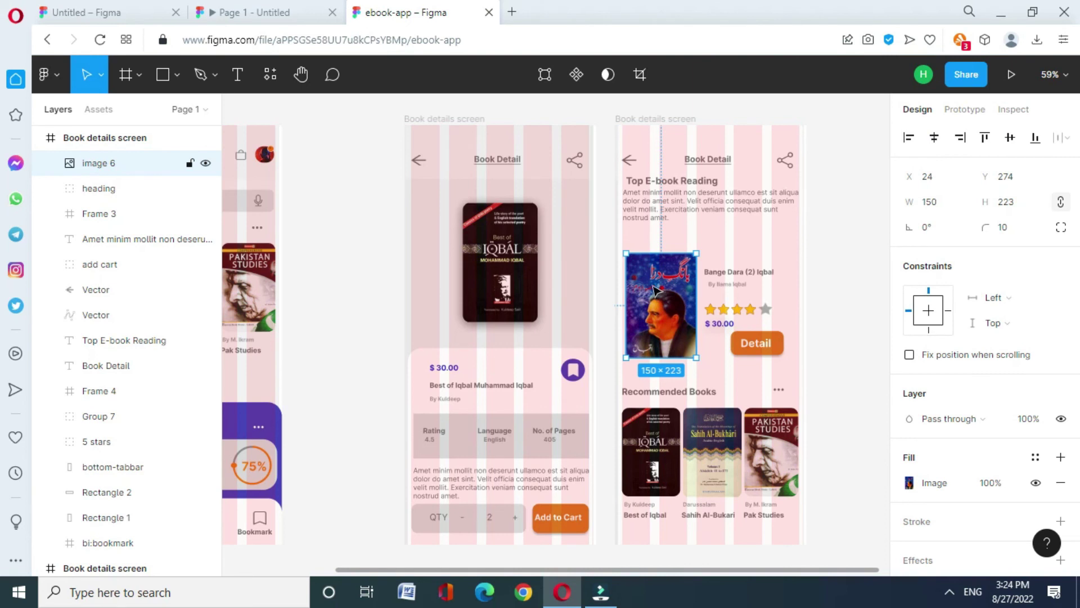
left_click(307, 12)
left_click(138, 12)
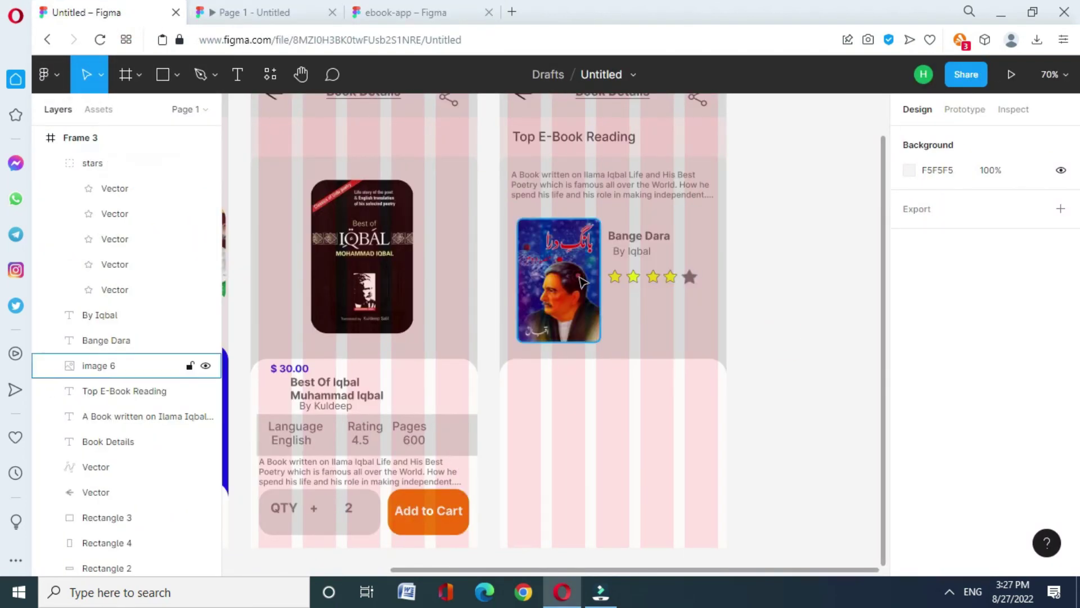
left_click(642, 242)
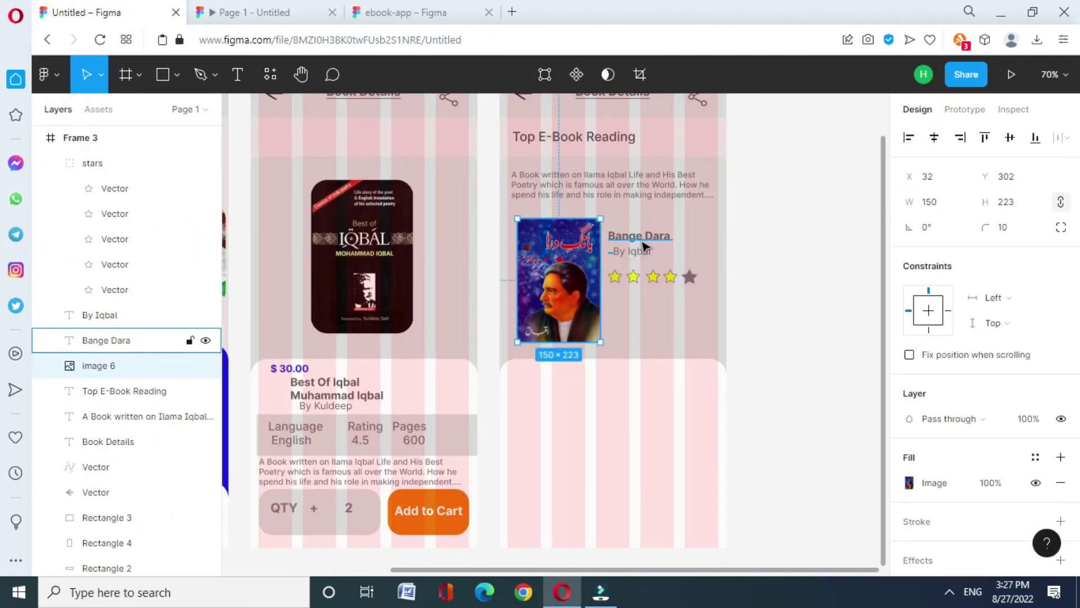
left_click(644, 278)
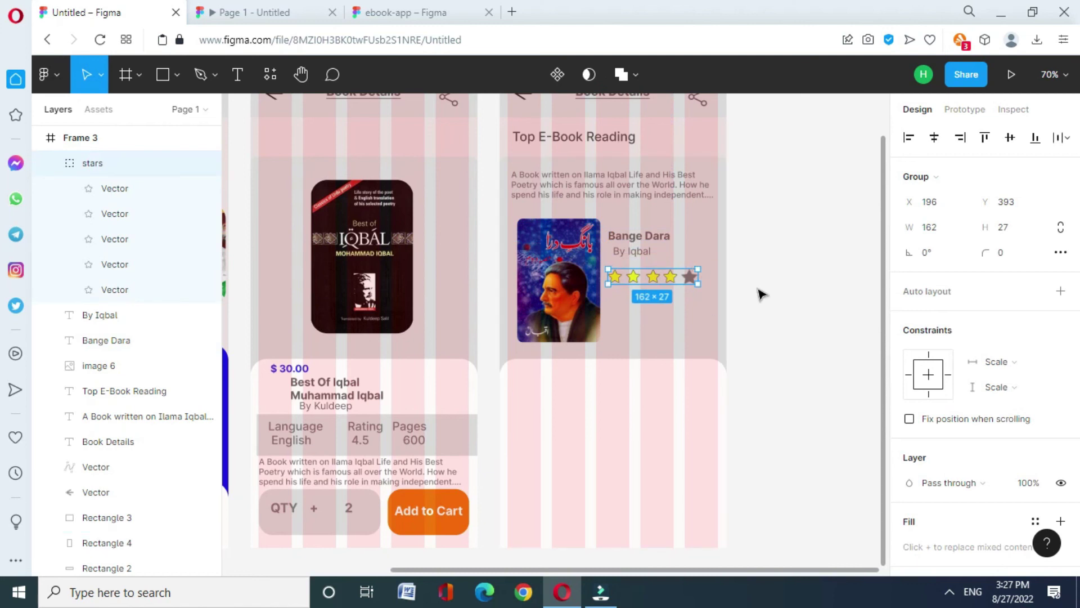
left_click(756, 290)
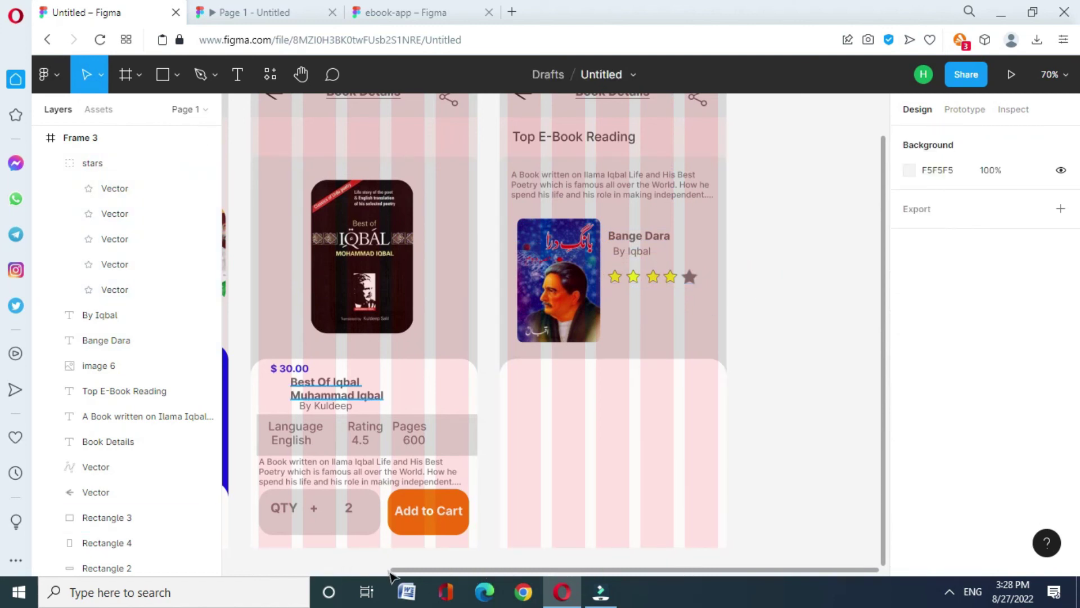
Paste a copy of the home screen's Trending Books row lower on the reading screen.
left_click_drag(419, 569, 250, 569)
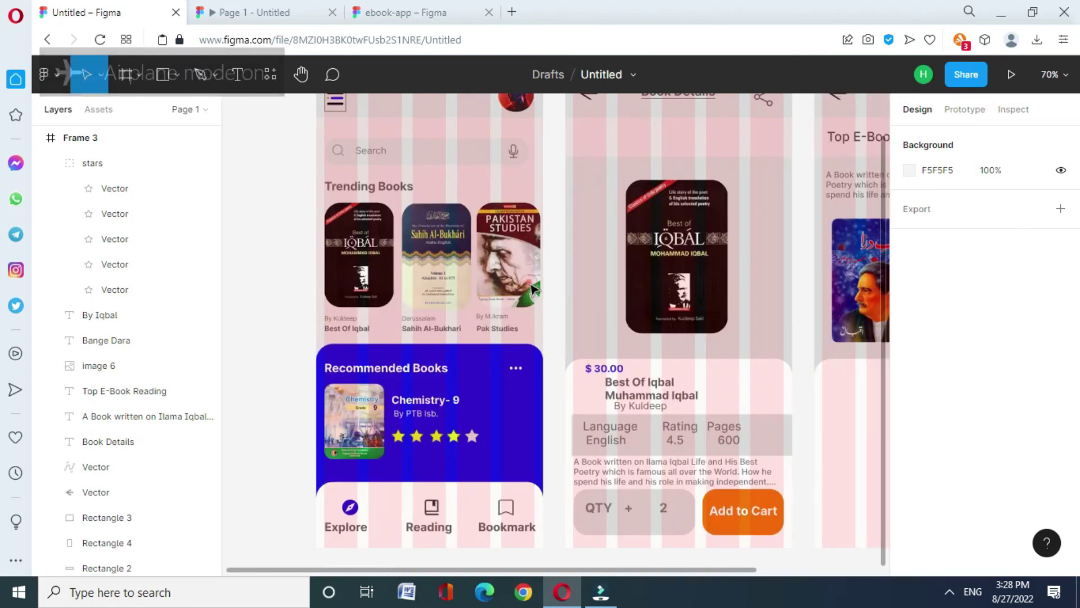
left_click(409, 215)
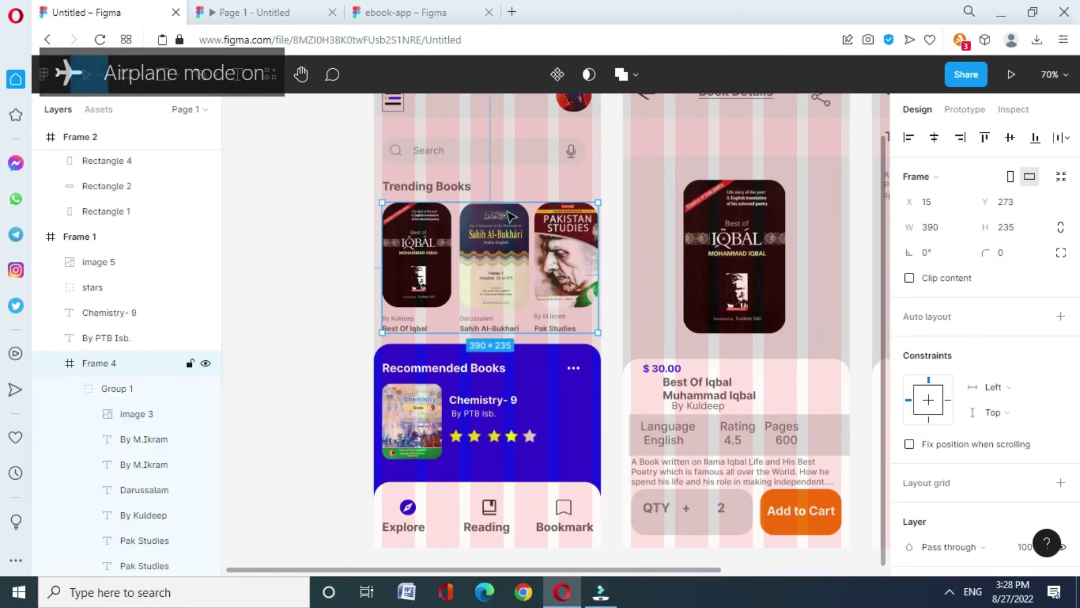
left_click_drag(708, 568, 865, 568)
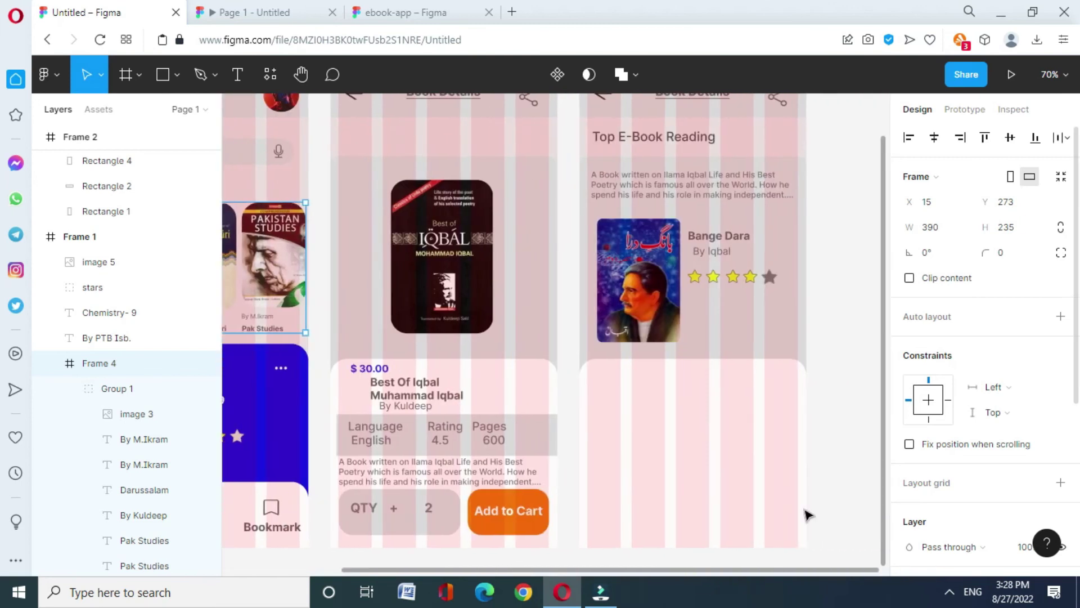
left_click(783, 490)
key("ctrl+v")
left_click_drag(746, 244, 746, 271)
key("shift+Down")
key("shift+Down")
key("shift+Down")
key("shift+Down")
key("shift+Down")
key("shift+Down")
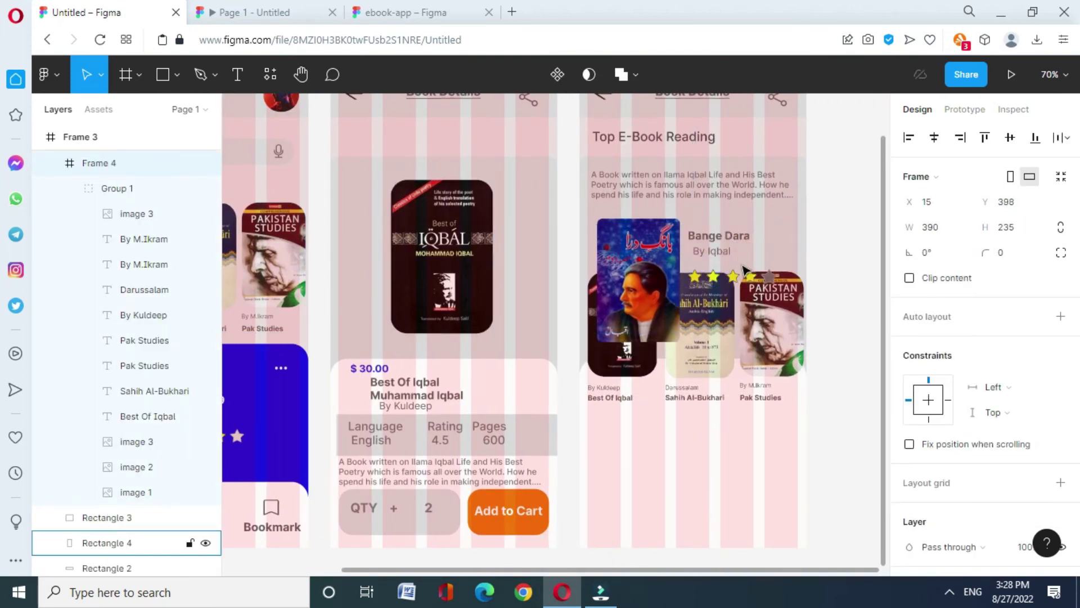
key("shift+Down")
key("shift+Down")
key("shift+Down")
key("shift+Down")
key("shift+Down")
key("shift+Down")
key("shift+Down")
key("shift+Down")
key("shift+Down")
key("shift+Down")
key("shift+Down")
key("shift+Down")
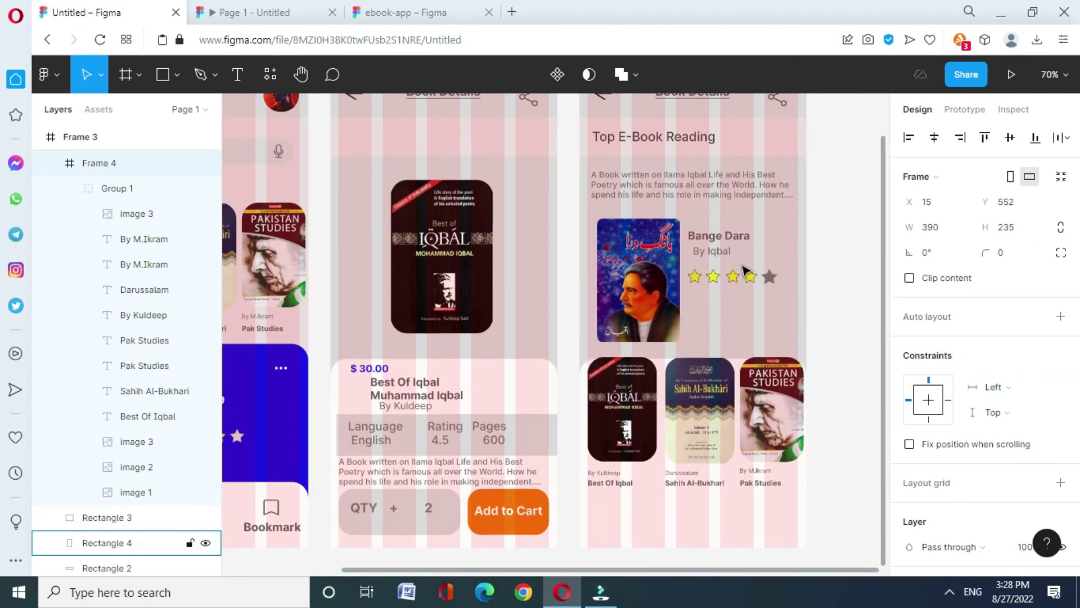
key("shift+Down")
key("shift+Down")
key("shift+Down")
key("shift+Down")
key("shift+Down")
key("shift+Down")
key("Down")
key("Down")
key("Down")
key("Down")
key("Down")
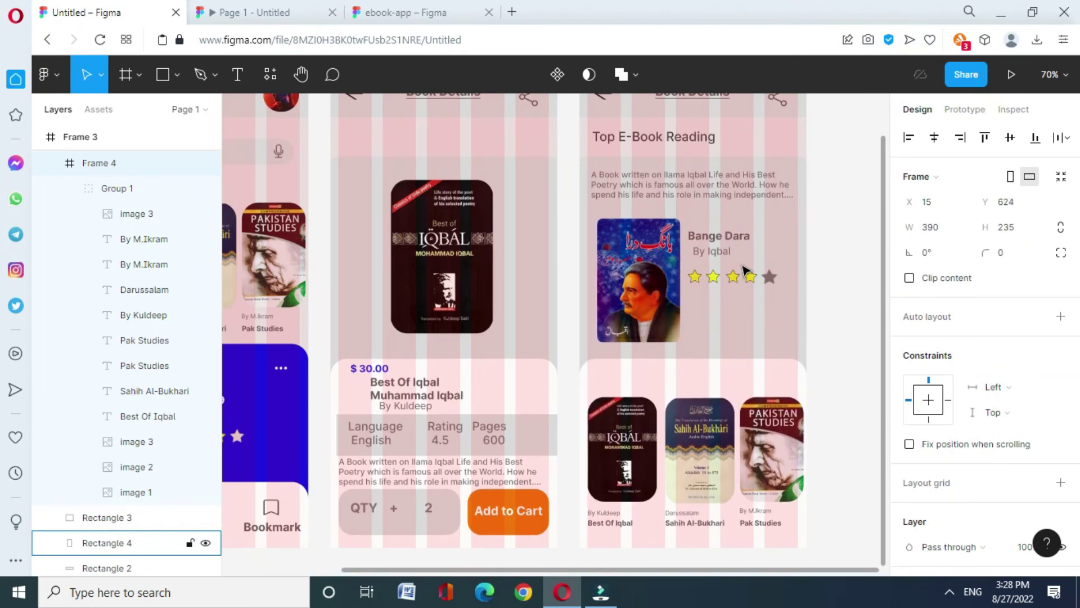
left_click(838, 243)
Add a 'Some More Recommended Books' heading at font size 19.
left_click(237, 74)
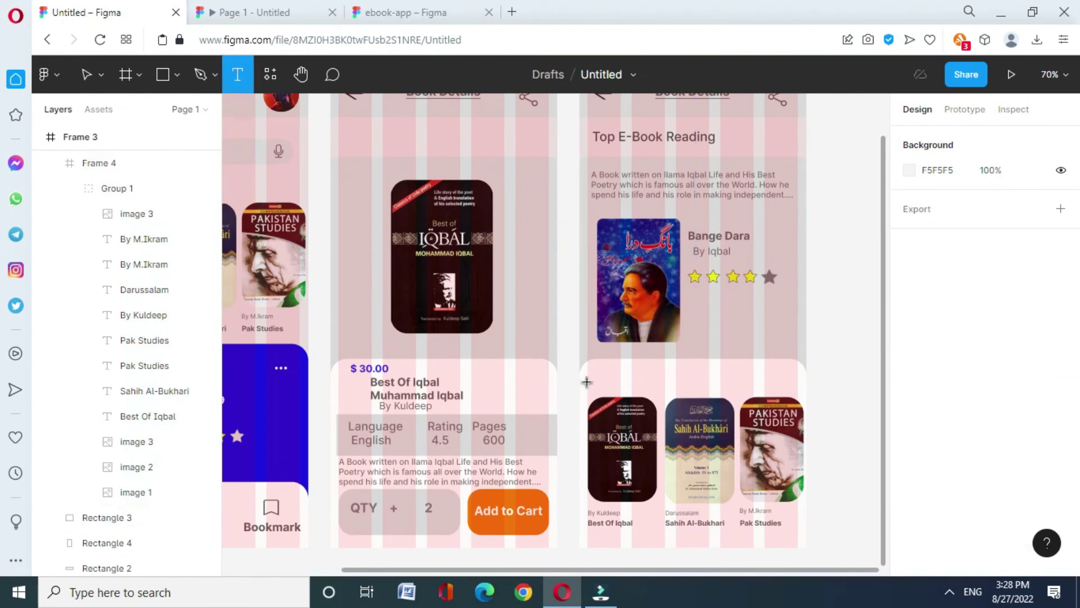
left_click_drag(594, 364, 772, 393)
type("Some More Recommended Books")
key("ctrl+a")
left_click(1010, 508)
key("Down")
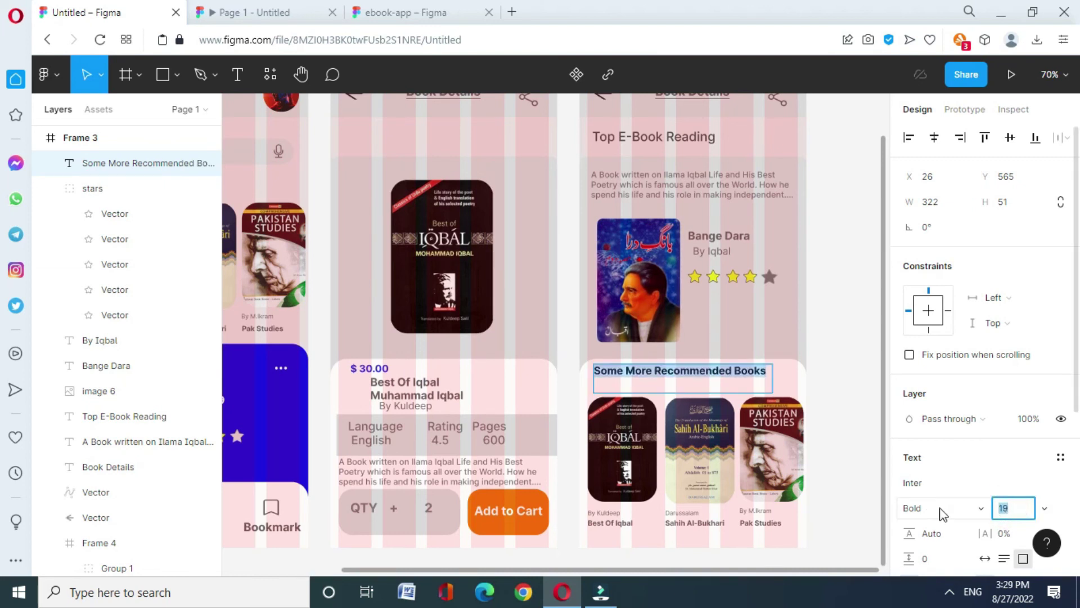
Colour the heading 6F5E5E and fit its box just above the book row.
scroll(943, 513, "down", 5)
left_click(909, 400)
left_click(719, 500)
key("Escape")
key("Escape")
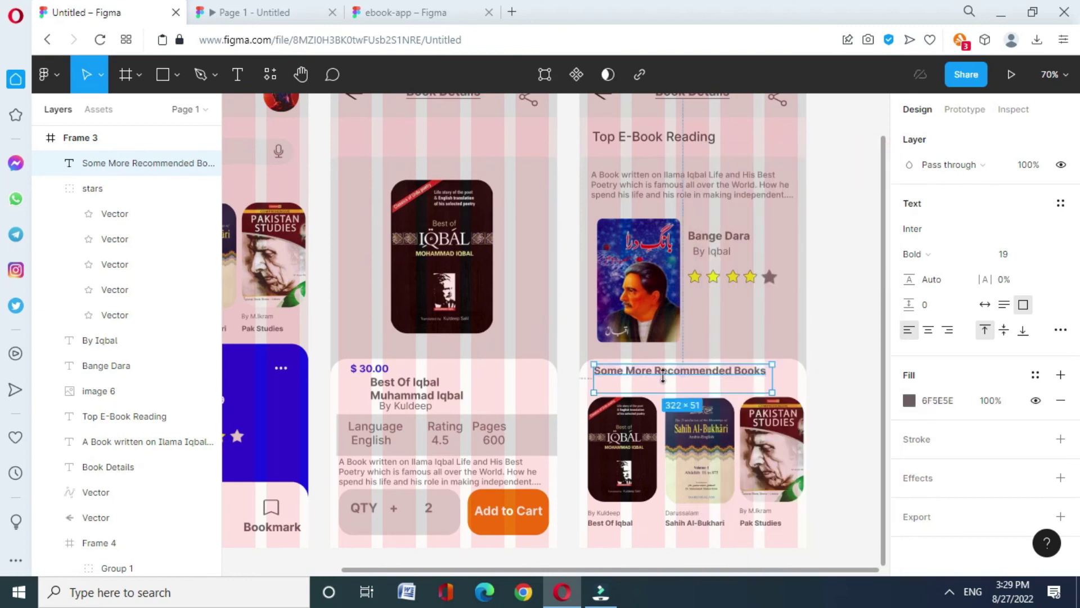
double_click(652, 377)
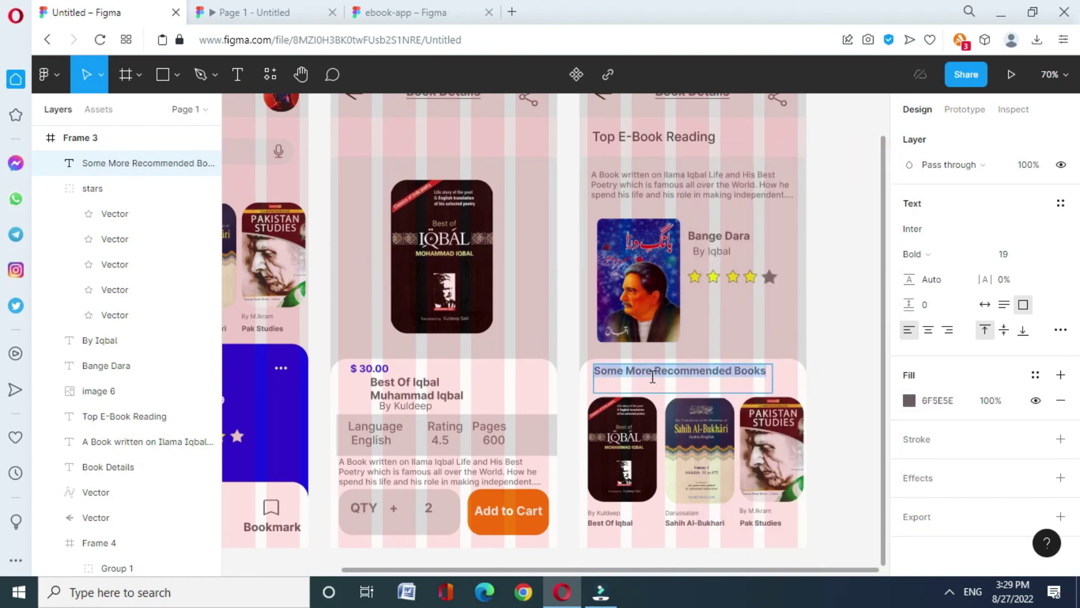
key("Escape")
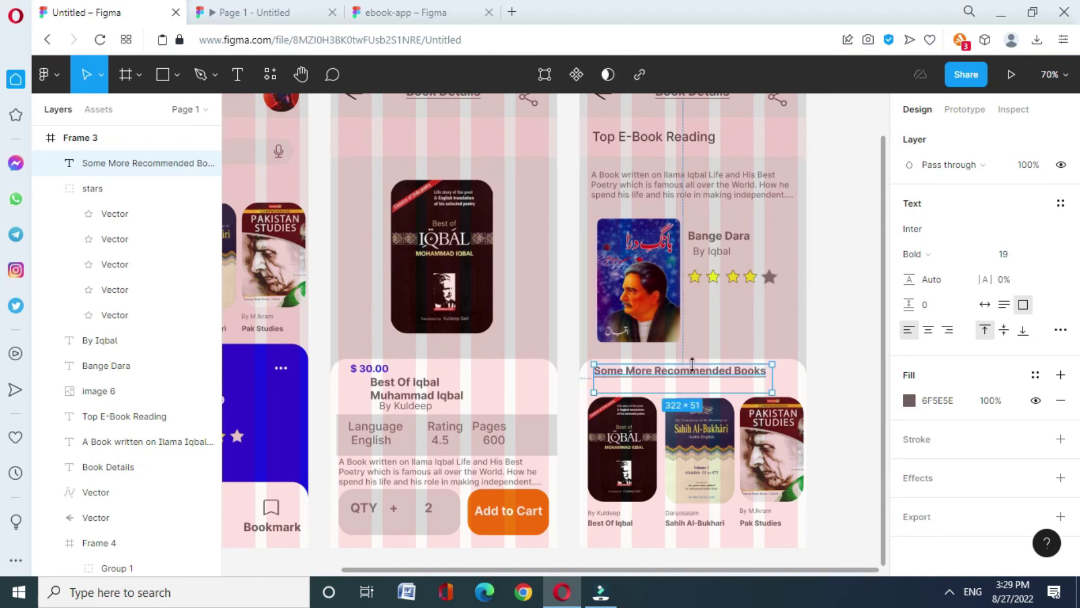
left_click_drag(692, 363, 691, 374)
left_click(839, 369)
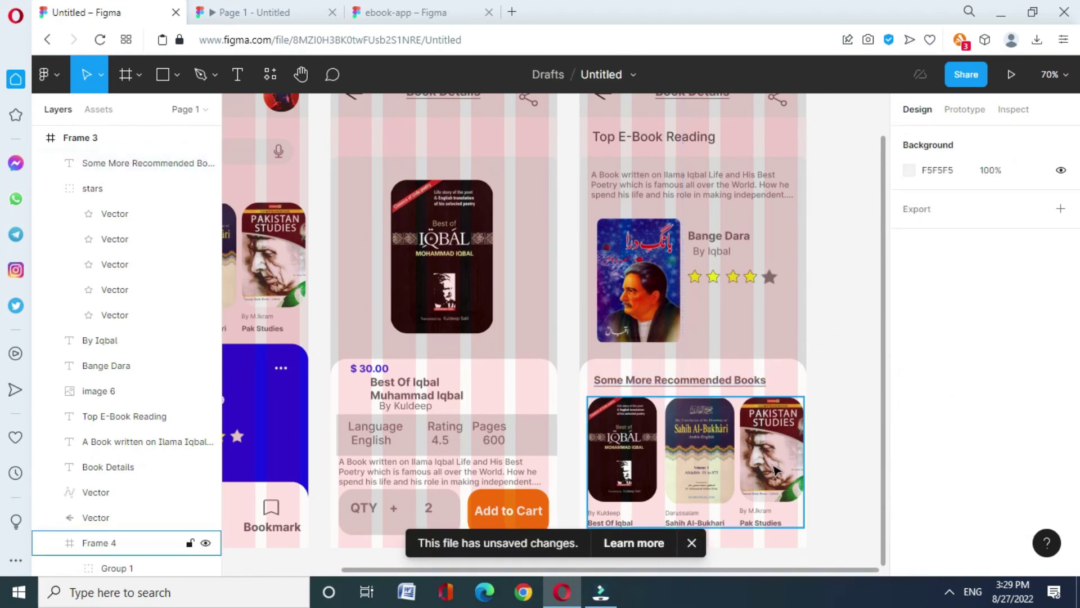
left_click(793, 453)
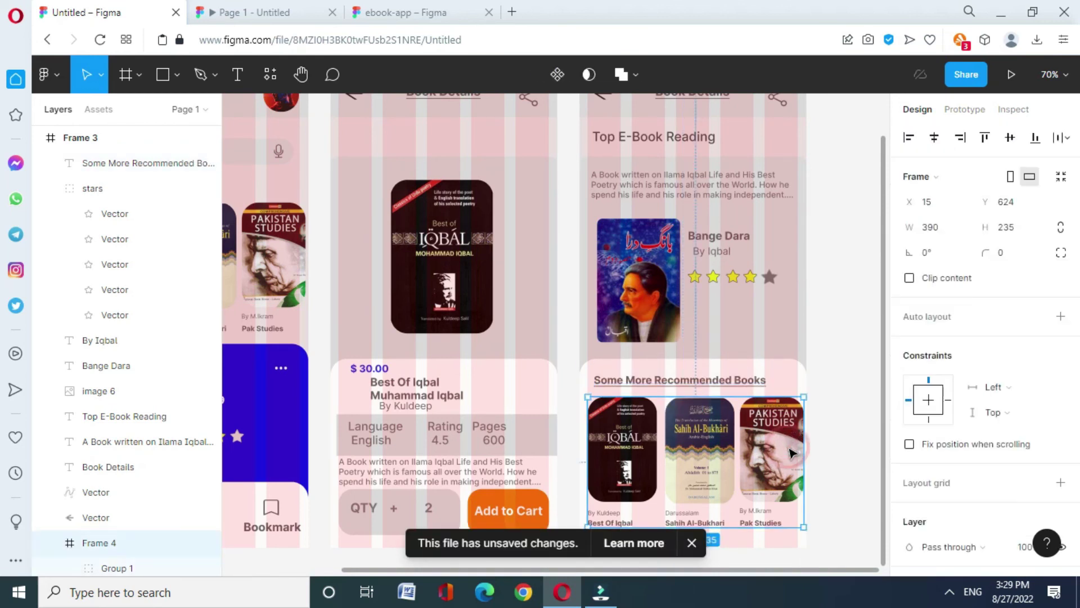
left_click(966, 114)
left_click(861, 217)
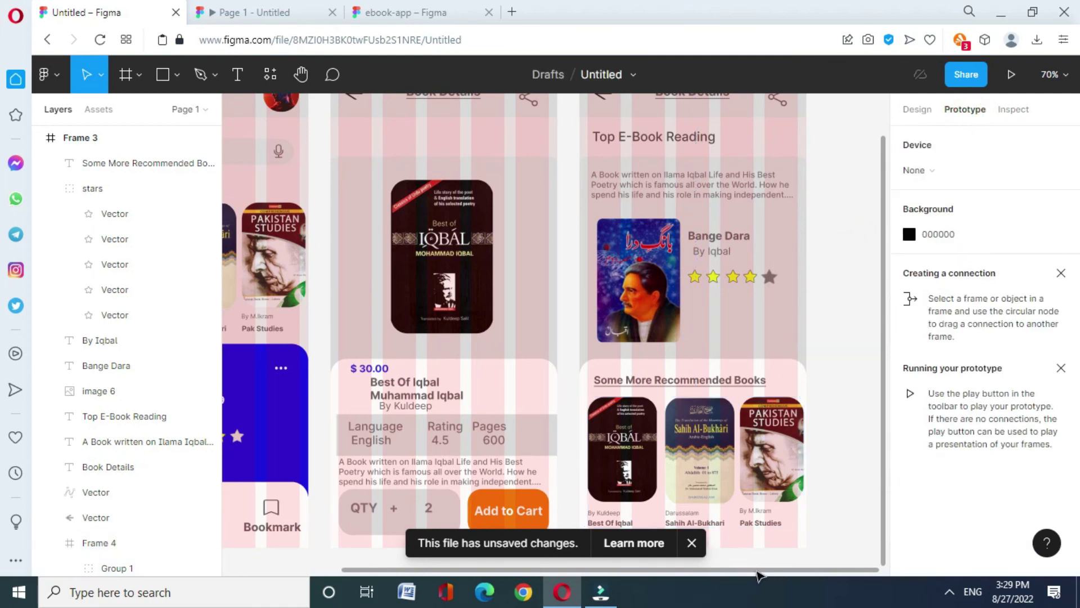
left_click(694, 545)
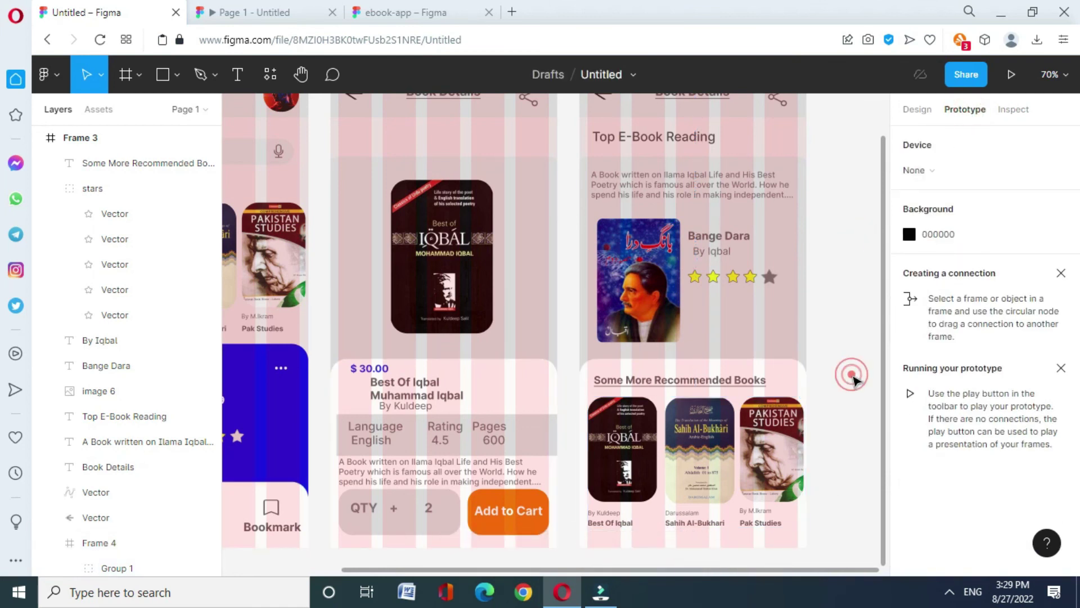
left_click(949, 591)
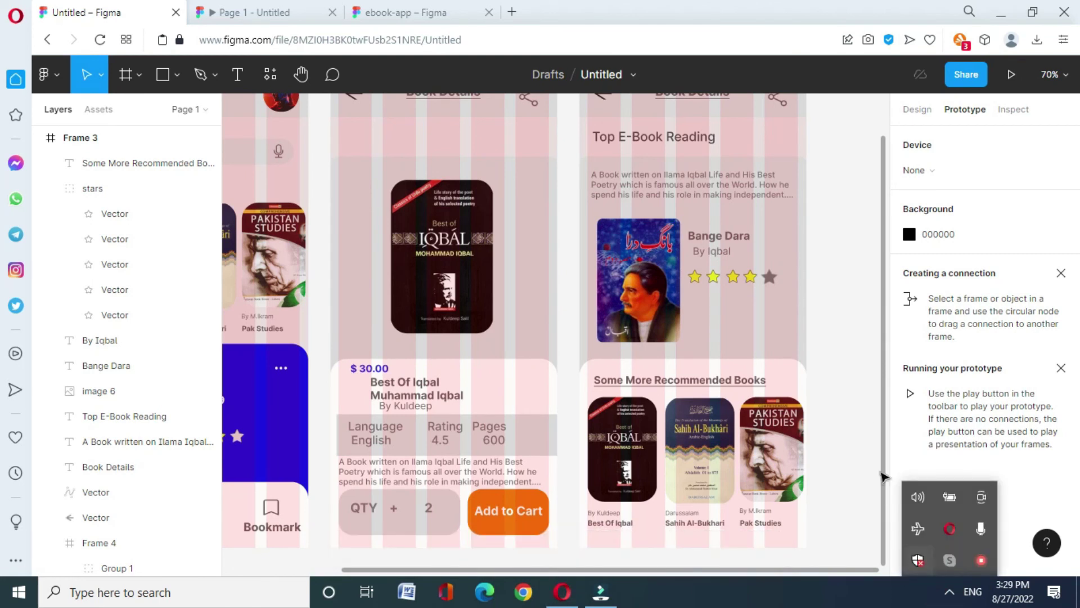
left_click(852, 465)
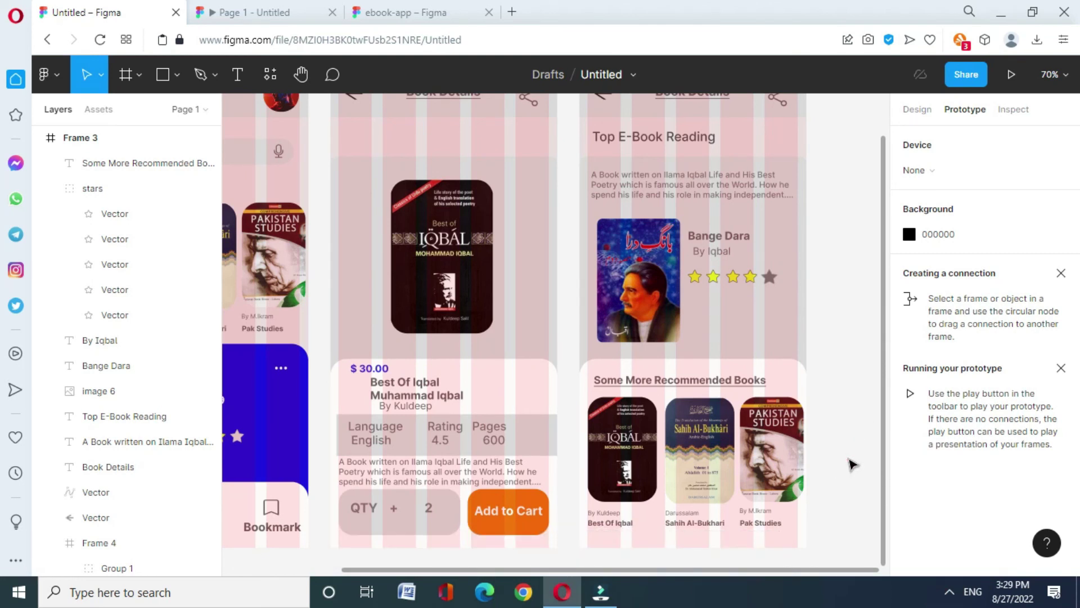
left_click(949, 591)
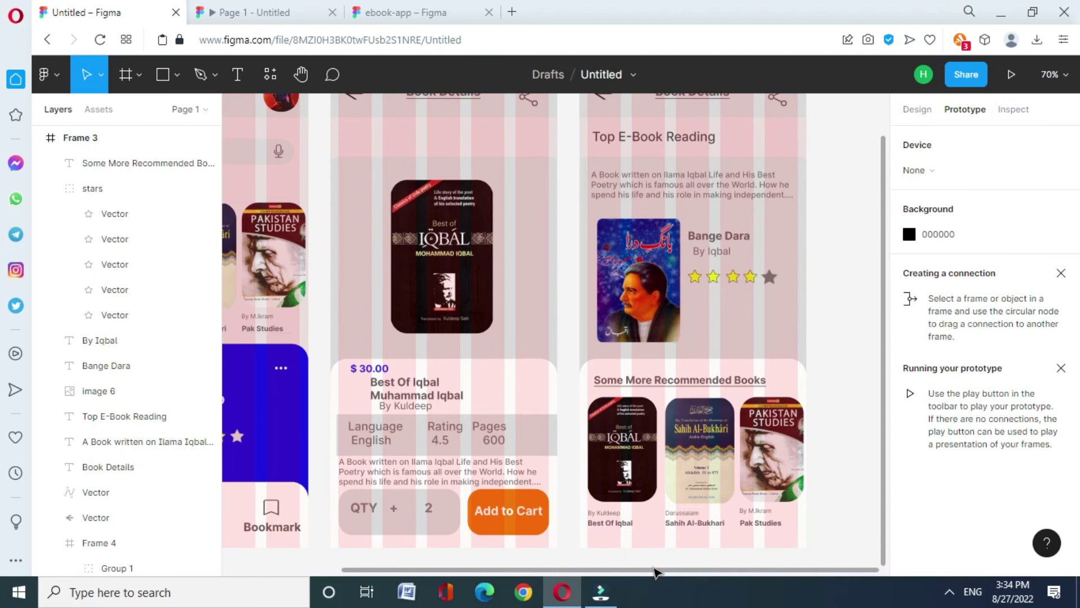
Draw an unfilled ellipse in the Recommended Books card with a 4-wide orange F37603 outline.
left_click_drag(654, 571, 539, 569)
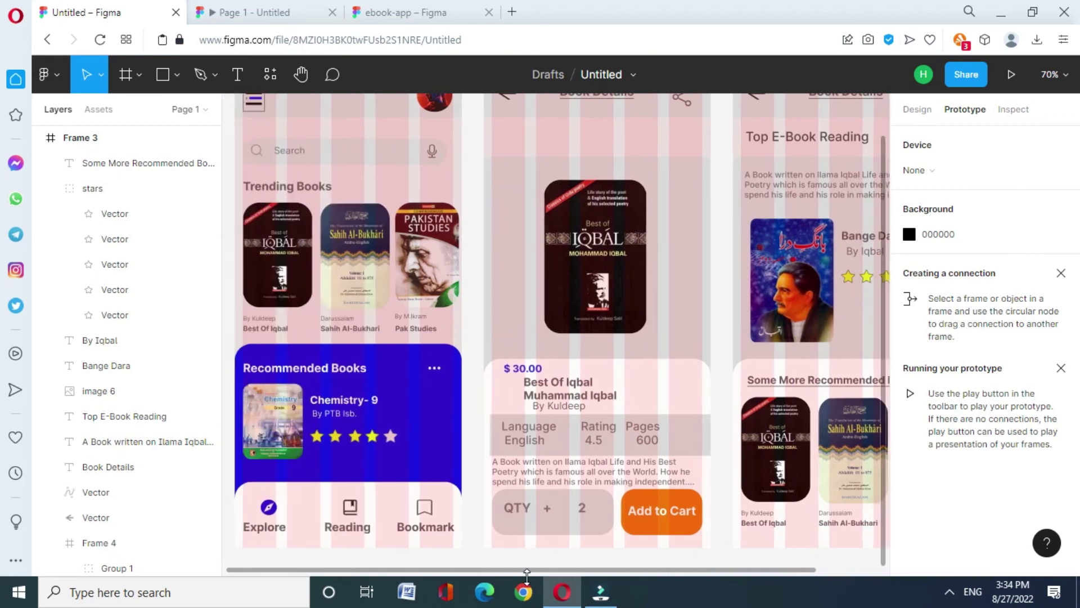
left_click(176, 75)
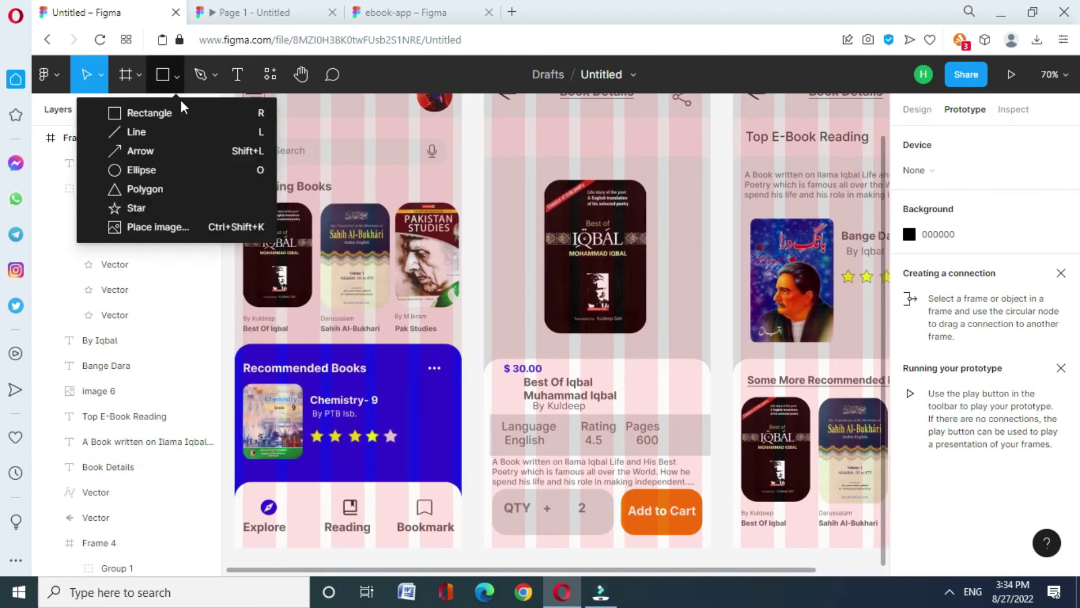
left_click(147, 169)
left_click_drag(397, 388, 449, 429)
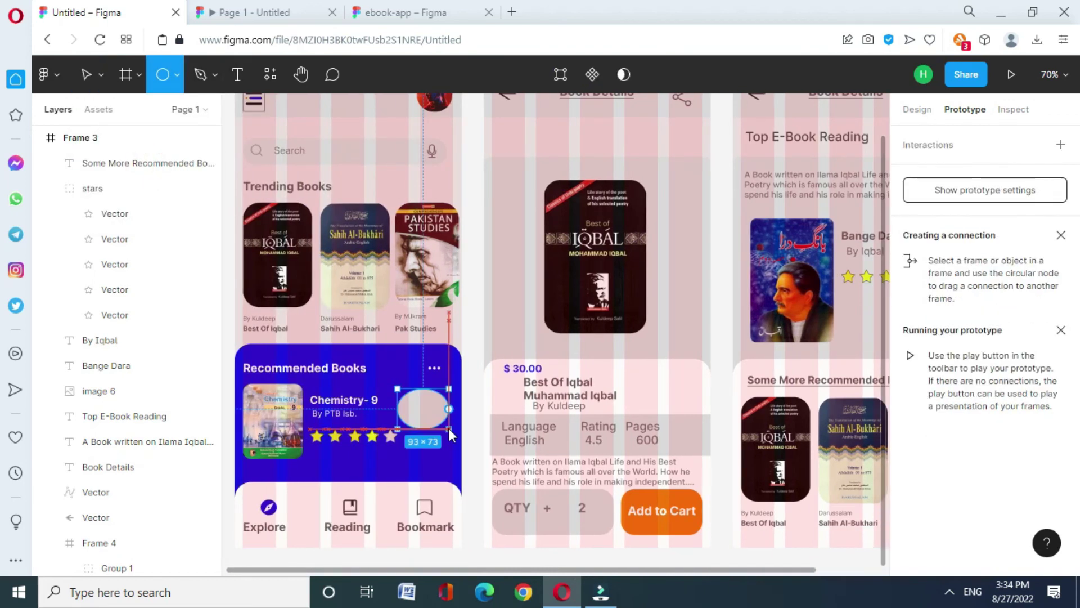
left_click(922, 108)
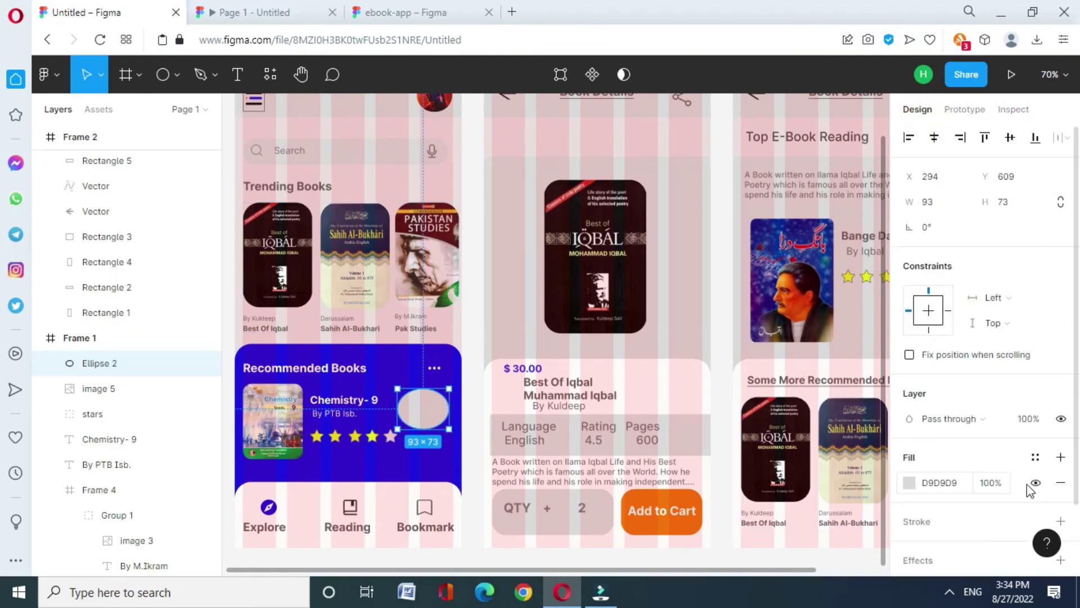
left_click(1060, 417)
left_click(1061, 439)
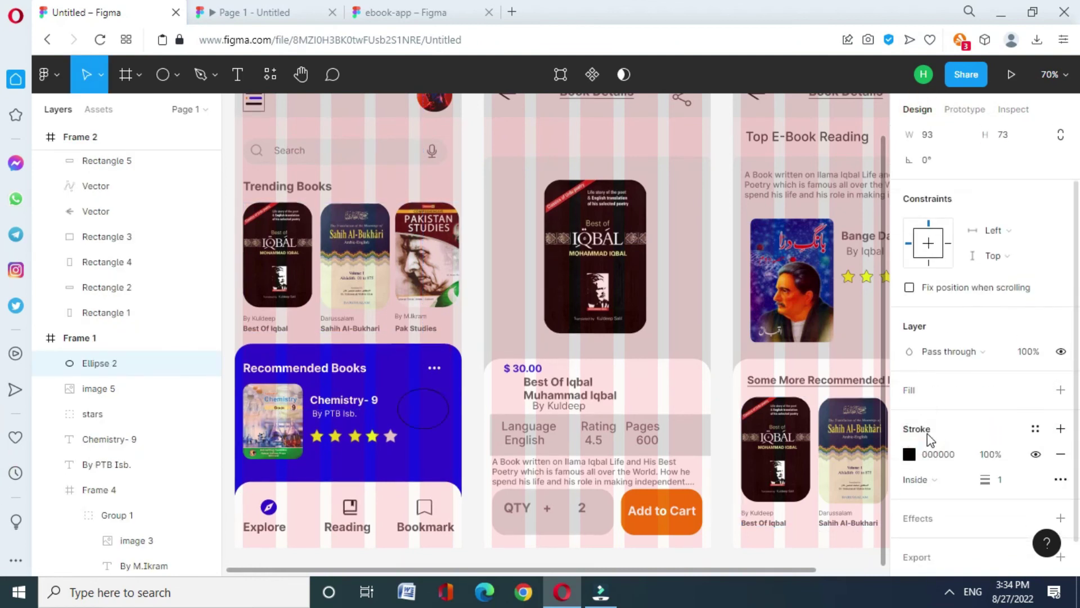
left_click(909, 454)
left_click(723, 400)
left_click(720, 516)
left_click(1000, 479)
type("3")
key("Return")
key("Return")
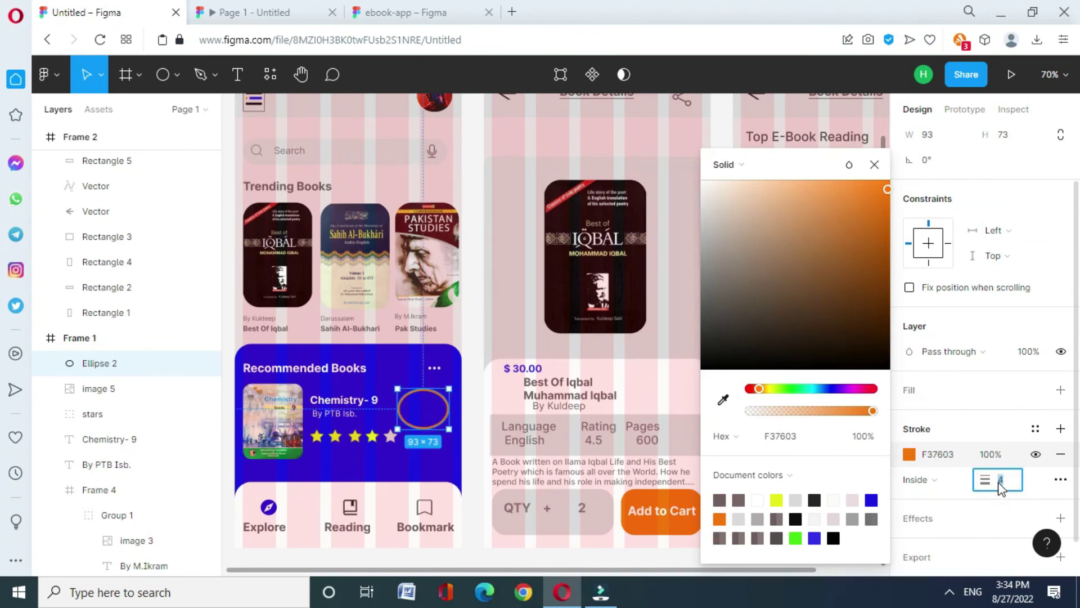
type("4")
left_click(875, 164)
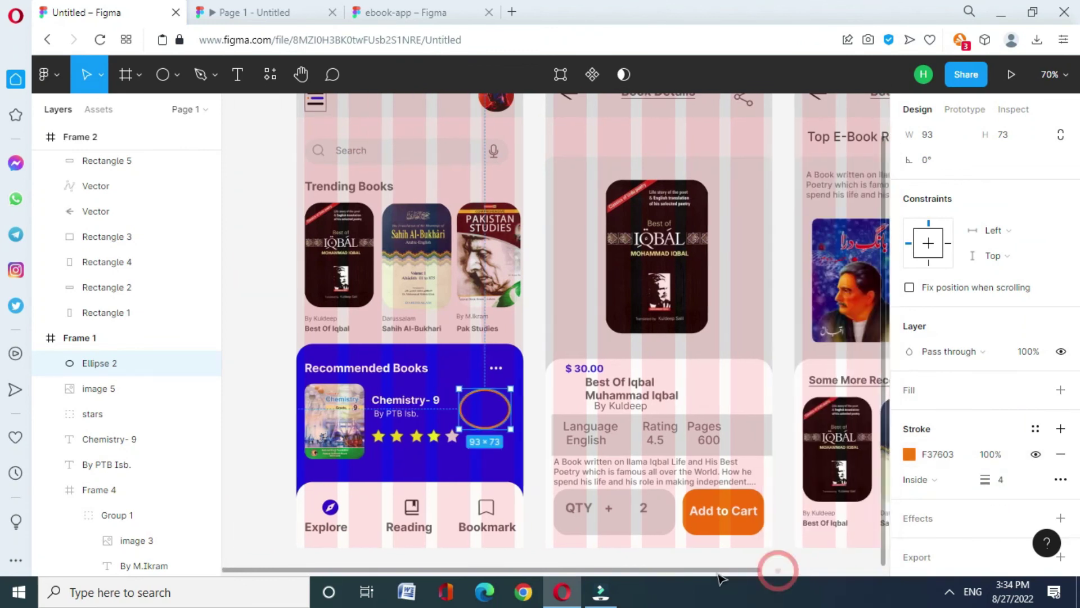
Duplicate the orange ring and offset the copy down and right.
key("ctrl+plus")
key("ctrl+plus")
scroll(860, 463, "left", 3)
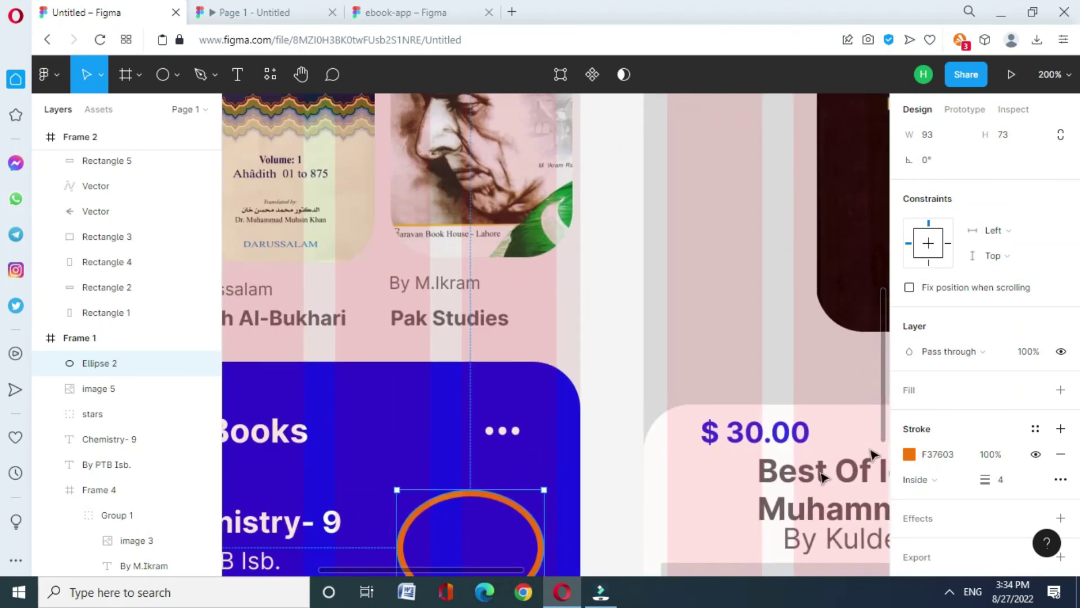
scroll(883, 439, "down", 3)
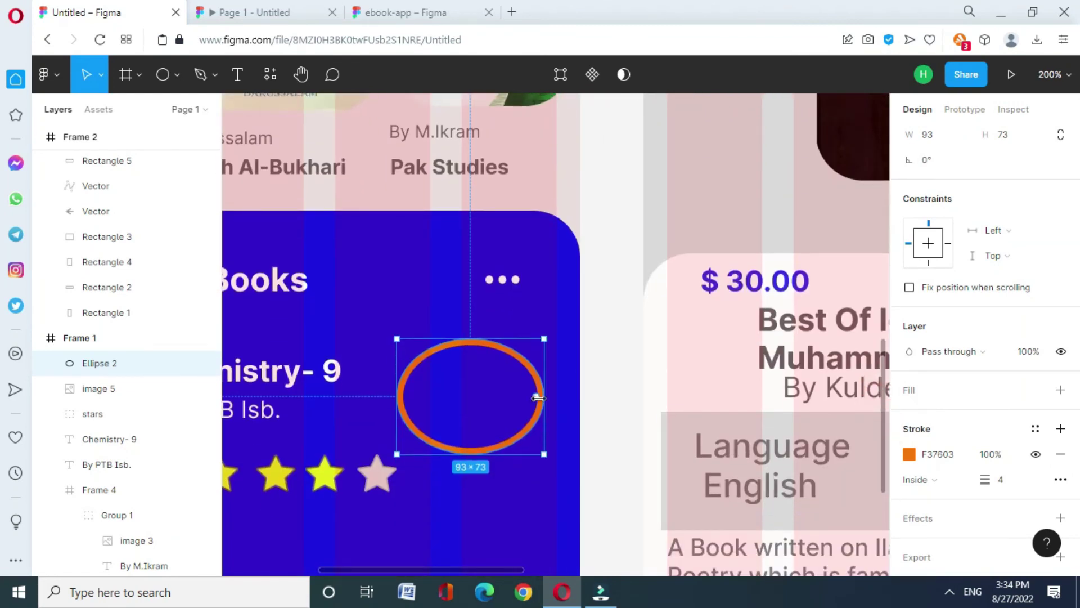
key("ctrl+v")
left_click_drag(541, 405, 572, 467)
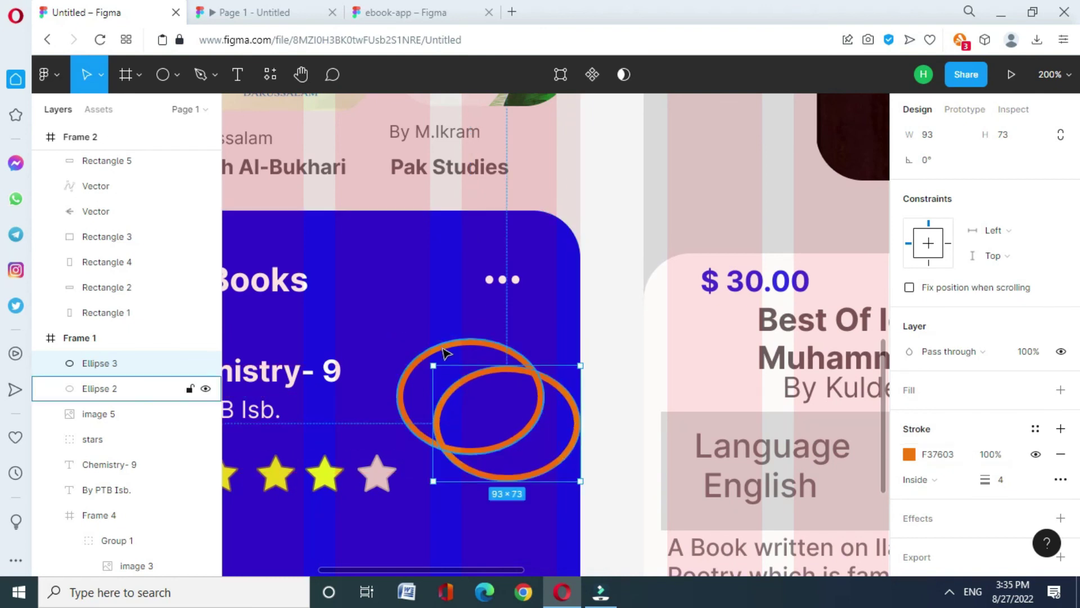
Recolour the original ring pale grey E2D9D9 and move the orange ring below it.
left_click(100, 388)
left_click(909, 454)
left_click(741, 518)
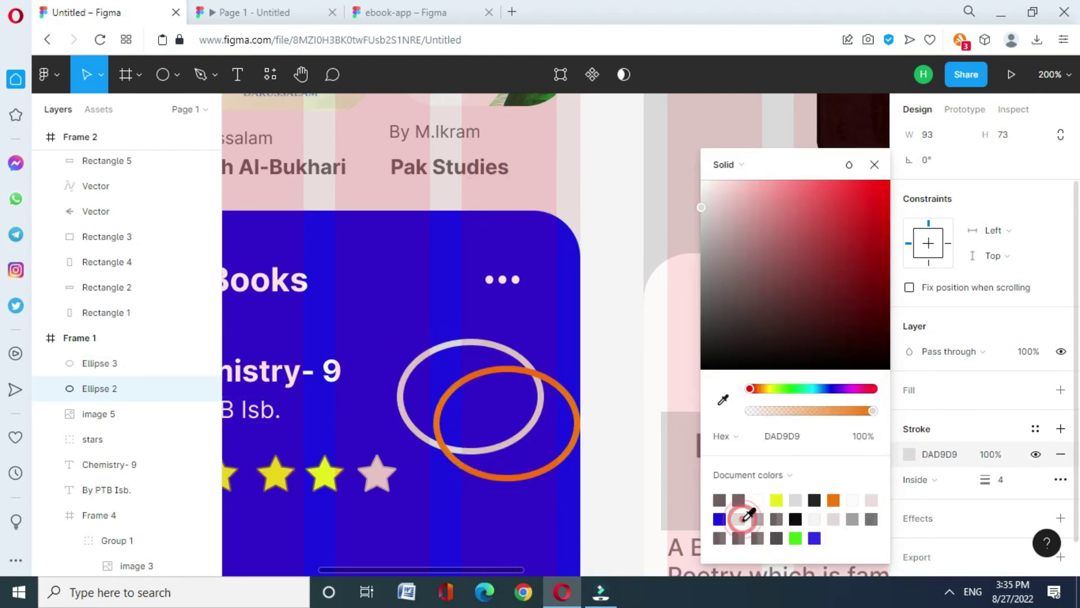
left_click(739, 500)
left_click(851, 519)
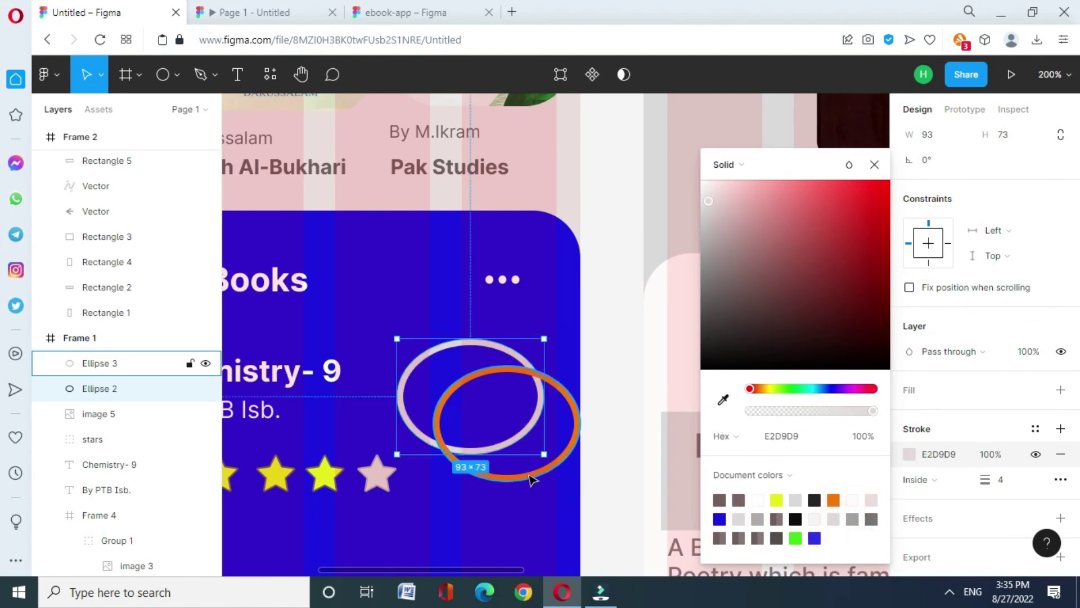
double_click(530, 475)
left_click_drag(531, 475, 517, 374)
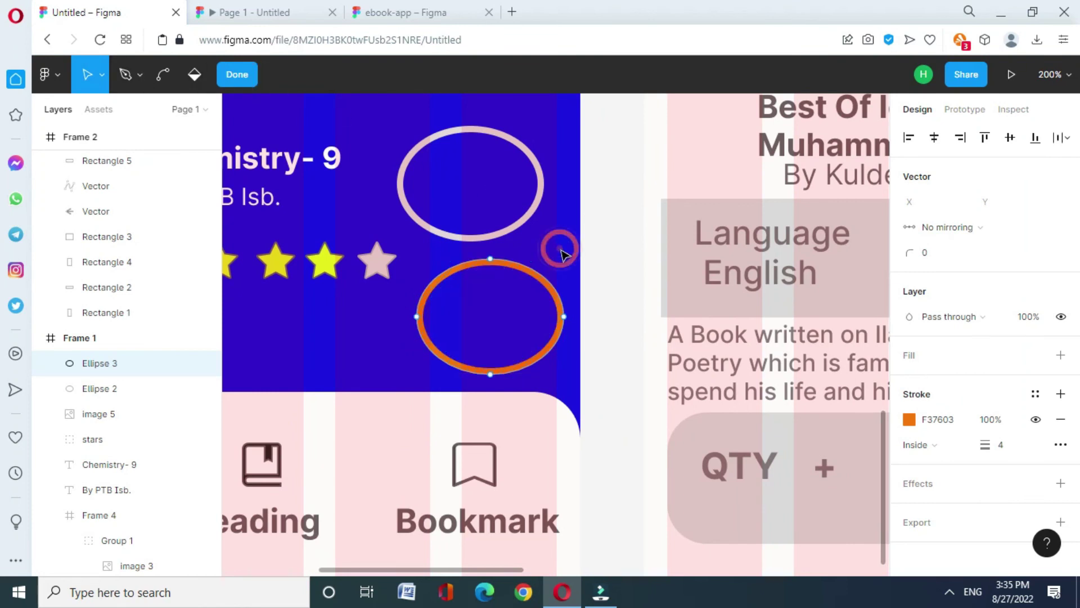
Draw a square covering the orange ring's upper-left quarter.
key("Escape")
key("r")
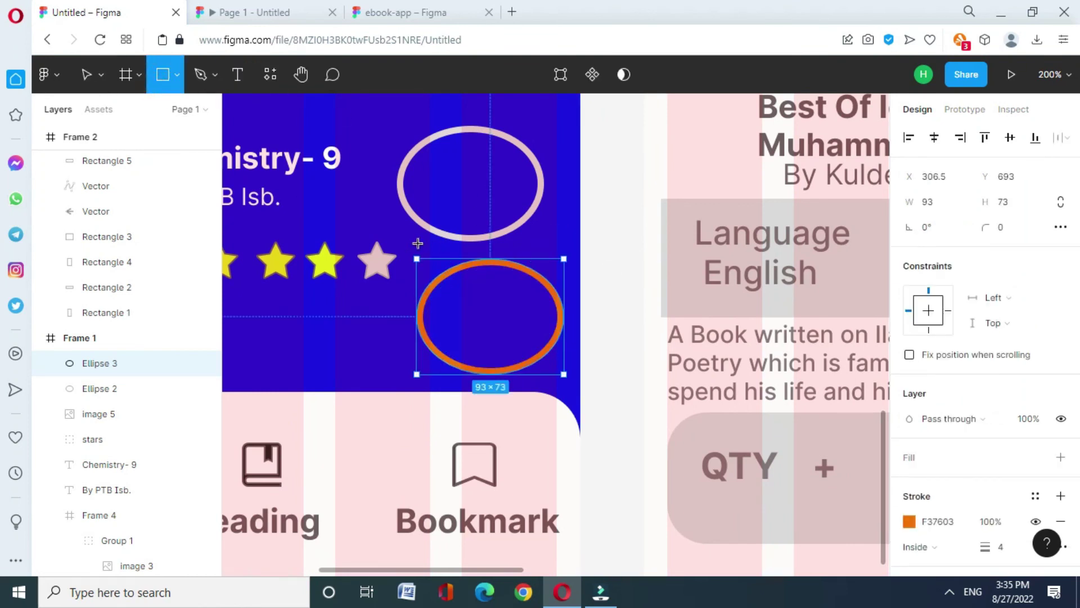
left_click_drag(417, 243, 489, 317)
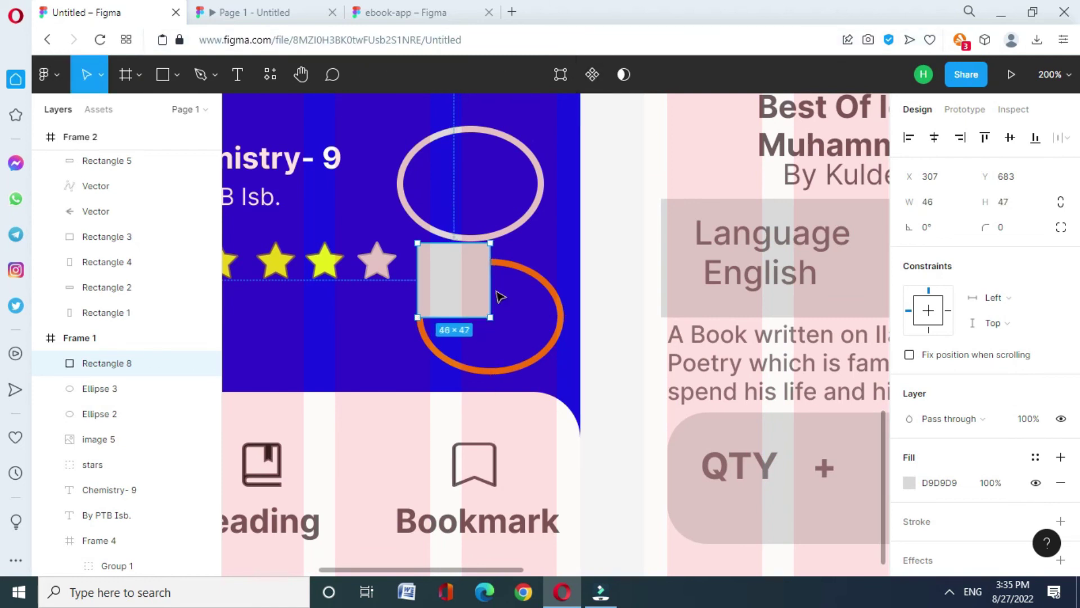
left_click(628, 74)
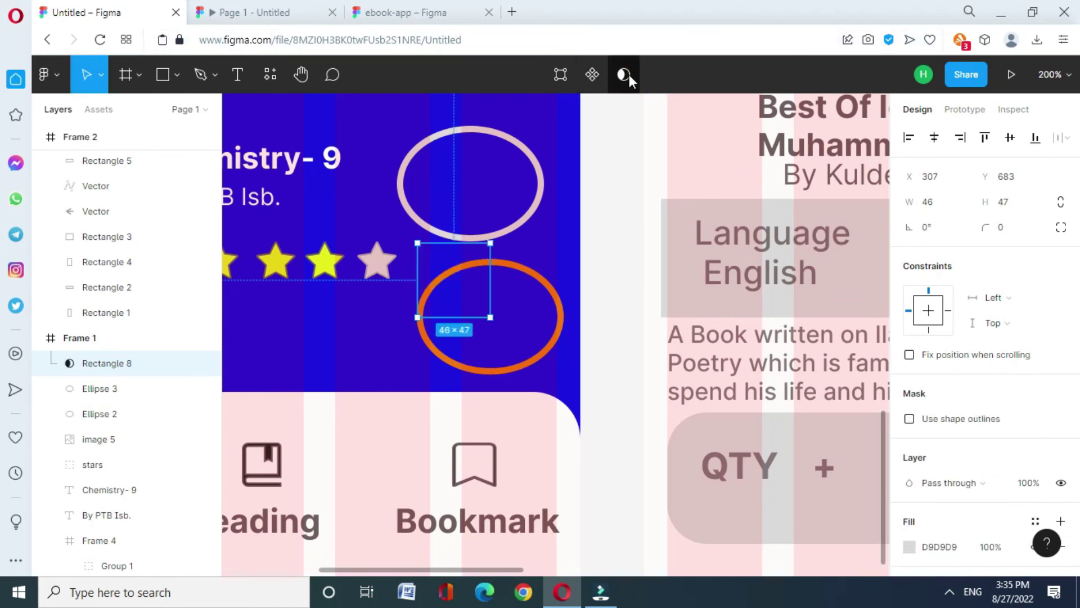
left_click(629, 74)
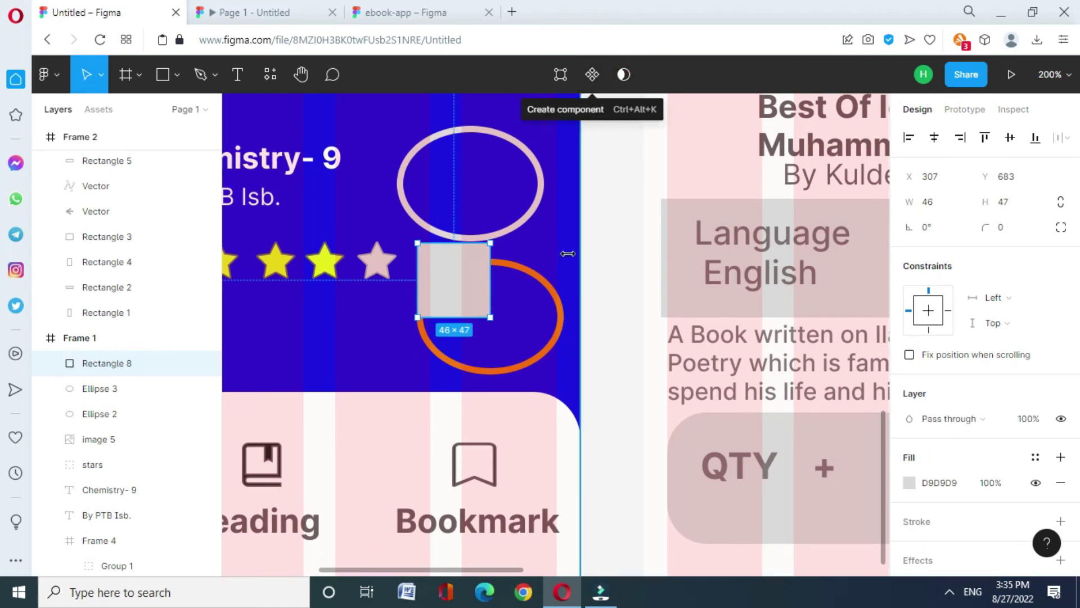
Subtract the square from the orange ring and lay the resulting arc over the grey ring.
left_click(103, 388, "shift")
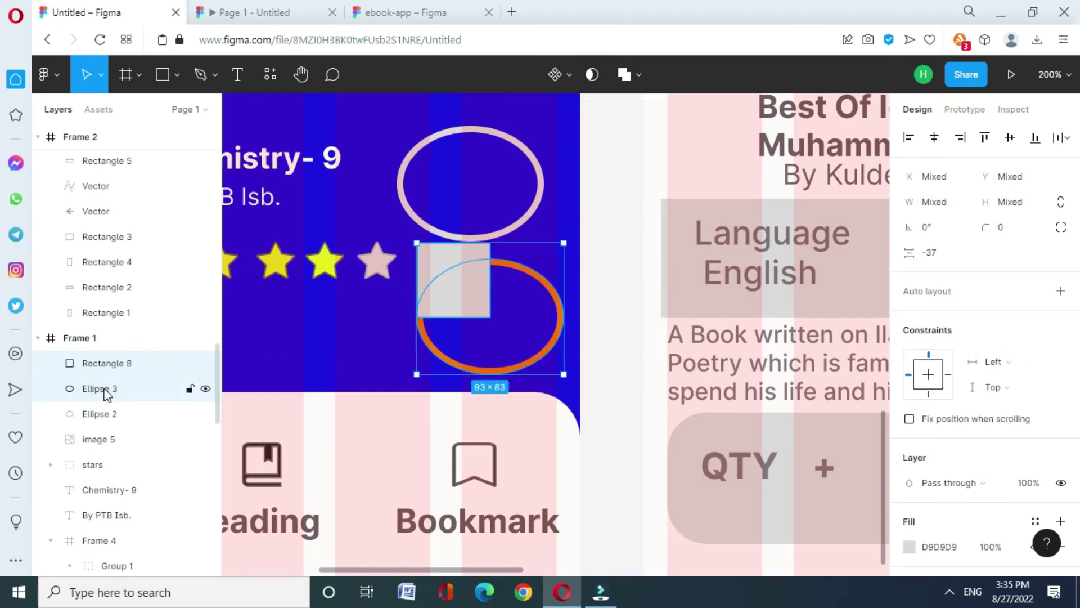
left_click(622, 75)
left_click(634, 74)
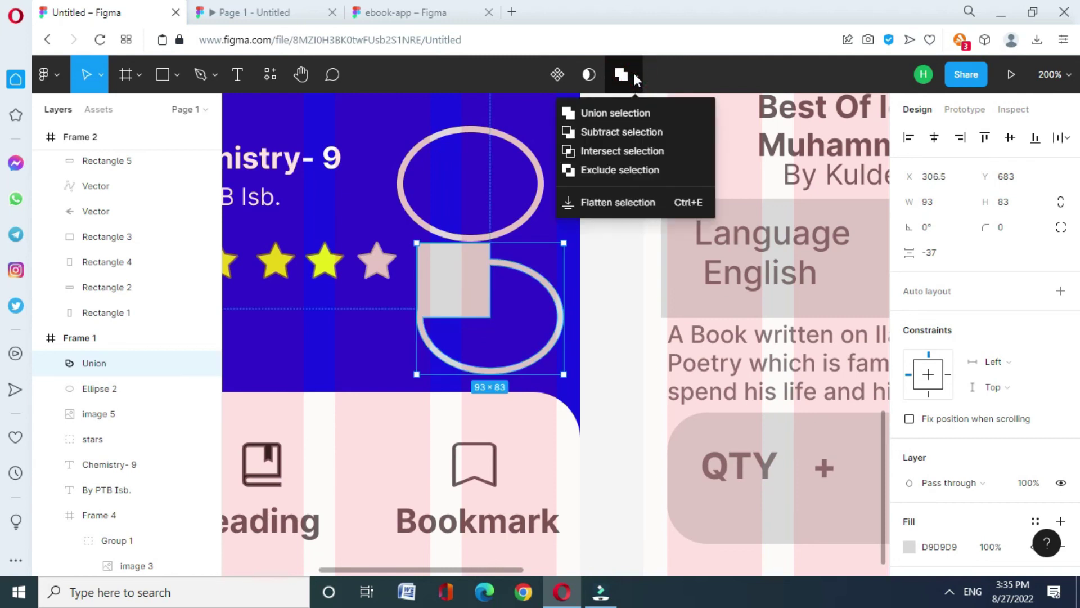
key("ctrl+z")
left_click(637, 72)
left_click(625, 132)
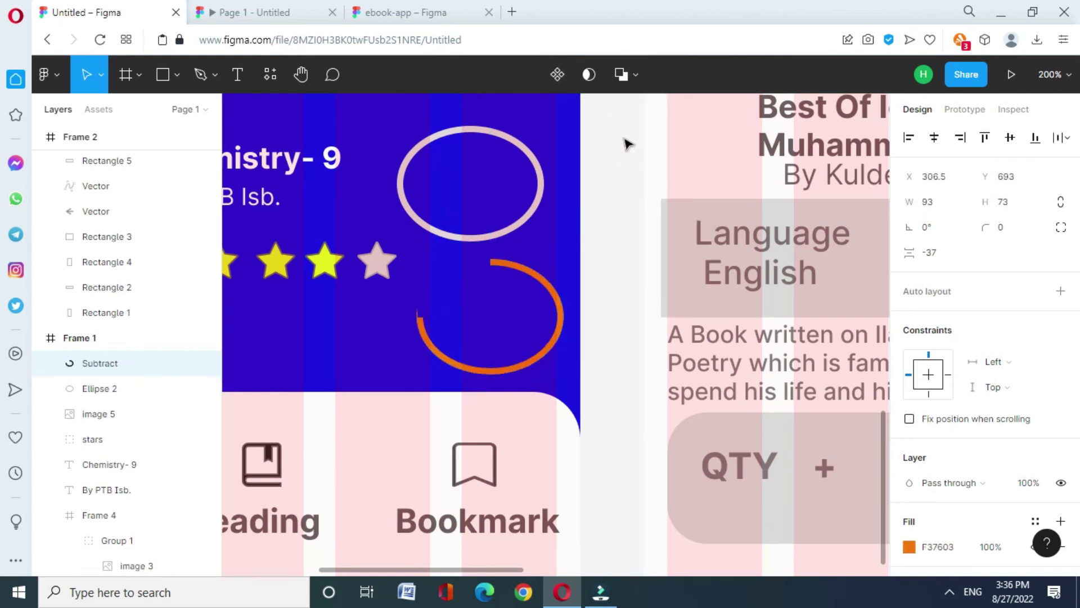
left_click_drag(549, 288, 526, 159)
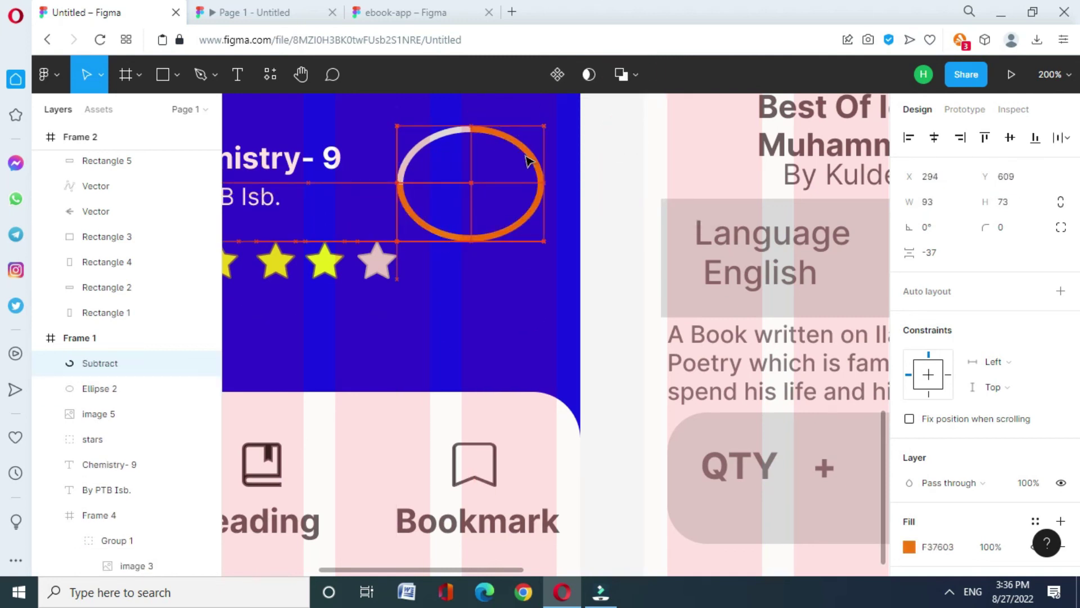
left_click(176, 75)
Draw a small dot at the ring's left end and fill it orange F37603.
left_click(138, 167)
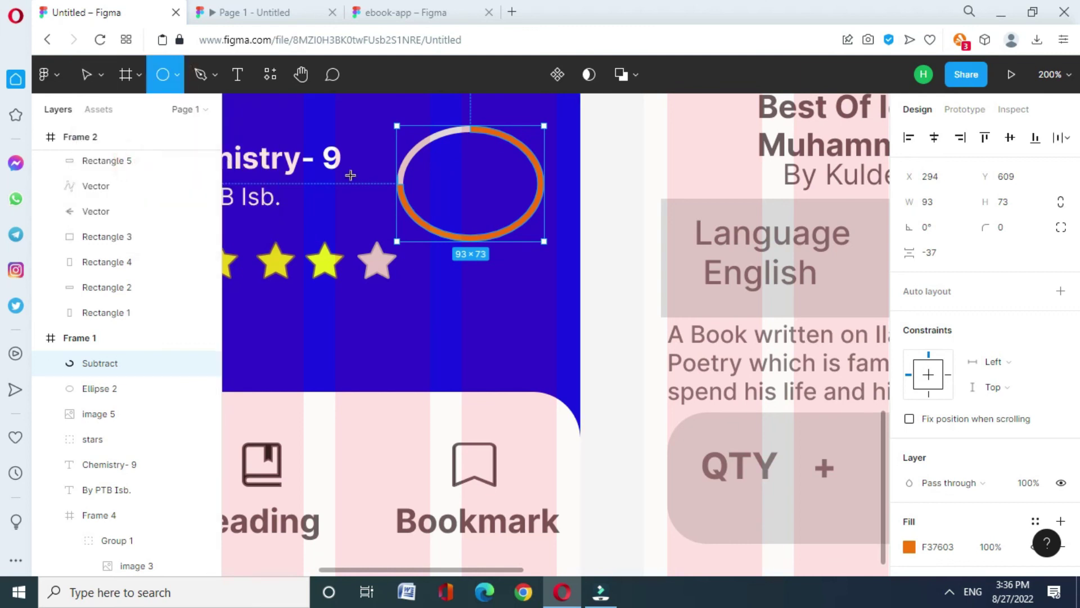
mouse_move(313, 131)
left_mouse_down()
mouse_move(345, 164)
mouse_move(407, 192)
mouse_move(401, 180)
left_mouse_up()
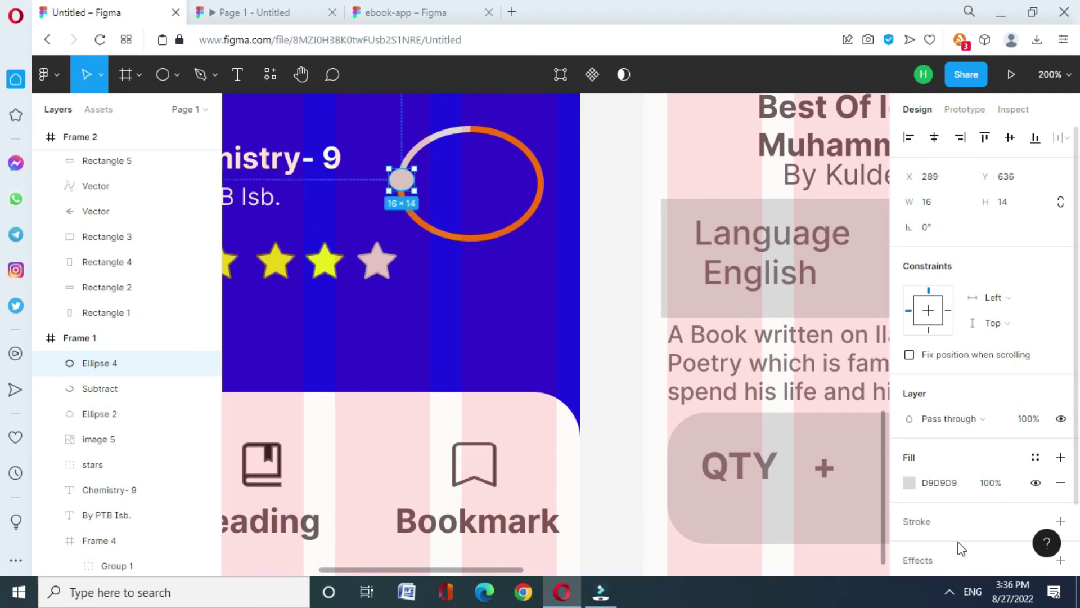
left_click(909, 483)
left_click(833, 499)
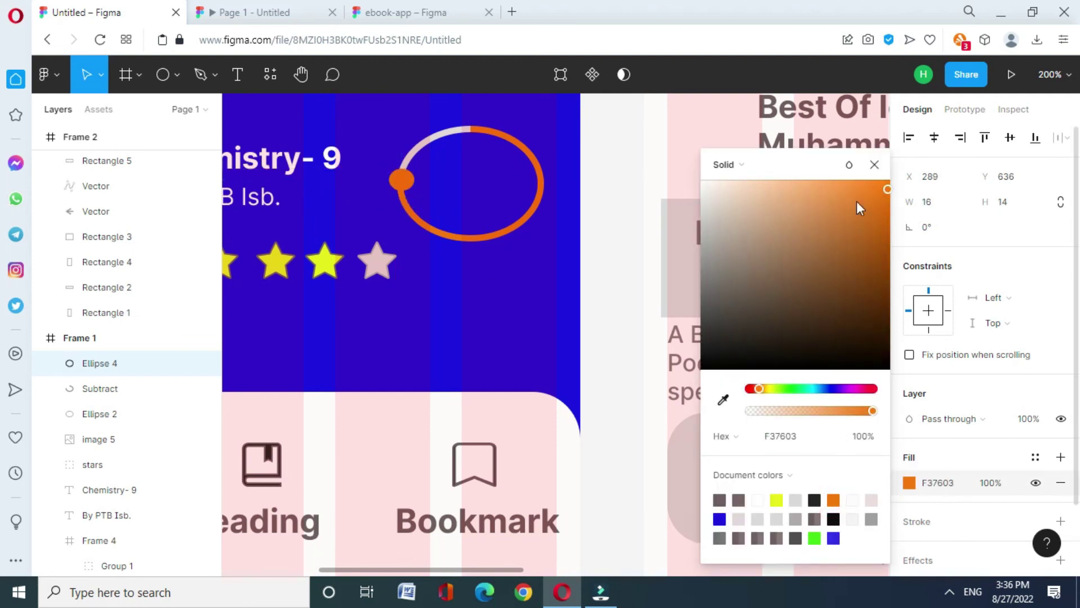
Add an orange '75%' text label inside the ring.
key("Escape")
left_click(238, 73)
left_click_drag(435, 160, 524, 207)
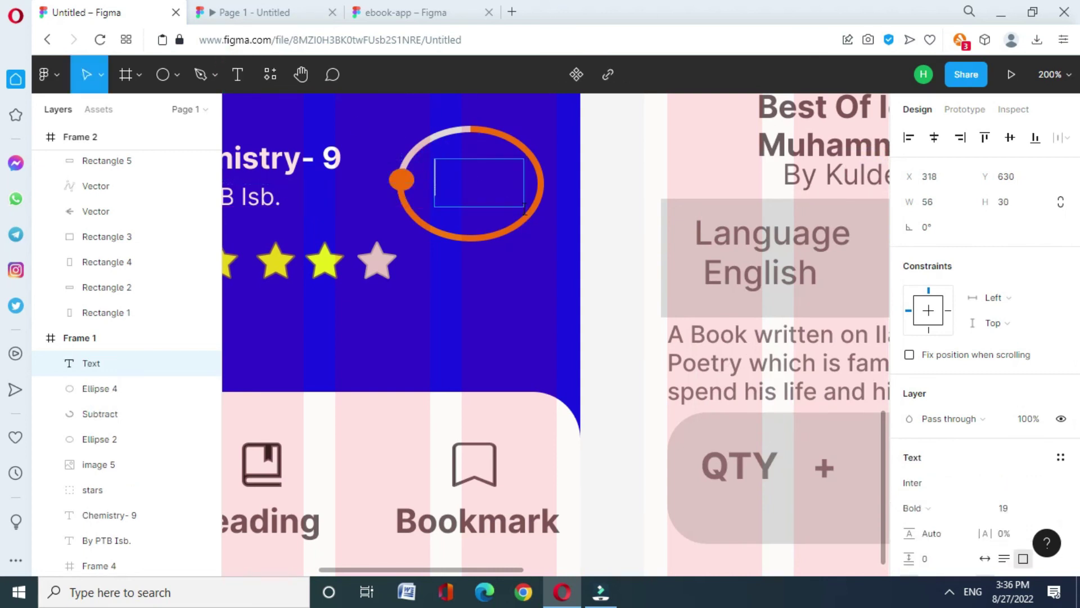
type("75%")
key("ctrl+a")
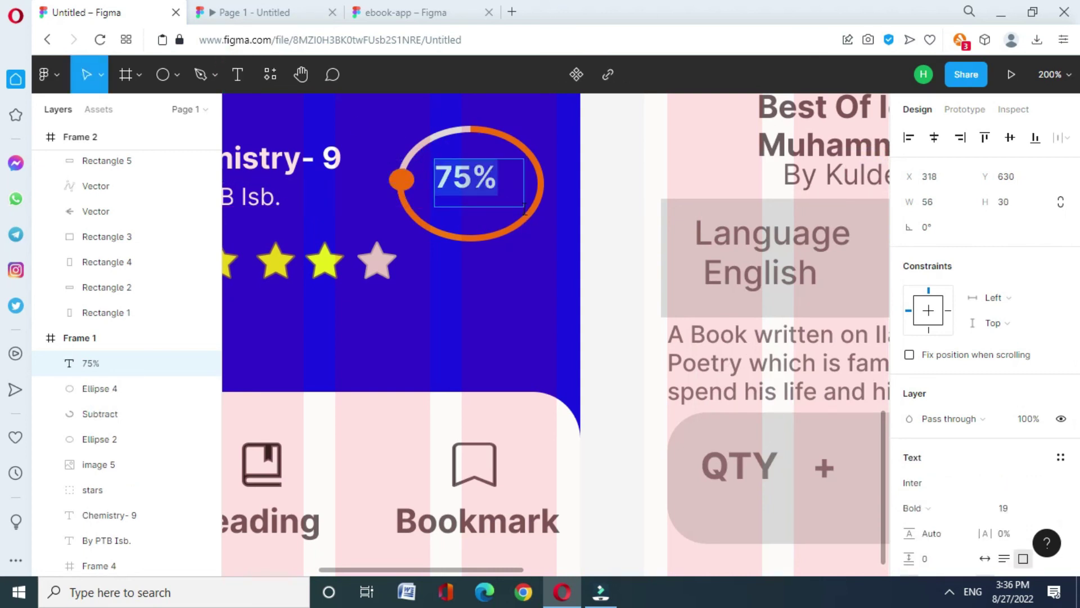
scroll(948, 406, "down", 5)
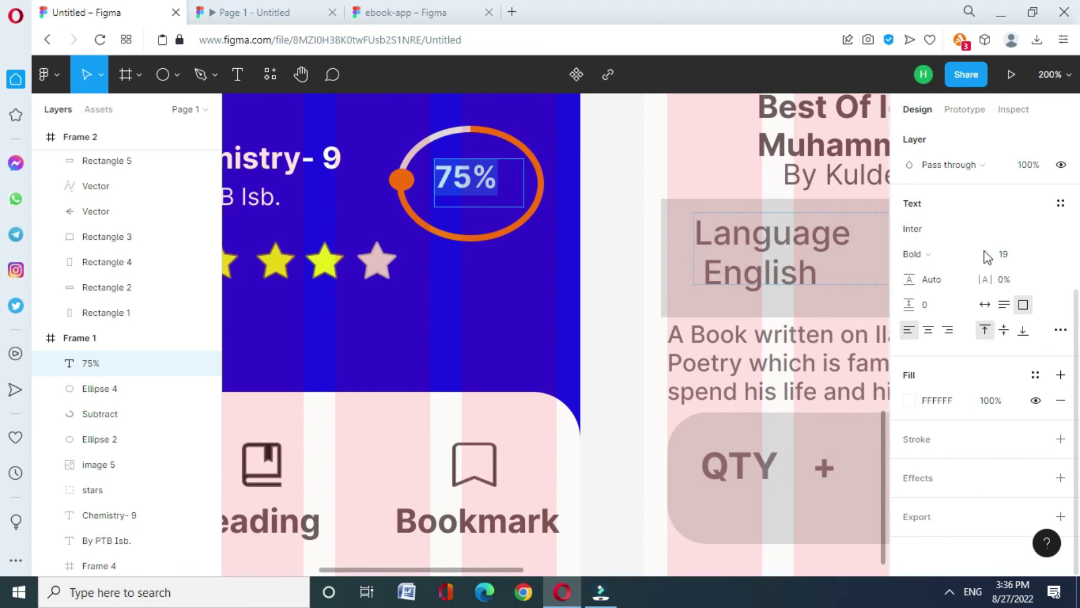
left_click(909, 399)
left_click(833, 500)
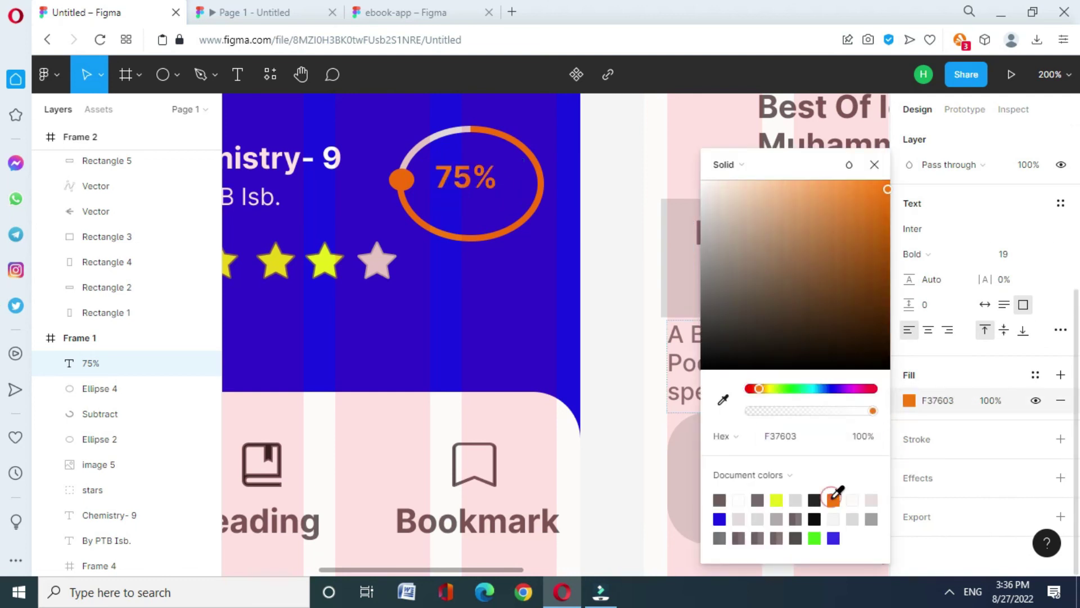
left_click(874, 164)
key("Escape")
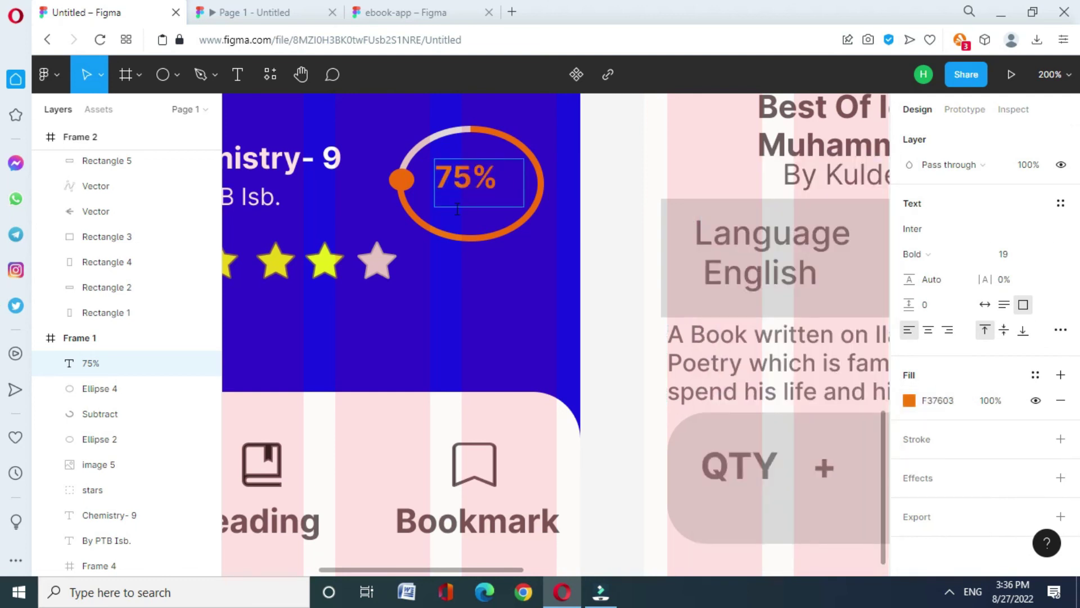
Set the 75% label to font size 24 and fit its box within the ring.
left_click_drag(435, 160, 439, 167)
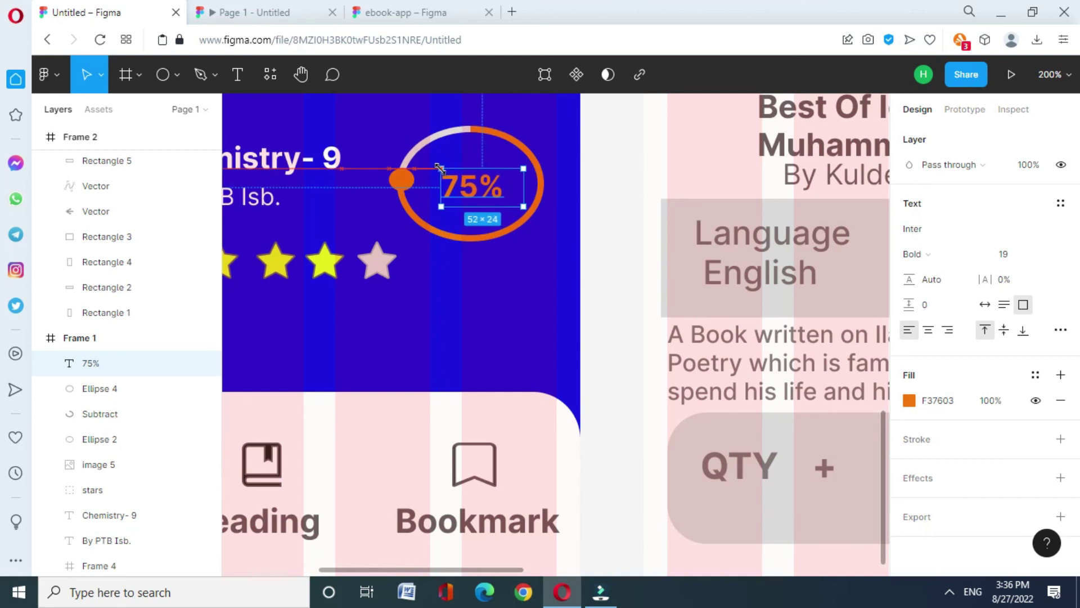
double_click(479, 188)
left_click(1005, 255)
type("24")
key("Return")
key("Escape")
left_click_drag(440, 167, 439, 159)
left_click(612, 225)
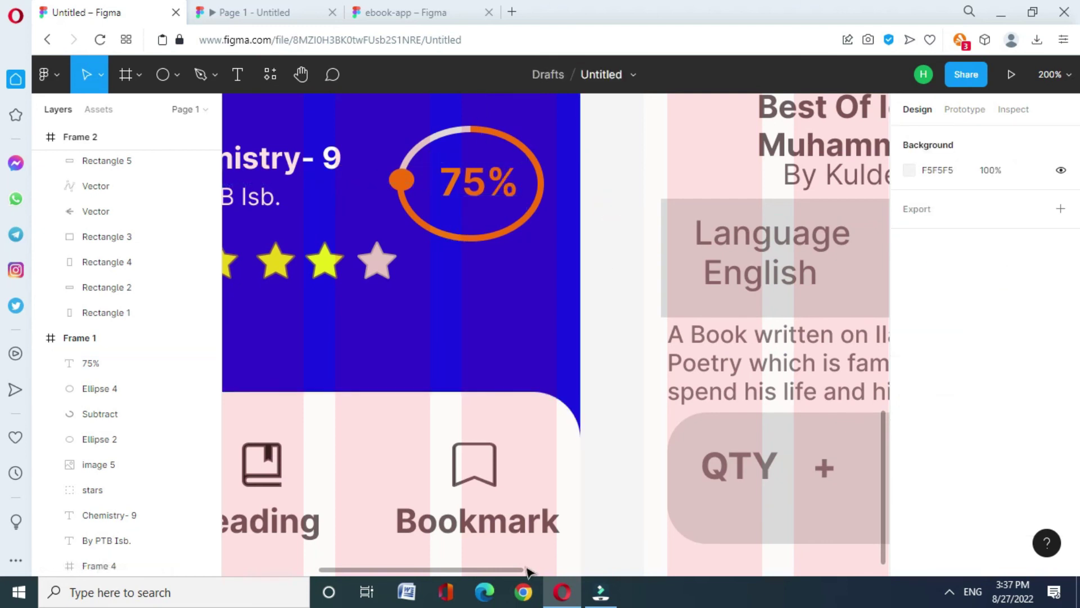
Copy the orange Add to Cart button shape and label beside Bange Dara on the third screen.
scroll(526, 571, "down", 5)
scroll(638, 558, "right", 3)
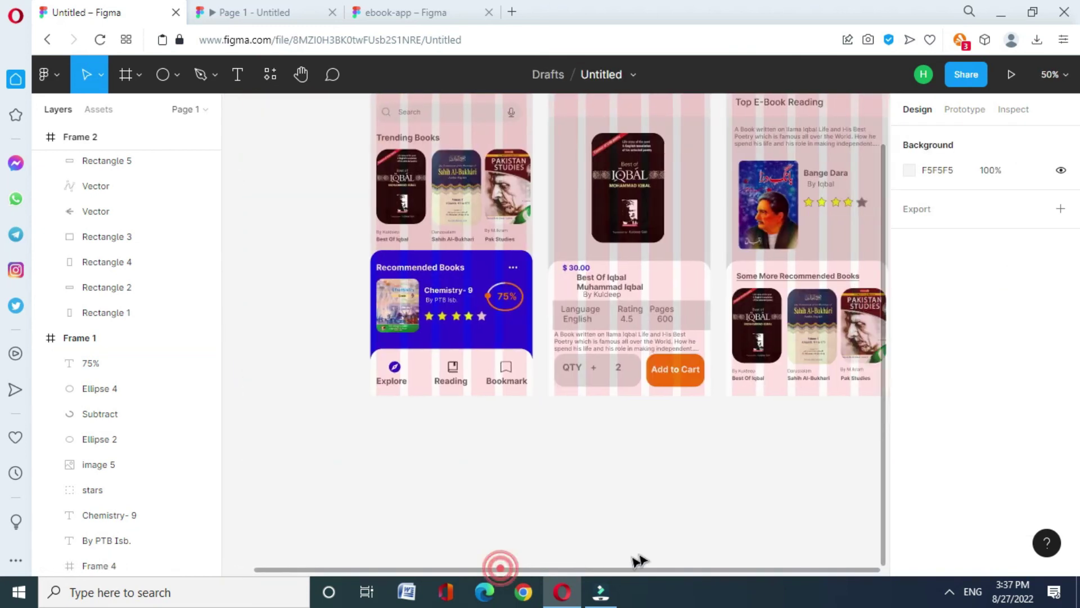
scroll(888, 278, "up", 2)
left_click(506, 416)
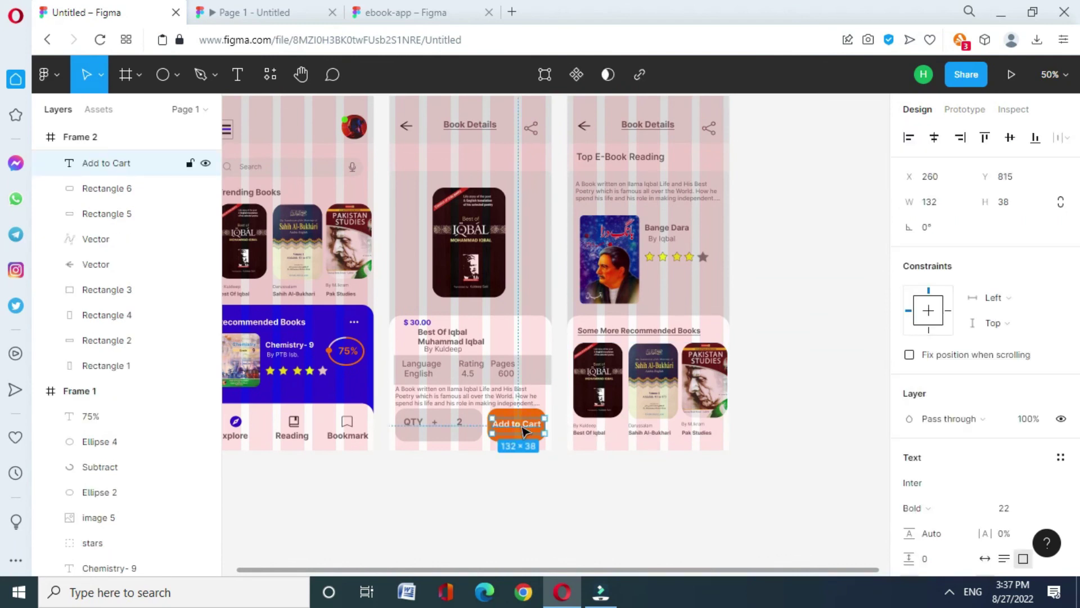
key("ctrl+v")
left_click_drag(507, 416, 691, 291)
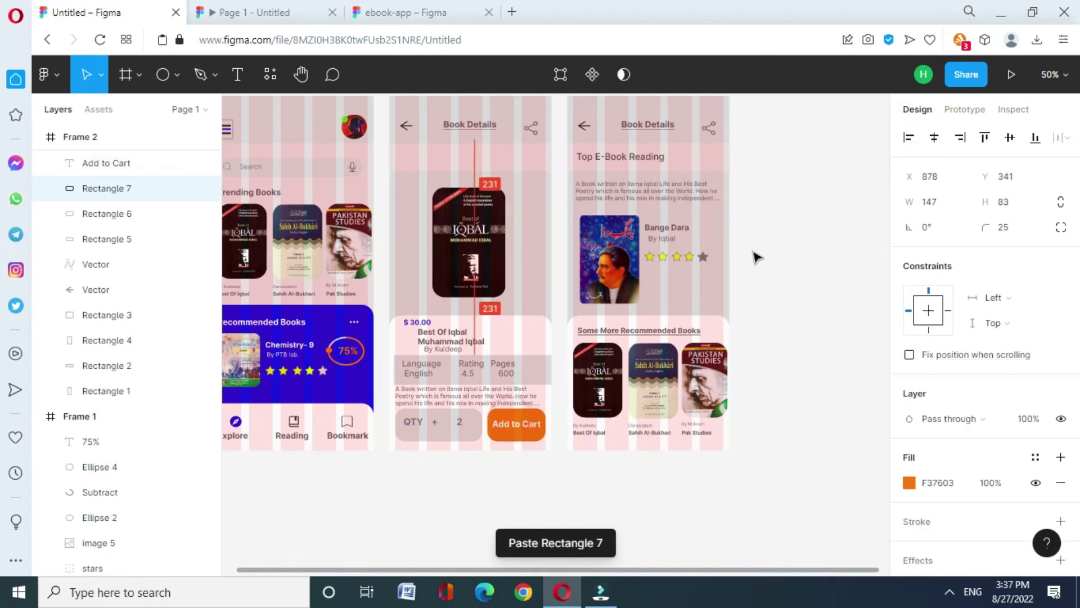
mouse_move(515, 424)
left_mouse_down()
mouse_move(528, 431)
mouse_move(698, 290)
left_mouse_up()
key("ctrl+v")
Retype the copied label as 'Detail' at font size 28.
double_click(698, 291)
key("BackSpace")
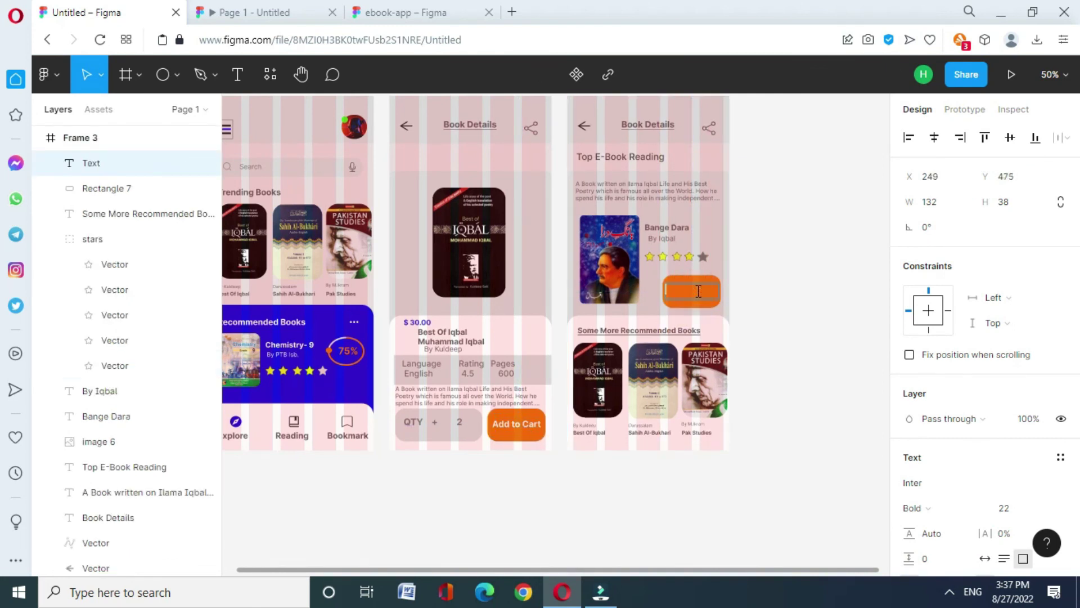
type("Detail")
left_click(1013, 512)
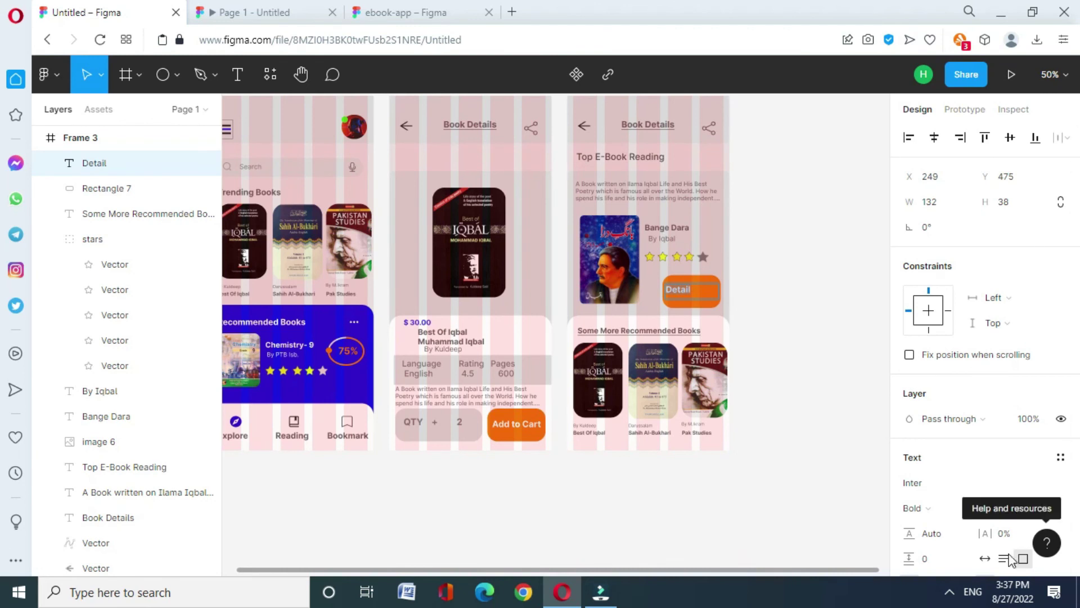
key("Up")
key("Up")
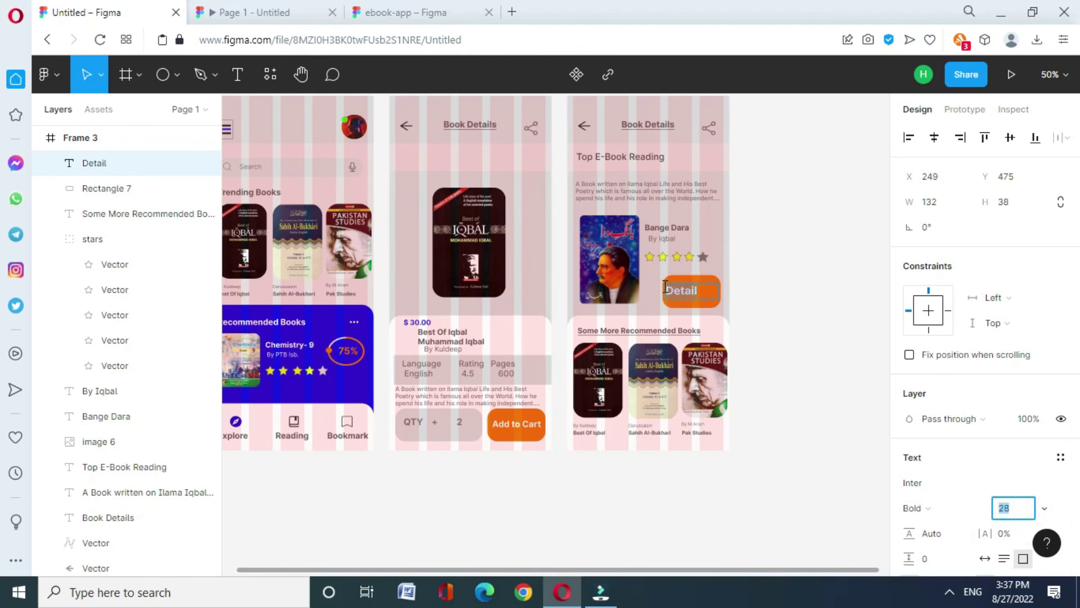
key("Escape")
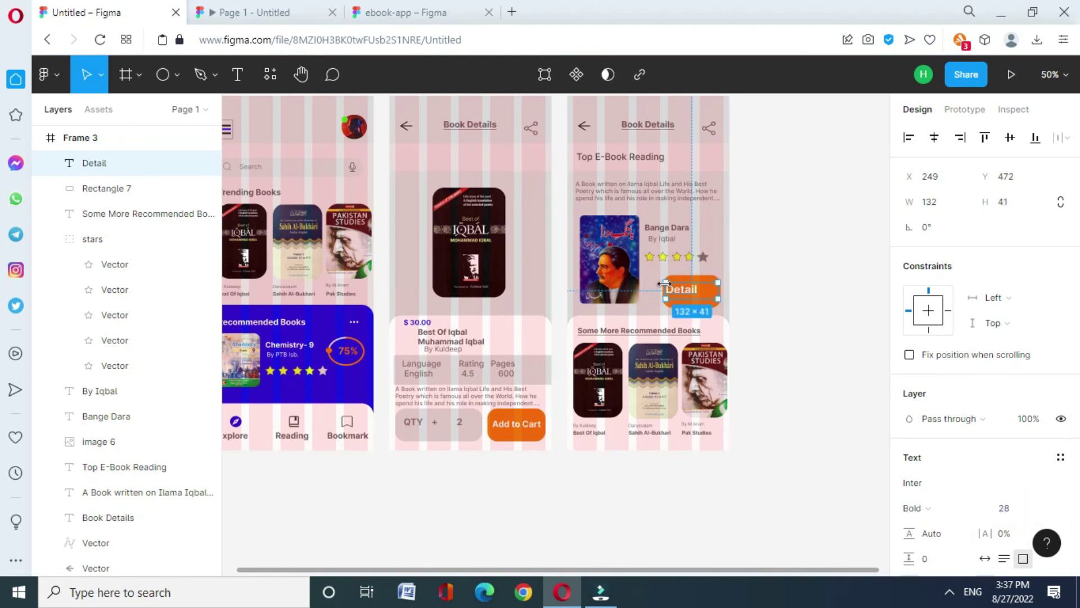
left_click(815, 329)
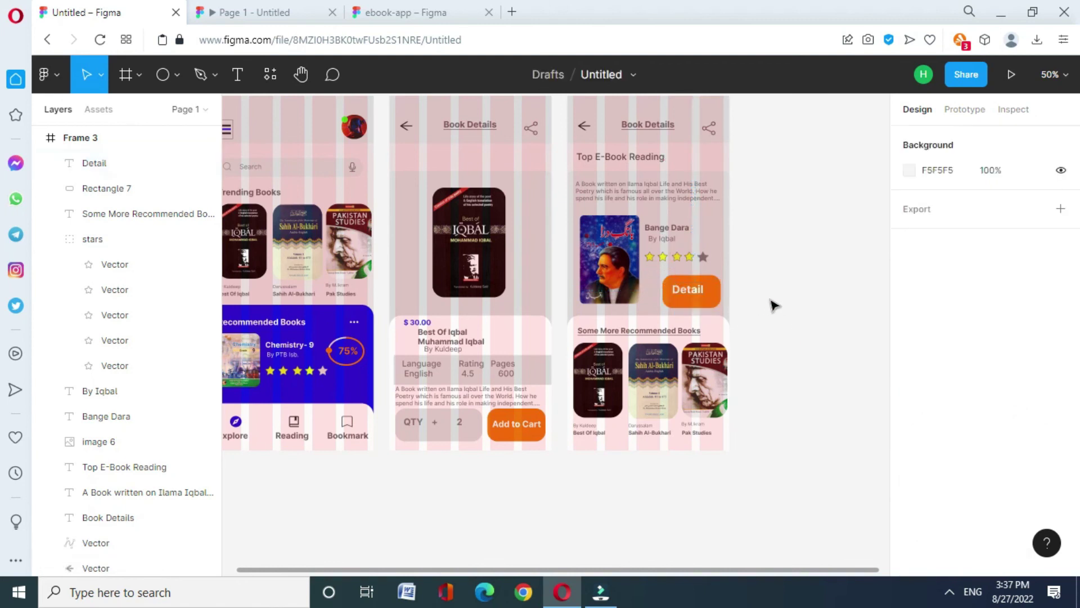
Shrink the orange button around the Detail label and preview the prototype in presentation mode.
left_click(712, 295)
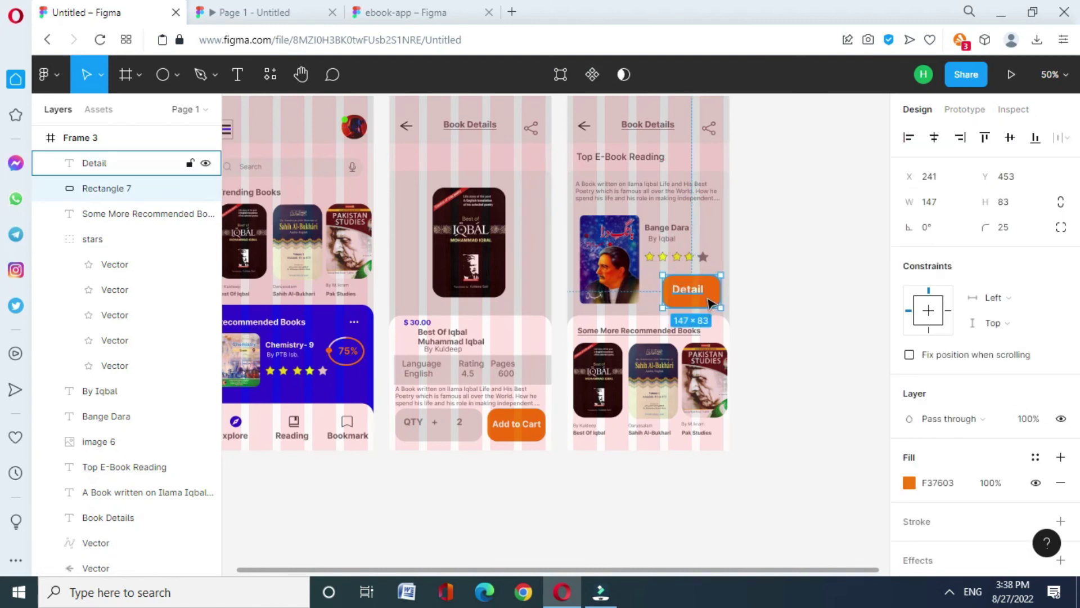
left_click_drag(720, 307, 715, 304)
left_click(758, 311)
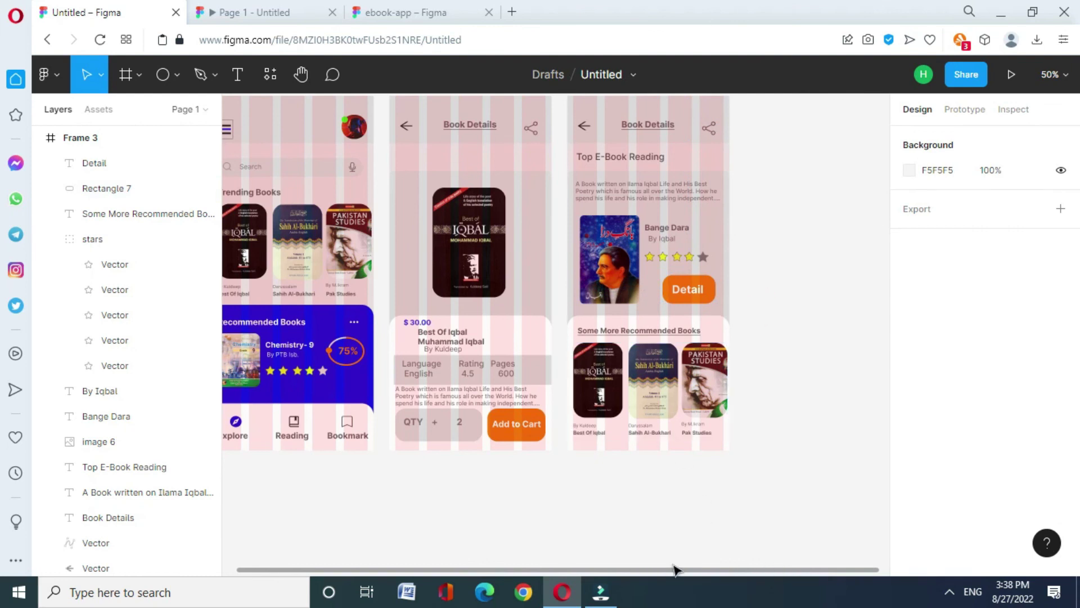
left_click(1012, 78)
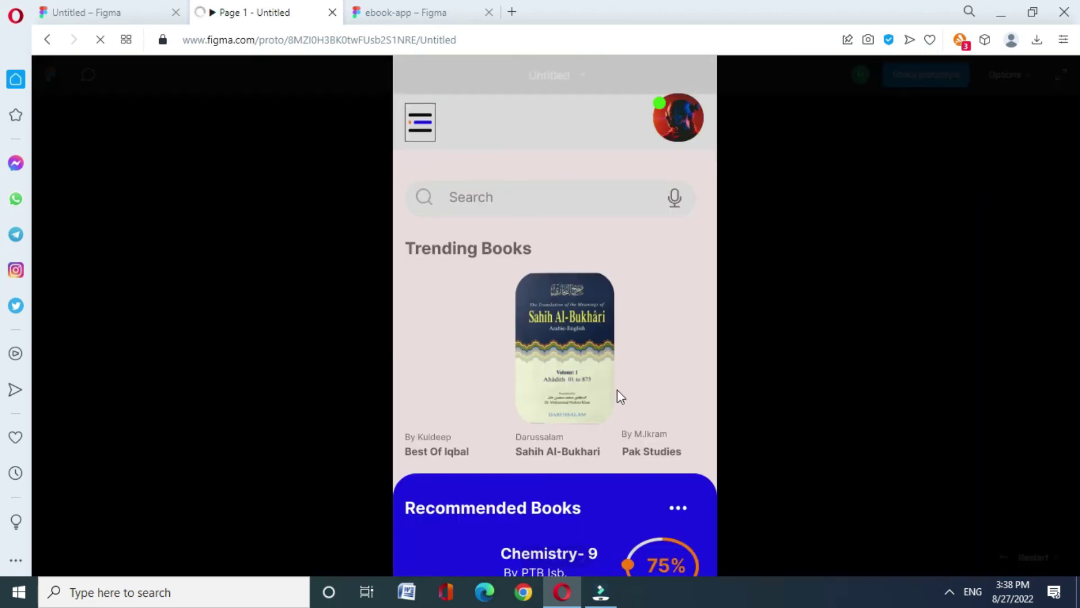
left_click(1007, 75)
left_click(973, 130)
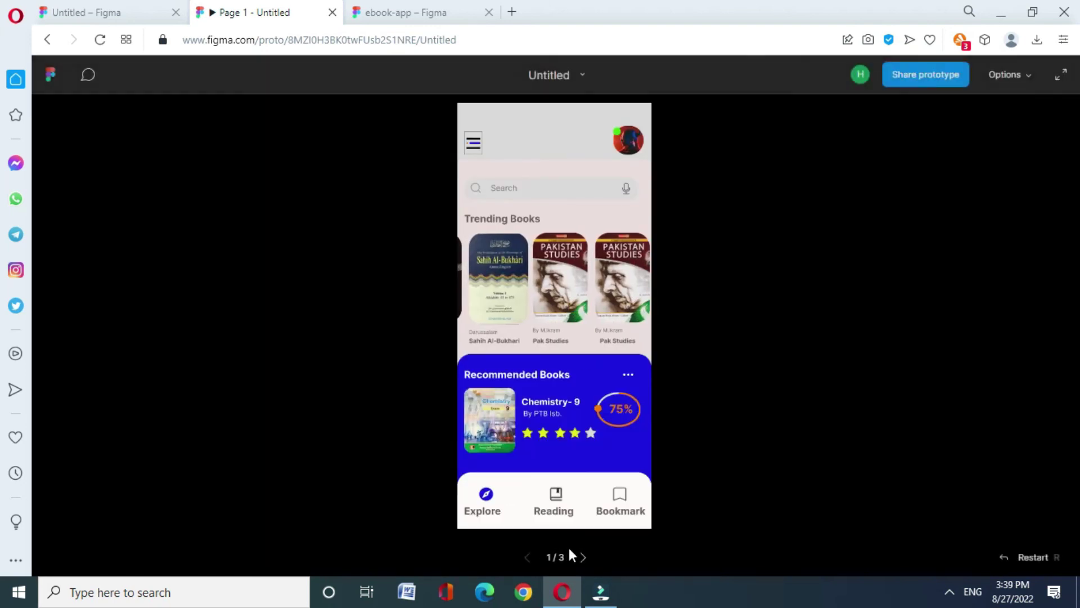
left_click(583, 556)
left_click(584, 558)
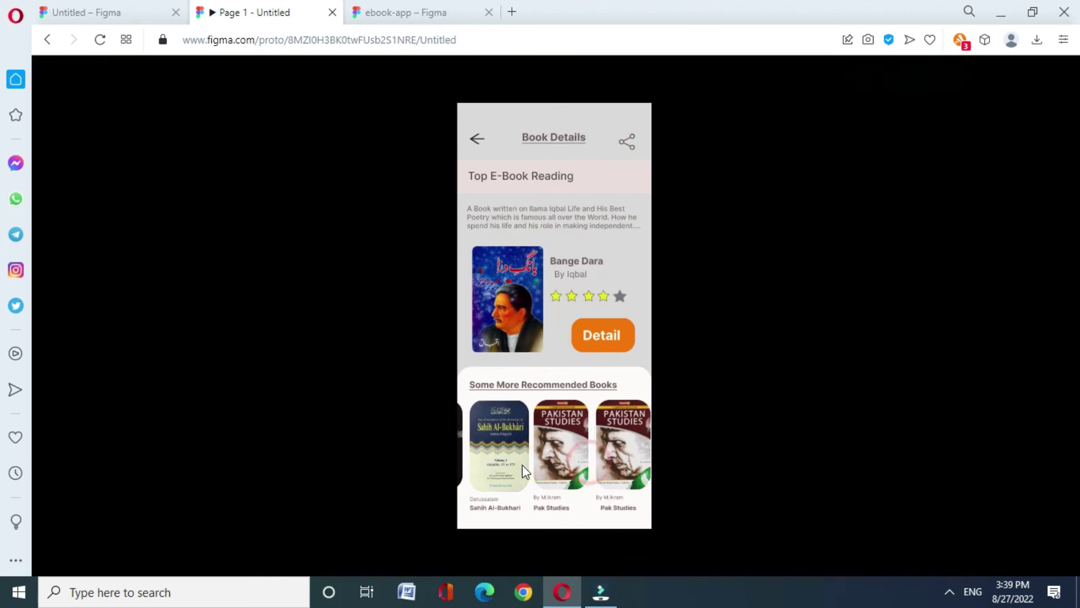
Group the Explore nav icon with its label.
left_click(141, 12)
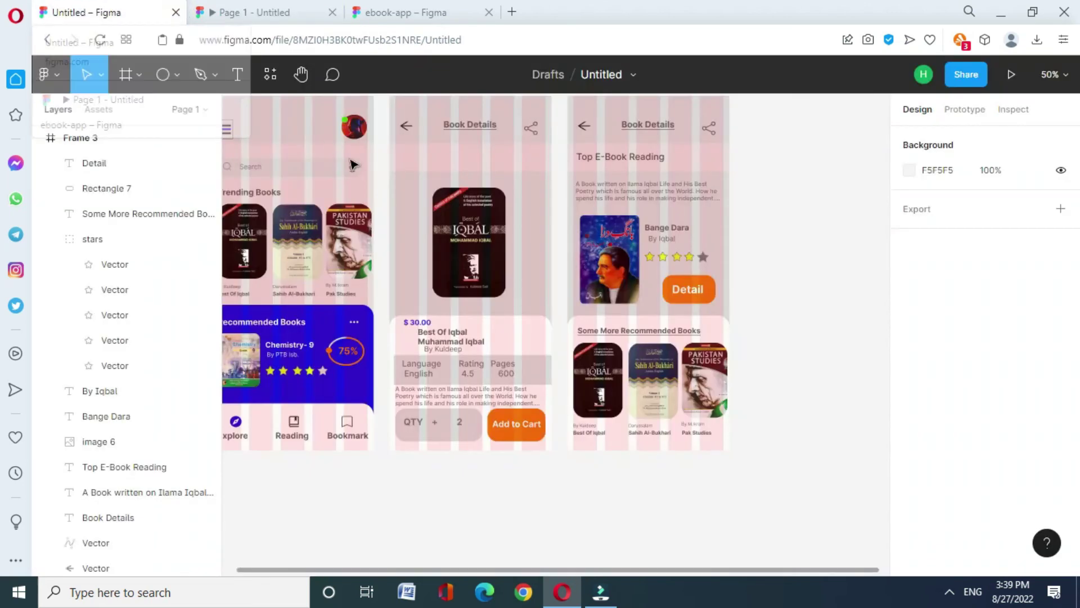
scroll(568, 575, "left", 3)
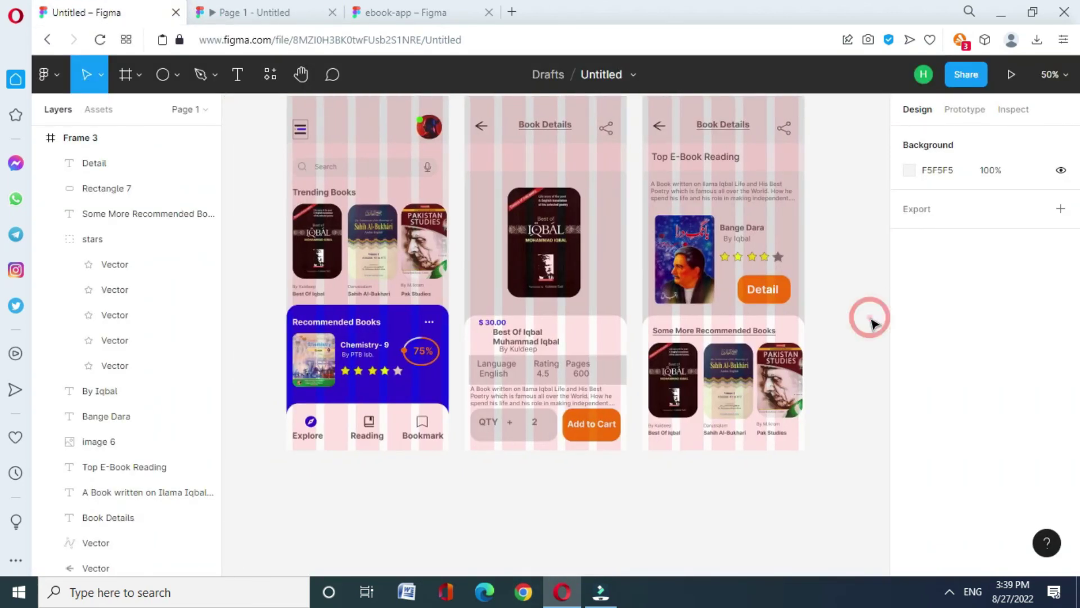
left_click(311, 423)
left_click(330, 477)
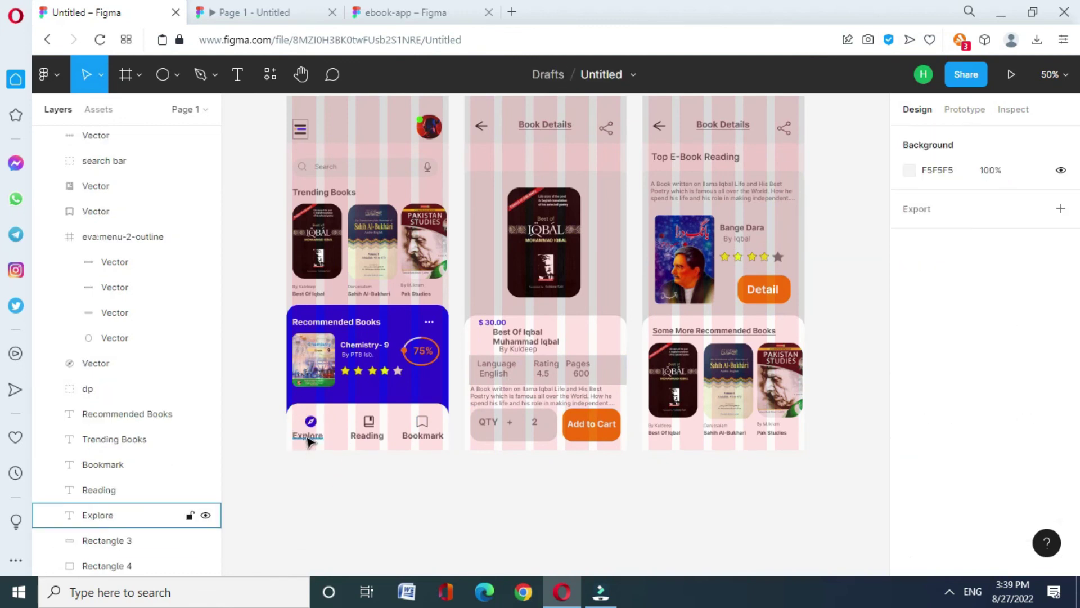
left_click(309, 436)
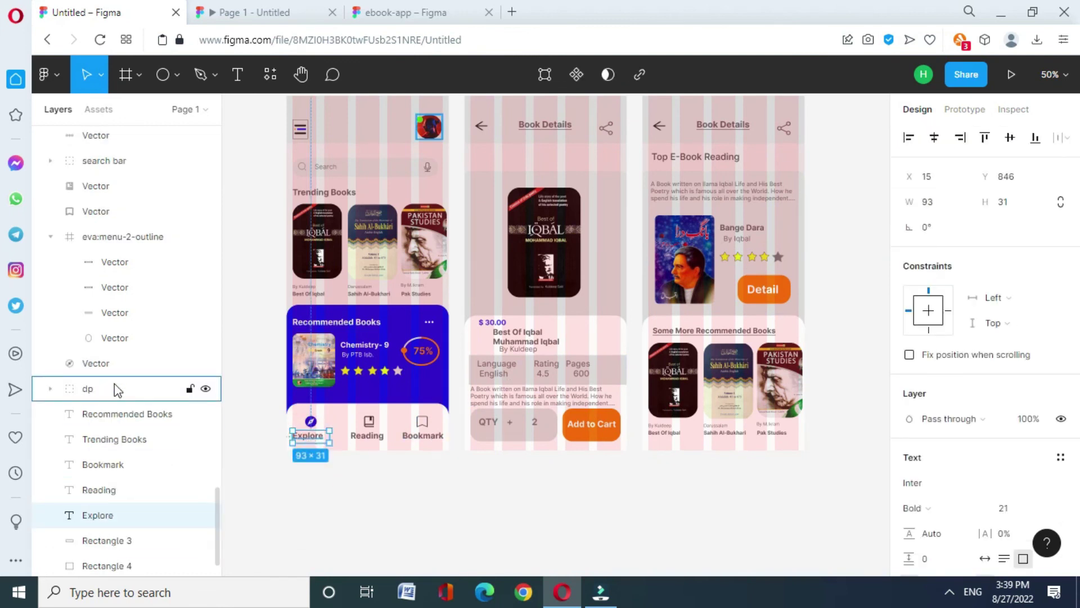
left_click(101, 367)
left_click(99, 513)
left_click(134, 366)
left_click(90, 513, "shift")
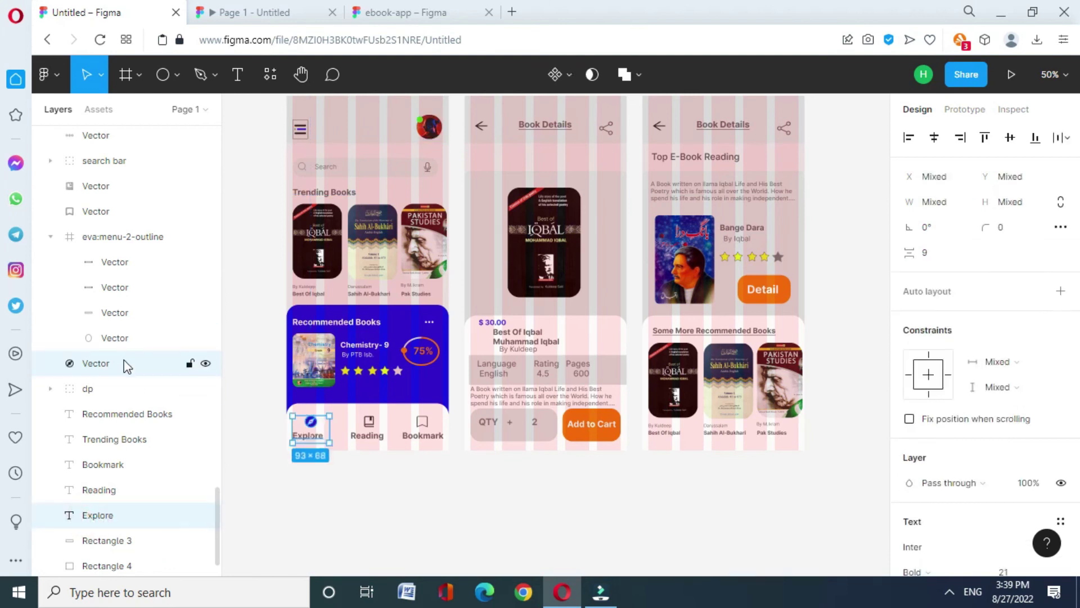
key("ctrl+f")
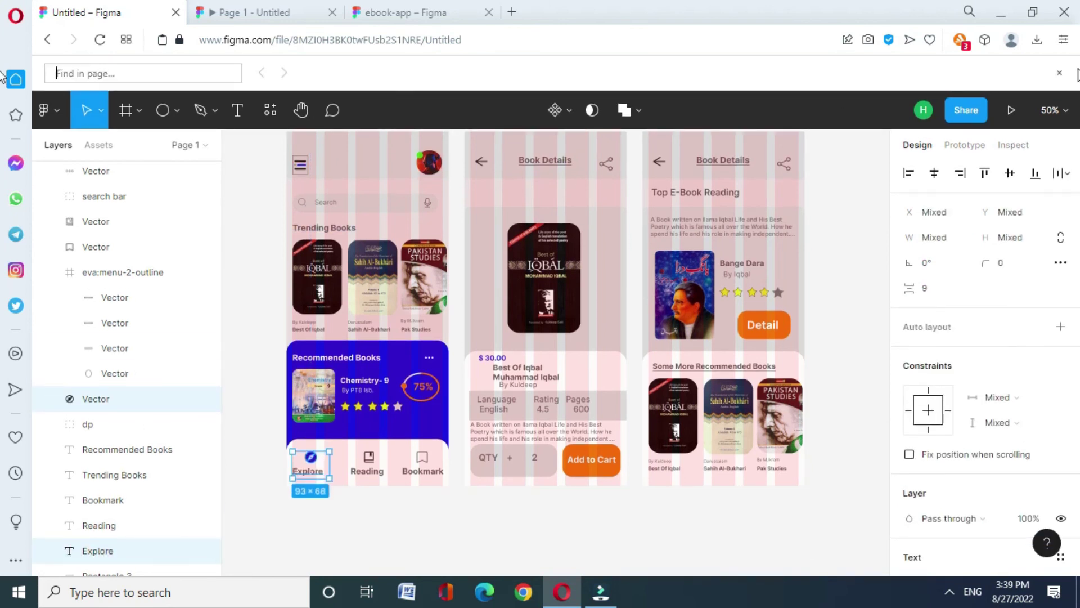
key("Escape")
right_click(137, 366)
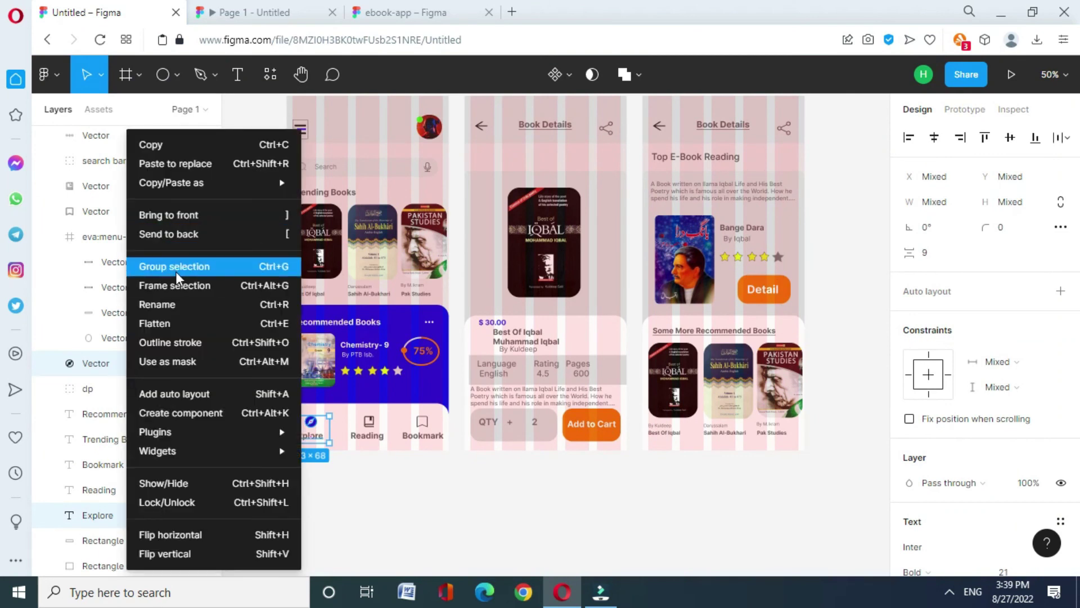
left_click(179, 277)
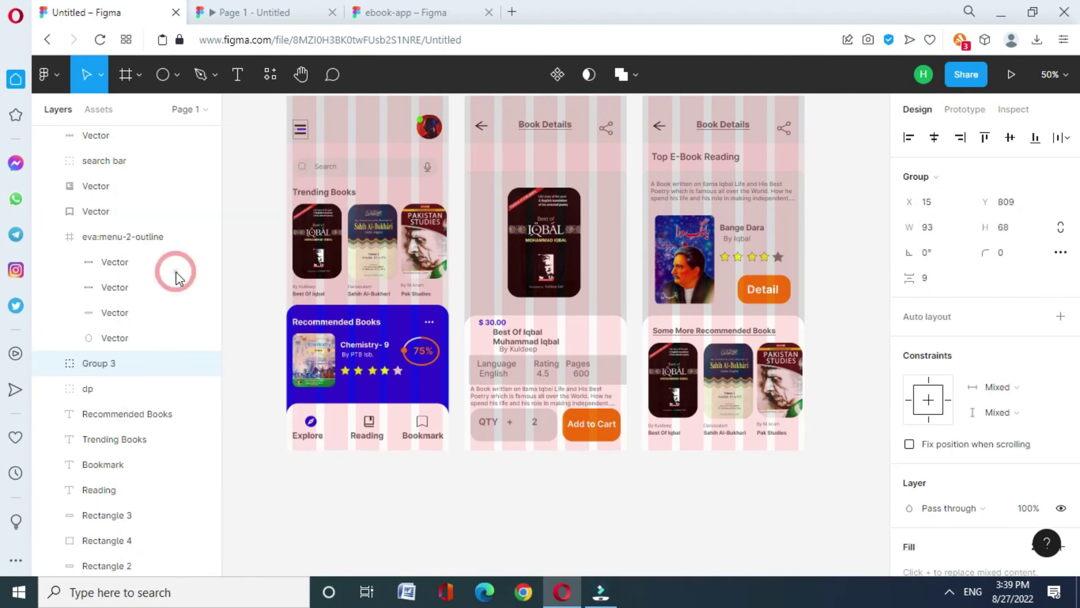
Group the Bookmark nav icon with its label.
left_click(423, 427)
left_click(408, 455)
left_click(419, 435)
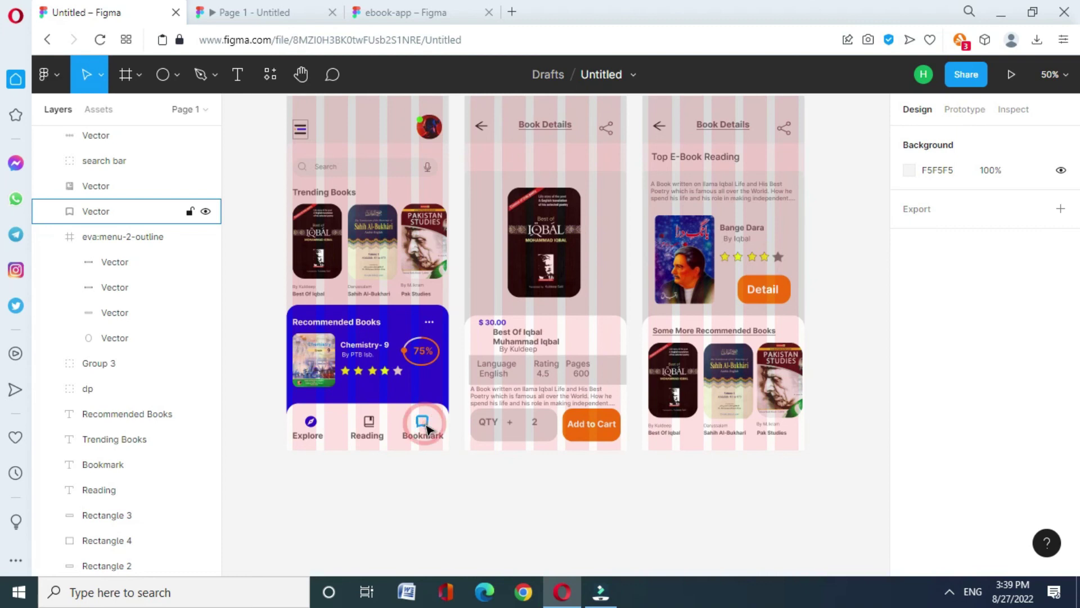
left_click(99, 465, "shift")
right_click(132, 213)
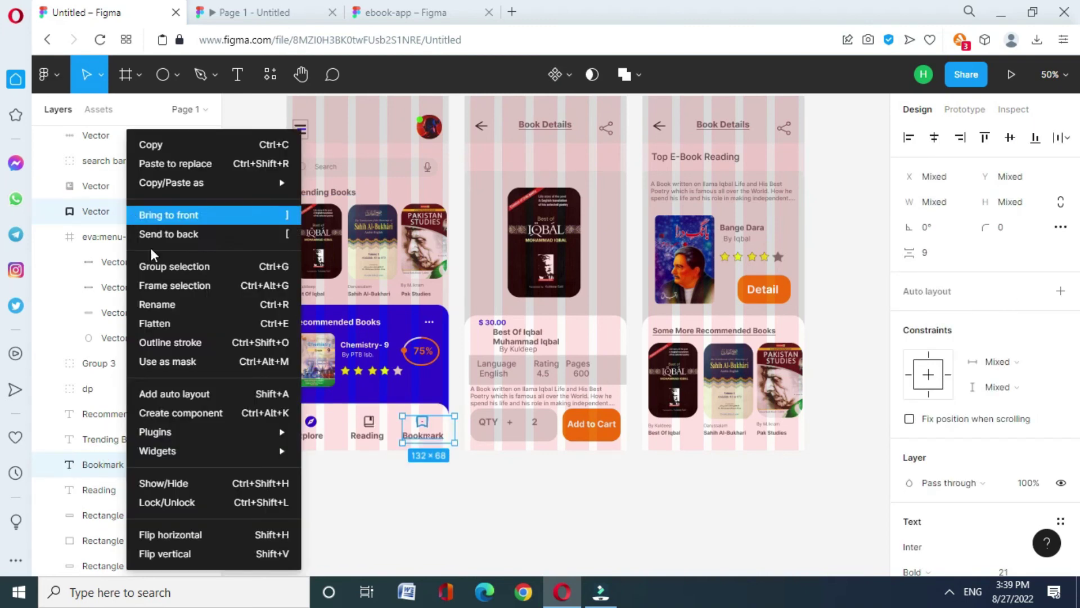
left_click(170, 269)
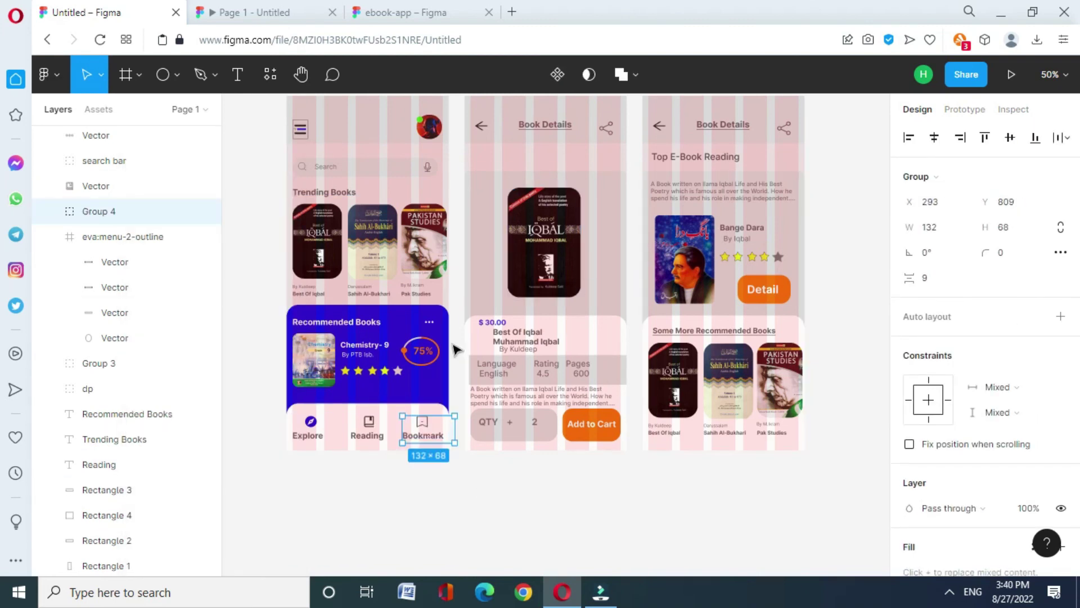
Wrap the Bookmark group in a new frame, Frame 5.
left_click(476, 472)
left_click(426, 430)
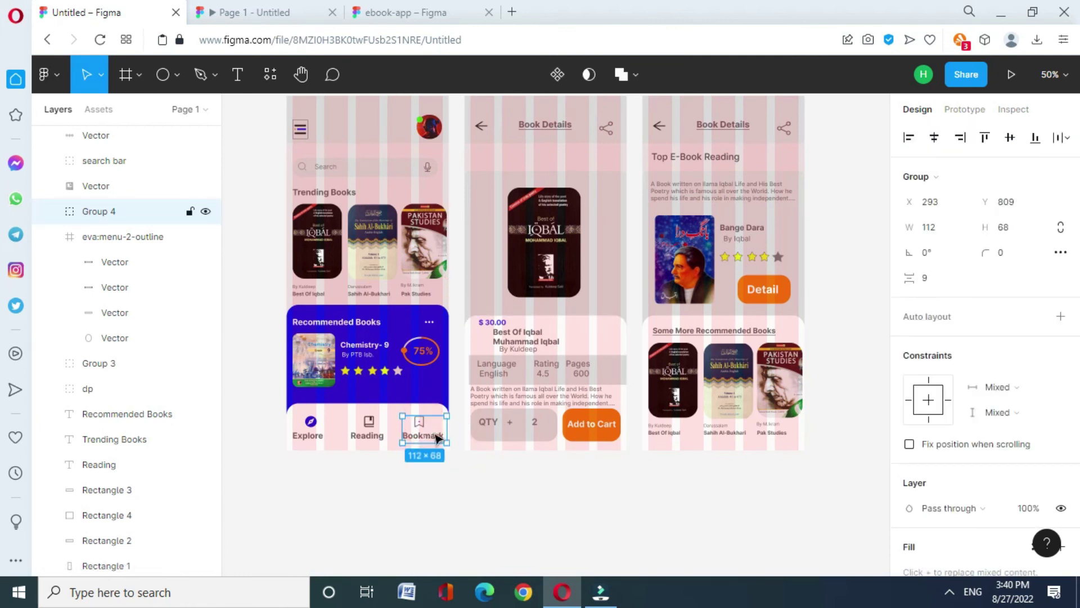
right_click(437, 438)
left_click(453, 282)
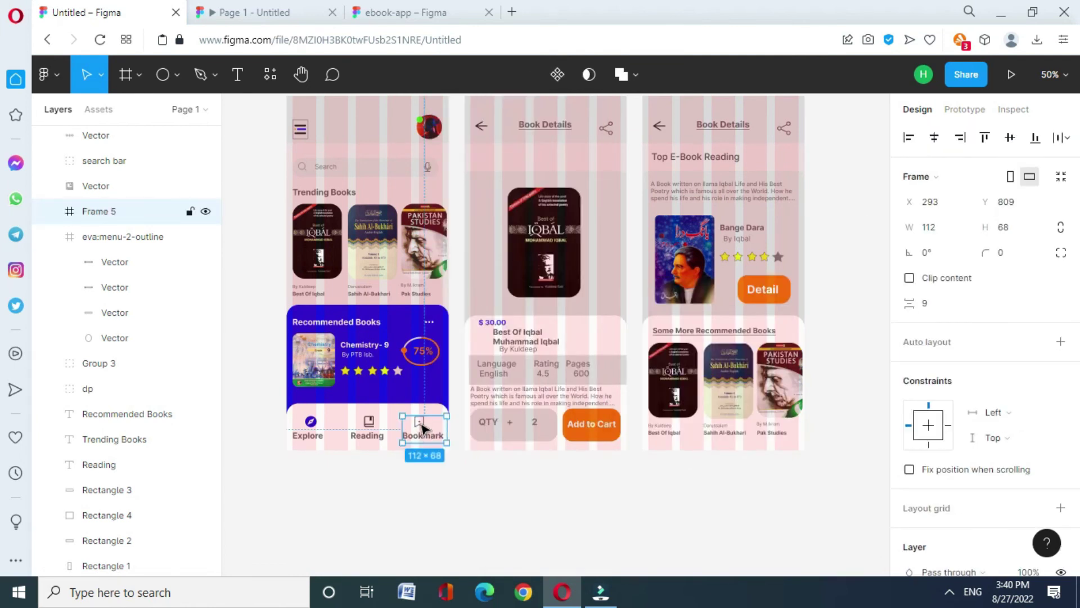
left_click(453, 478)
double_click(423, 423)
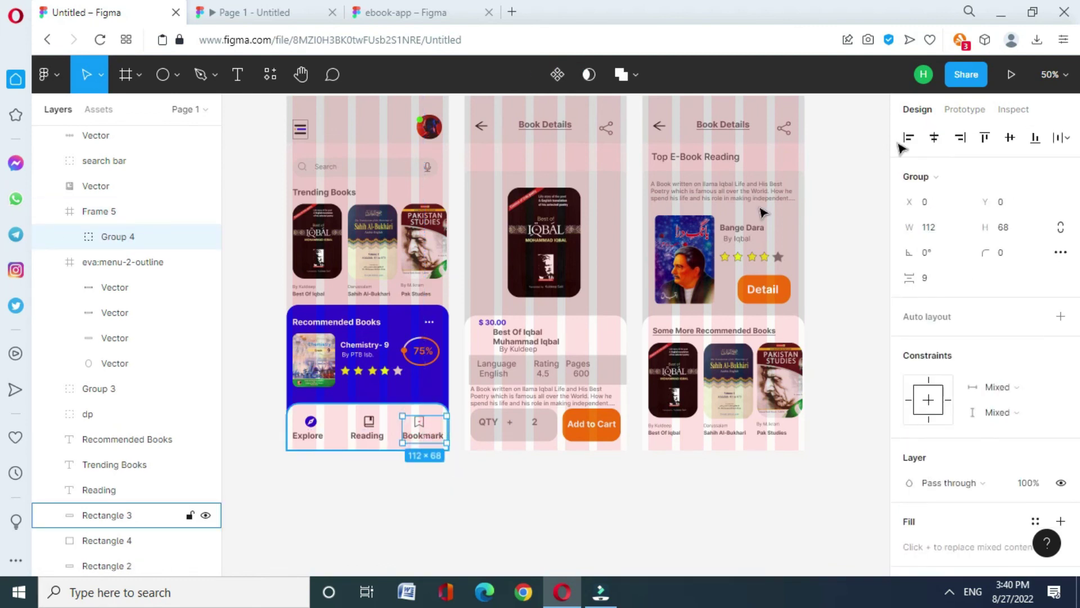
left_click(963, 110)
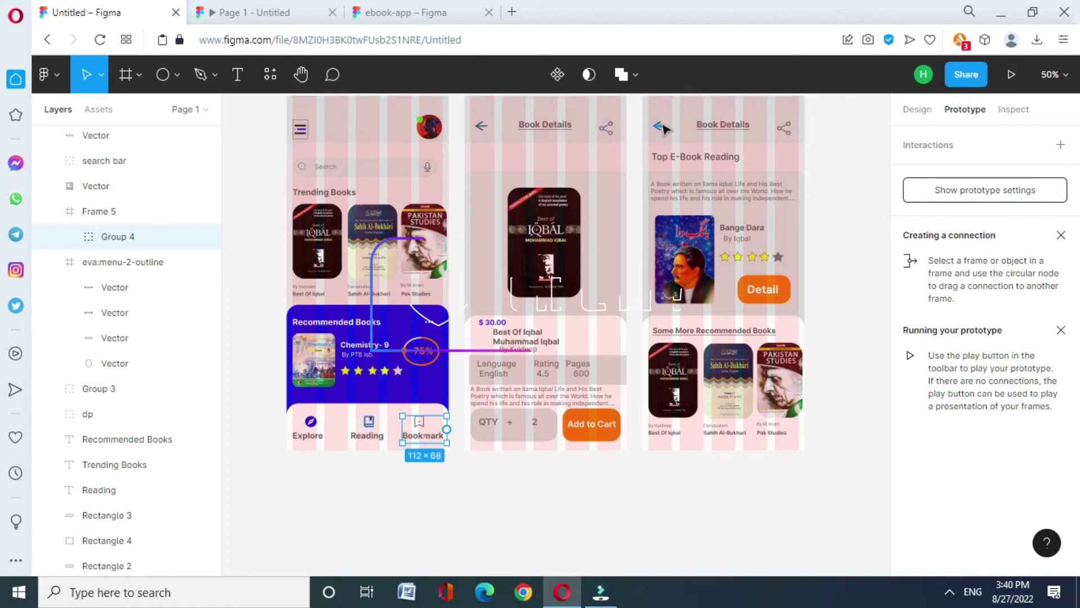
Replace the third screen's back-arrow drag link with an On click link to Frame 2.
left_click(661, 126)
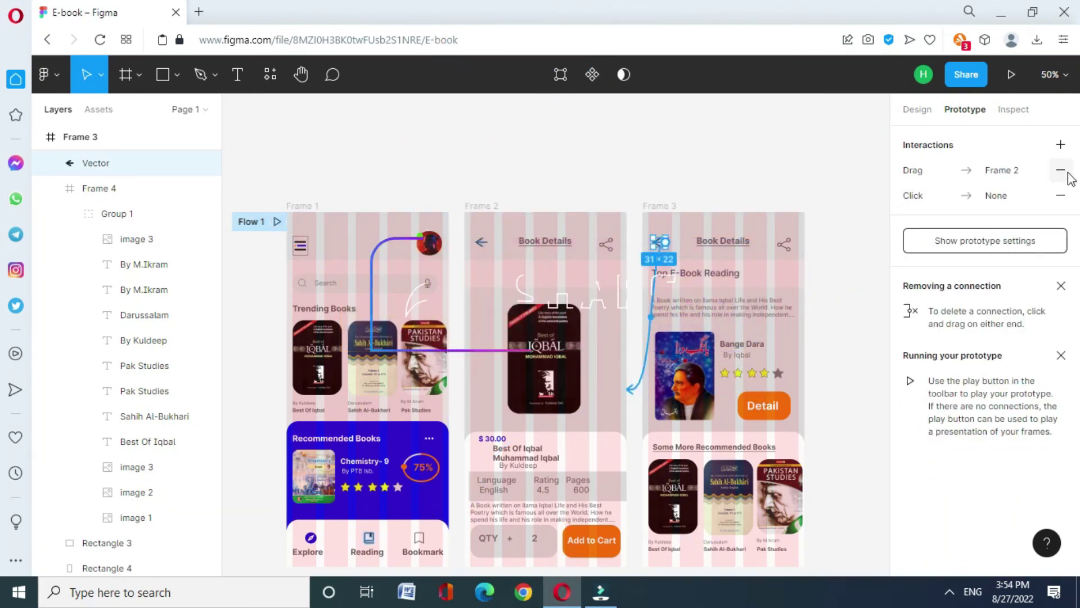
left_click(1060, 170)
left_click(998, 170)
left_click(832, 234)
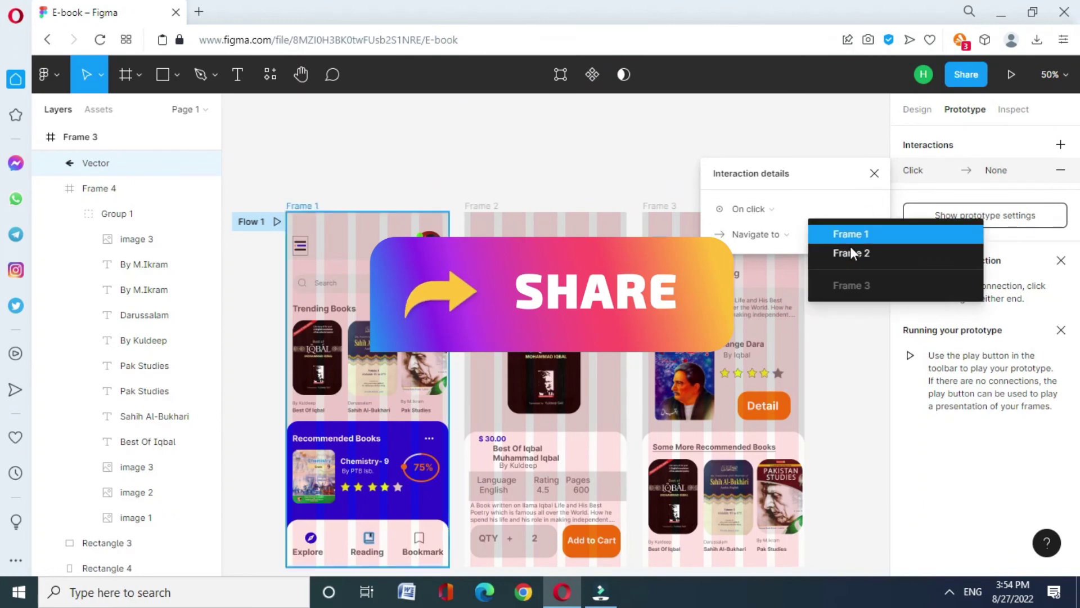
left_click(848, 251)
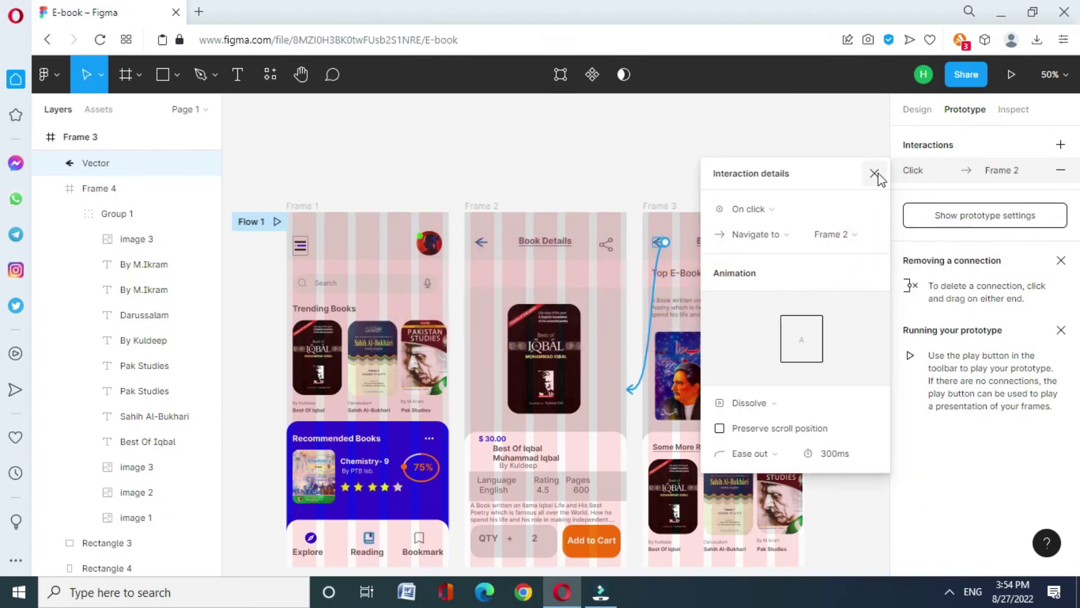
left_click(874, 173)
Check the Bookmark, Explore and back-arrow links across the screens.
left_click(820, 181)
left_click_drag(517, 453, 445, 509)
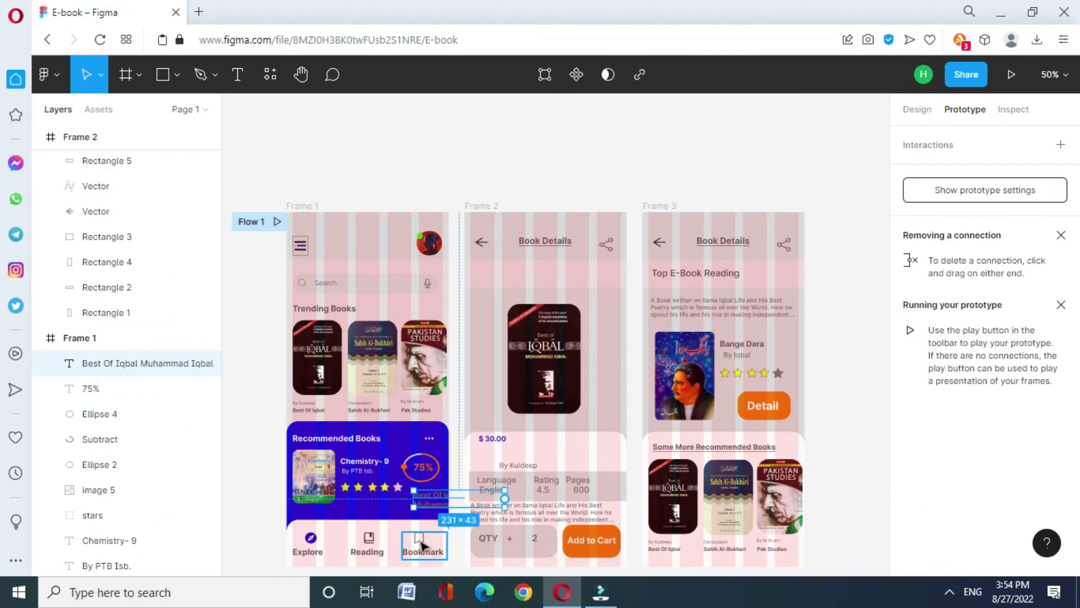
left_click(423, 543)
left_click(314, 546)
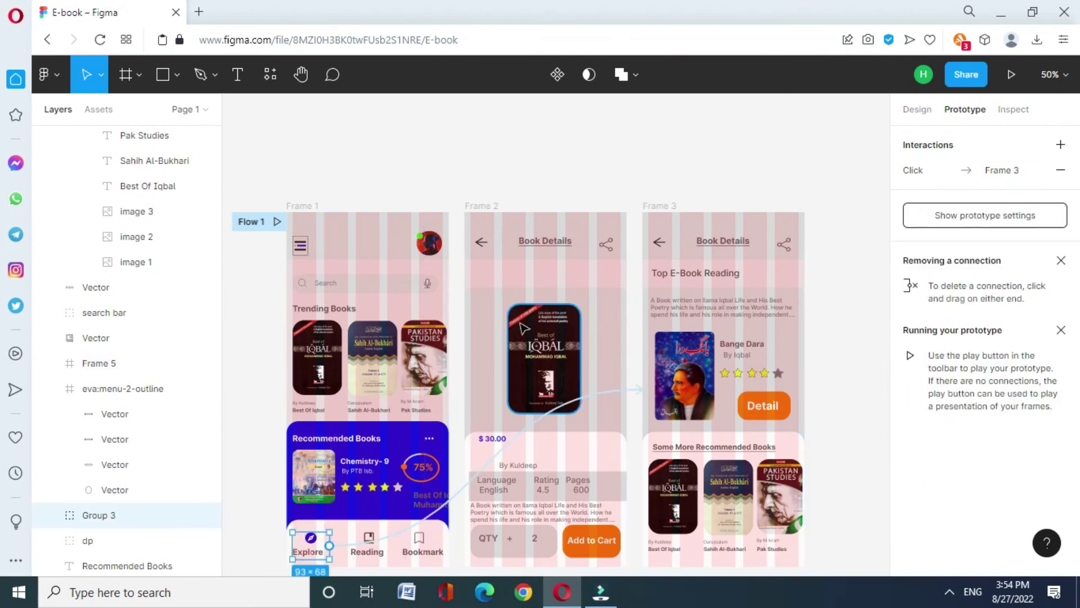
left_click(481, 242)
left_click(662, 244)
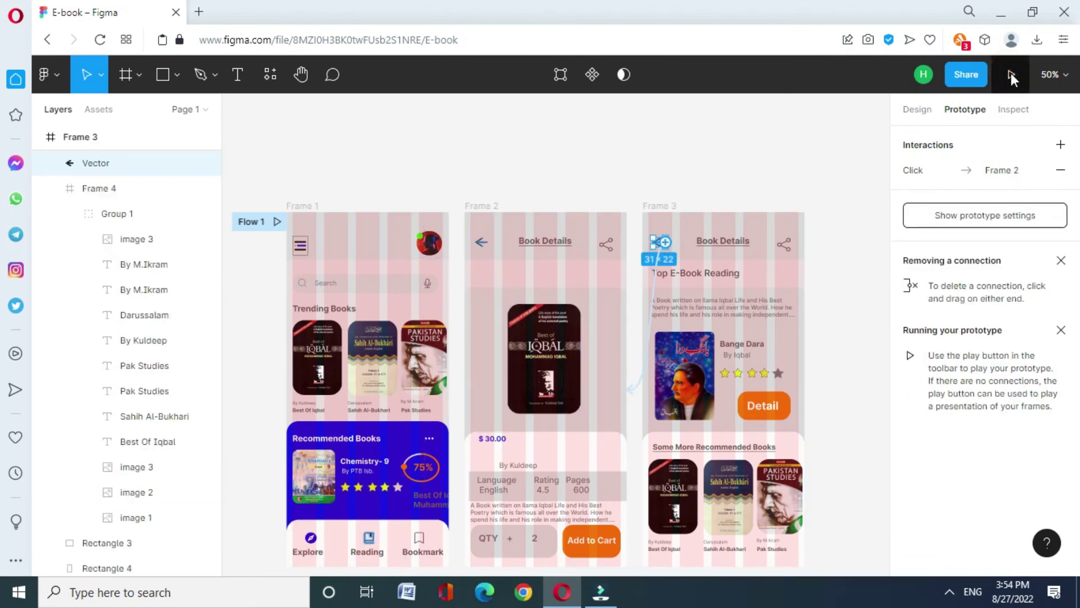
left_click(1011, 74)
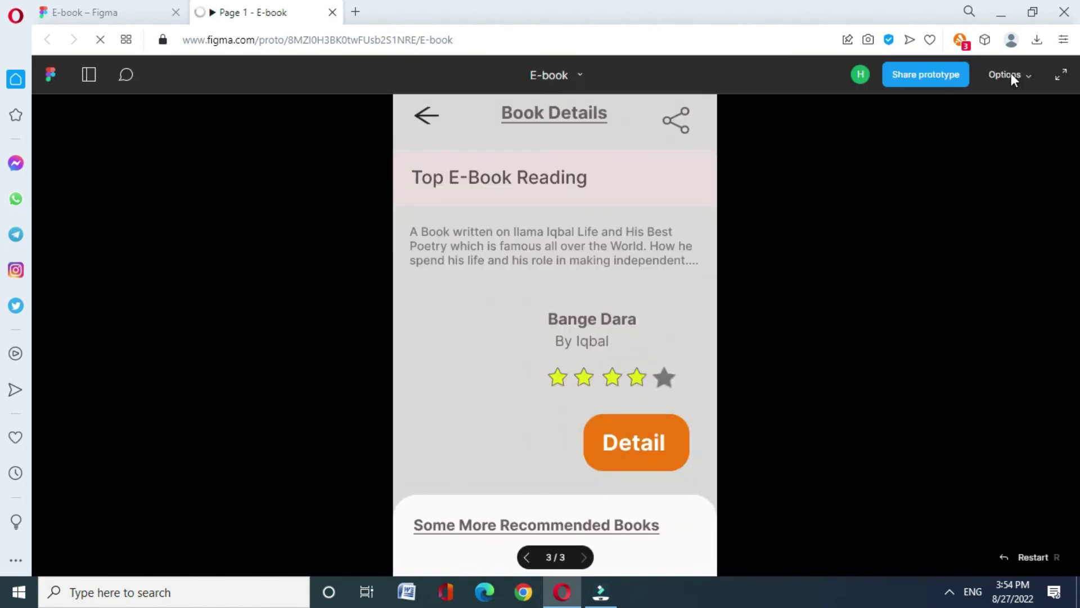
Present the prototype fitted to screen and test the Explore, Bookmark and back-arrow links.
left_click(1011, 73)
left_click(912, 136)
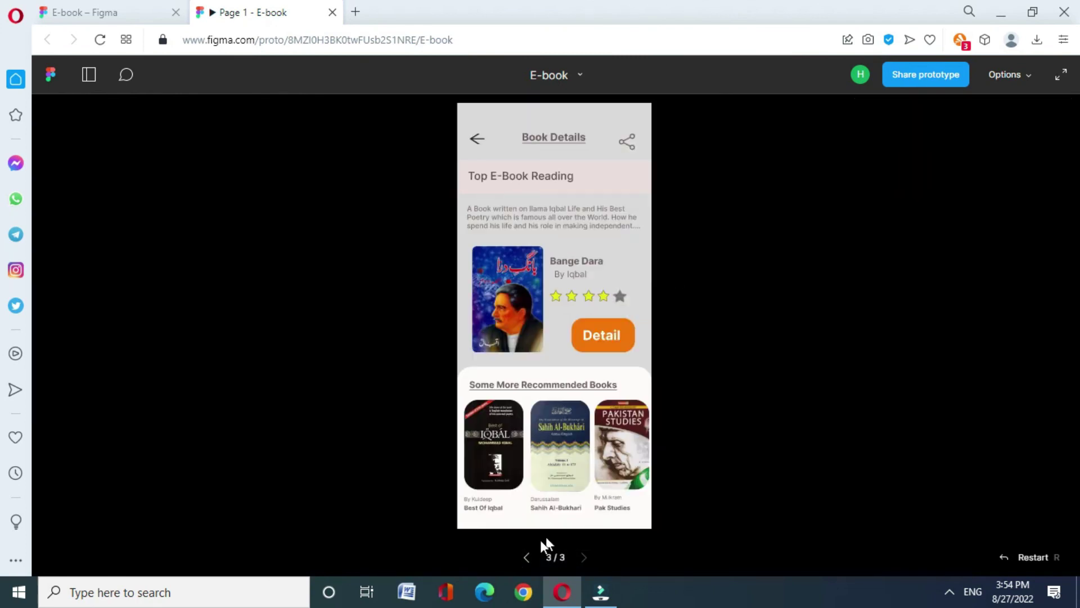
left_click(527, 555)
left_click(484, 498)
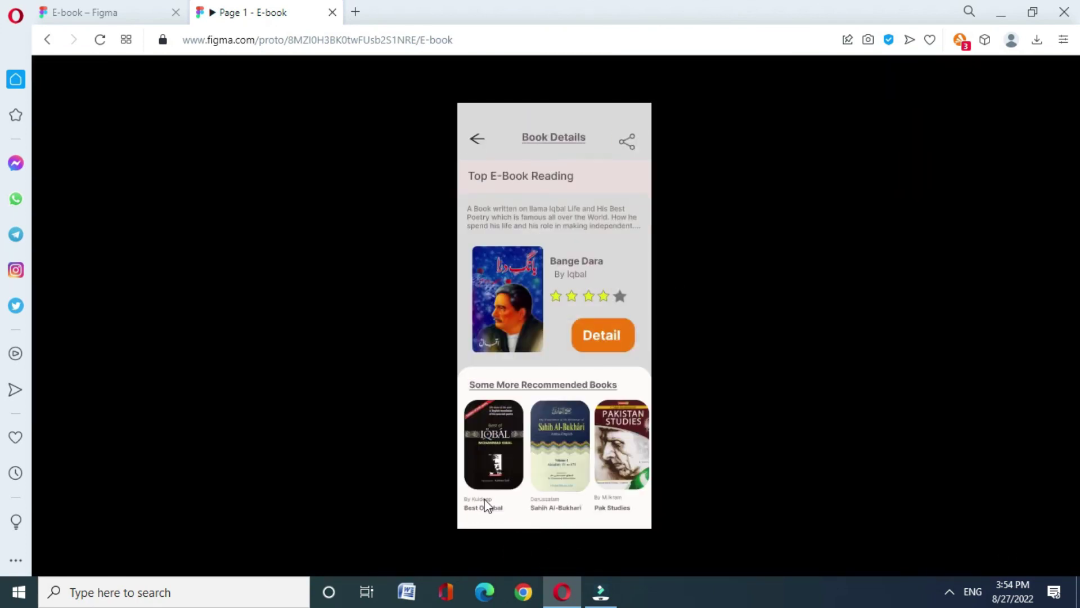
left_click(476, 141)
left_click(621, 496)
left_click(481, 148)
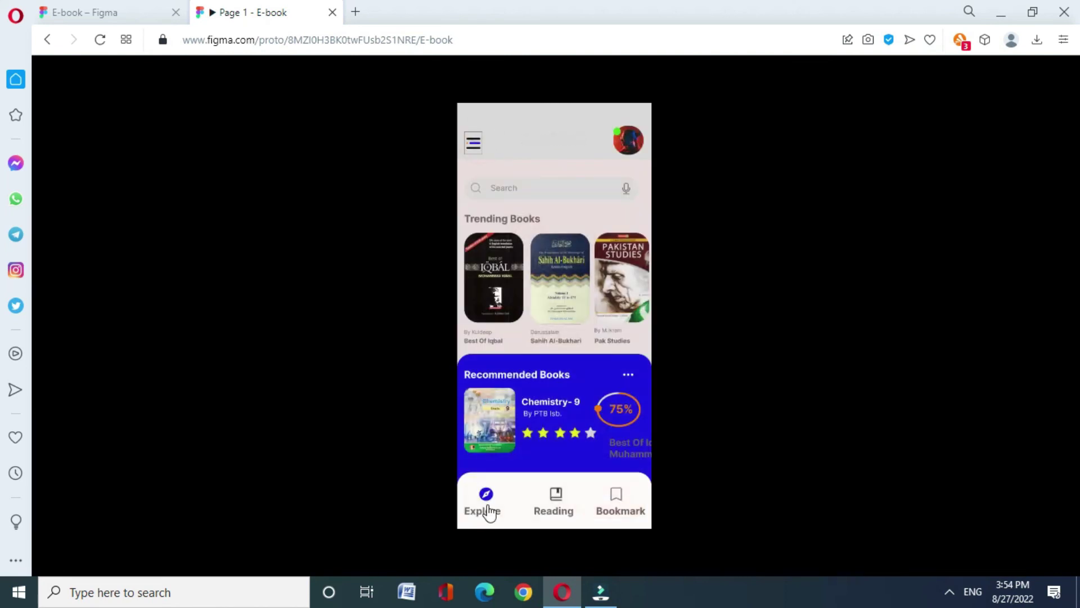